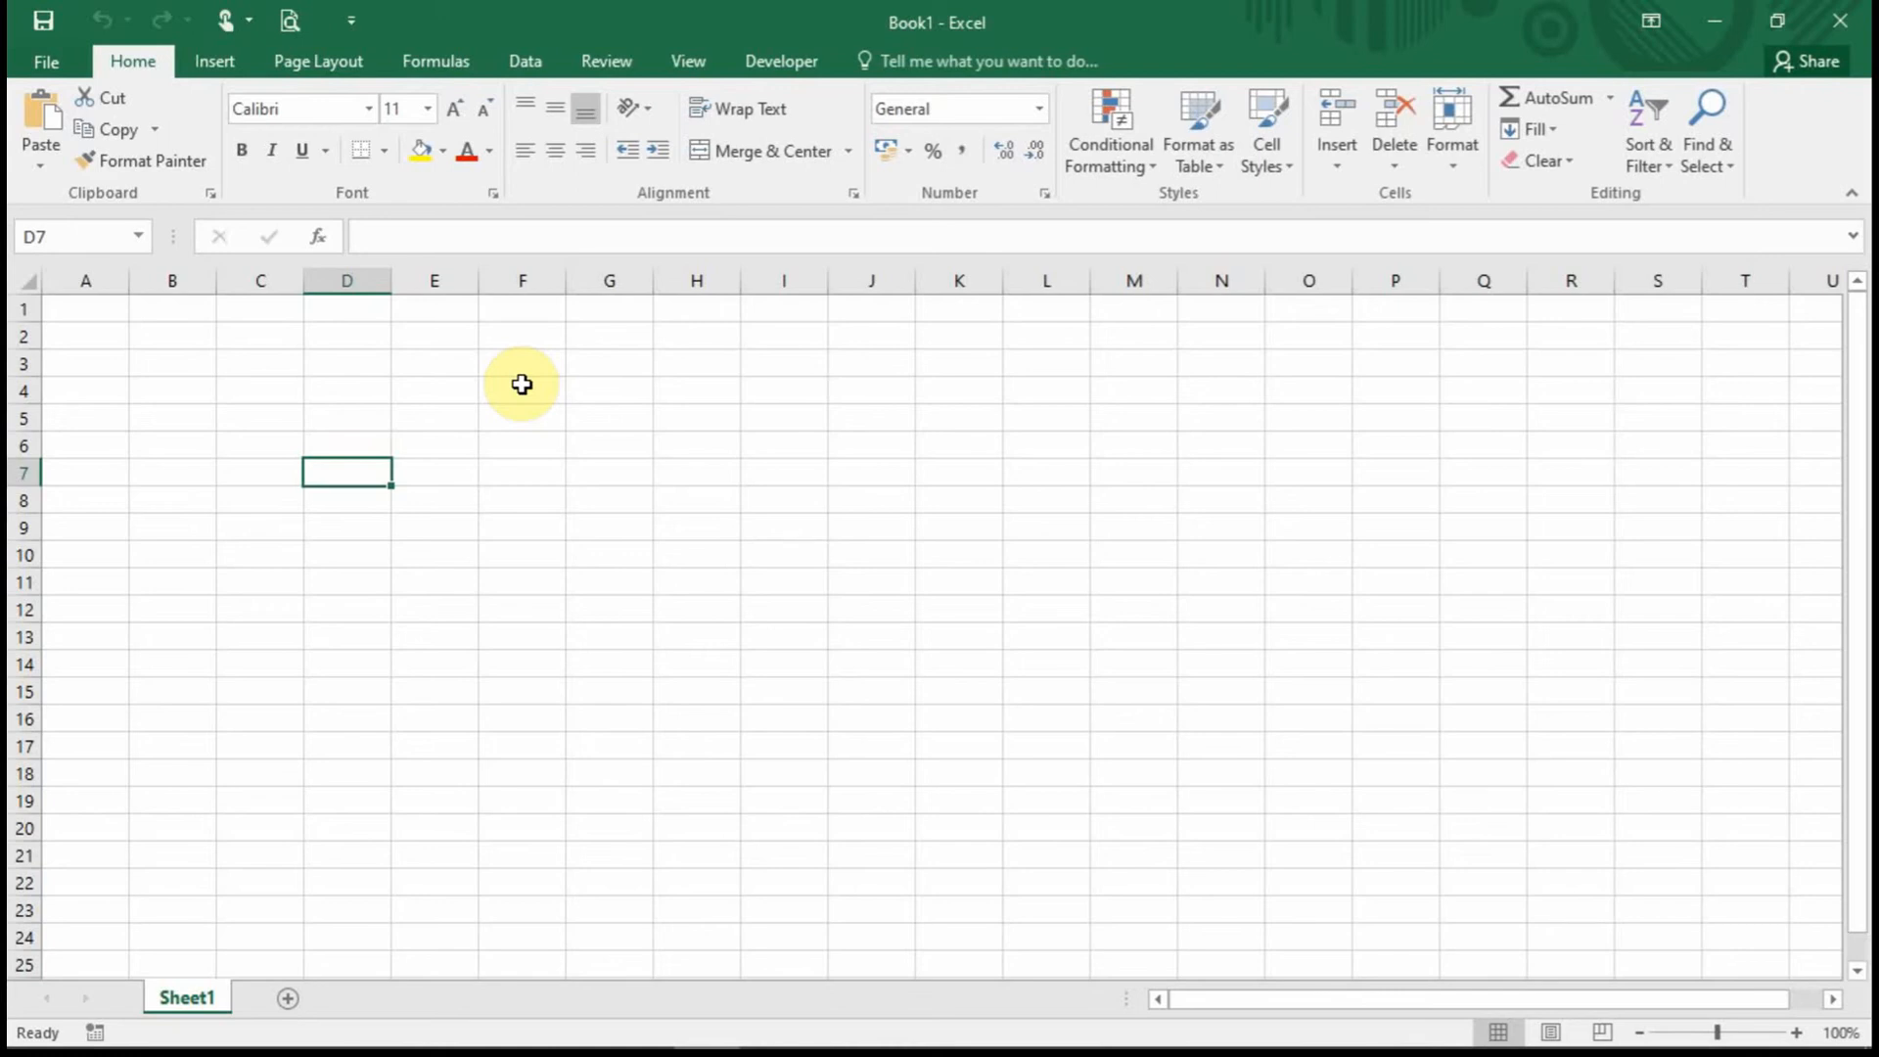
# Select various cells on the empty sheet (E5, F2, D2, D3), ending on B4.
pyautogui.click(409, 411)
pyautogui.click(437, 392)
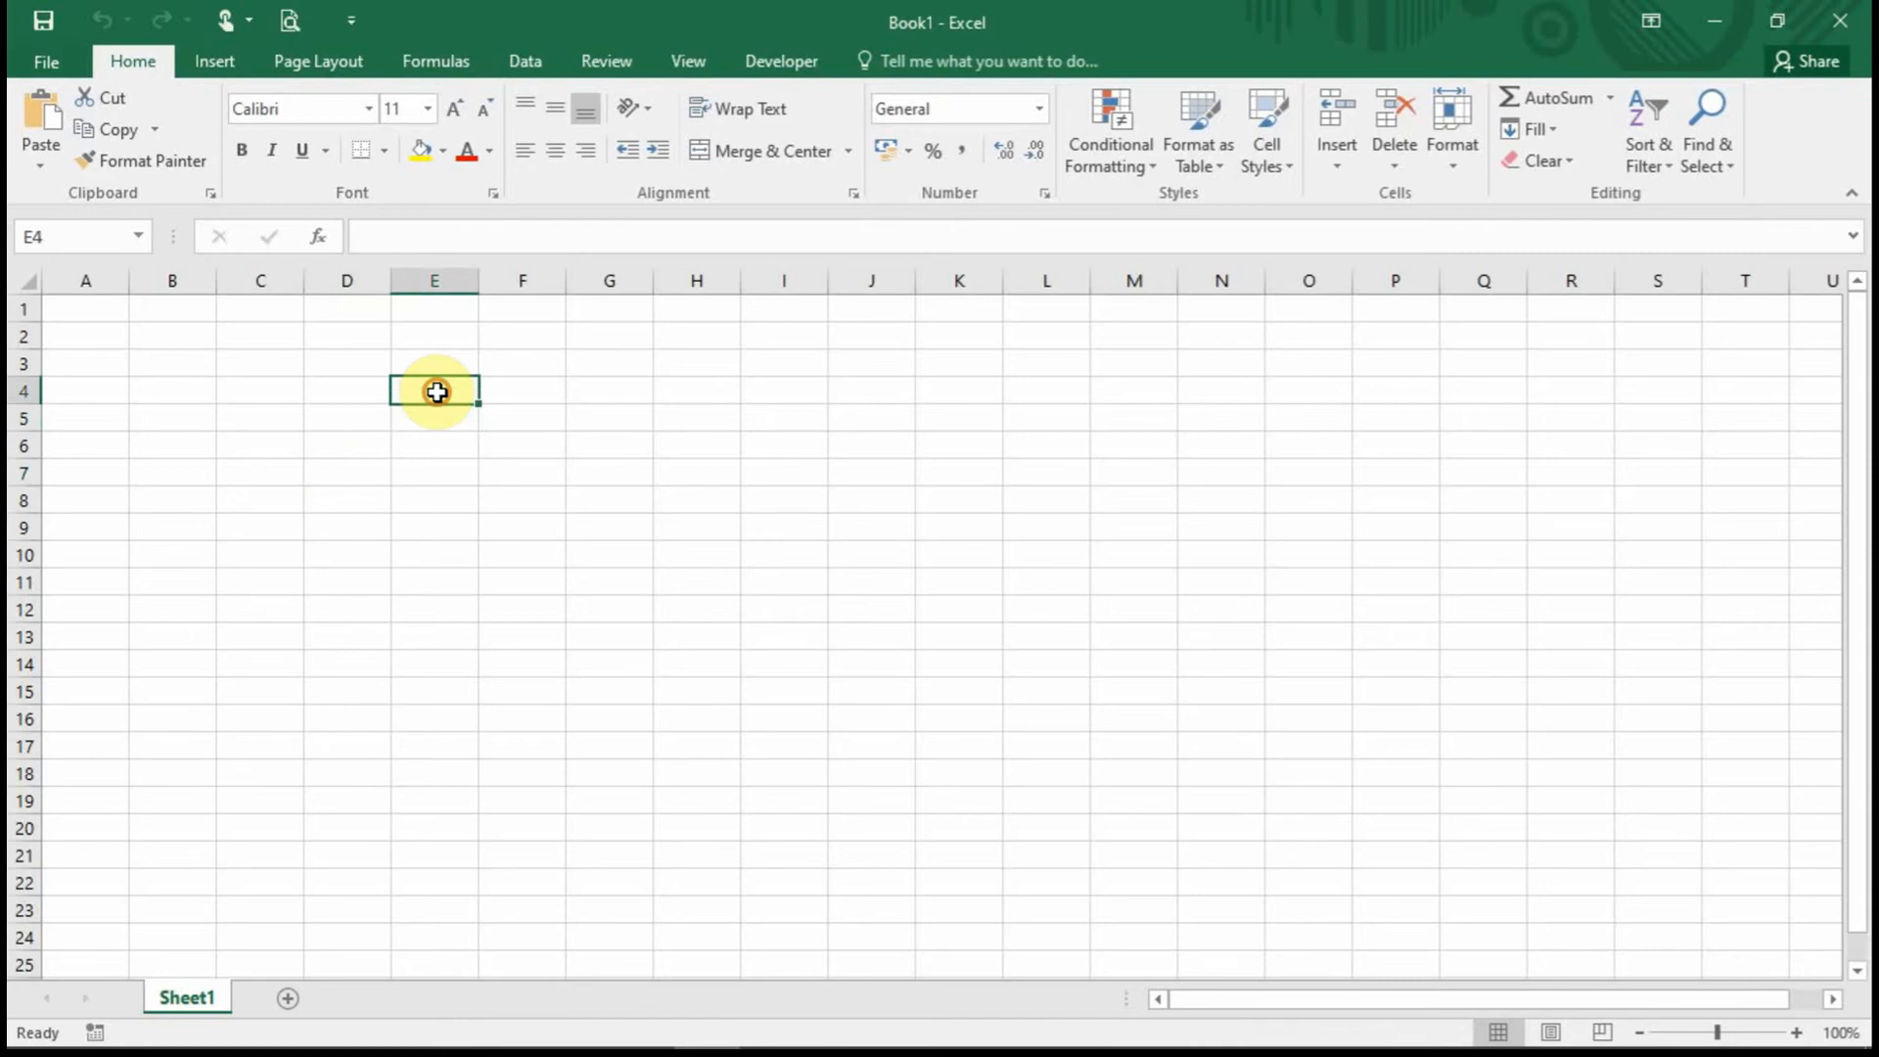
pyautogui.click(525, 411)
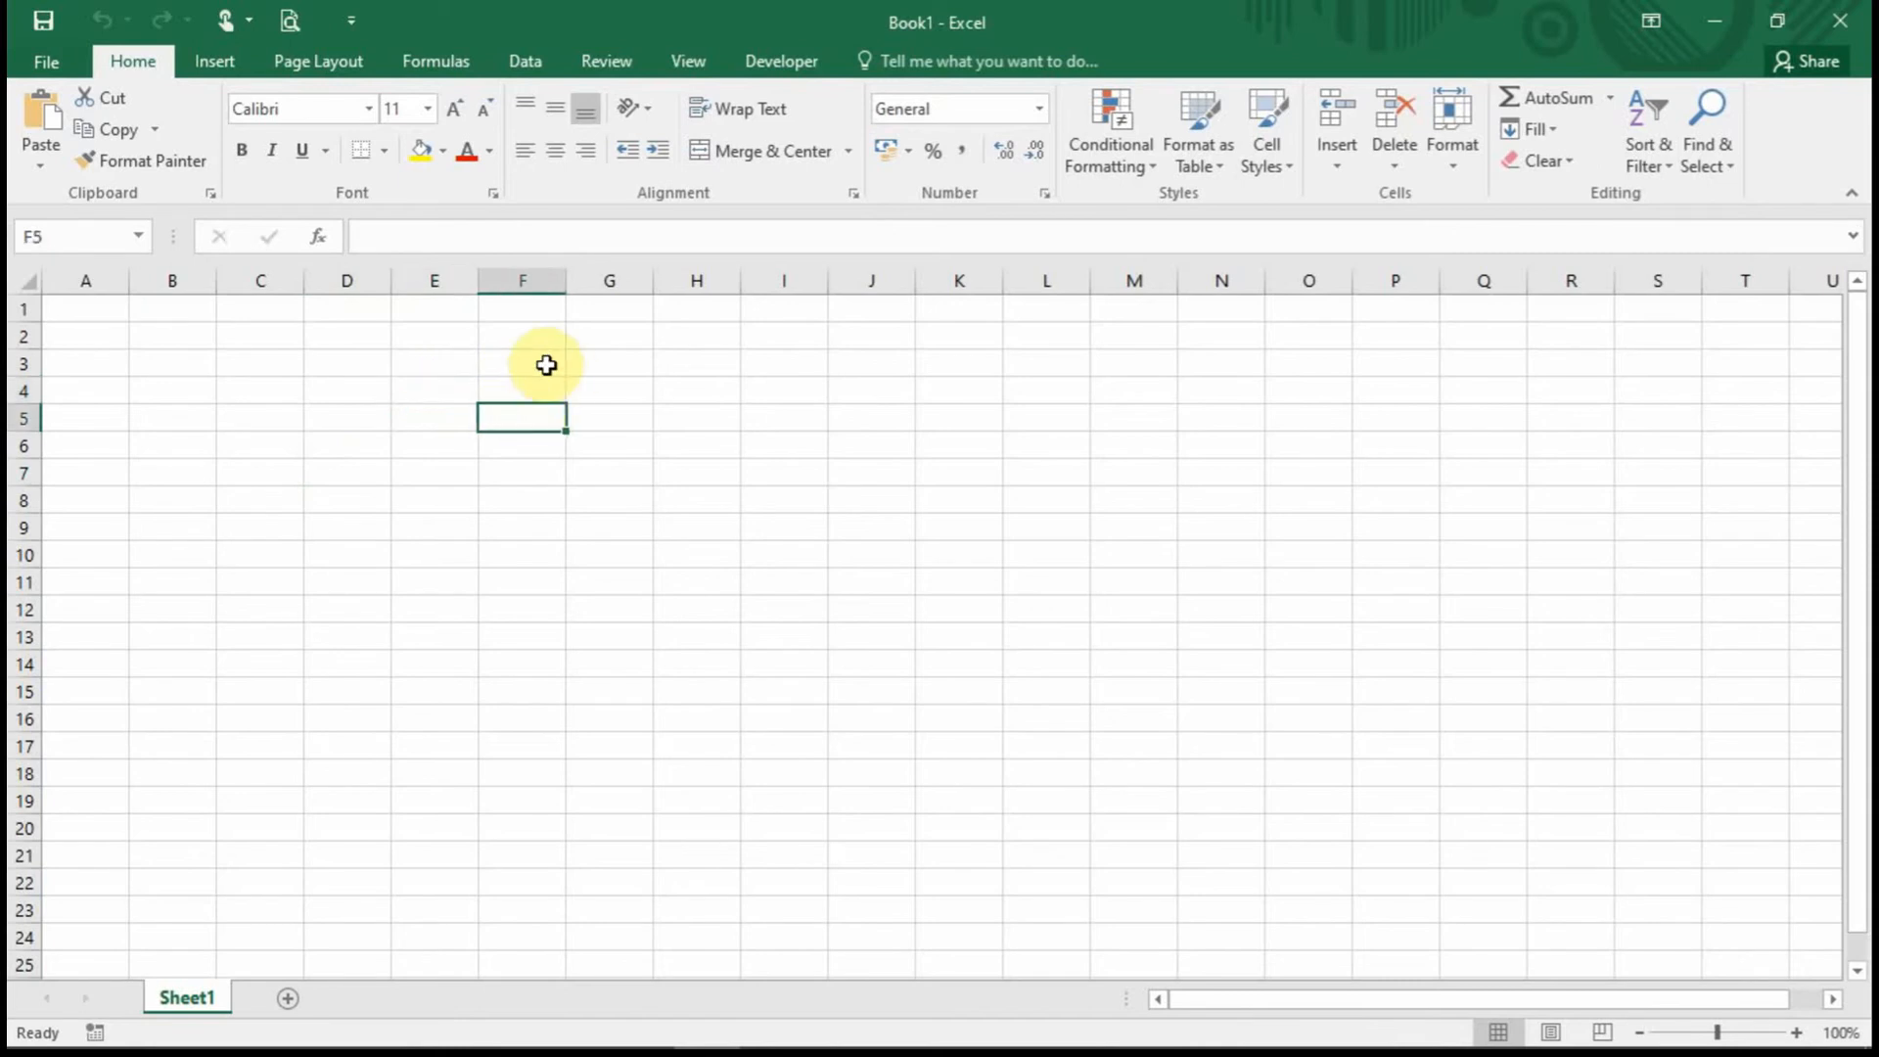
pyautogui.click(494, 345)
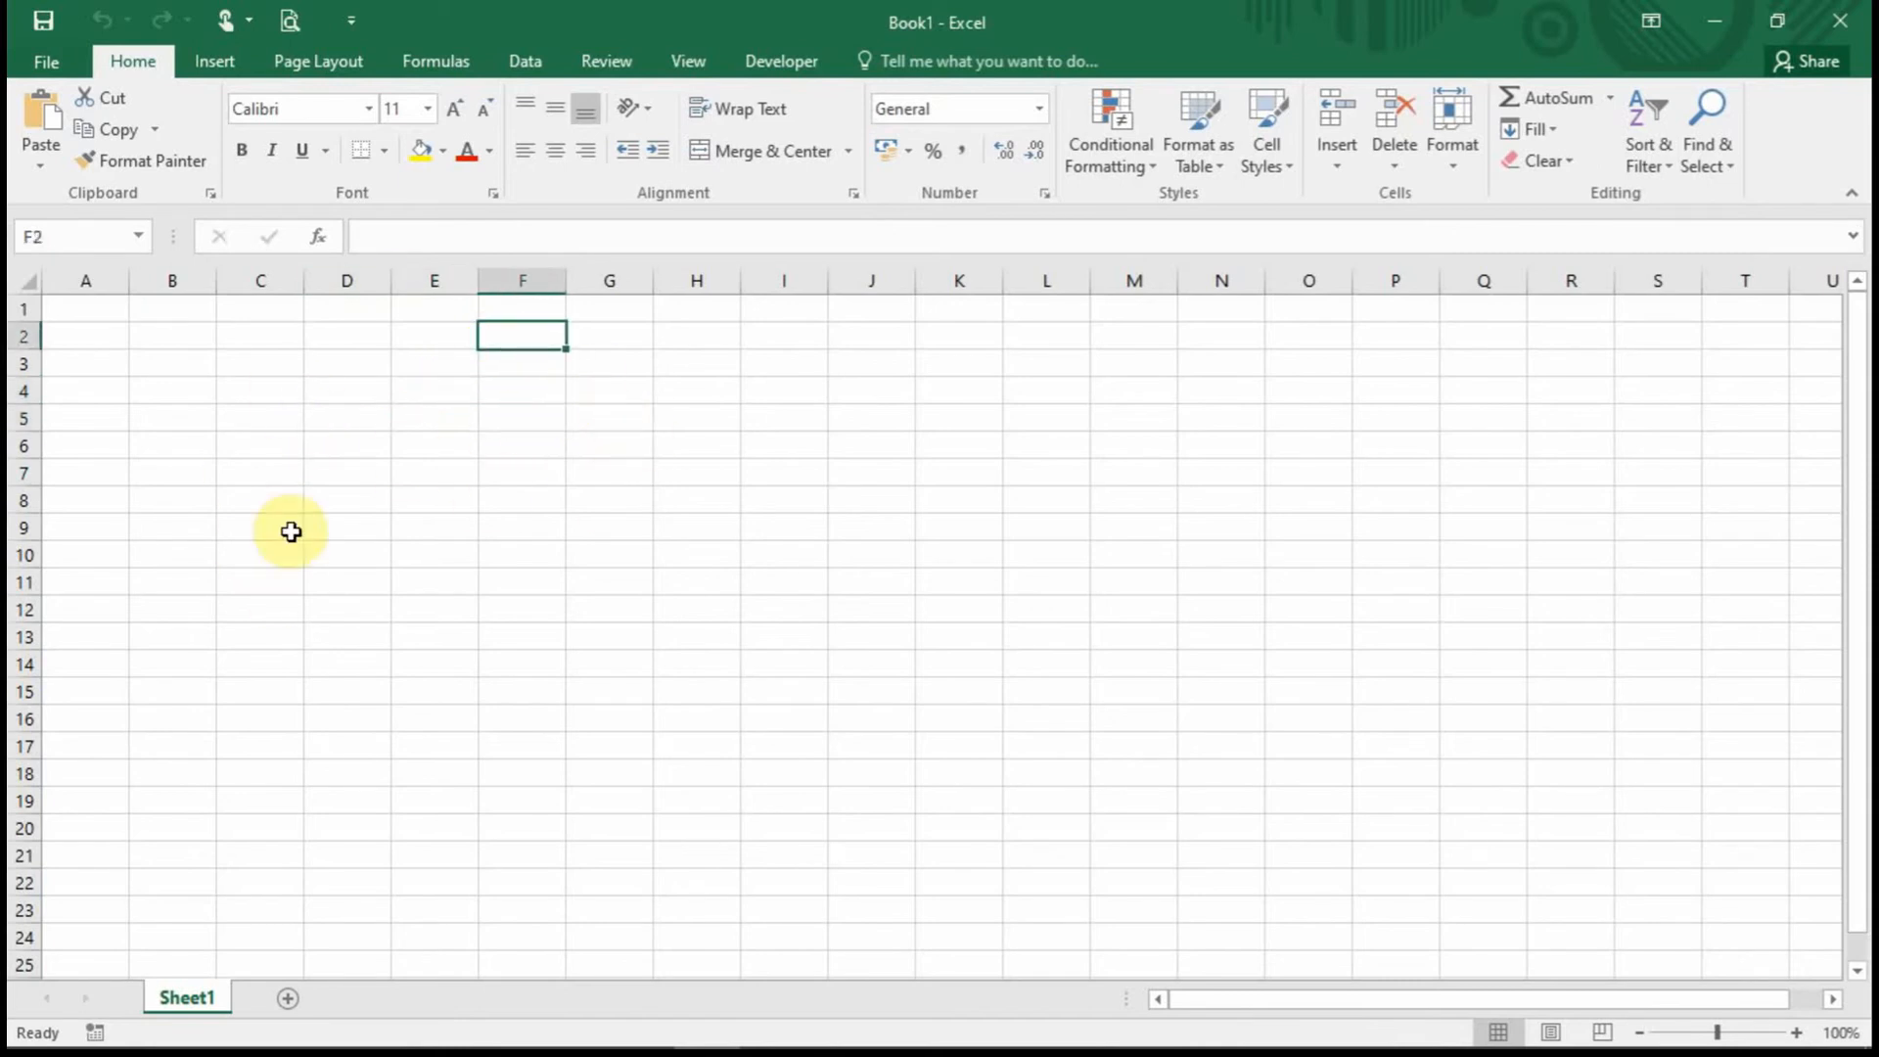
pyautogui.click(333, 335)
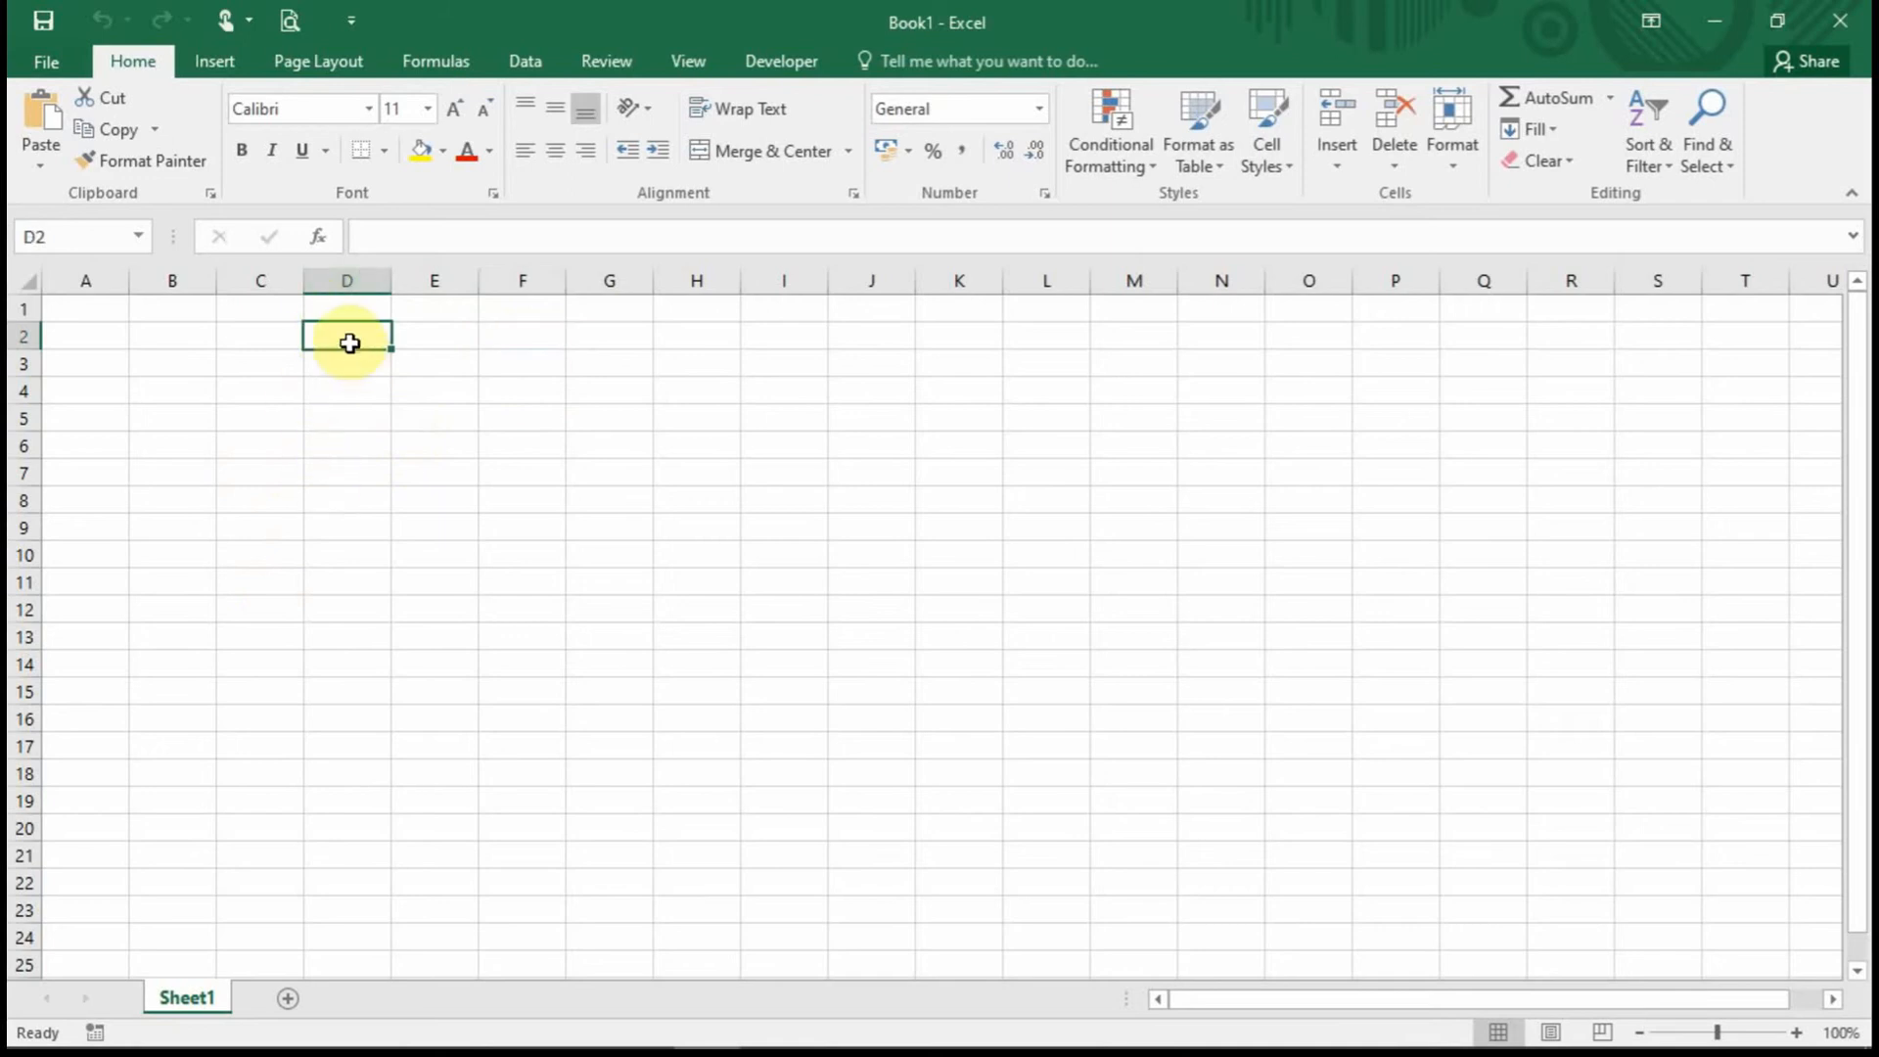
pyautogui.click(348, 384)
pyautogui.click(350, 342)
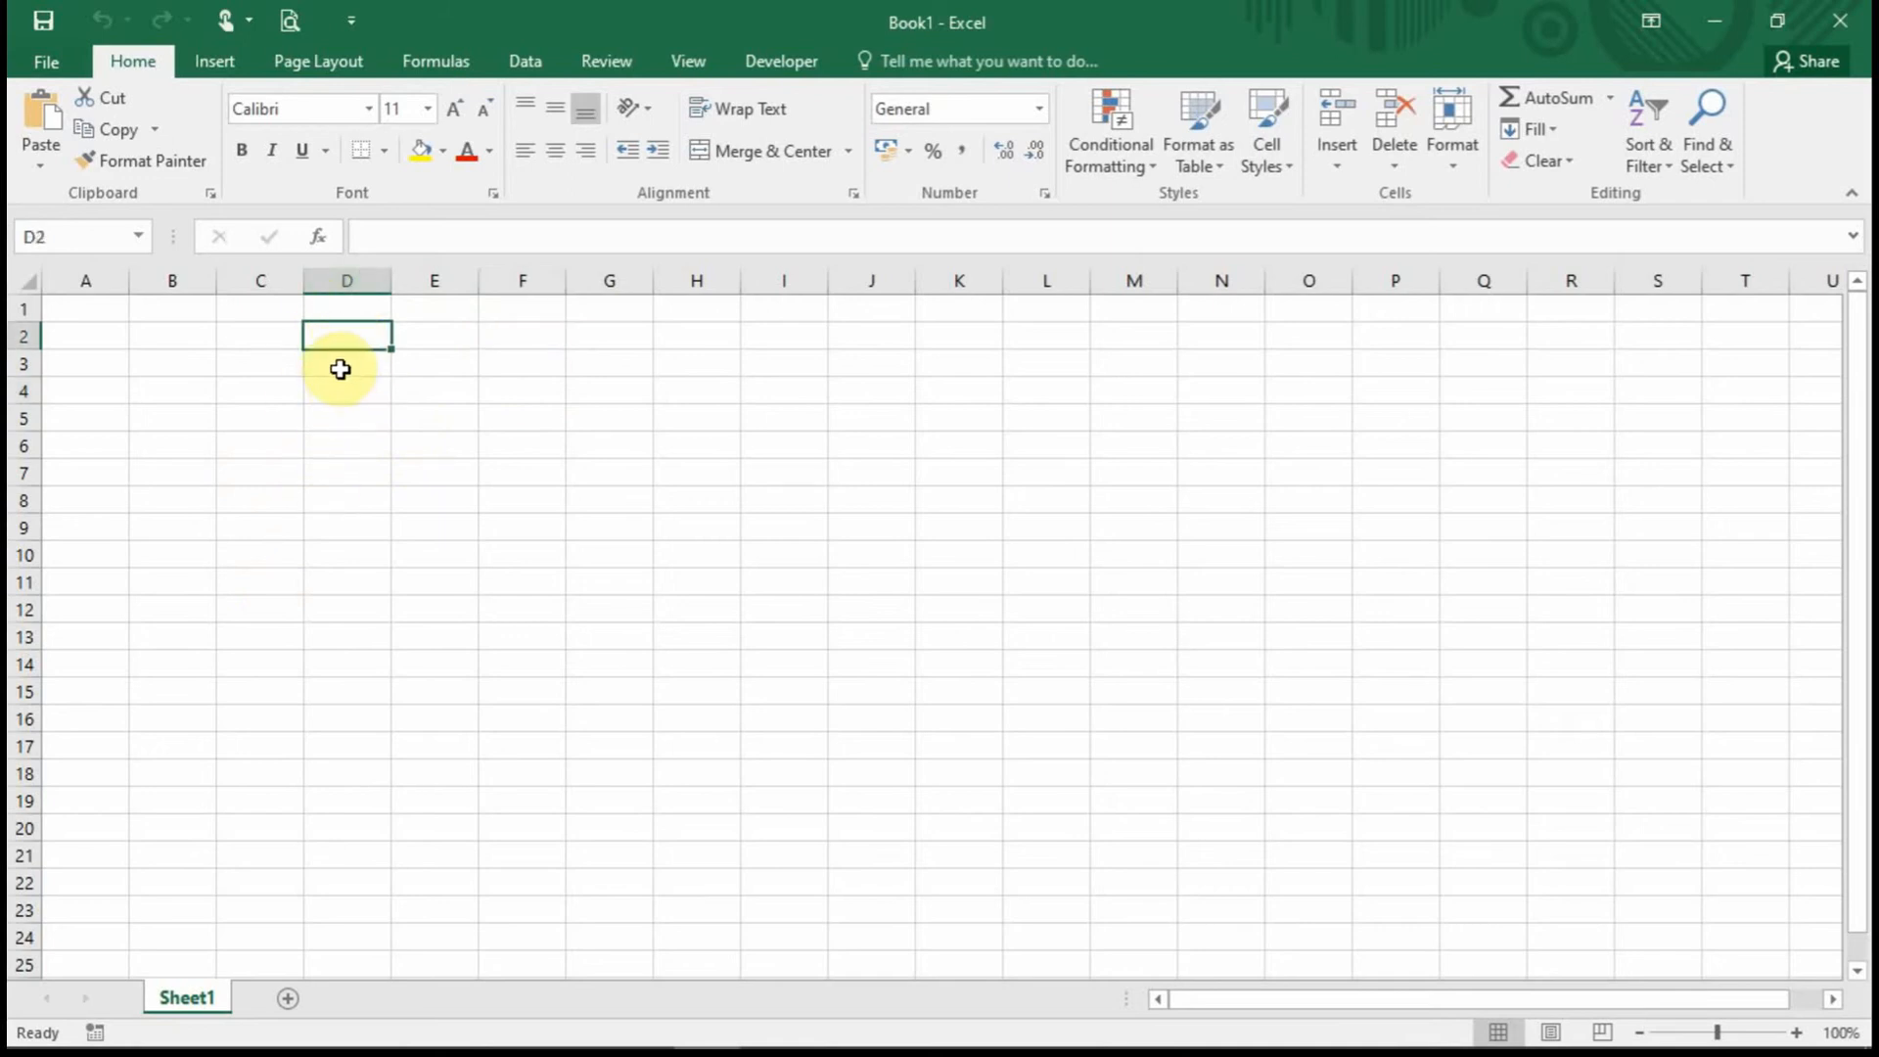
pyautogui.click(341, 368)
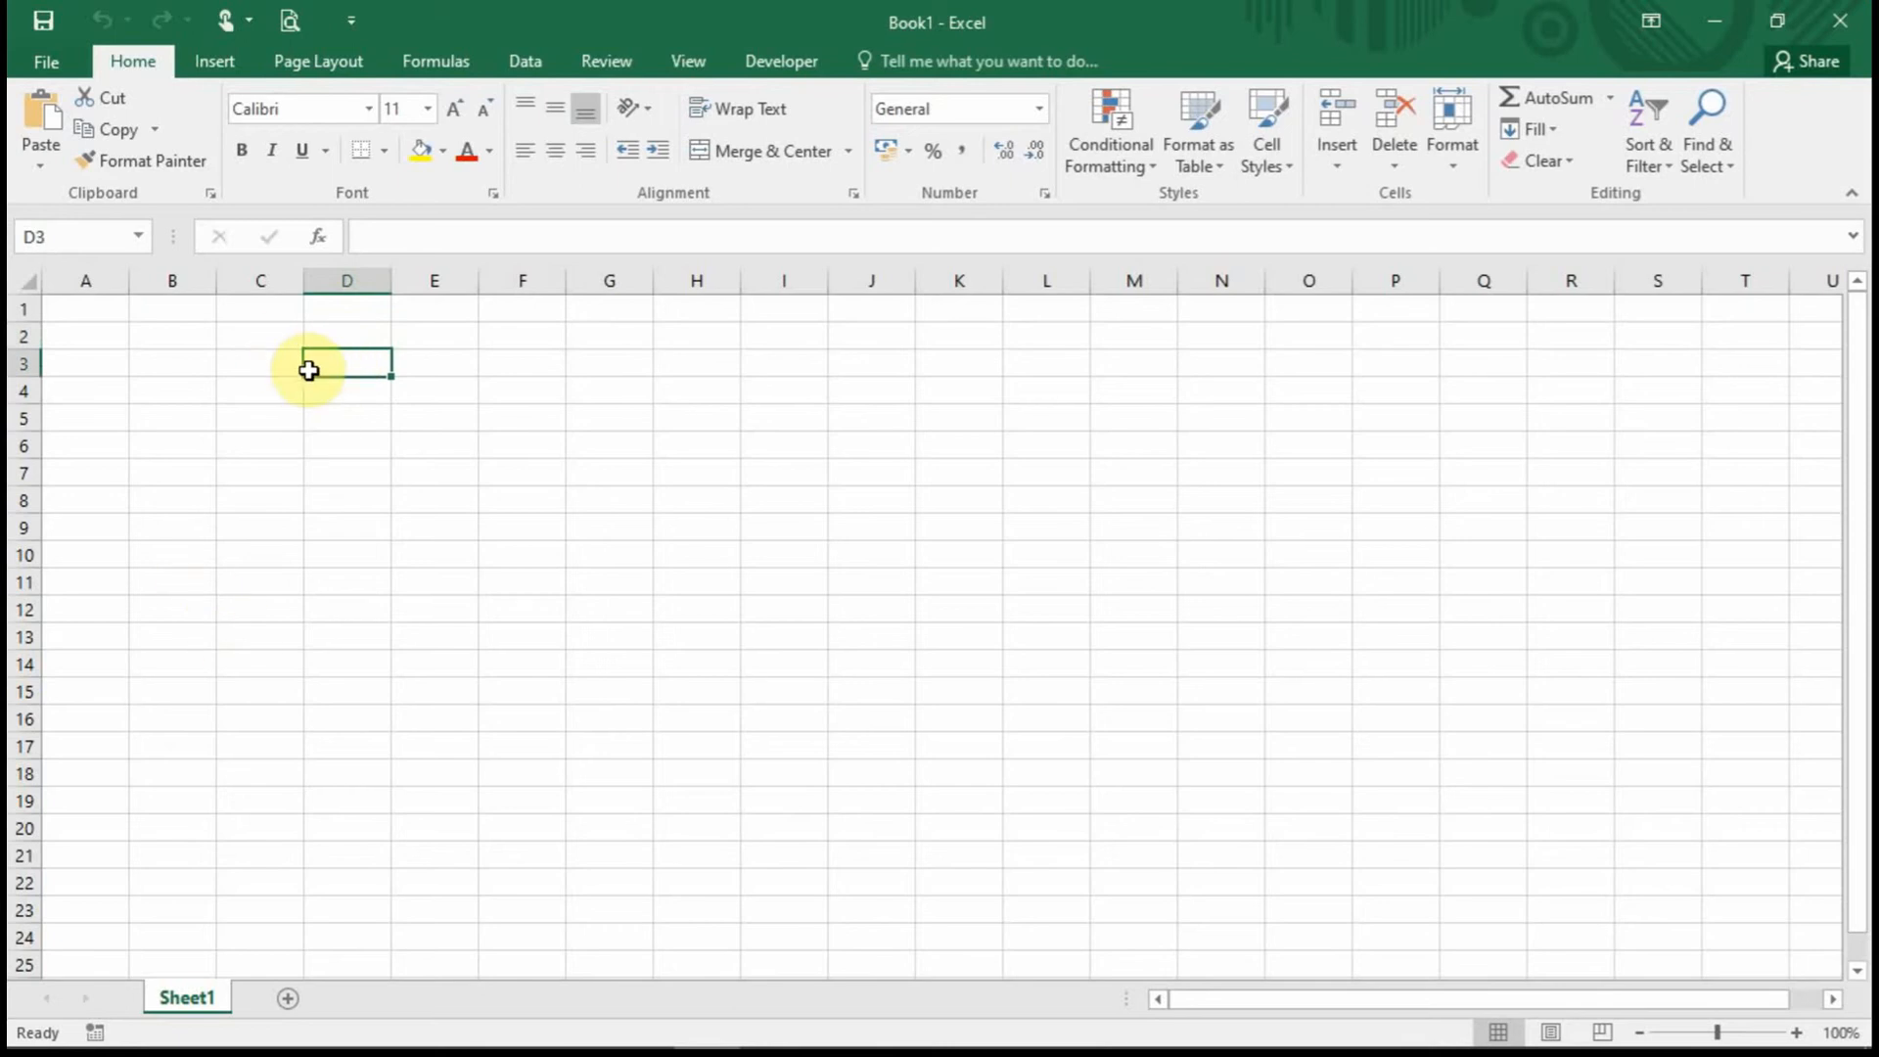
pyautogui.click(353, 337)
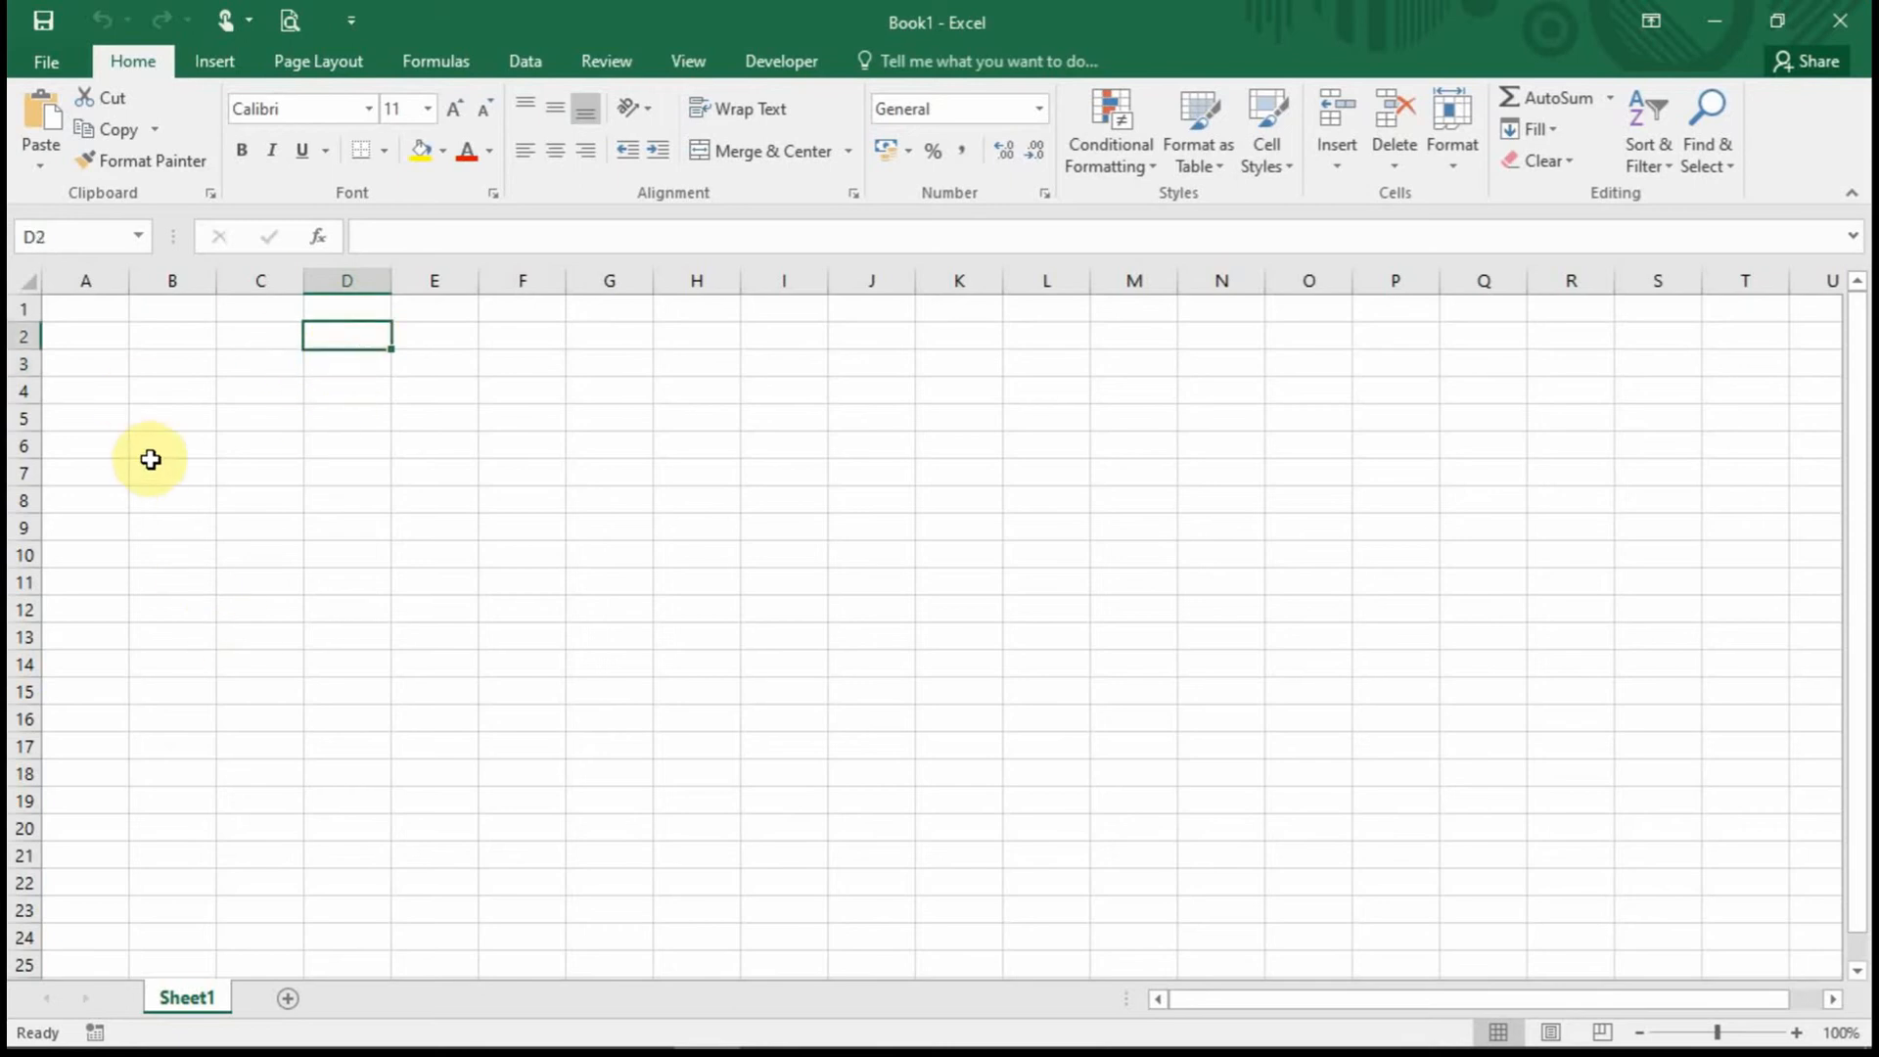
pyautogui.click(182, 382)
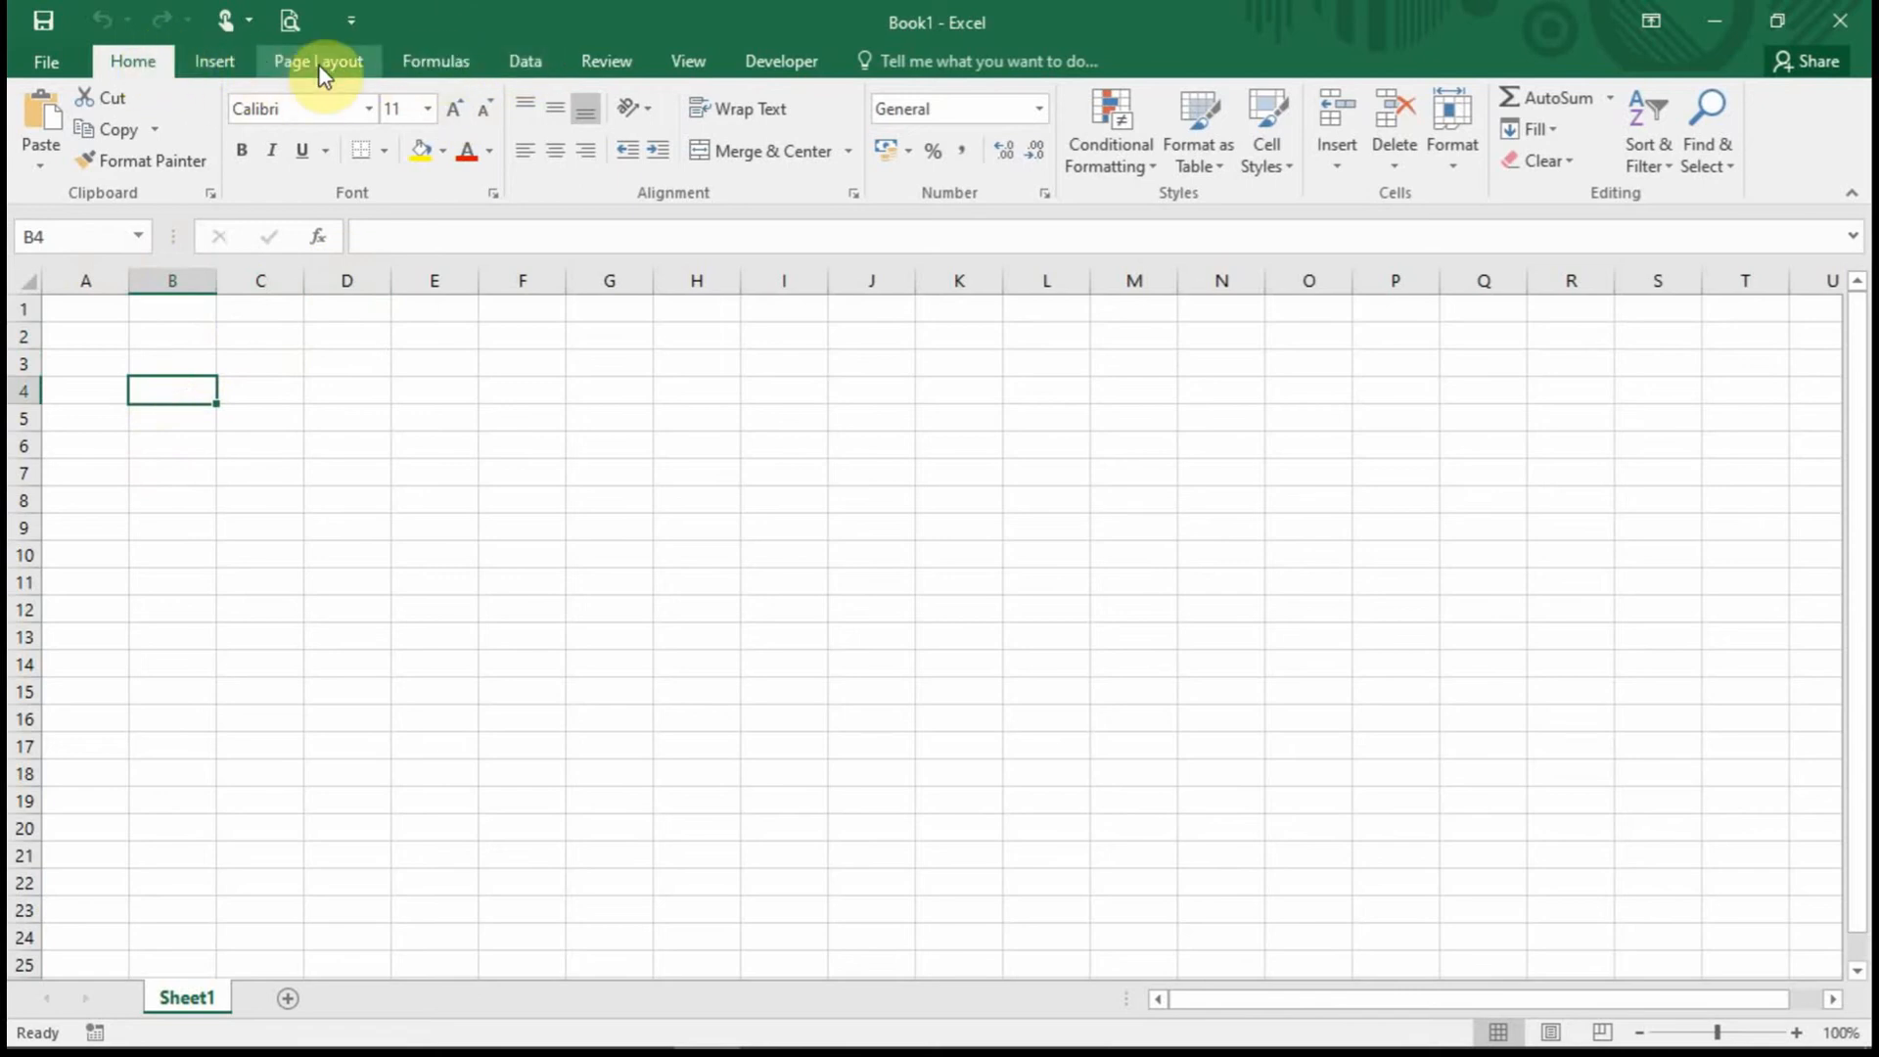
# Open Data Validation from the Data tab and cancel it without changes.
pyautogui.click(527, 63)
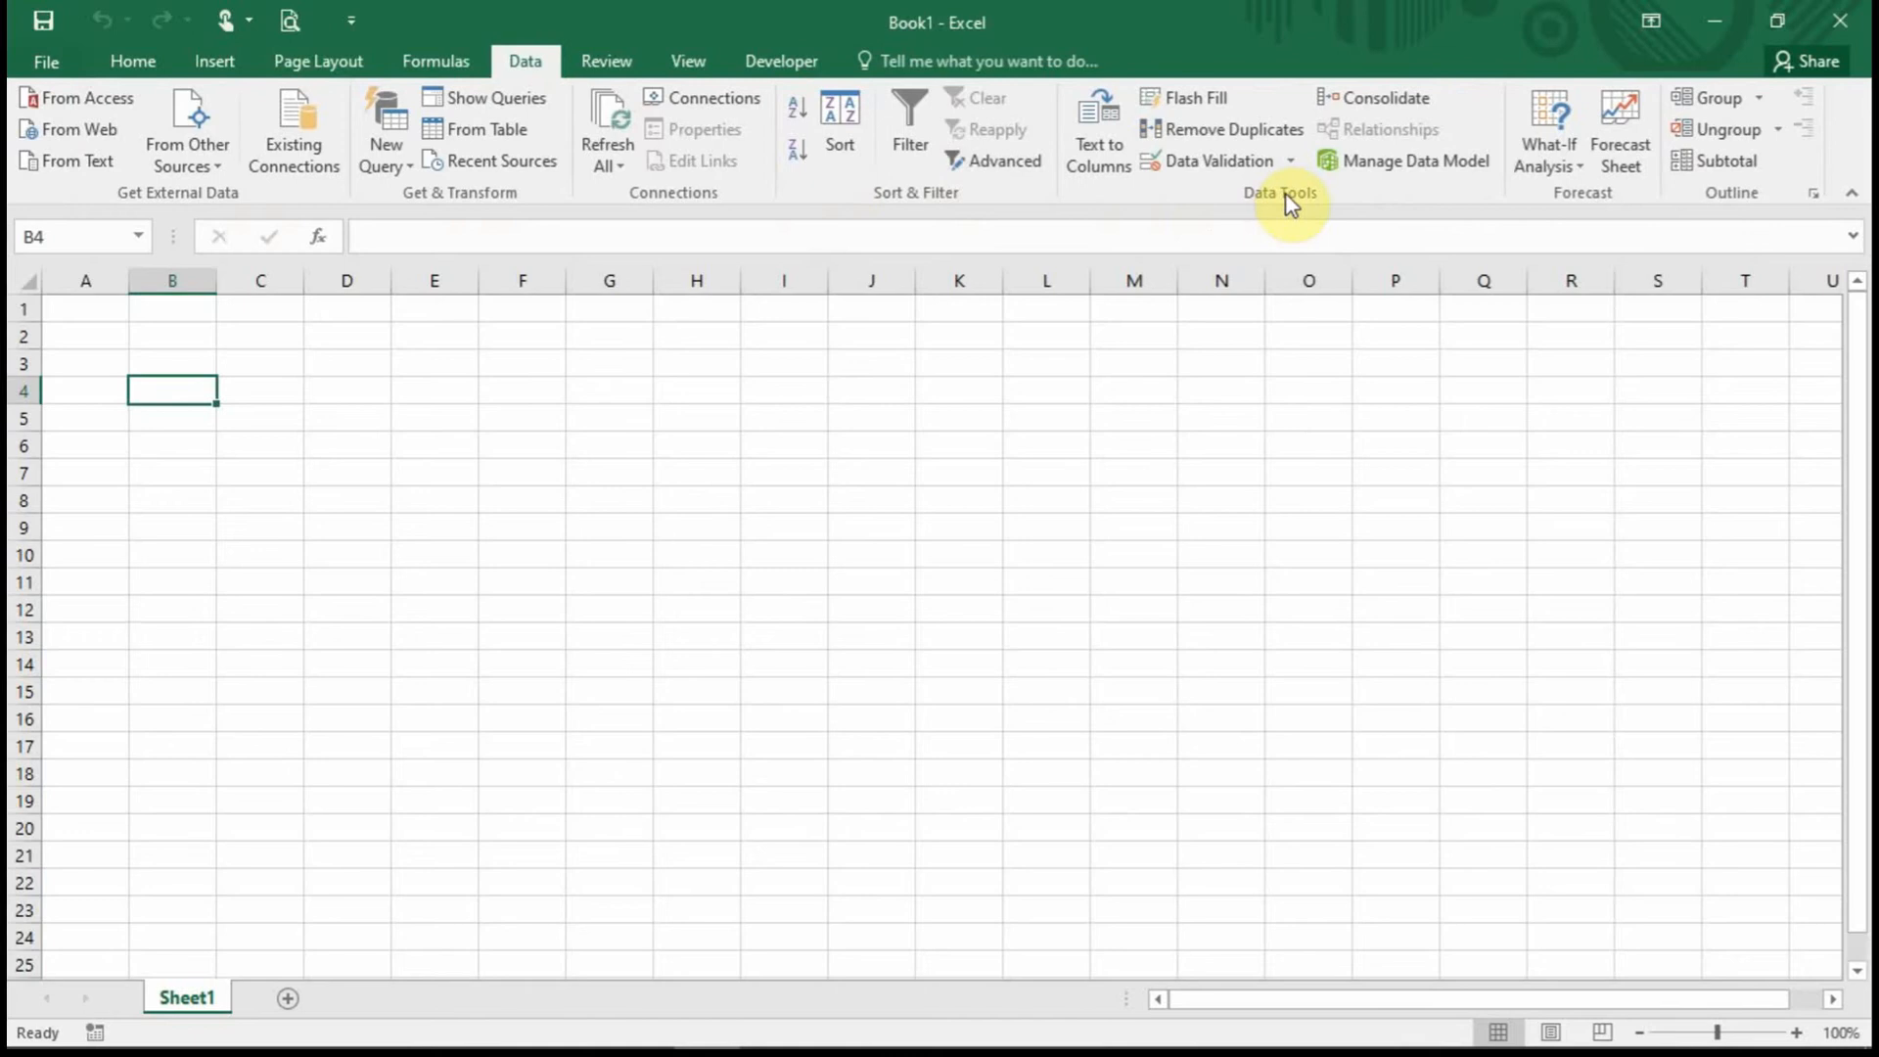
pyautogui.click(1241, 166)
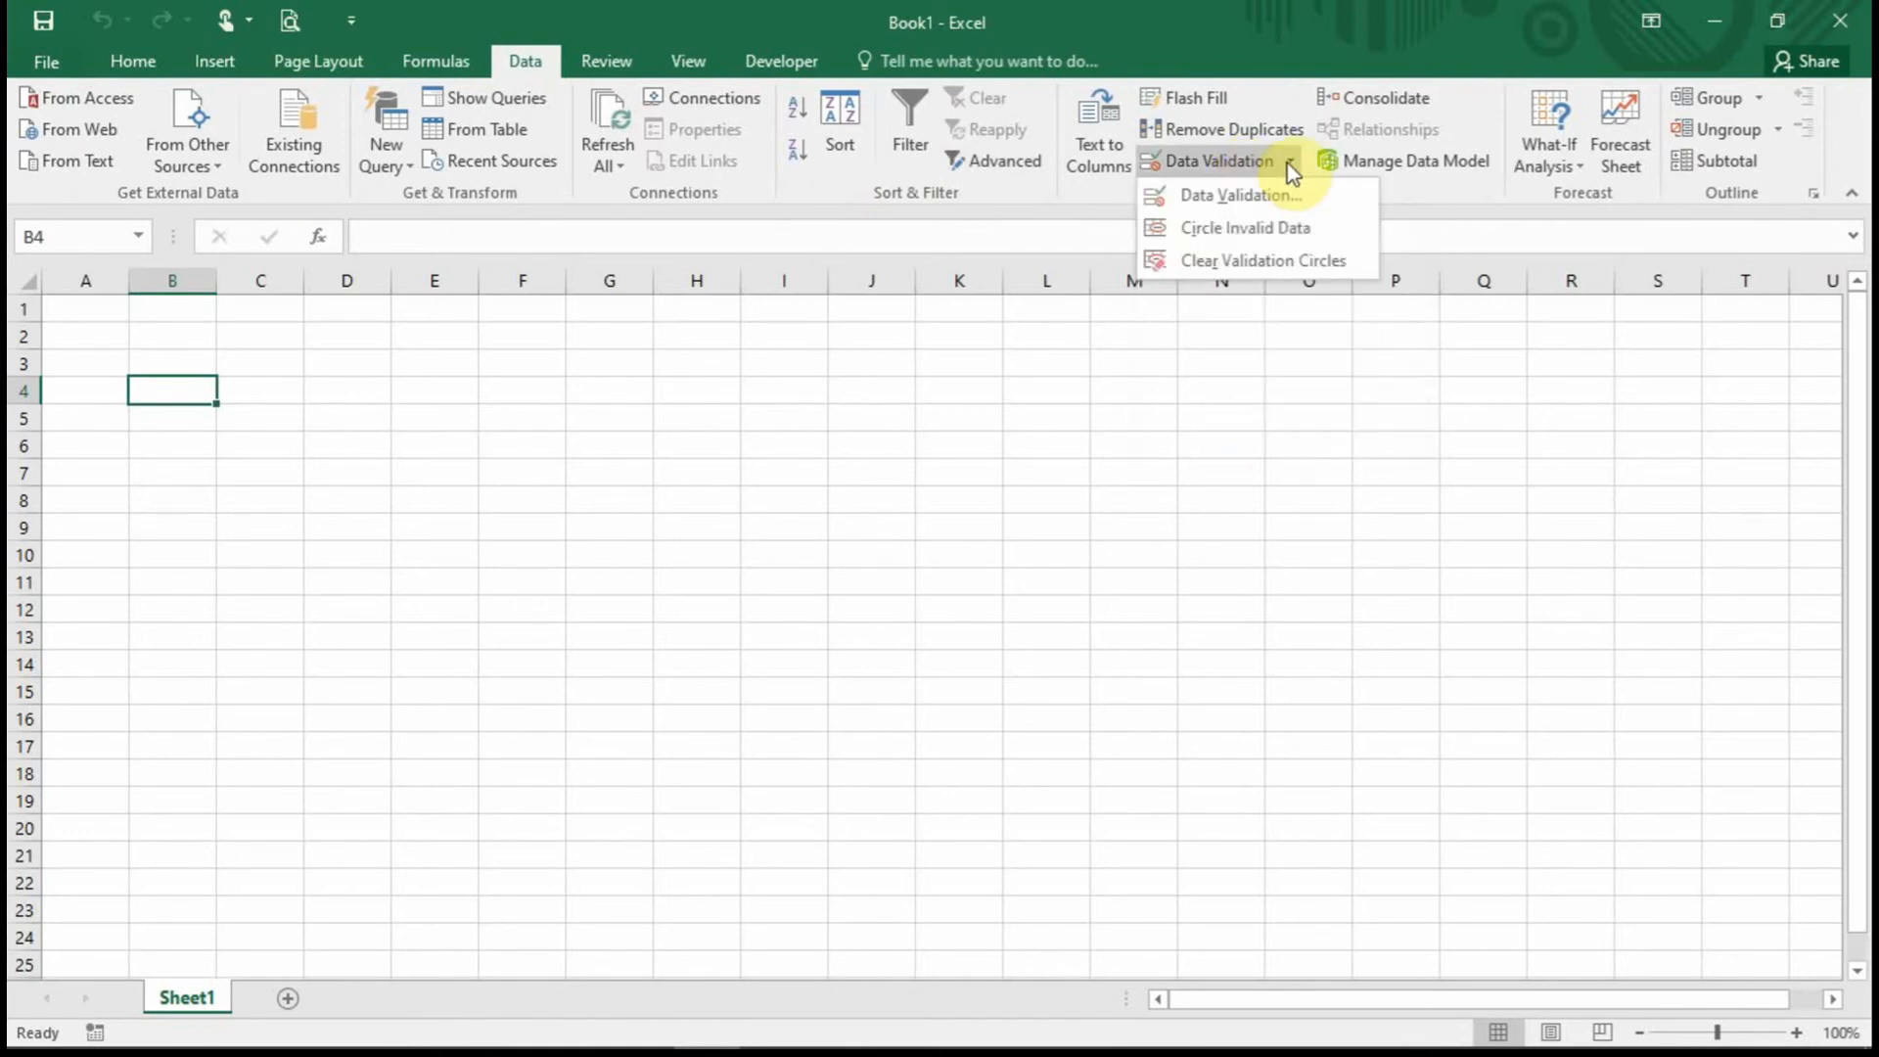
pyautogui.click(1235, 197)
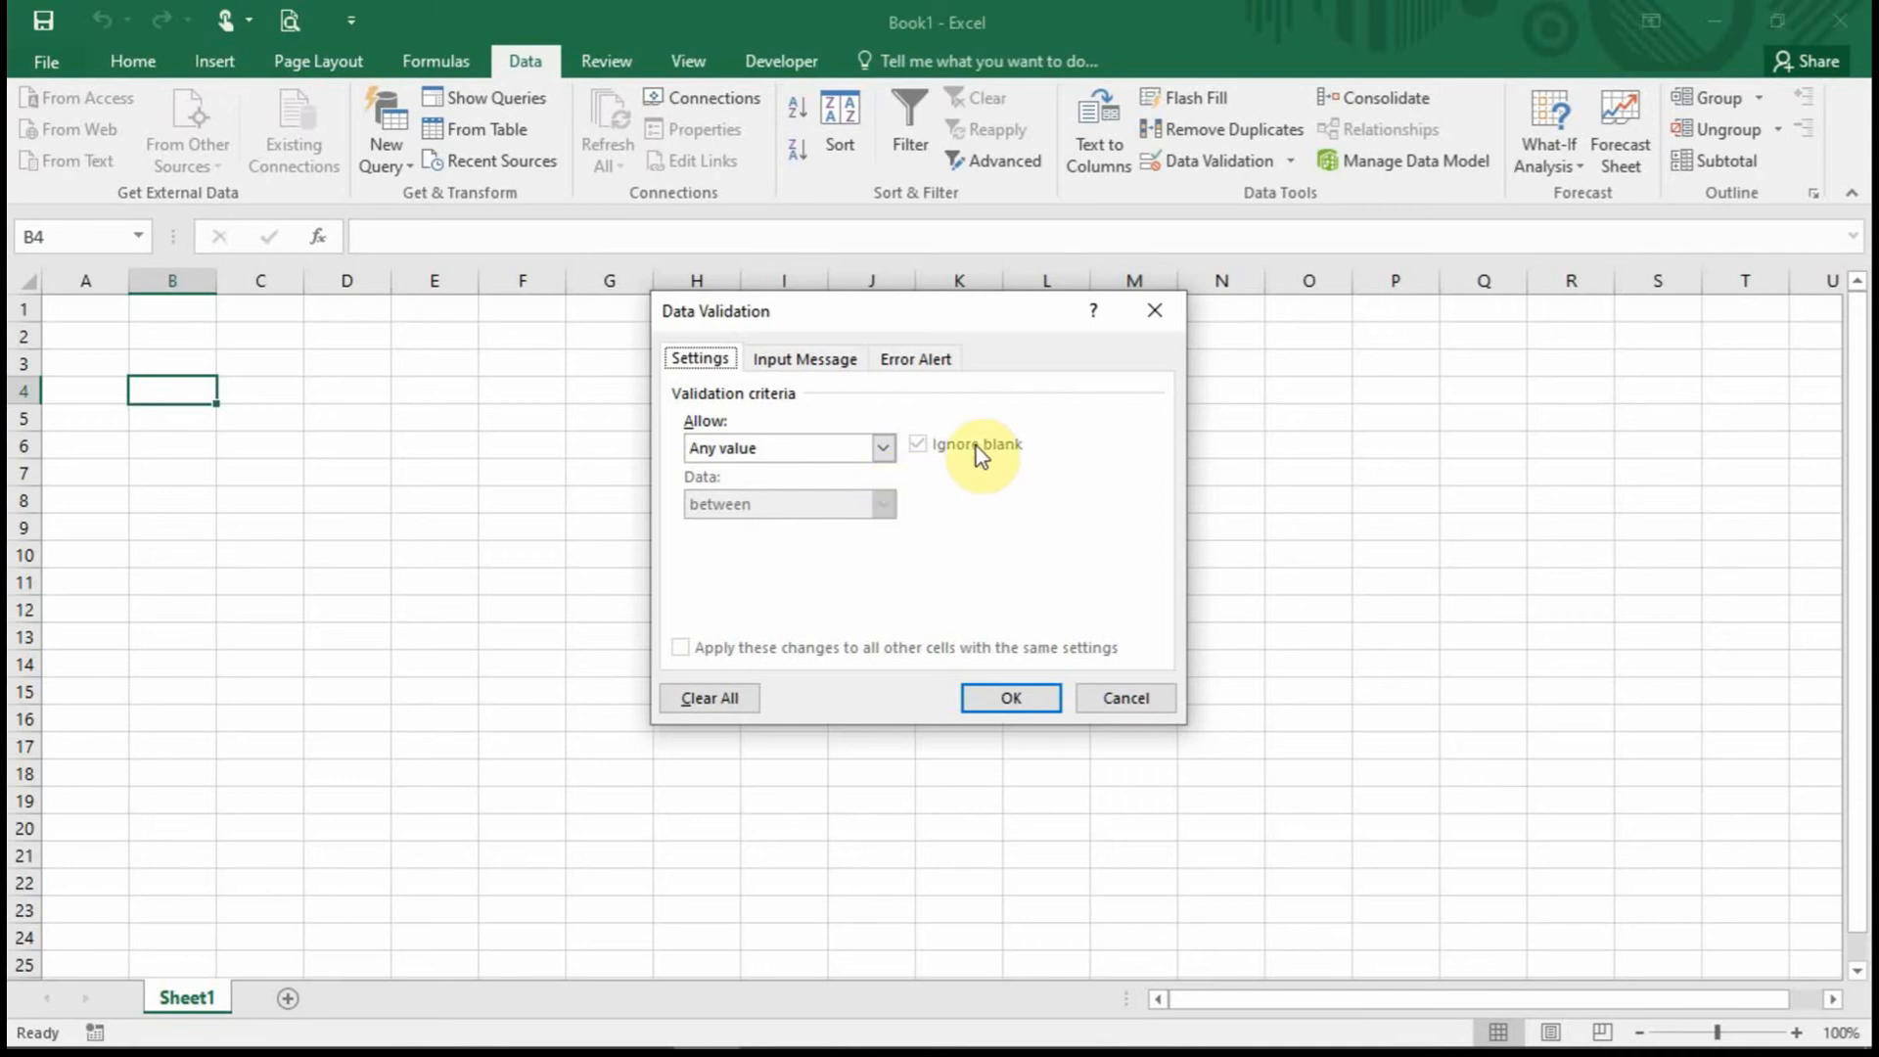
pyautogui.click(1139, 695)
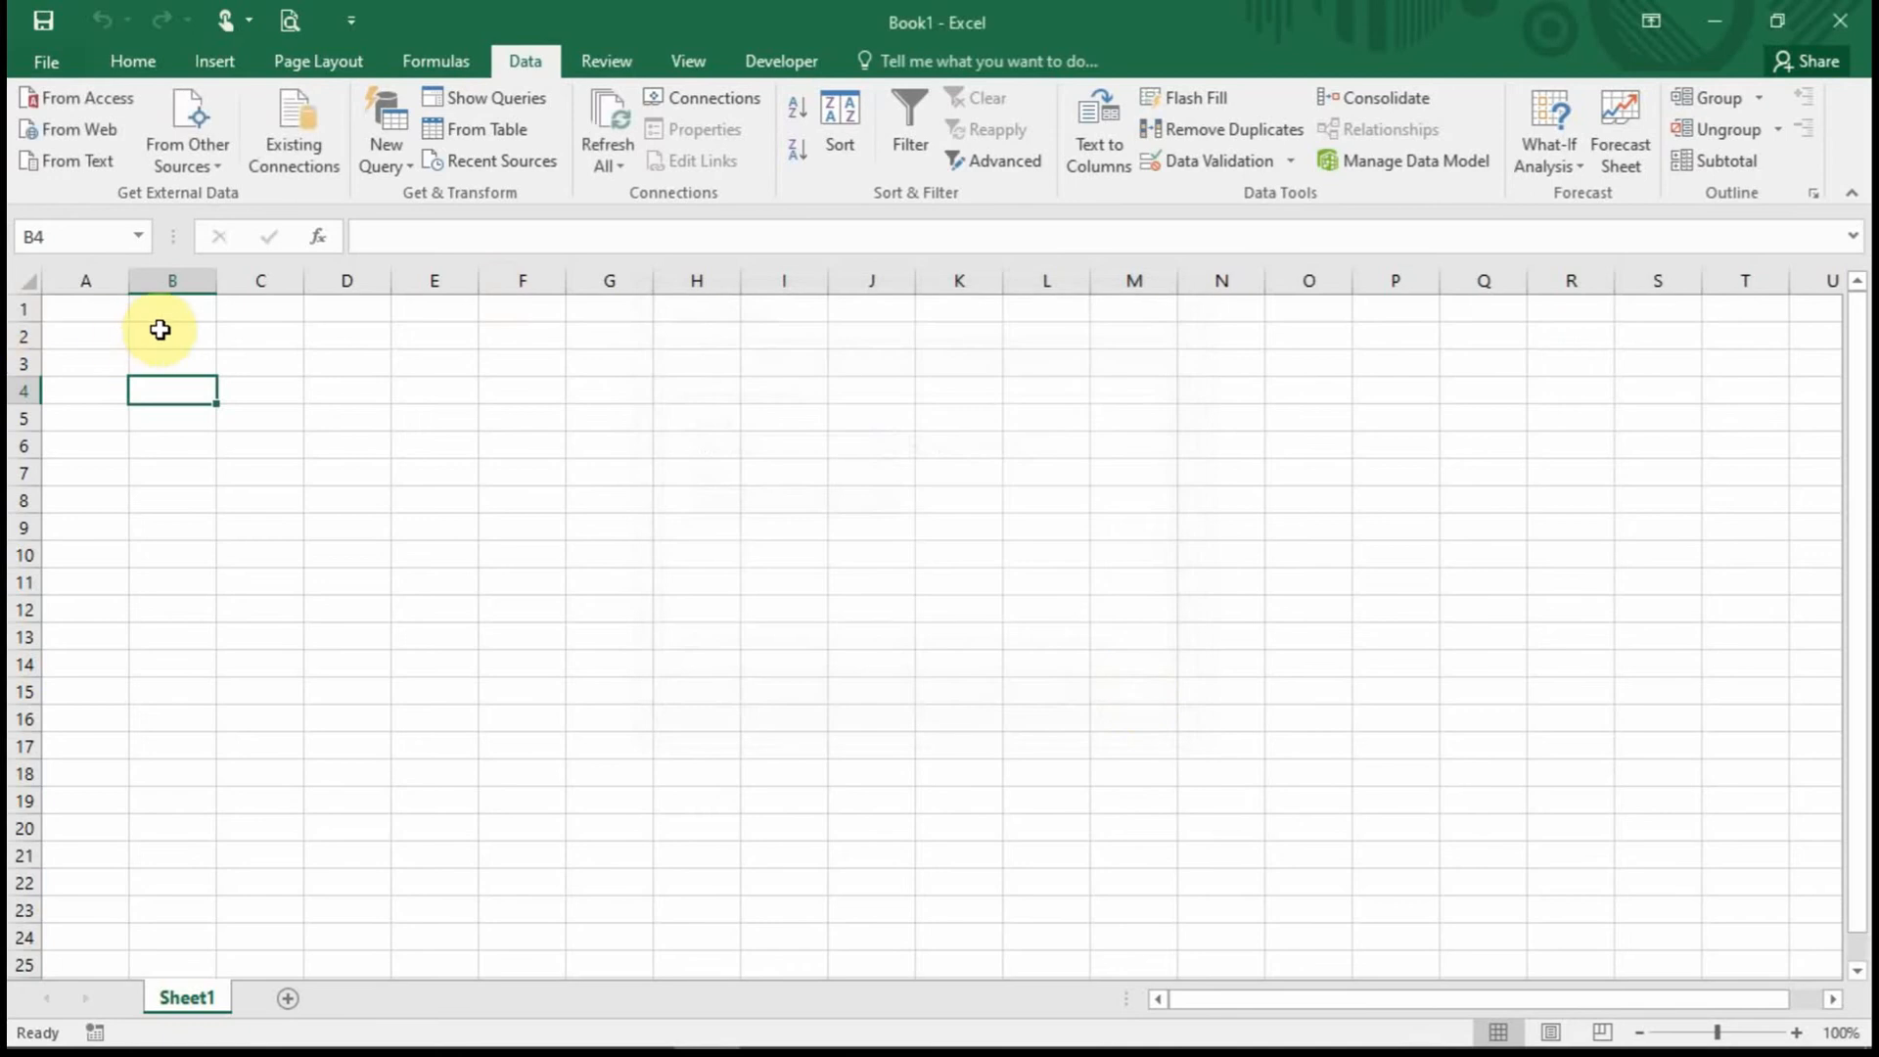
# Select B3, reopen Data Validation with Alt+A, V, and expand the Allow list.
pyautogui.click(182, 306)
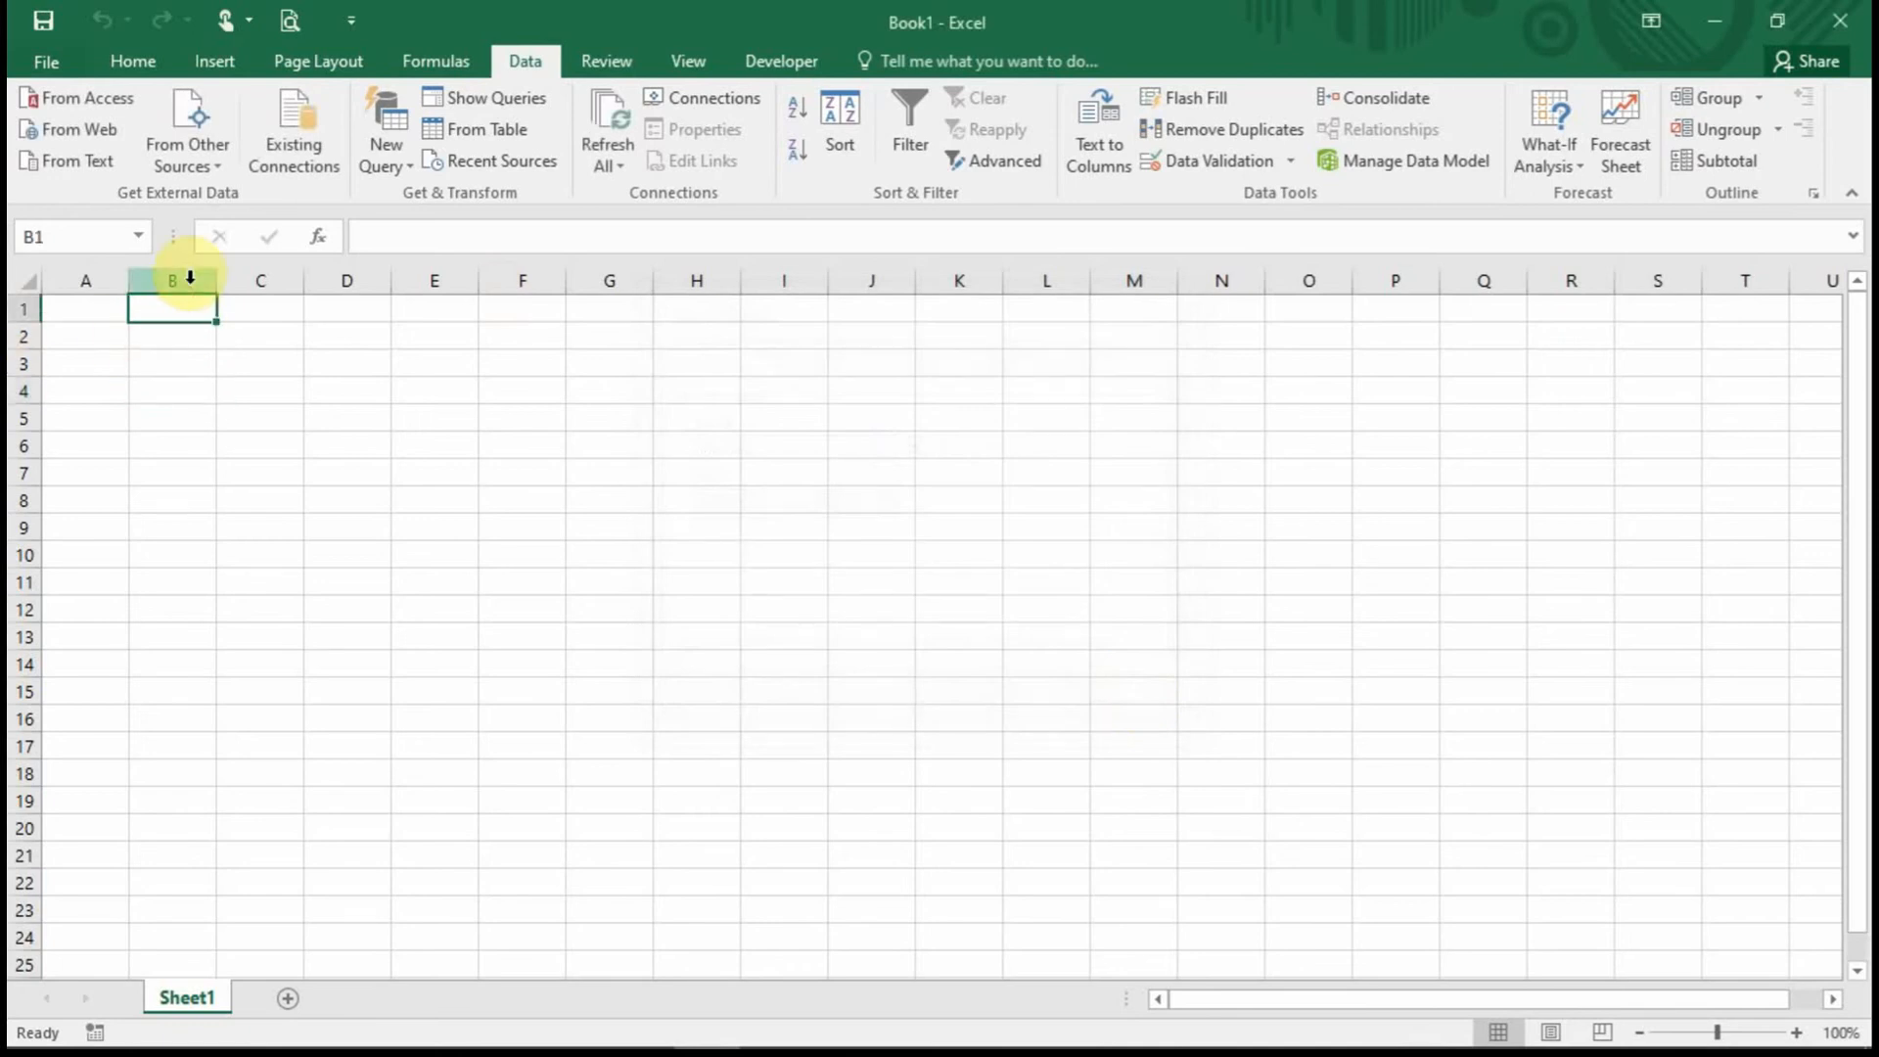
pyautogui.click(181, 364)
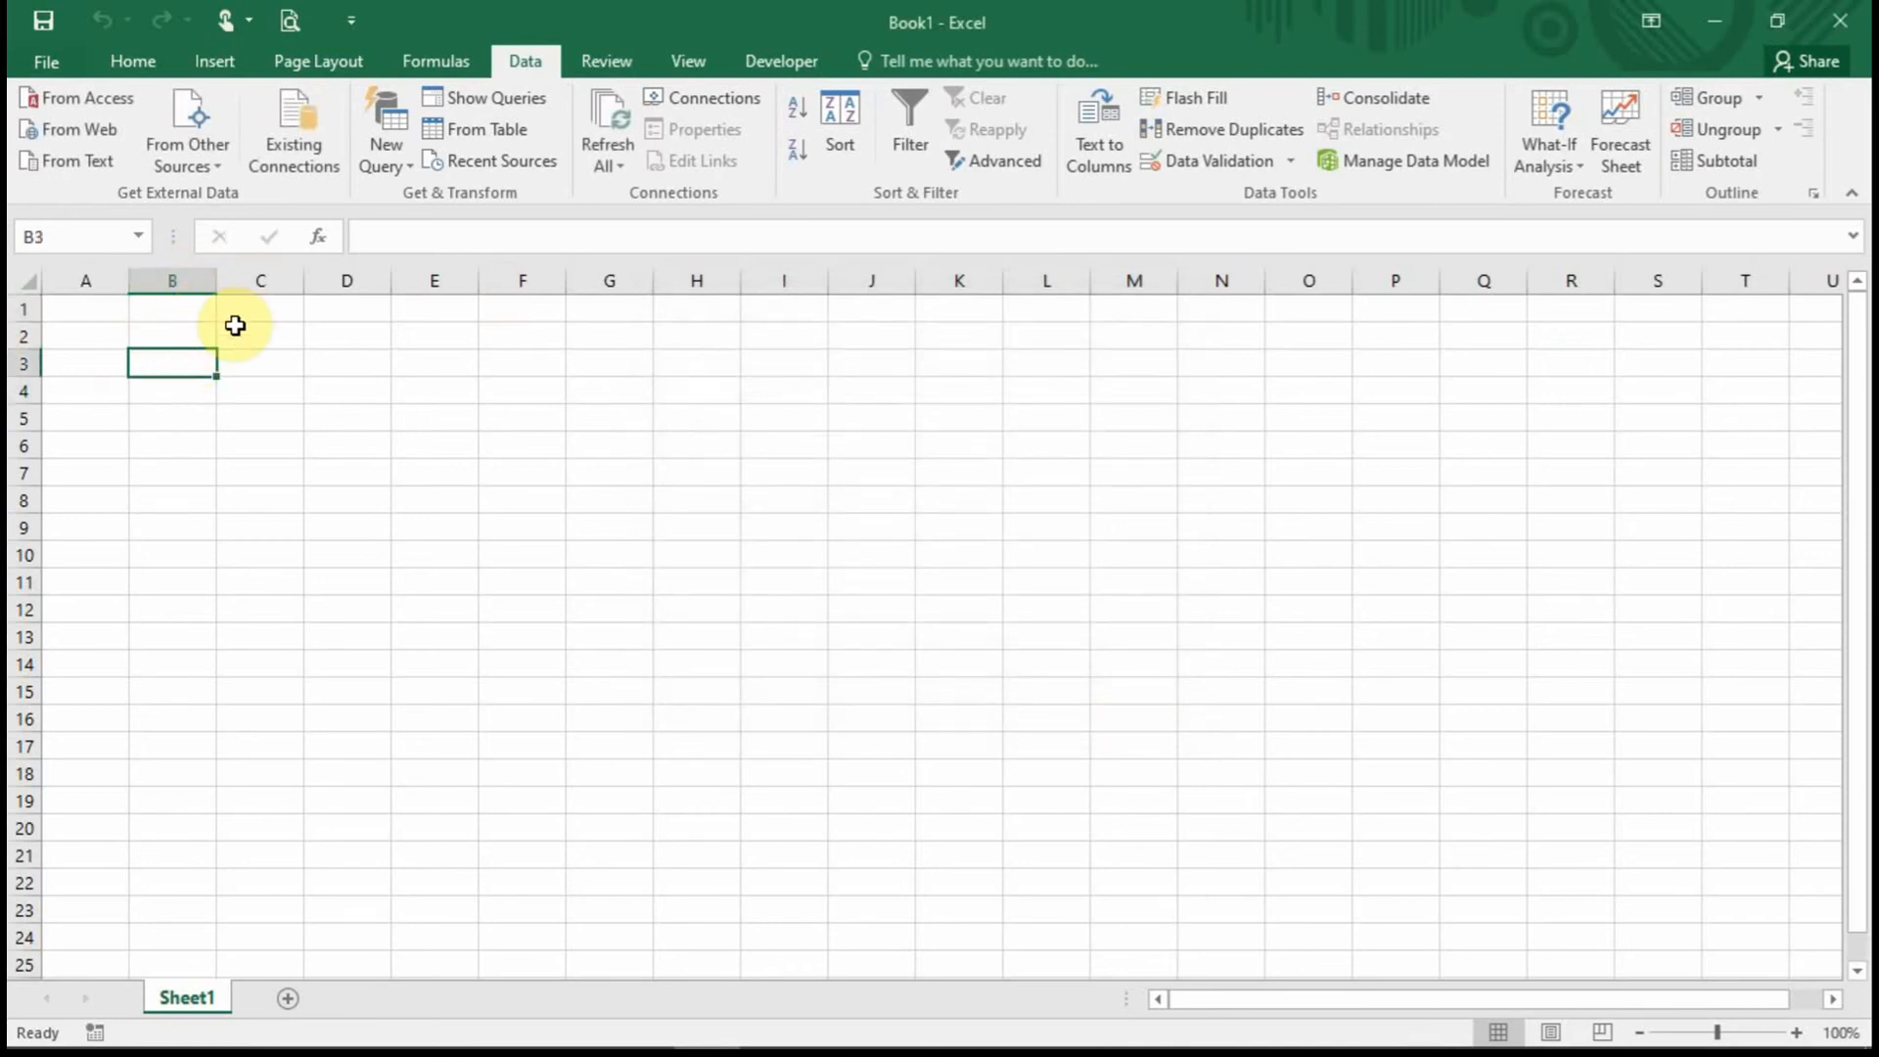
pyautogui.hotkey('alt', 'a')
pyautogui.press('v')
pyautogui.press('v')
pyautogui.click(883, 448)
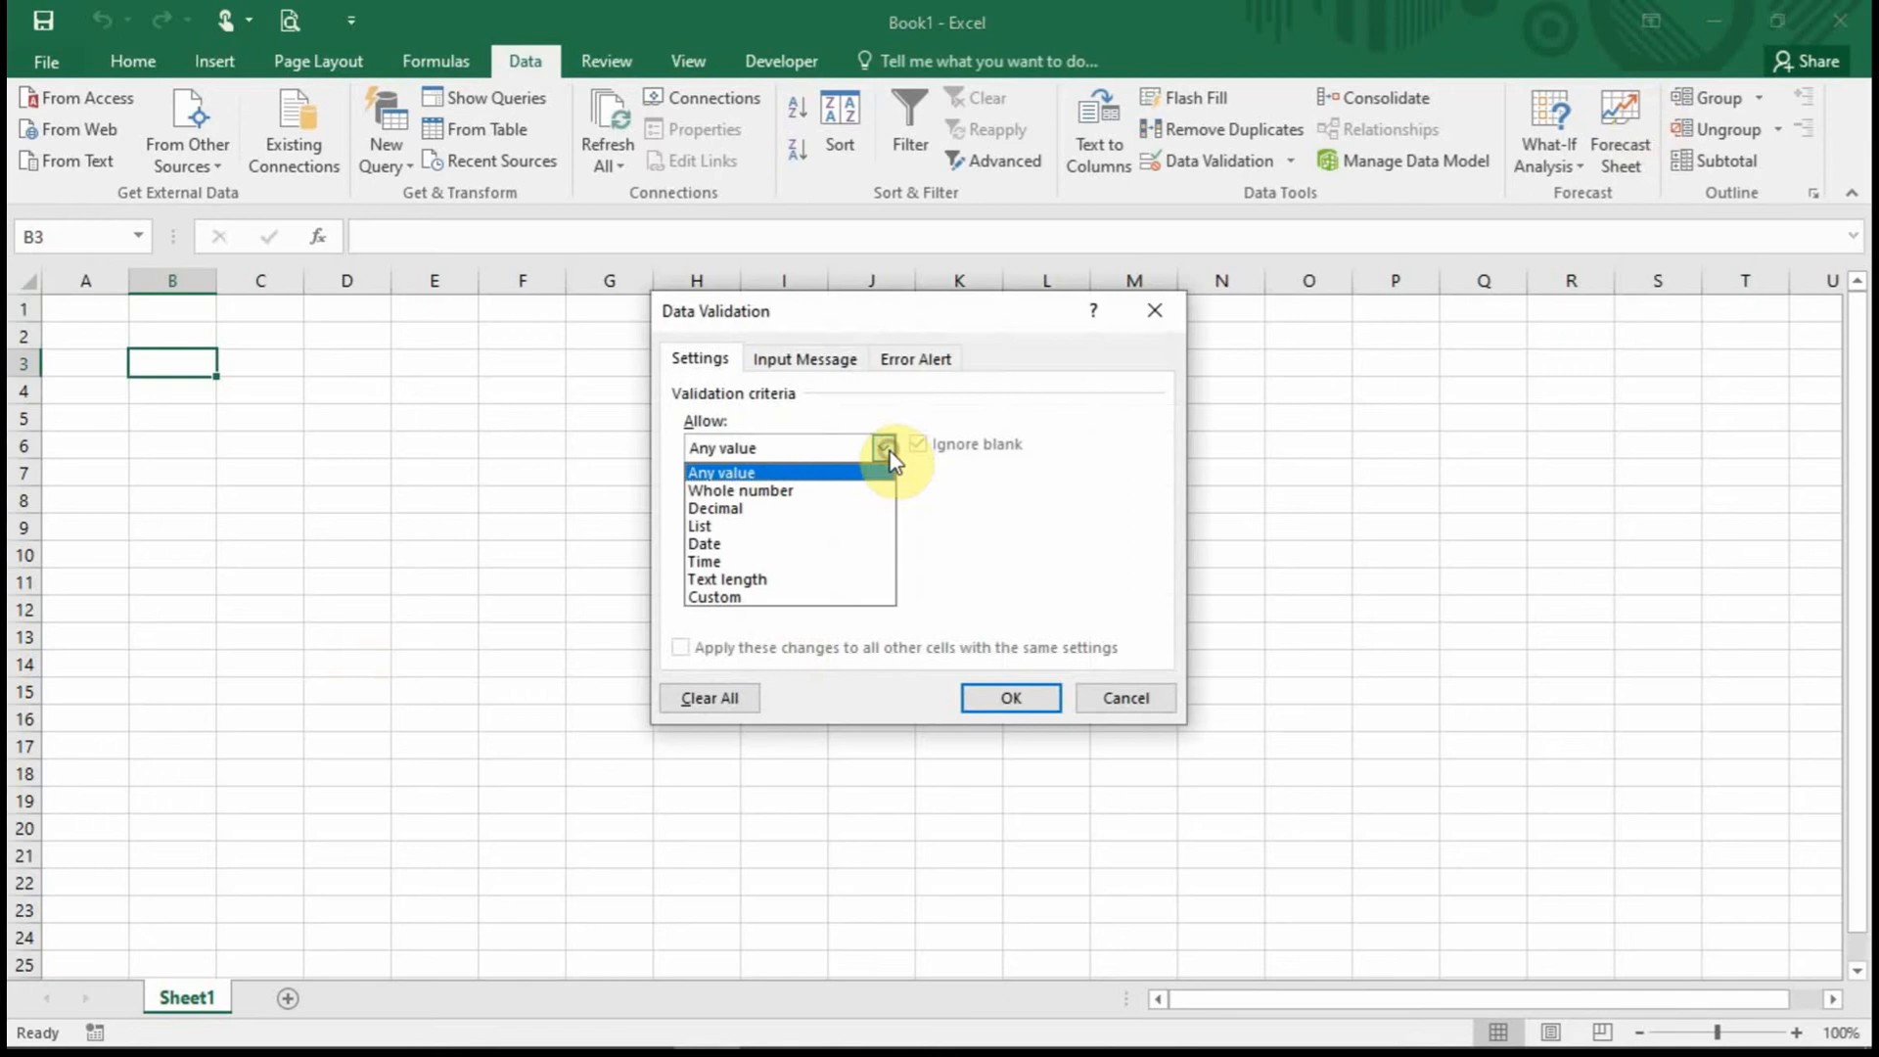
# Set B3's rule to Whole number, between, minimum 0 and maximum 10, and apply it.
pyautogui.click(767, 490)
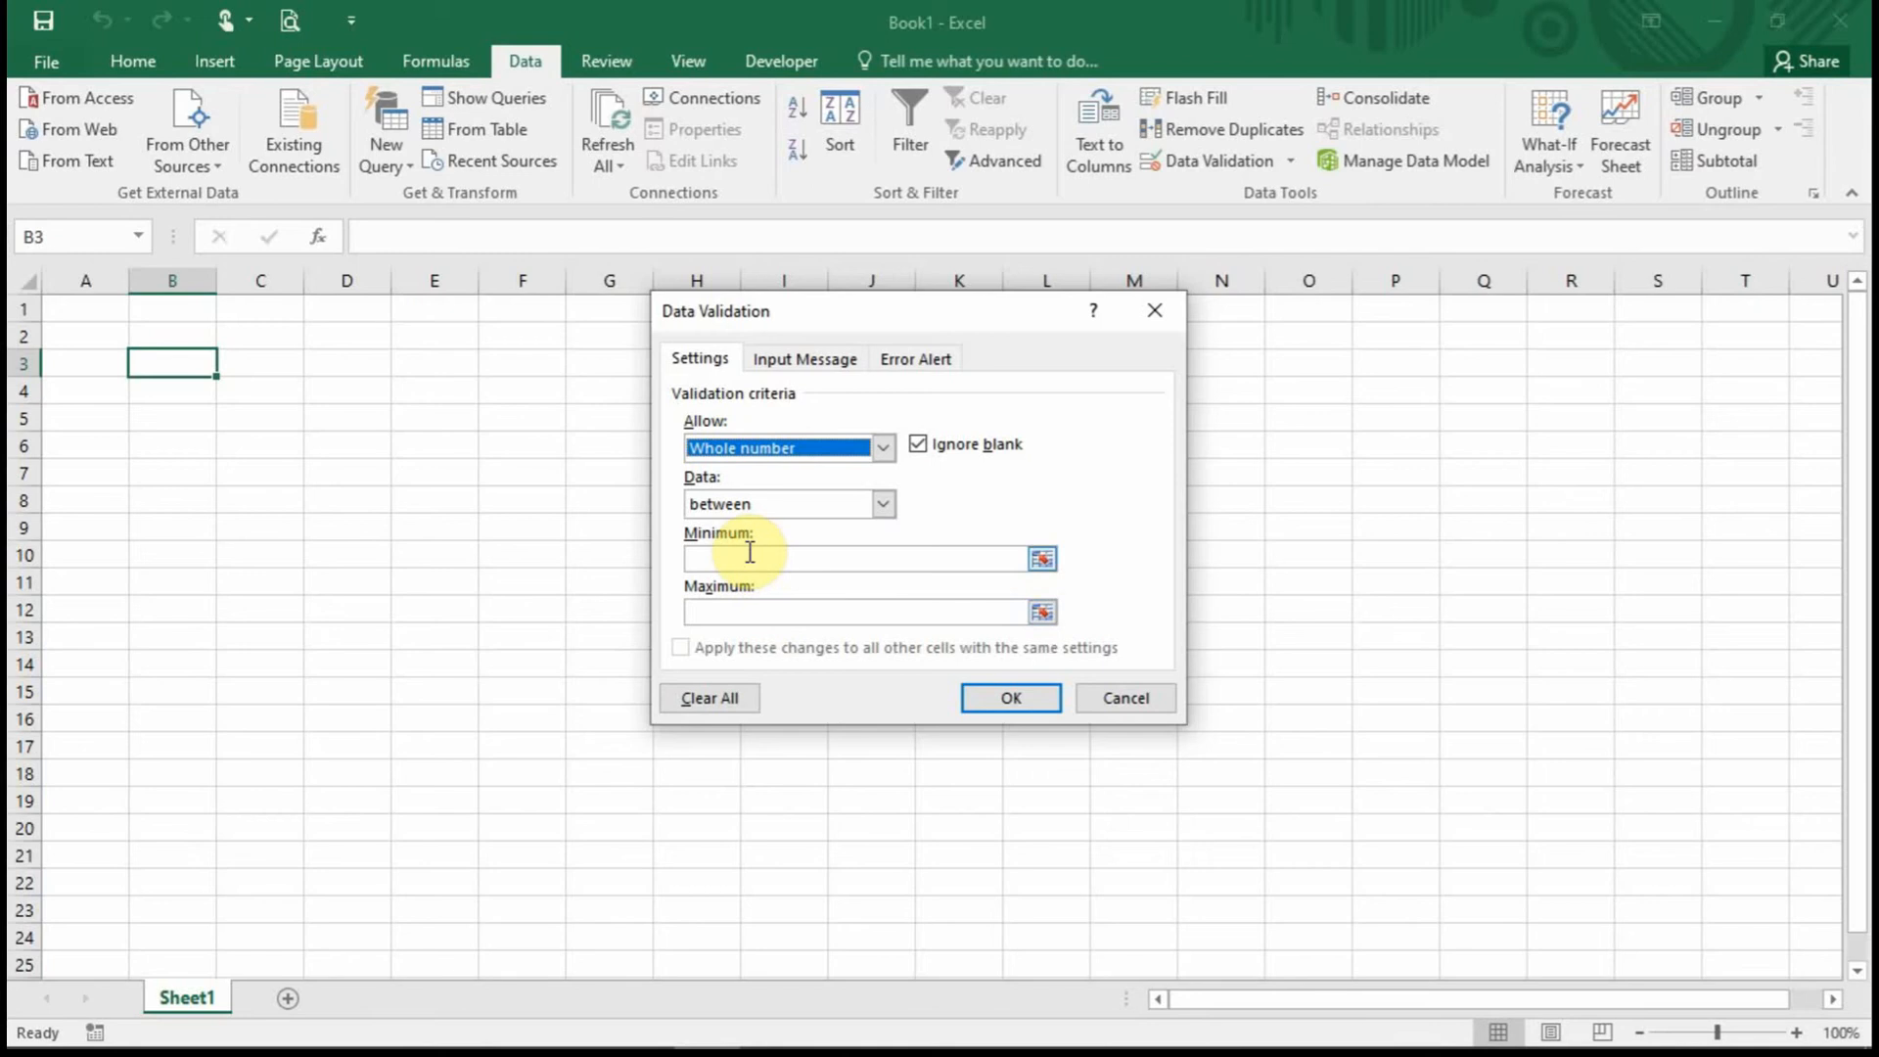
pyautogui.click(882, 505)
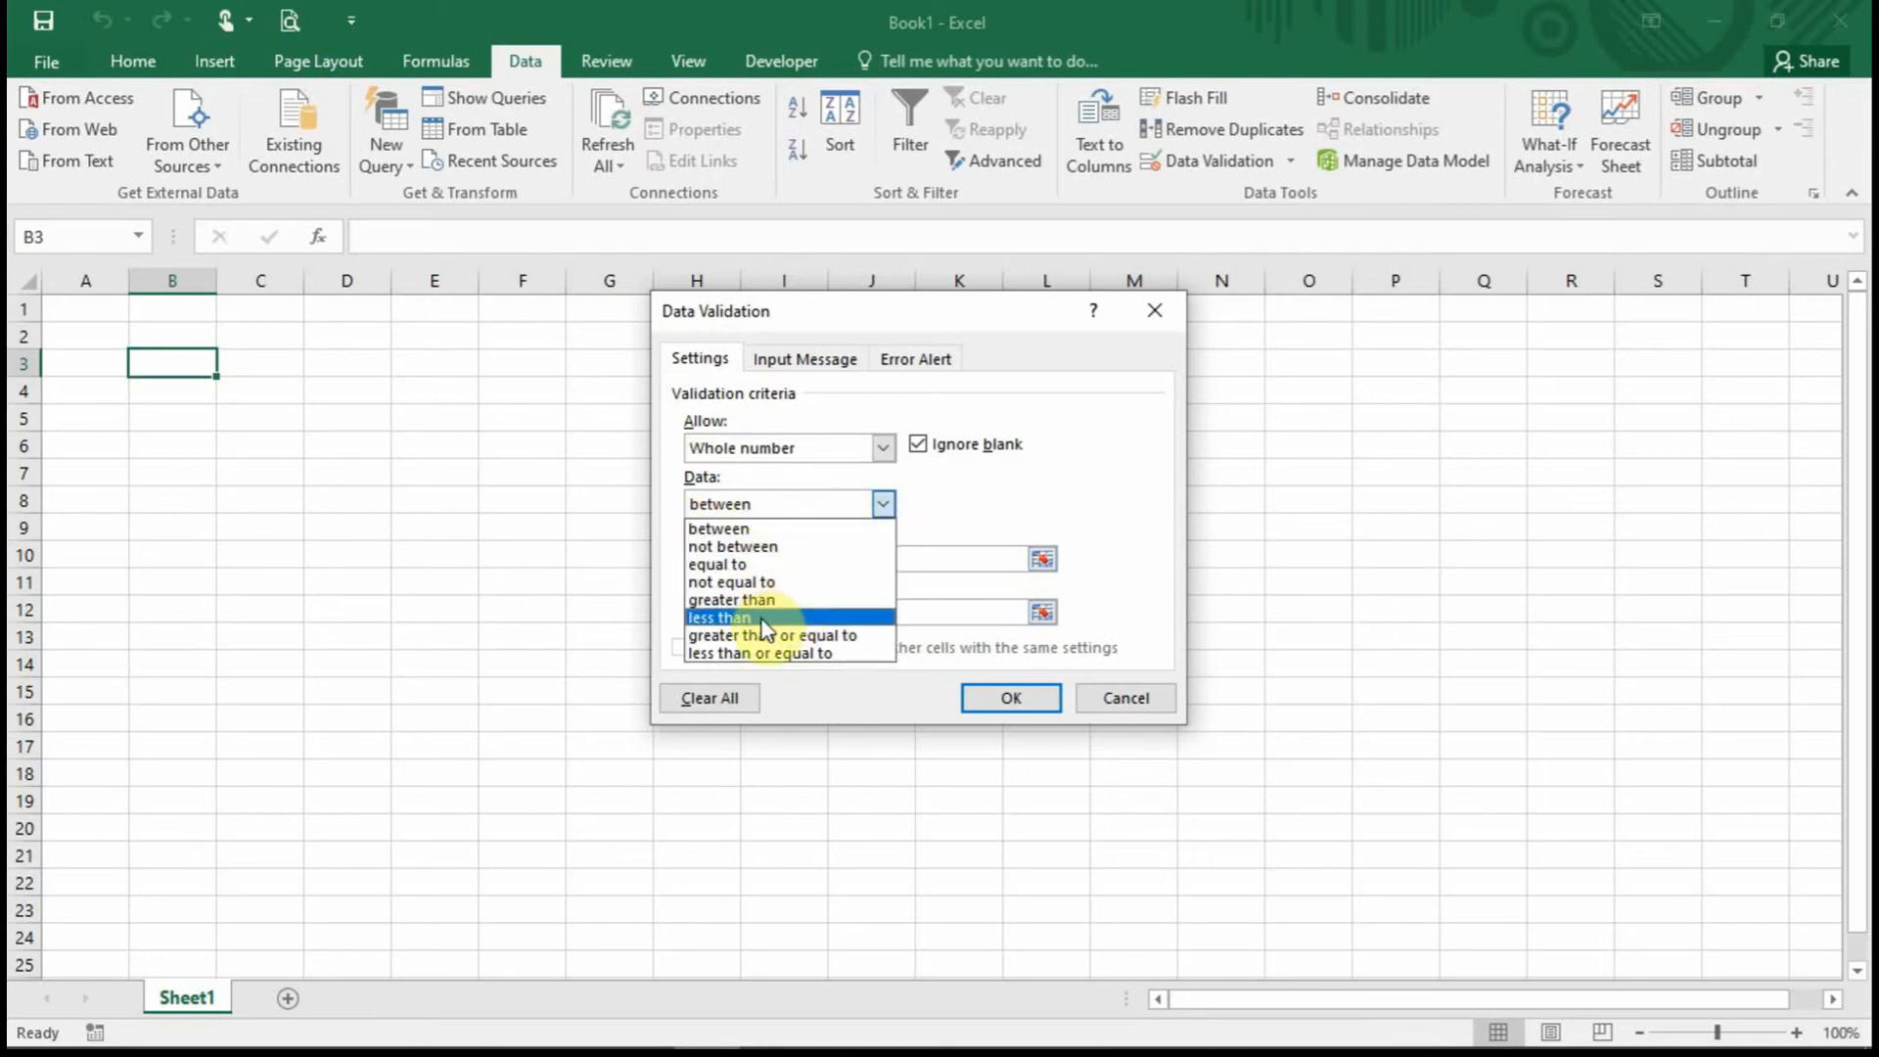
pyautogui.click(773, 530)
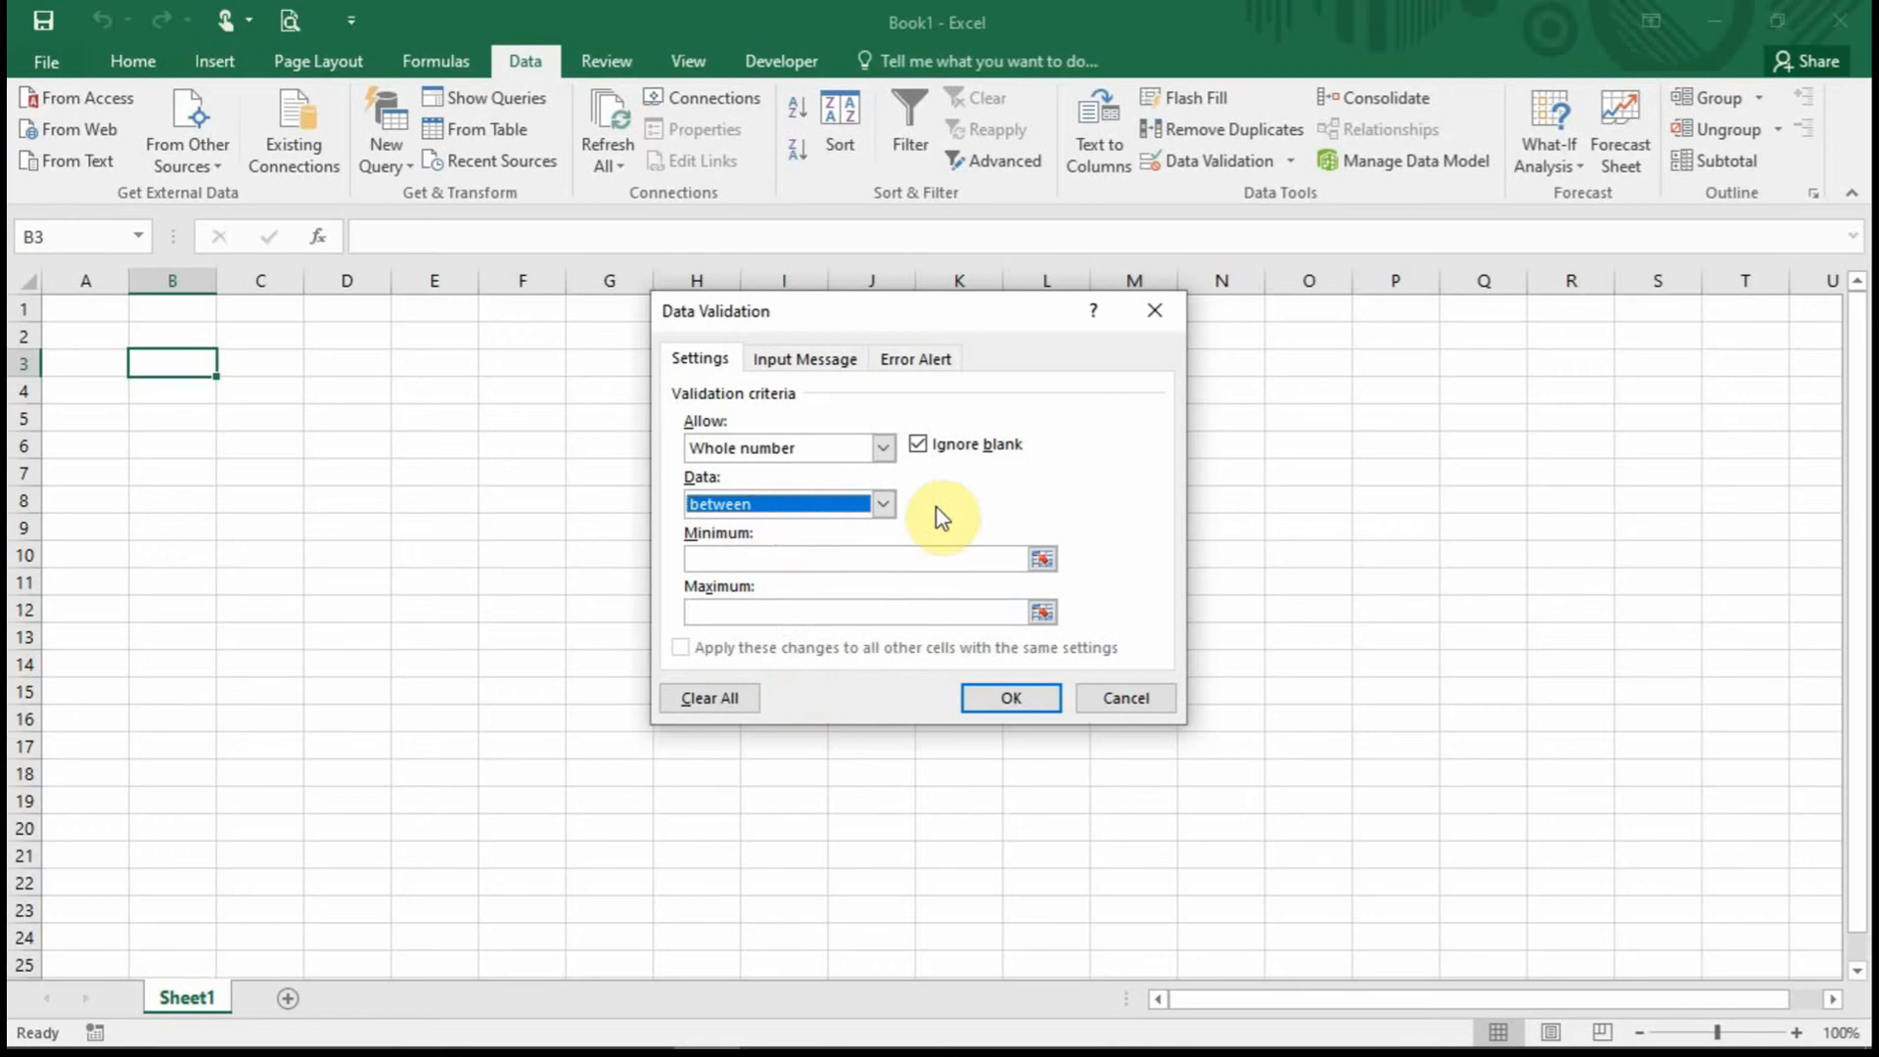
pyautogui.click(826, 556)
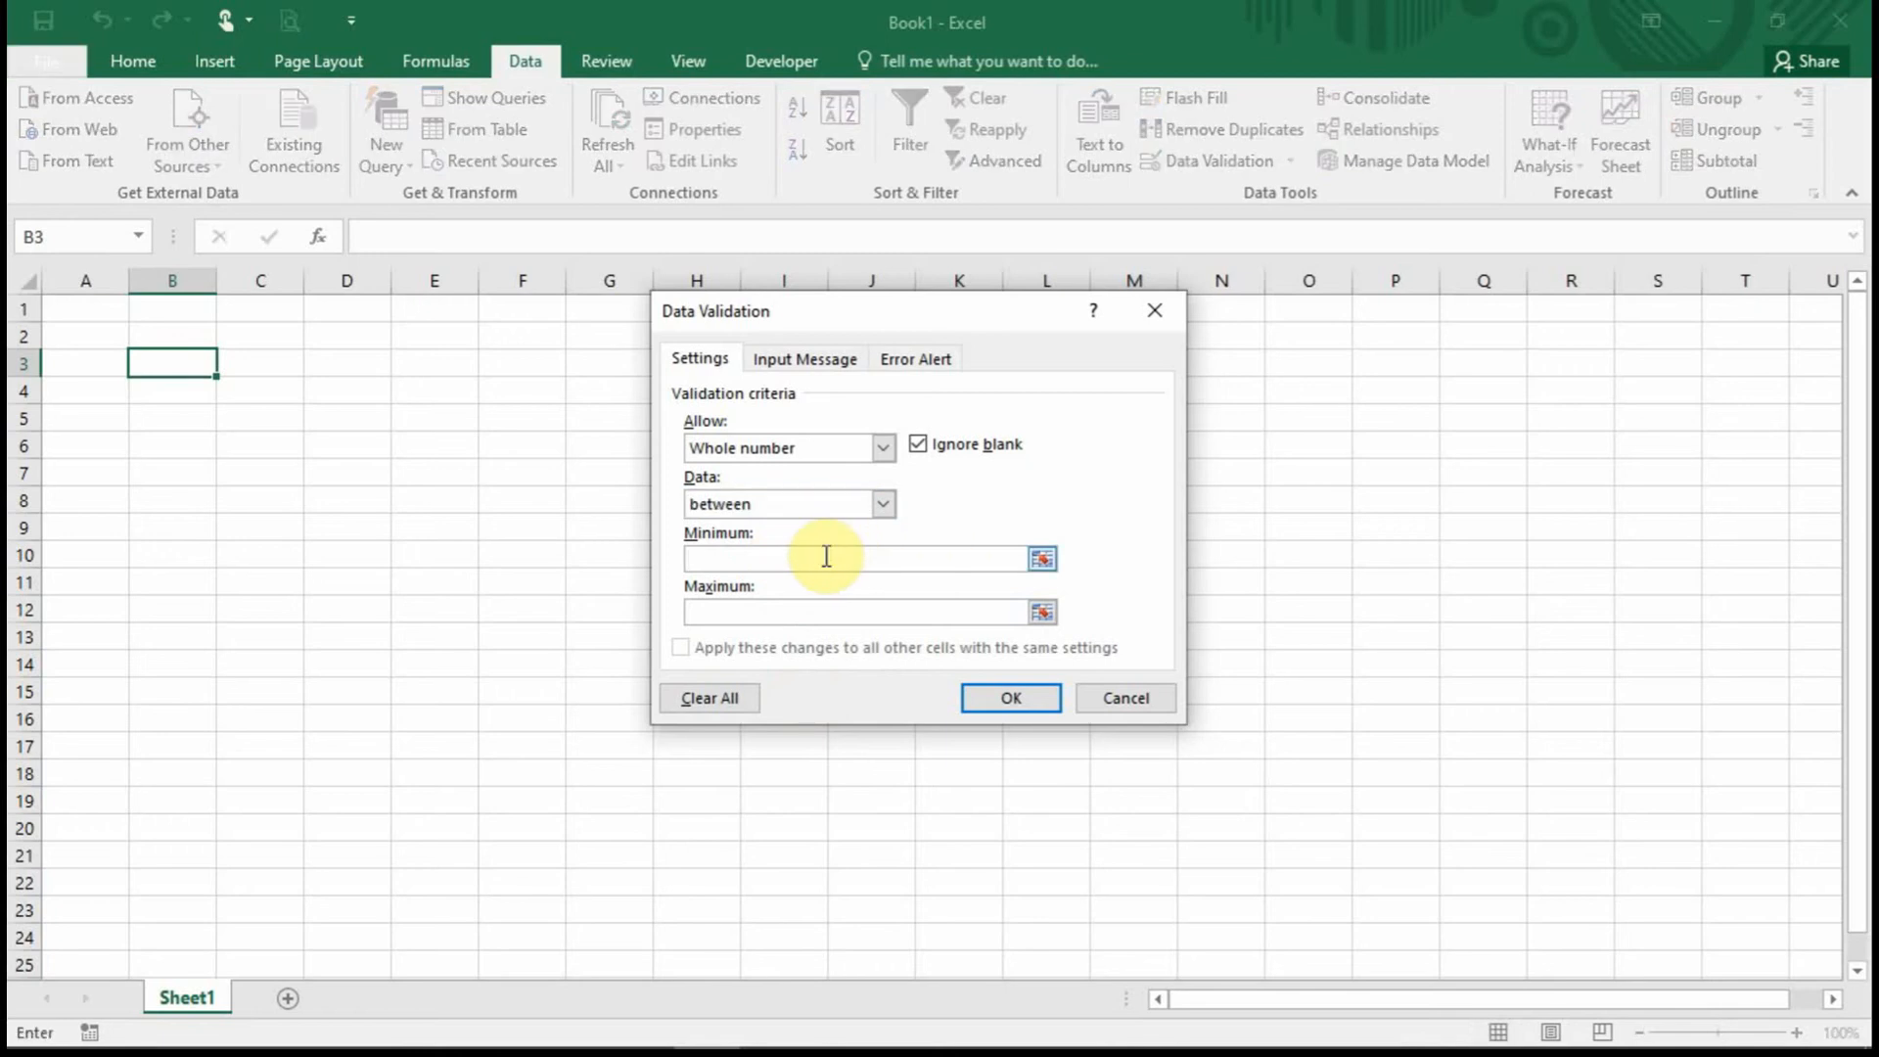
pyautogui.write('0')
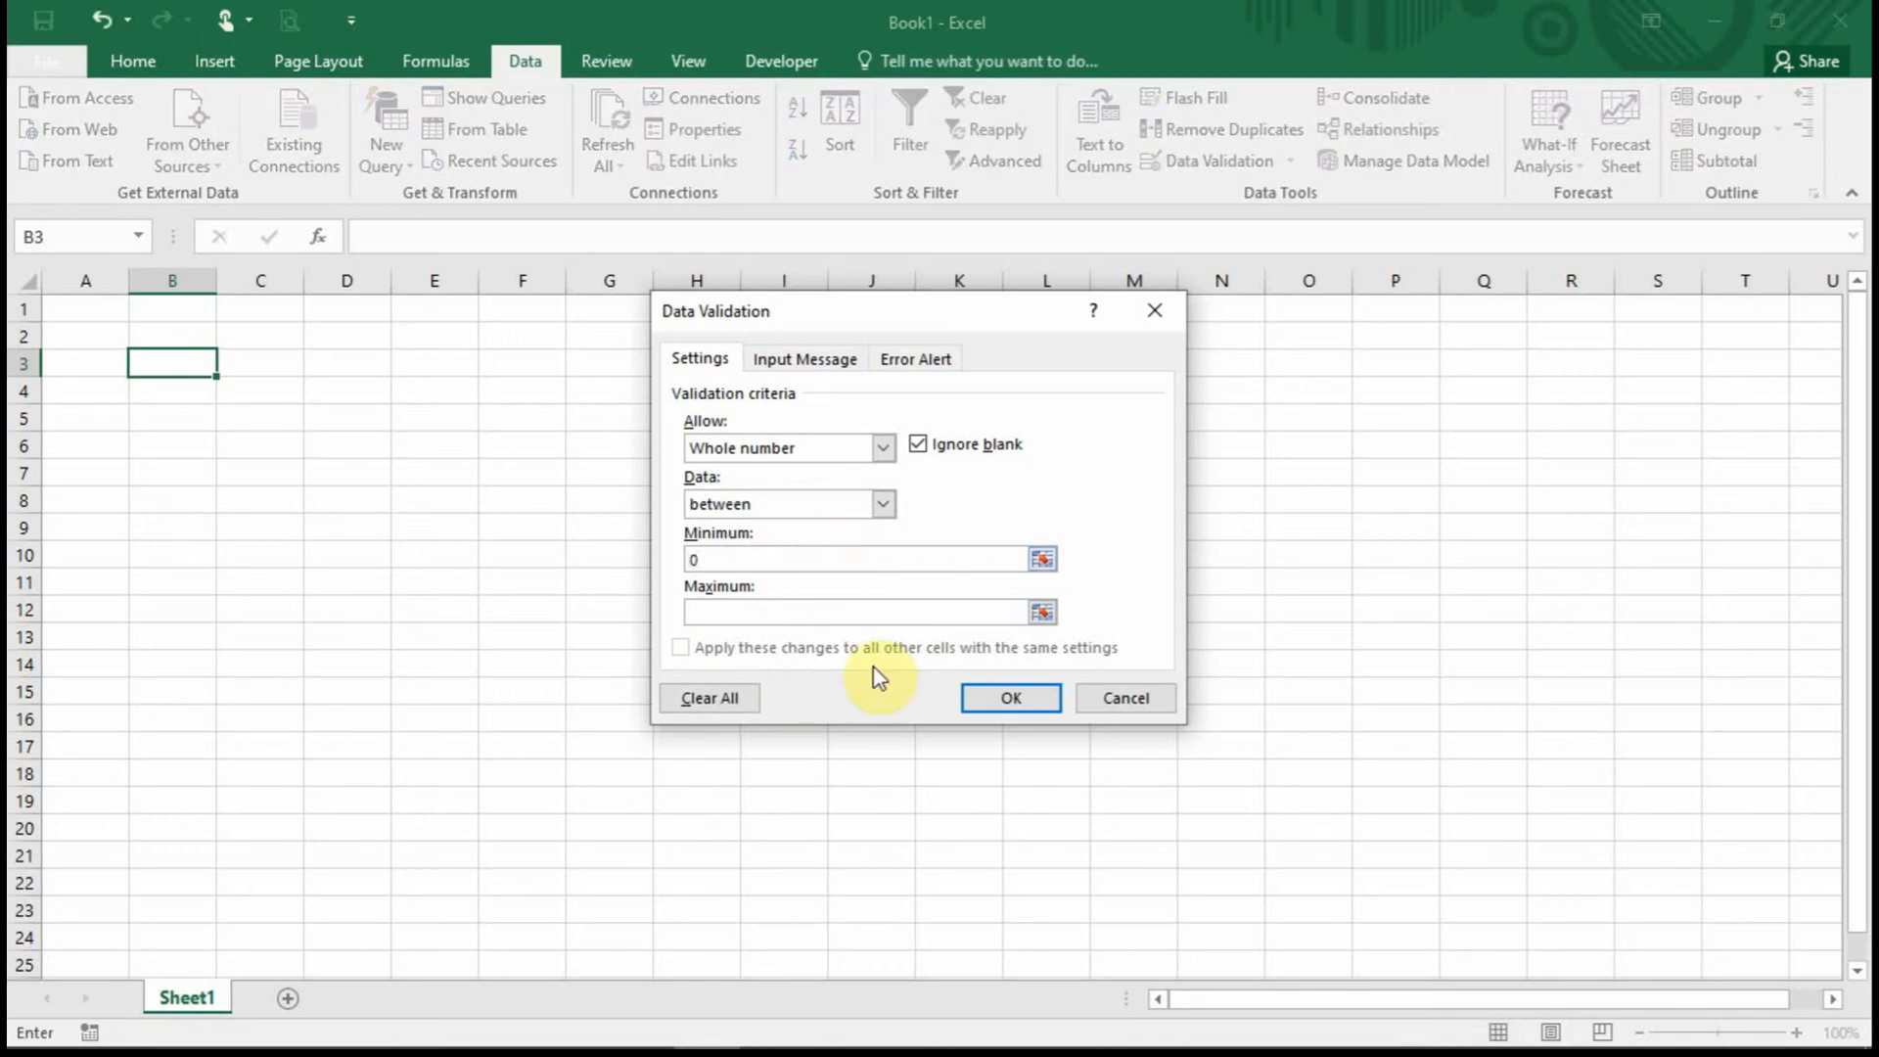
pyautogui.click(842, 613)
pyautogui.write('10')
pyautogui.click(1045, 699)
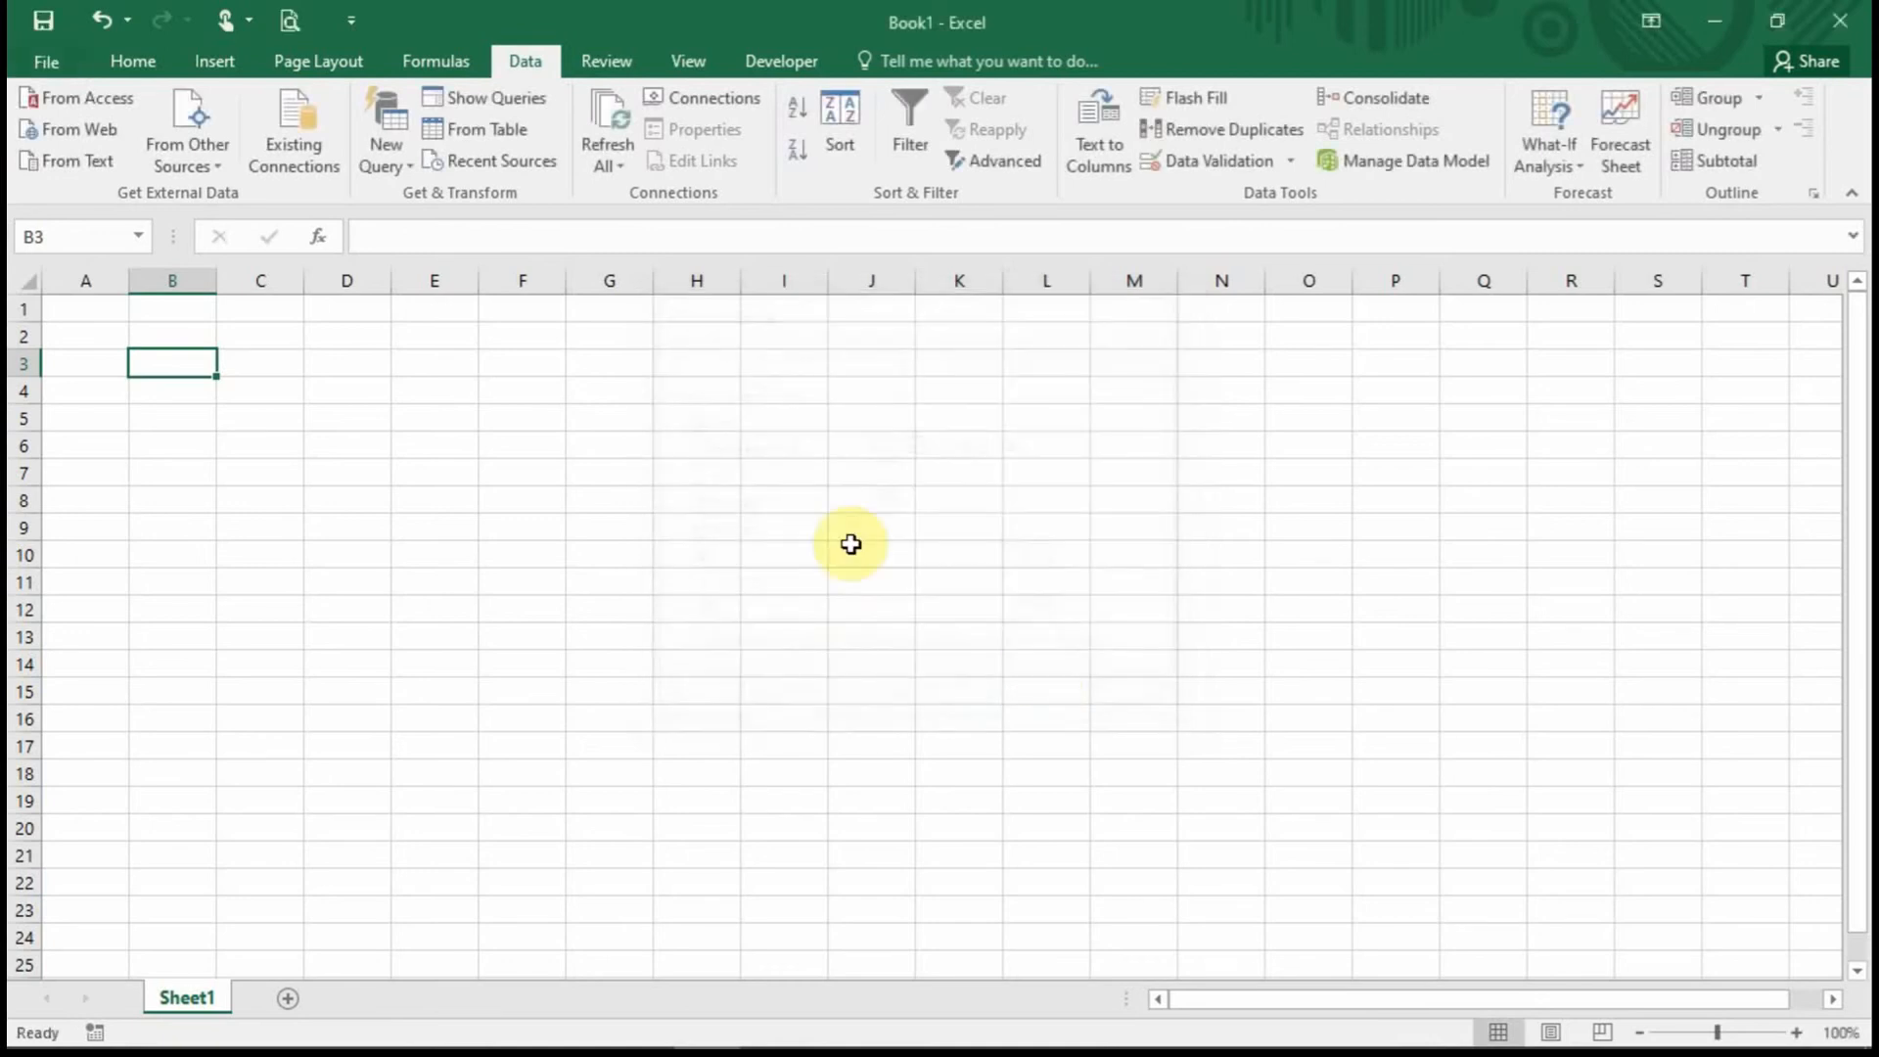
# Enter 2 and then 3 in B3, both accepted by the rule.
pyautogui.write('2')
pyautogui.press('Return')
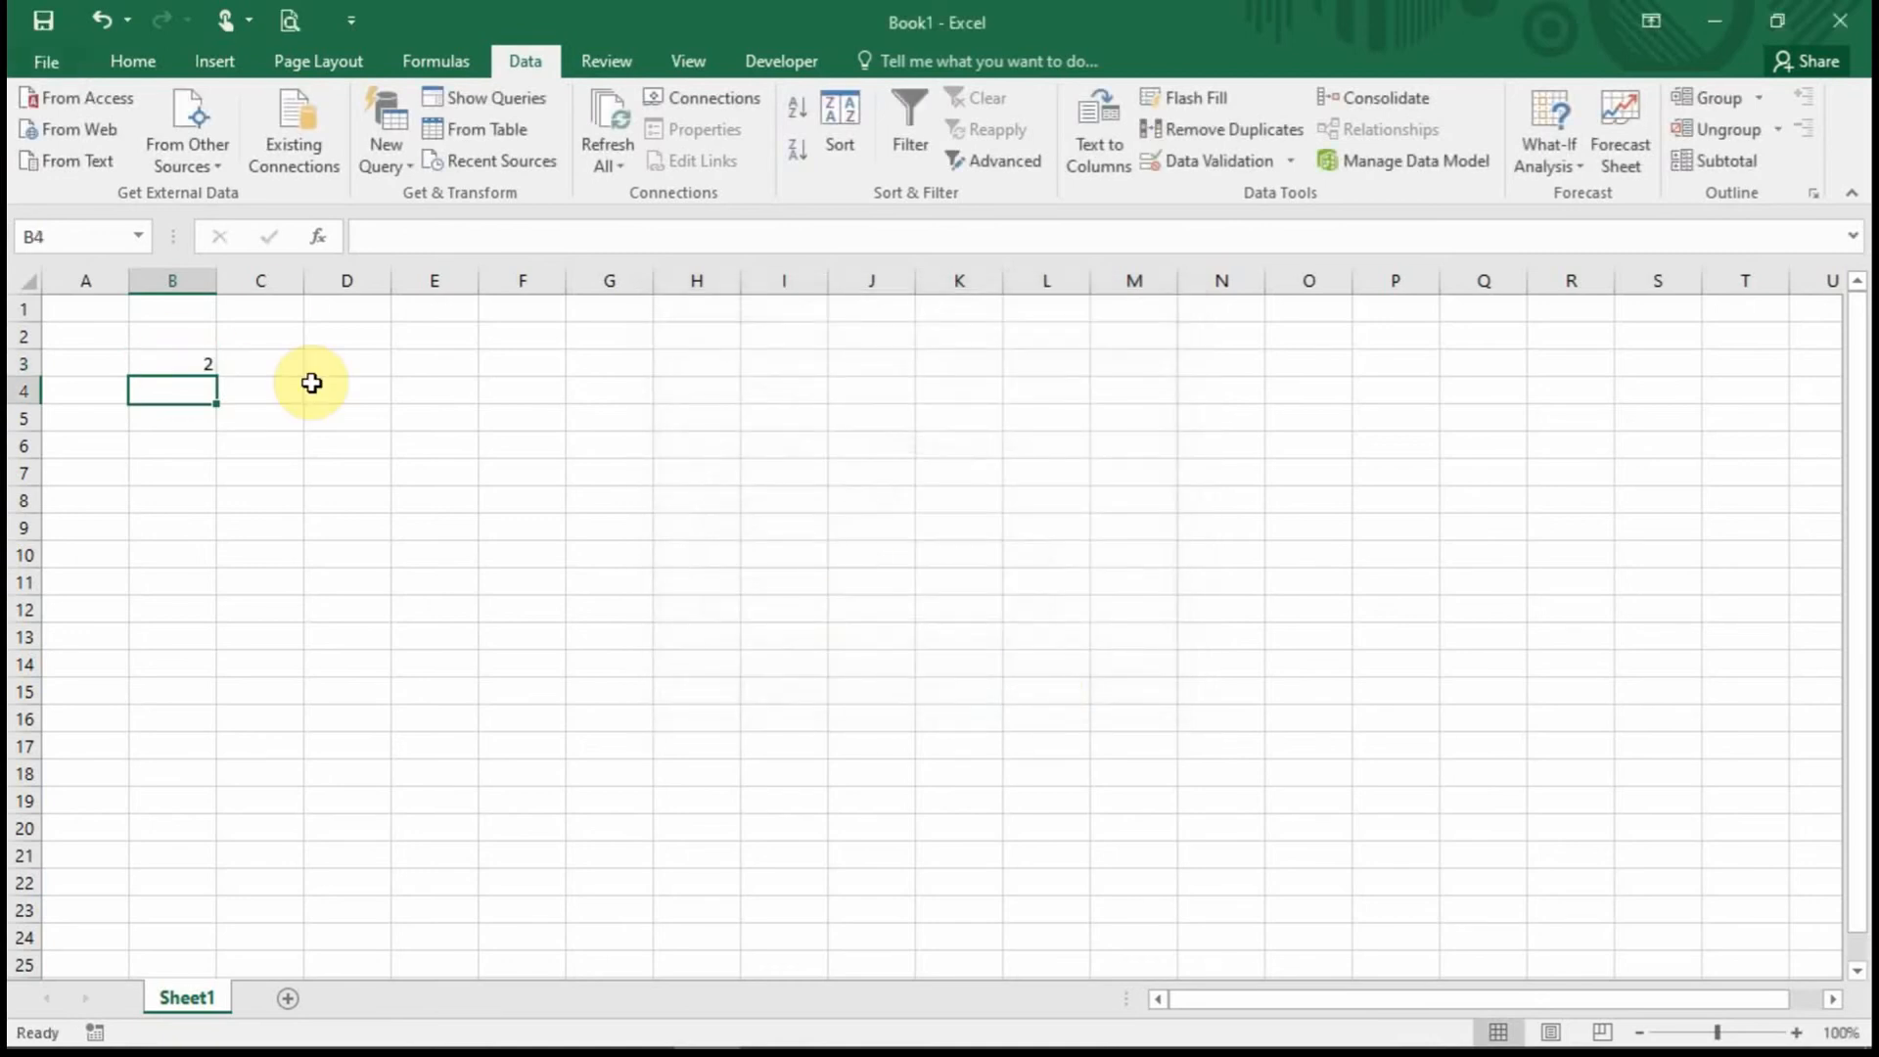
pyautogui.press('Up')
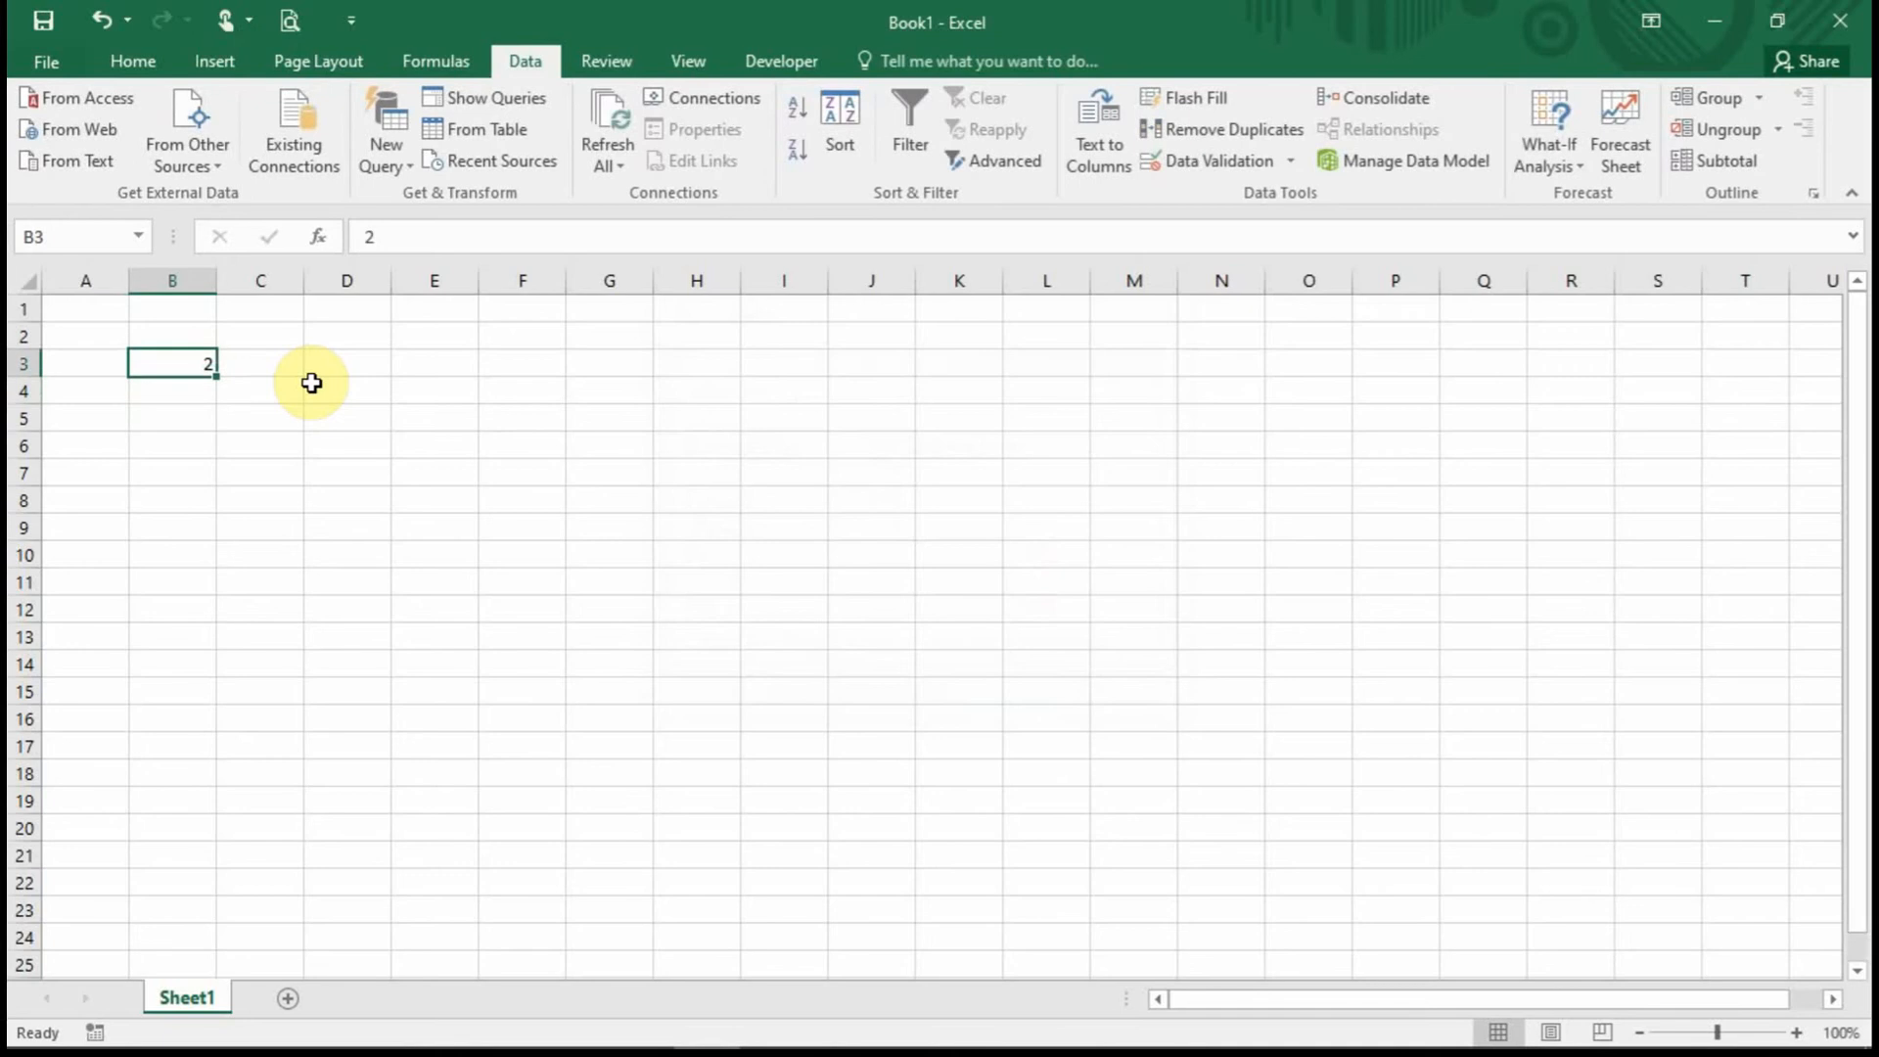
pyautogui.write('3')
pyautogui.press('Return')
pyautogui.press('Up')
# Try 11 and then 3.2 in B3 to trigger the validation error.
pyautogui.write('11')
pyautogui.press('Return')
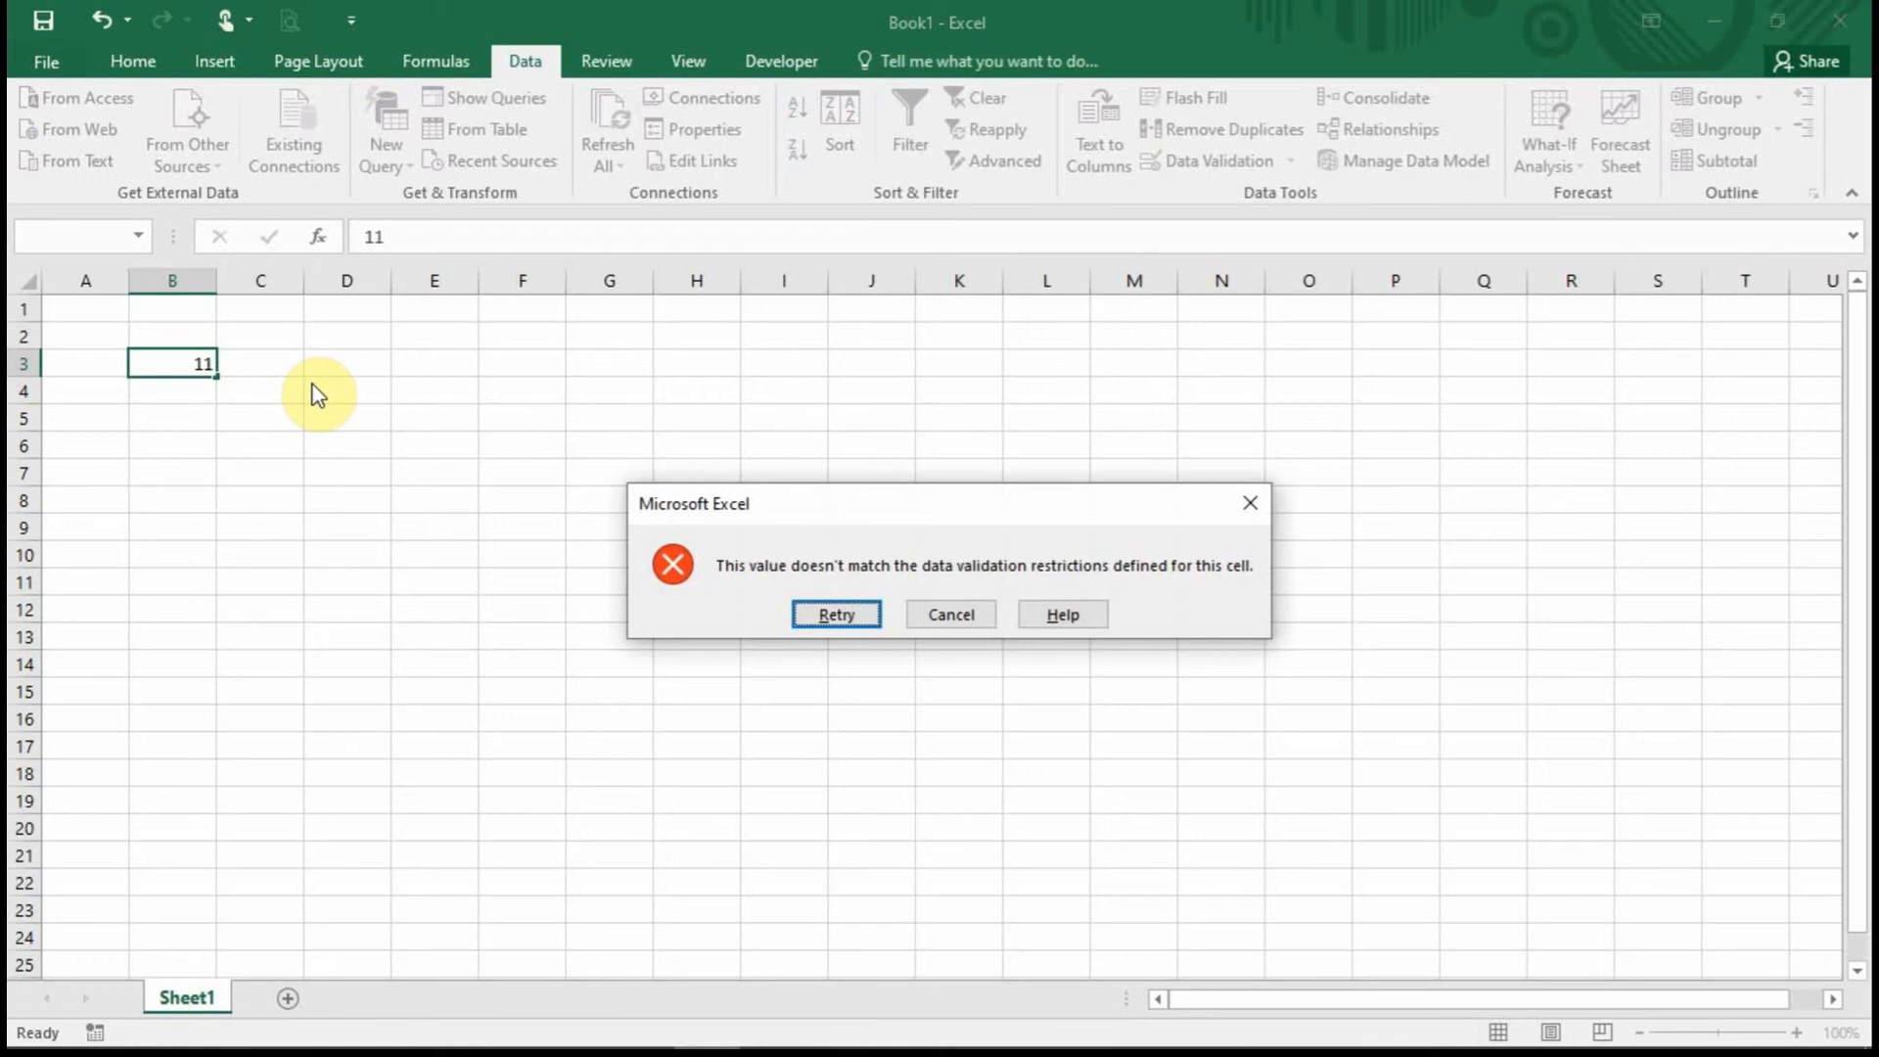
pyautogui.click(951, 615)
pyautogui.write('3.2')
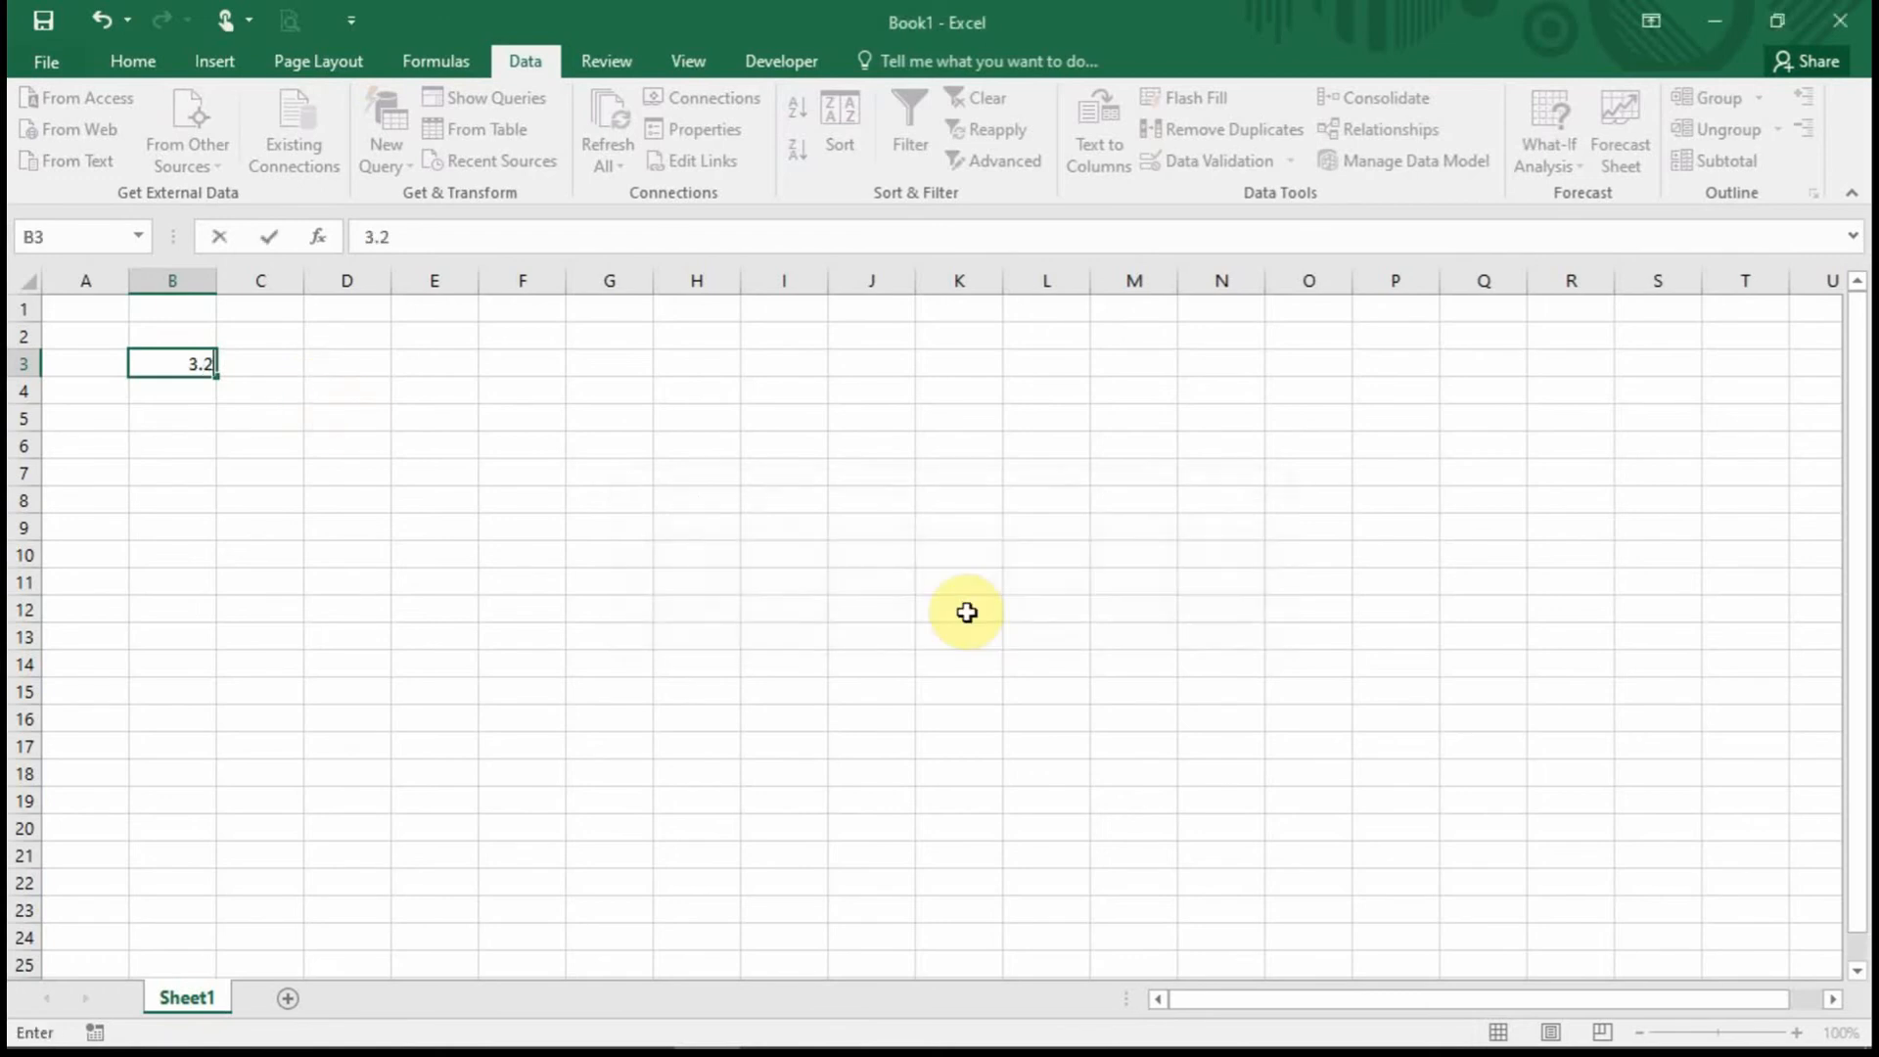
pyautogui.press('Return')
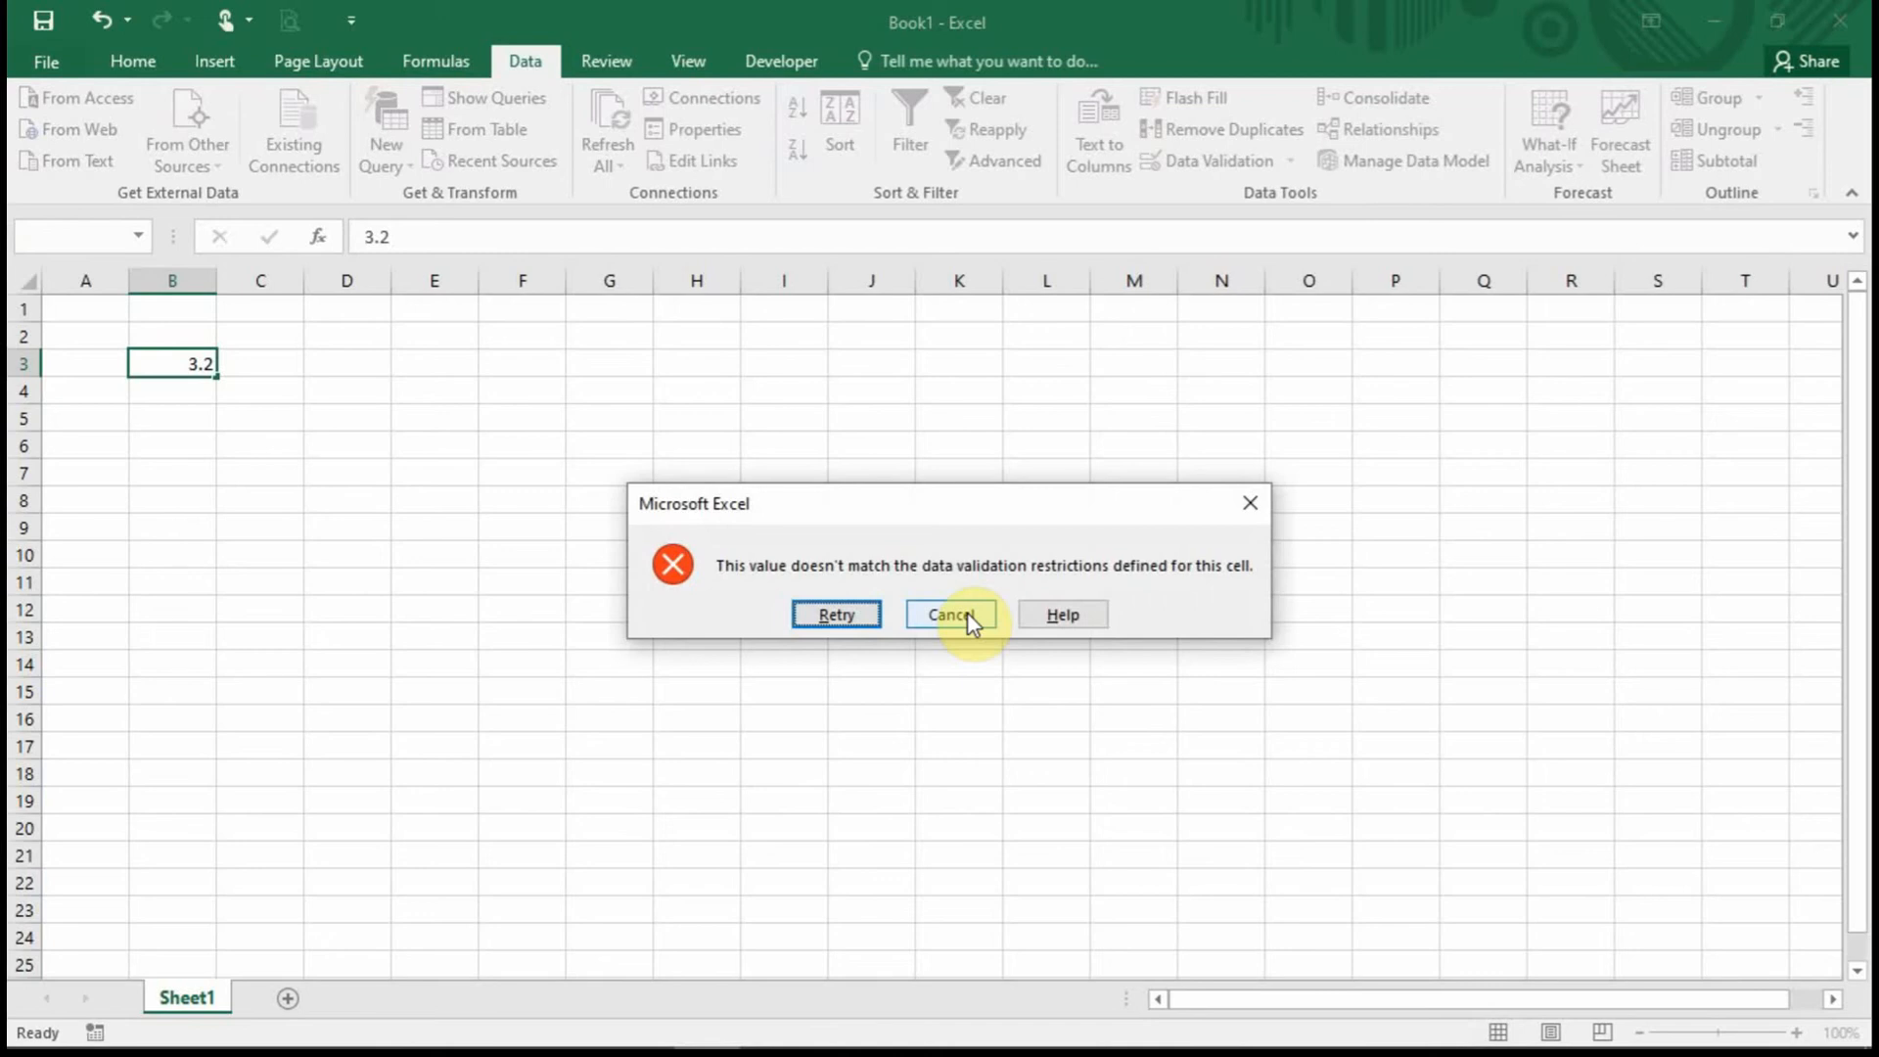
pyautogui.click(847, 618)
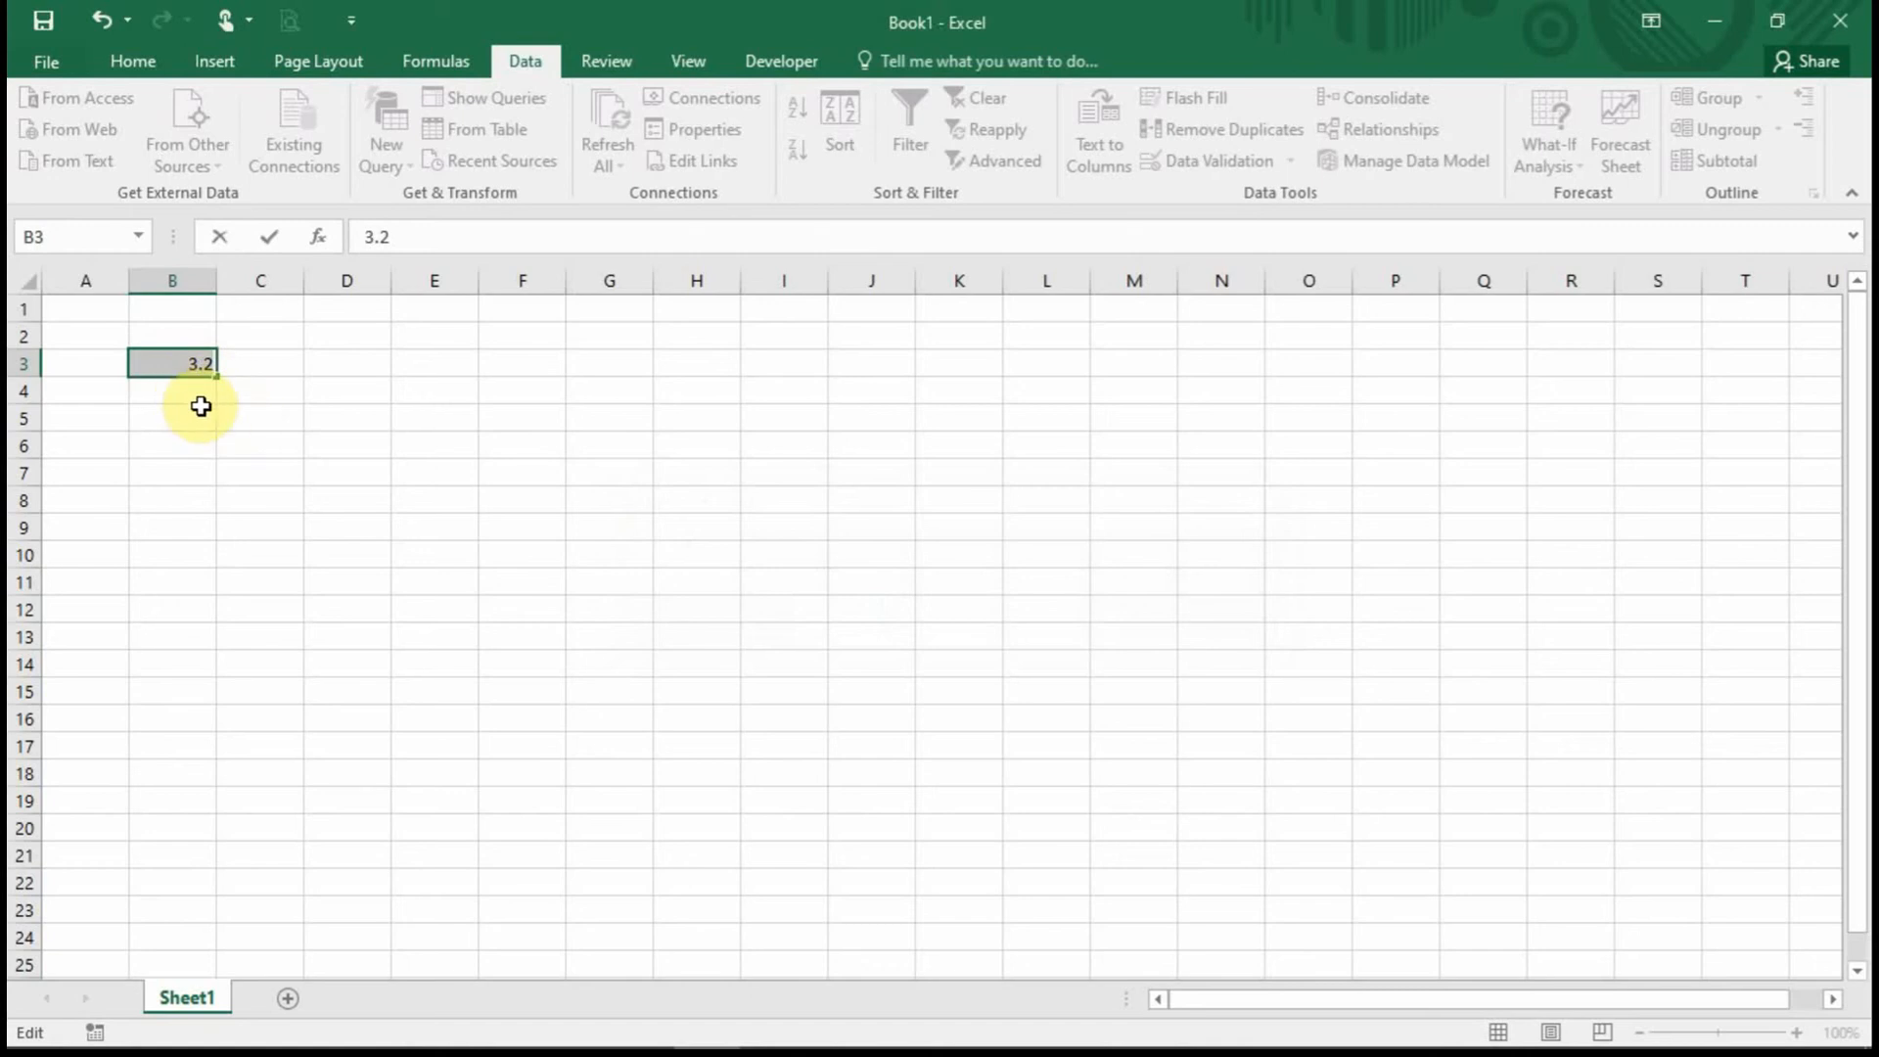
pyautogui.click(281, 431)
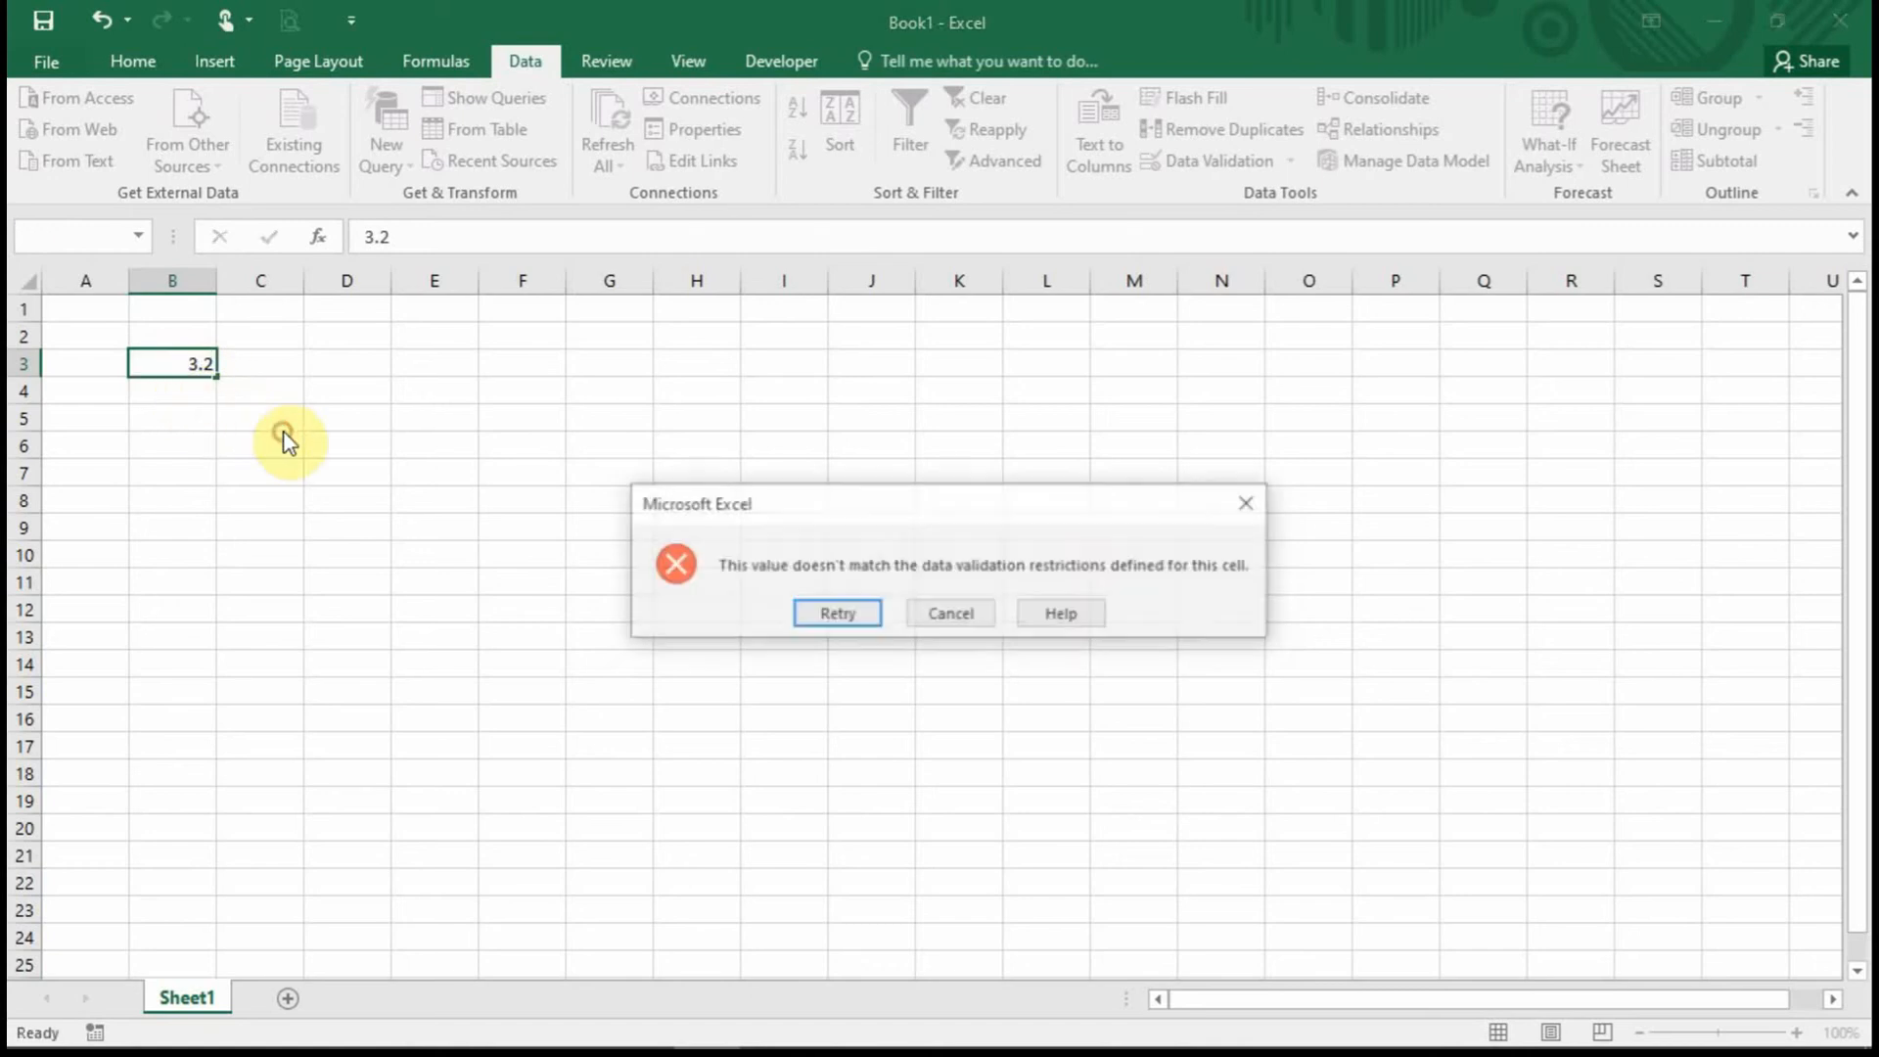
pyautogui.click(952, 613)
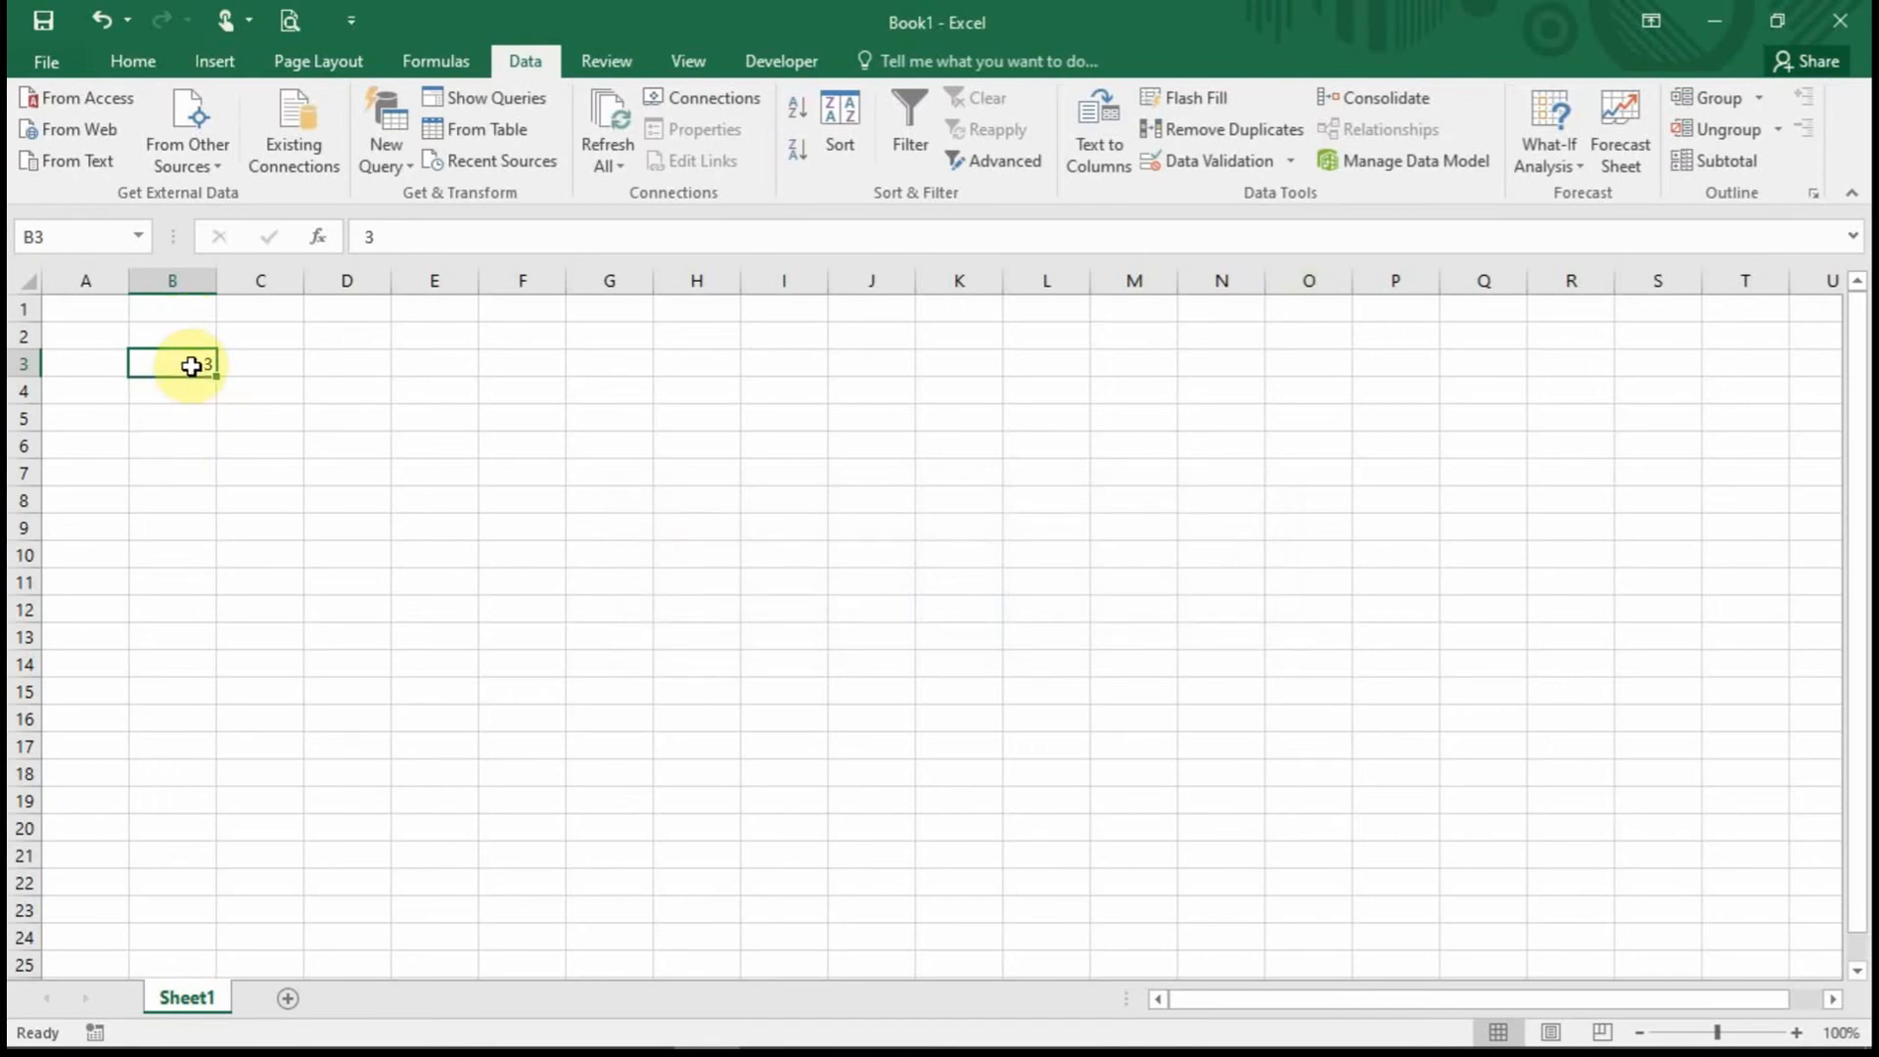
pyautogui.click(1206, 160)
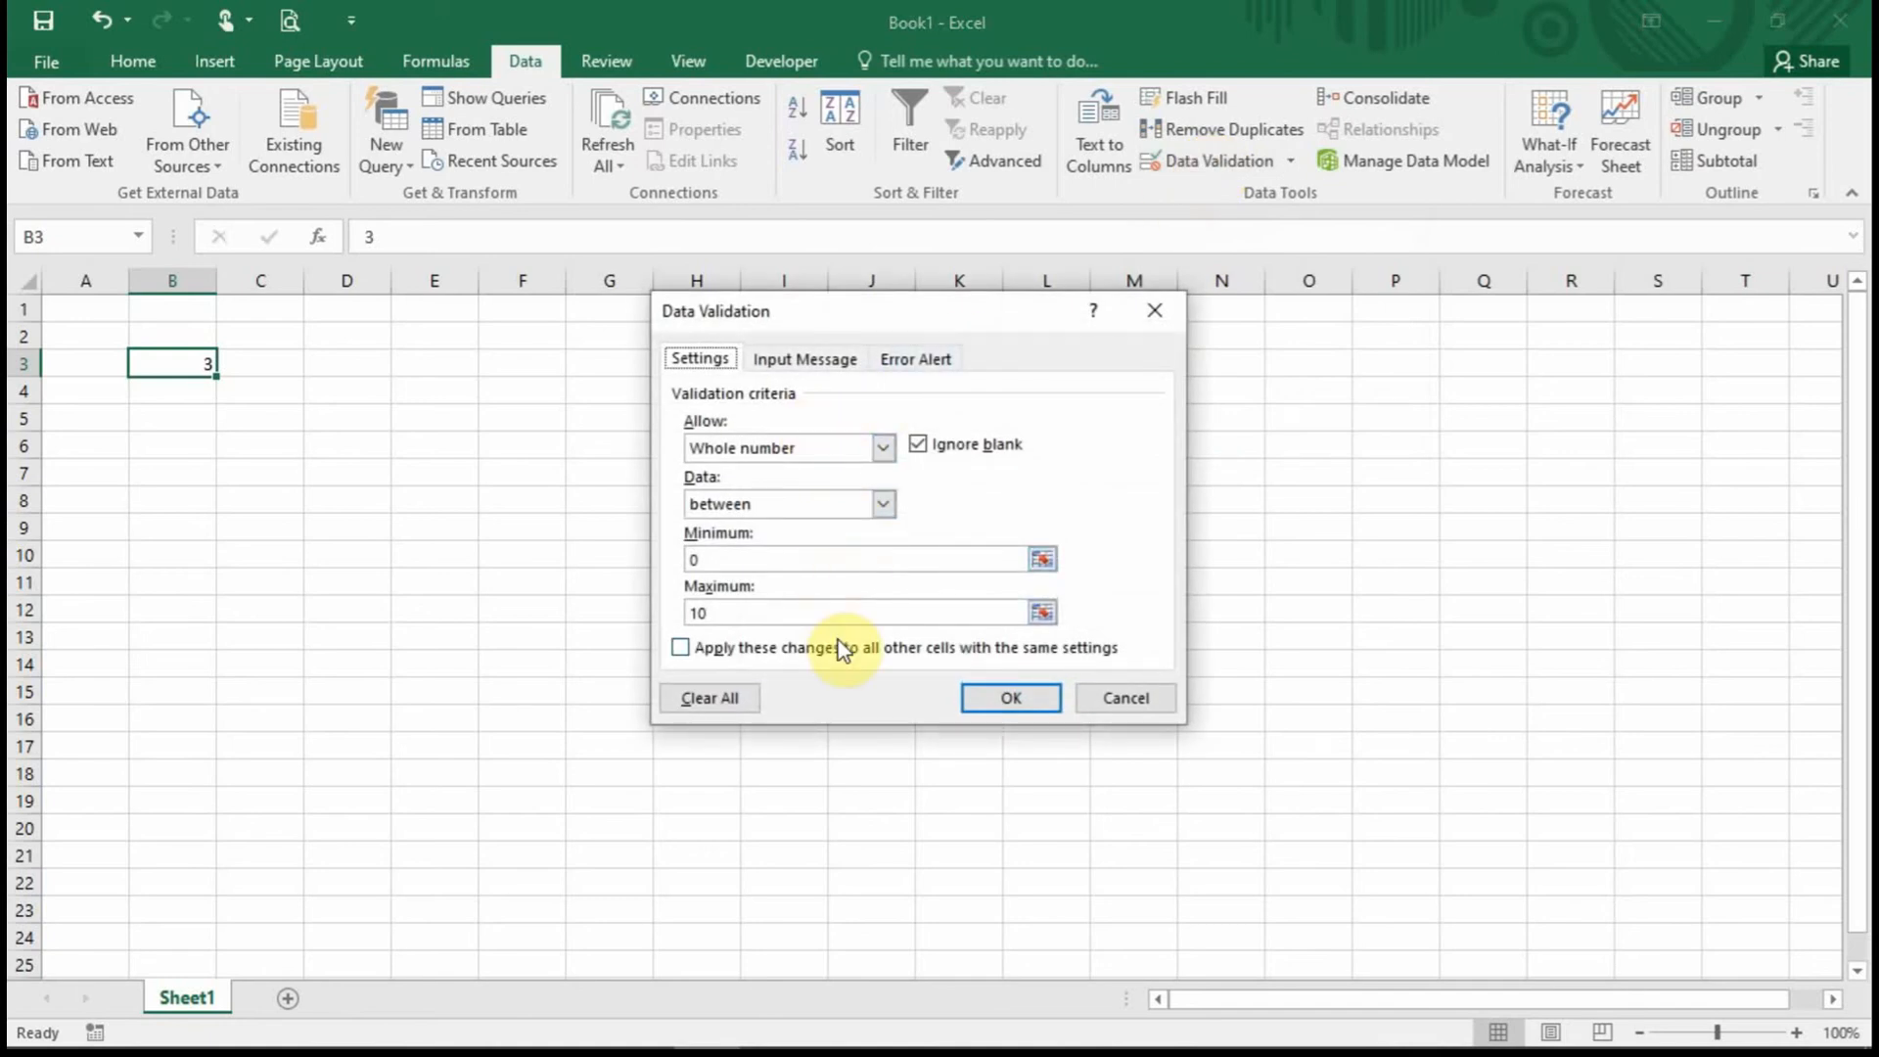
pyautogui.press('Return')
pyautogui.click(260, 361)
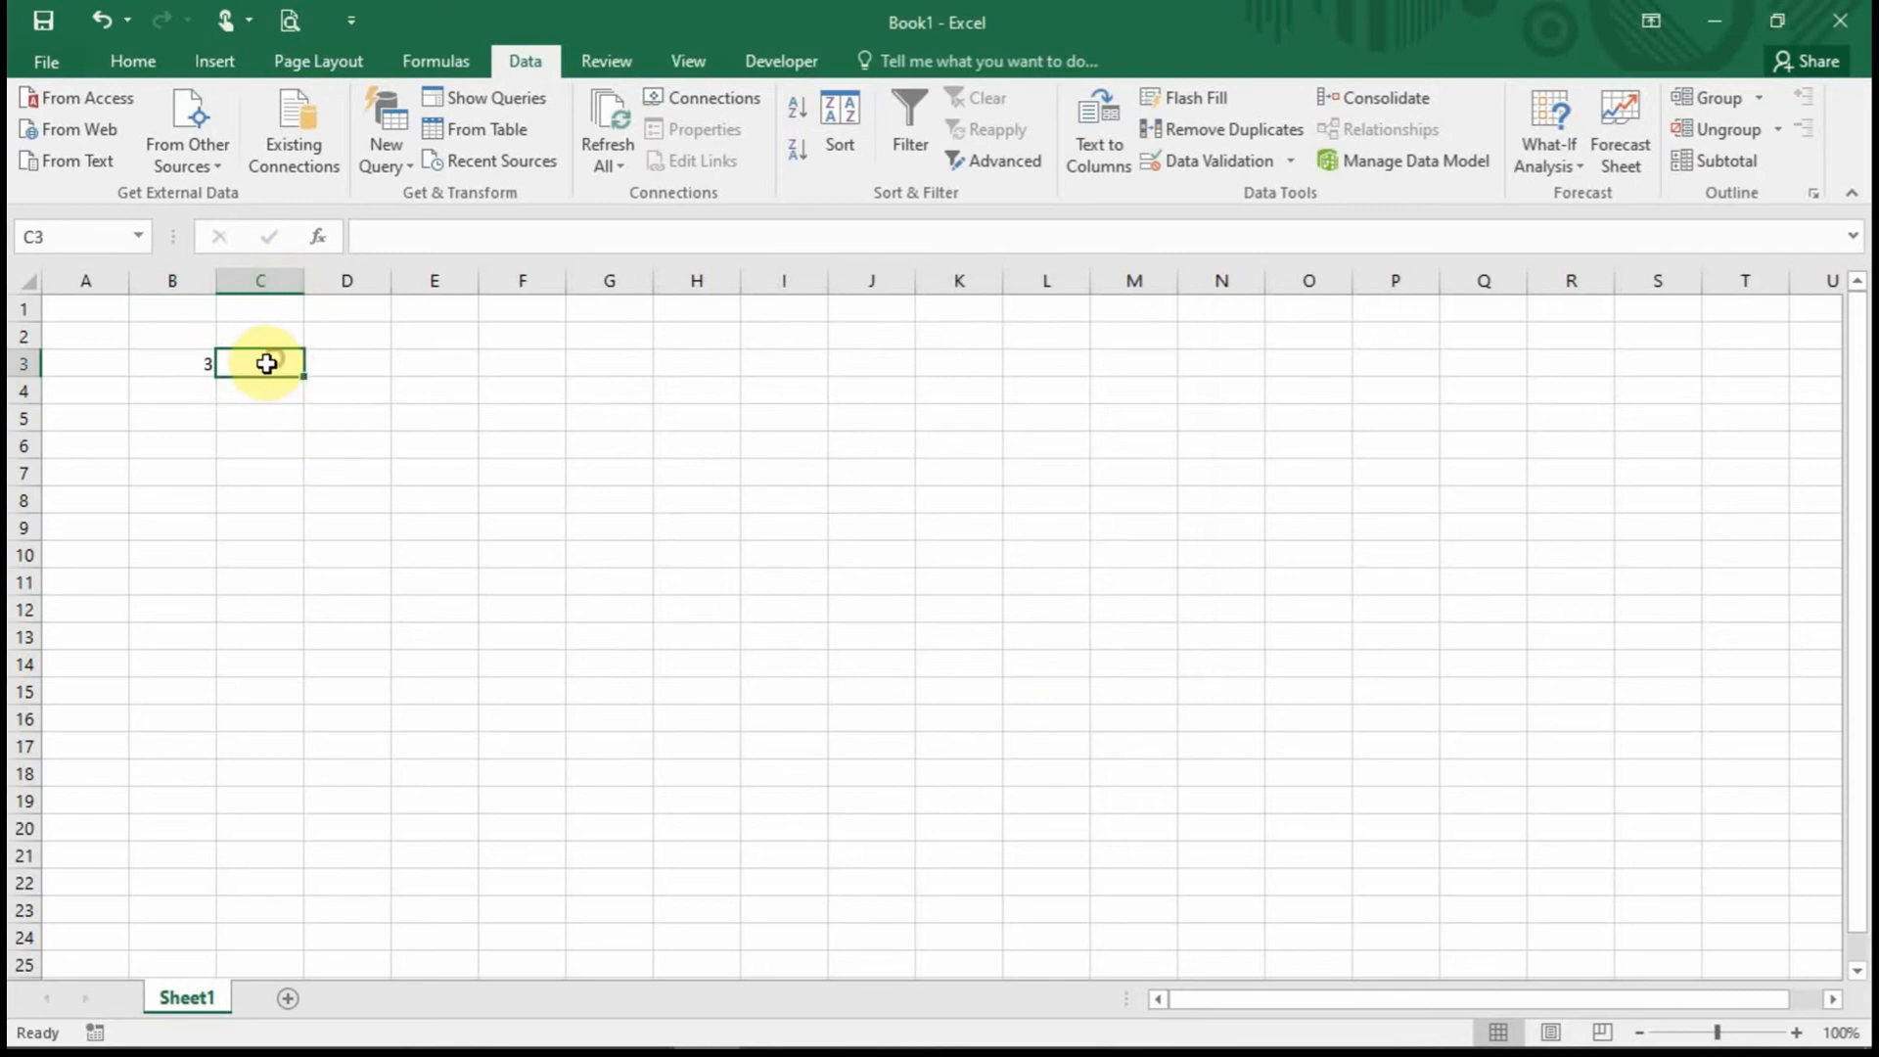
# Give C1:C10 a Decimal, greater than 0 rule, then select C3 for testing.
pyautogui.moveTo(257, 316); pyautogui.dragTo(285, 556)
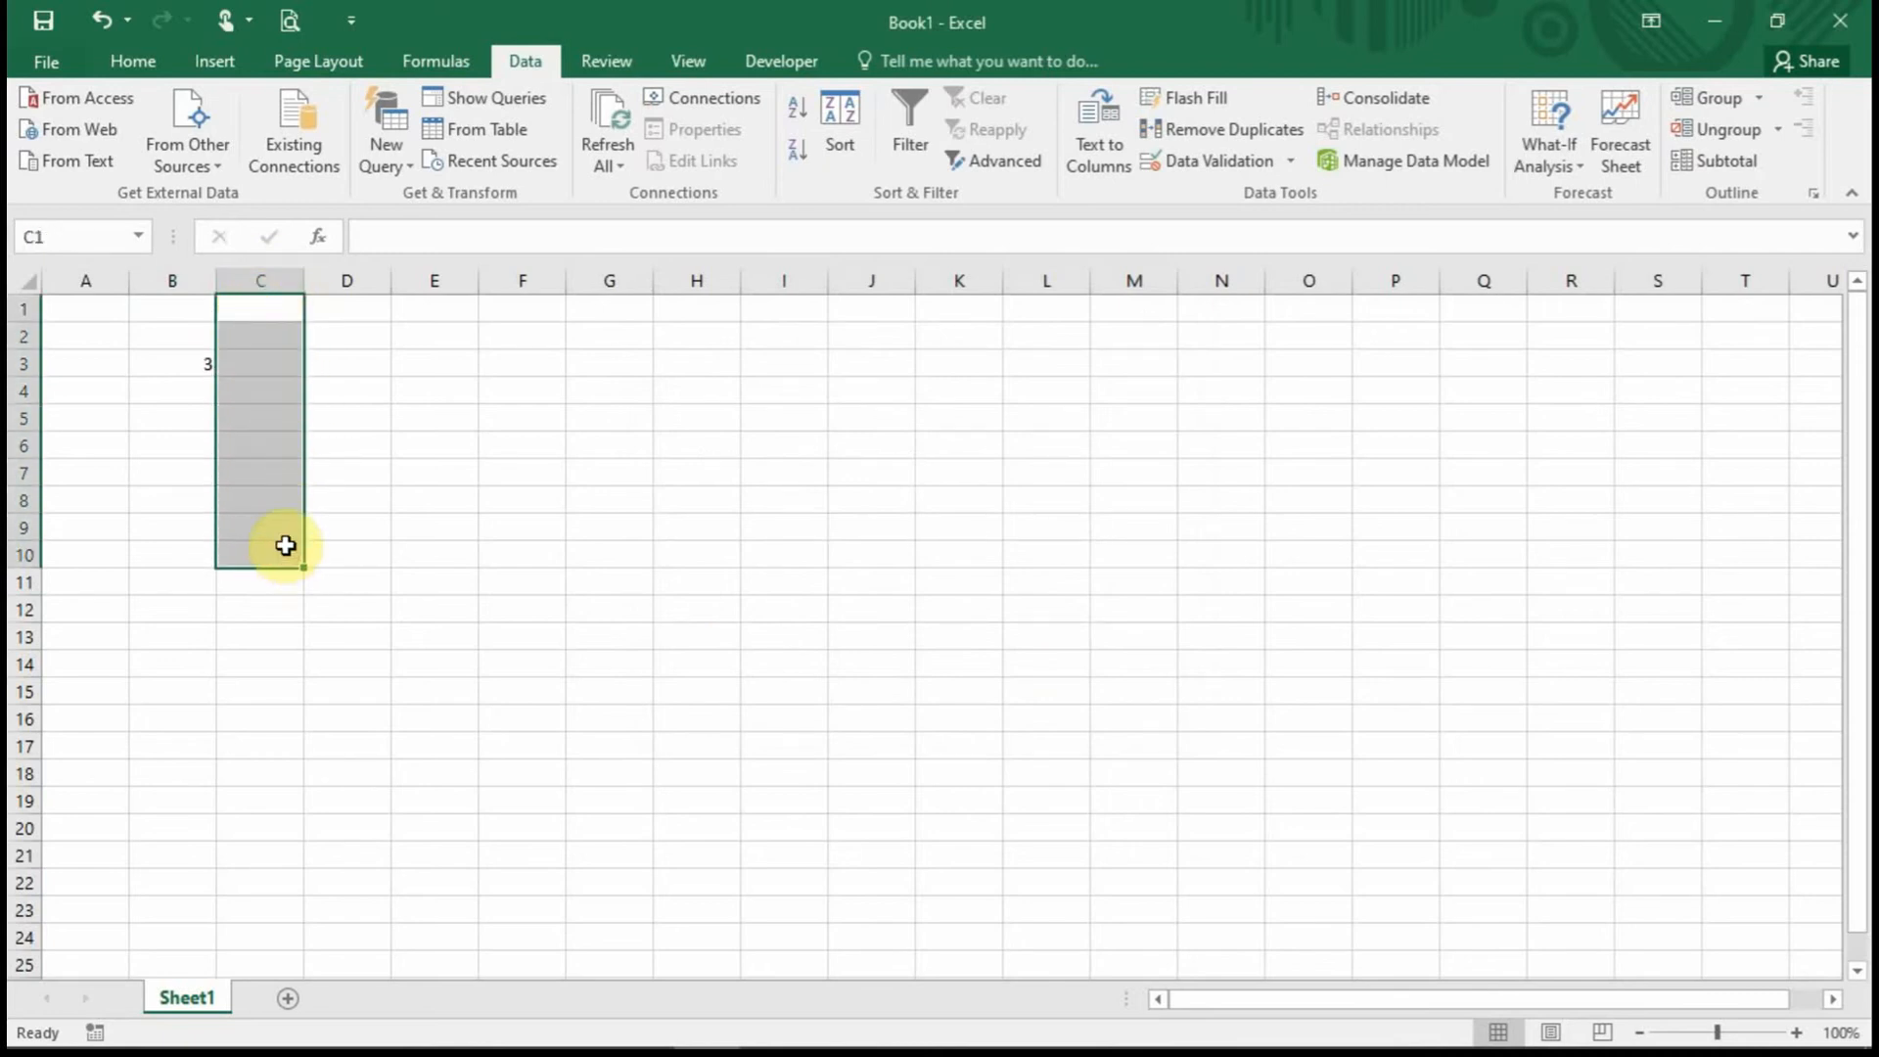
pyautogui.click(1243, 167)
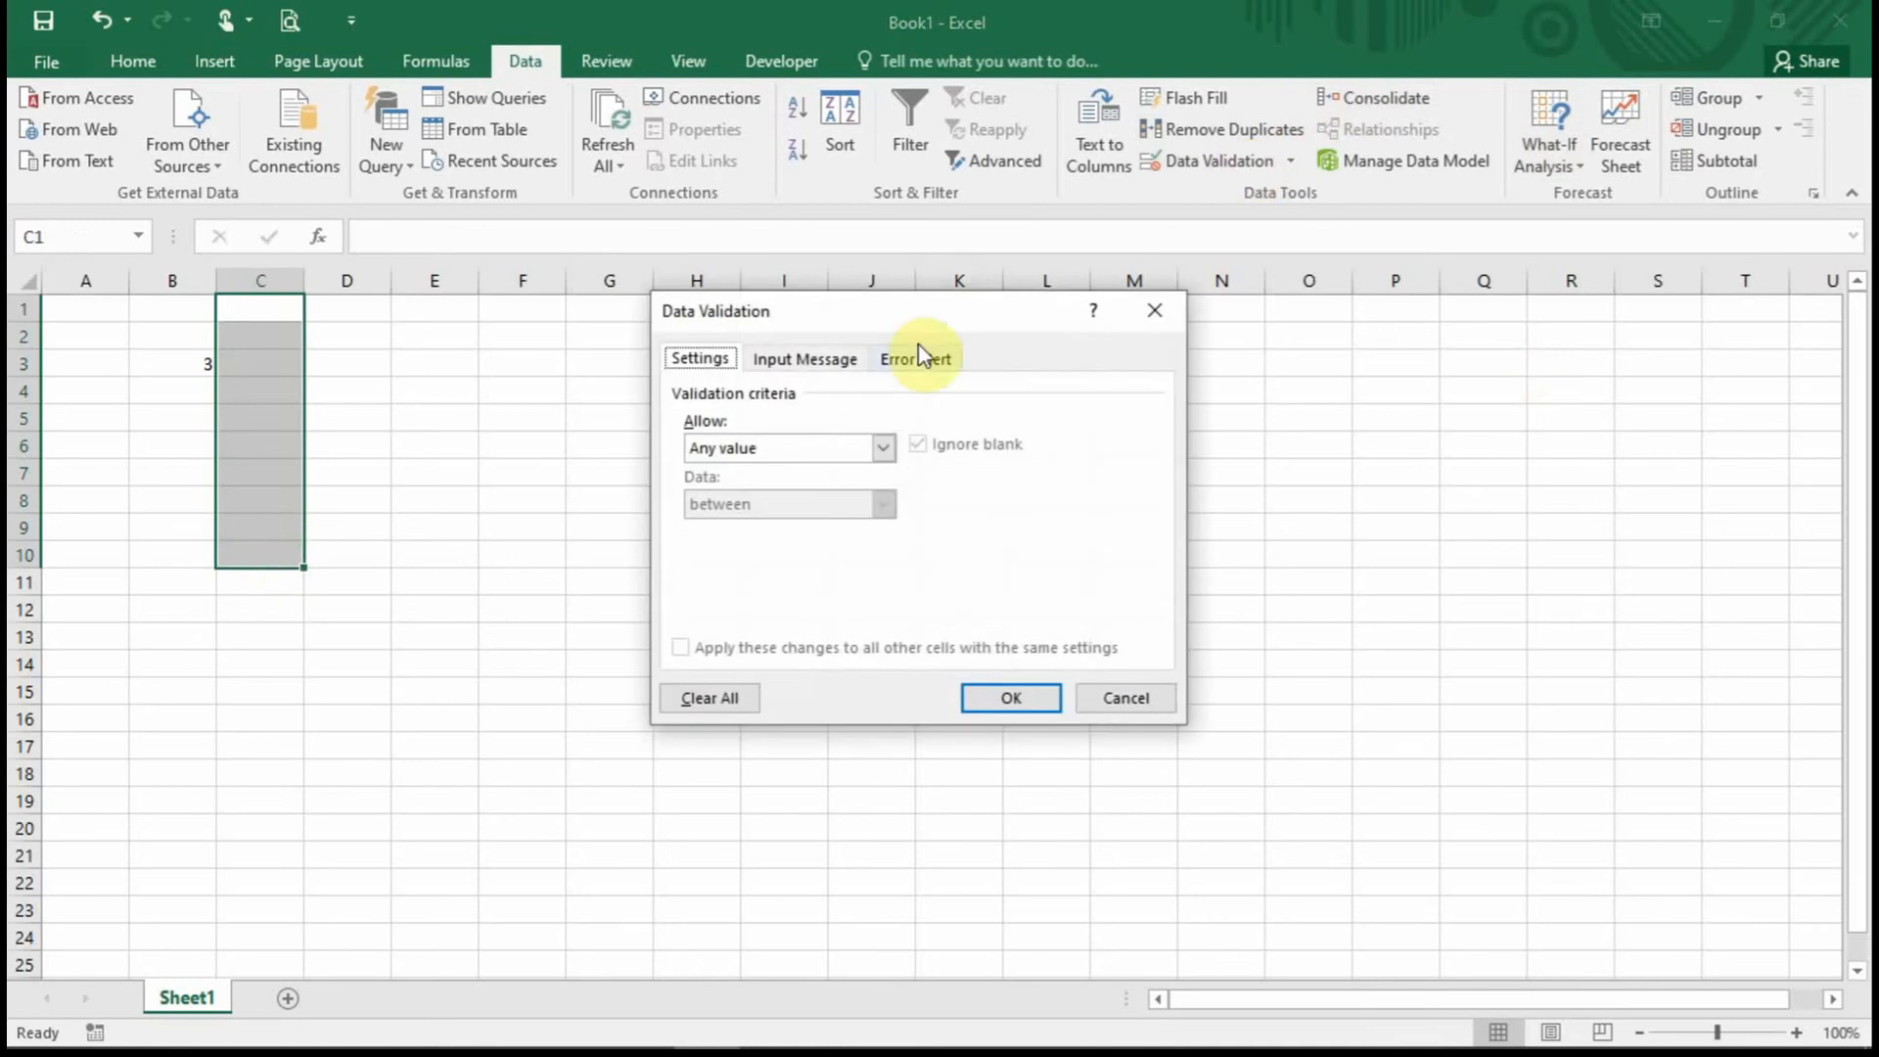
pyautogui.click(884, 449)
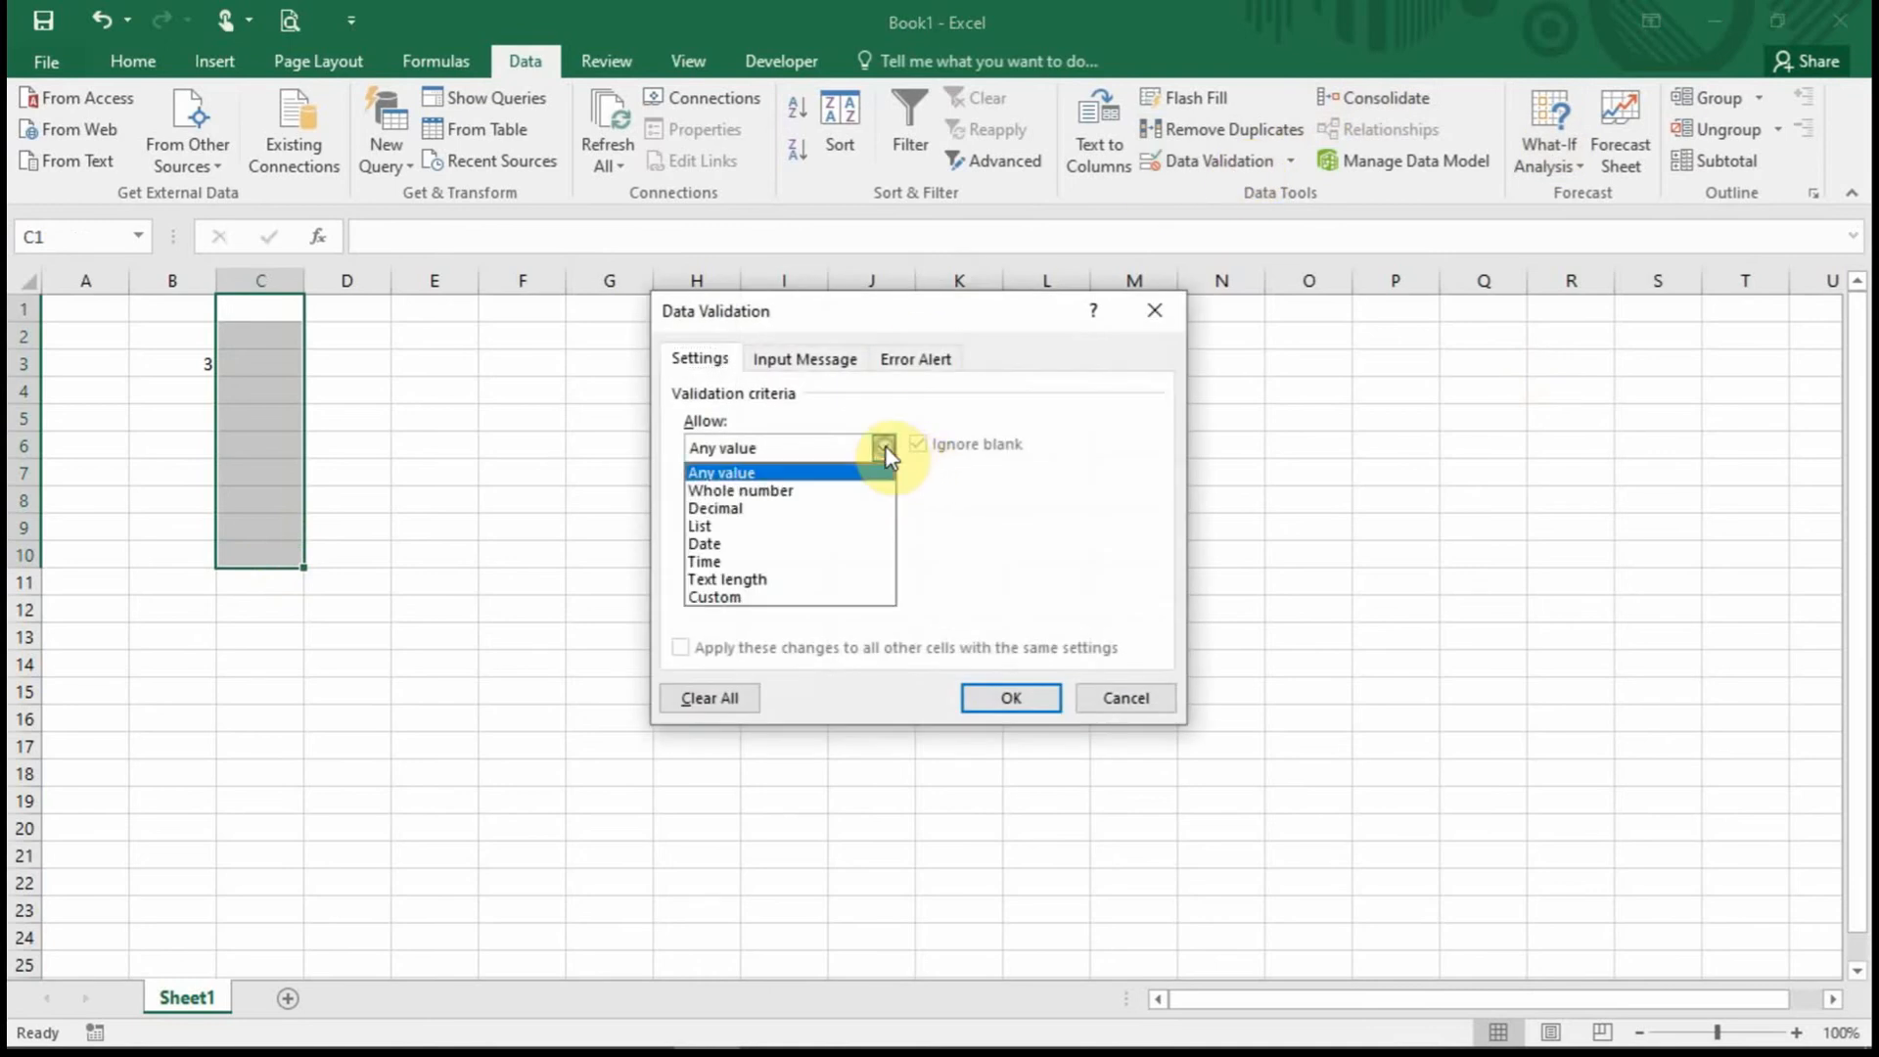
pyautogui.click(812, 508)
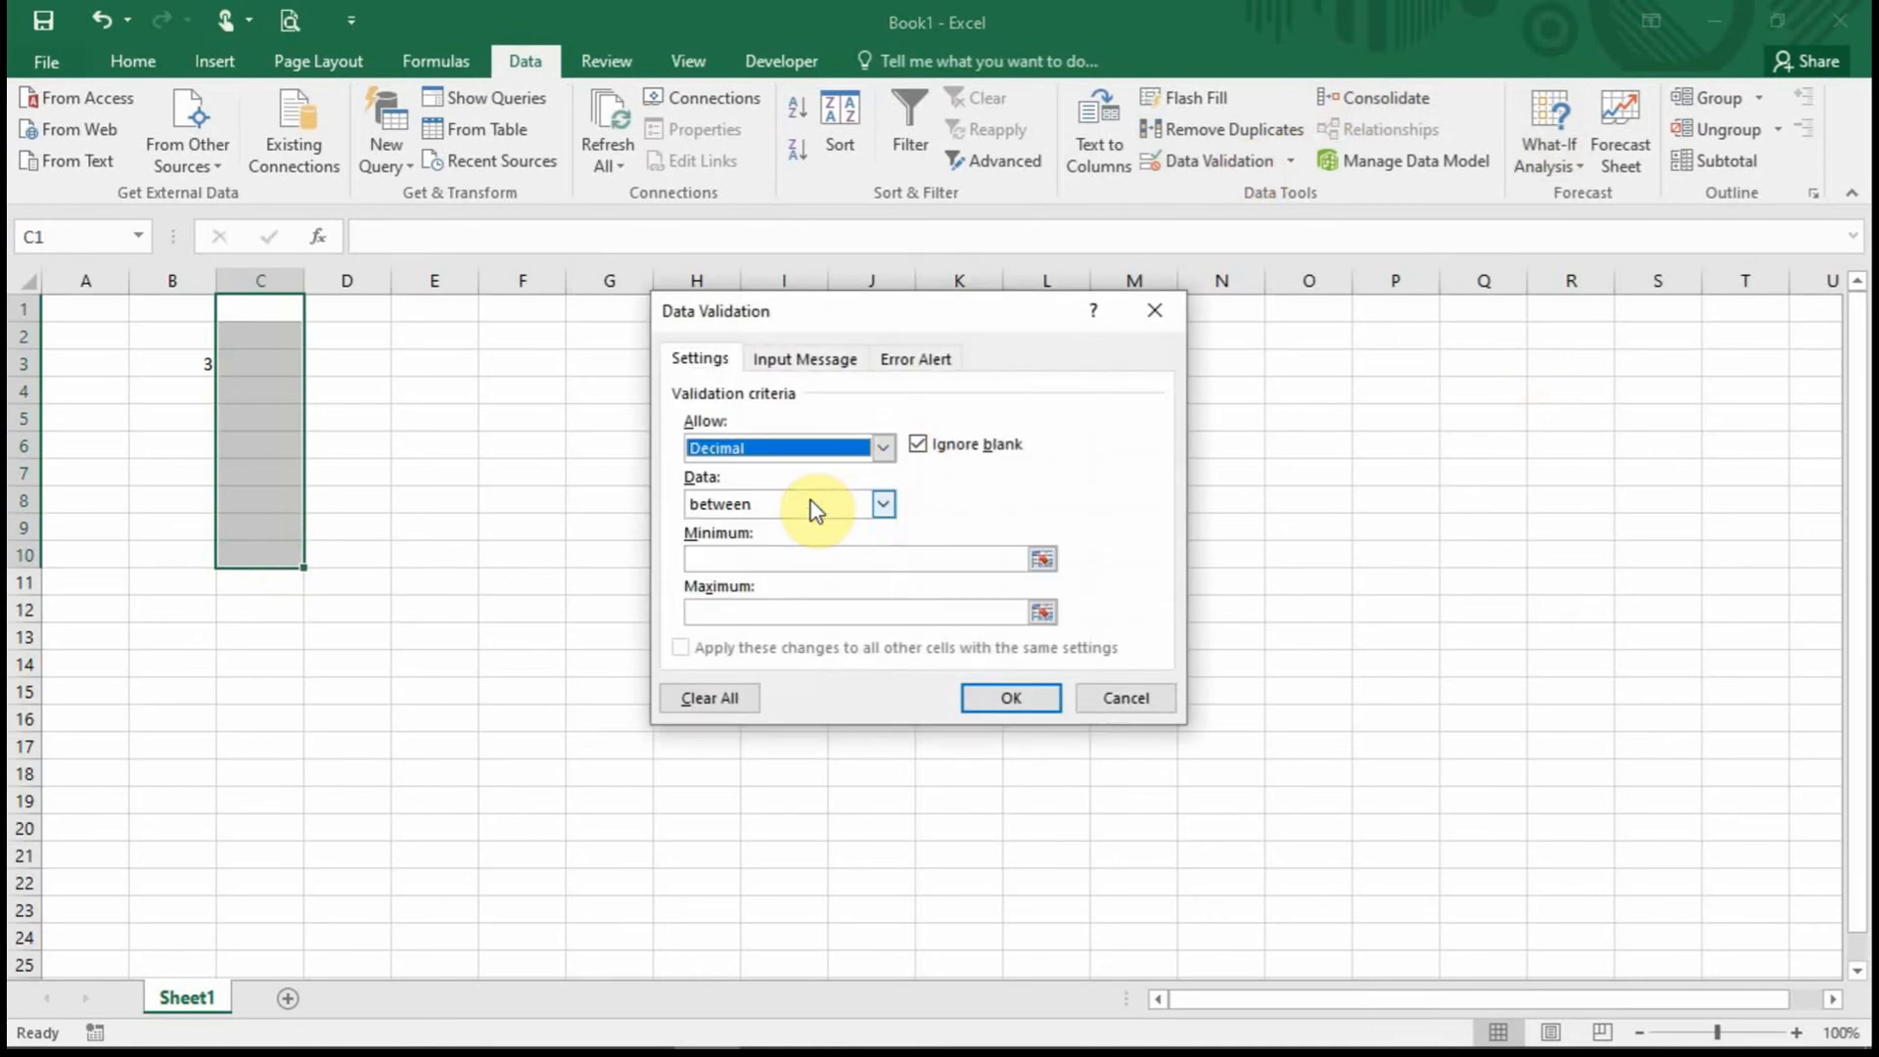
pyautogui.click(881, 514)
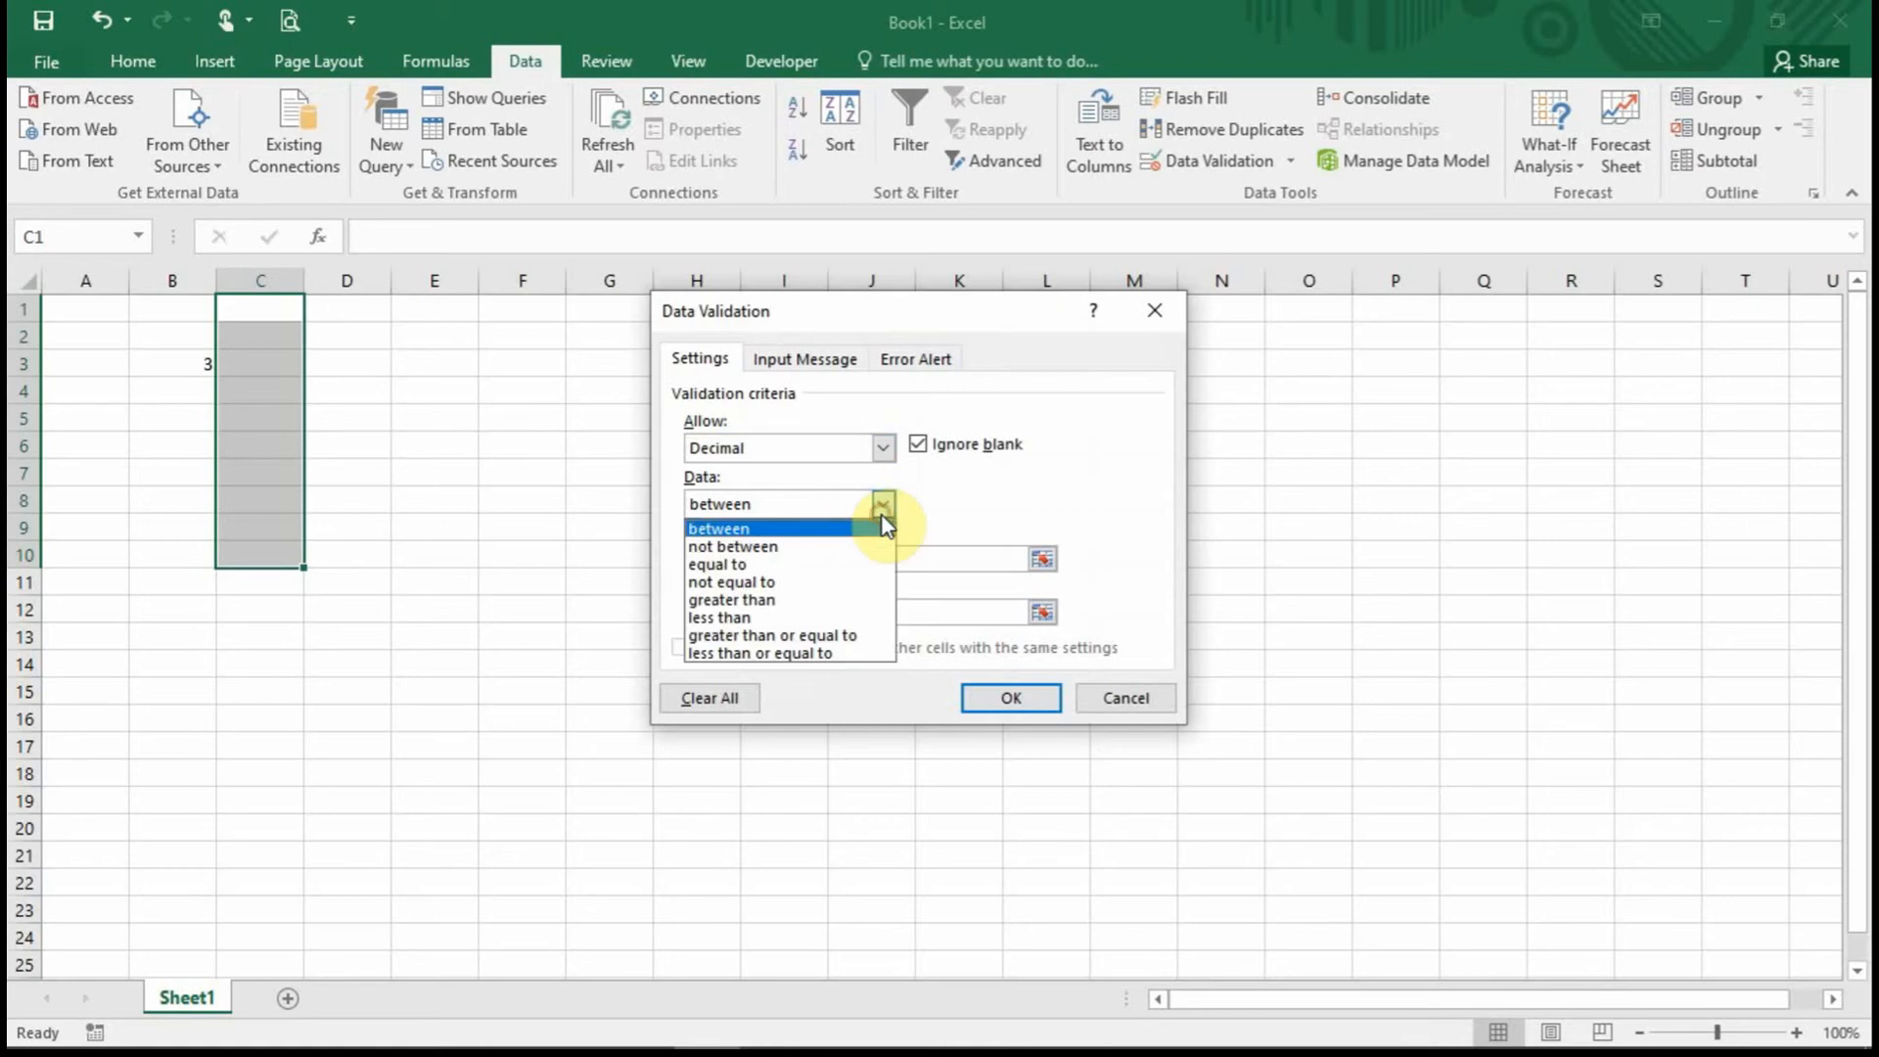
pyautogui.click(814, 600)
pyautogui.click(809, 559)
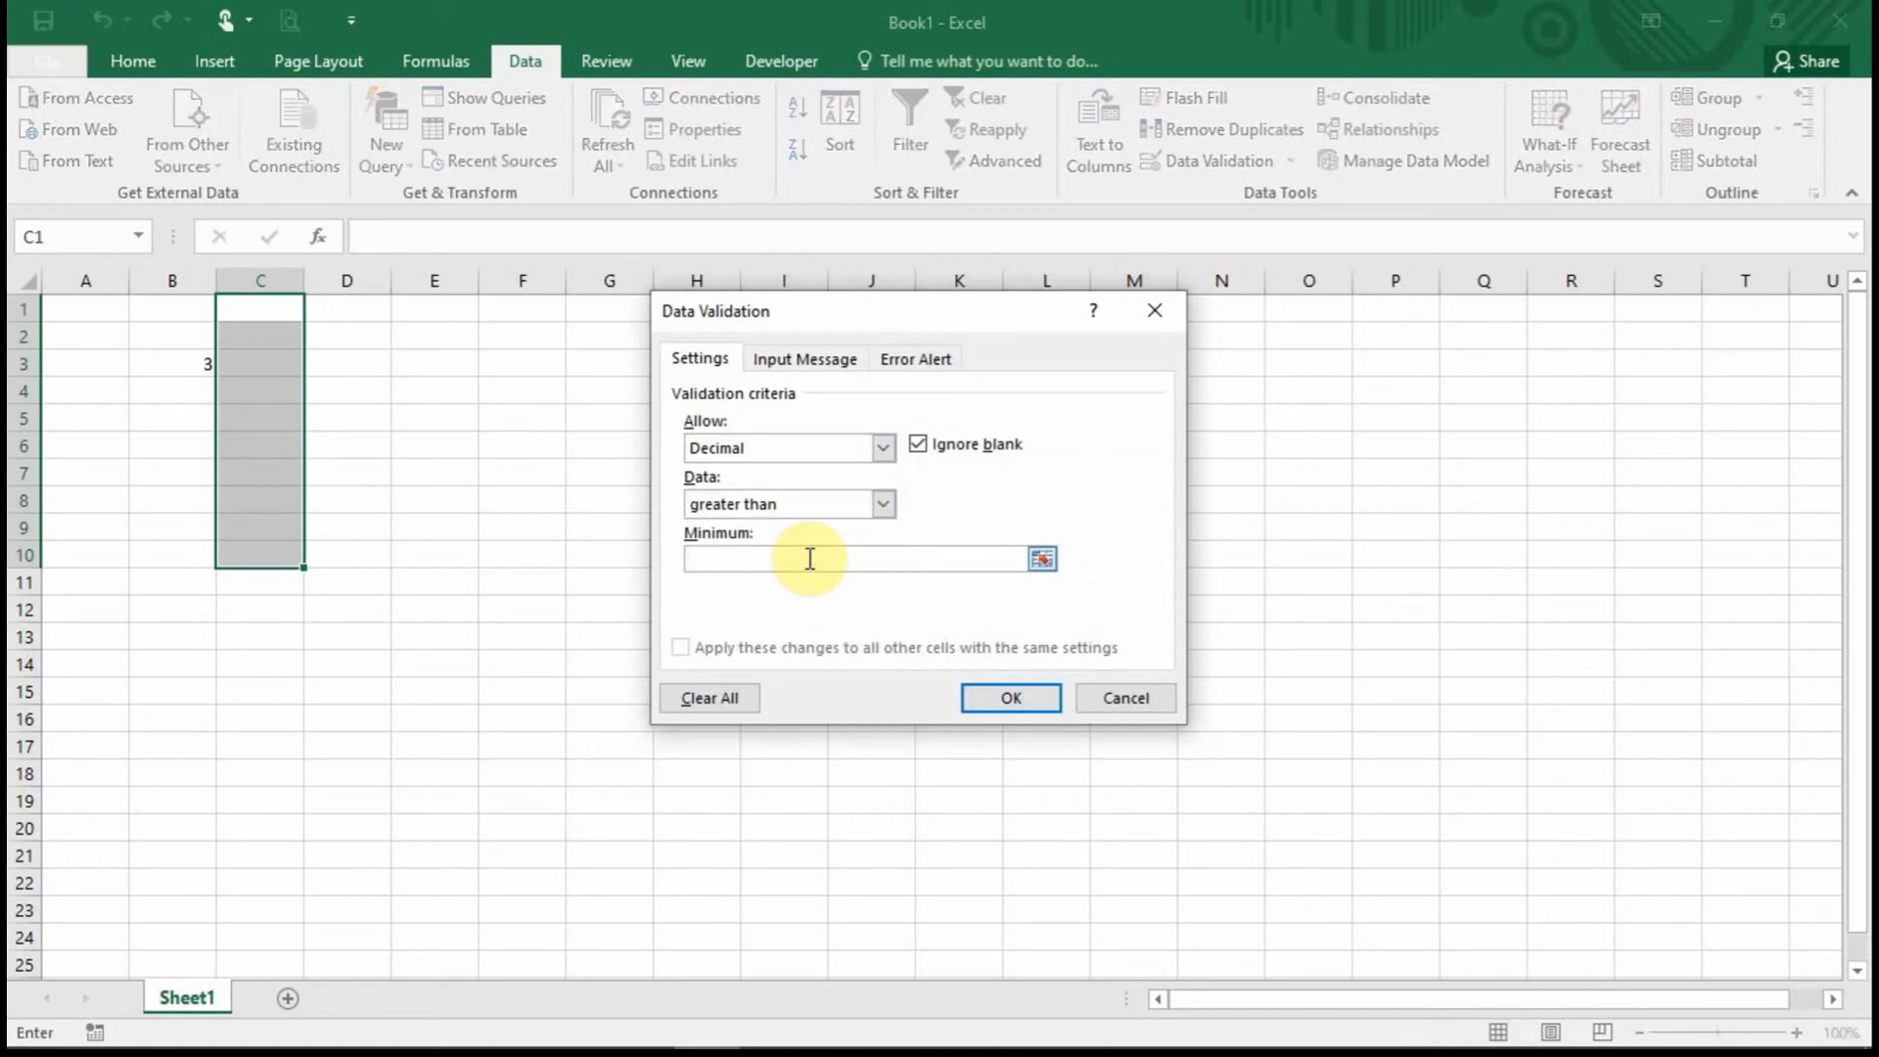
pyautogui.write('0')
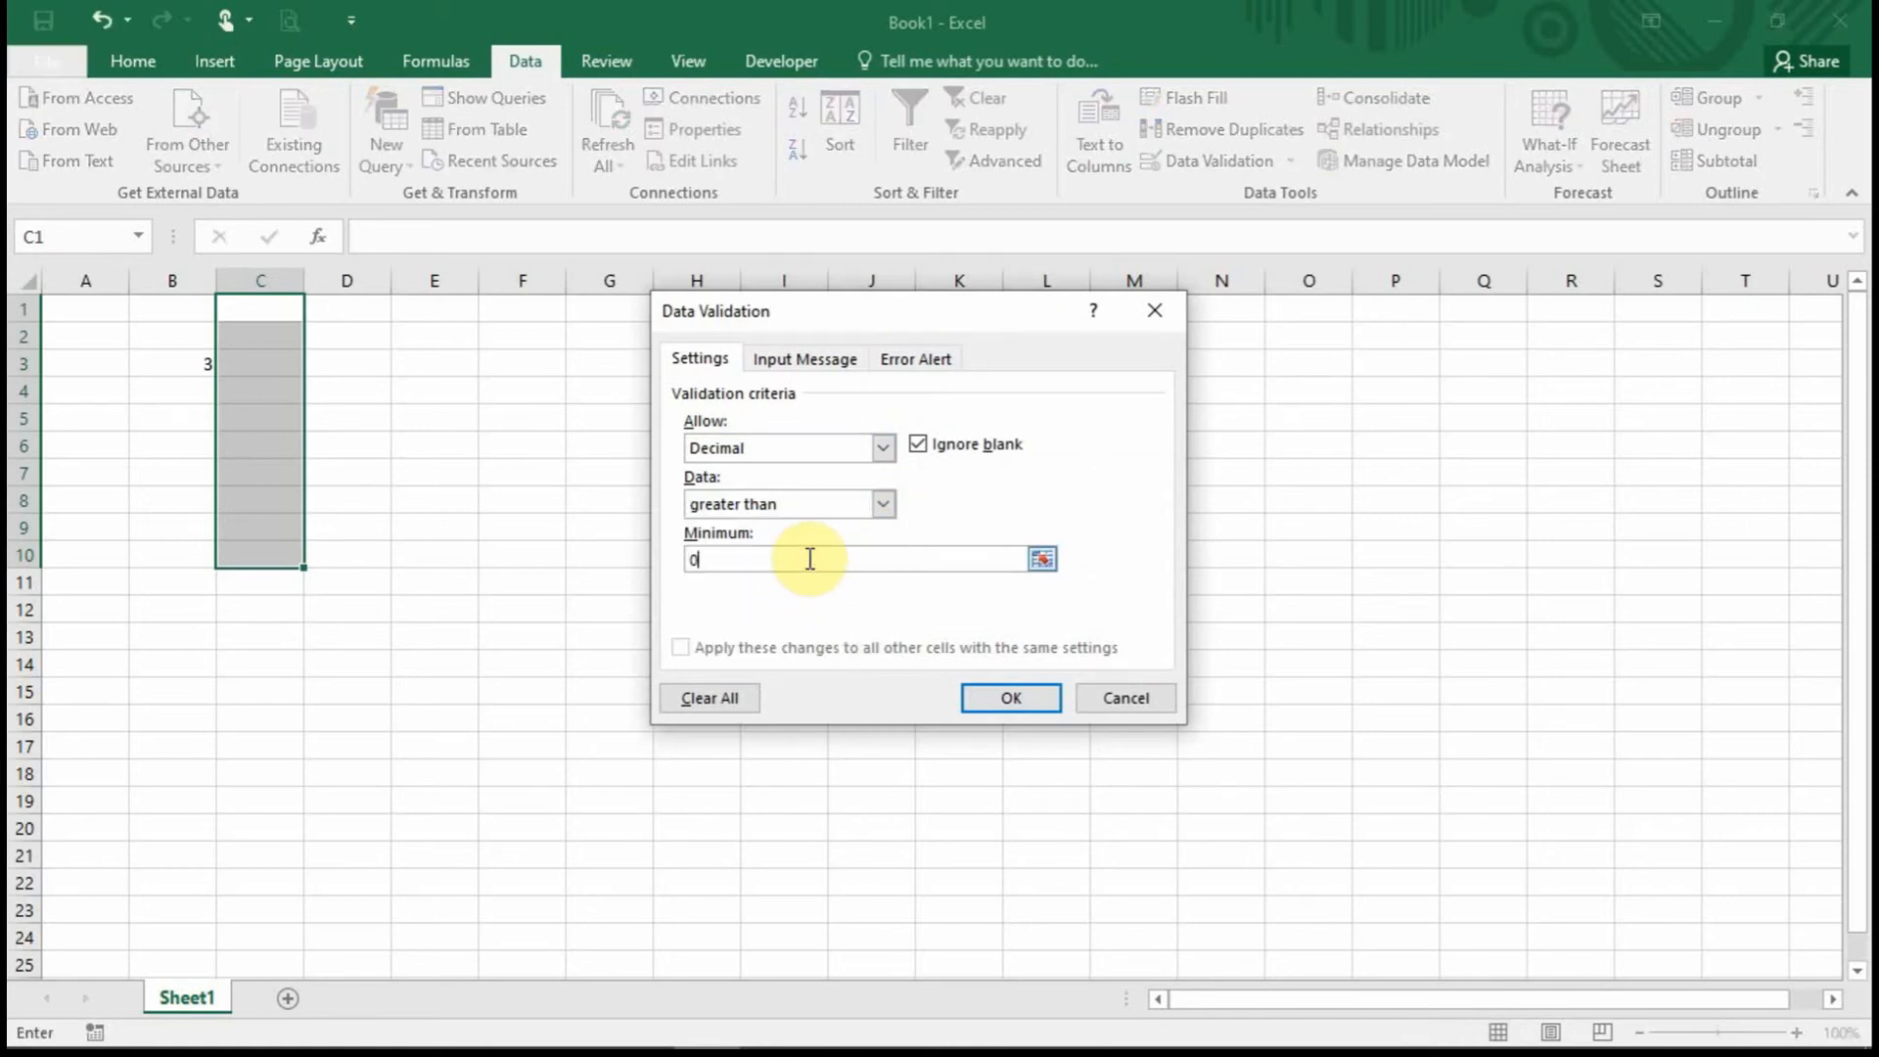
pyautogui.click(1030, 696)
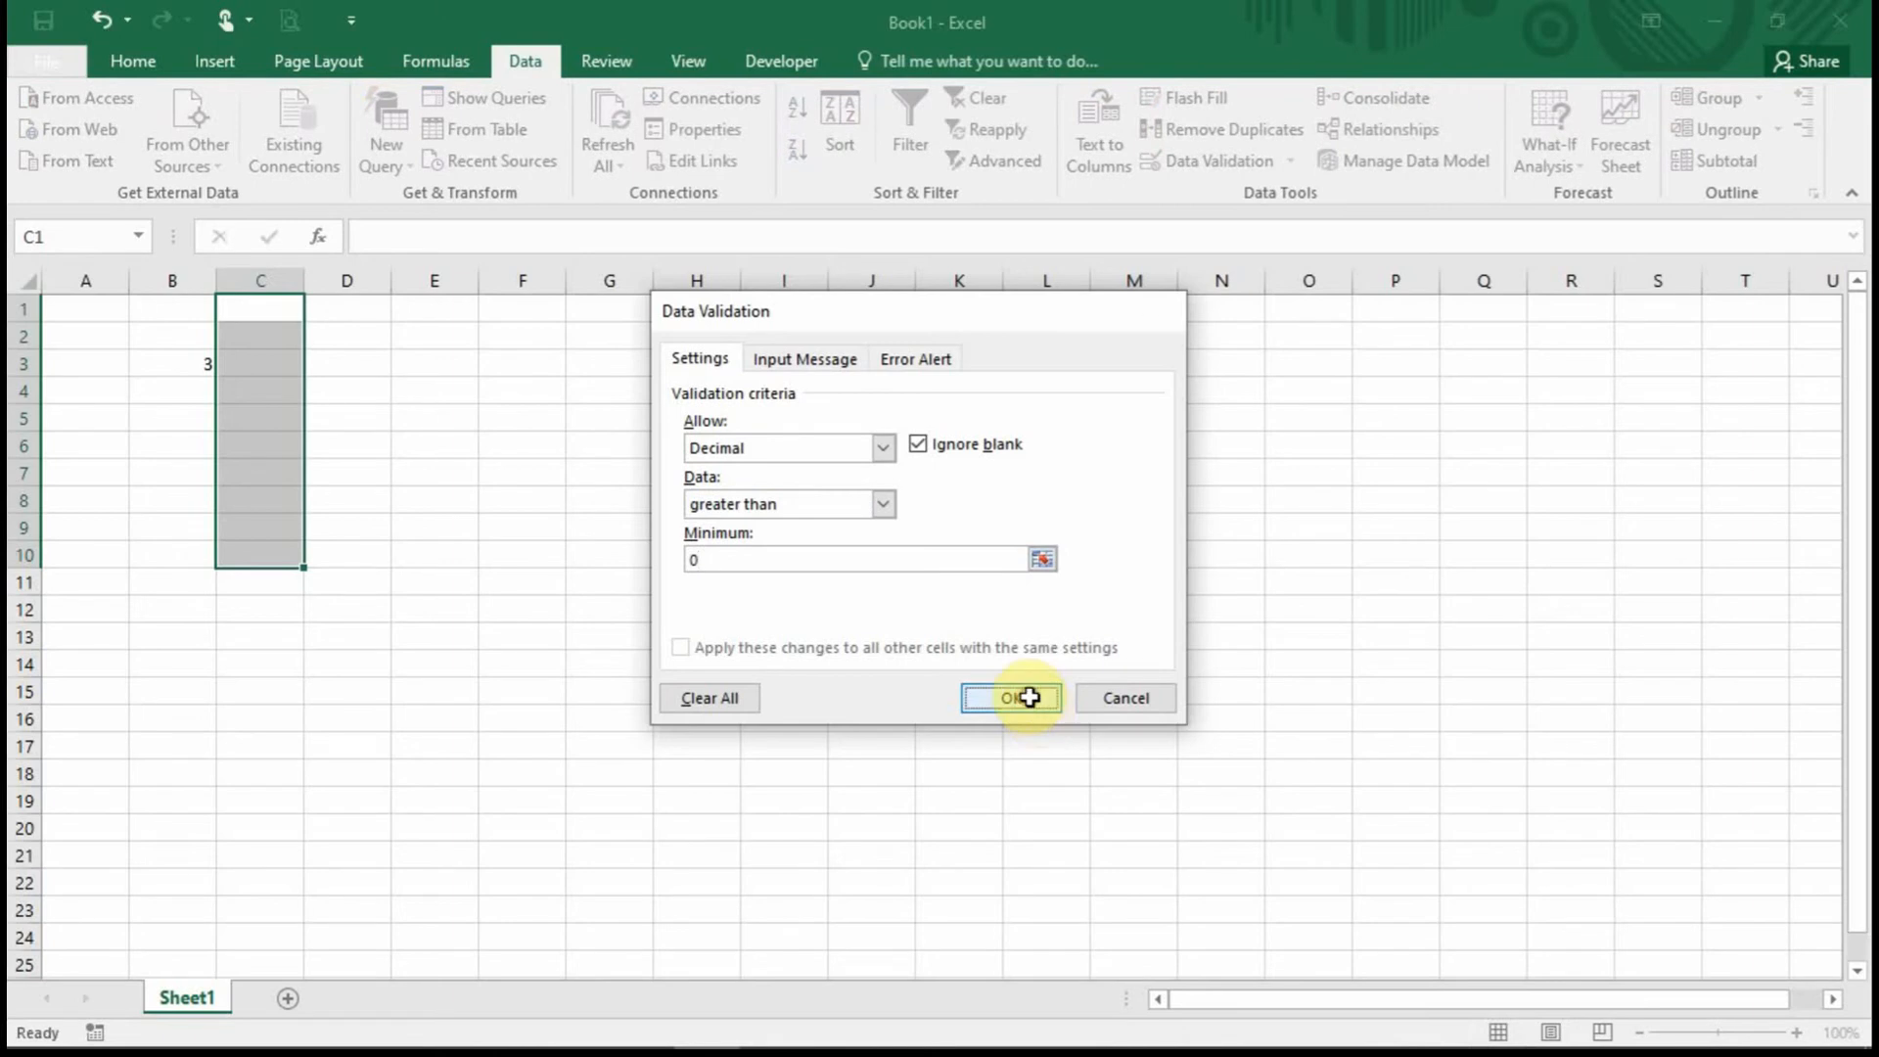
pyautogui.click(233, 355)
# Try 0 in C3 and cancel the error, then enter 1 in C3 and 1.2 in C4.
pyautogui.write('0')
pyautogui.press('Return')
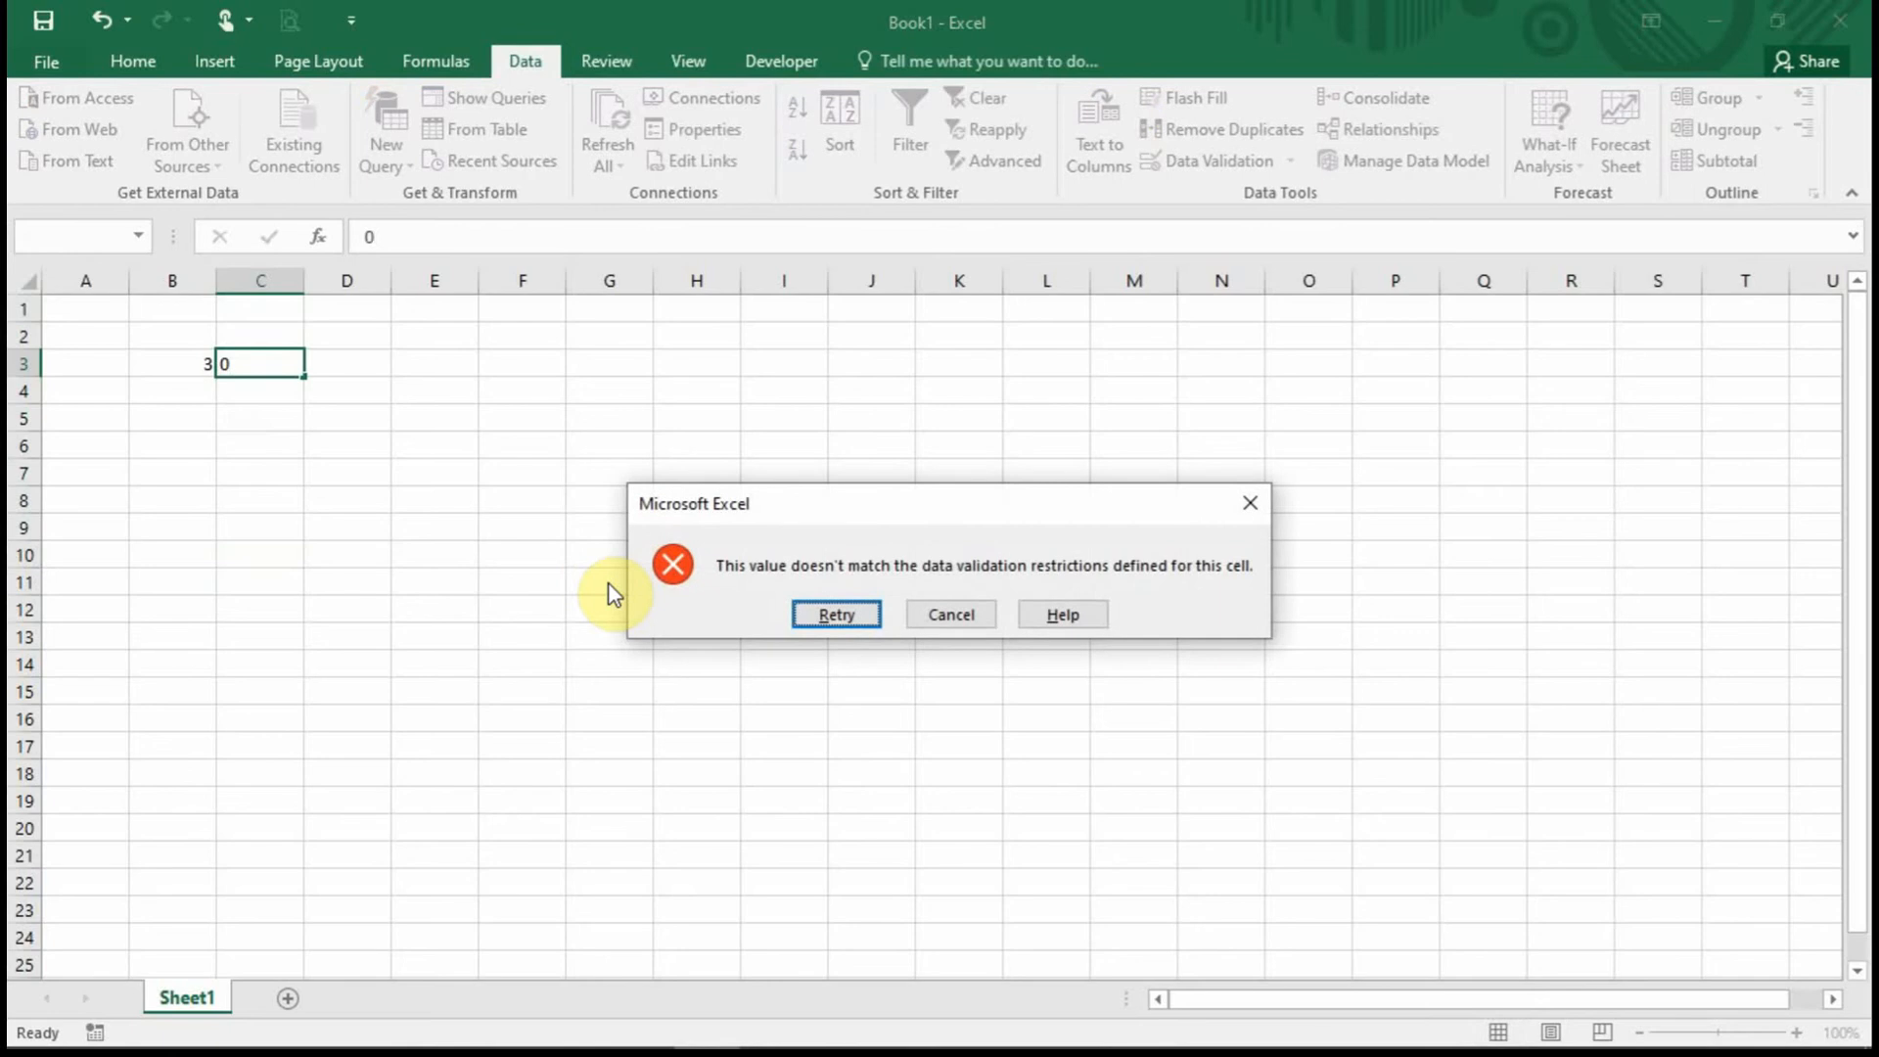
pyautogui.press('Tab')
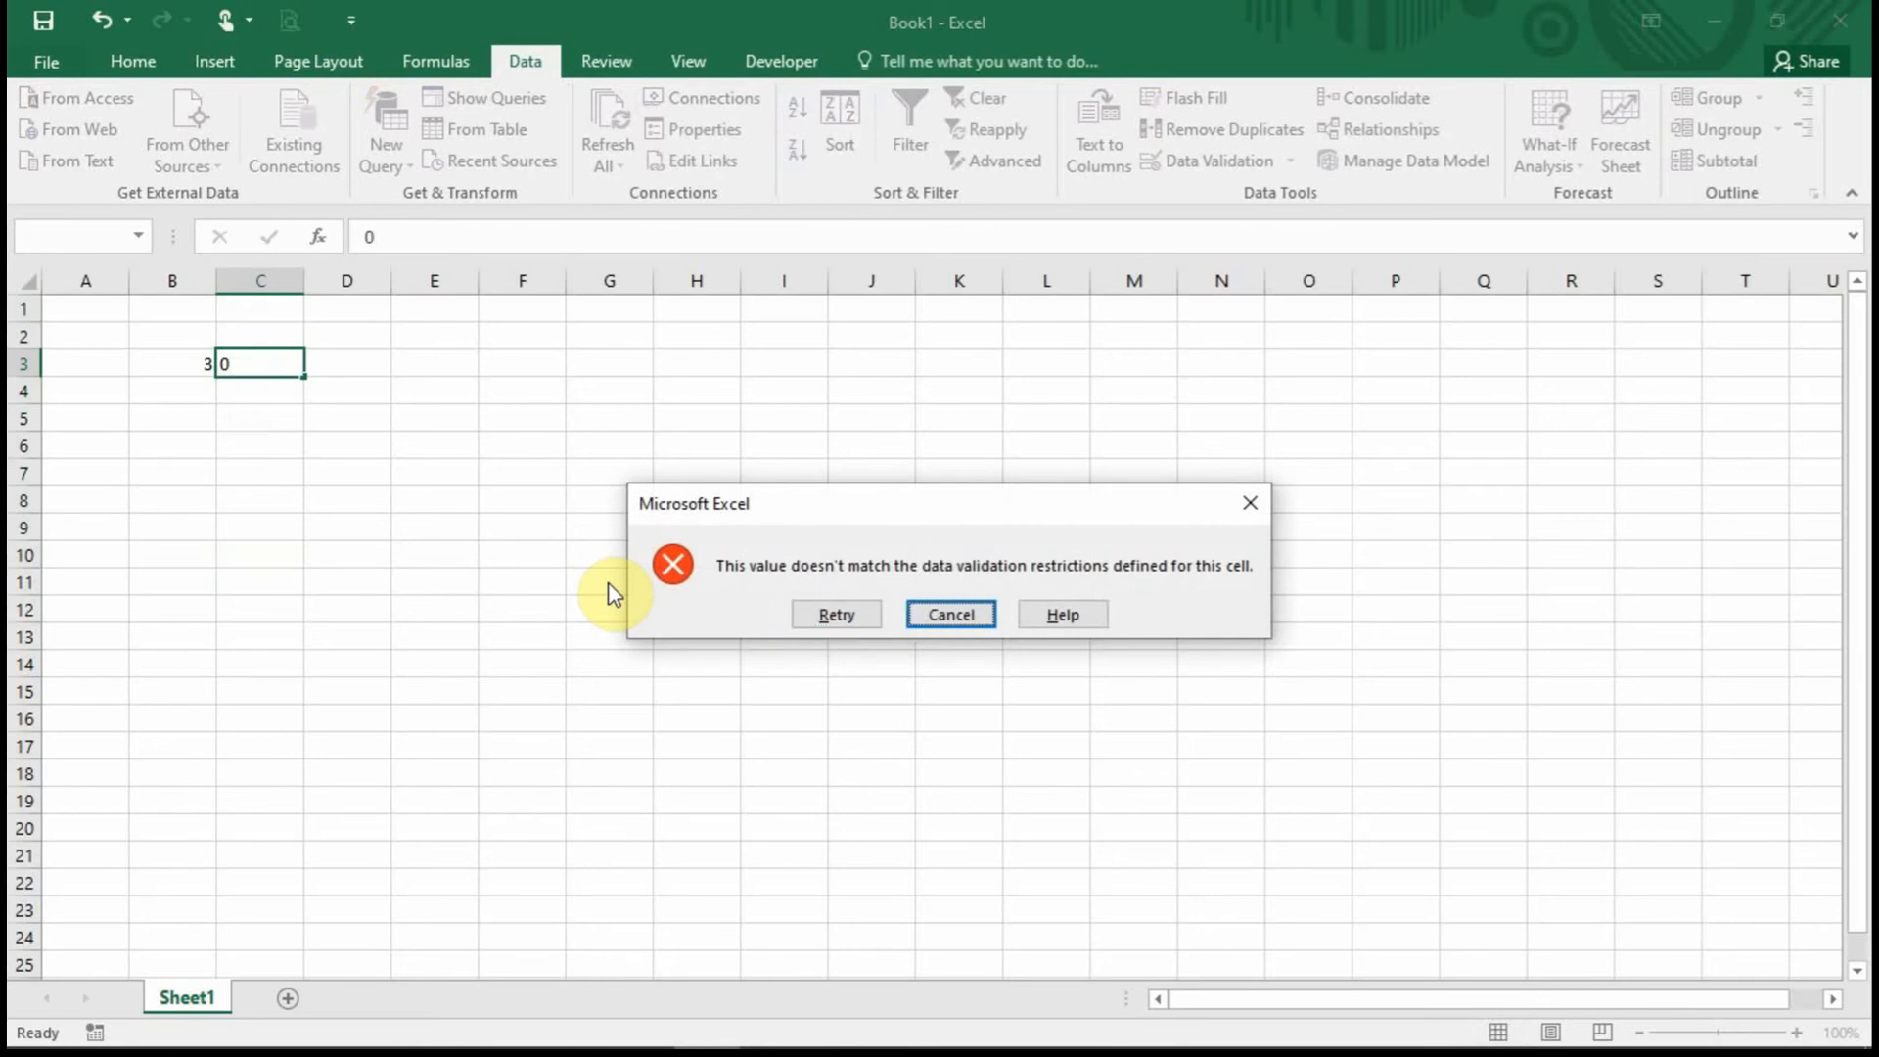
pyautogui.press('Return')
pyautogui.write('1')
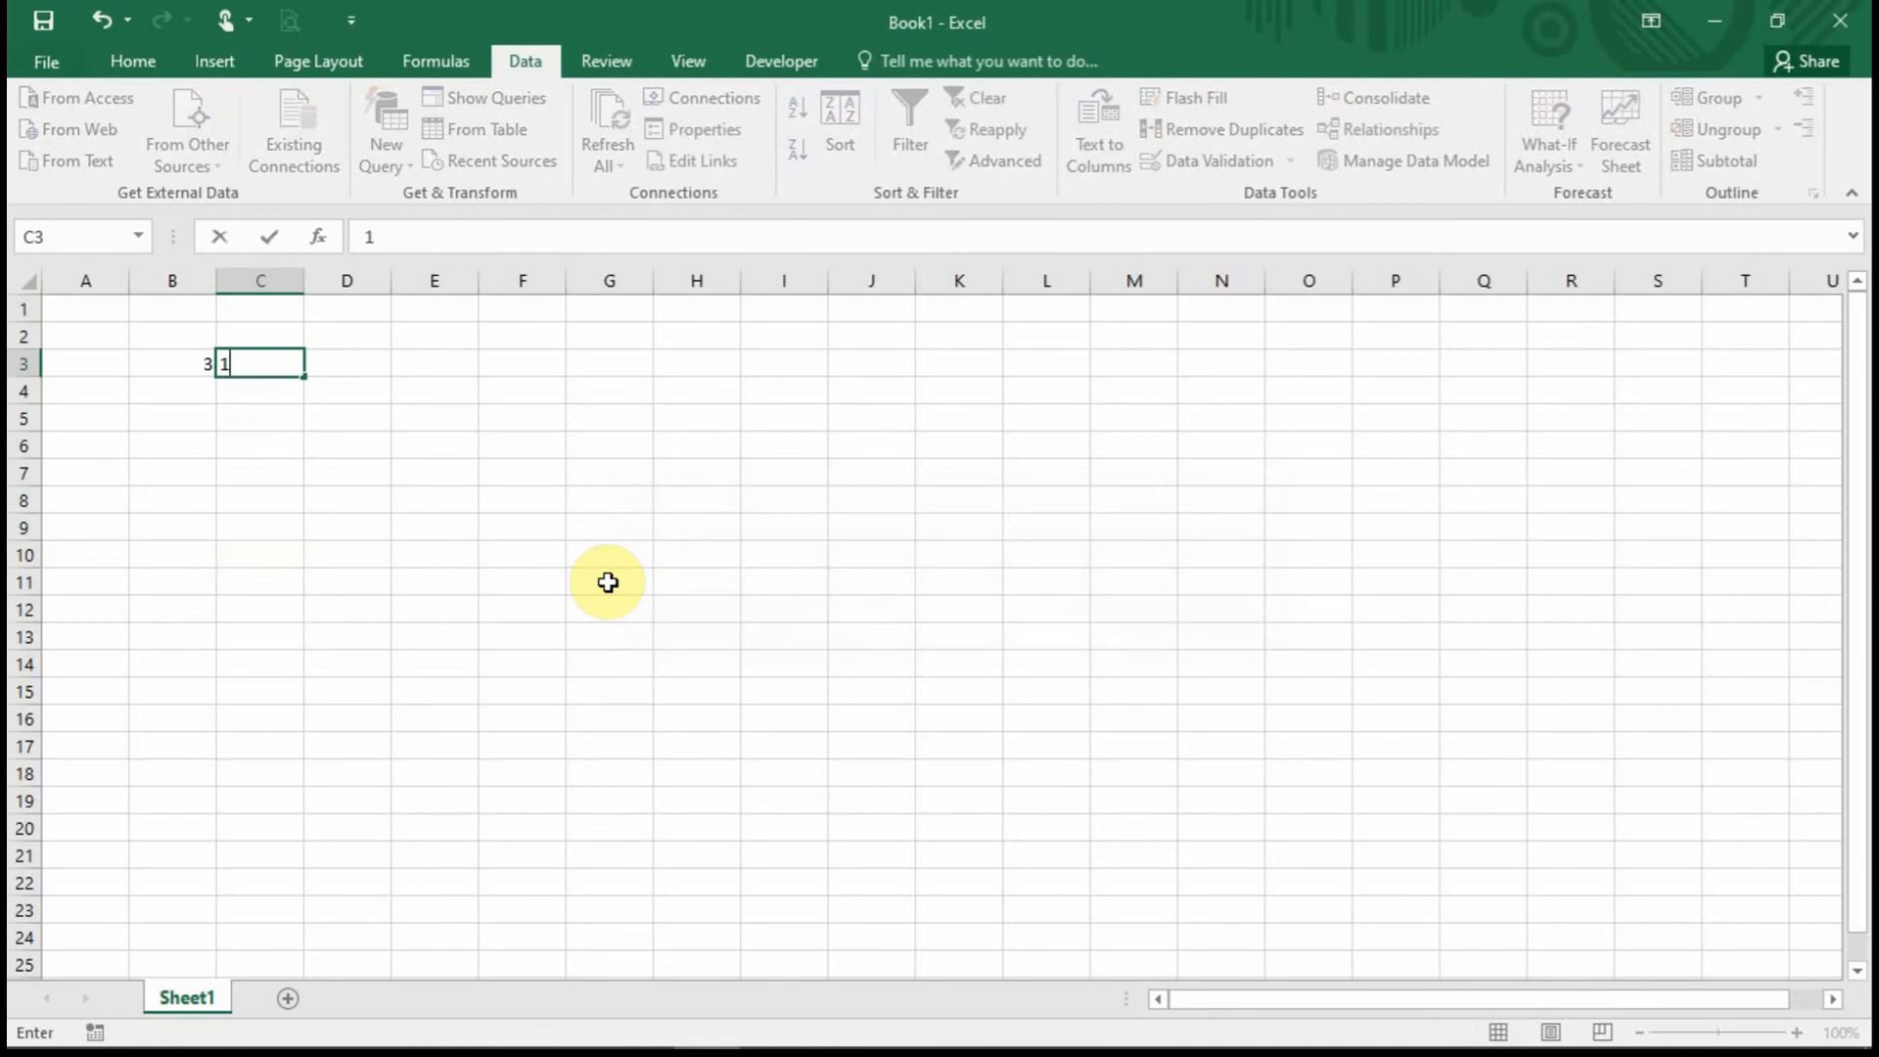
pyautogui.press('Return')
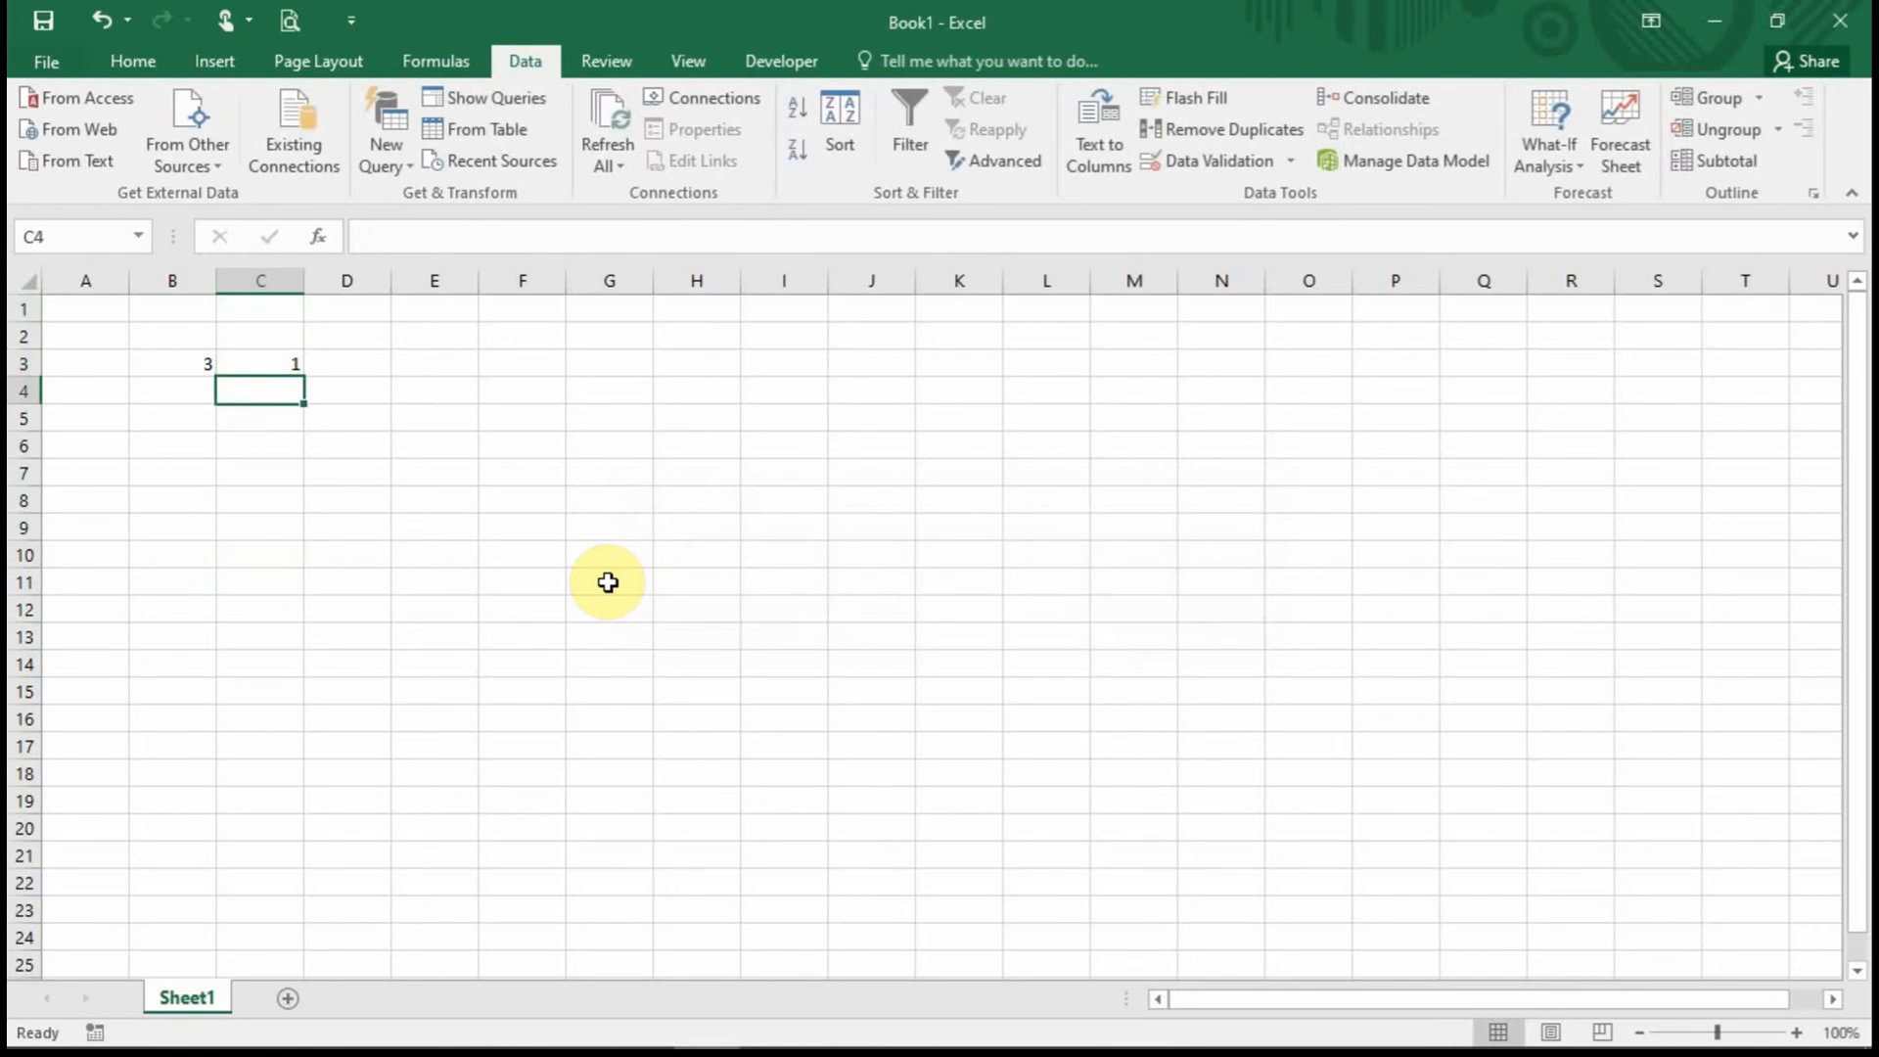
pyautogui.write('1.2')
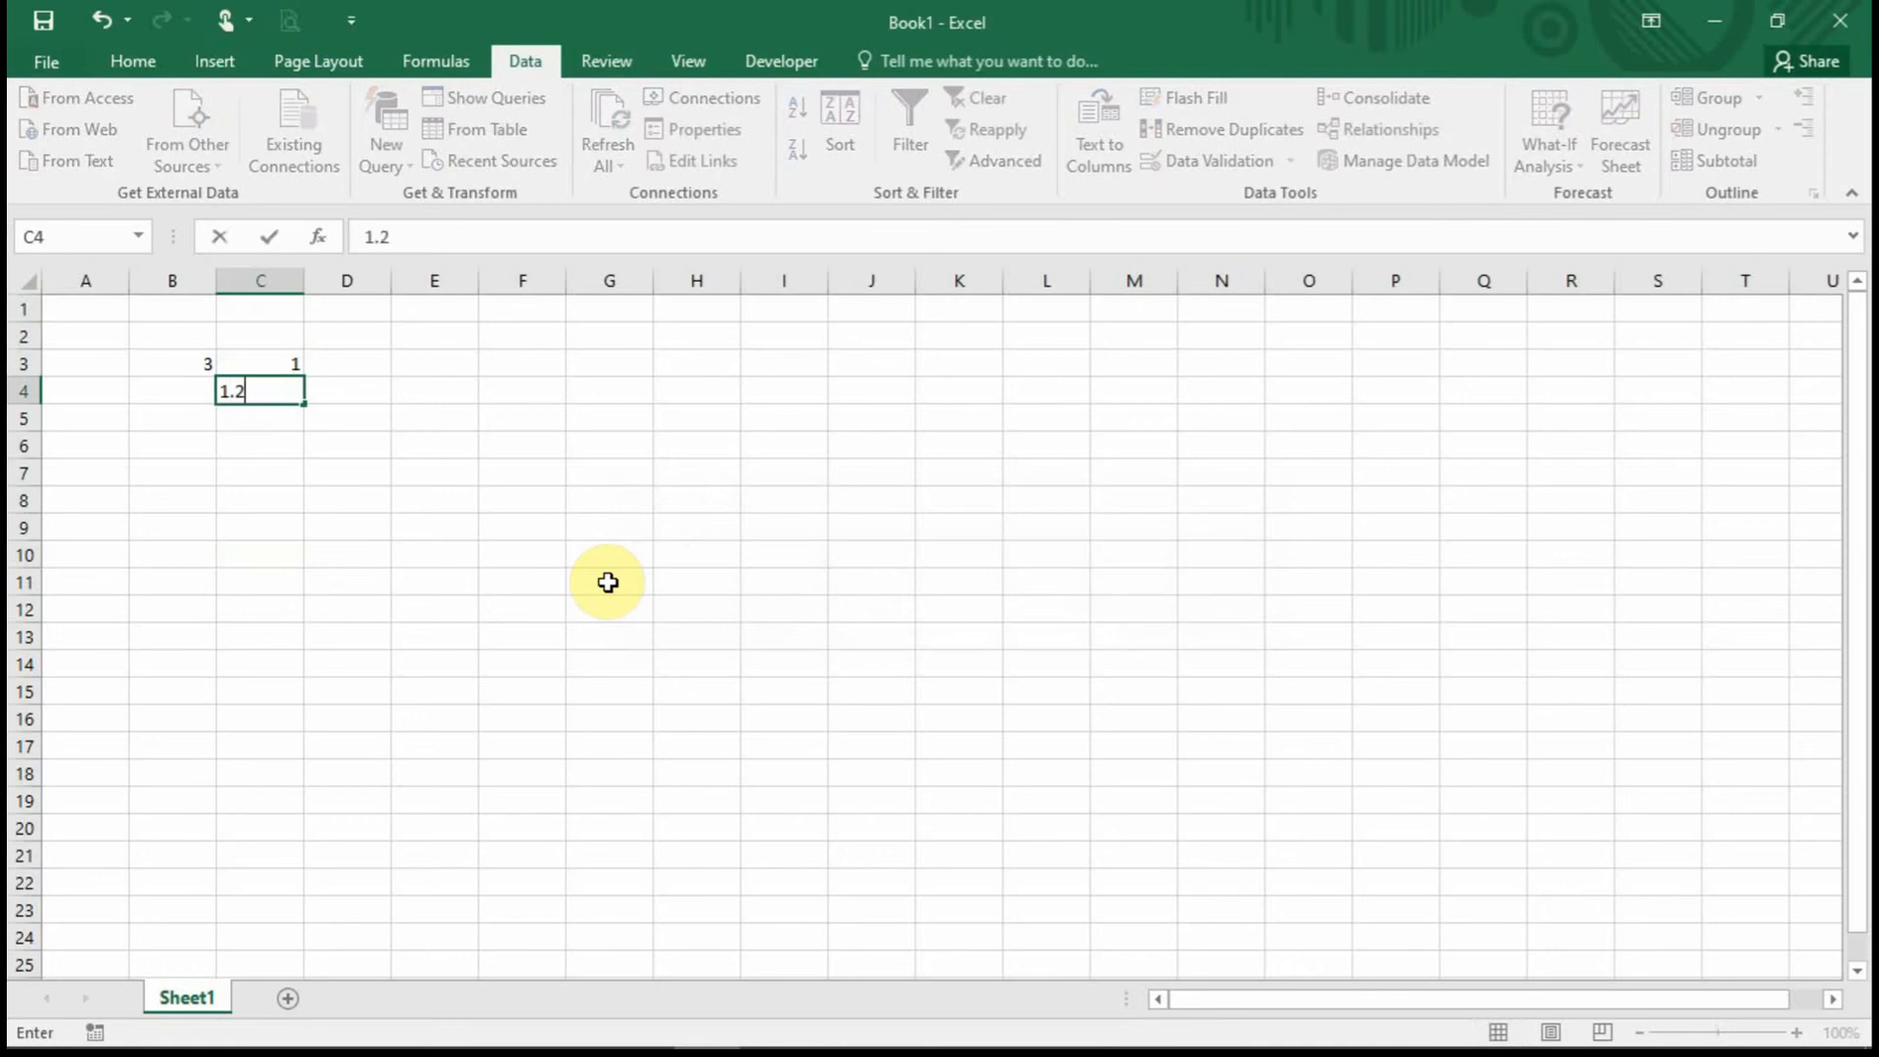
pyautogui.press('Return')
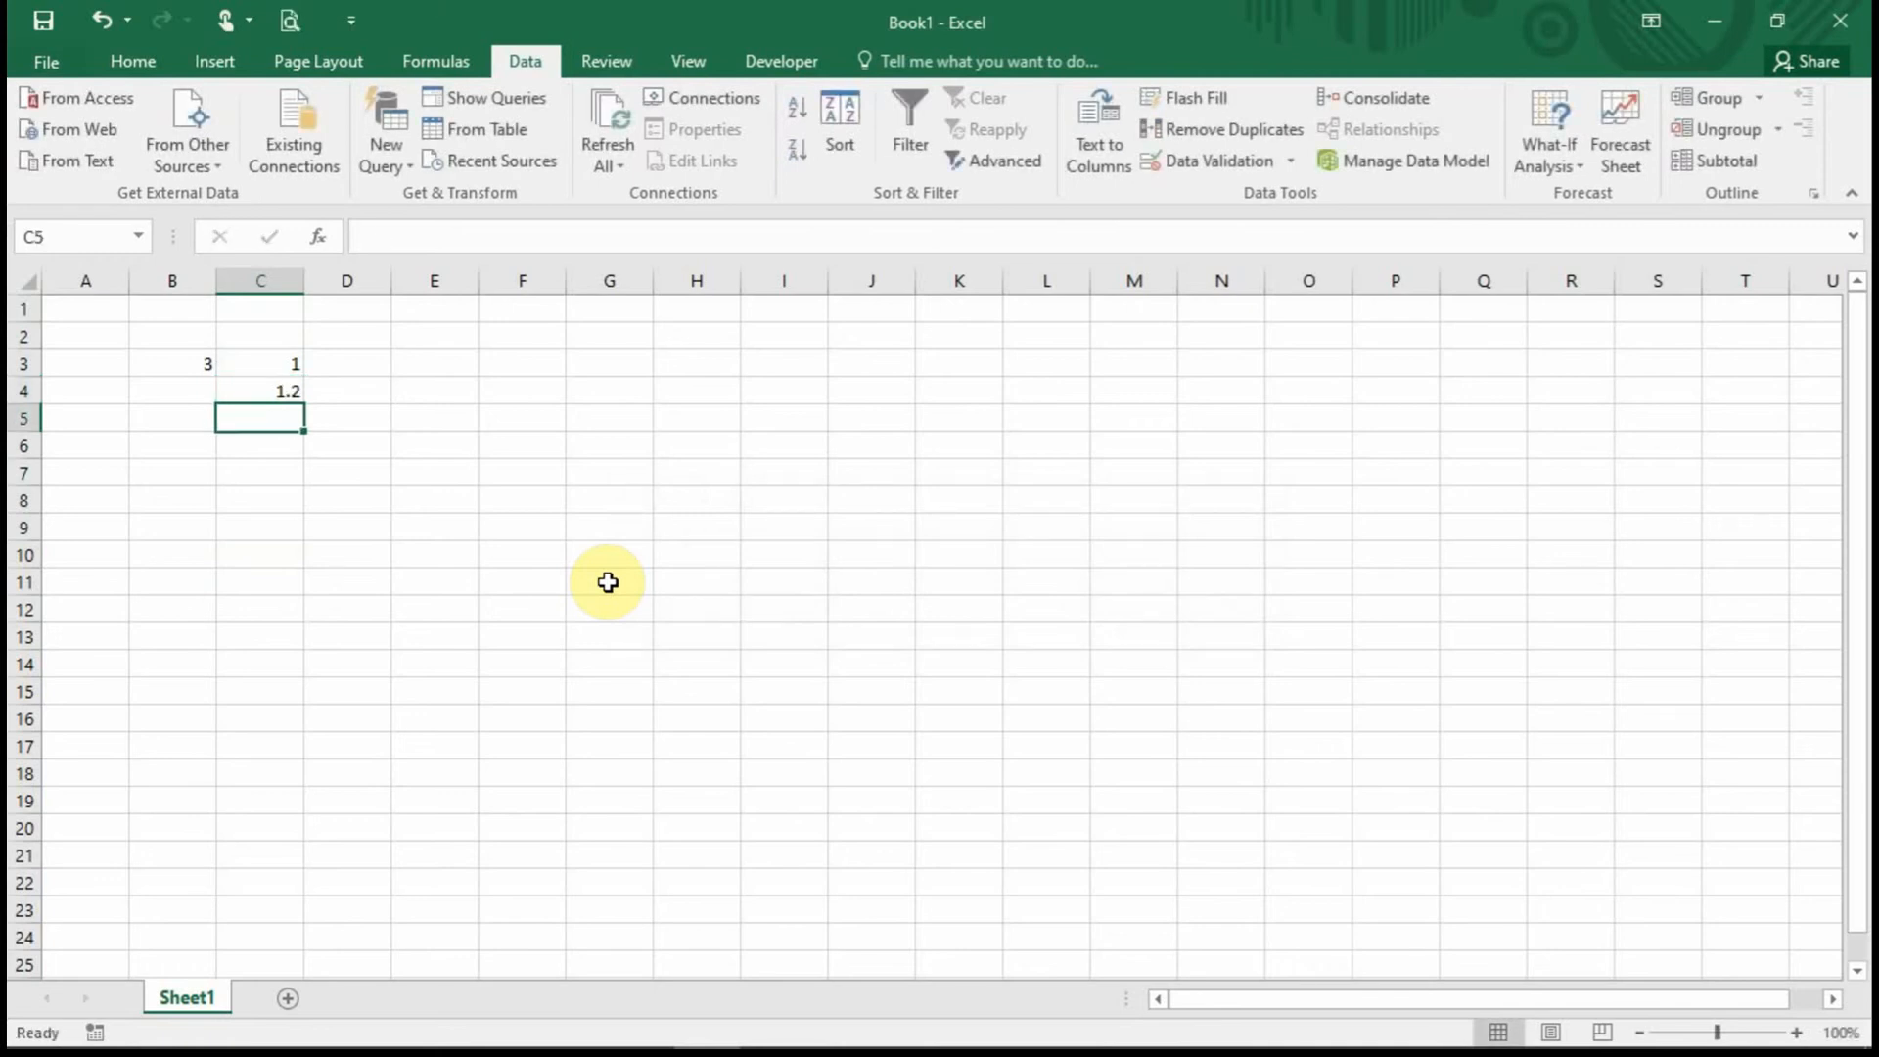
# Try 3.2 in B3 and cancel the rejected entry.
pyautogui.press('Up')
pyautogui.press('Up')
pyautogui.press('Left')
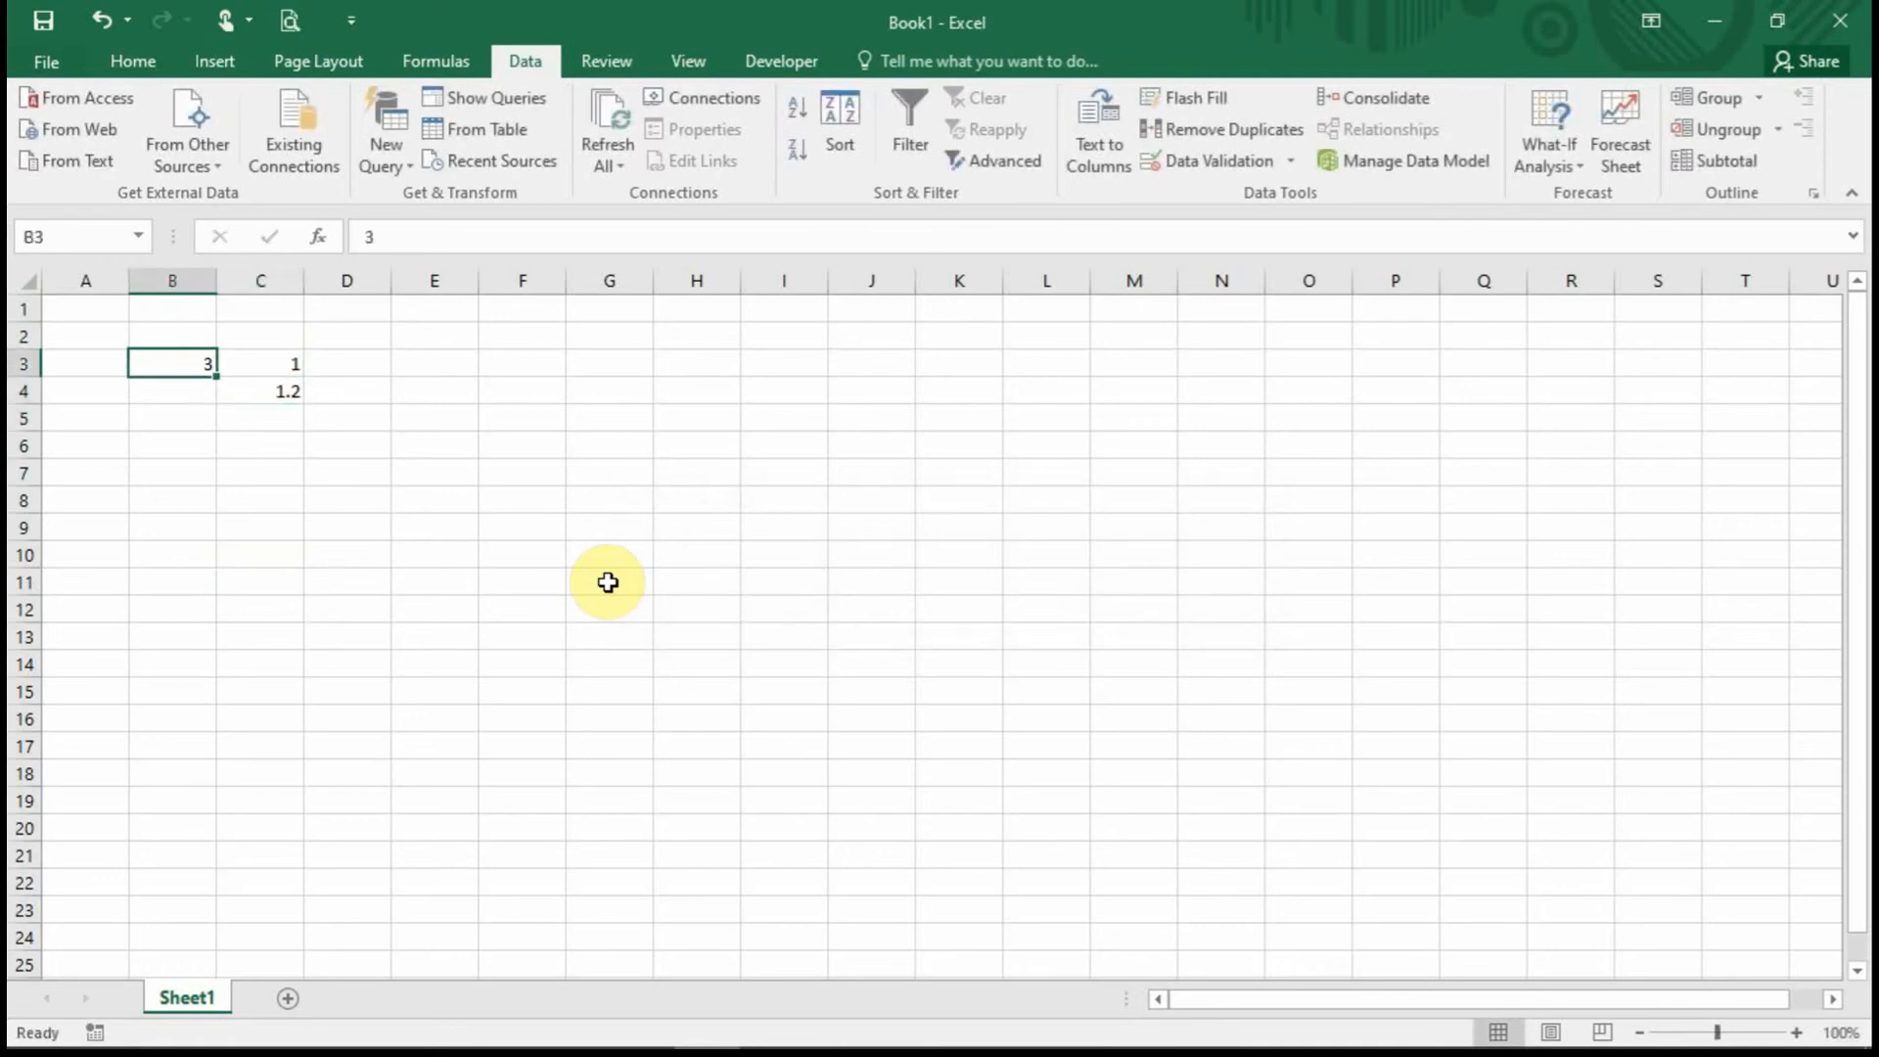
pyautogui.write('3.2')
pyautogui.press('Return')
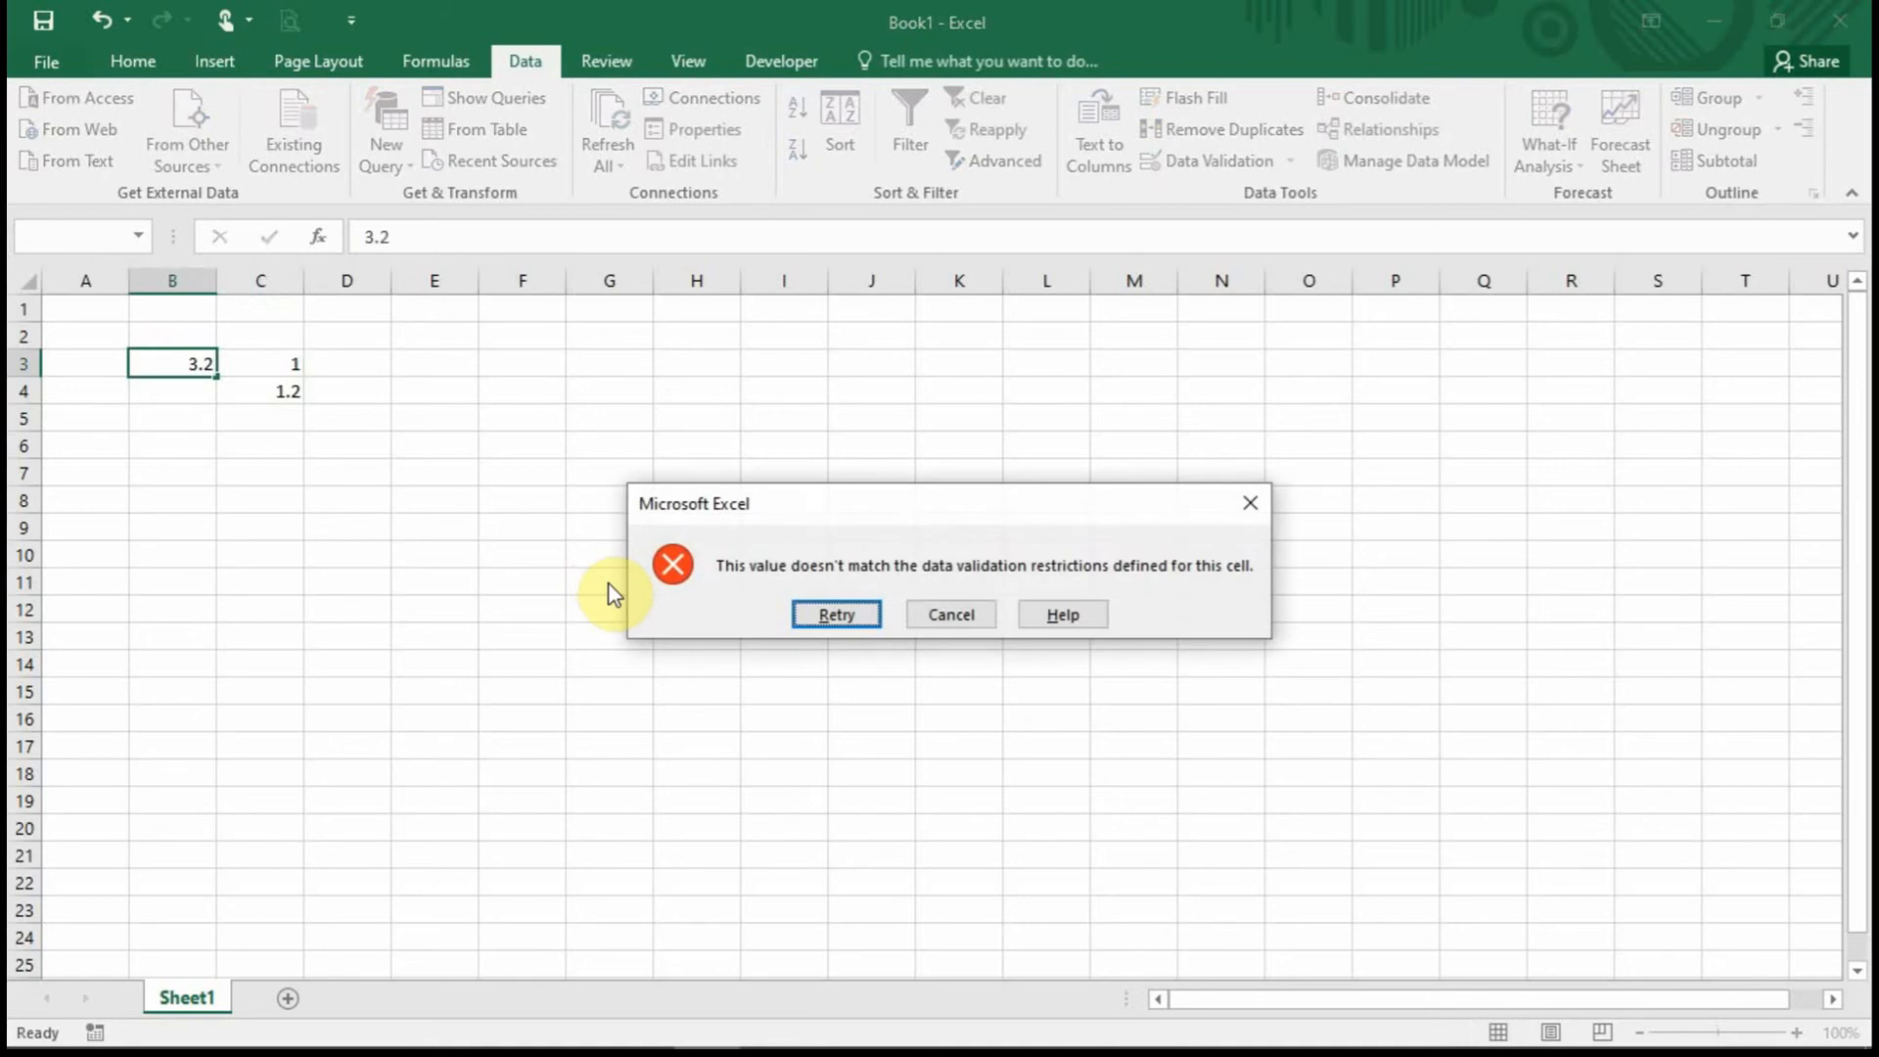
pyautogui.press('Tab')
pyautogui.press('Return')
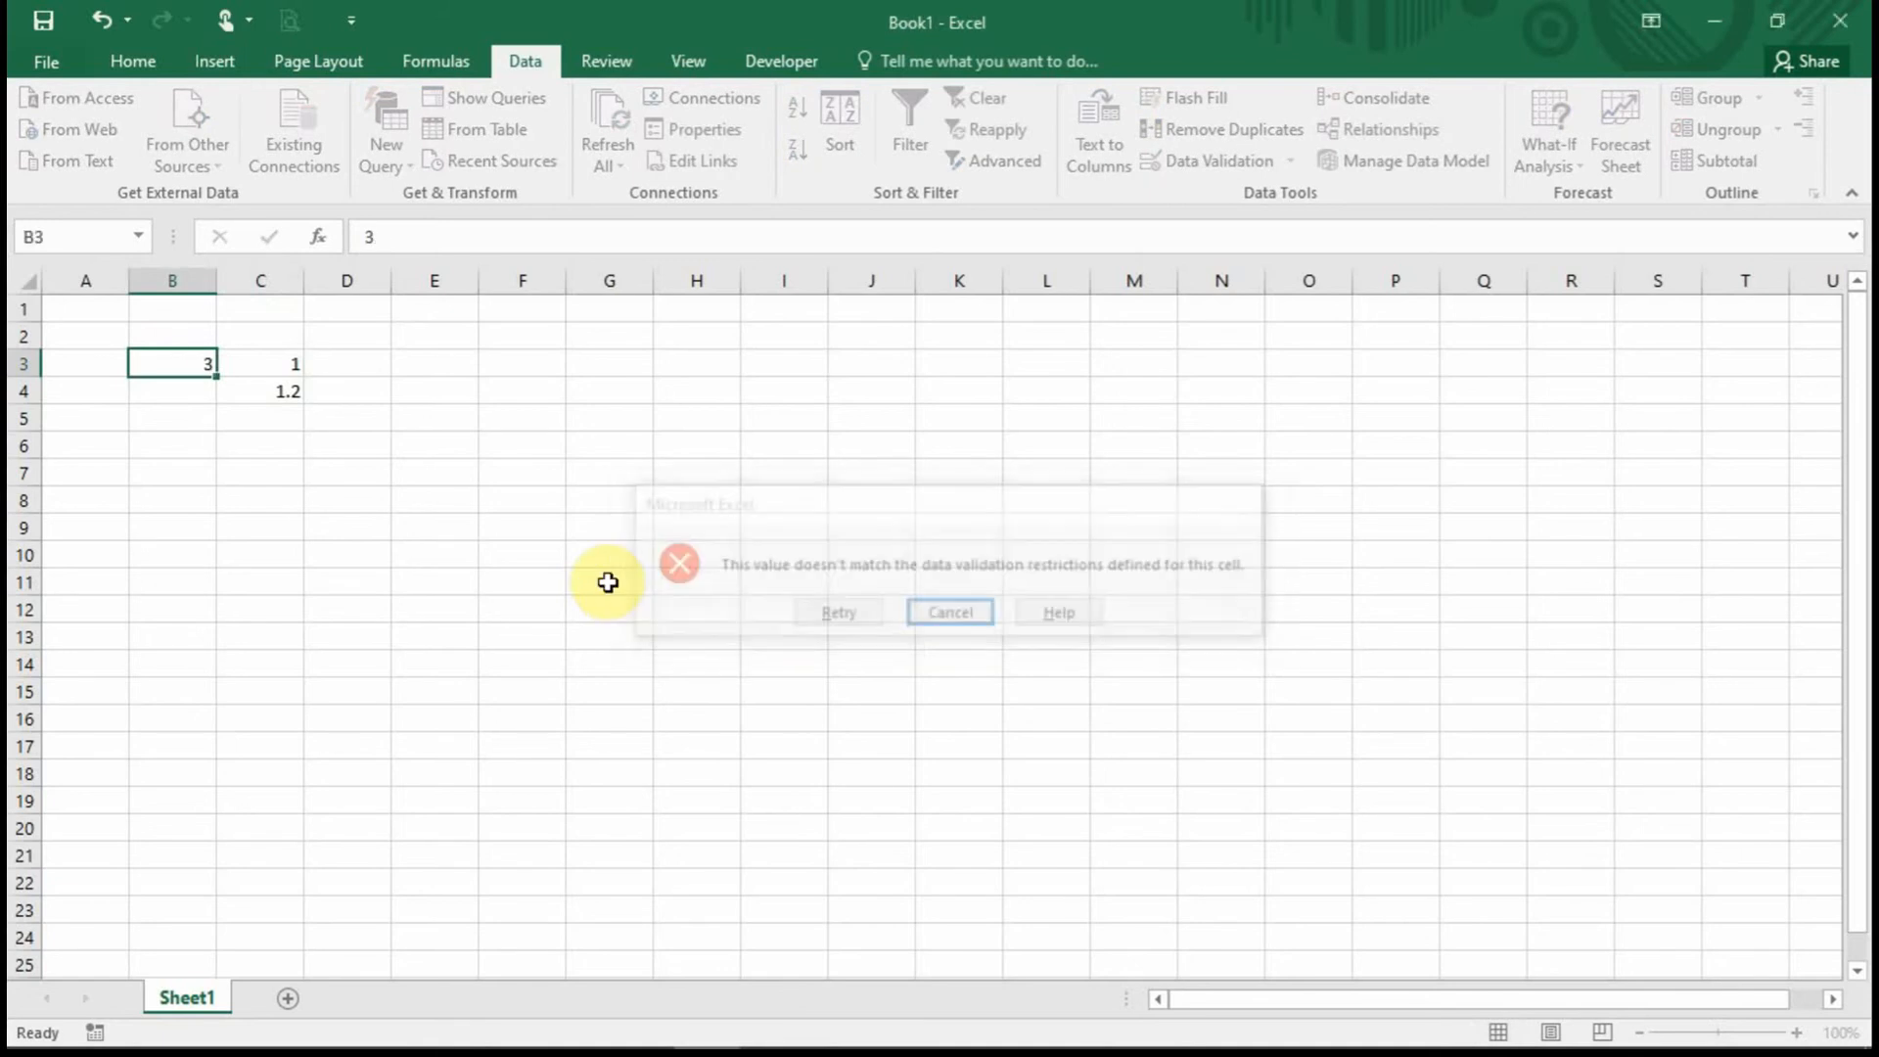
# Try -1 in C2 and cancel the rejected entry.
pyautogui.press('Up')
pyautogui.press('Right')
pyautogui.write('-')
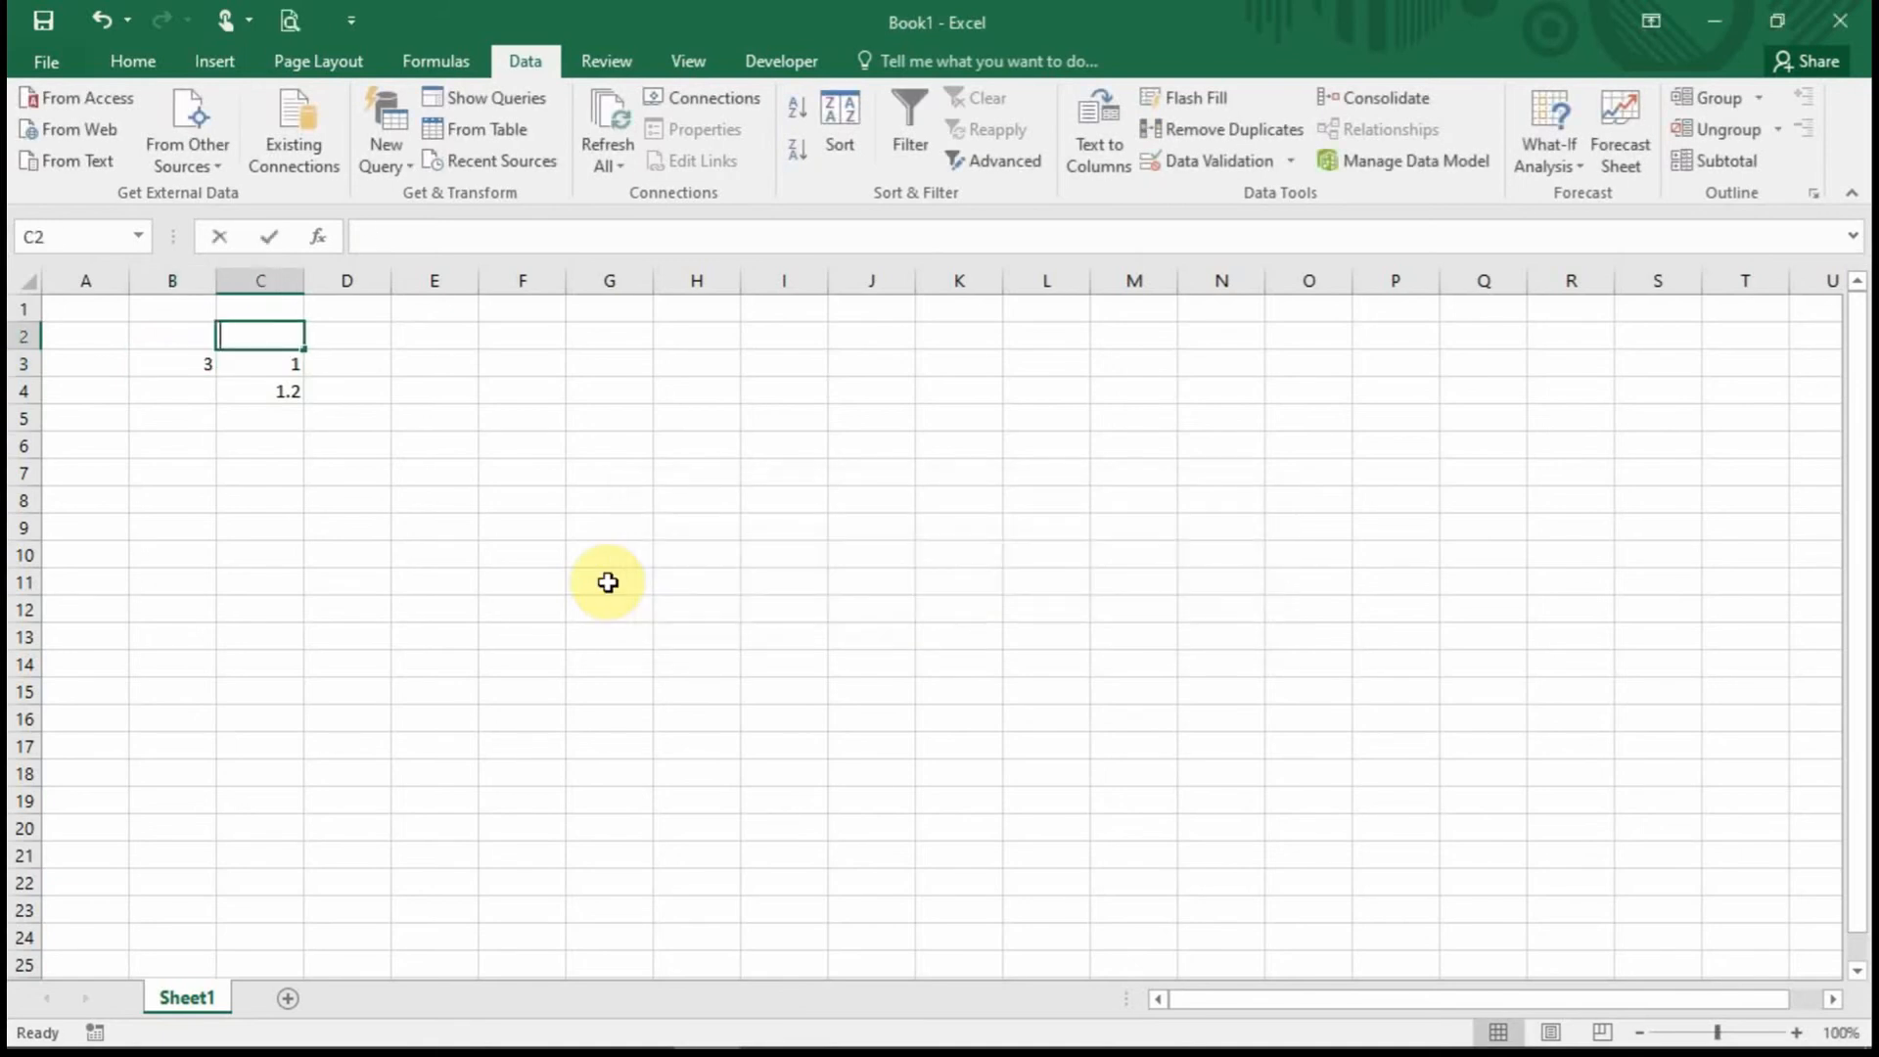
pyautogui.write('1')
pyautogui.press('Return')
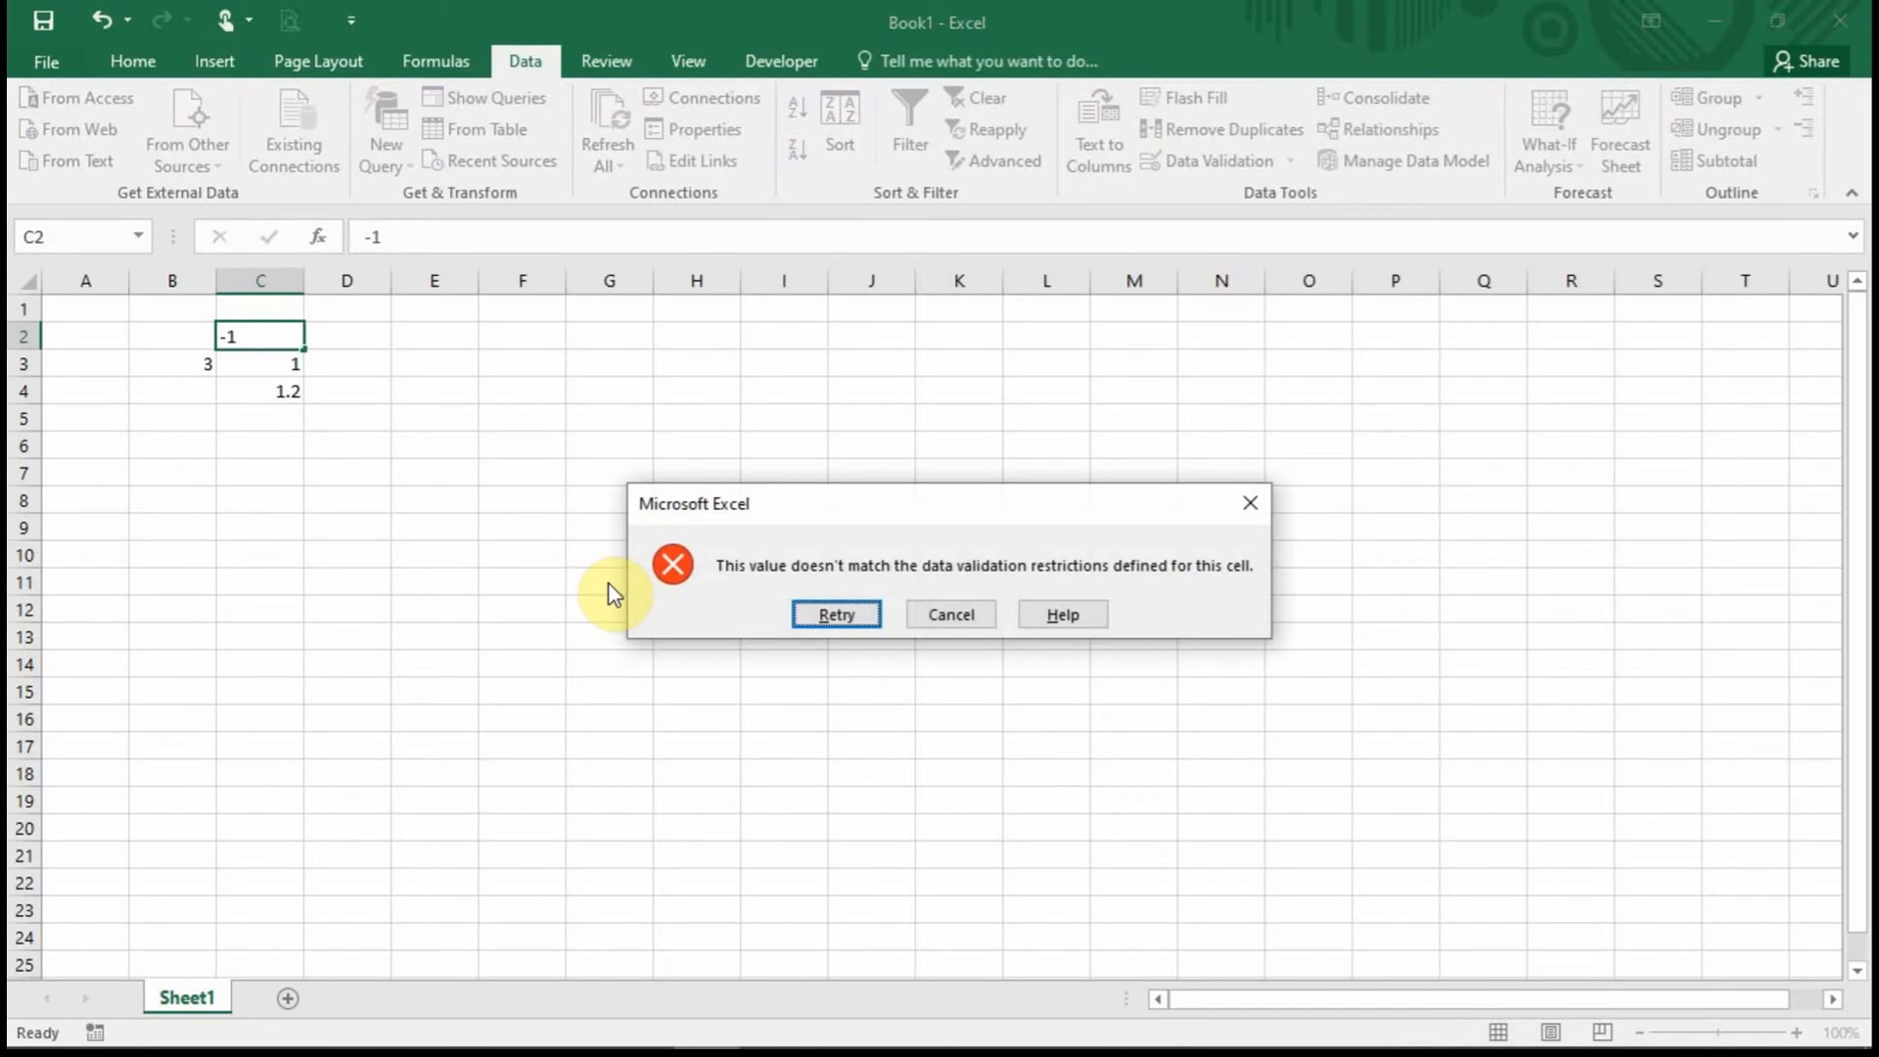
pyautogui.press('Tab')
pyautogui.press('Return')
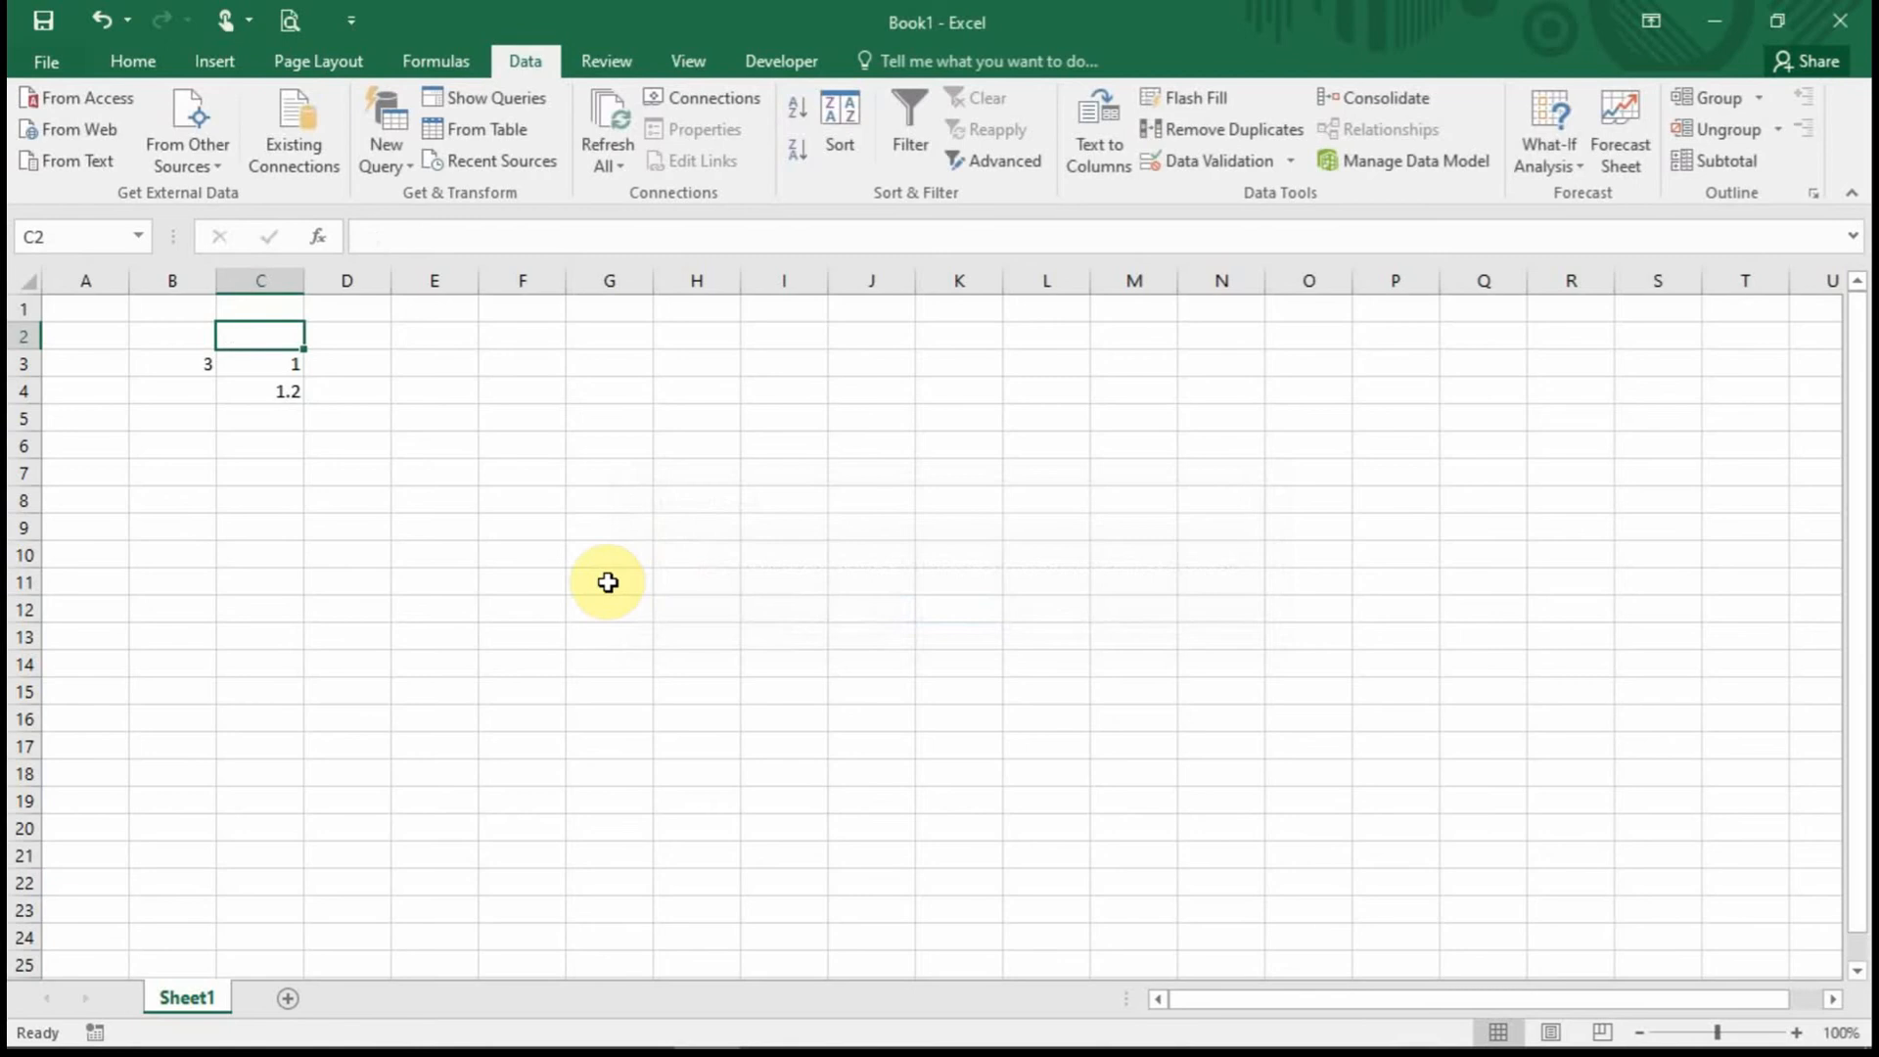
# Select column D and set its validation to Date with the between comparison.
pyautogui.click(363, 303)
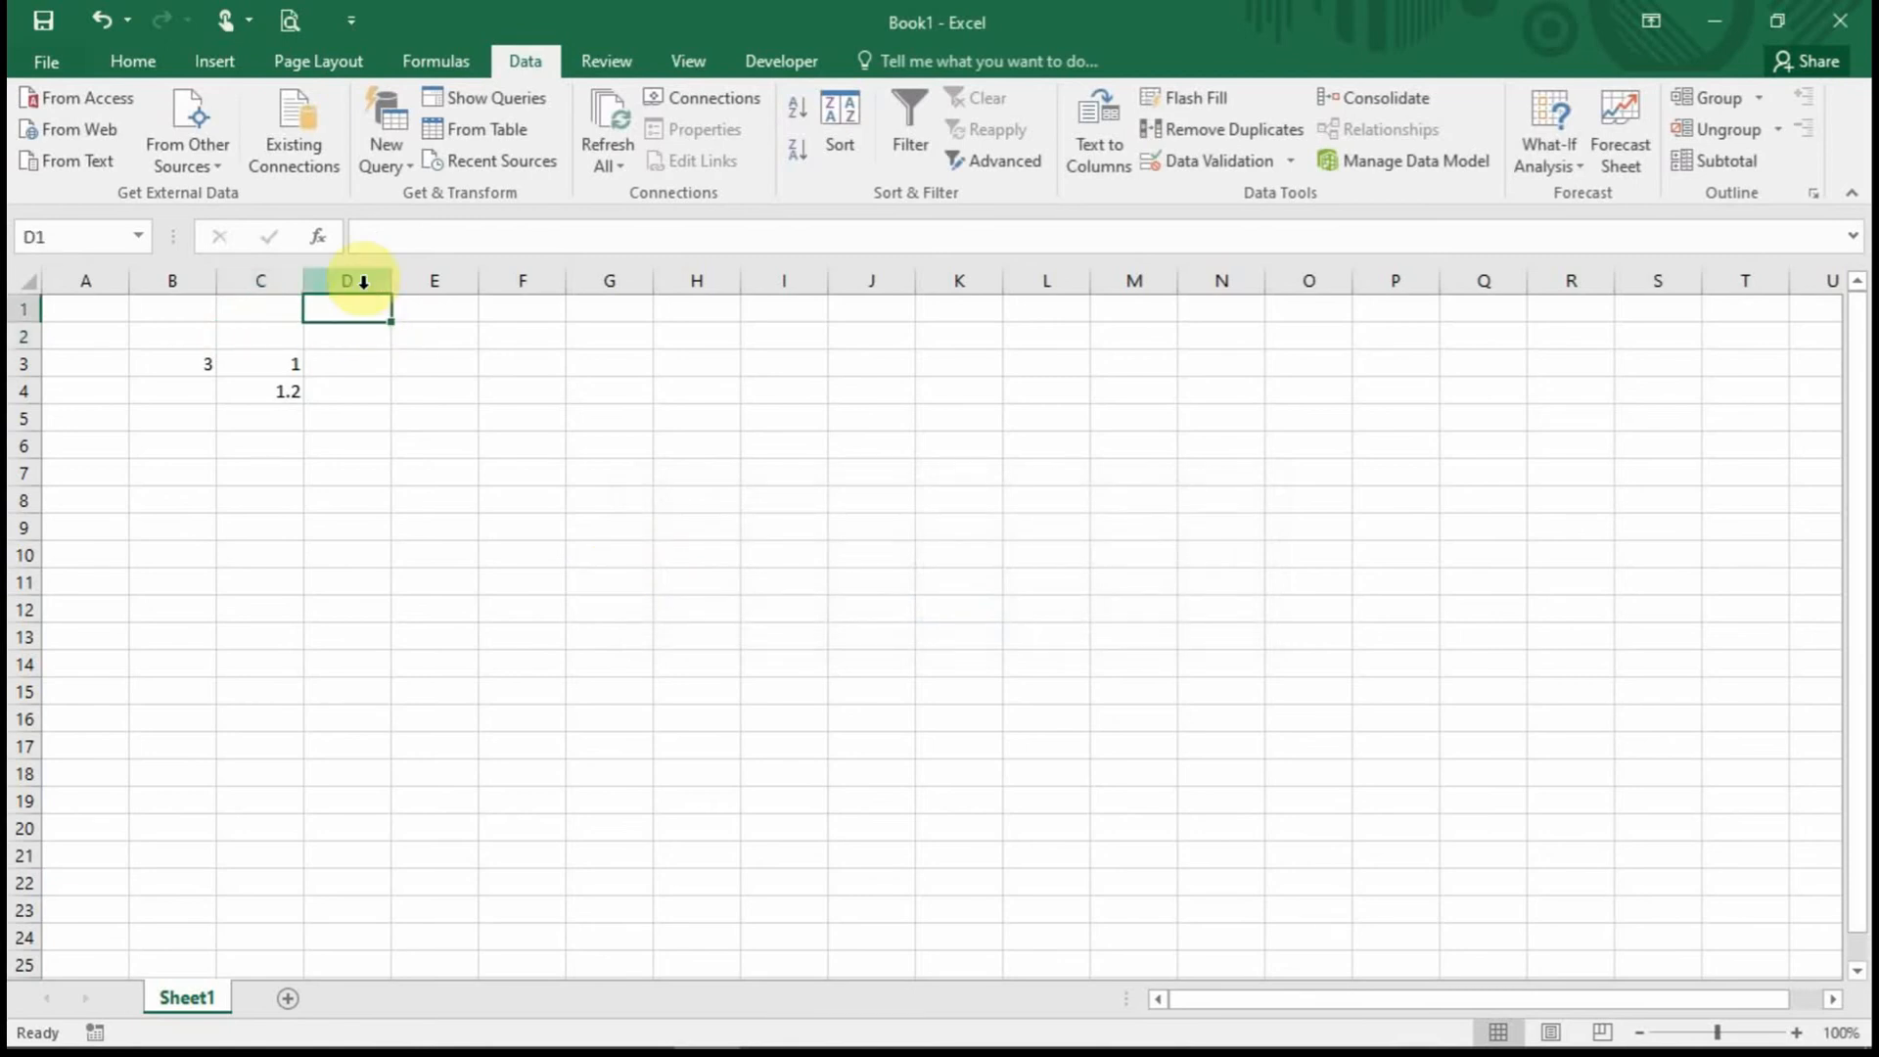
pyautogui.click(363, 282)
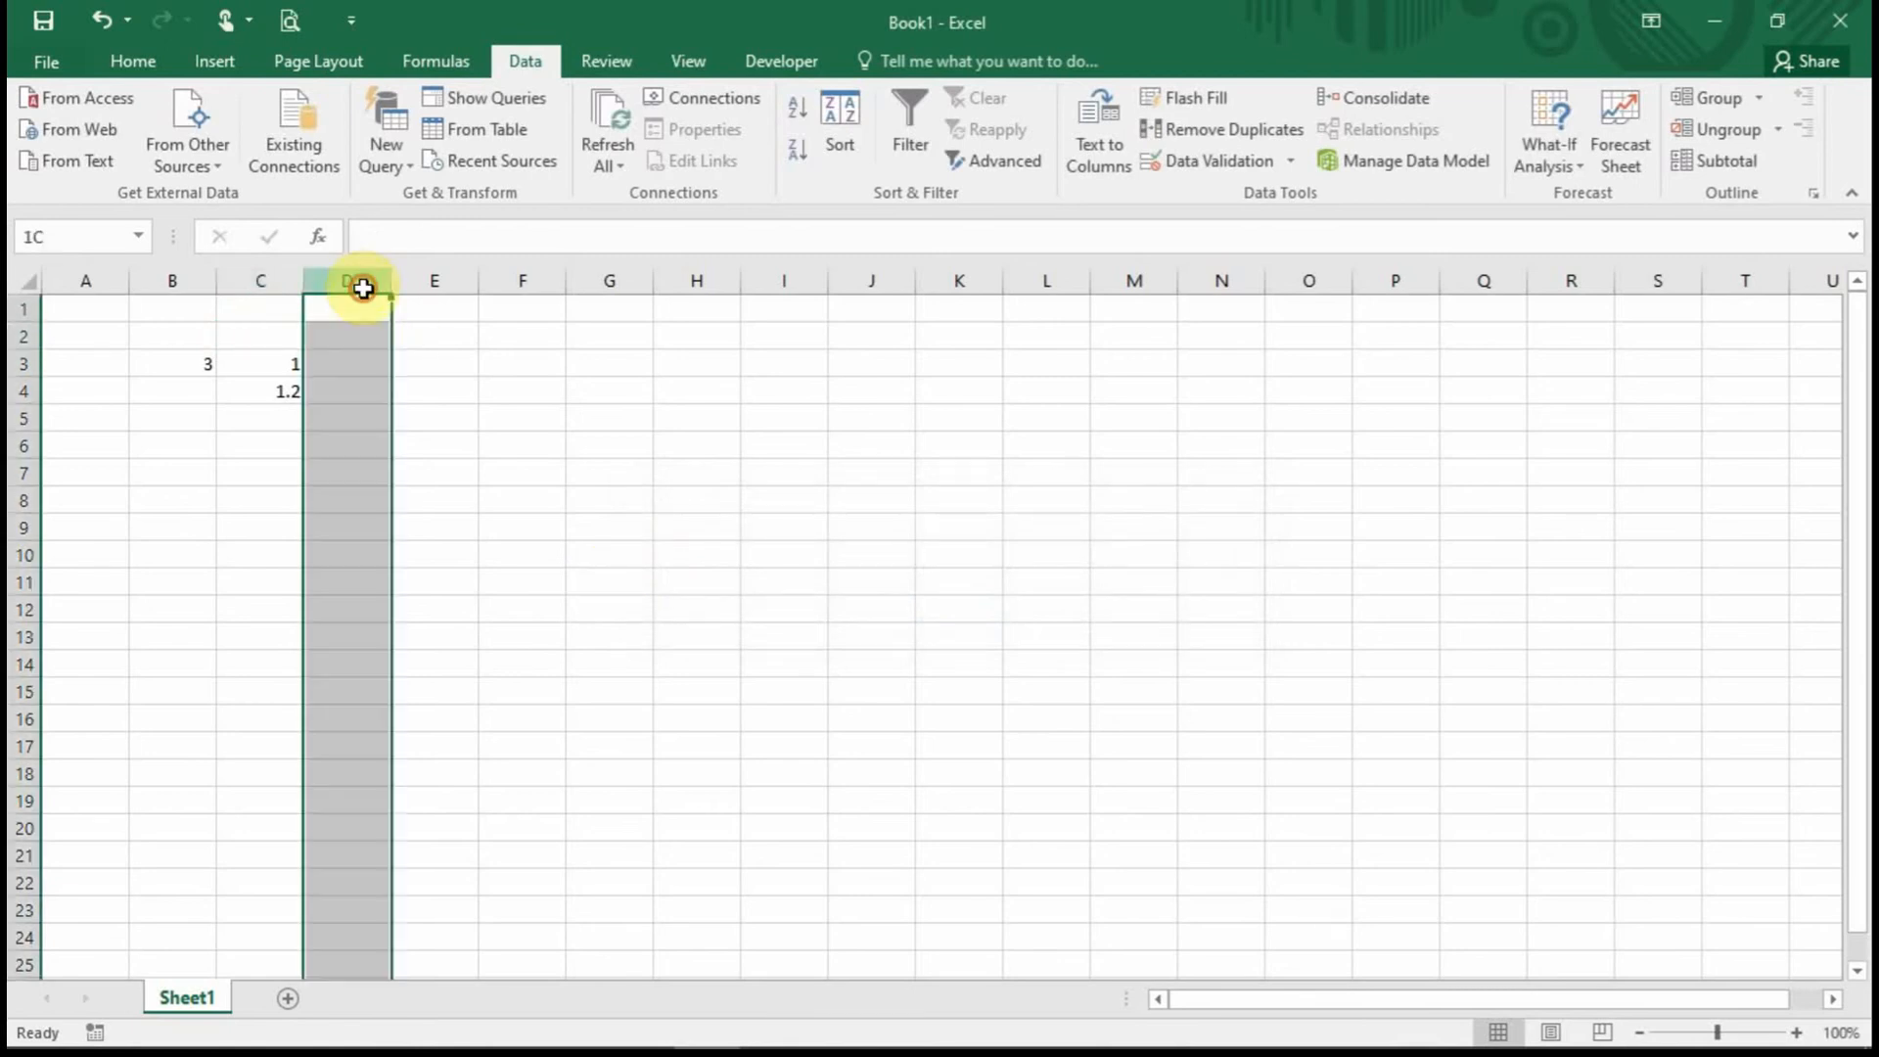
pyautogui.click(1229, 160)
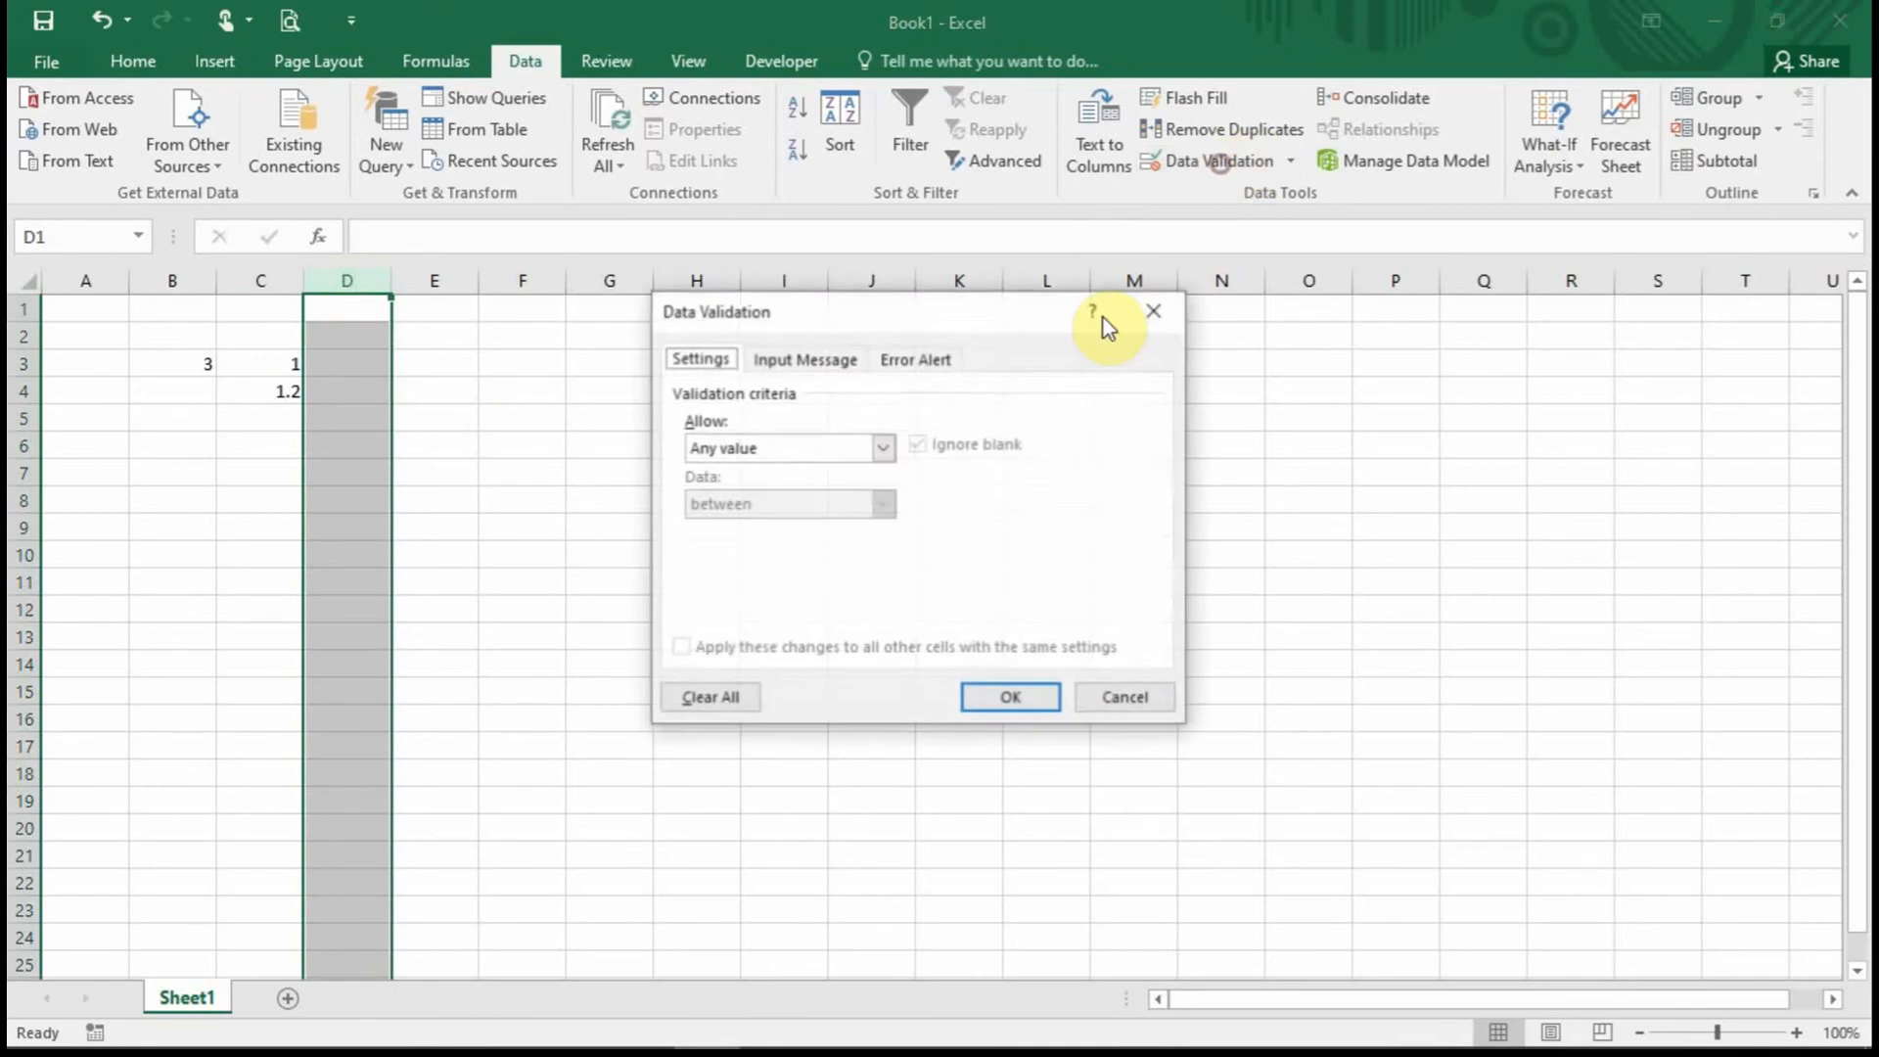
pyautogui.click(883, 448)
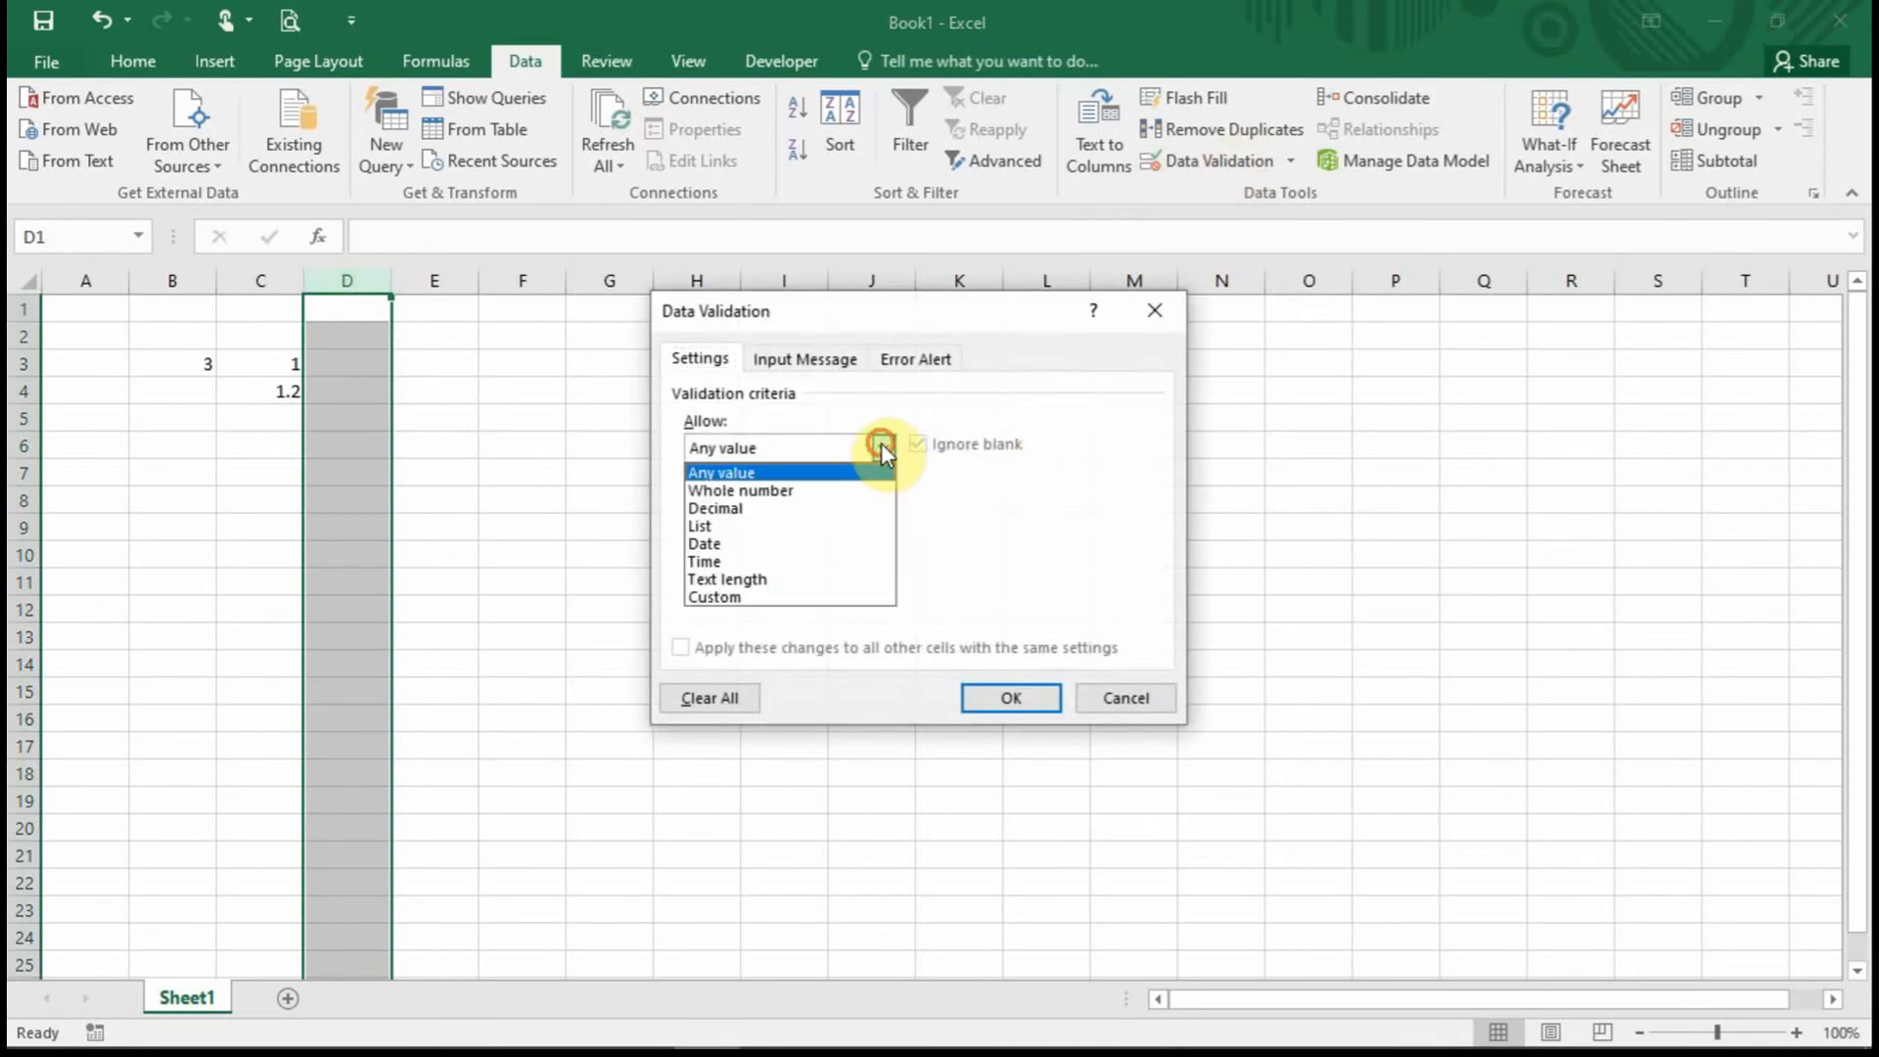
pyautogui.click(770, 544)
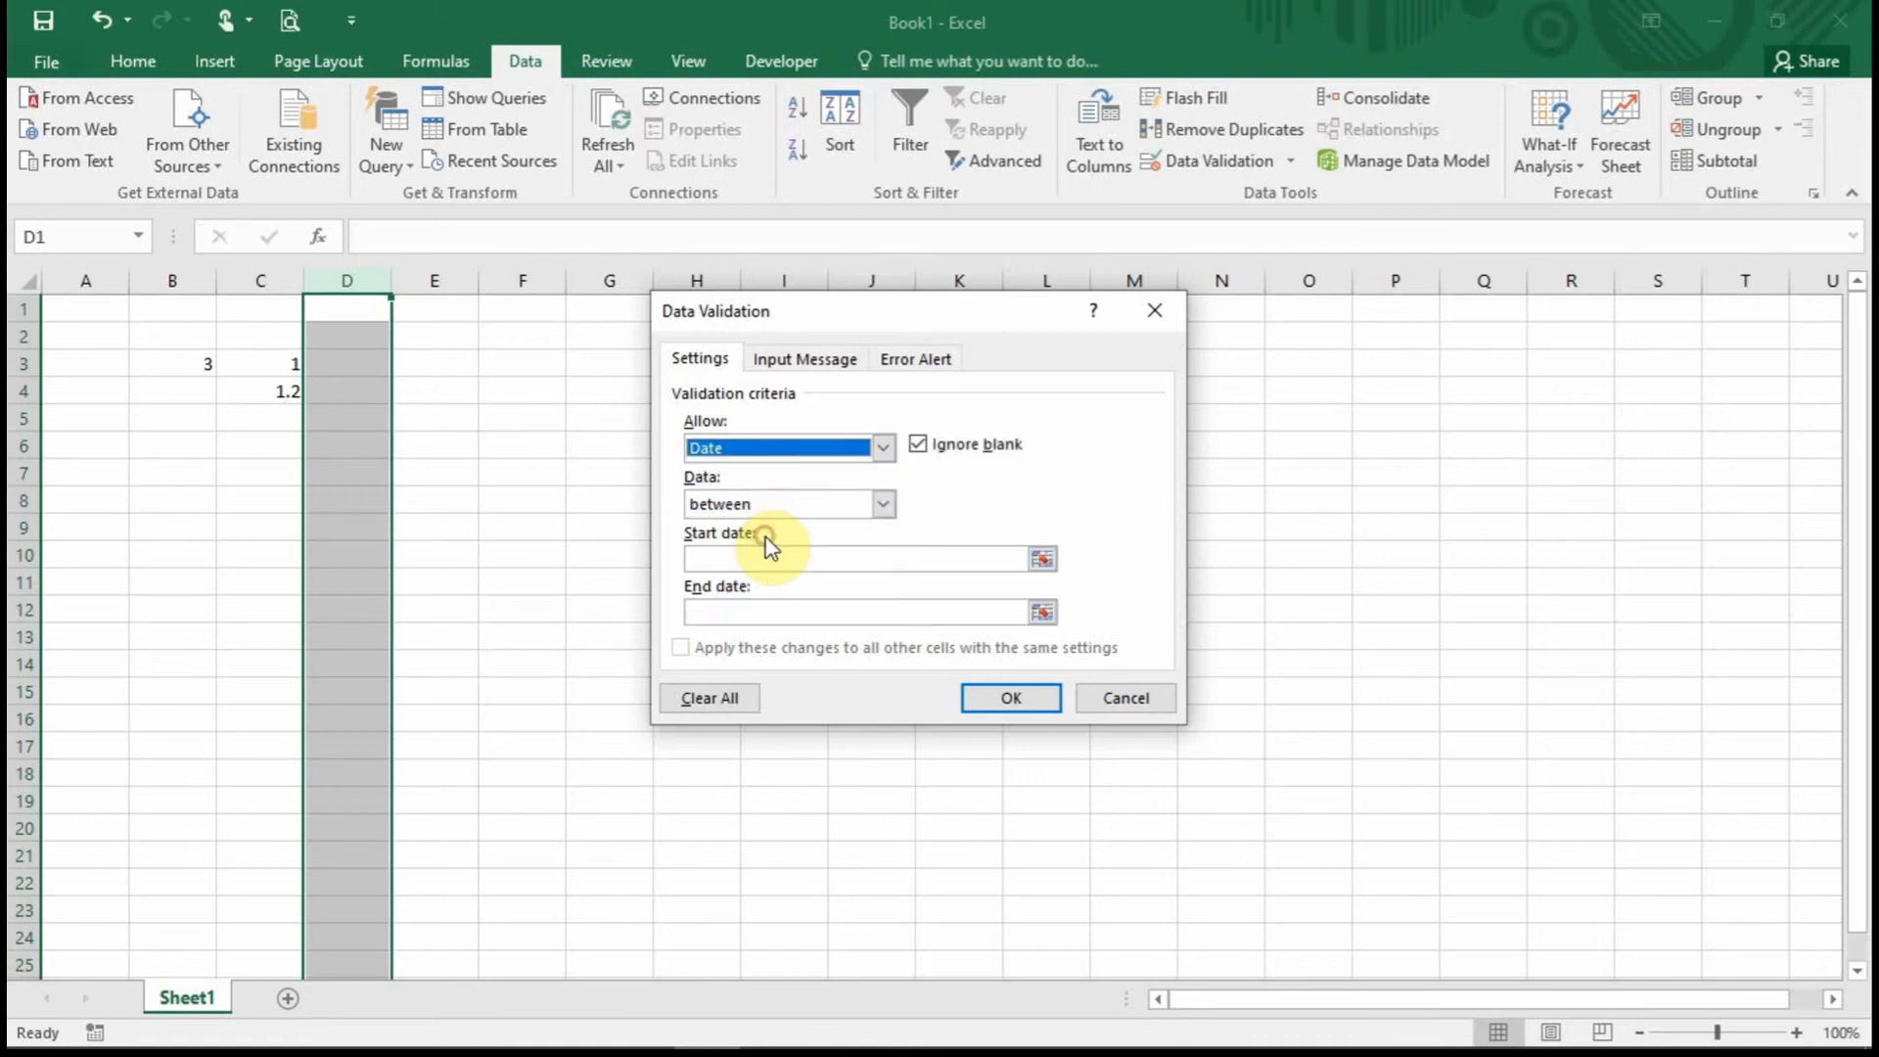
pyautogui.click(884, 505)
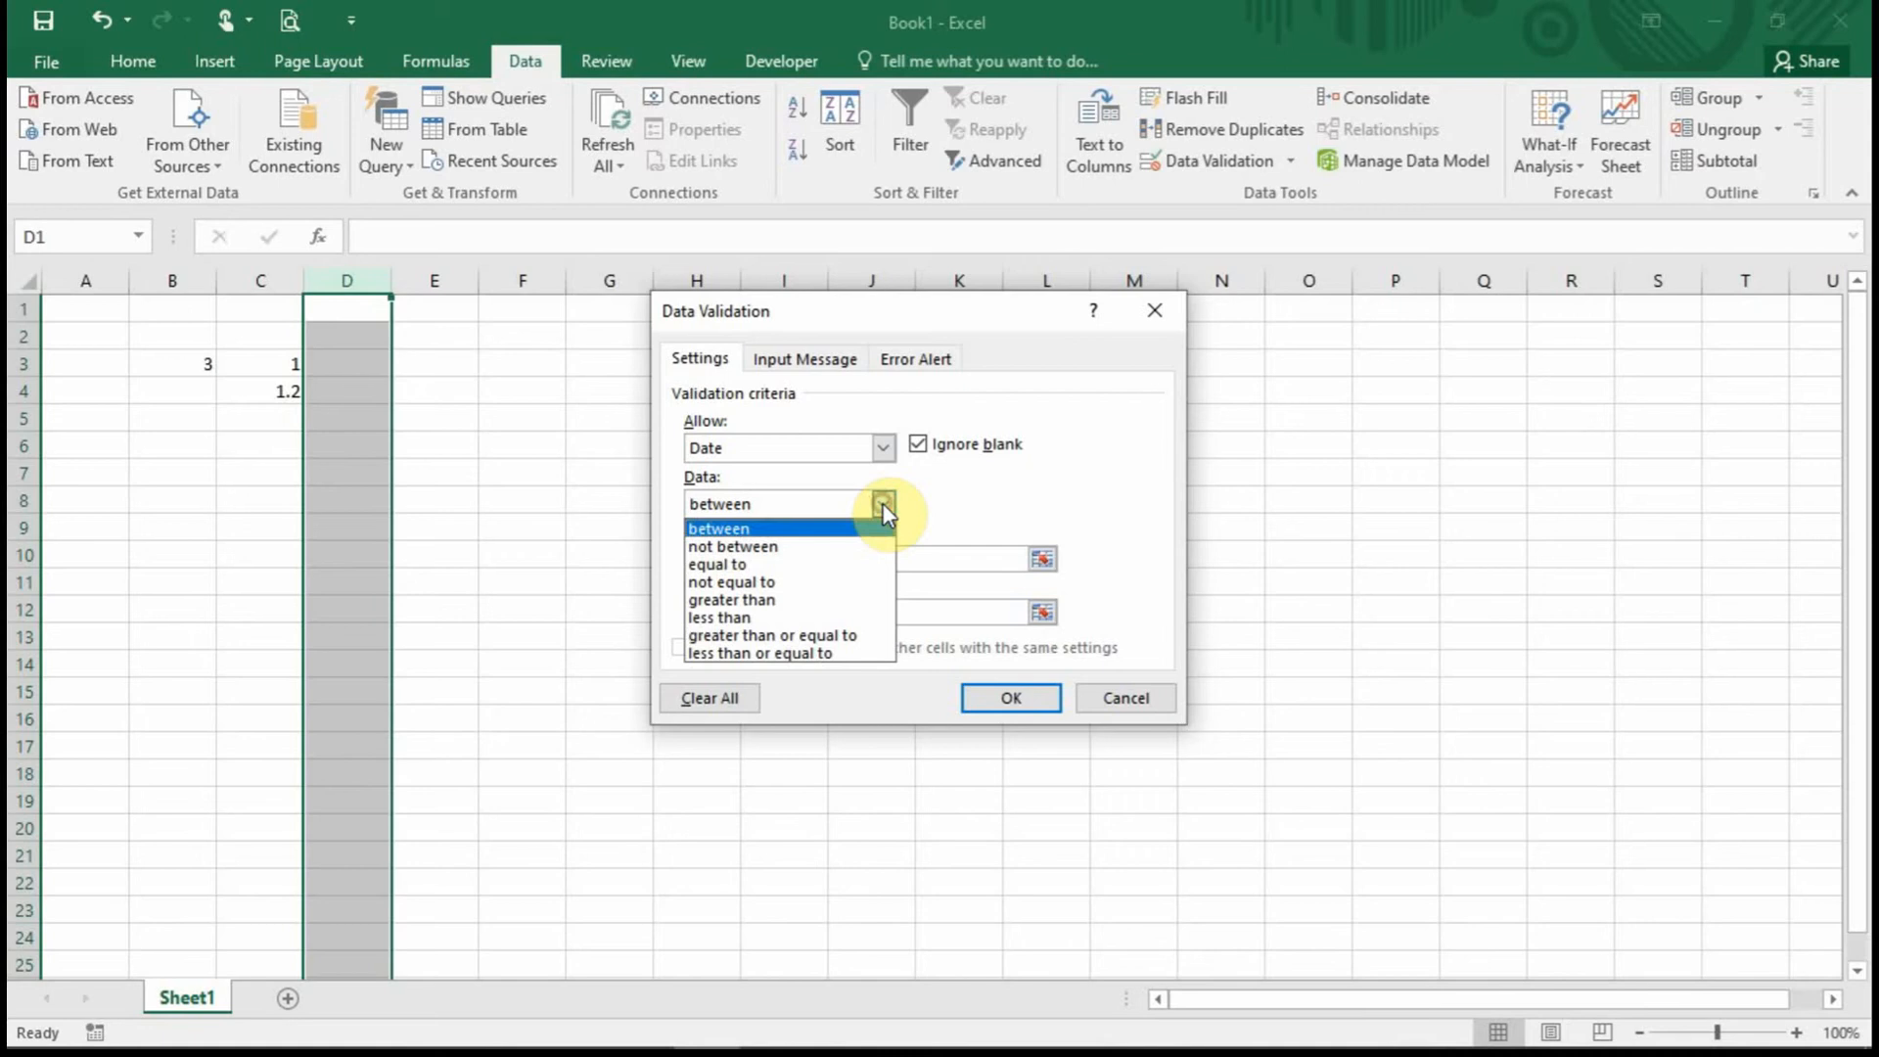
pyautogui.click(754, 531)
# Set the start date to =A1 and the end date to =A2, and confirm.
pyautogui.click(1043, 559)
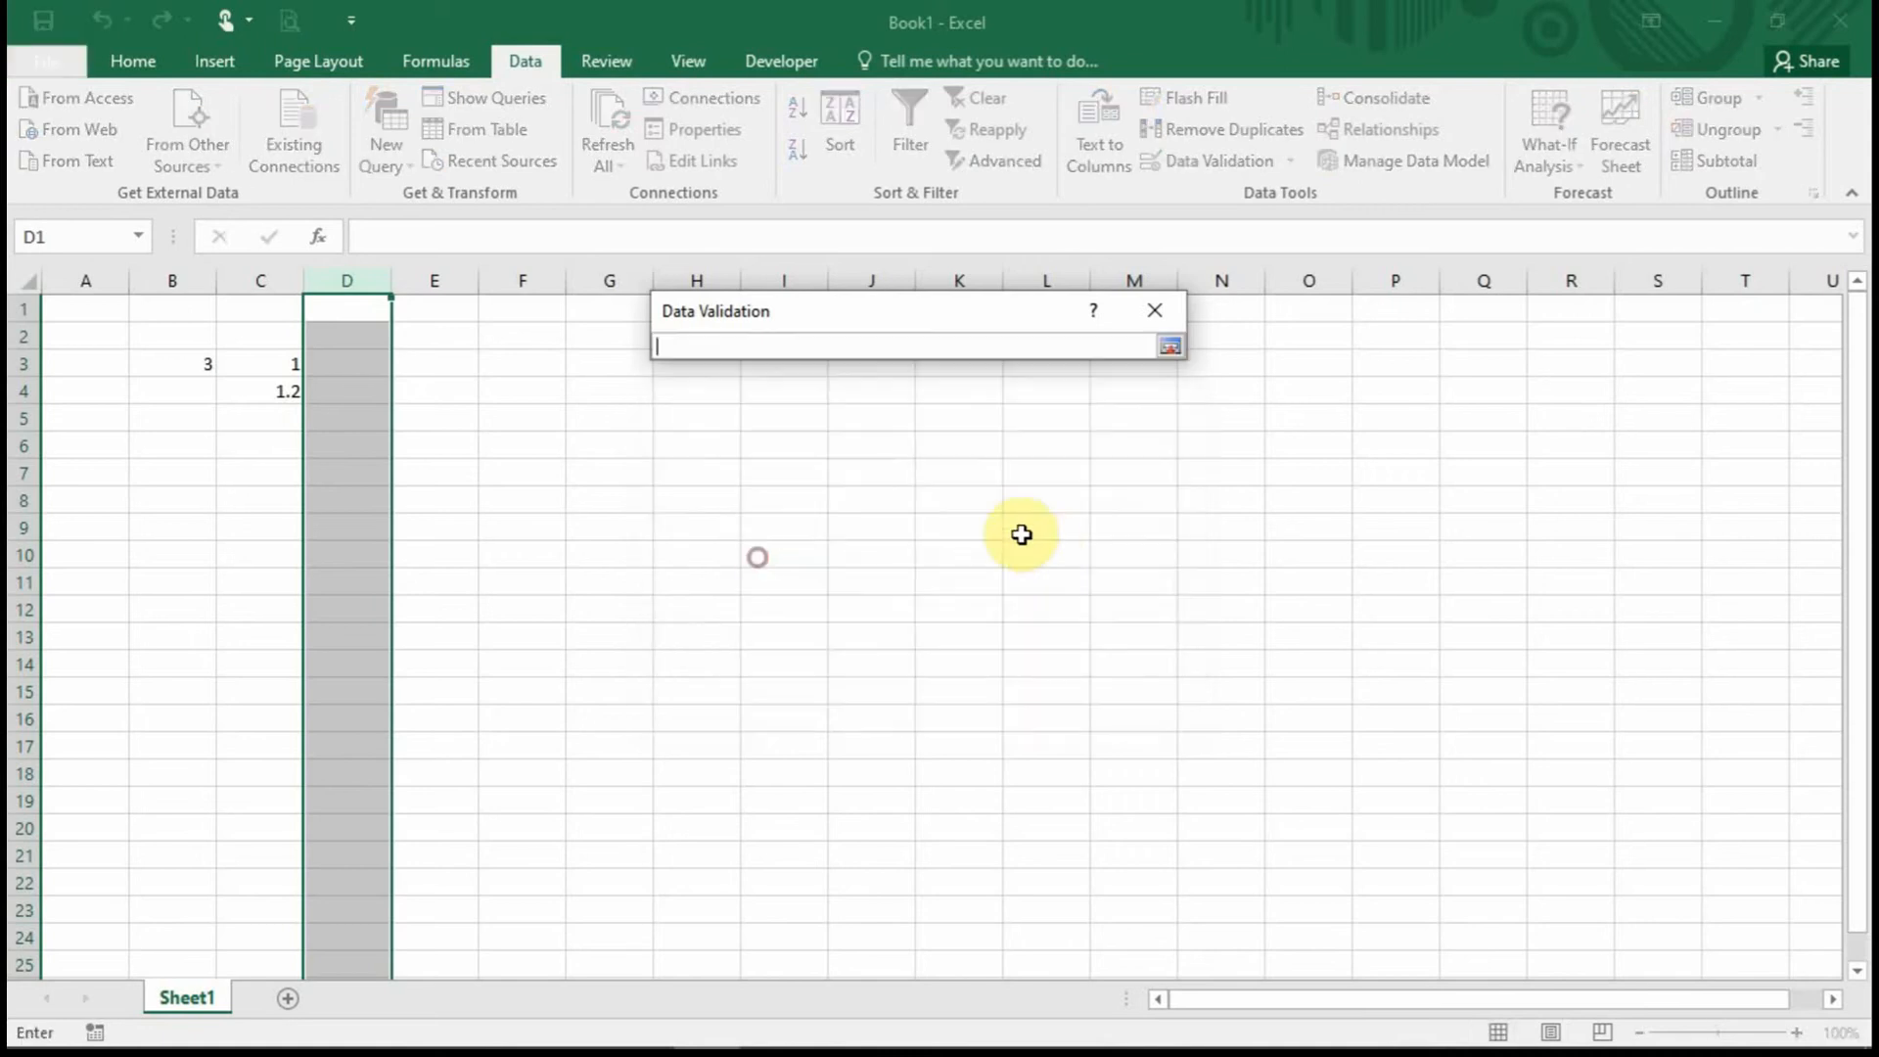
pyautogui.click(76, 307)
pyautogui.click(1171, 349)
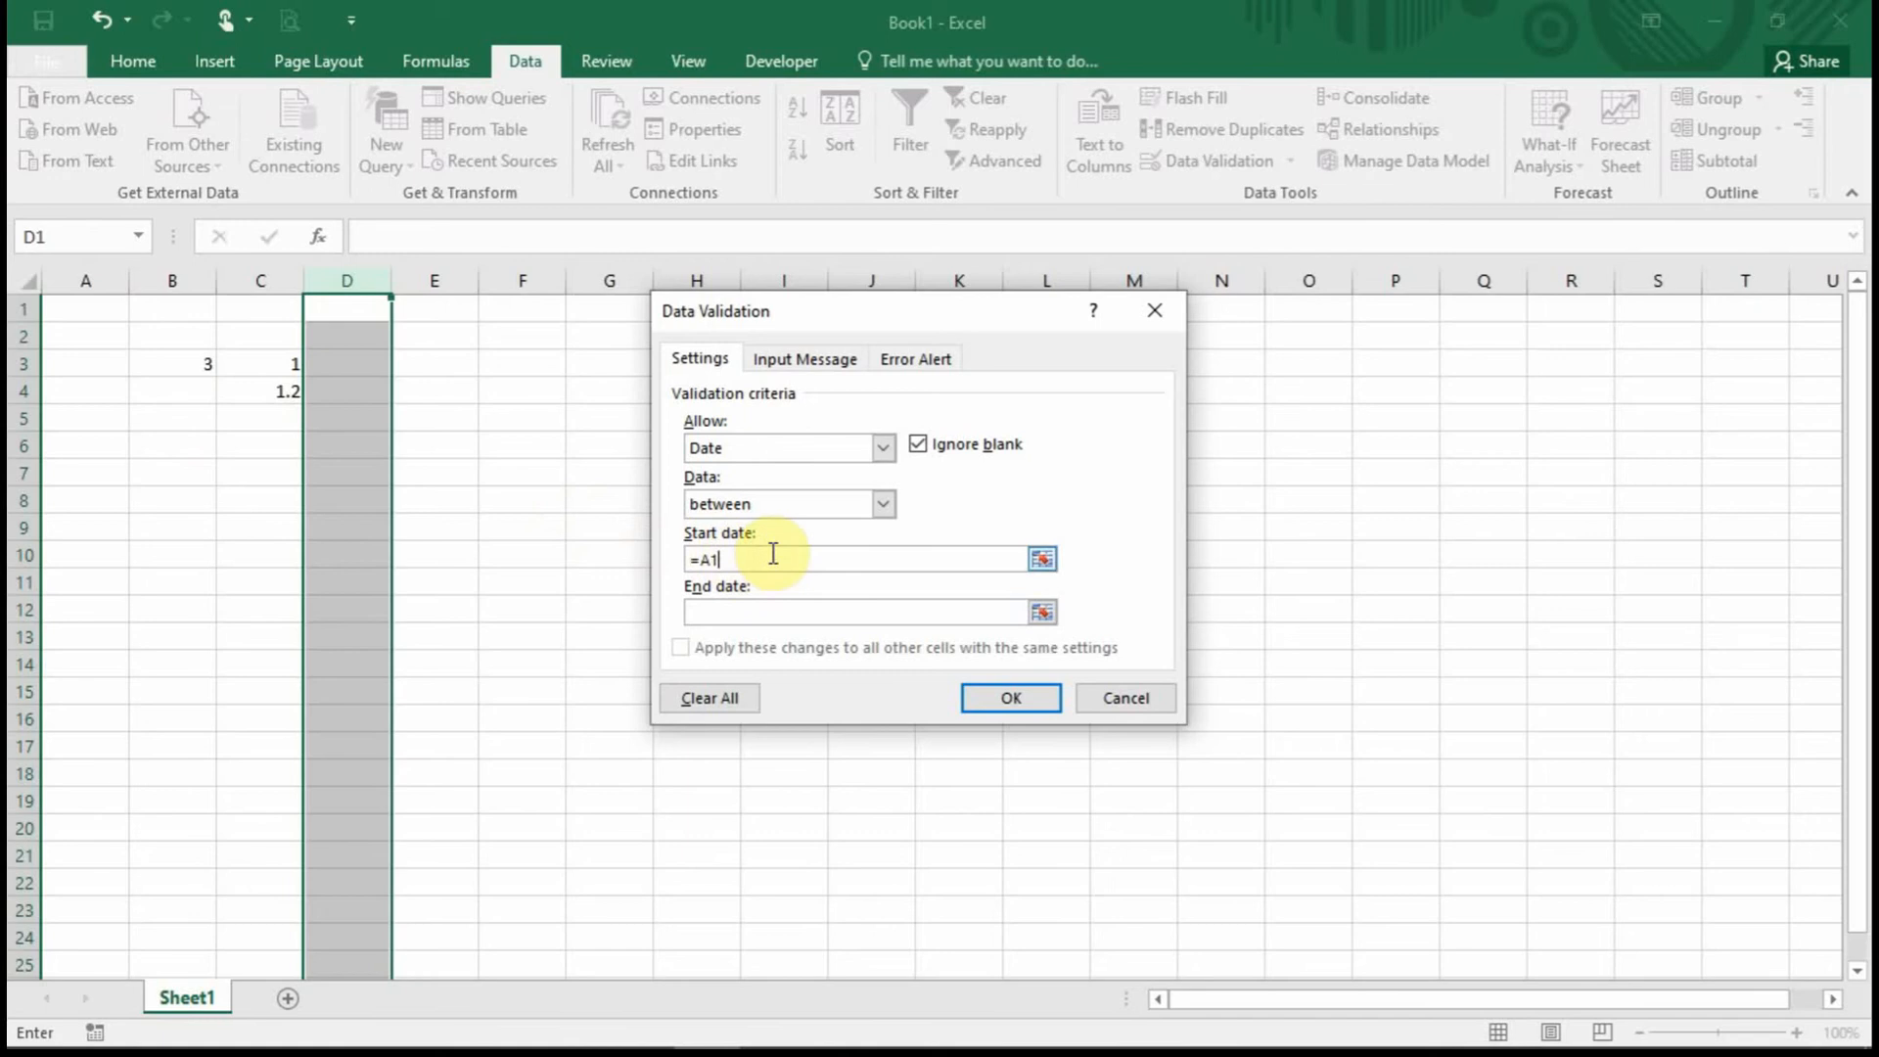
pyautogui.click(766, 613)
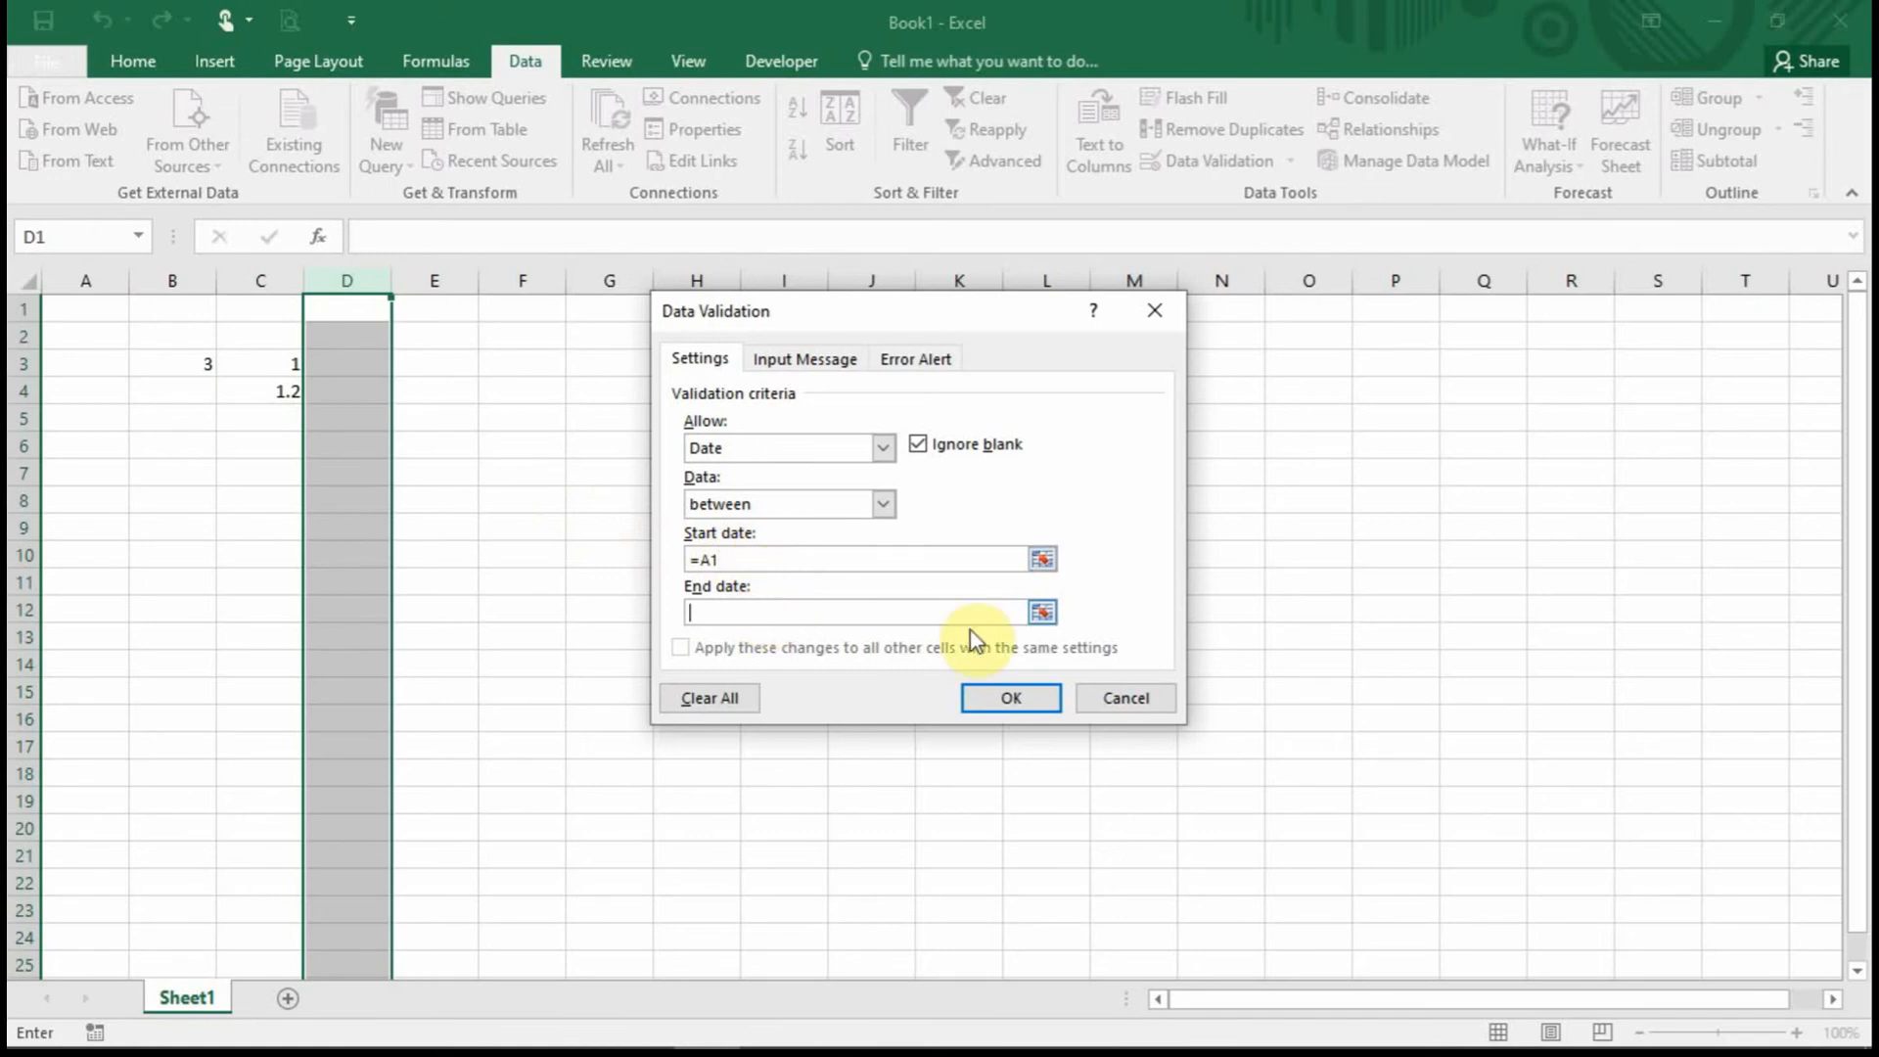
pyautogui.click(1041, 612)
pyautogui.click(86, 335)
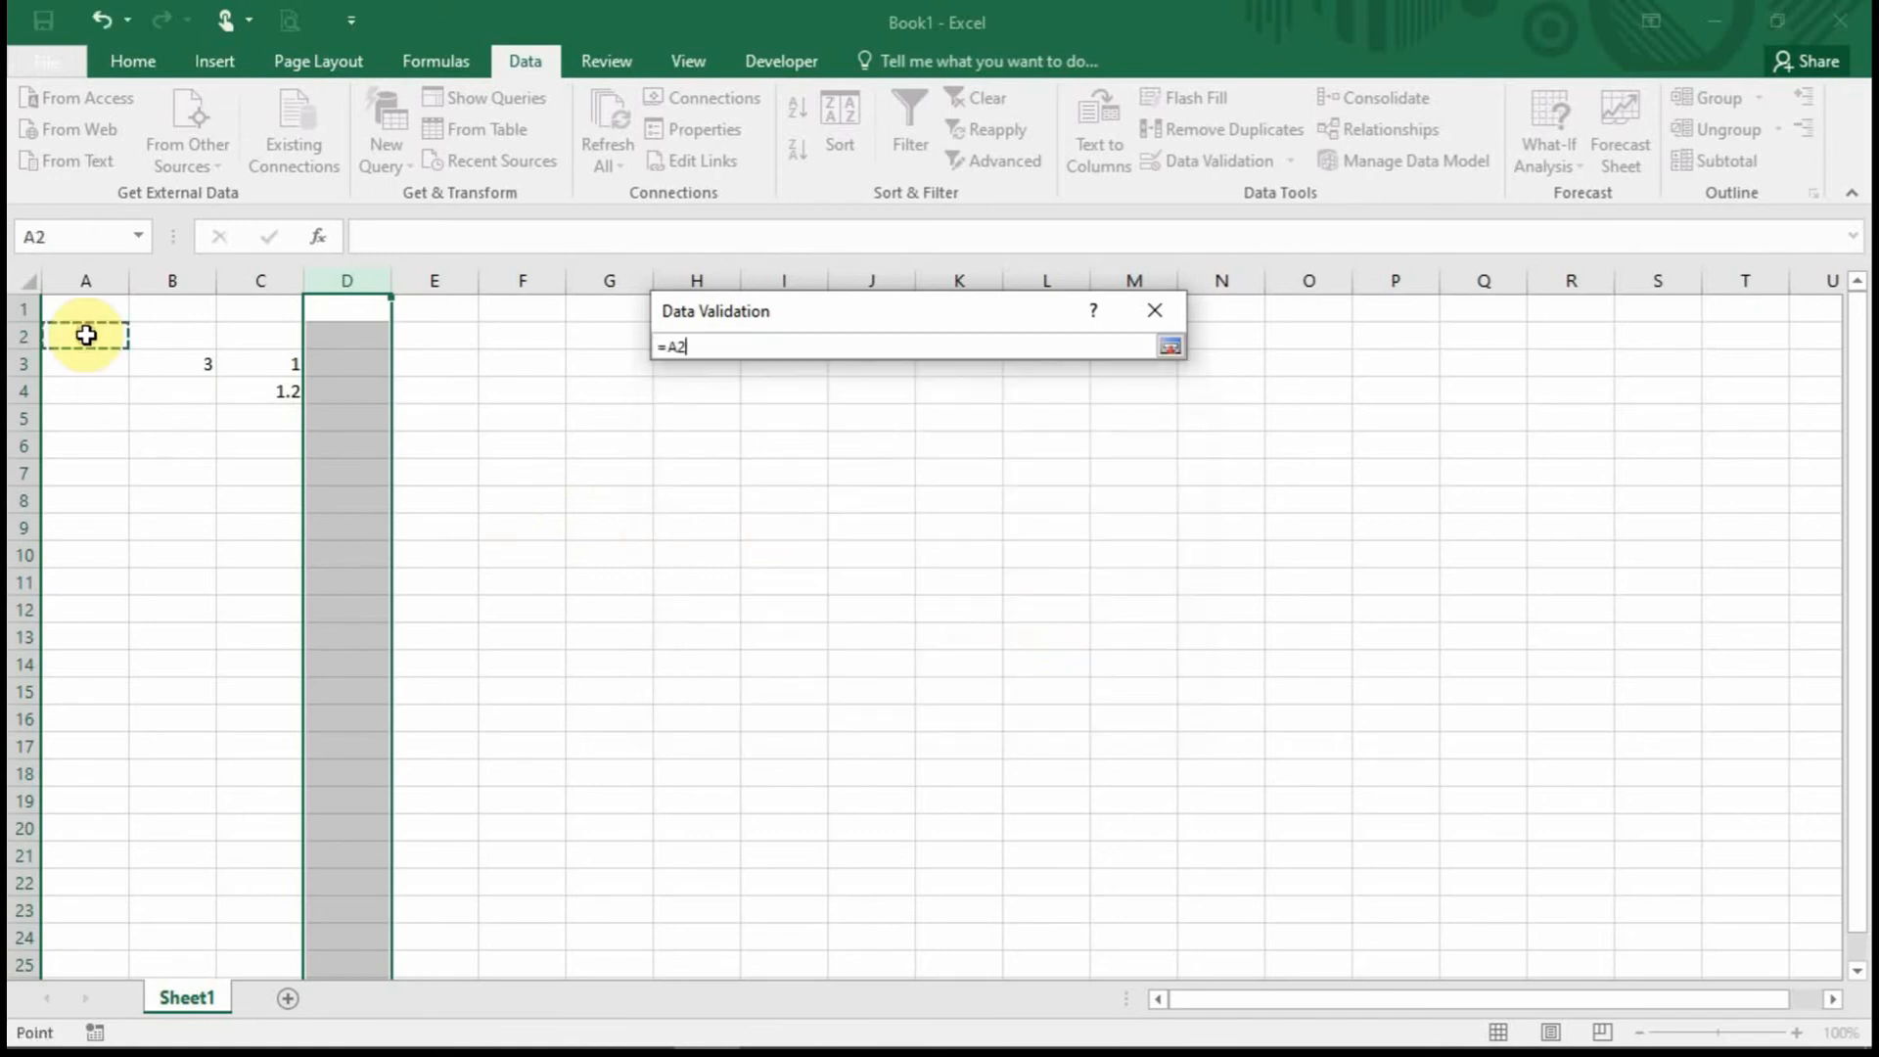
pyautogui.click(1171, 348)
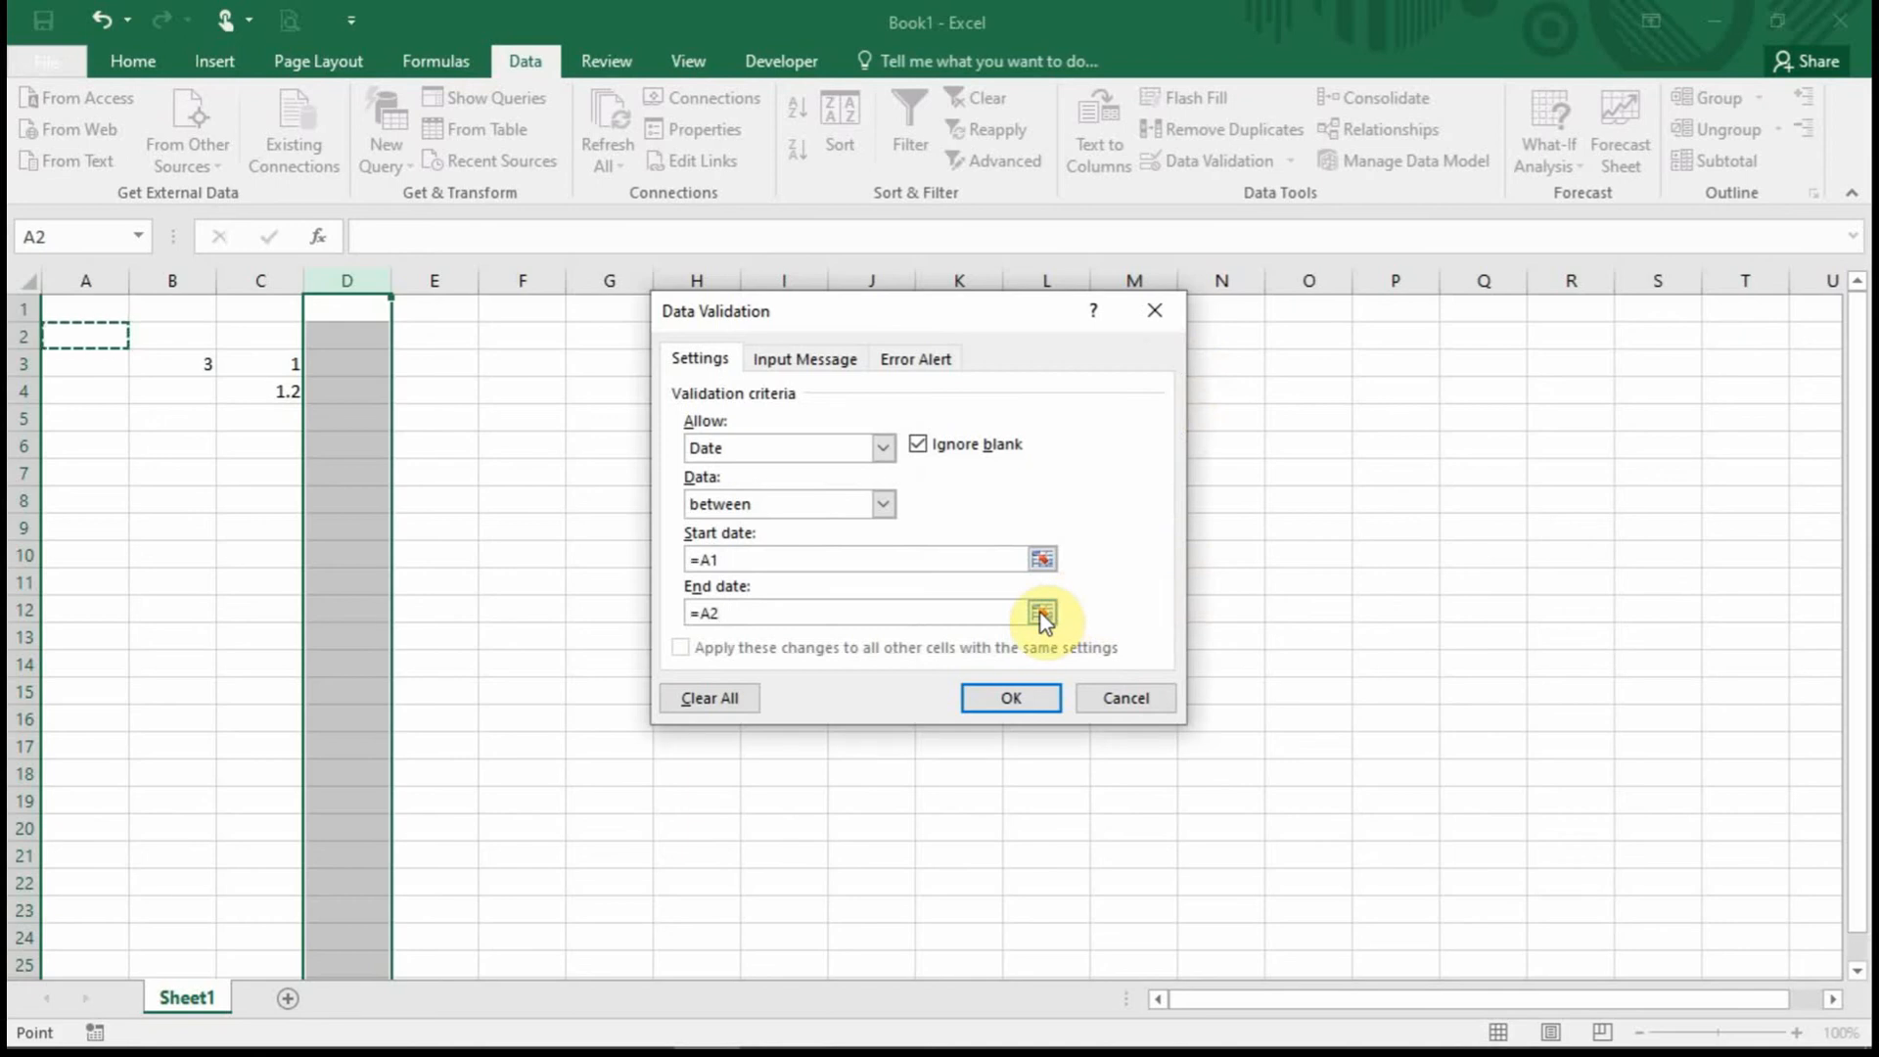
pyautogui.click(1039, 697)
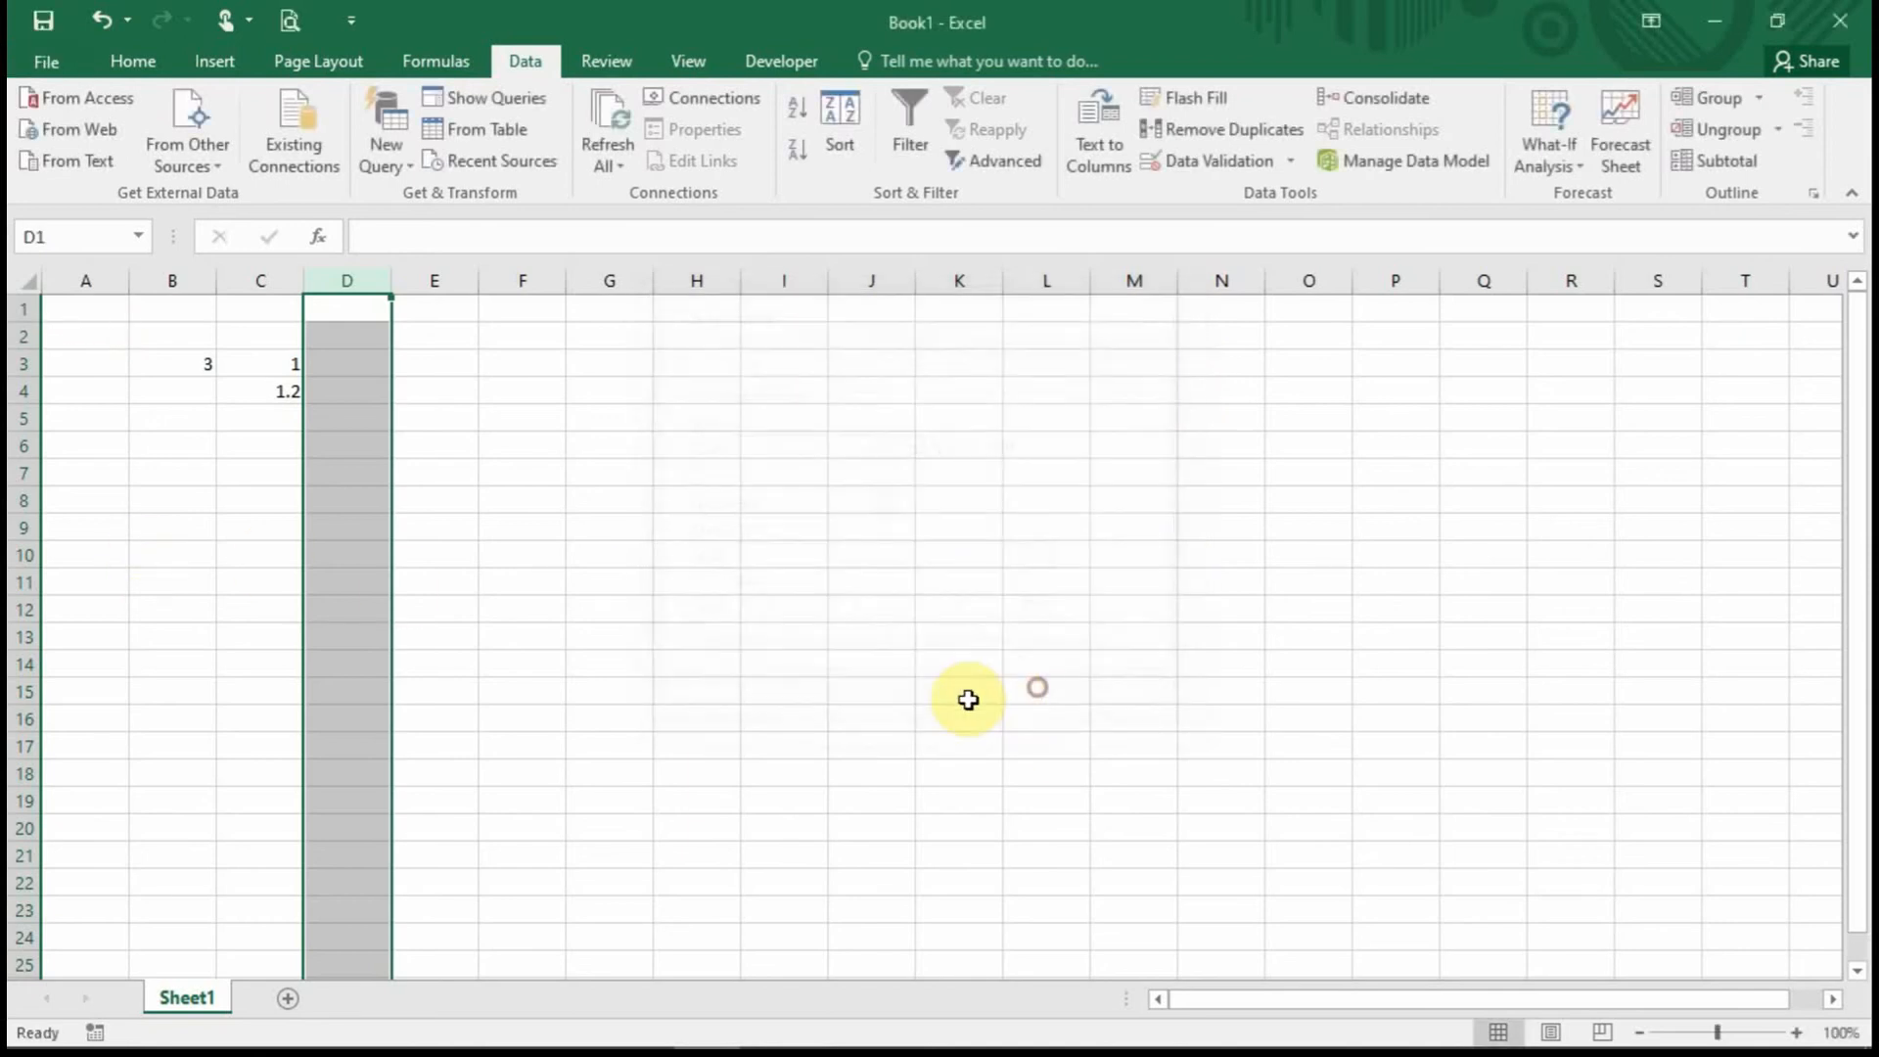
# Enter the limits 1-04-2020 in A1 and 30-6-2020 in A2.
pyautogui.click(93, 308)
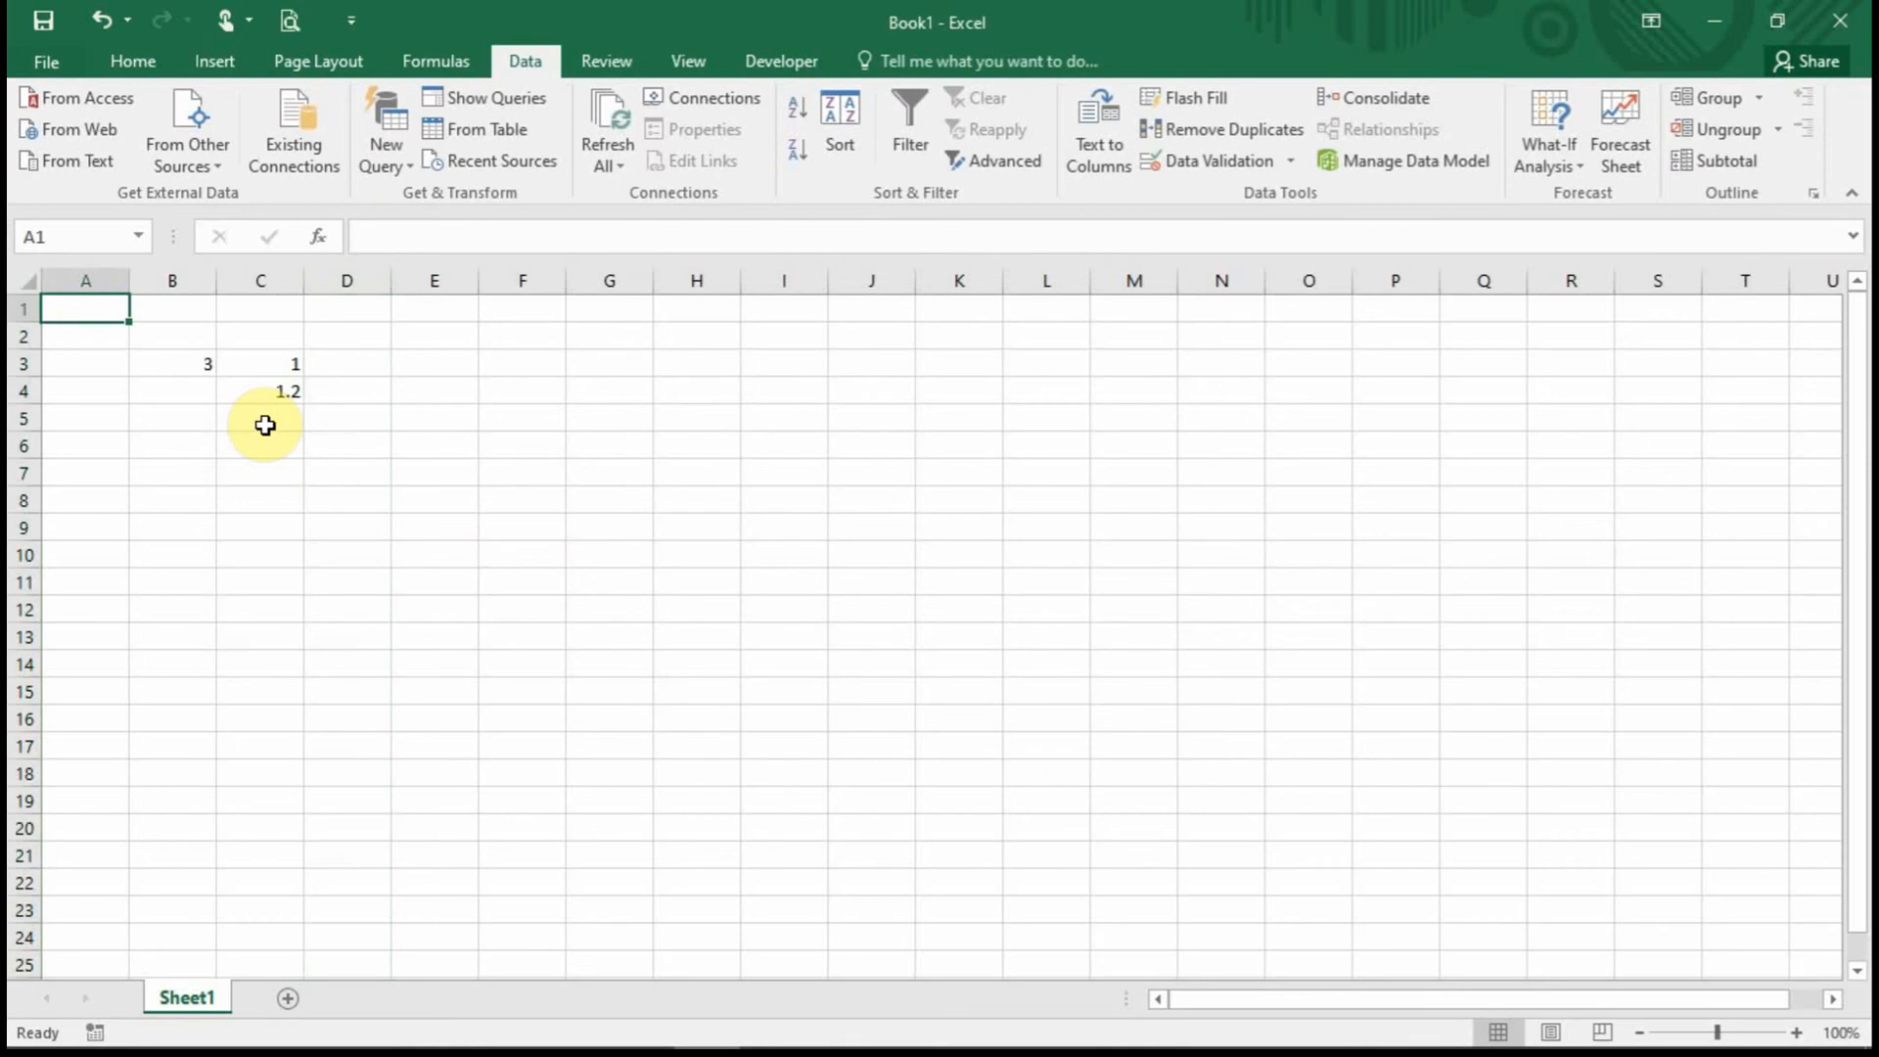
pyautogui.write('1-04-2020')
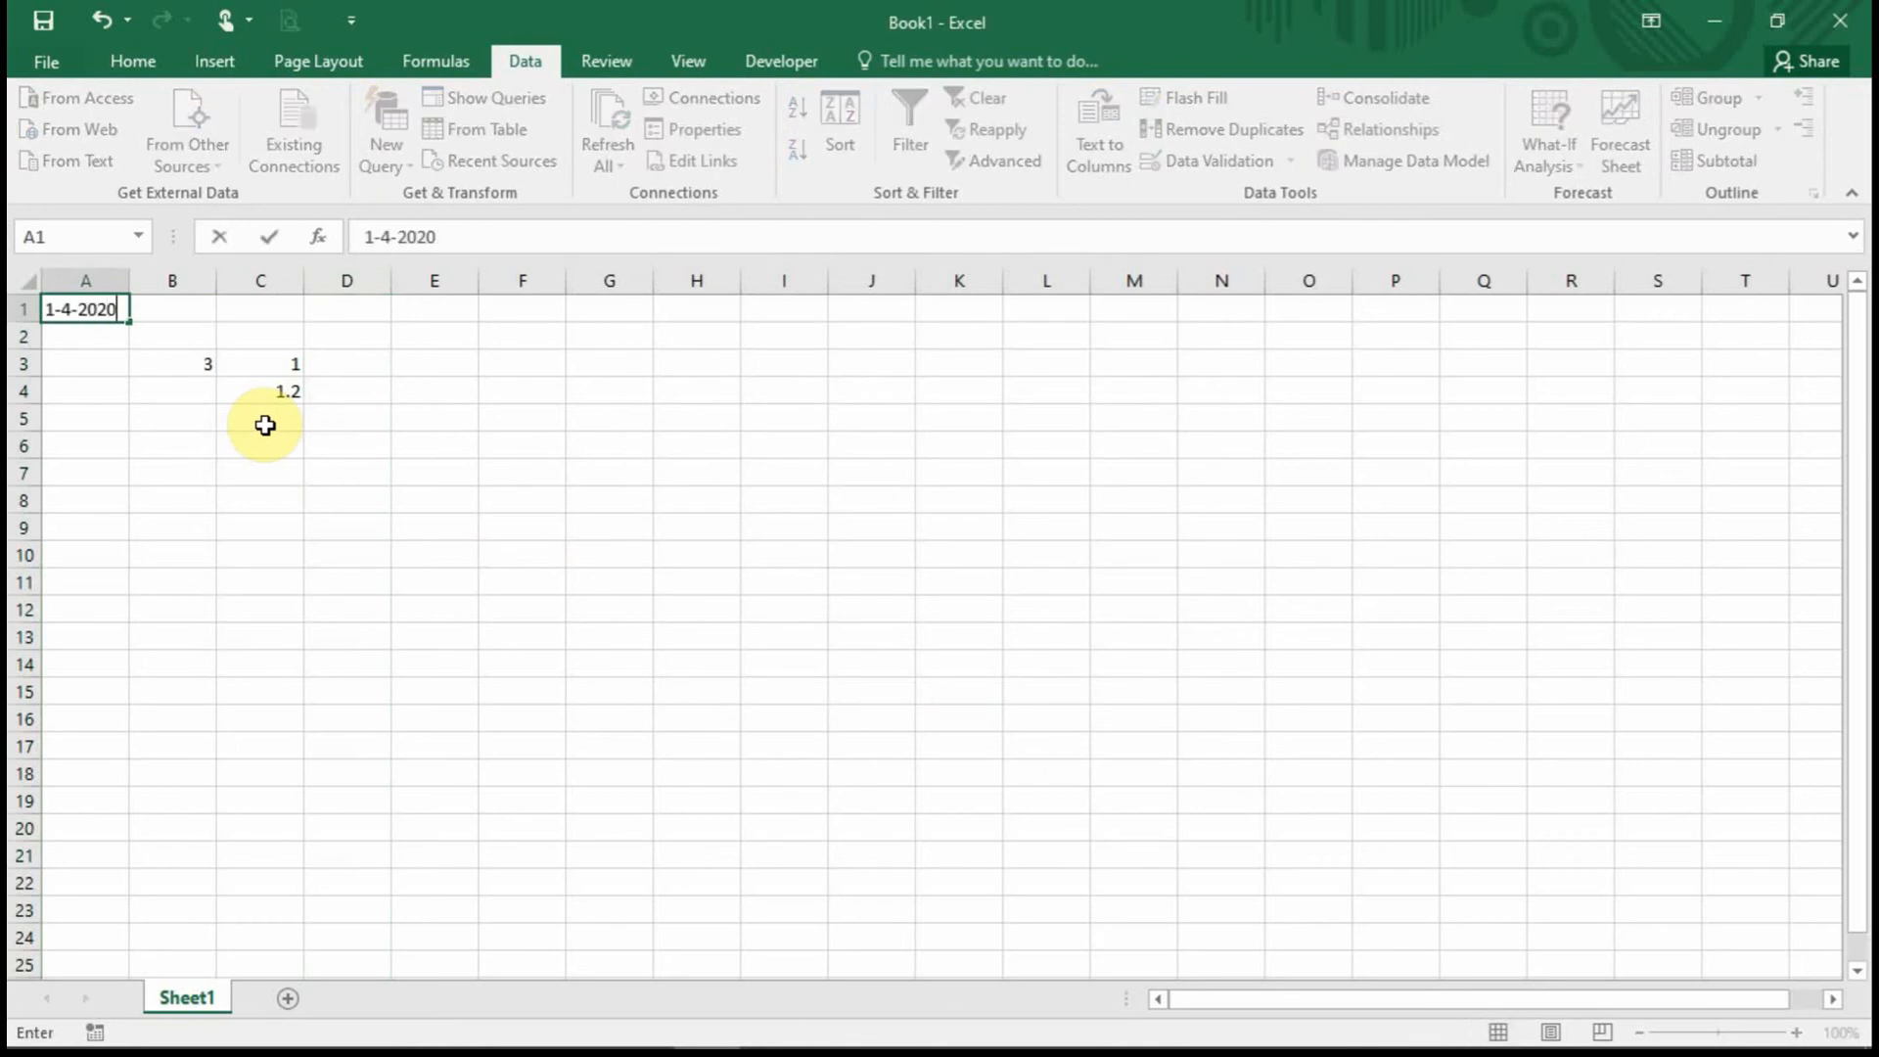
pyautogui.press('Return')
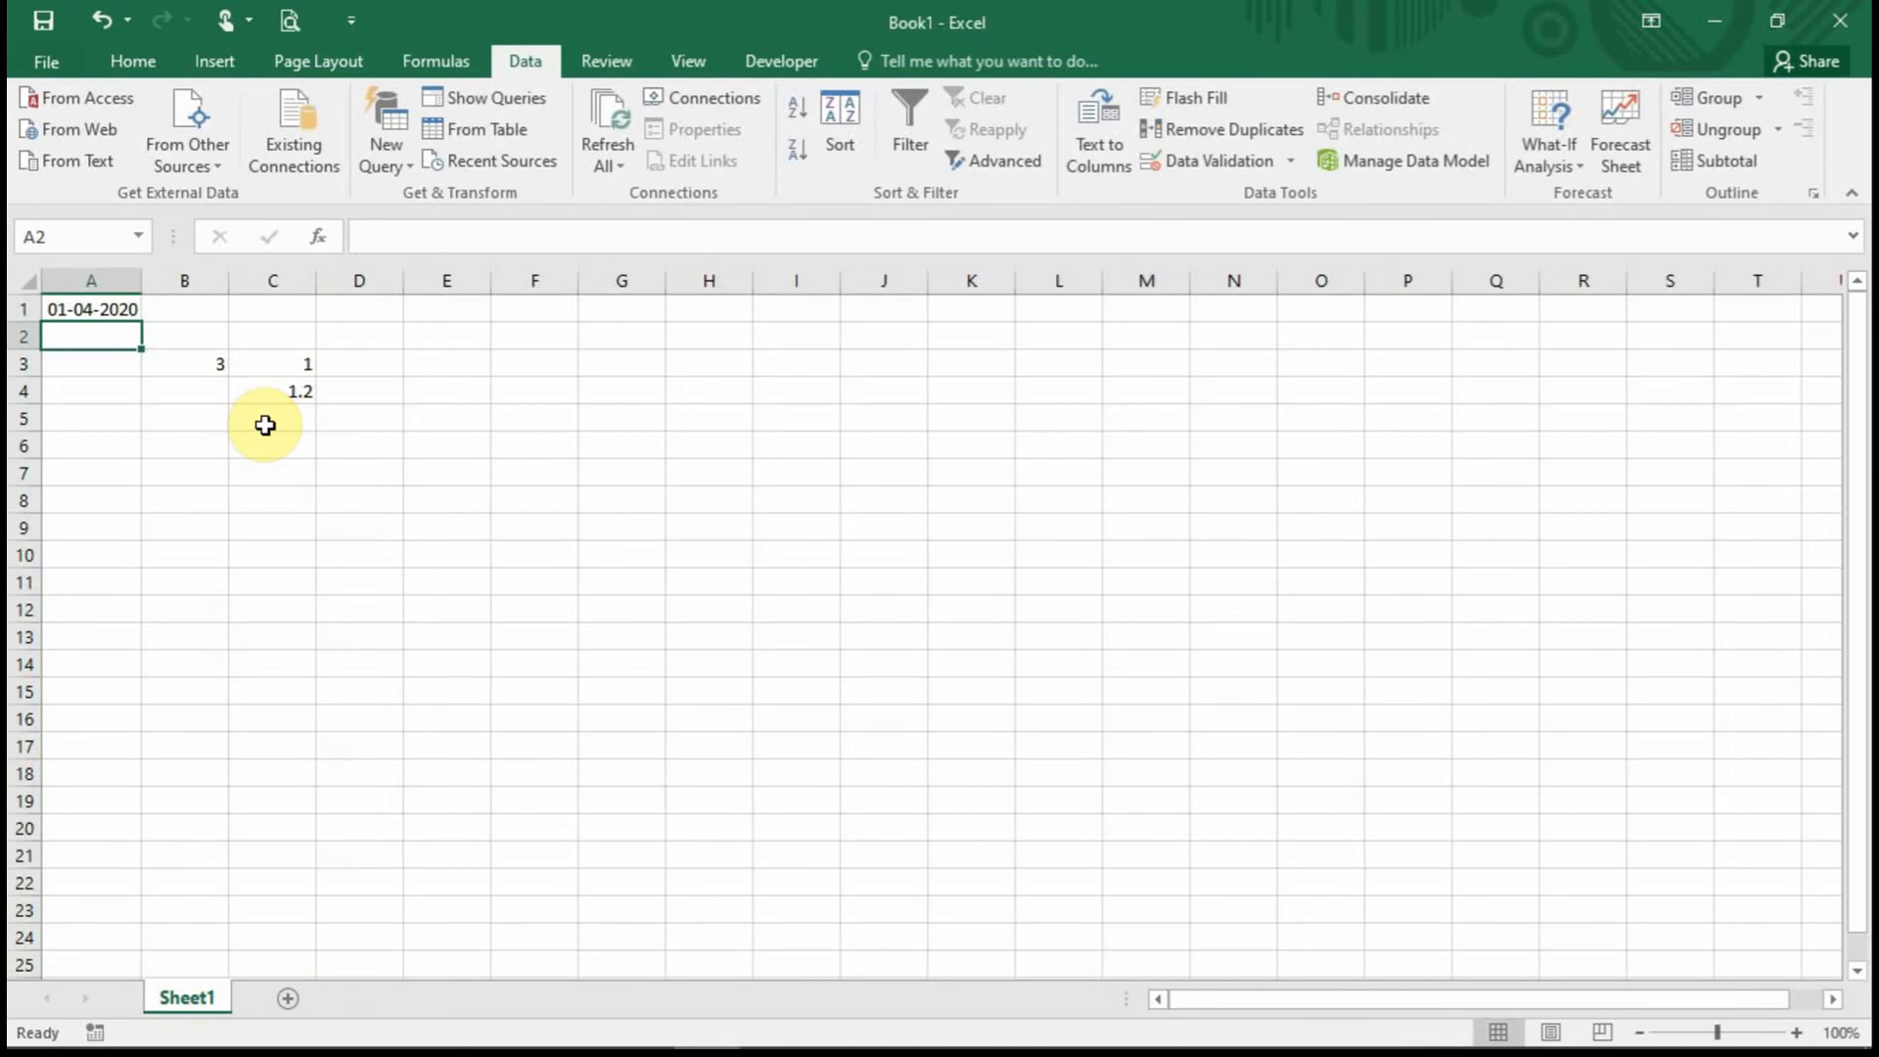
pyautogui.write('30')
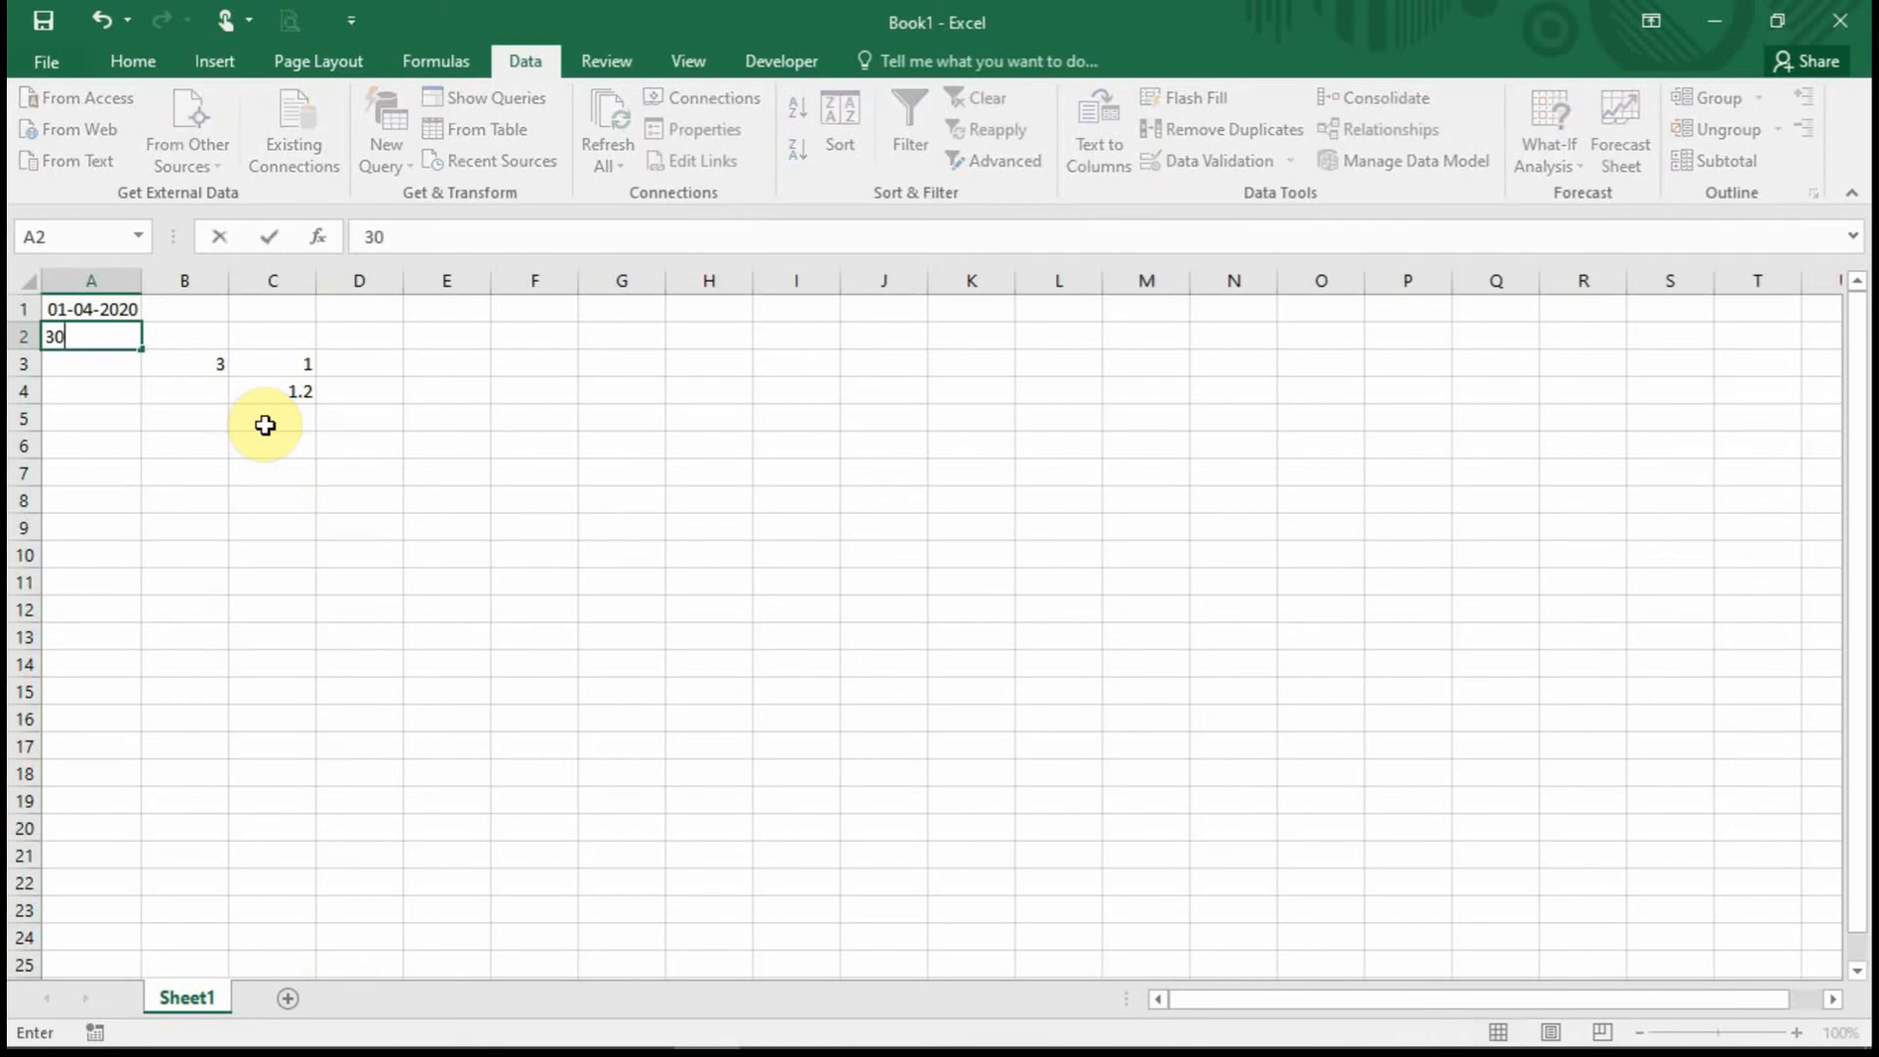
pyautogui.write('-6-2020')
pyautogui.press('Return')
# Enter test dates 2-05-2020 in D2 and 1-07-2020 in D3, then reselect D3.
pyautogui.click(367, 355)
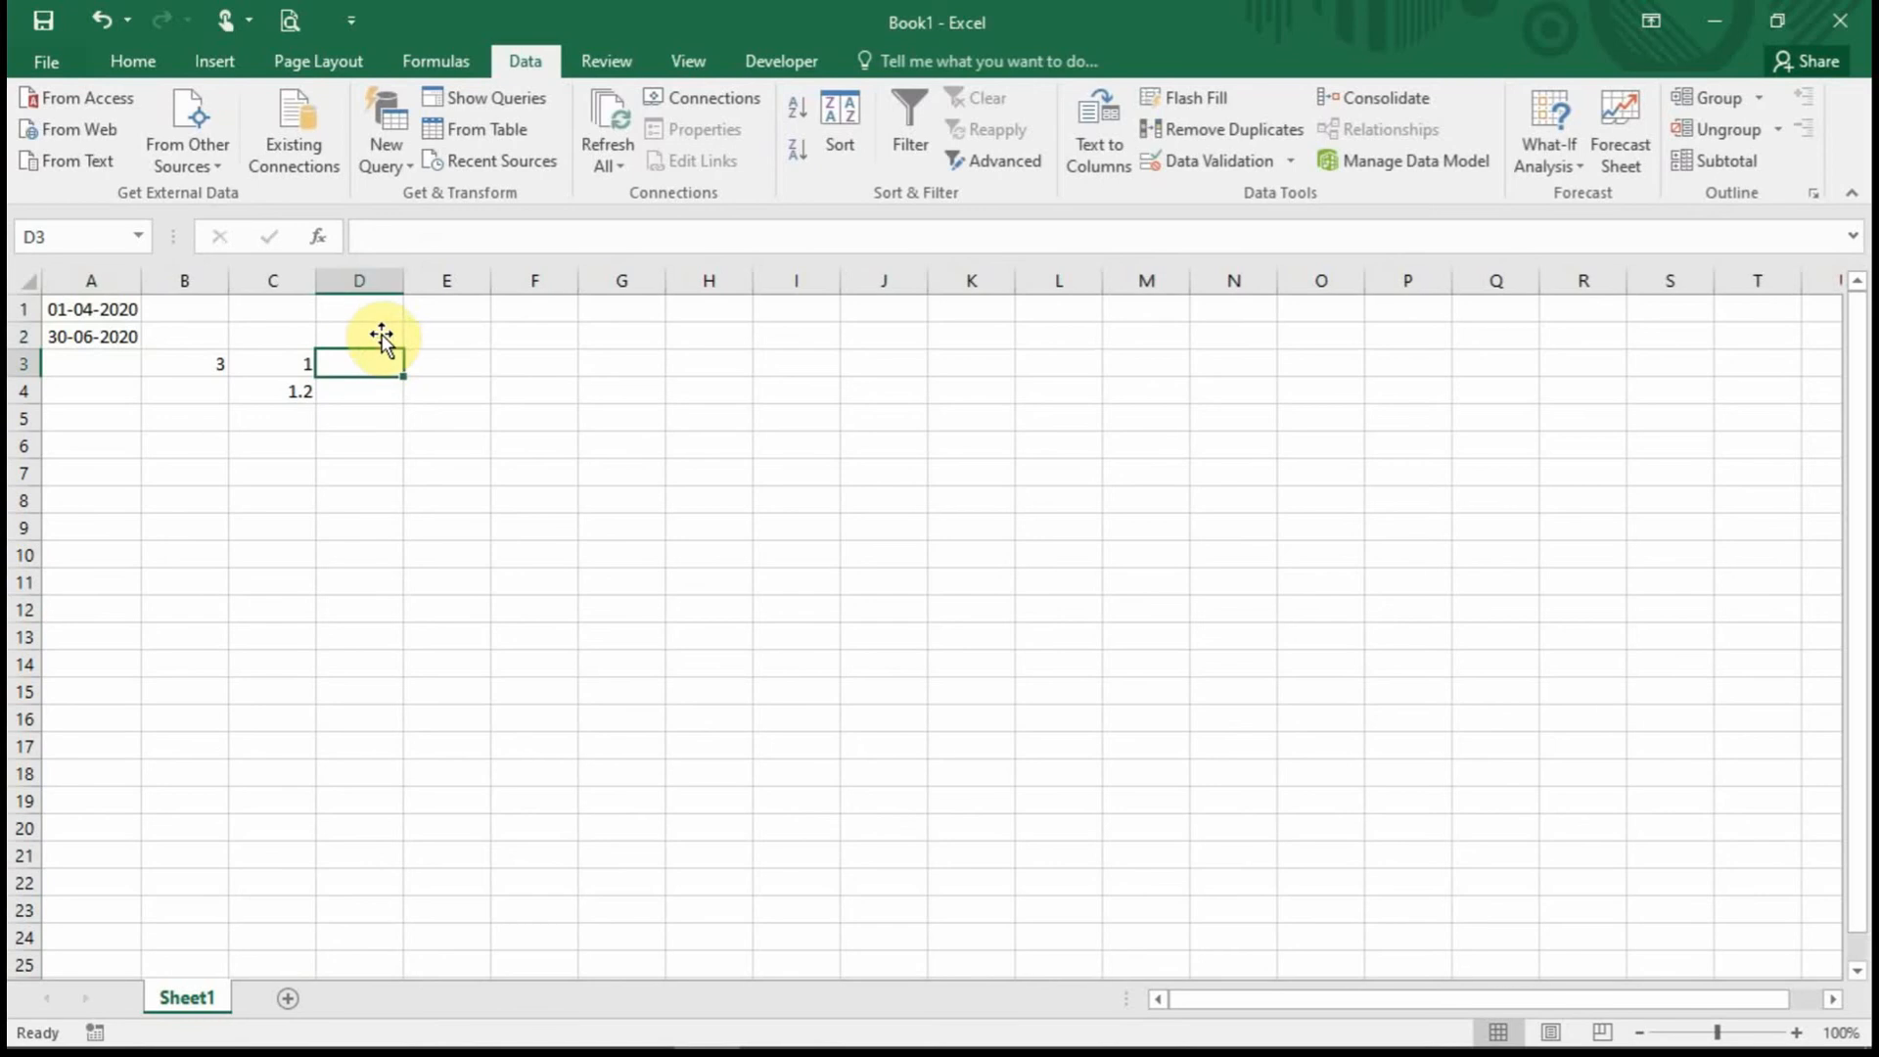
pyautogui.click(373, 328)
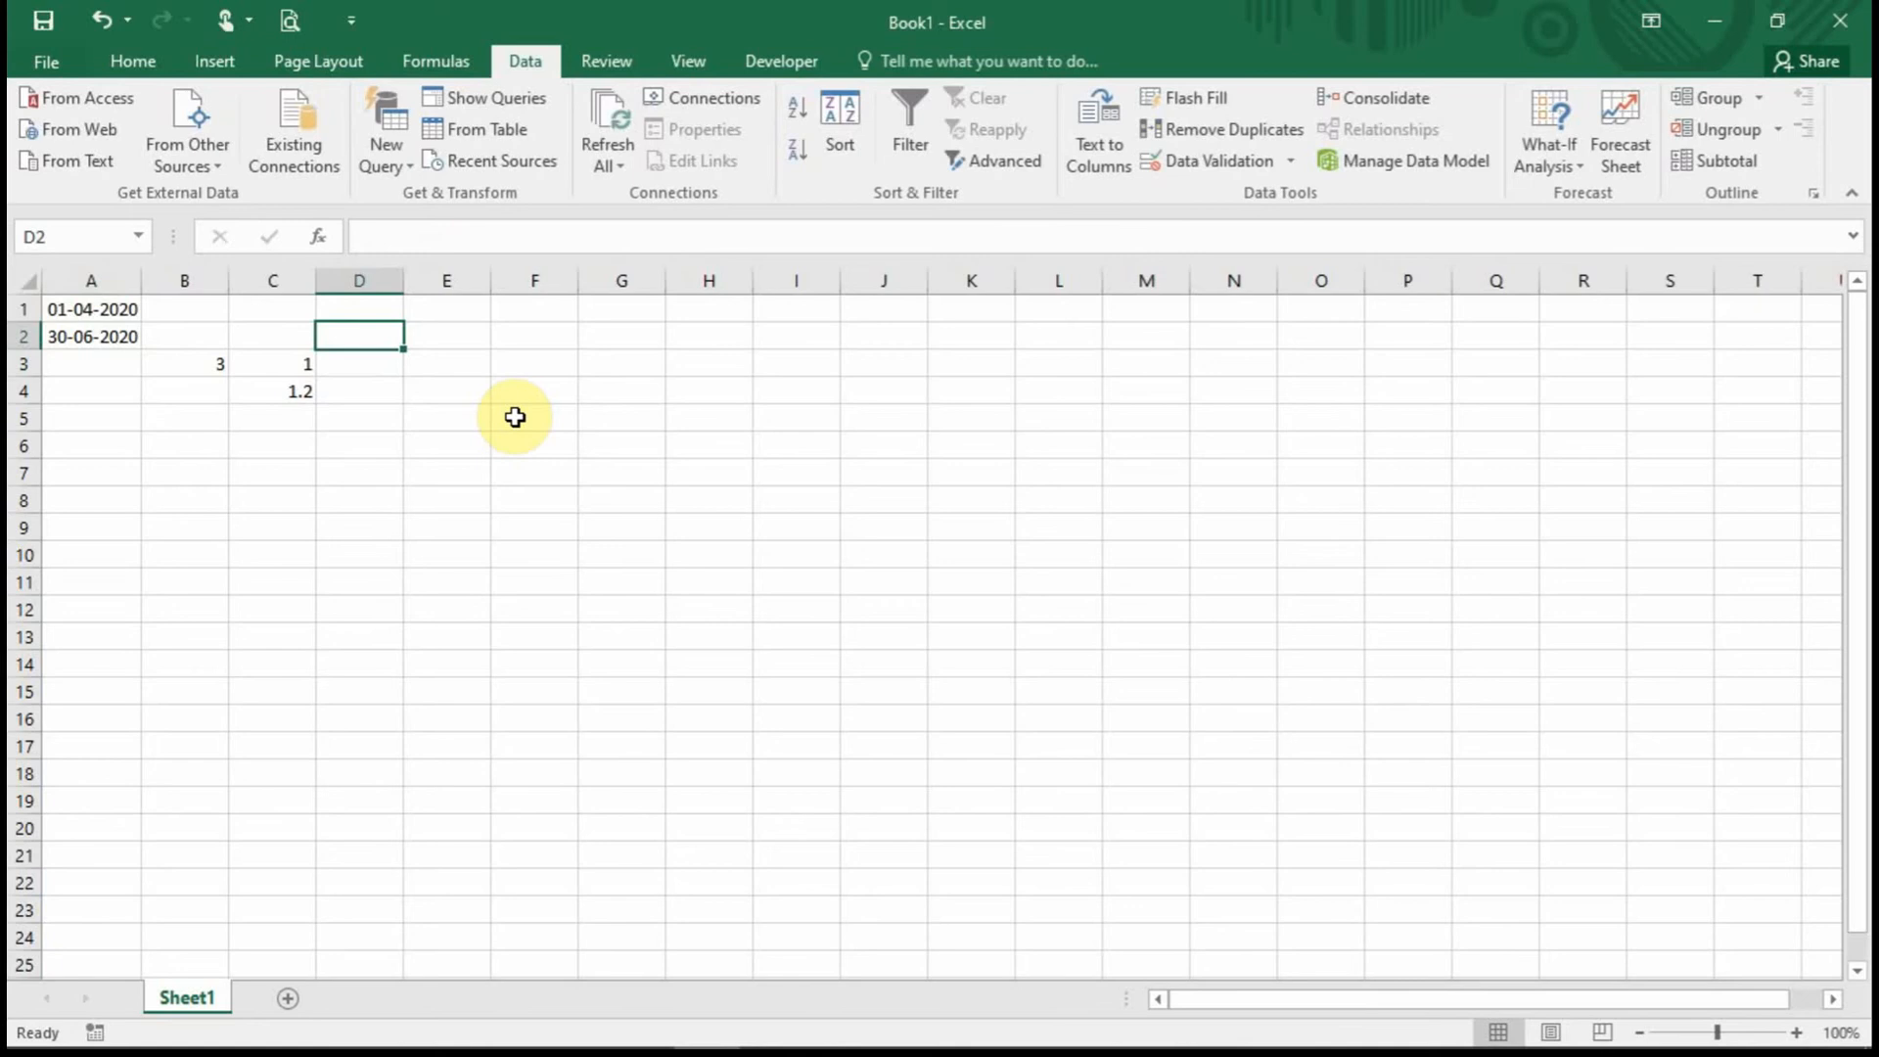
pyautogui.write('2-05')
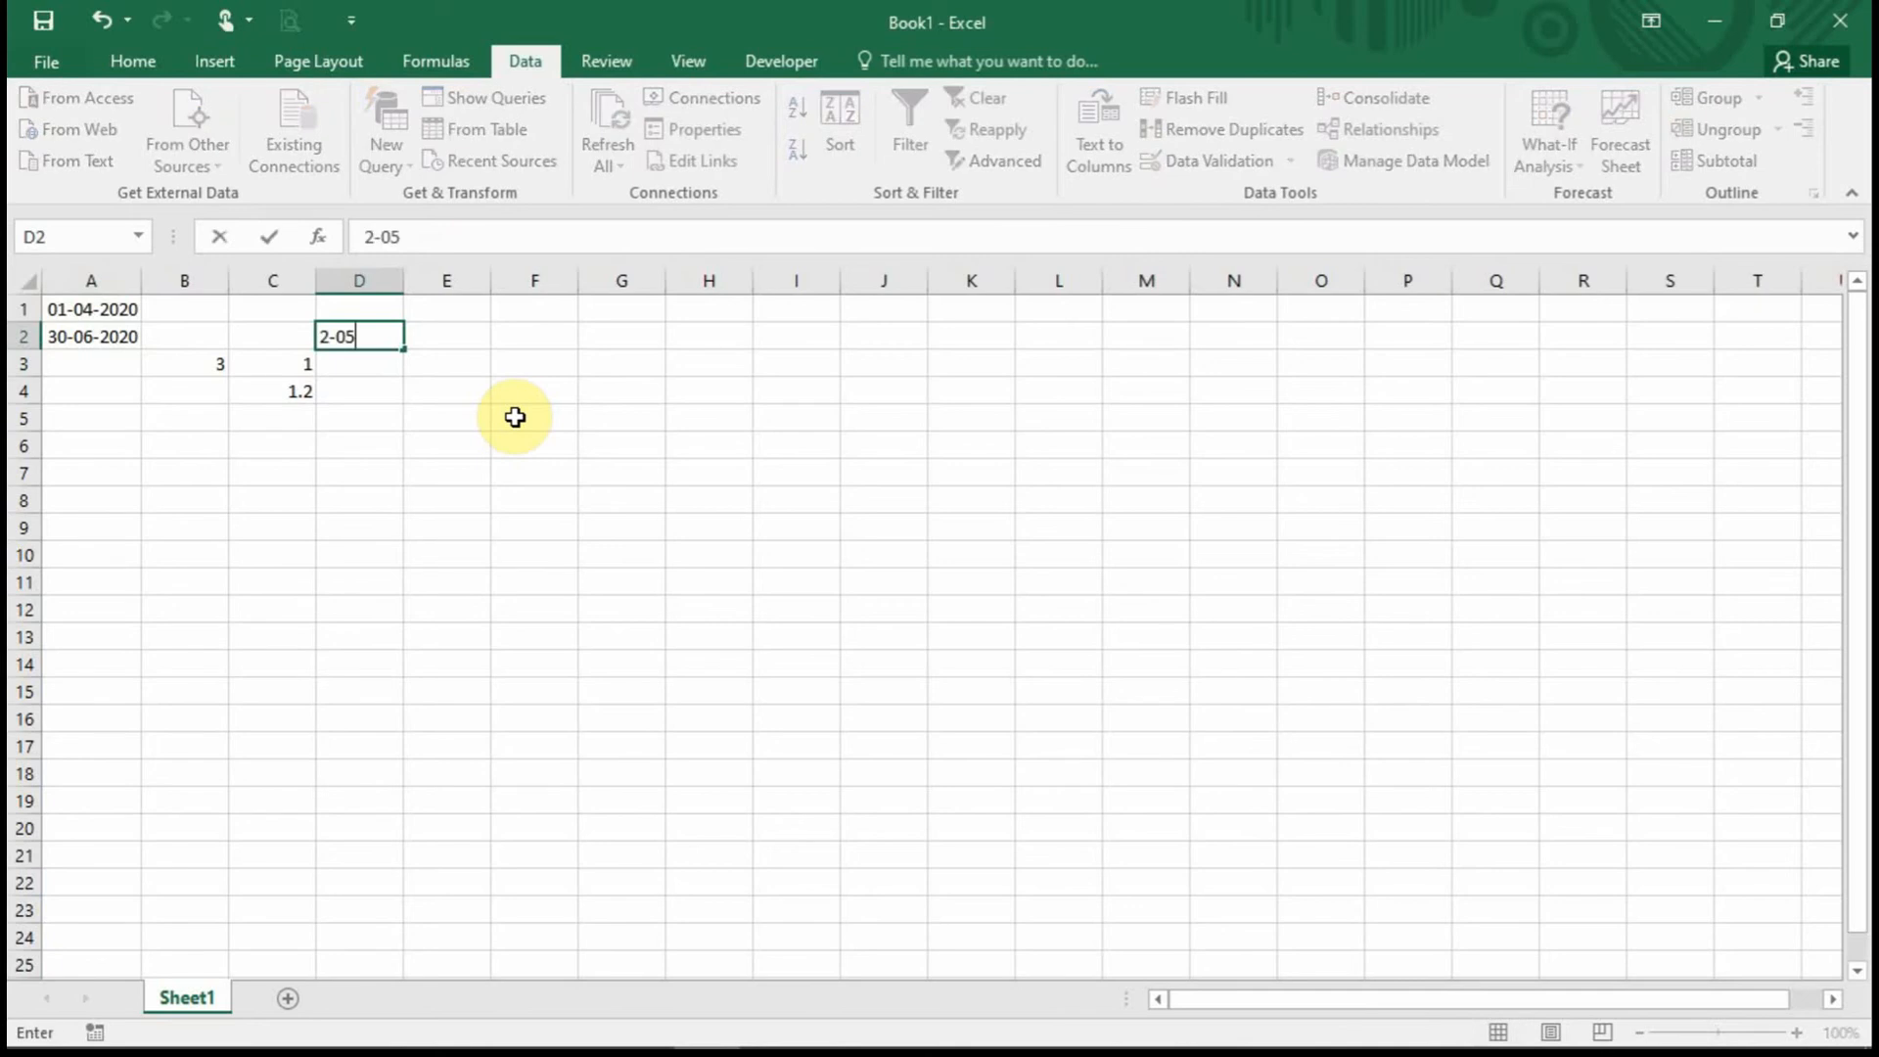
pyautogui.write('-2020')
pyautogui.press('Return')
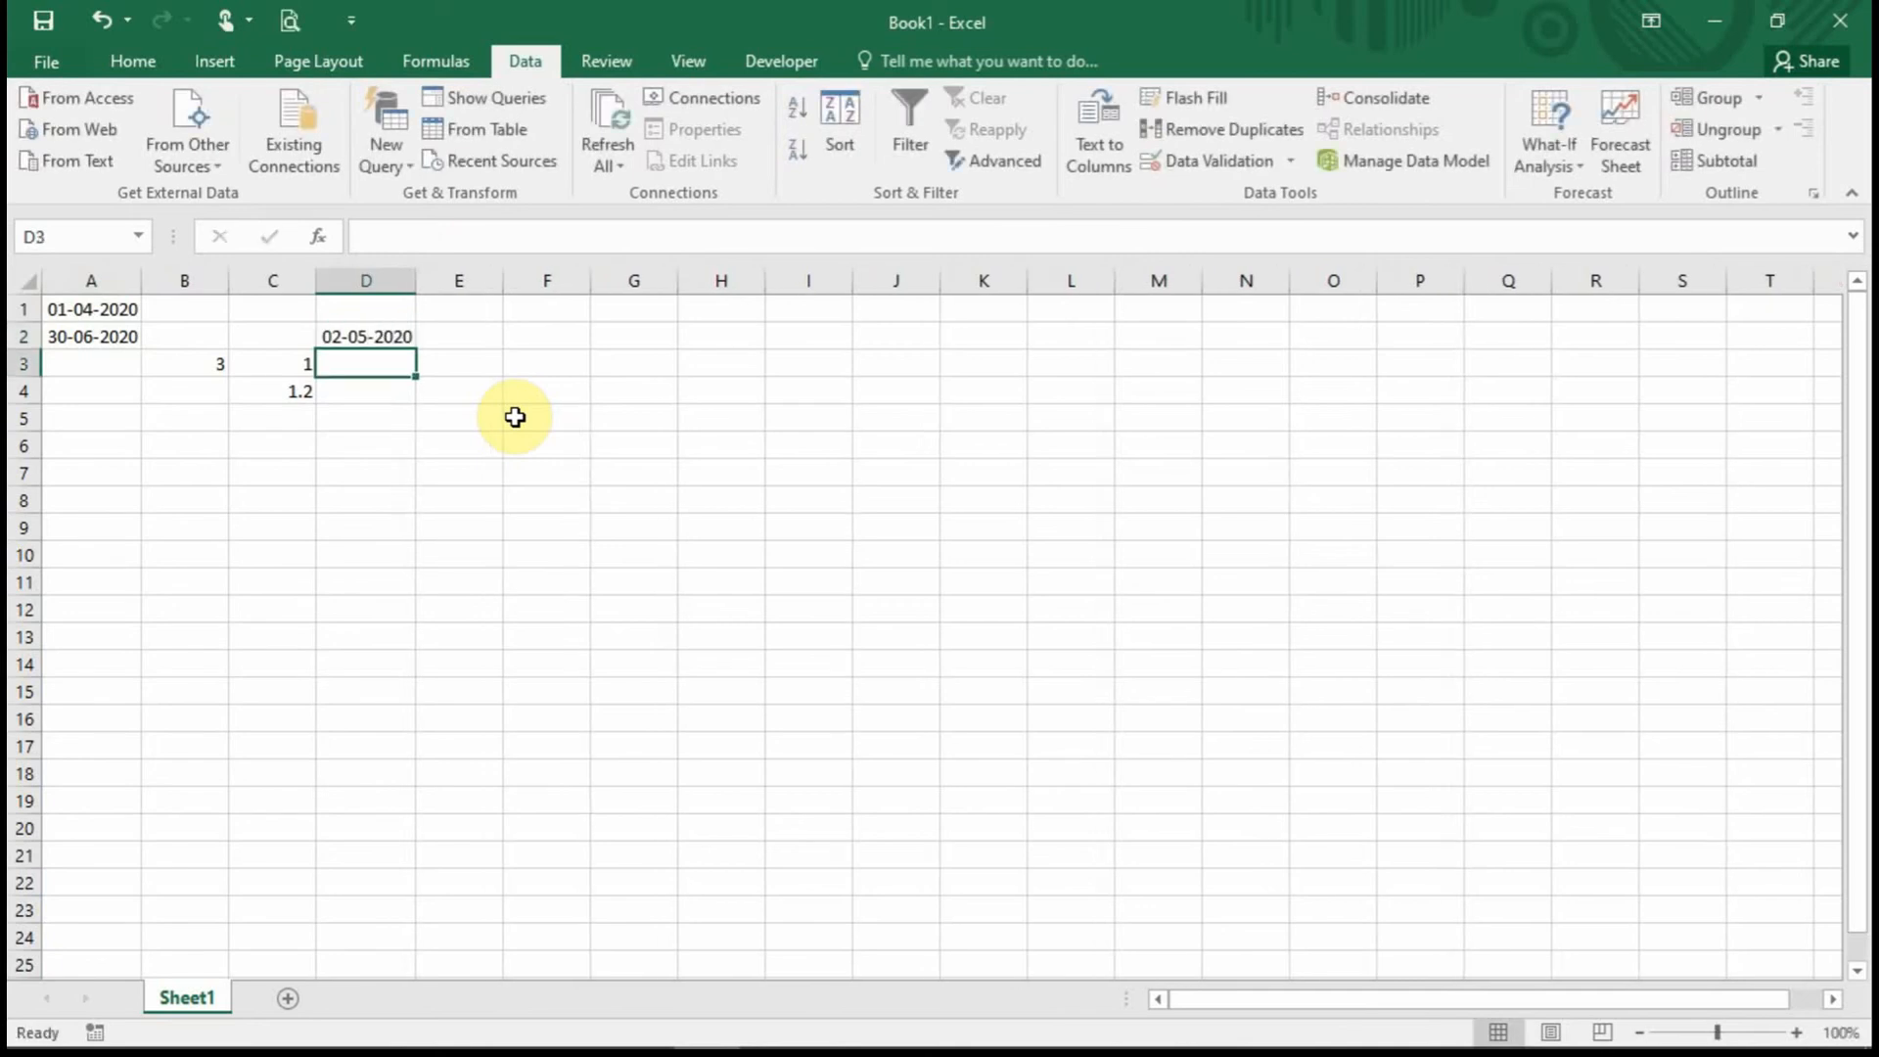
pyautogui.write('1-07-')
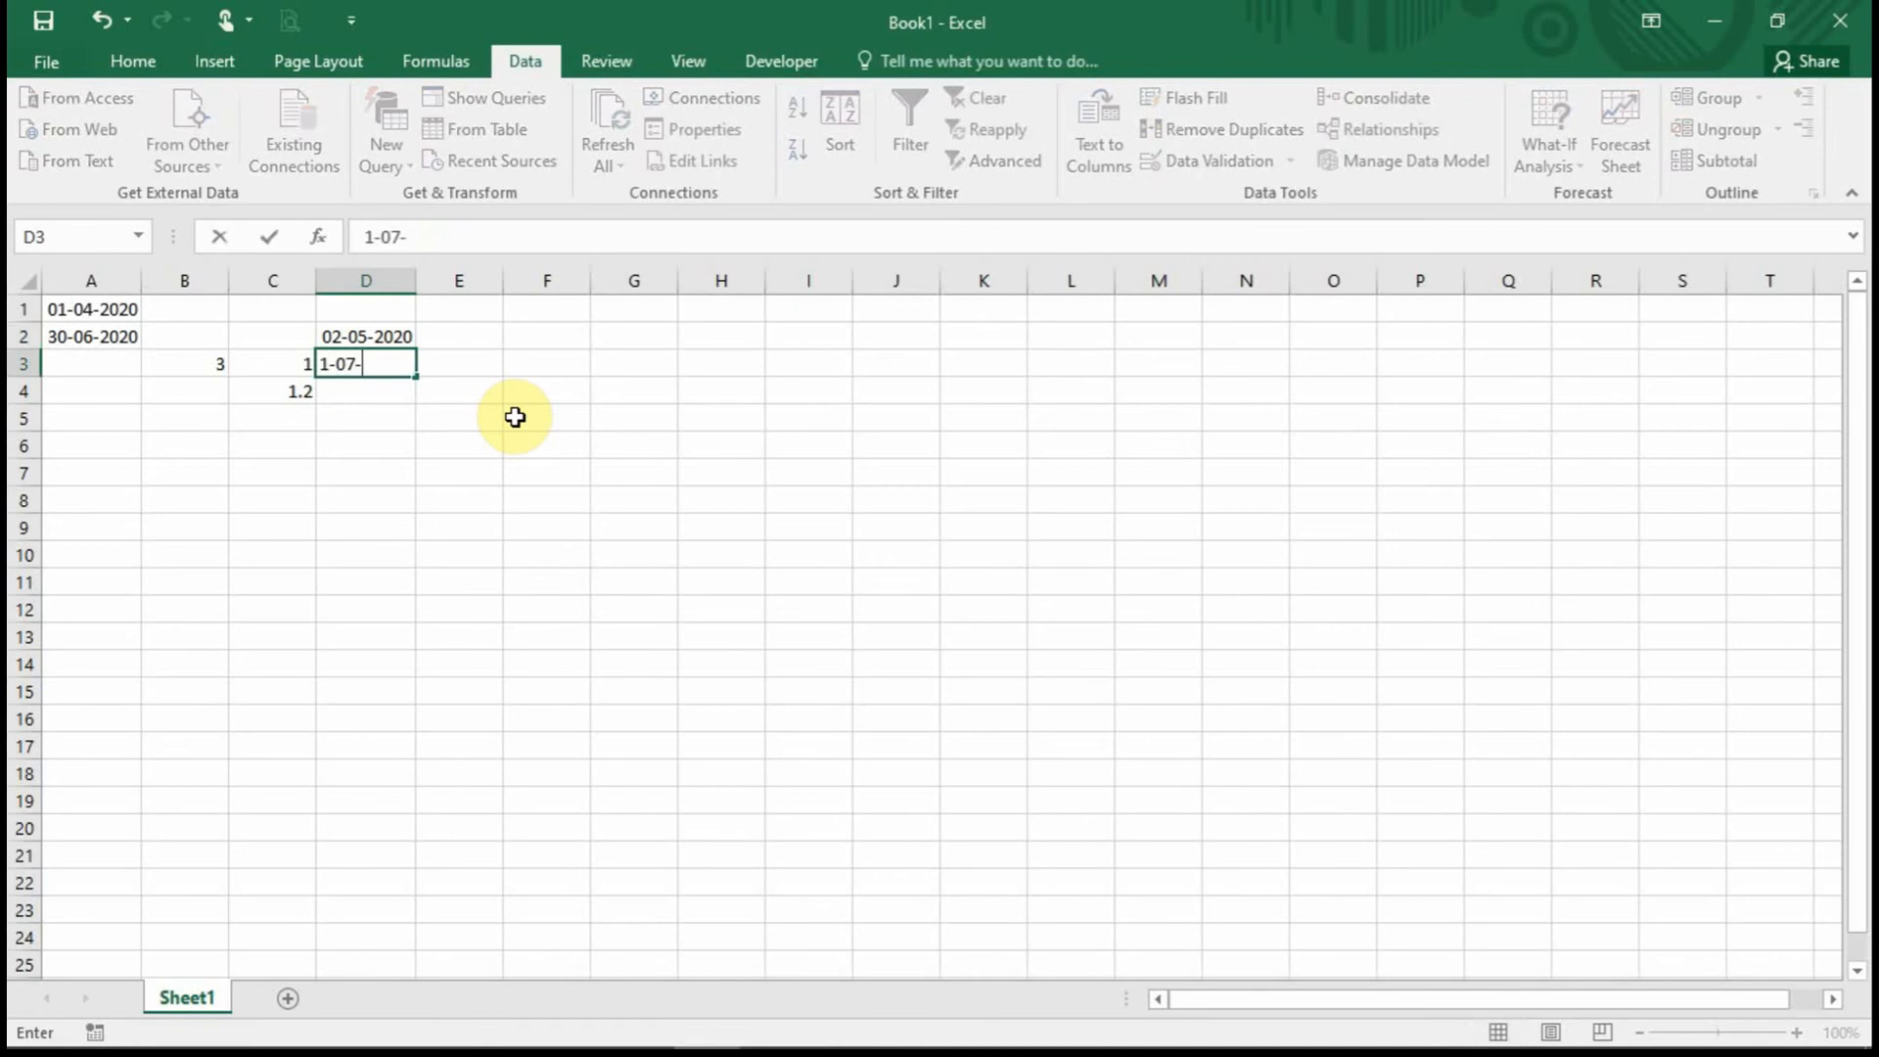
pyautogui.write('2020')
pyautogui.press('Return')
pyautogui.click(372, 360)
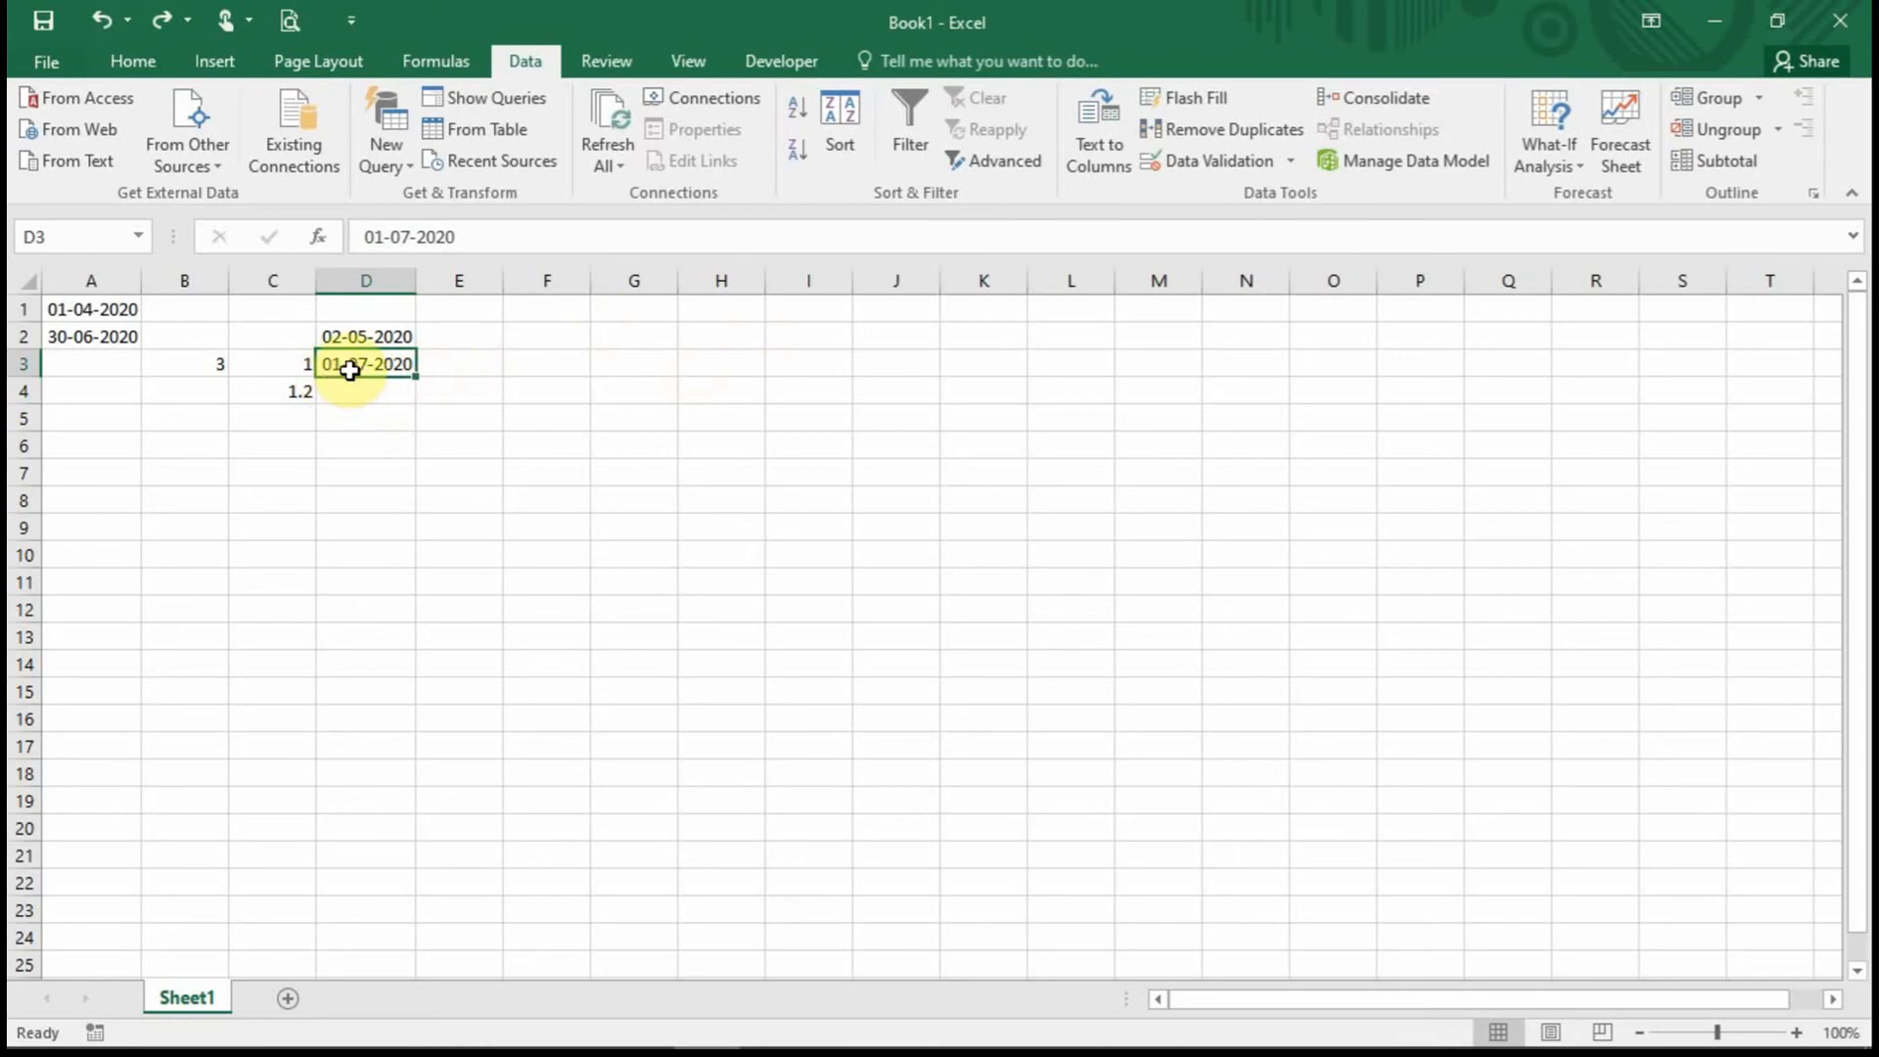
pyautogui.click(1195, 164)
pyautogui.click(784, 558)
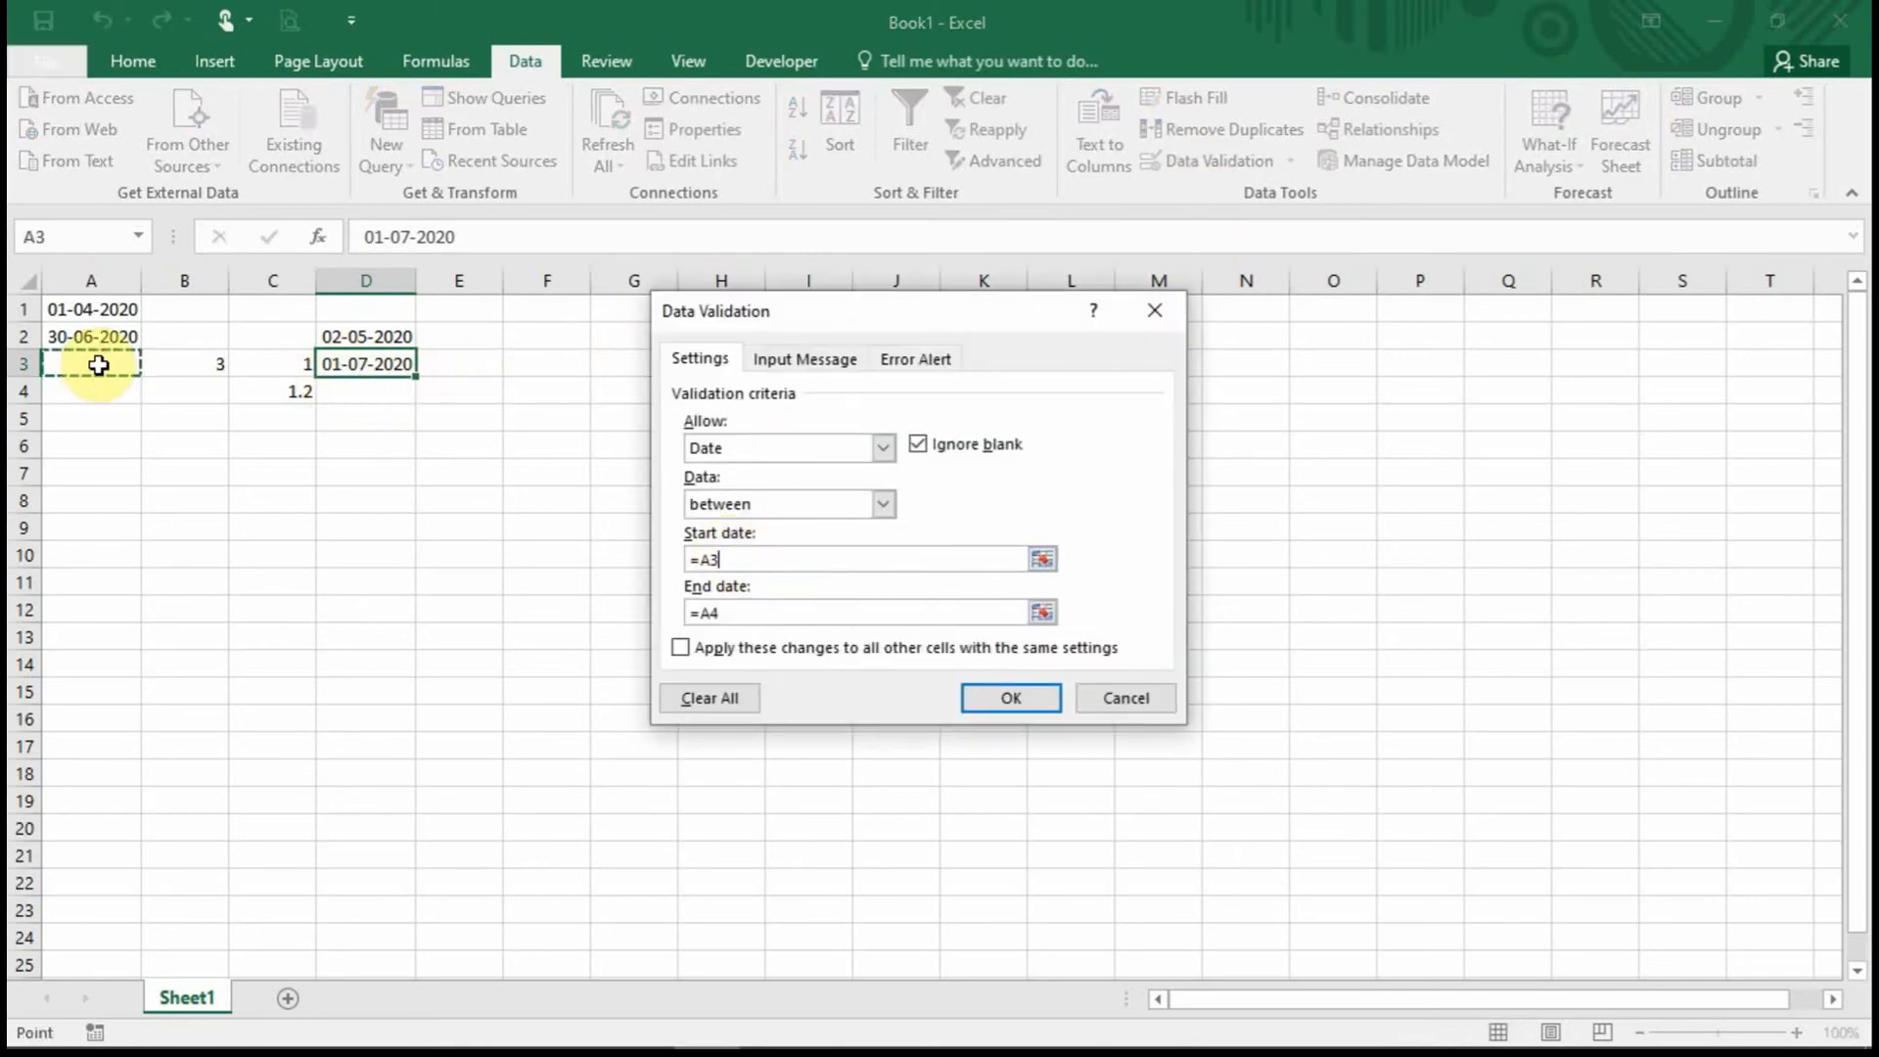
pyautogui.click(744, 612)
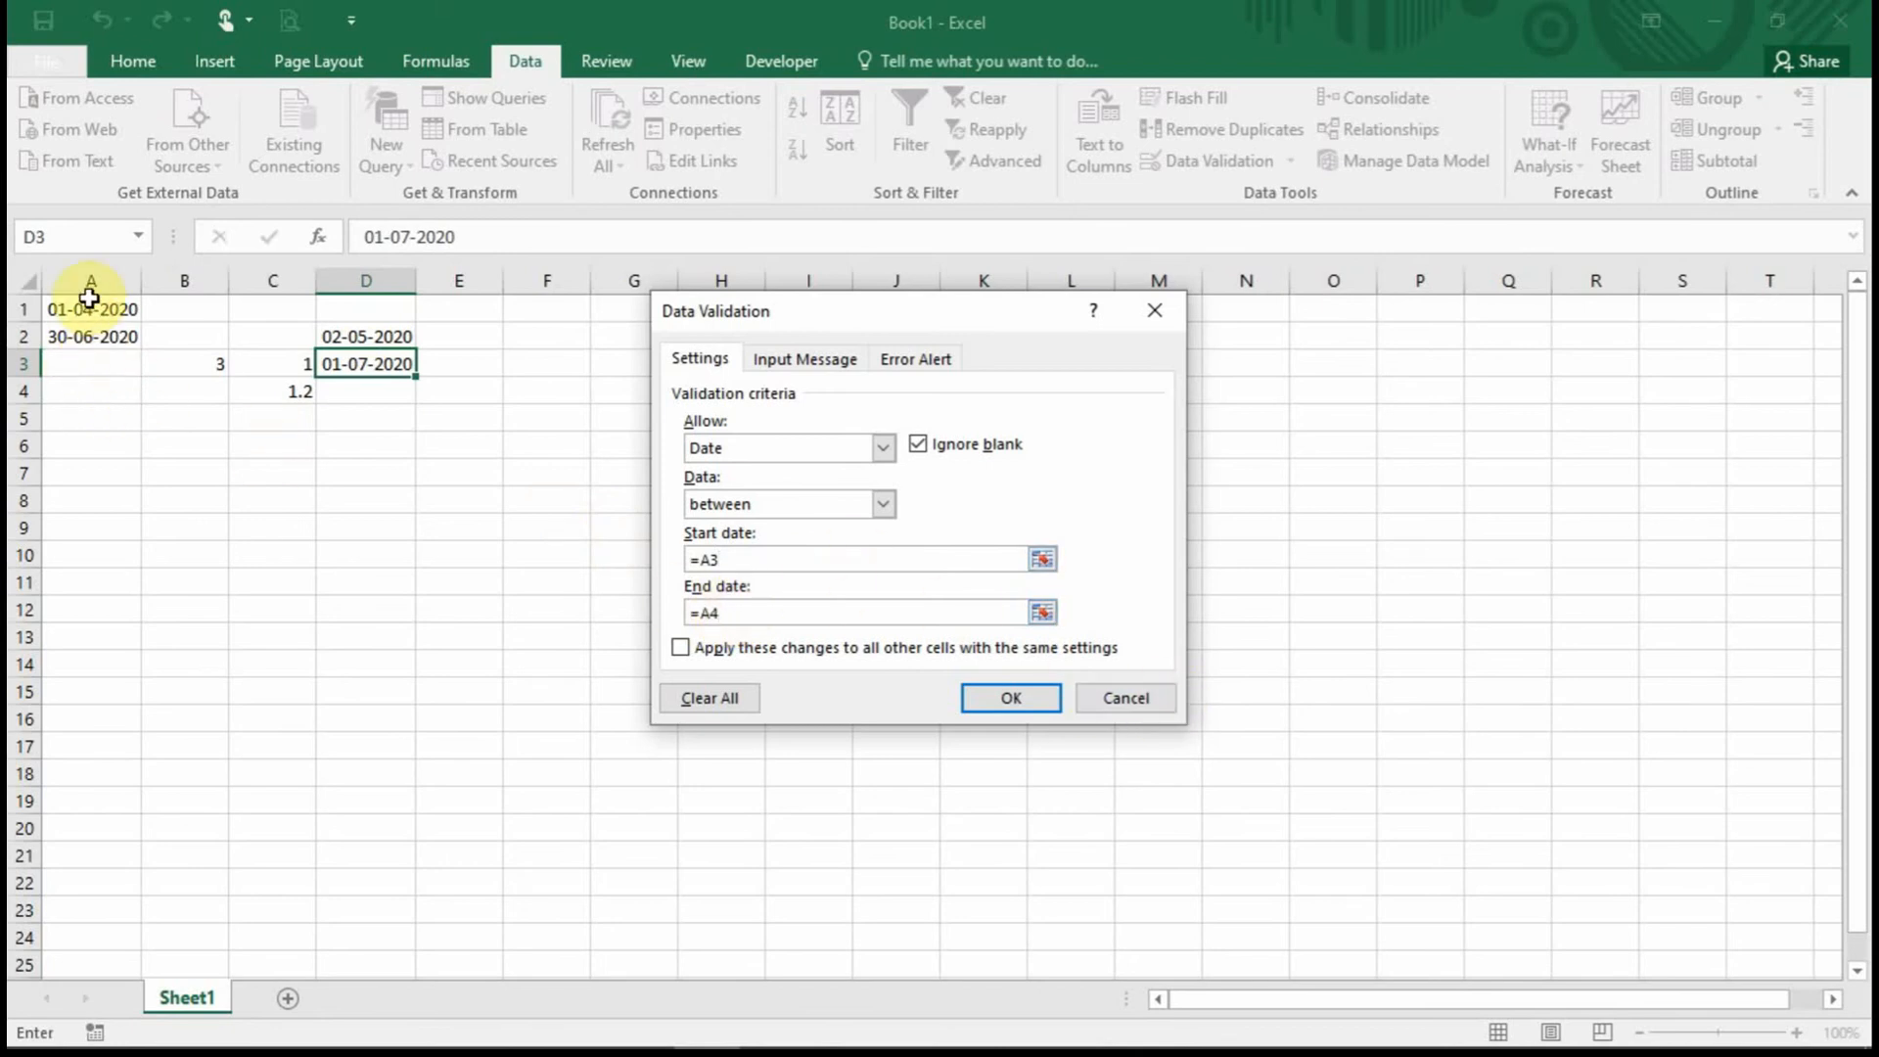
pyautogui.click(1116, 698)
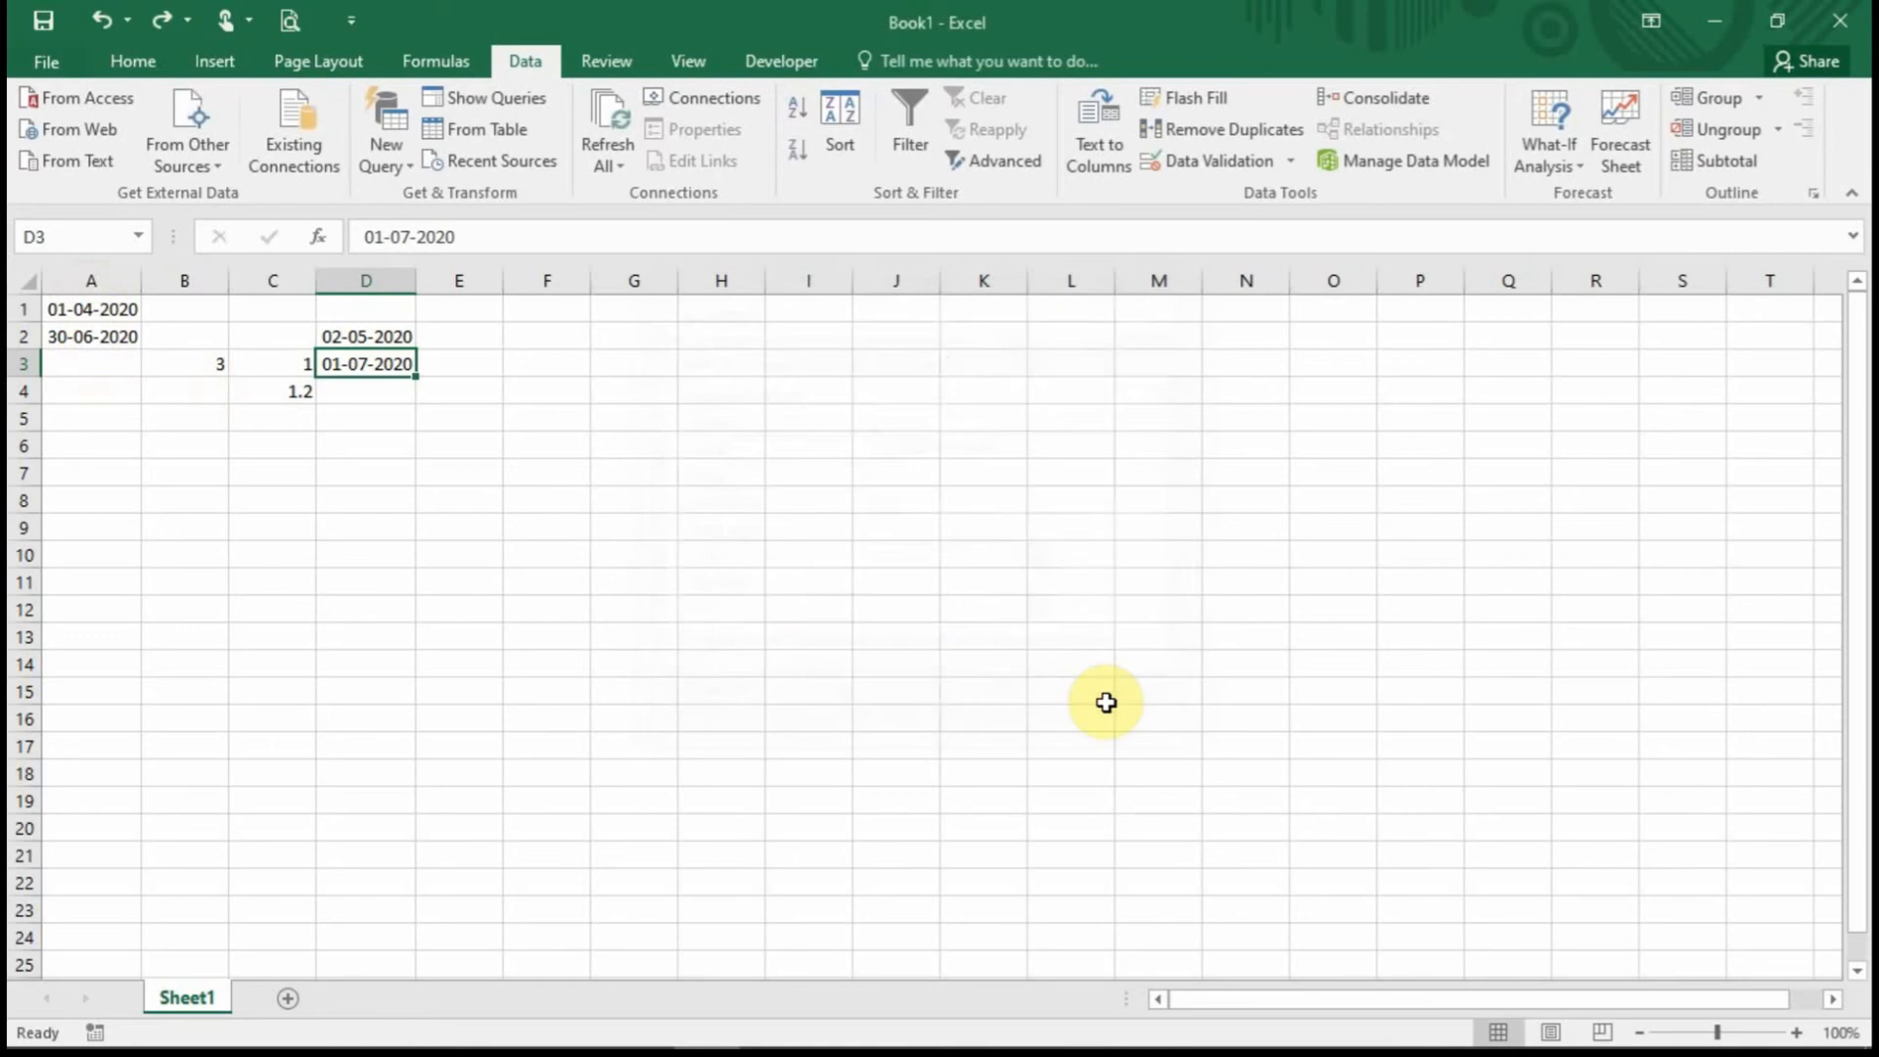
pyautogui.click(392, 279)
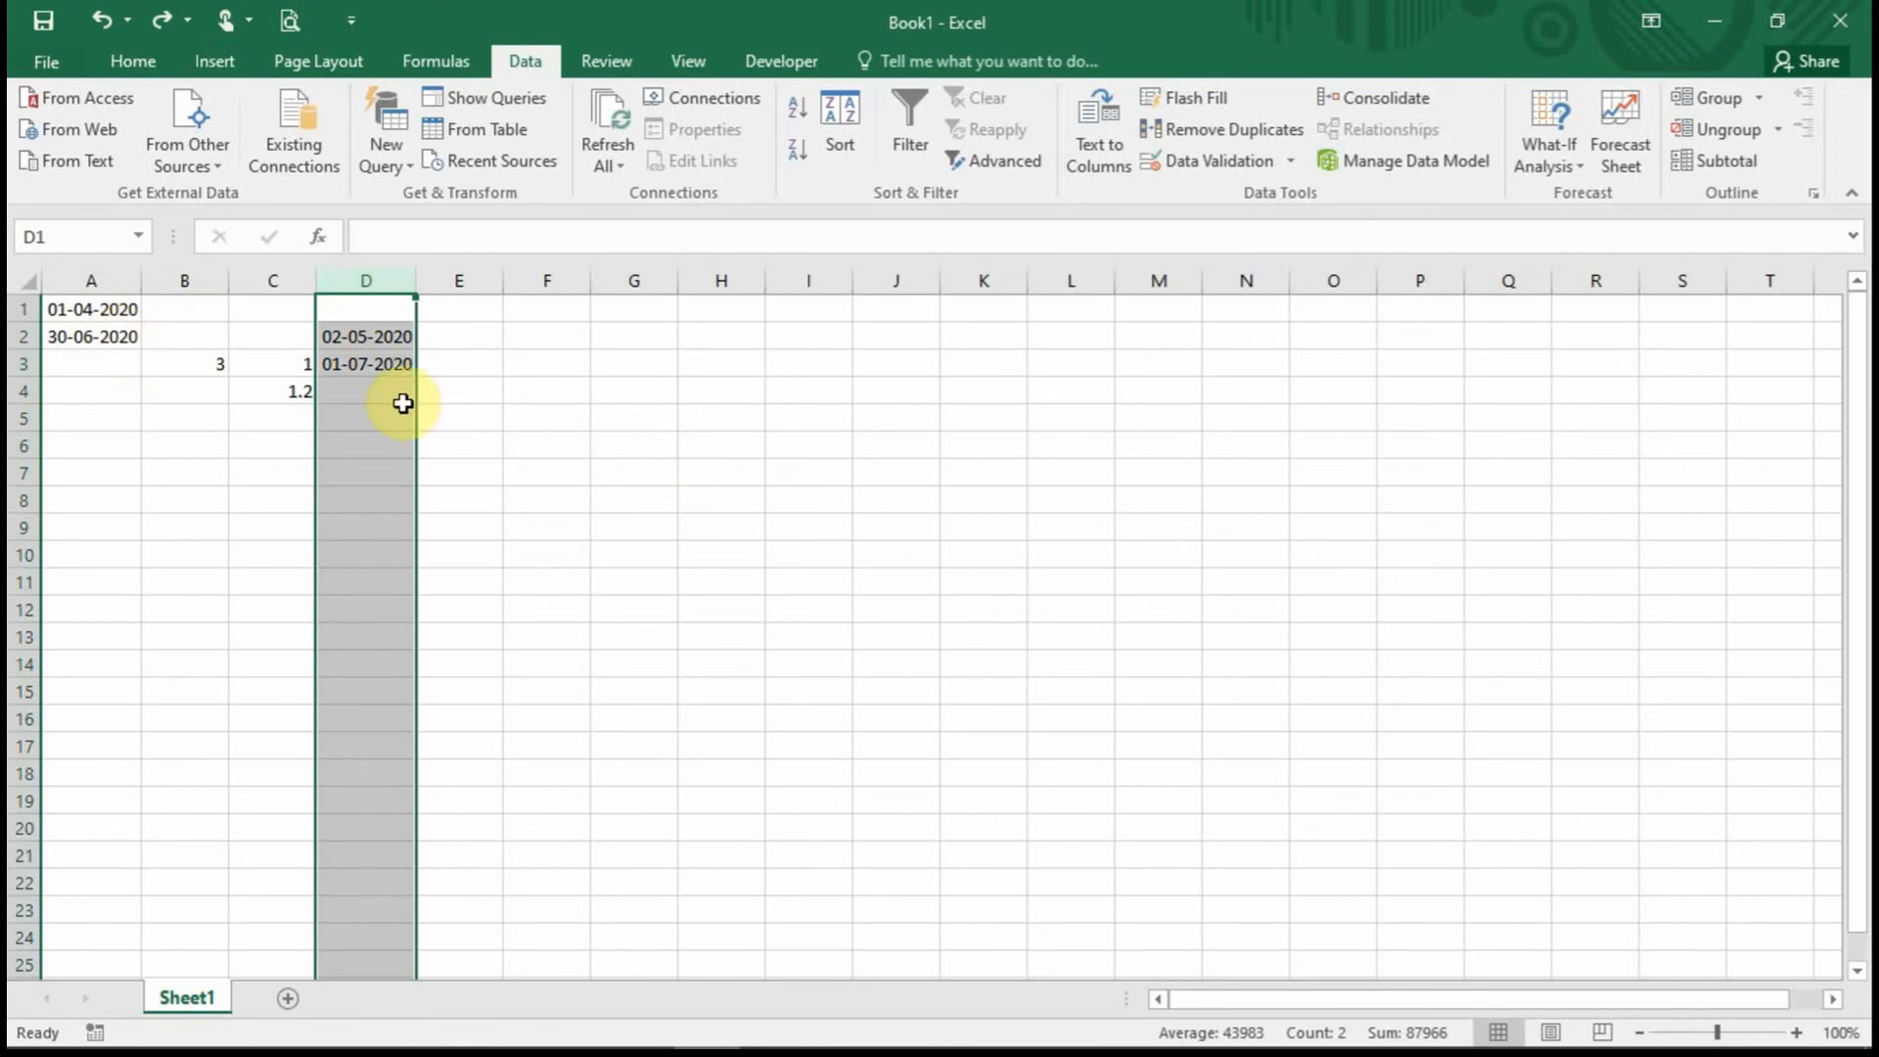
# Review D2 and the A1:A2 dates, ending with all of column D selected.
pyautogui.click(371, 340)
pyautogui.click(376, 283)
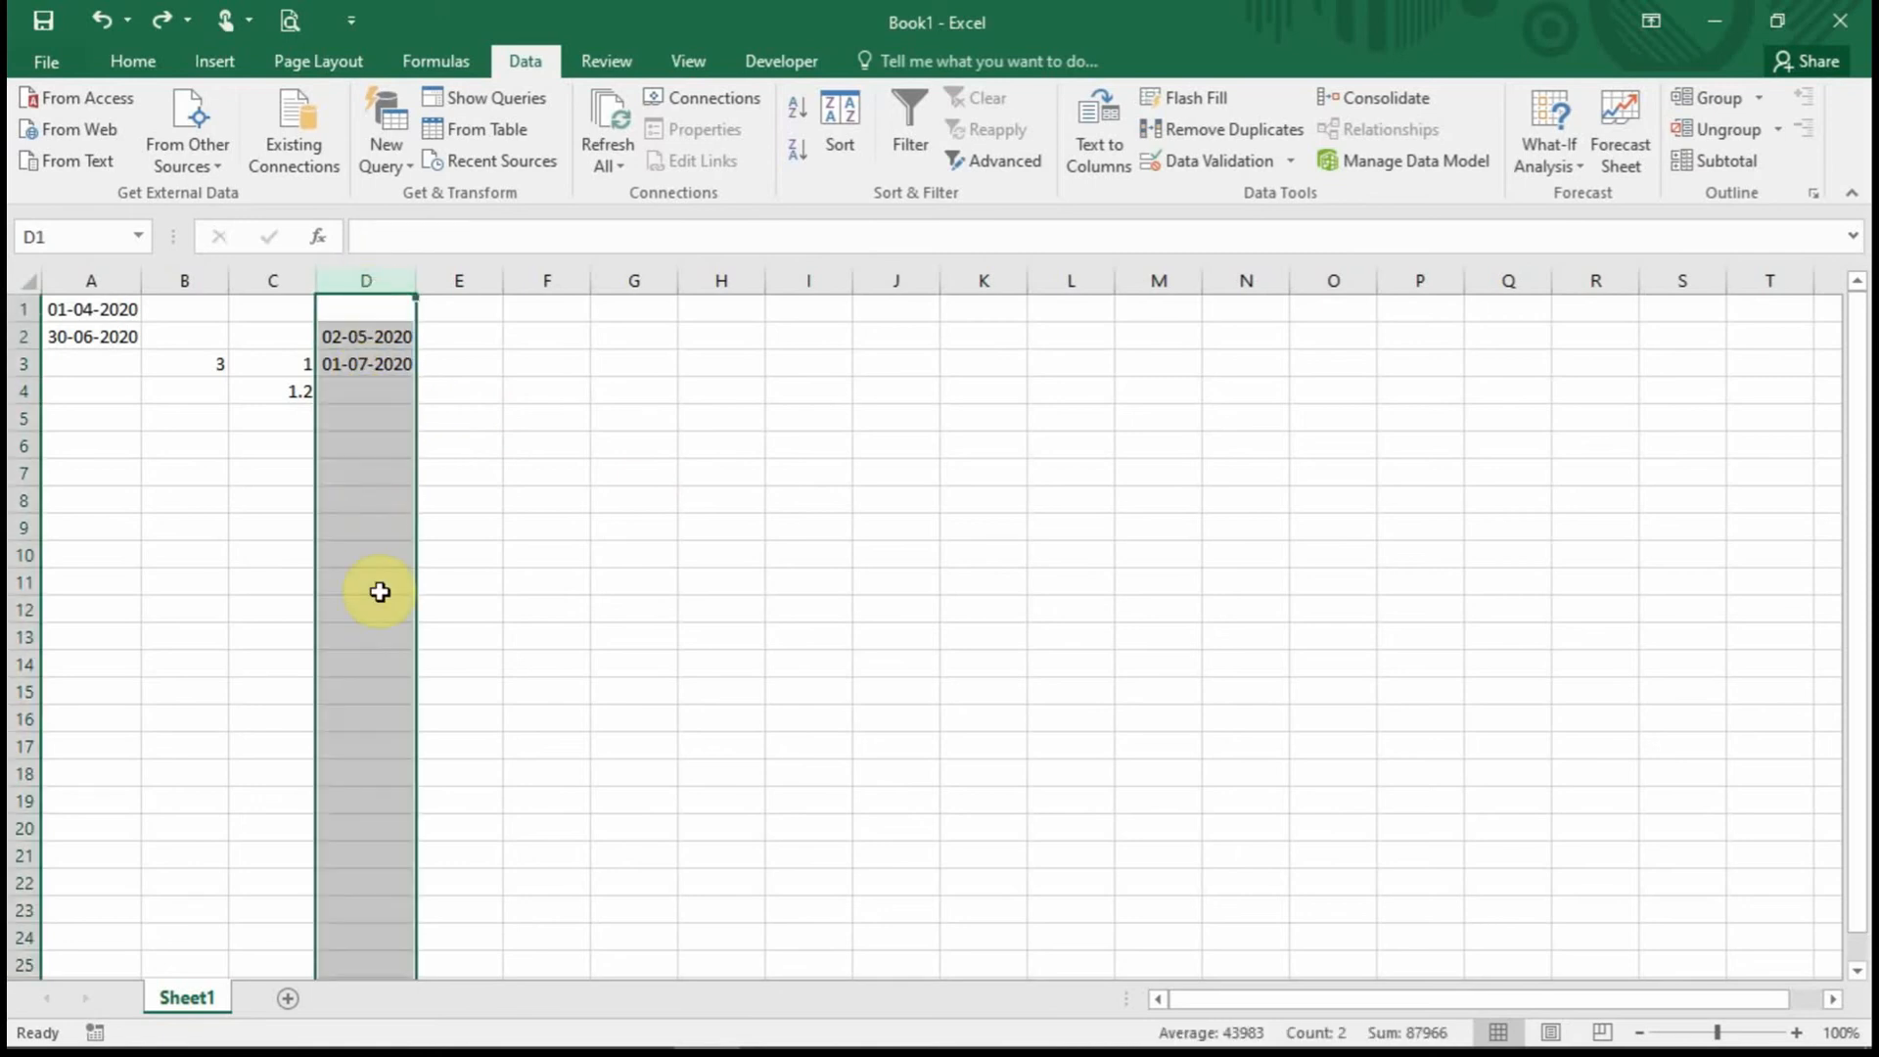
pyautogui.click(354, 397)
pyautogui.moveTo(97, 362); pyautogui.dragTo(115, 597)
pyautogui.click(112, 504)
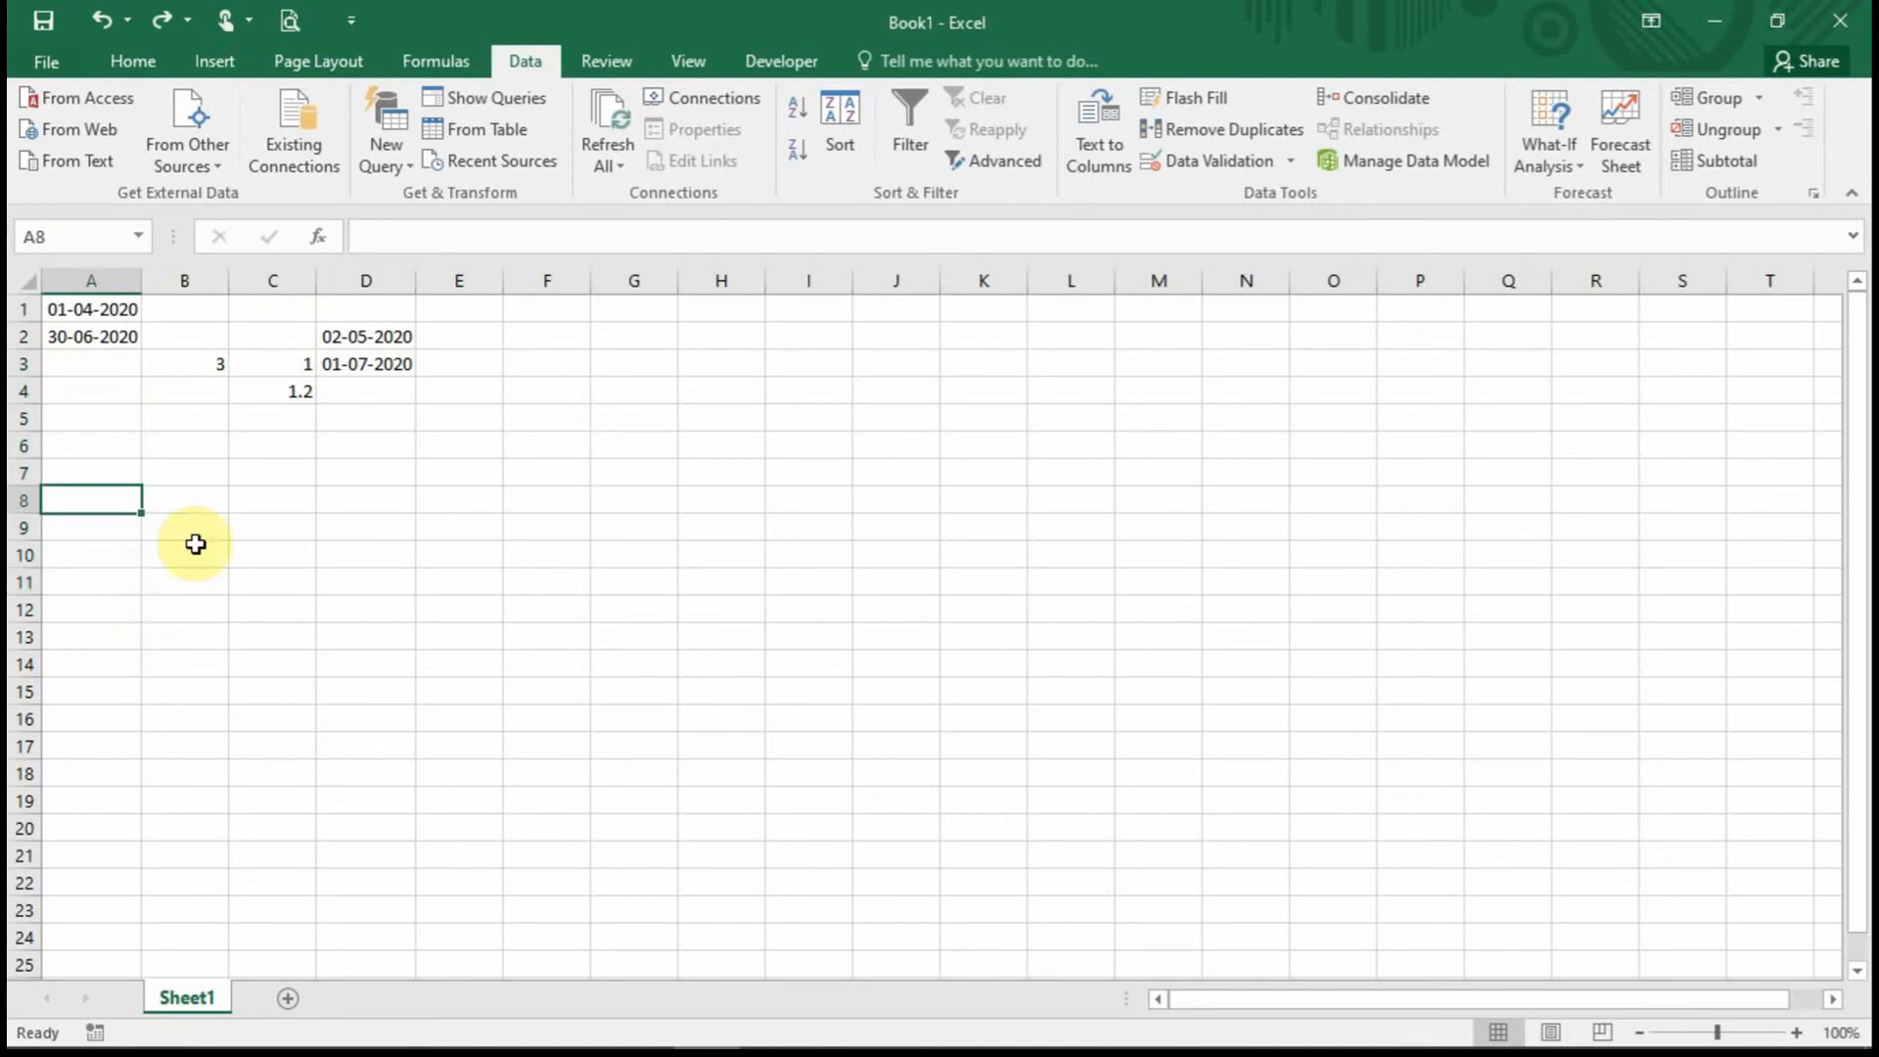
pyautogui.click(348, 336)
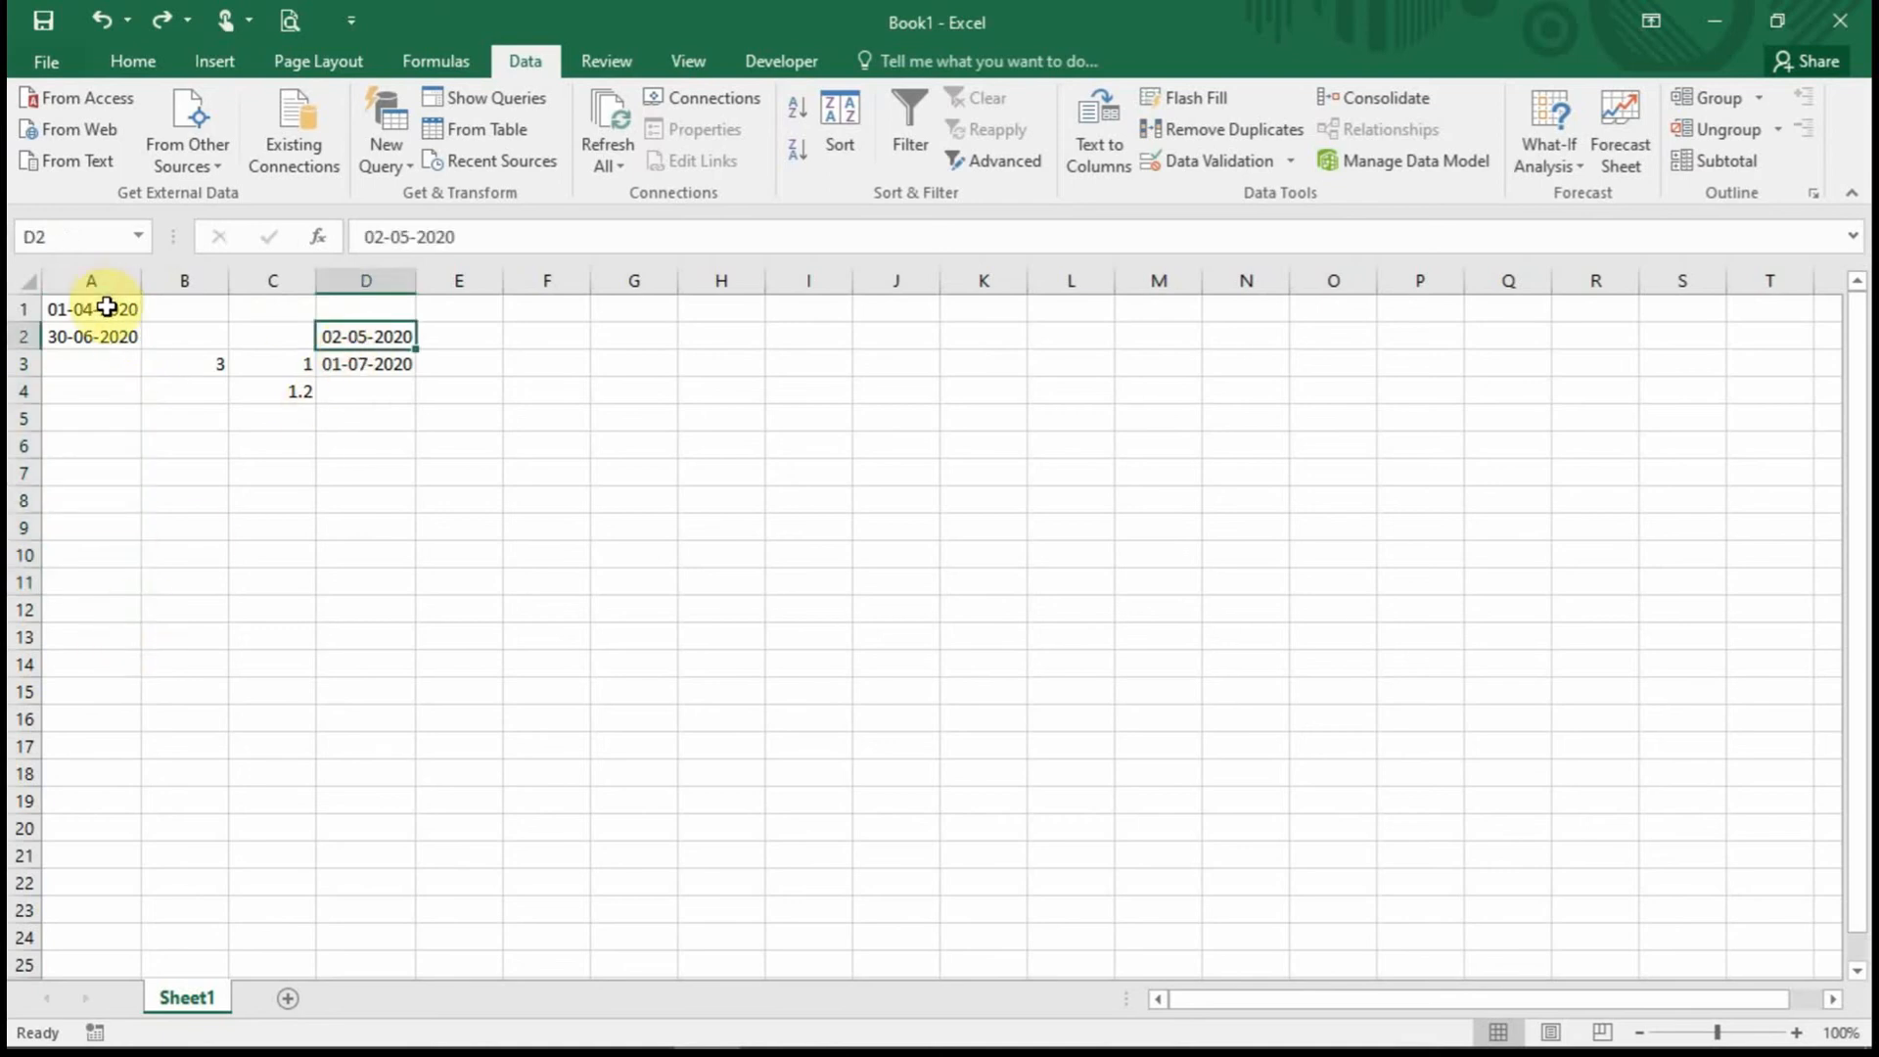
pyautogui.moveTo(116, 308); pyautogui.dragTo(108, 330)
pyautogui.click(377, 282)
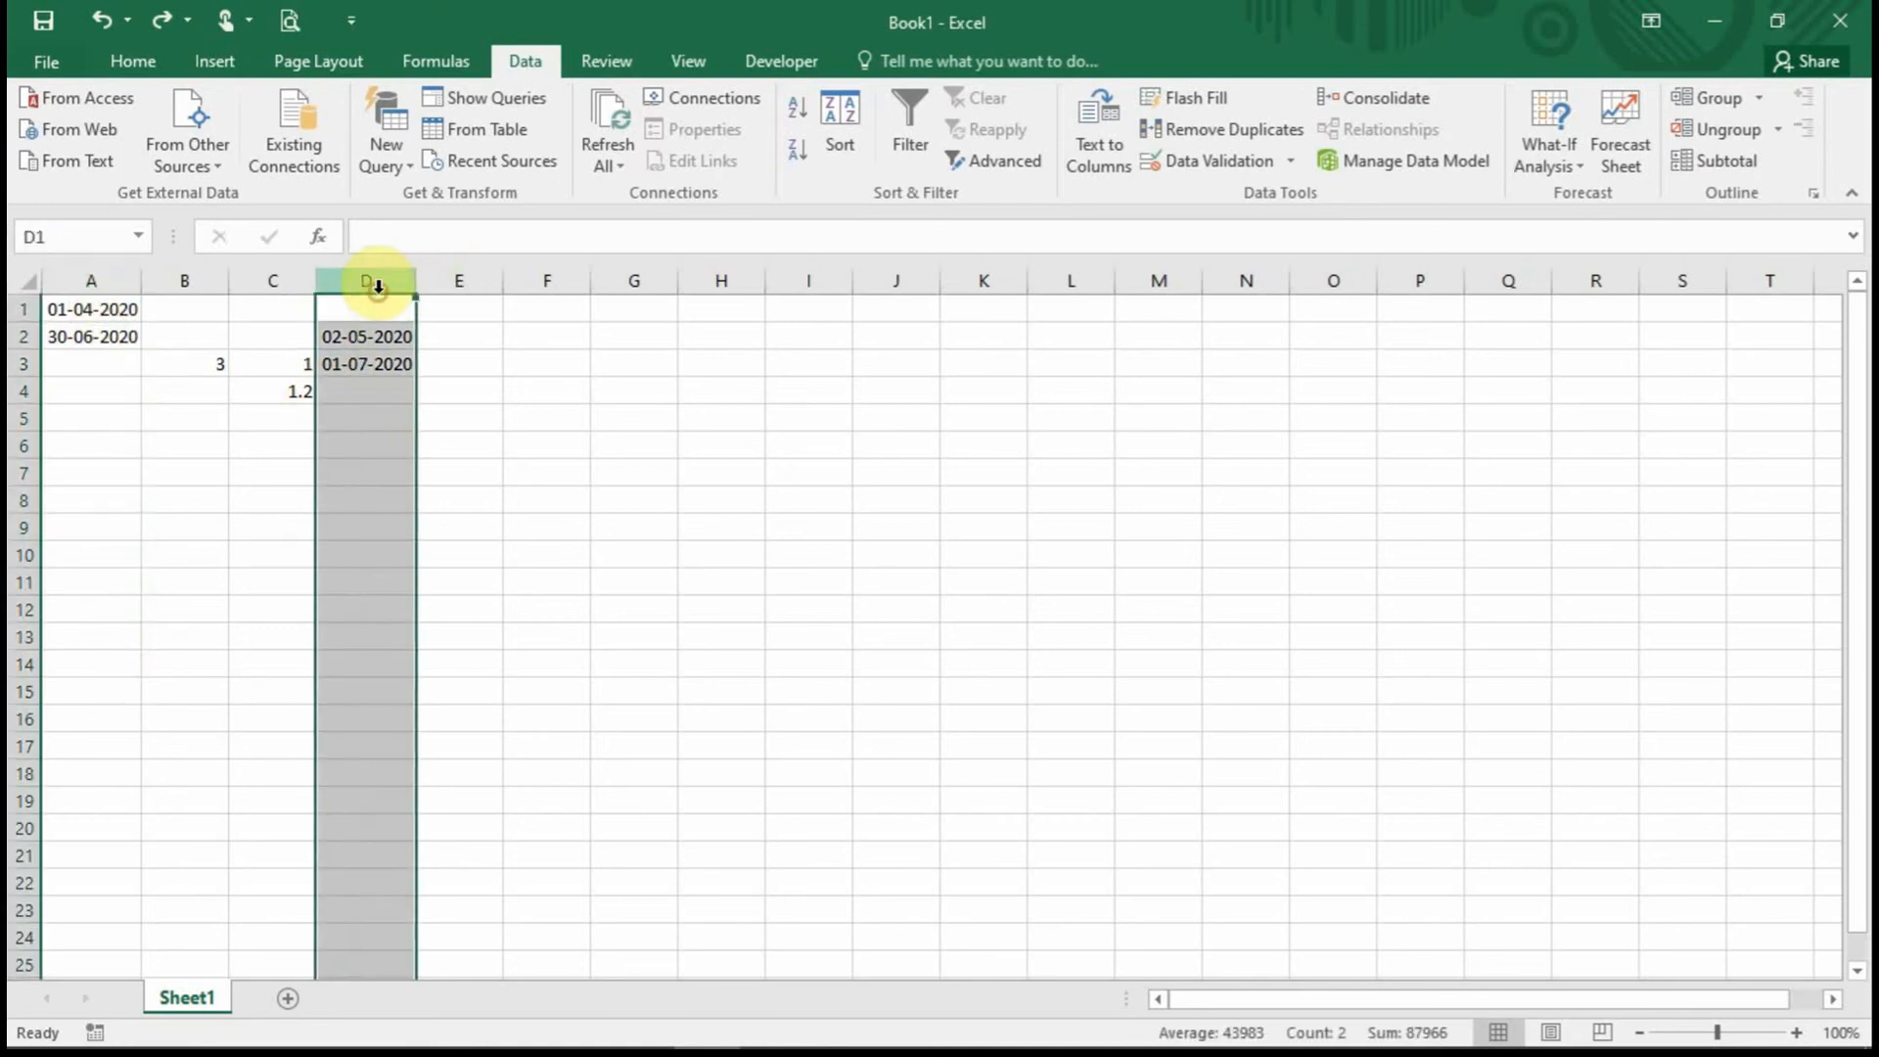
# Reopen Data Validation and make the start date reference absolute as =$A$1.
pyautogui.click(1222, 165)
pyautogui.click(743, 559)
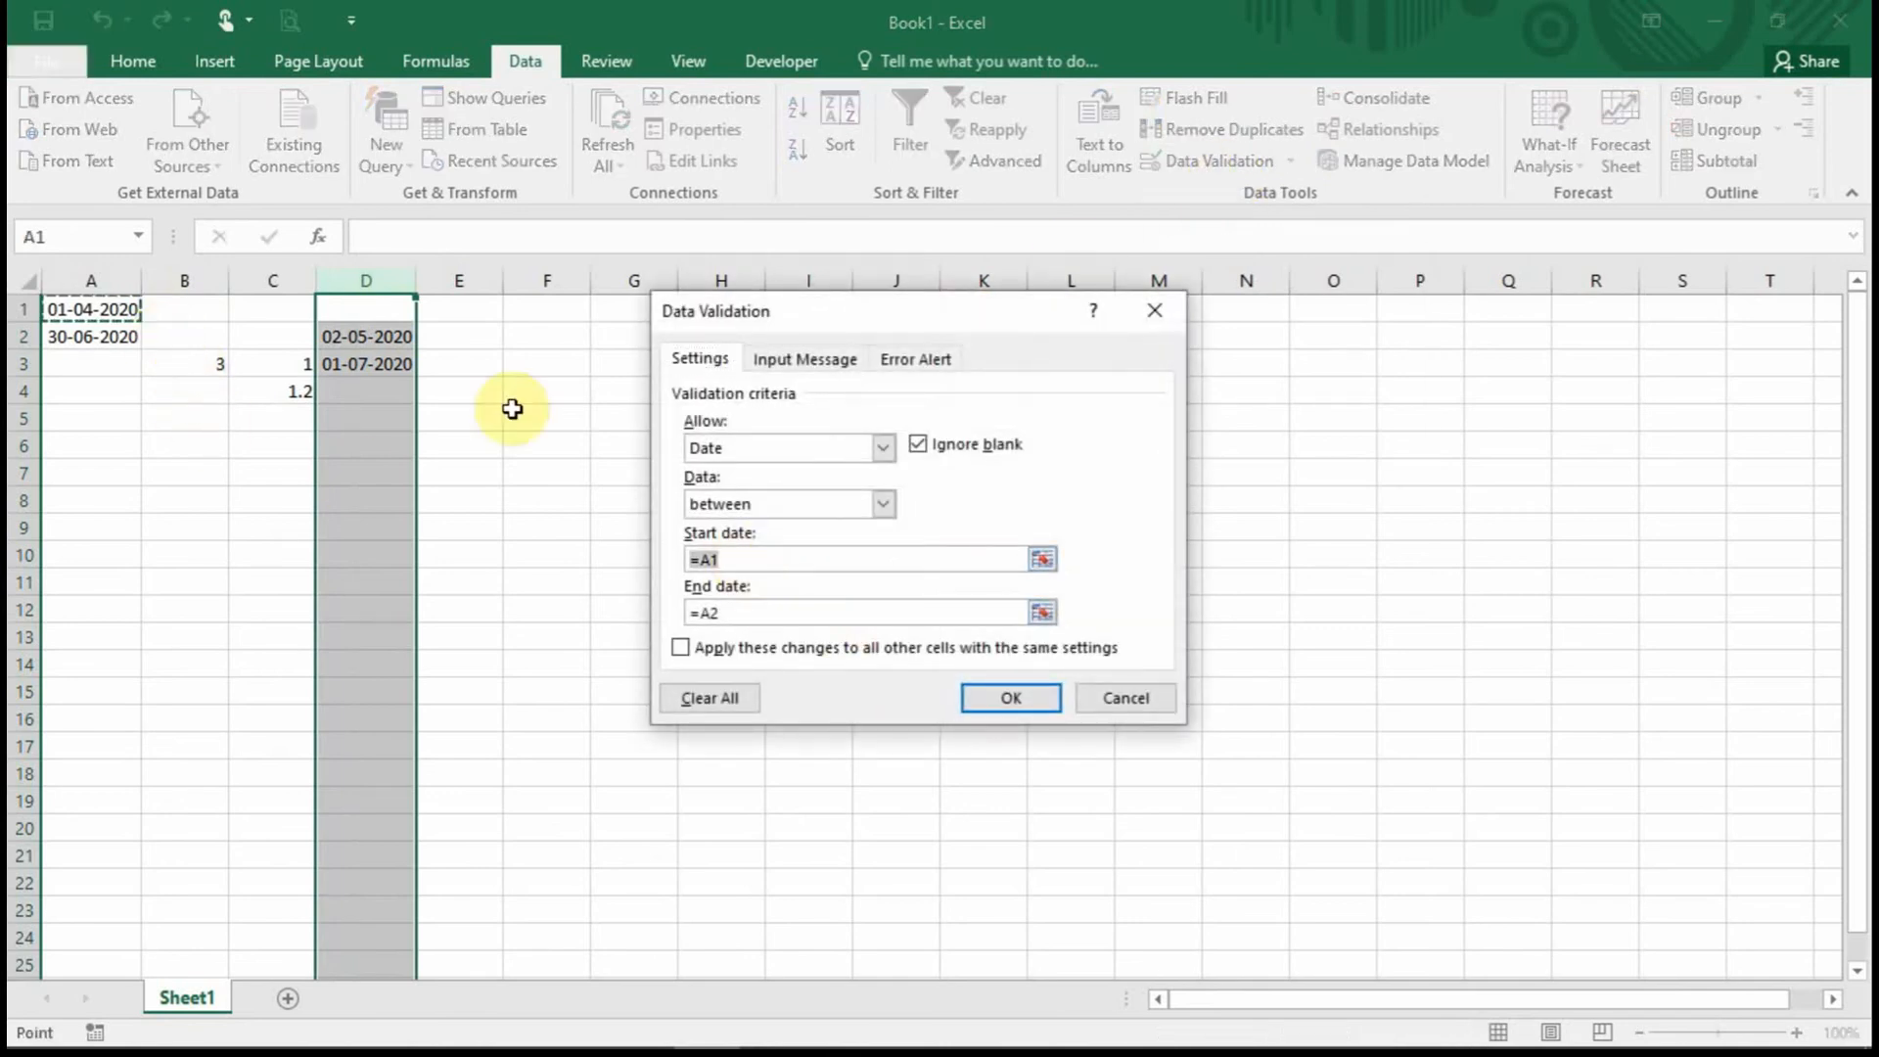
pyautogui.click(703, 563)
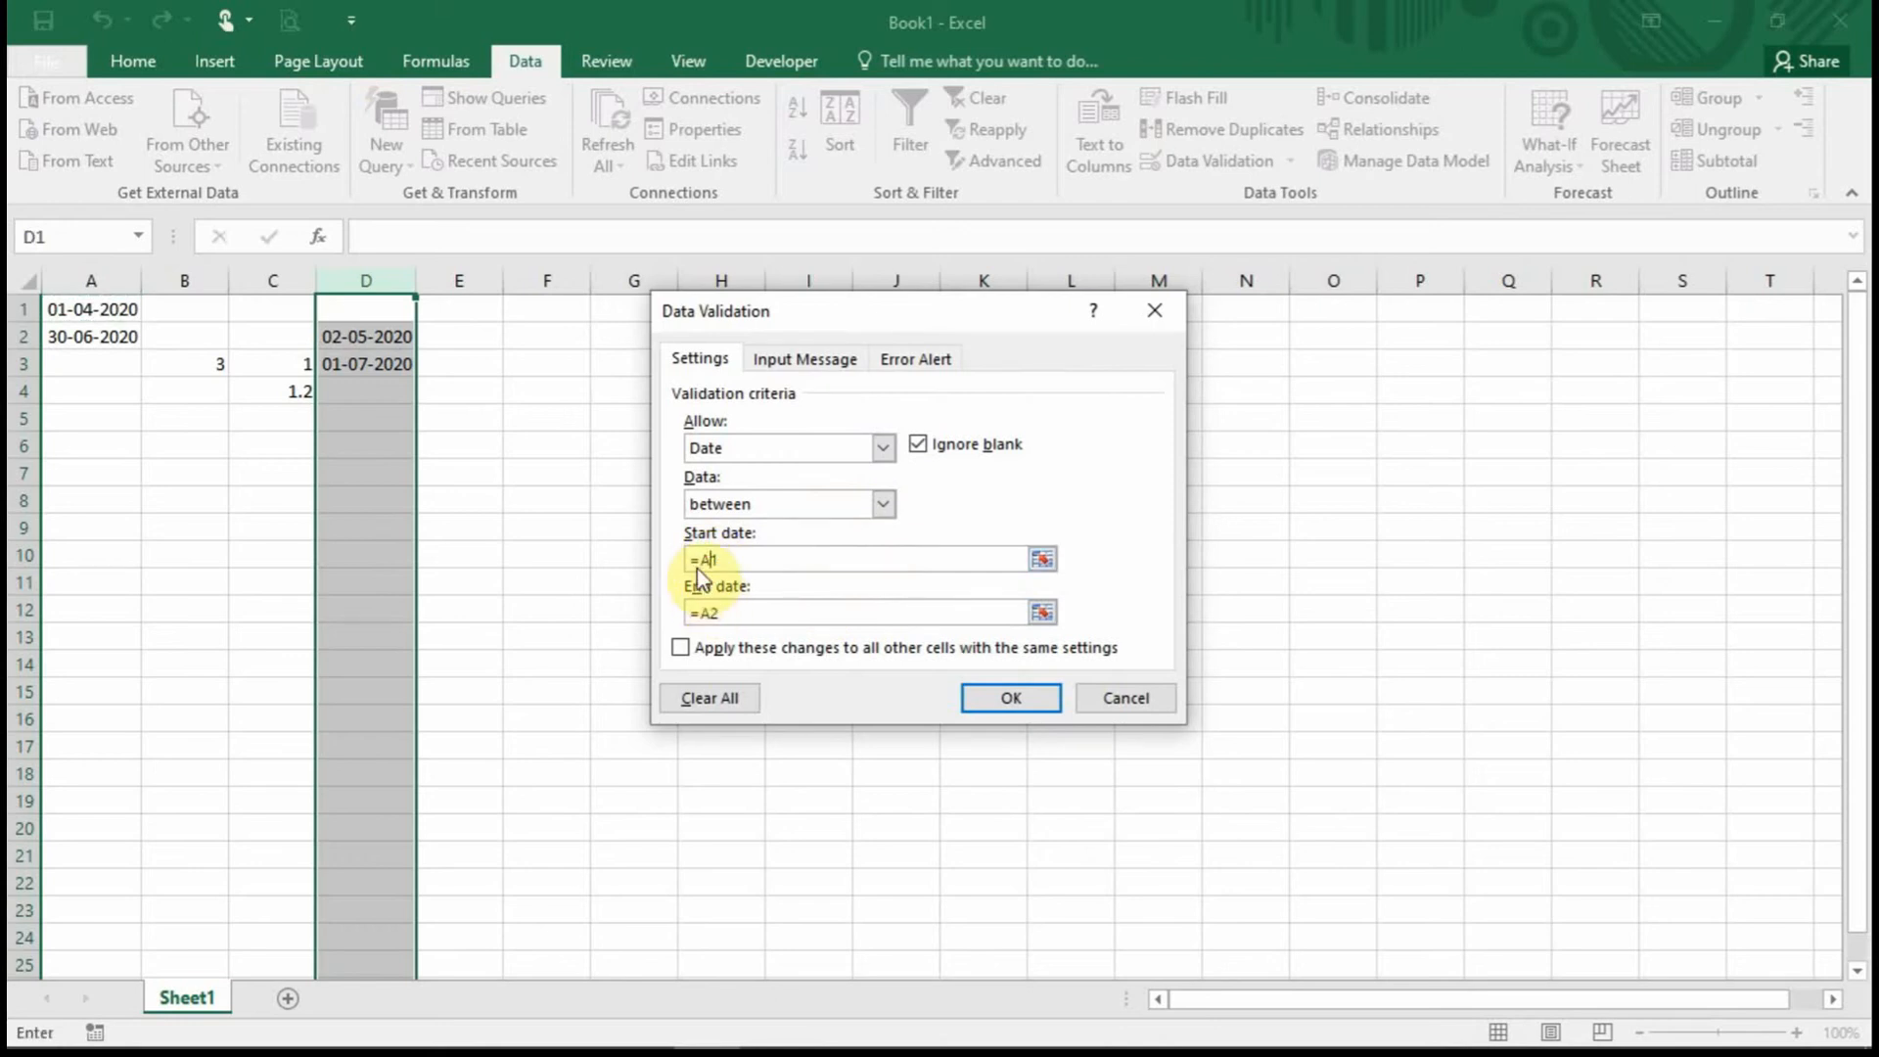
pyautogui.moveTo(732, 561); pyautogui.dragTo(672, 564)
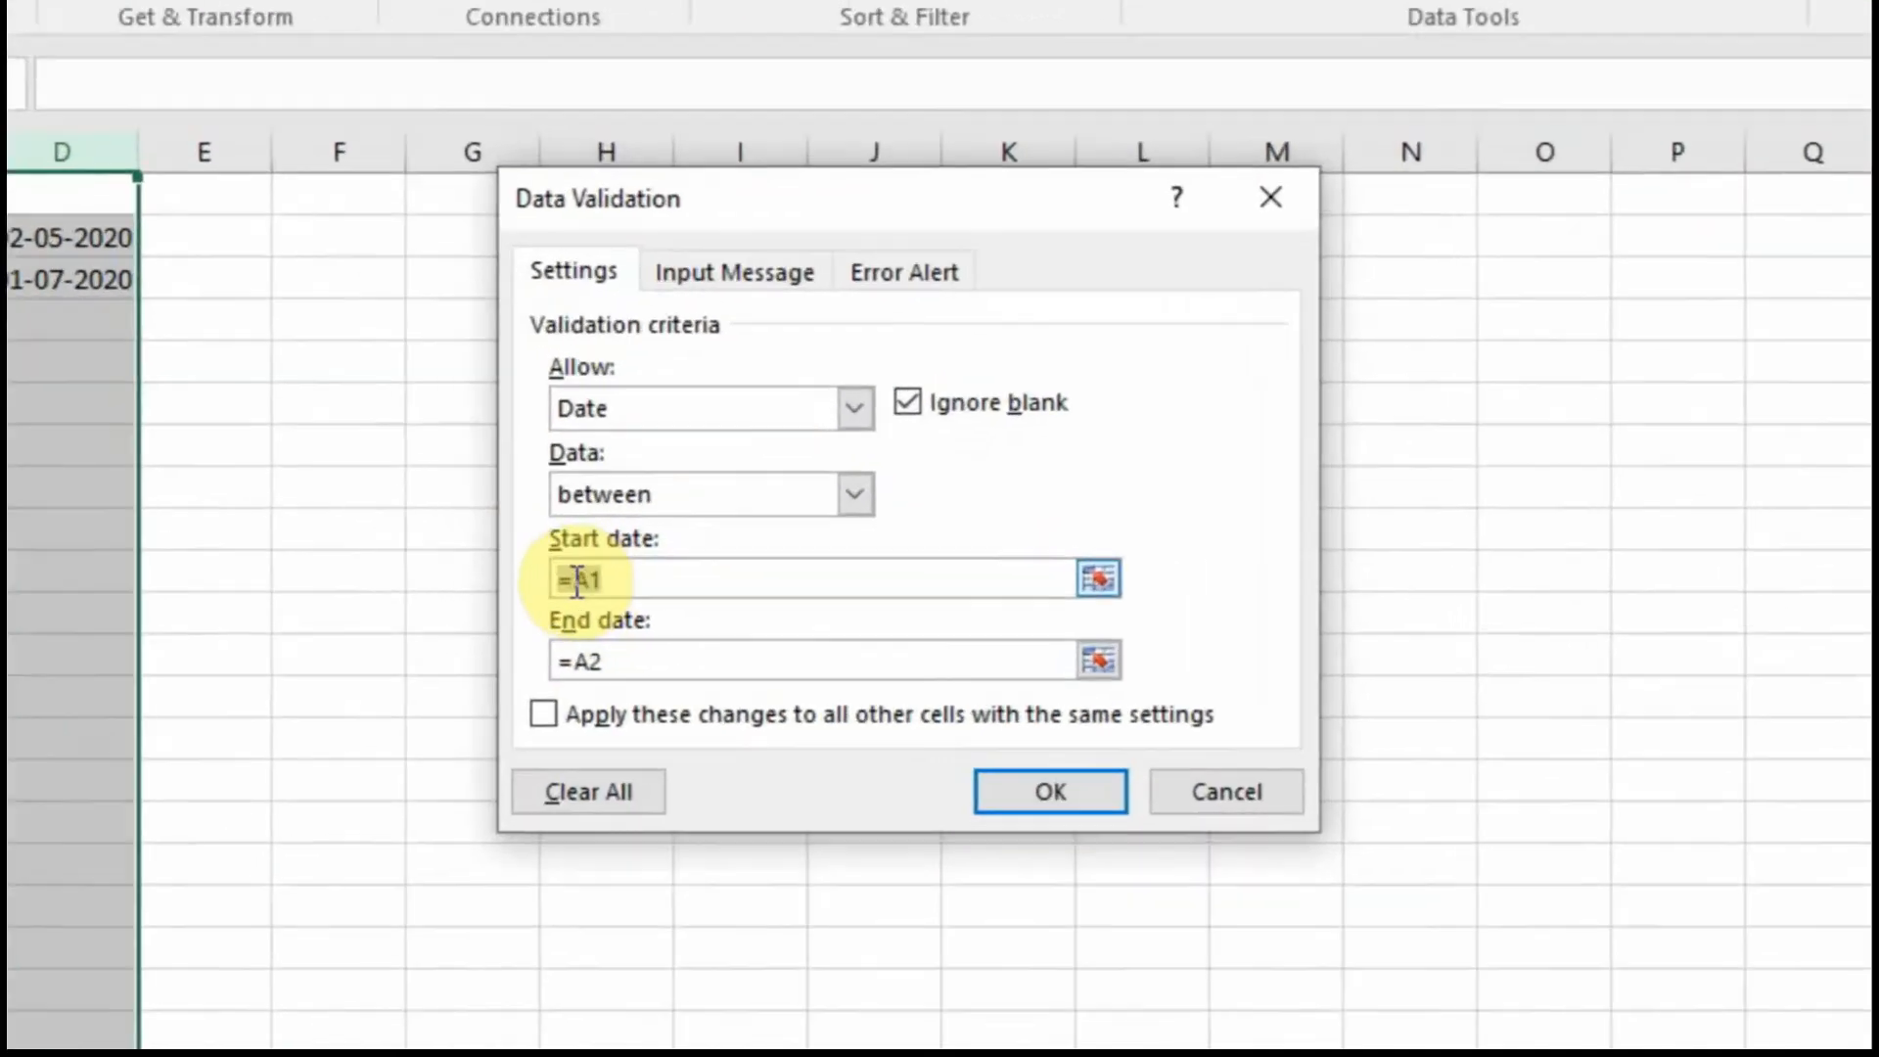
pyautogui.click(701, 561)
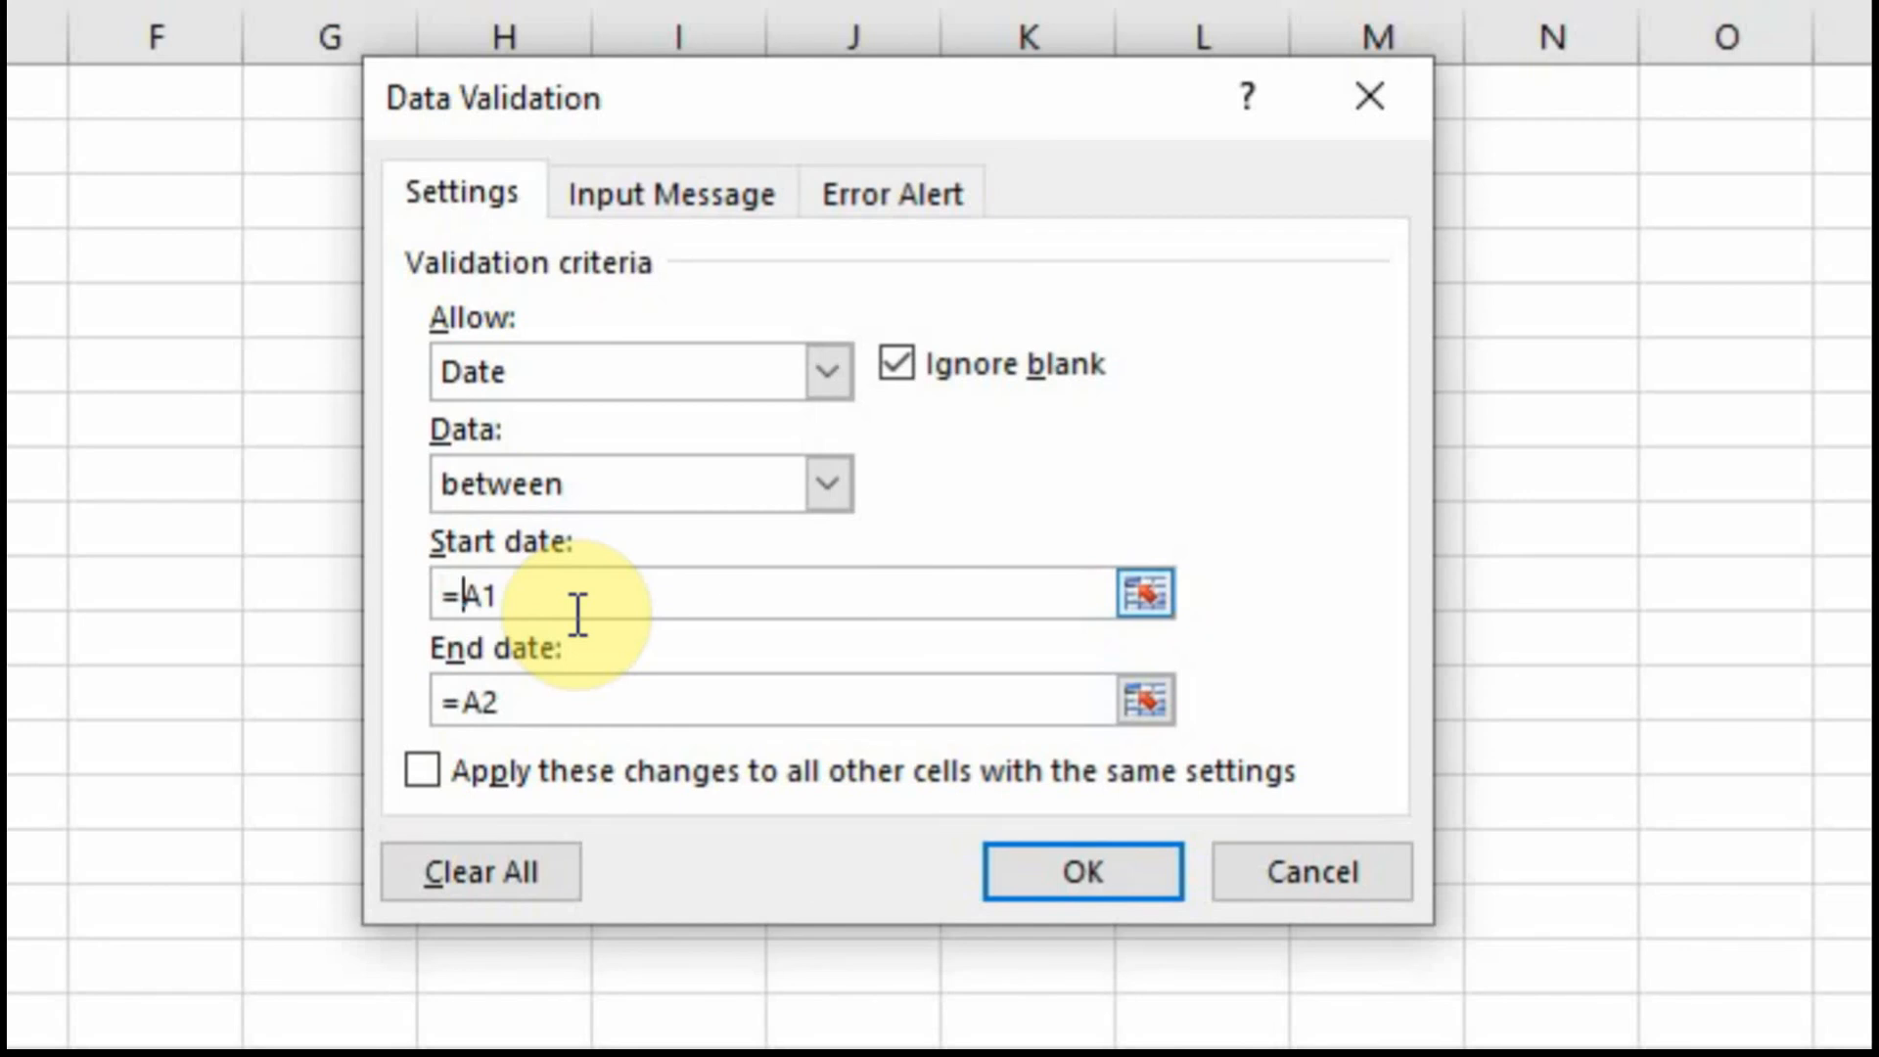
pyautogui.write('$')
pyautogui.click(500, 595)
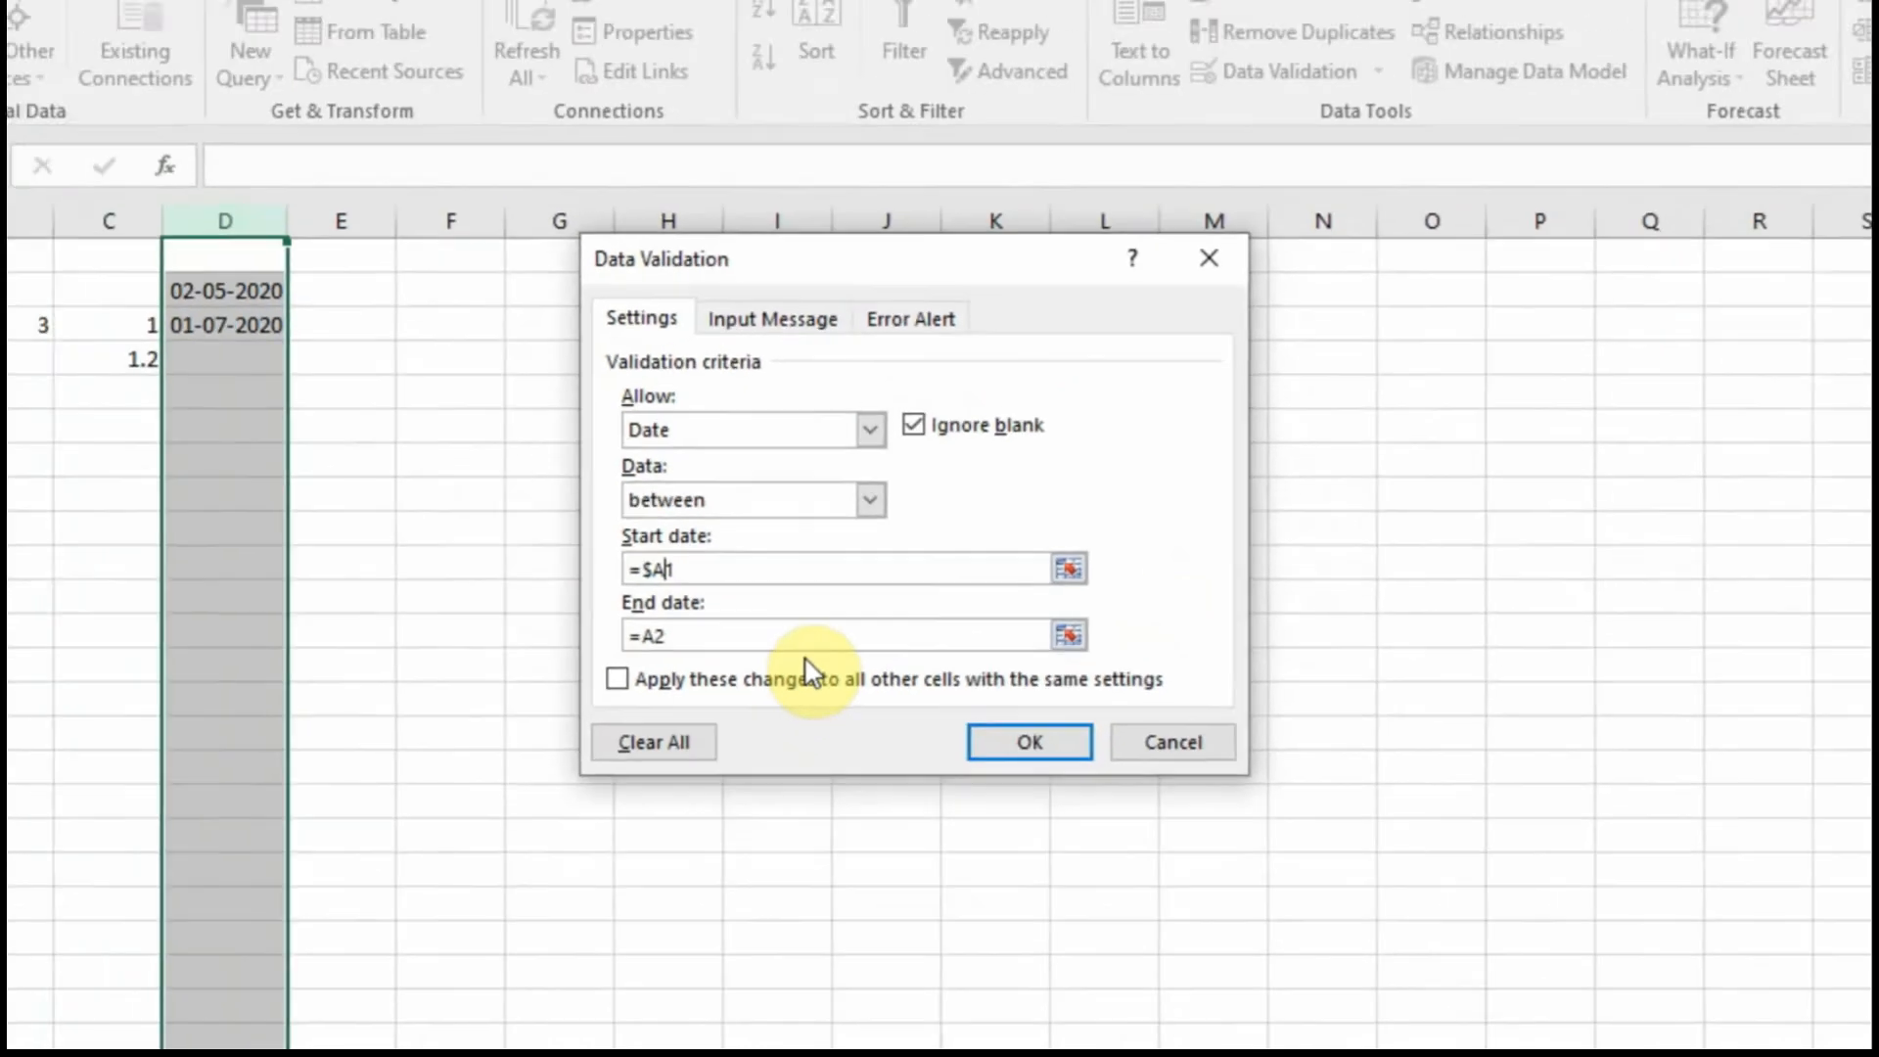
pyautogui.write('$')
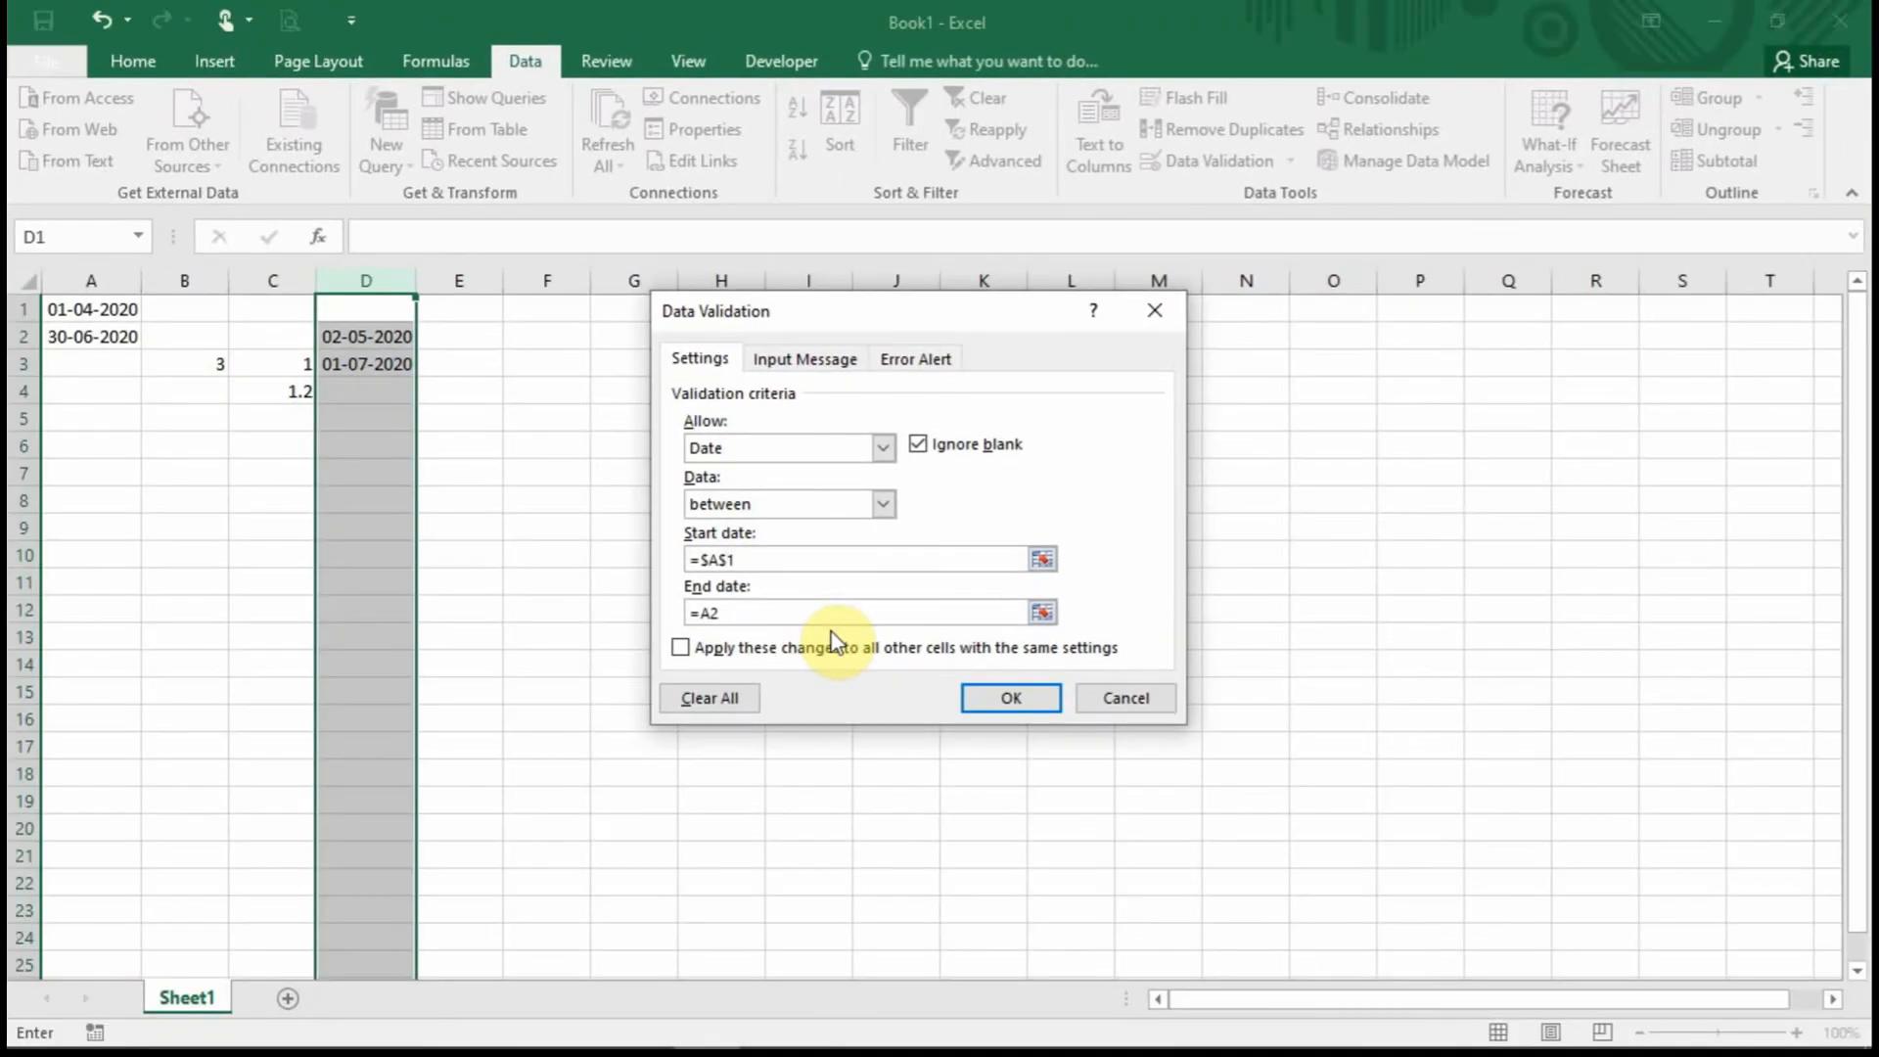
# Re-point the end date at A2, make it absolute $A$2 with F4, and confirm.
pyautogui.click(789, 614)
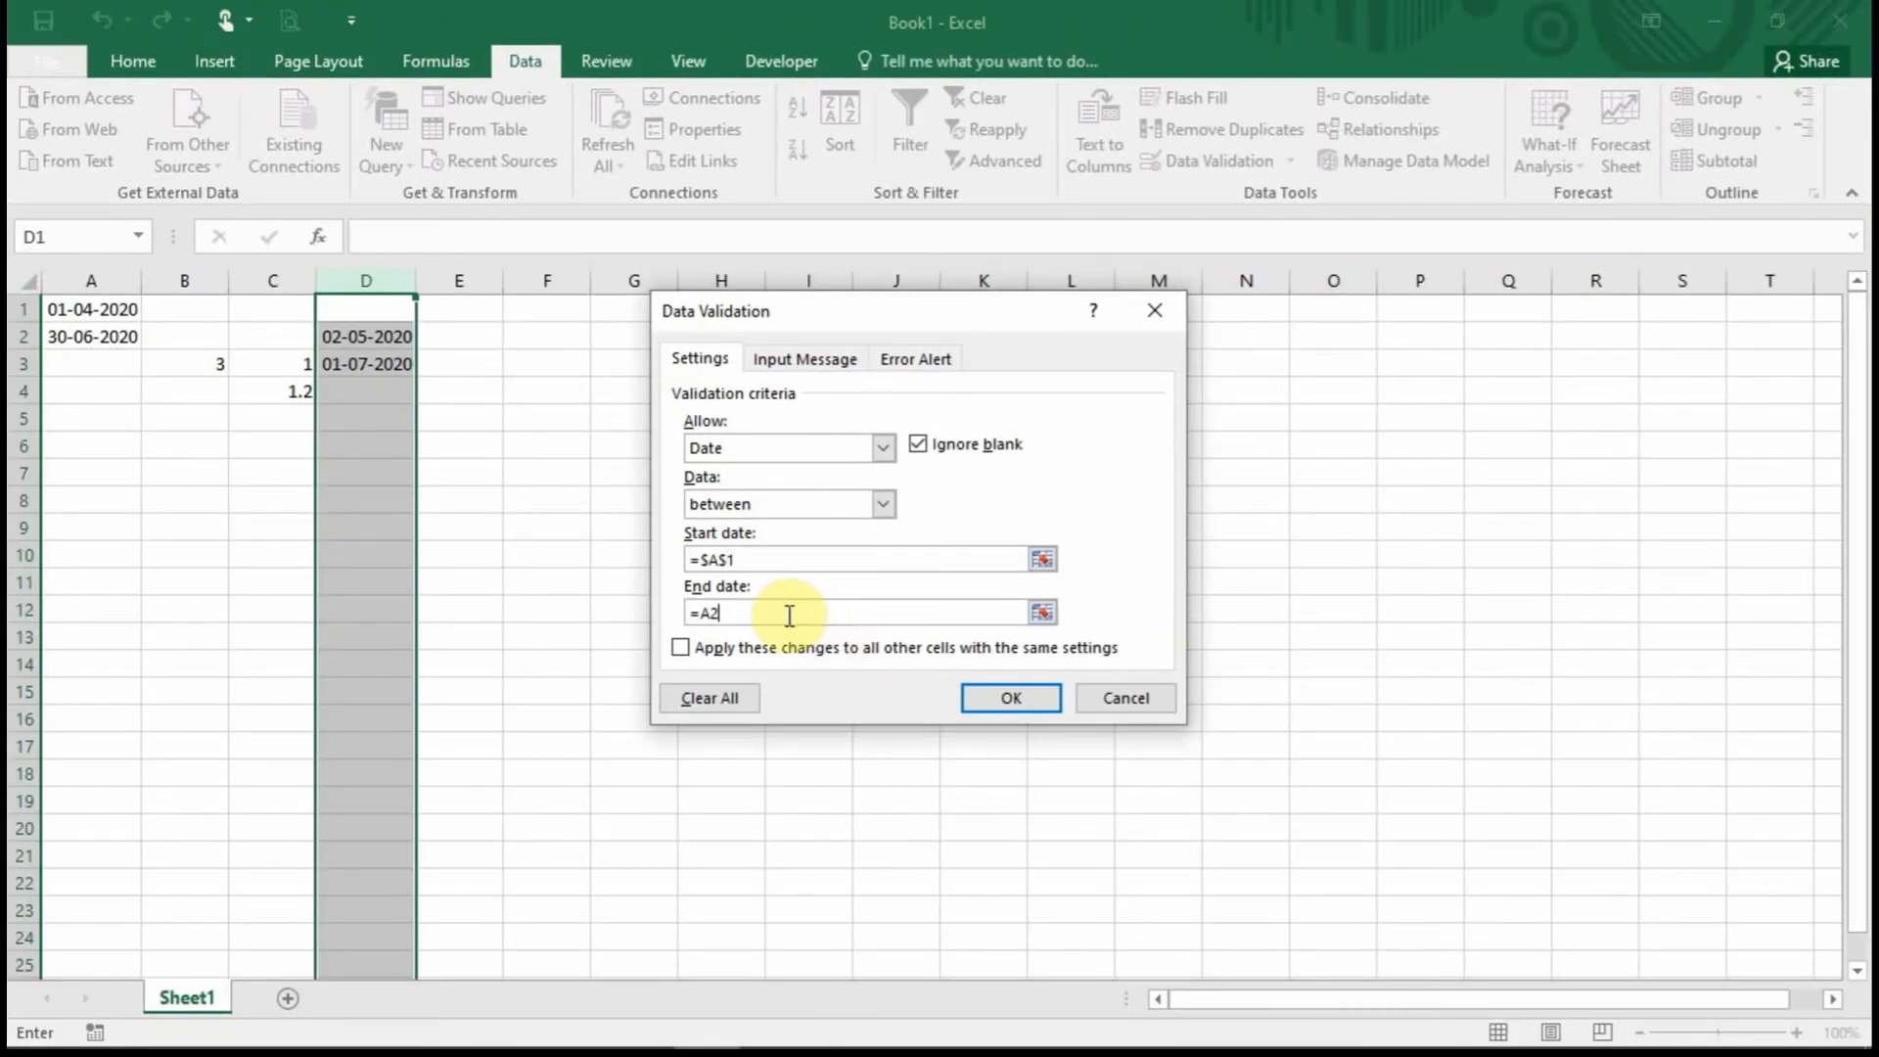
pyautogui.doubleClick(710, 614)
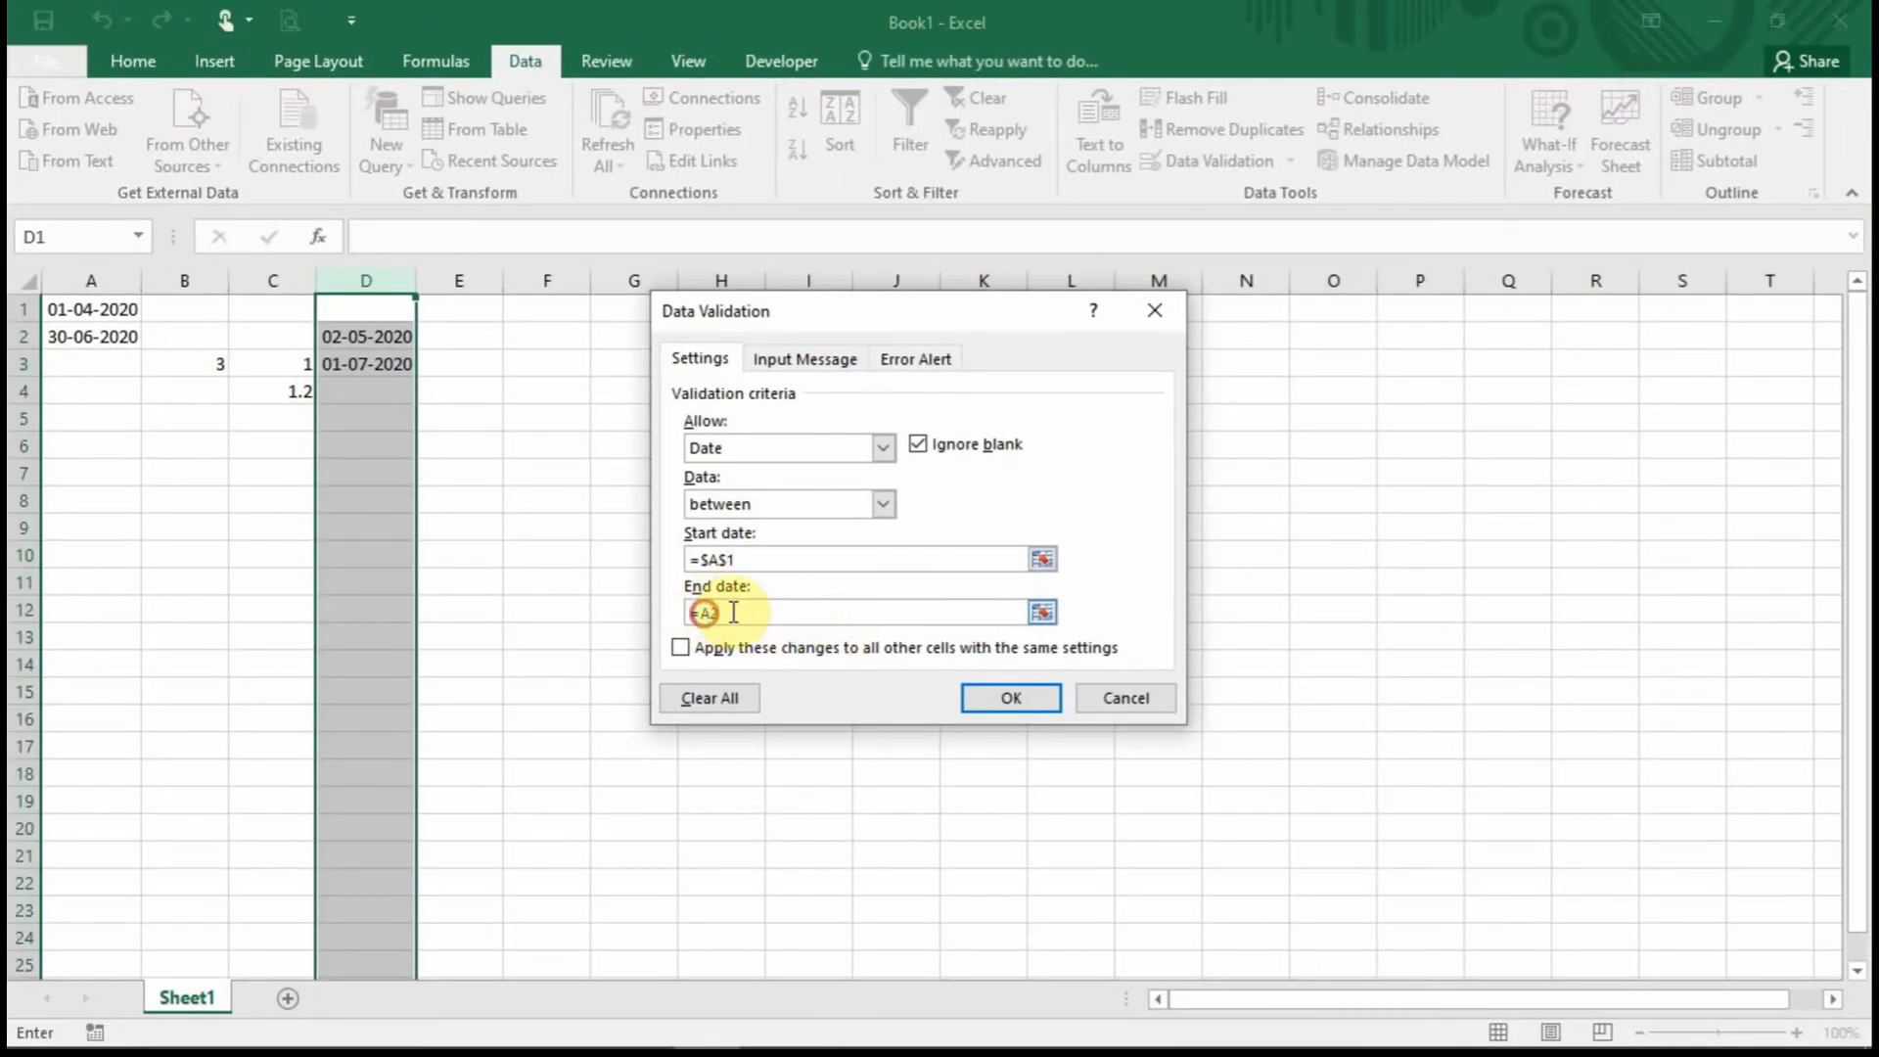
pyautogui.click(116, 339)
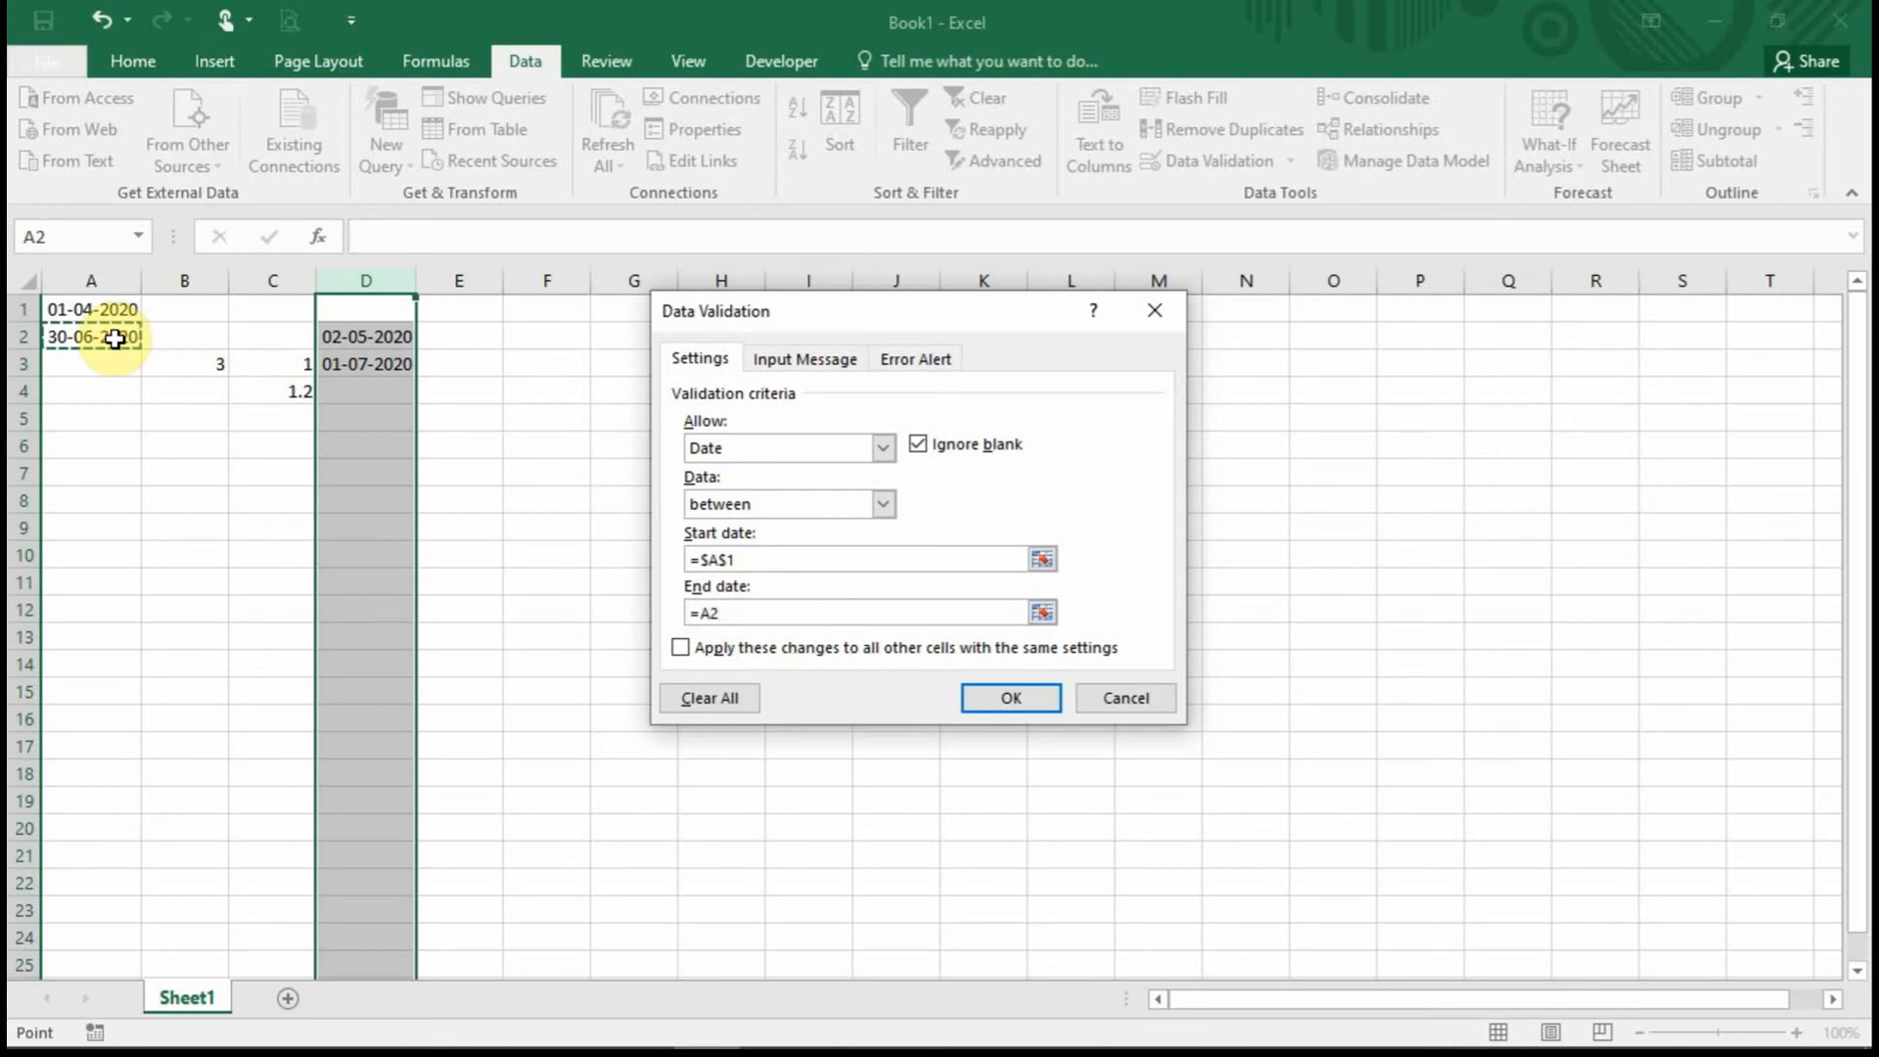
pyautogui.press('F4')
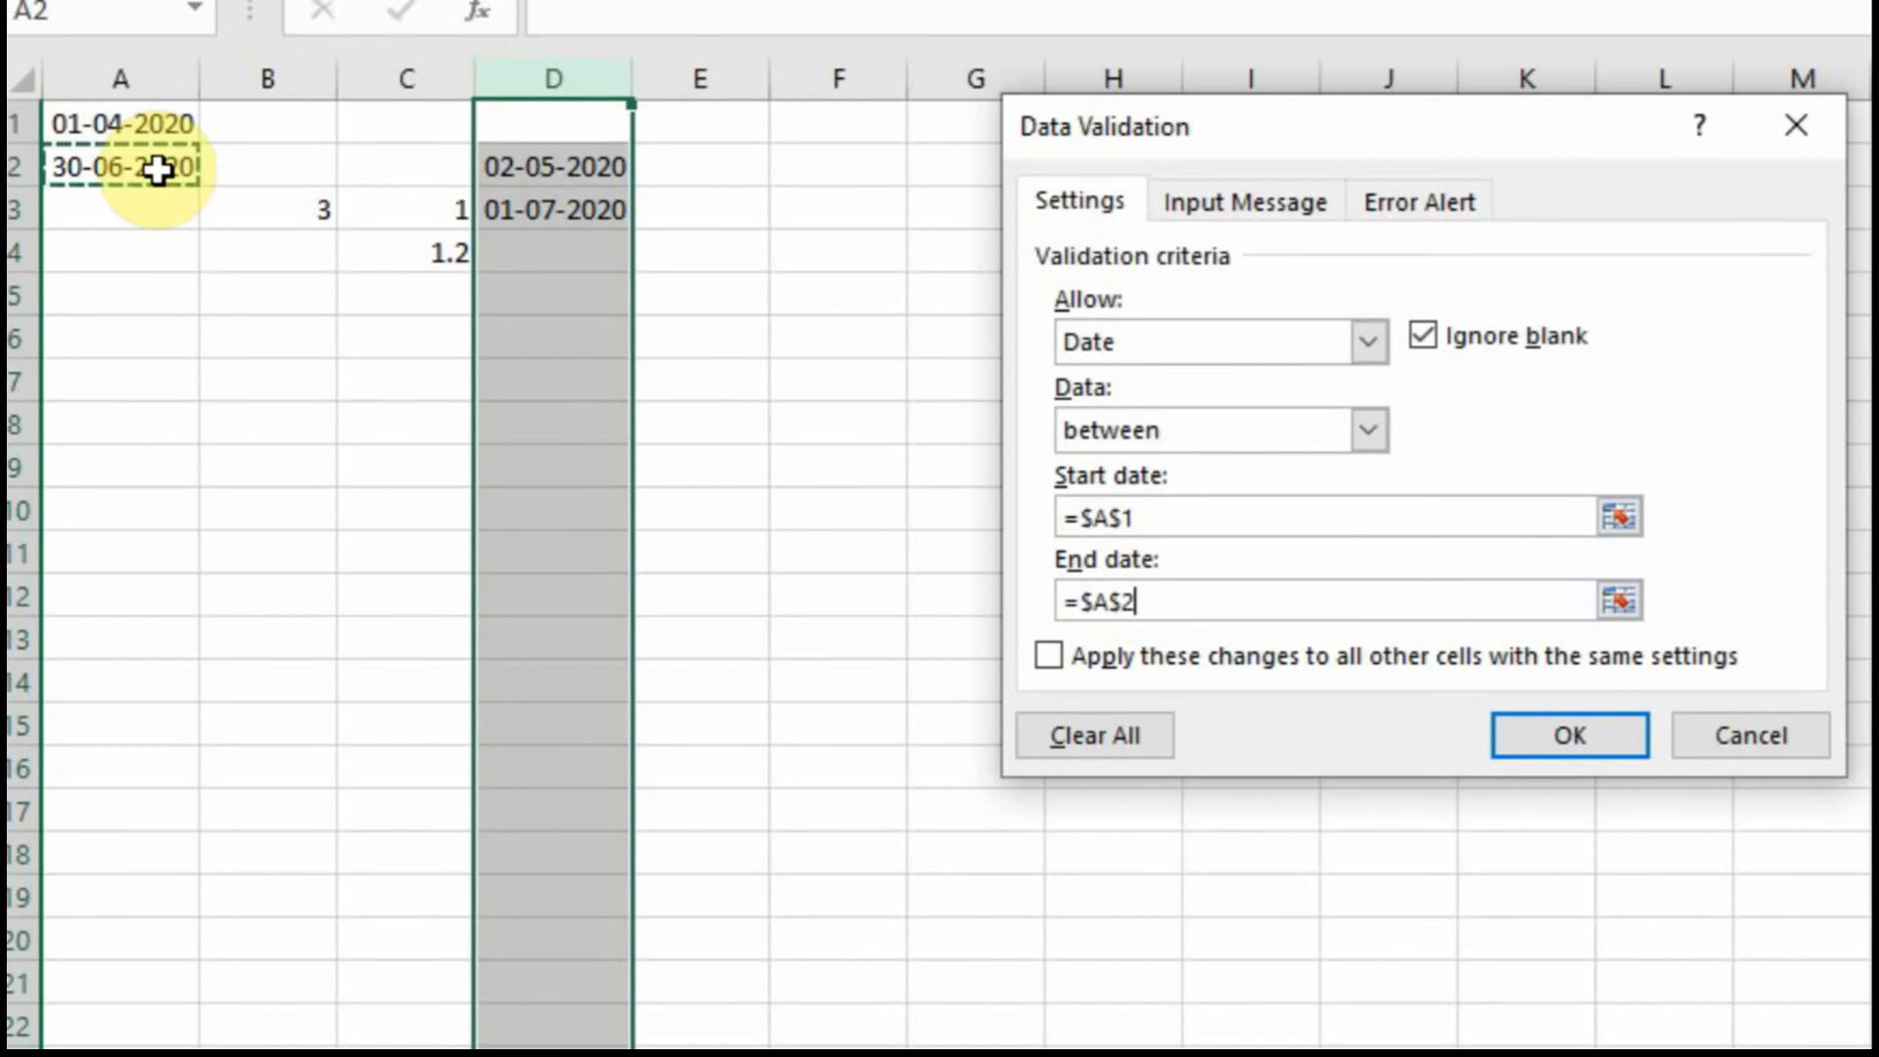
pyautogui.press('F4')
pyautogui.press('F4')
pyautogui.press('F4')
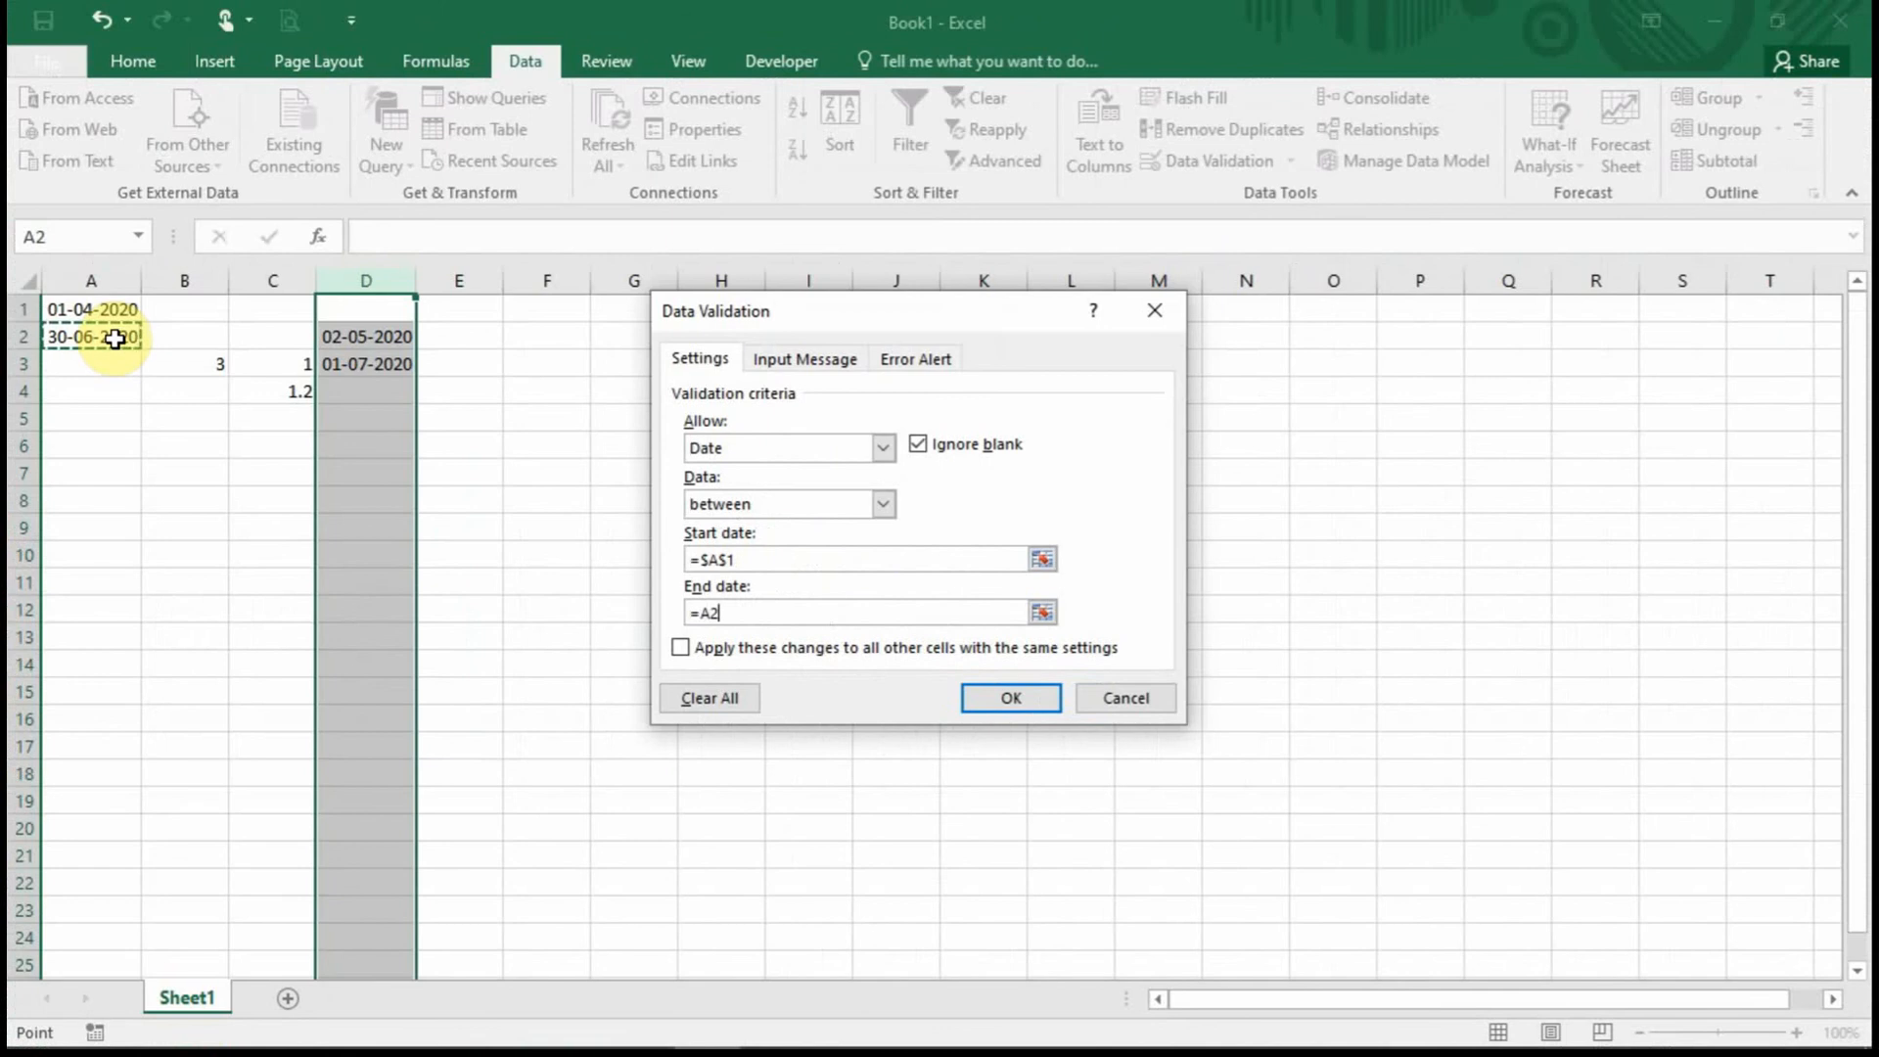
pyautogui.press('F4')
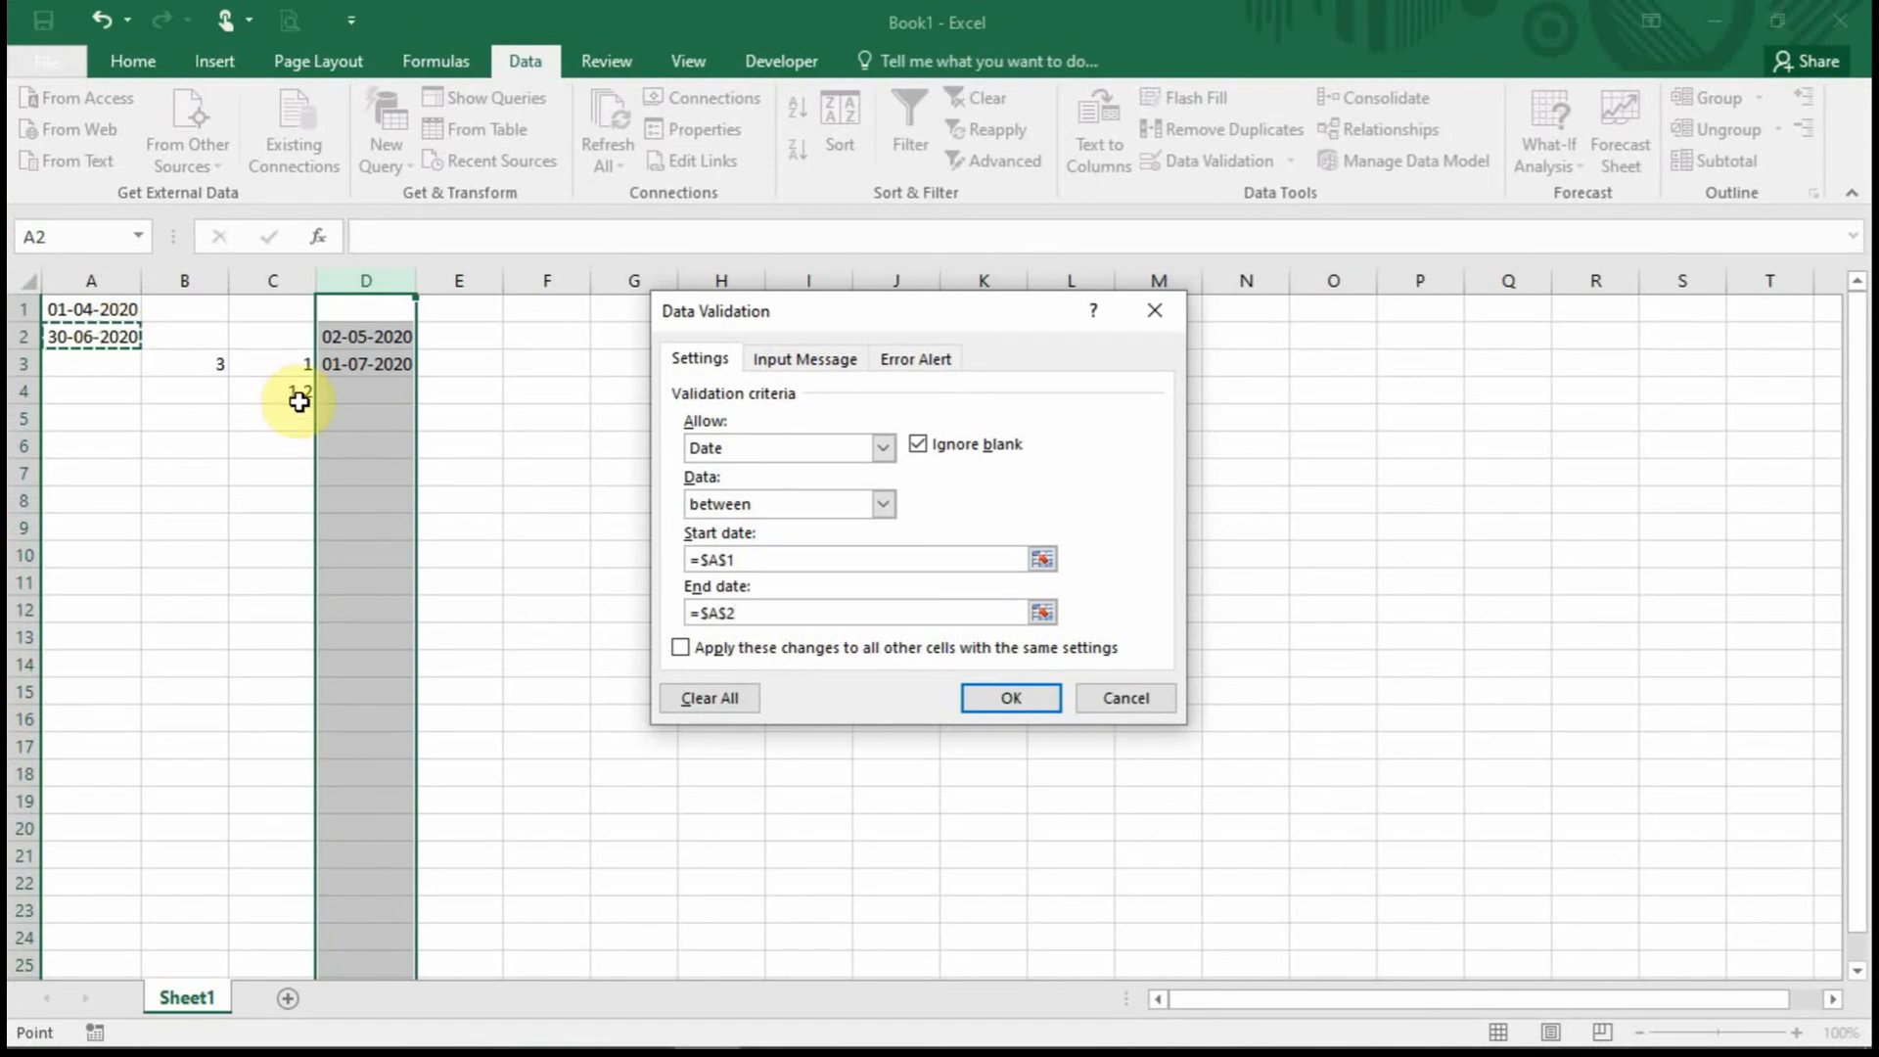
pyautogui.click(1023, 698)
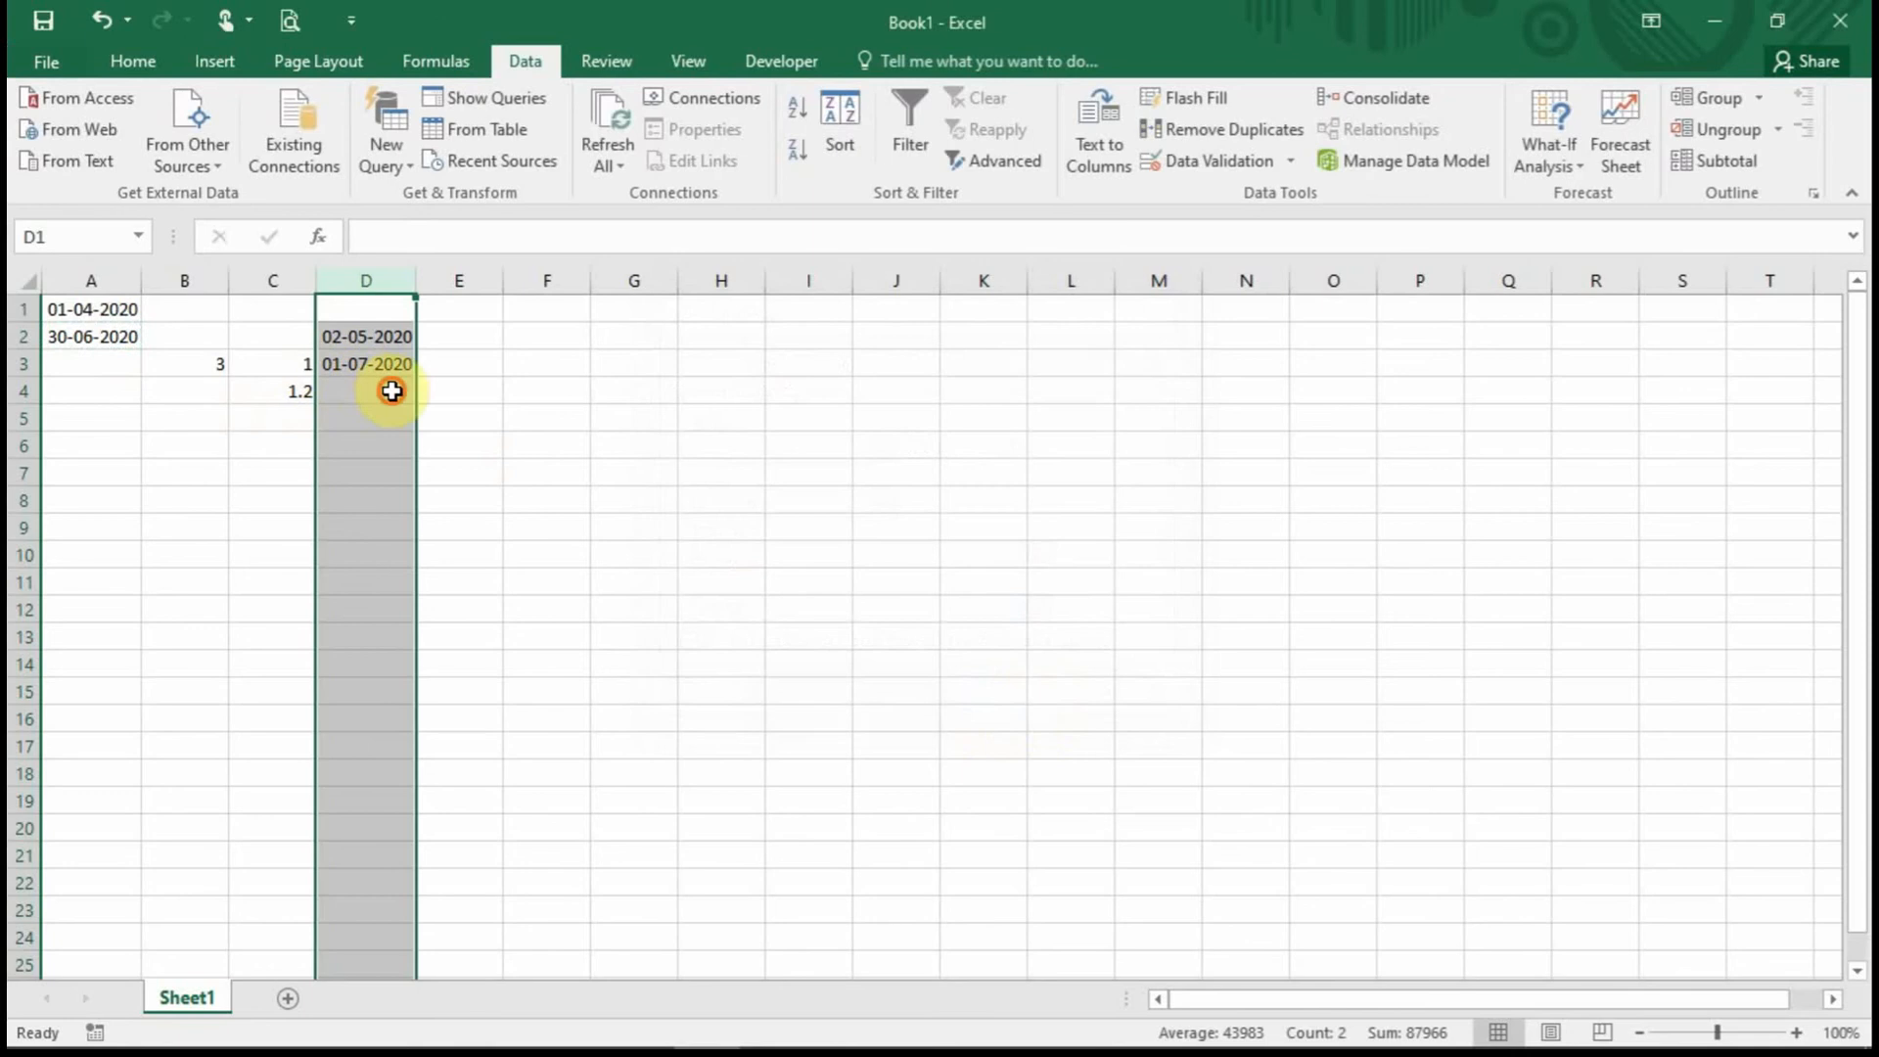
# Recommit 01-07-2020 in D3 and dismiss the rejection, keeping the original date.
pyautogui.click(381, 383)
pyautogui.click(381, 368)
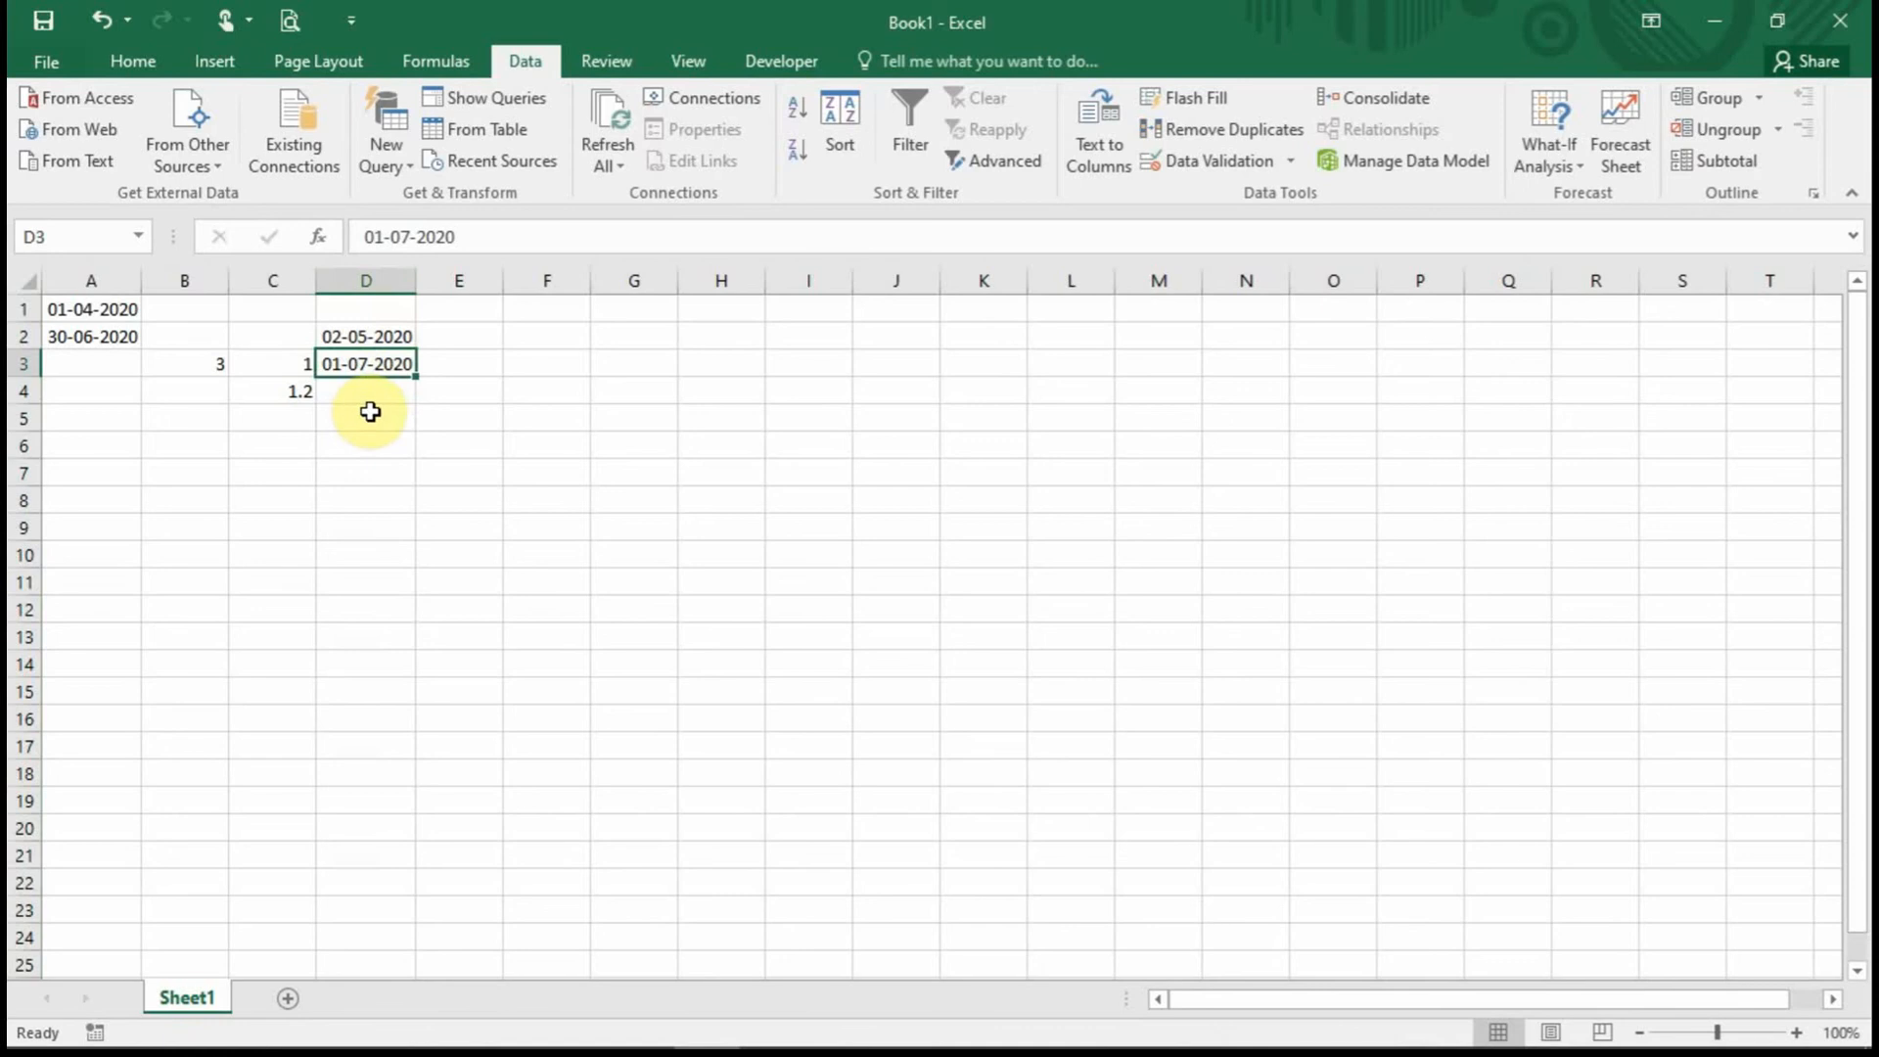
pyautogui.moveTo(369, 342); pyautogui.dragTo(369, 366)
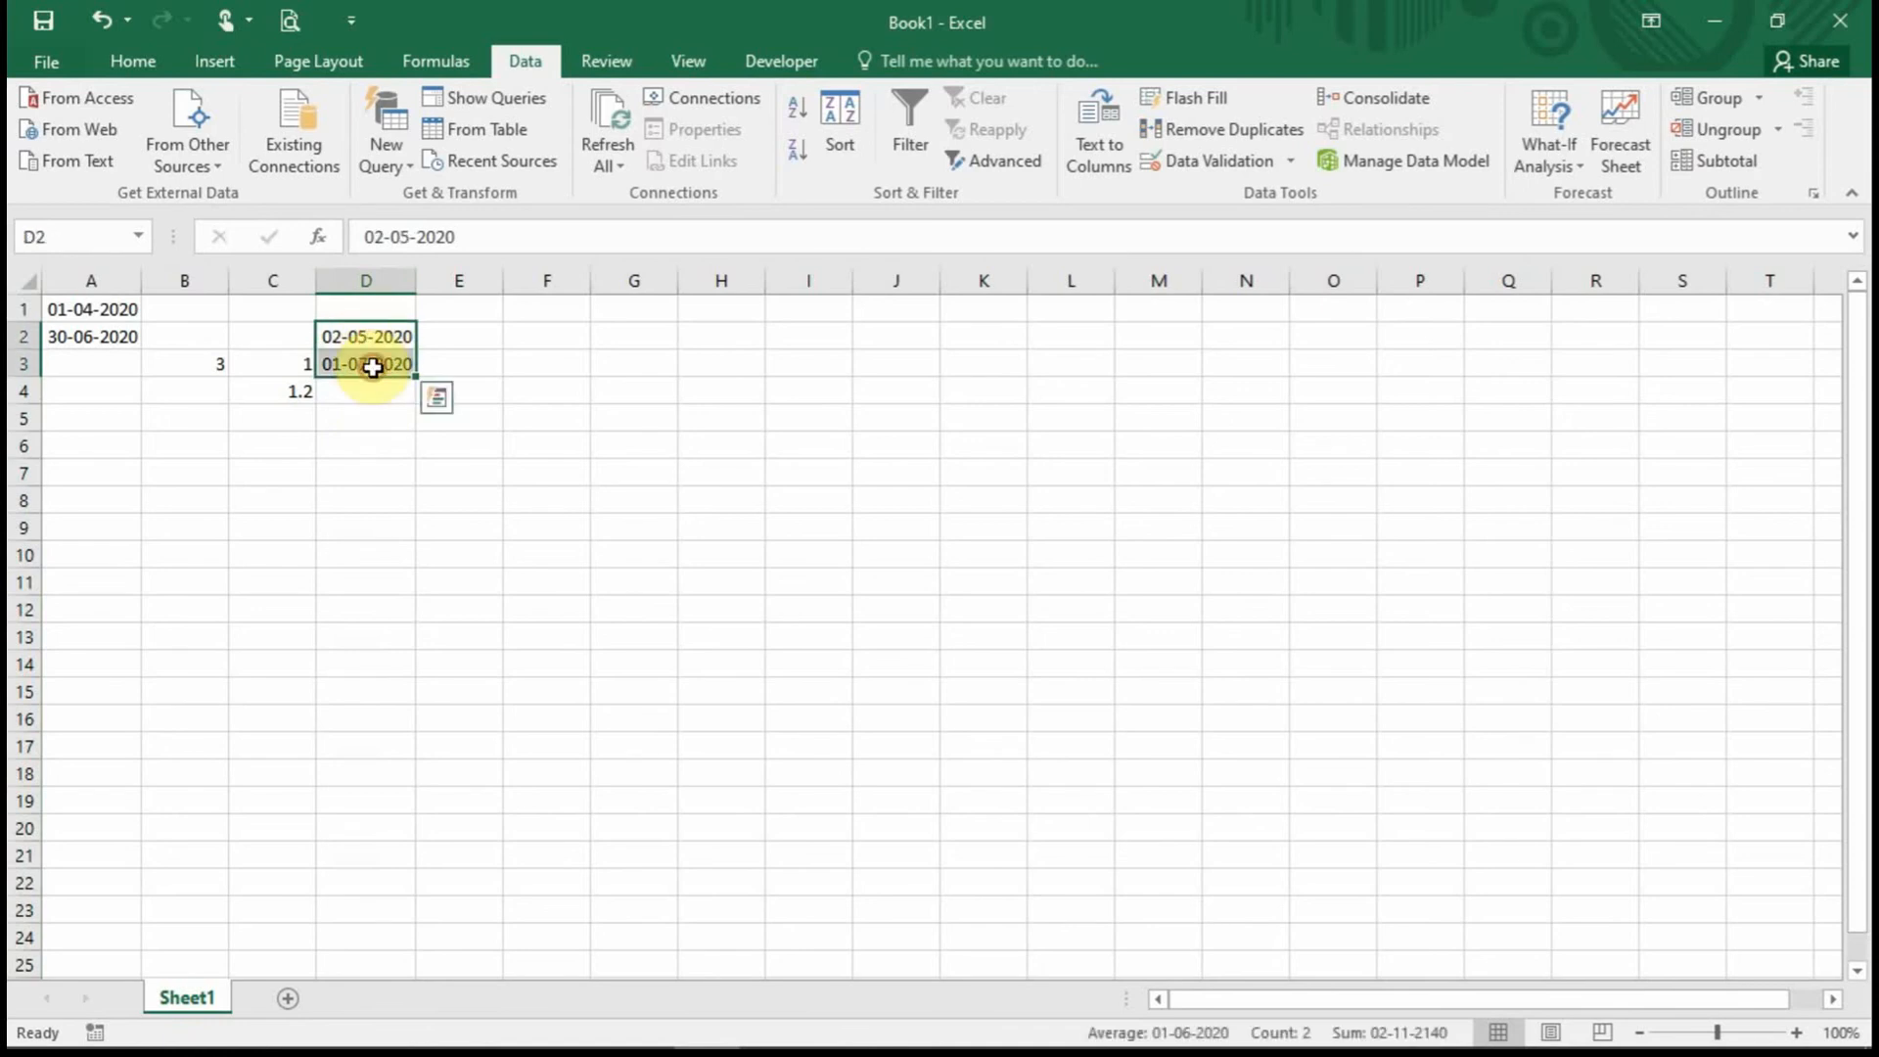
pyautogui.click(374, 414)
pyautogui.click(377, 365)
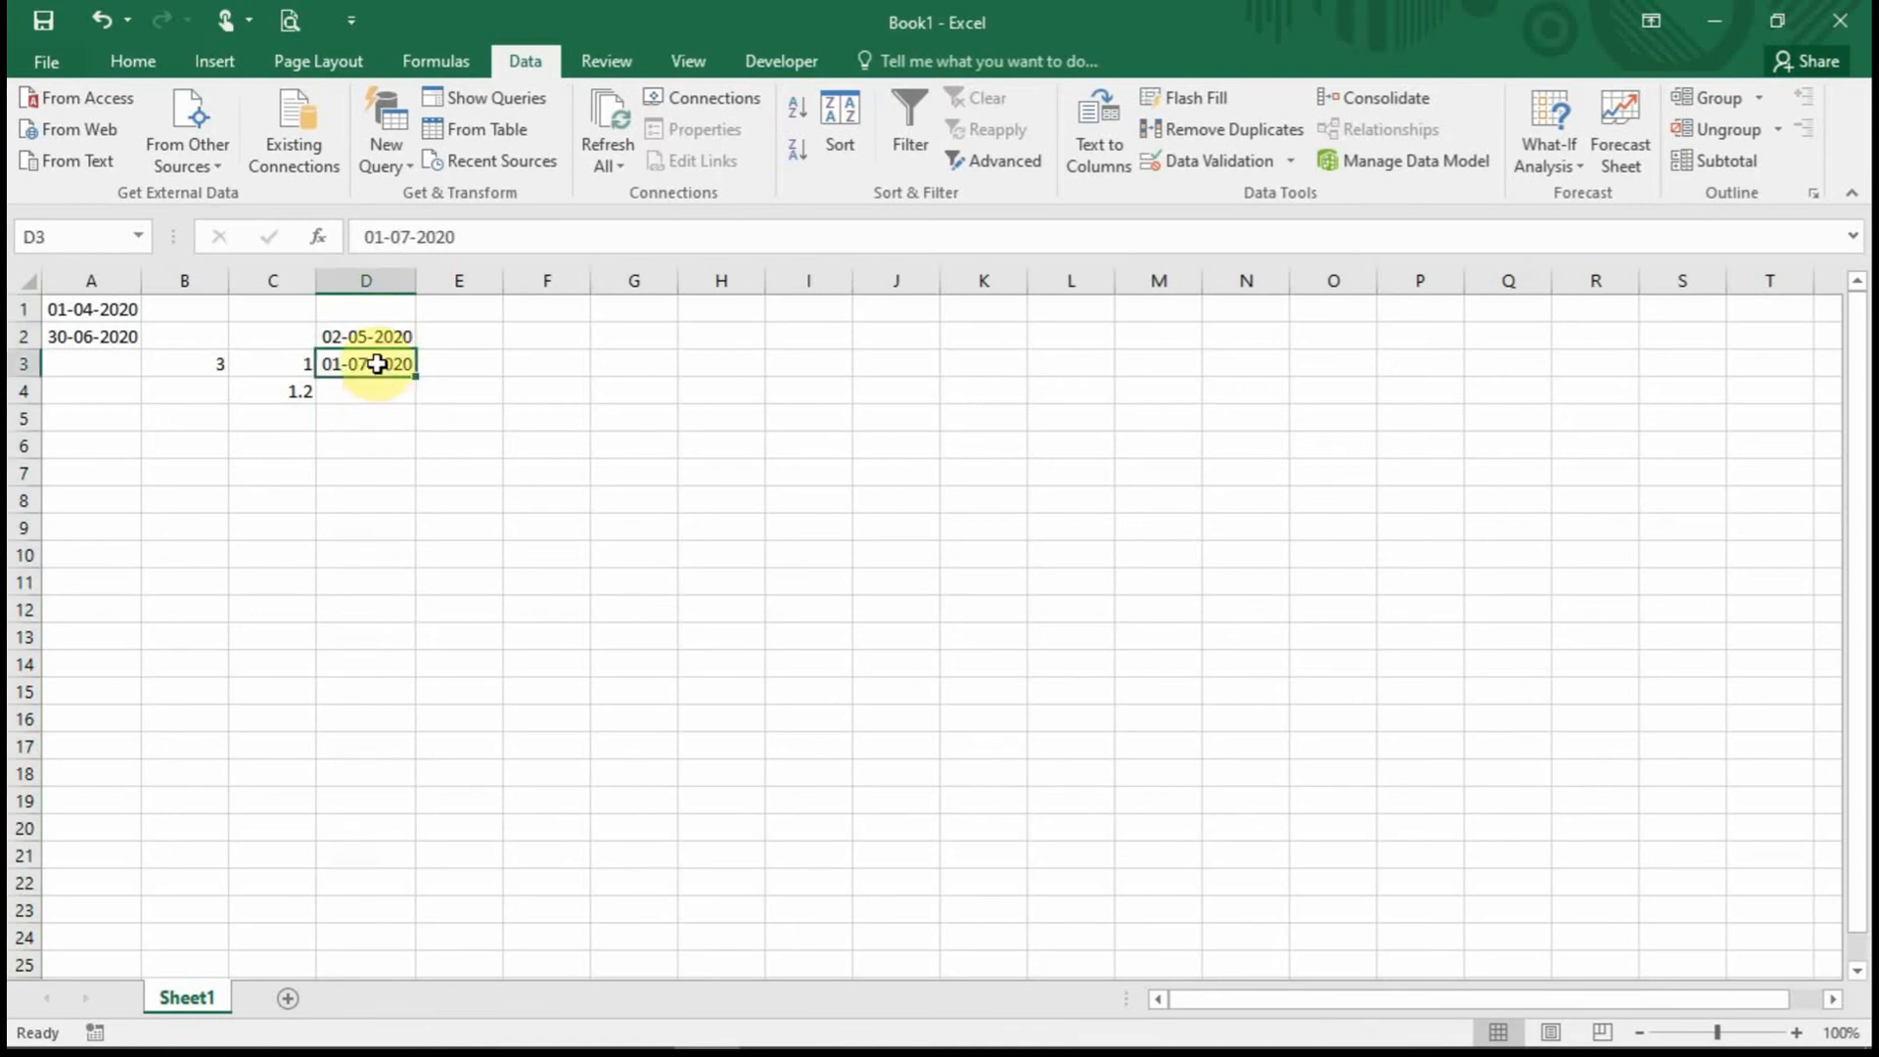
pyautogui.doubleClick(372, 362)
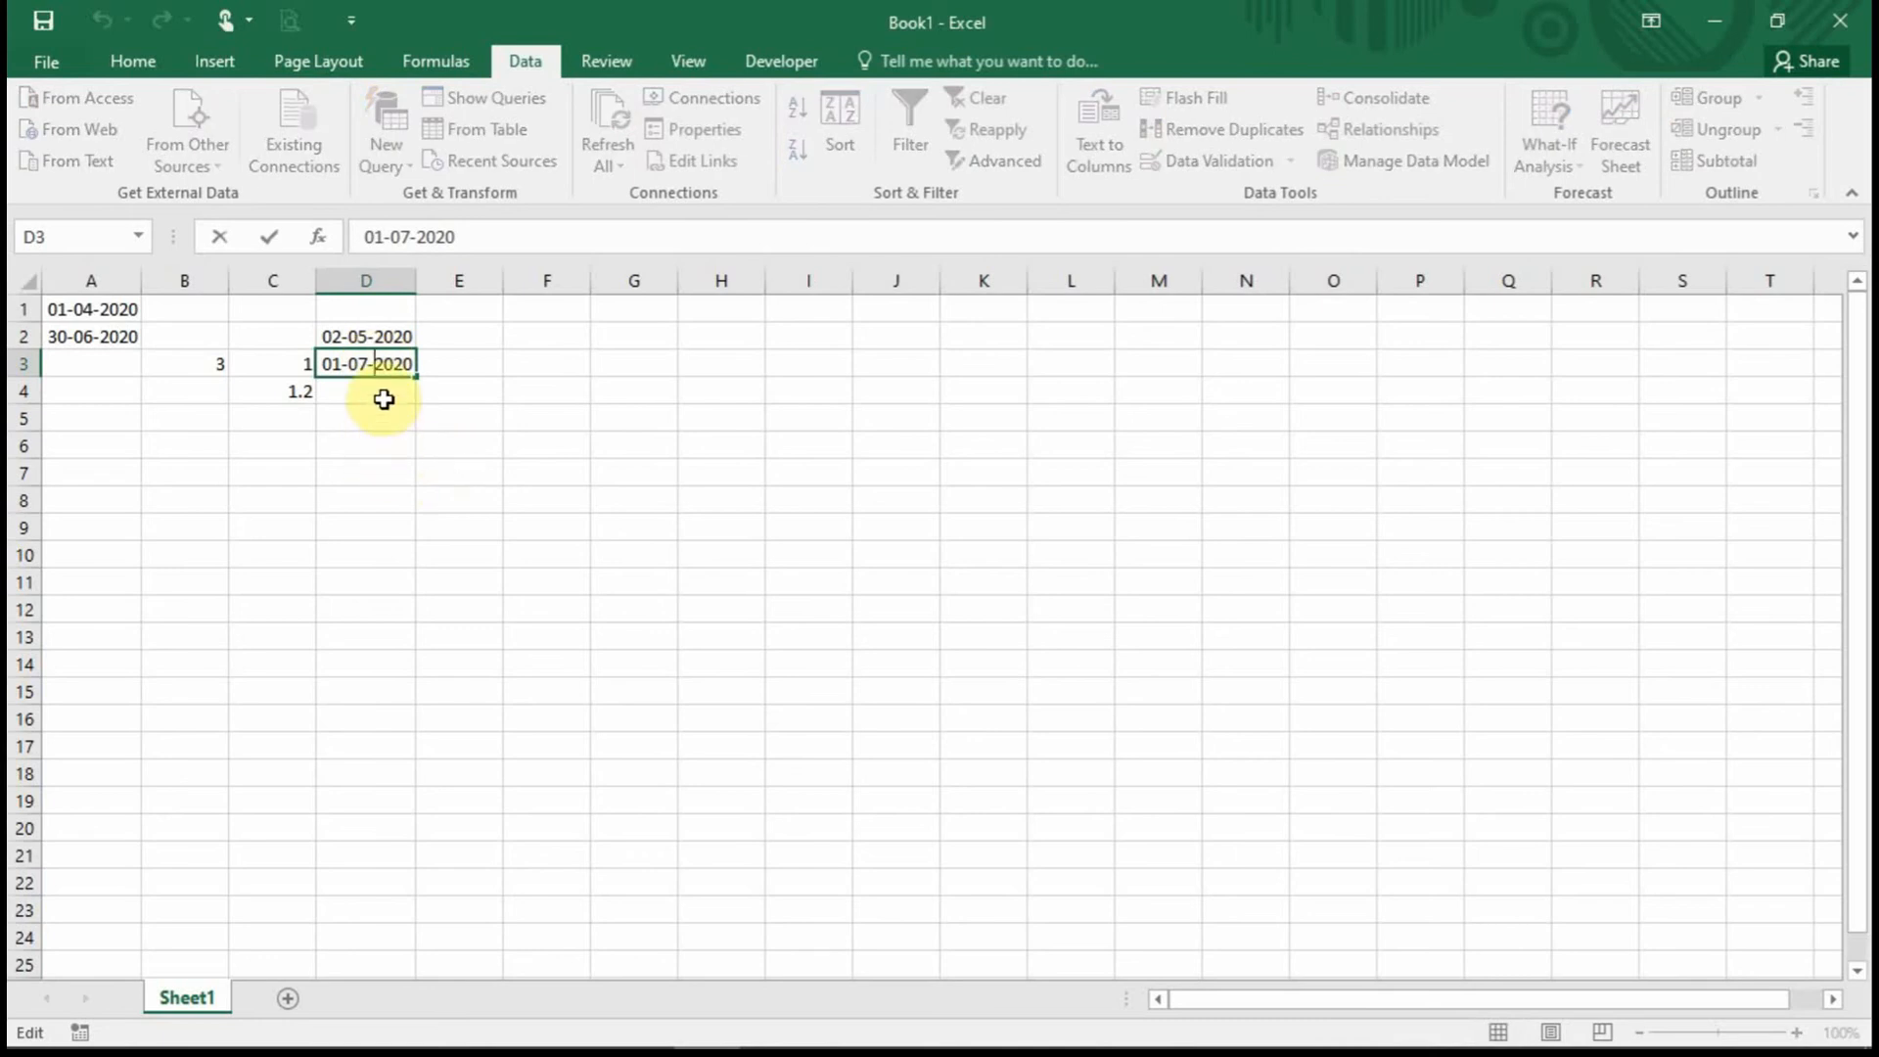
pyautogui.click(522, 442)
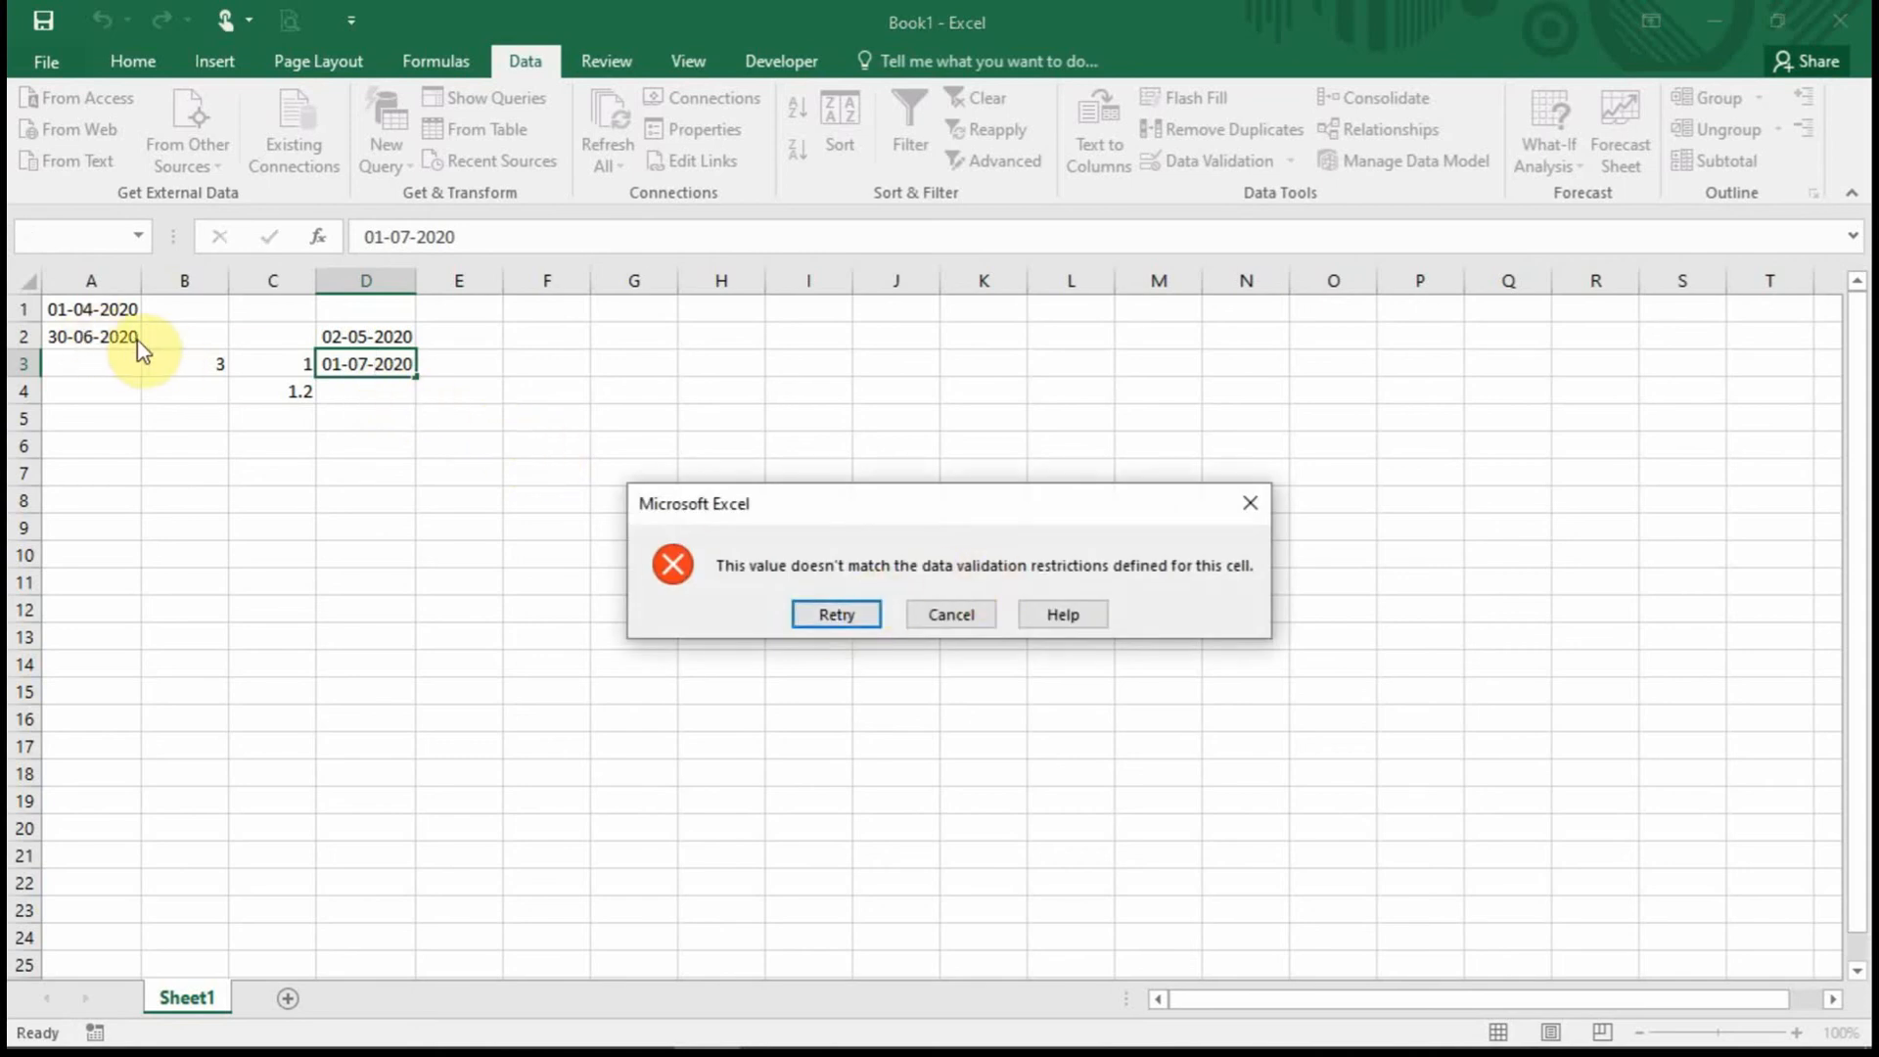
pyautogui.click(938, 617)
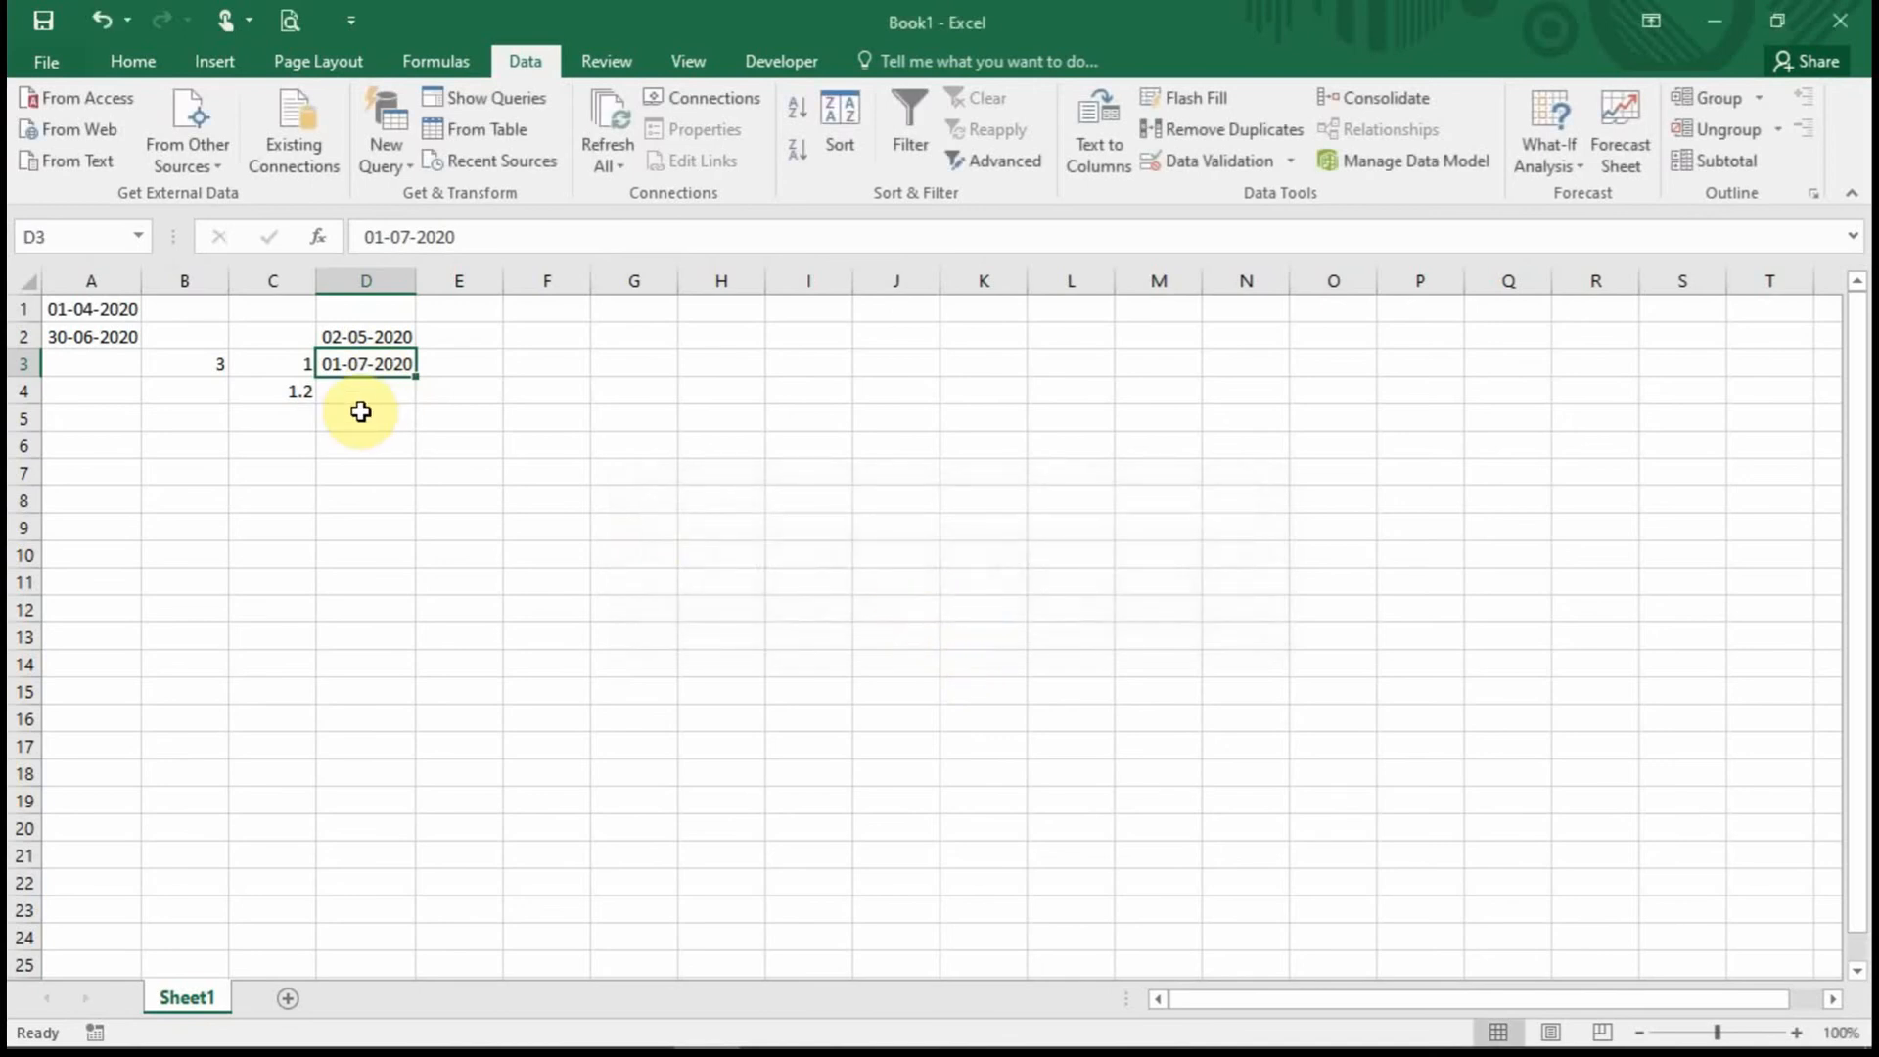
# Try 15-7 in D3, then correct it to the accepted date 30-06-2020.
pyautogui.write('15-7')
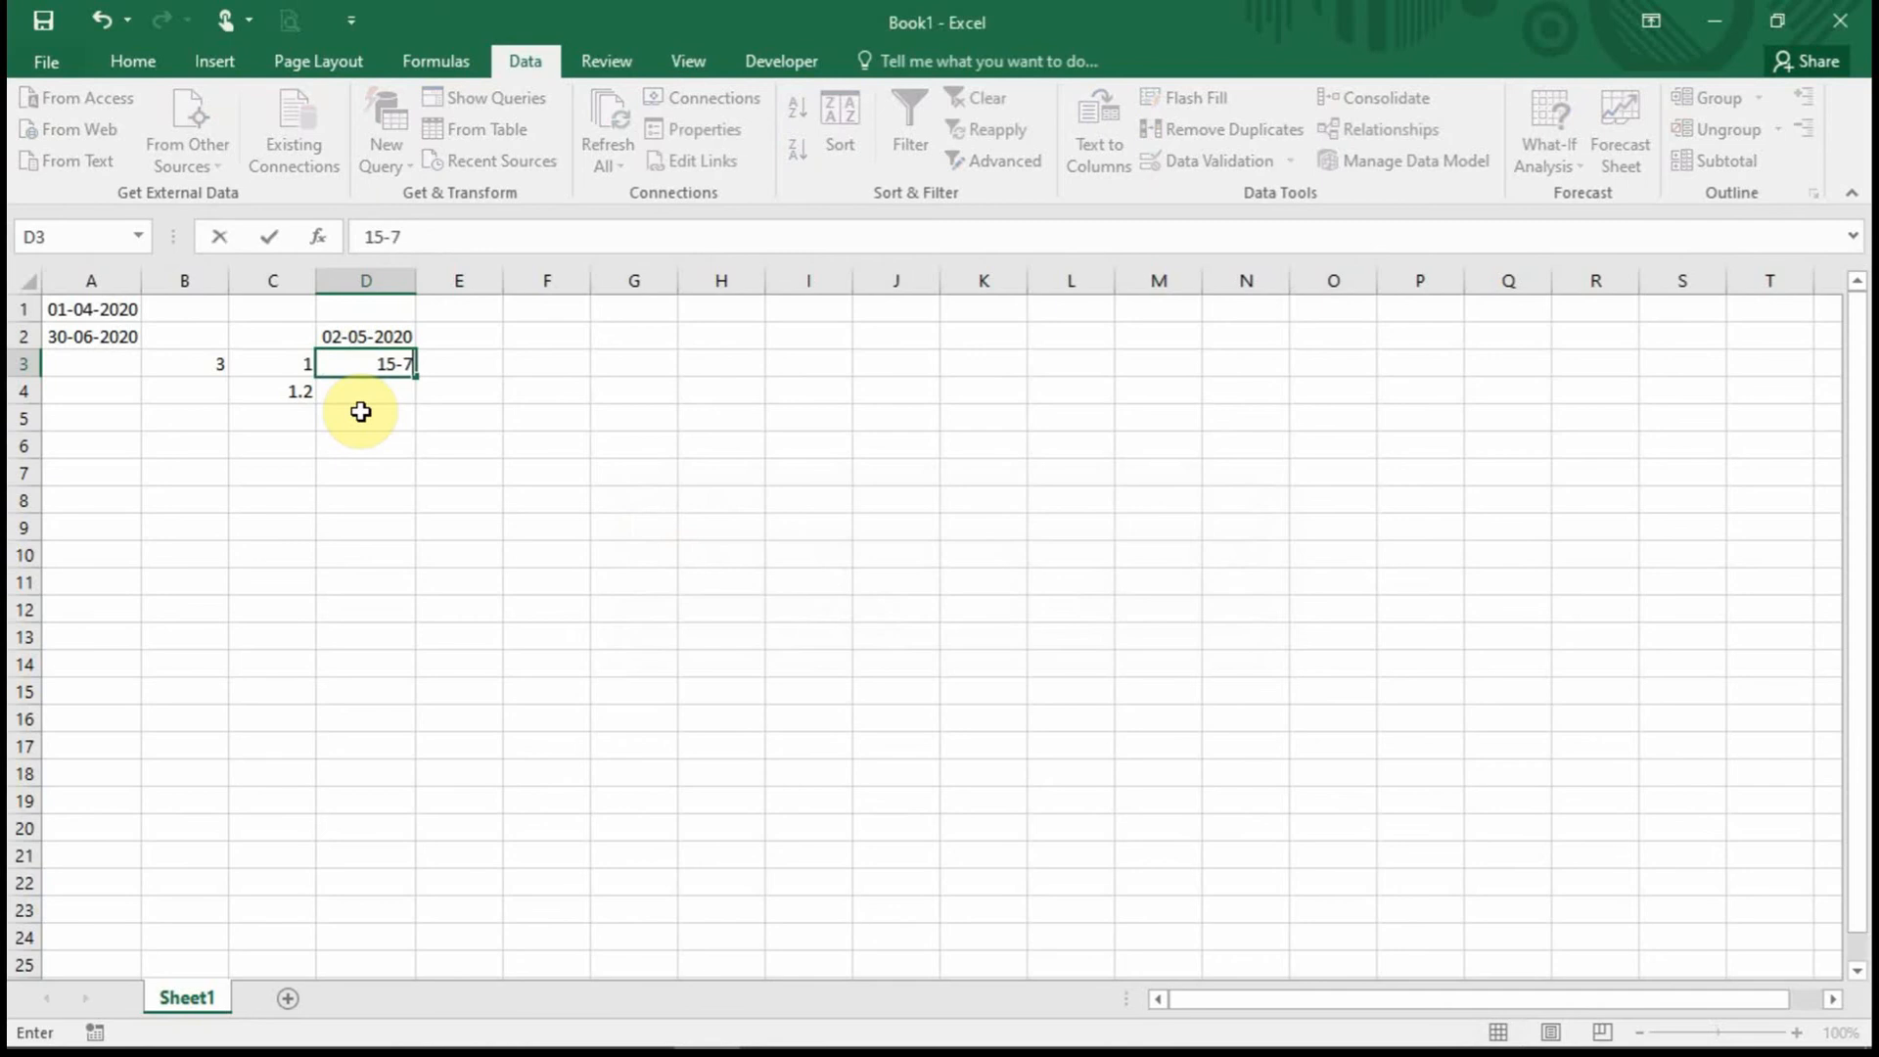
pyautogui.click(361, 412)
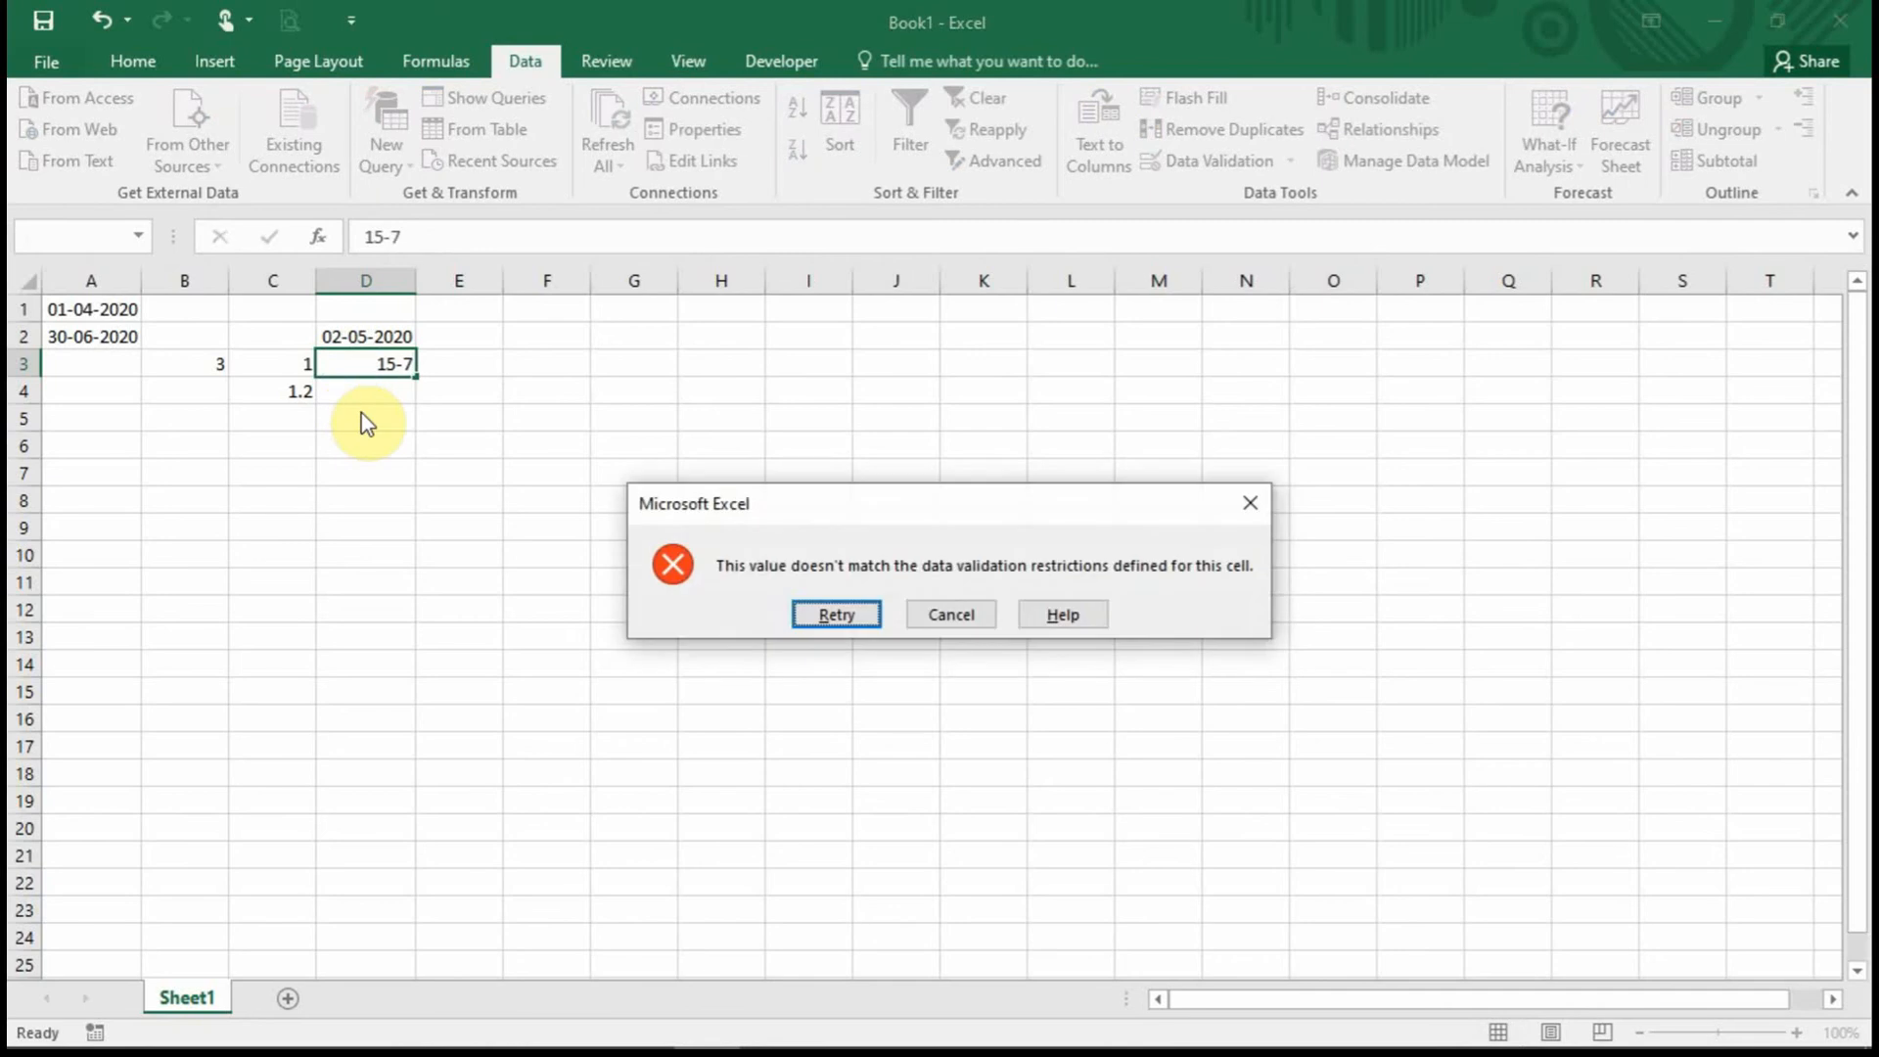
pyautogui.click(838, 613)
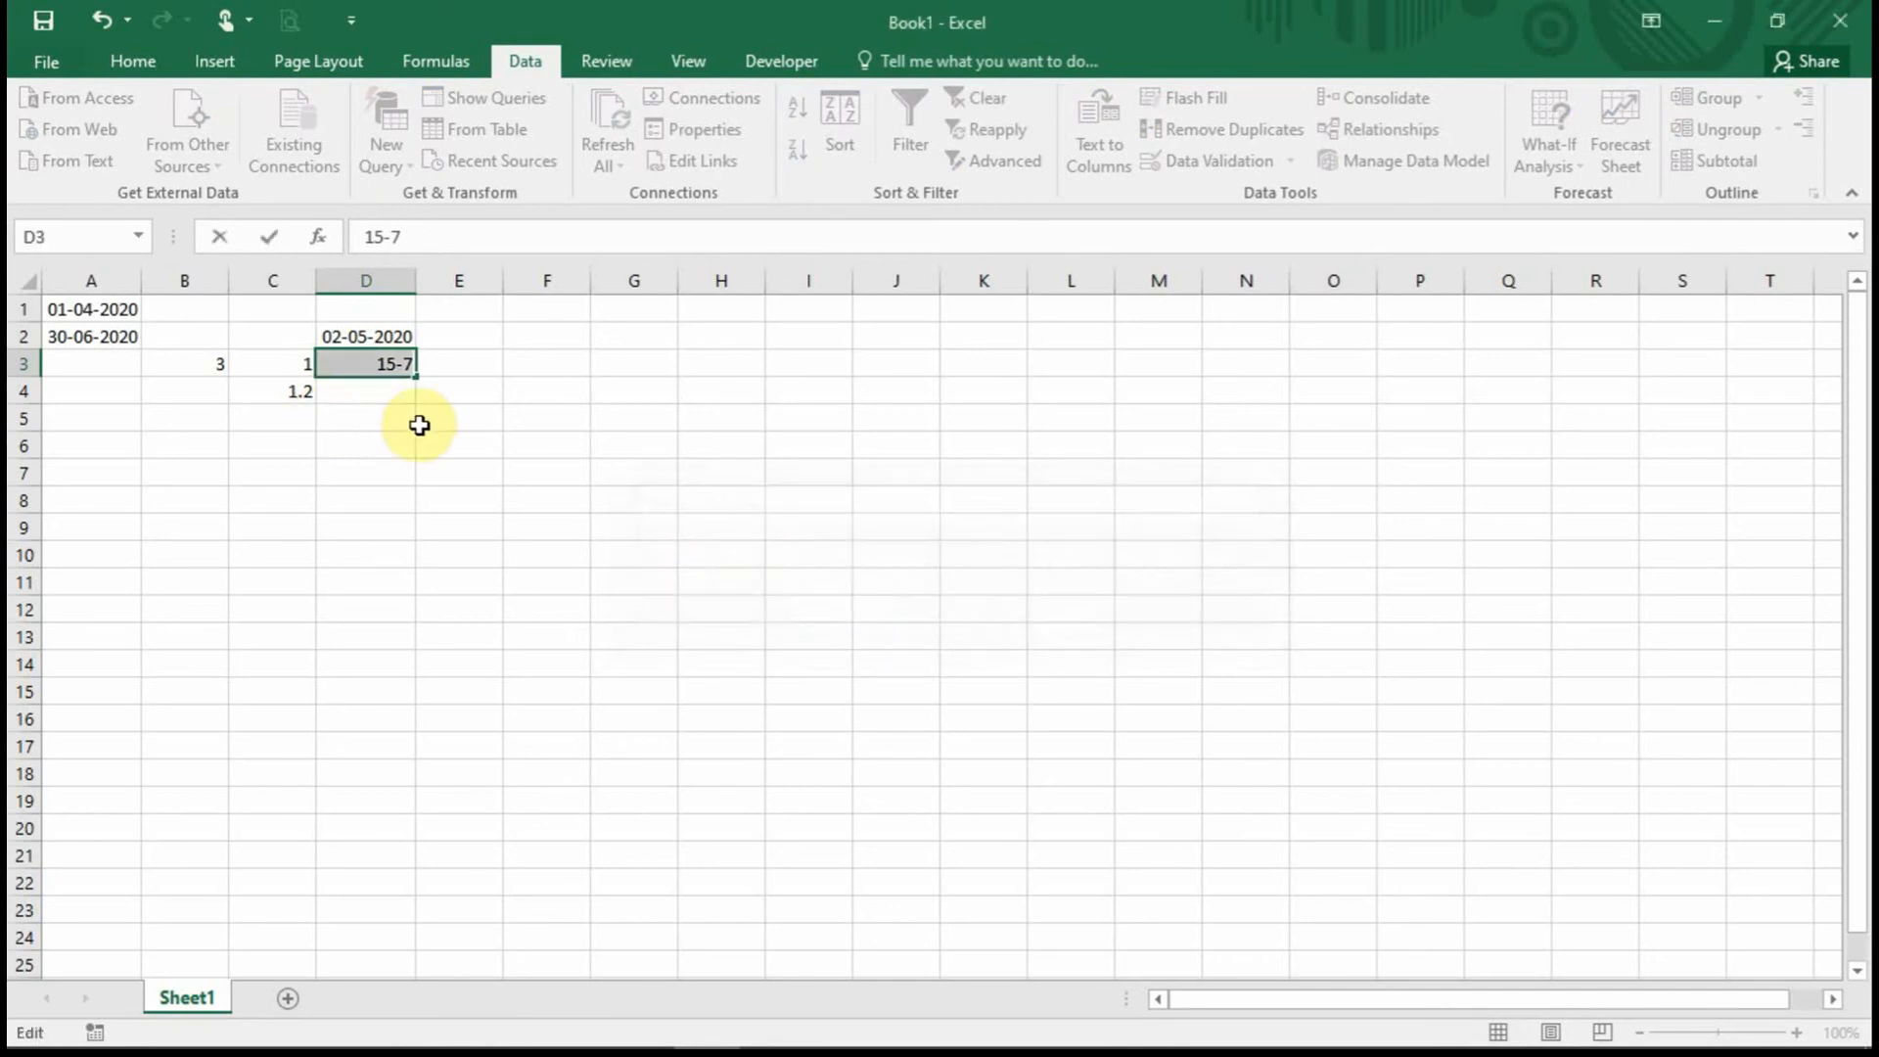
pyautogui.write('3')
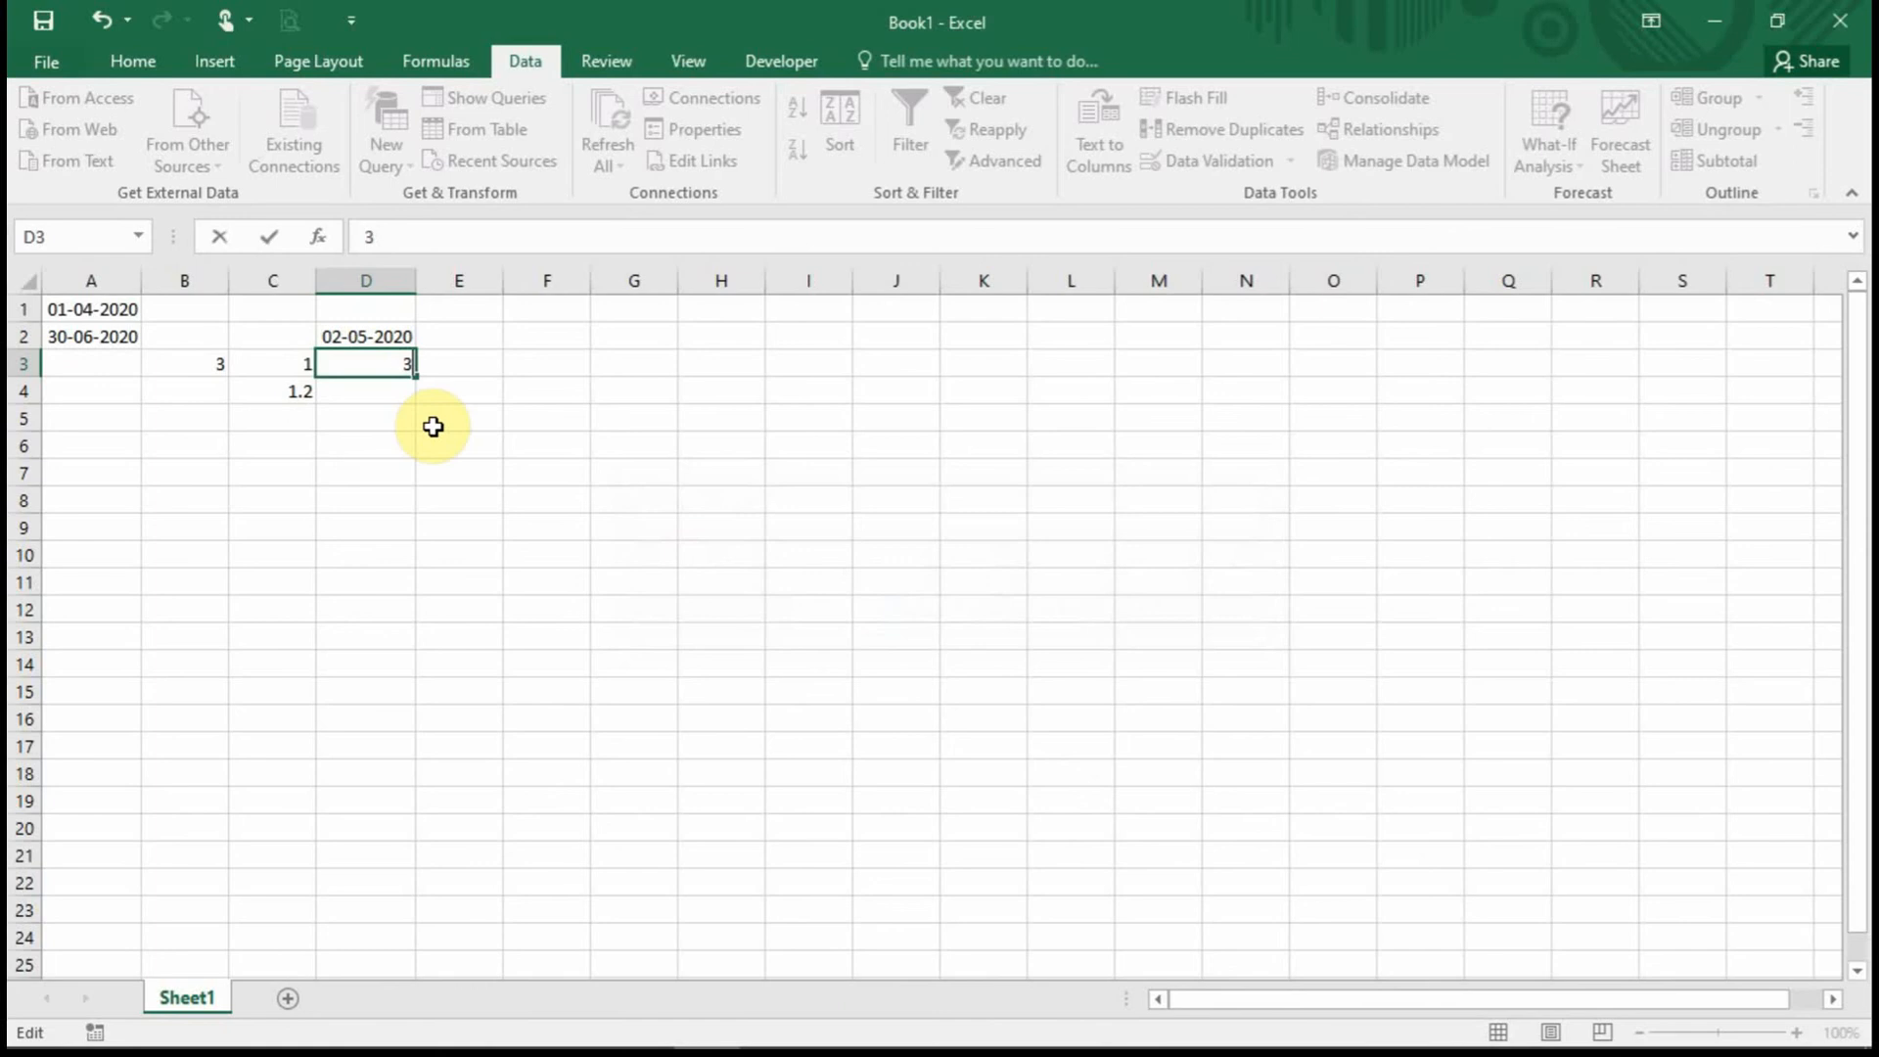
pyautogui.write('0-06-2020')
pyautogui.press('Return')
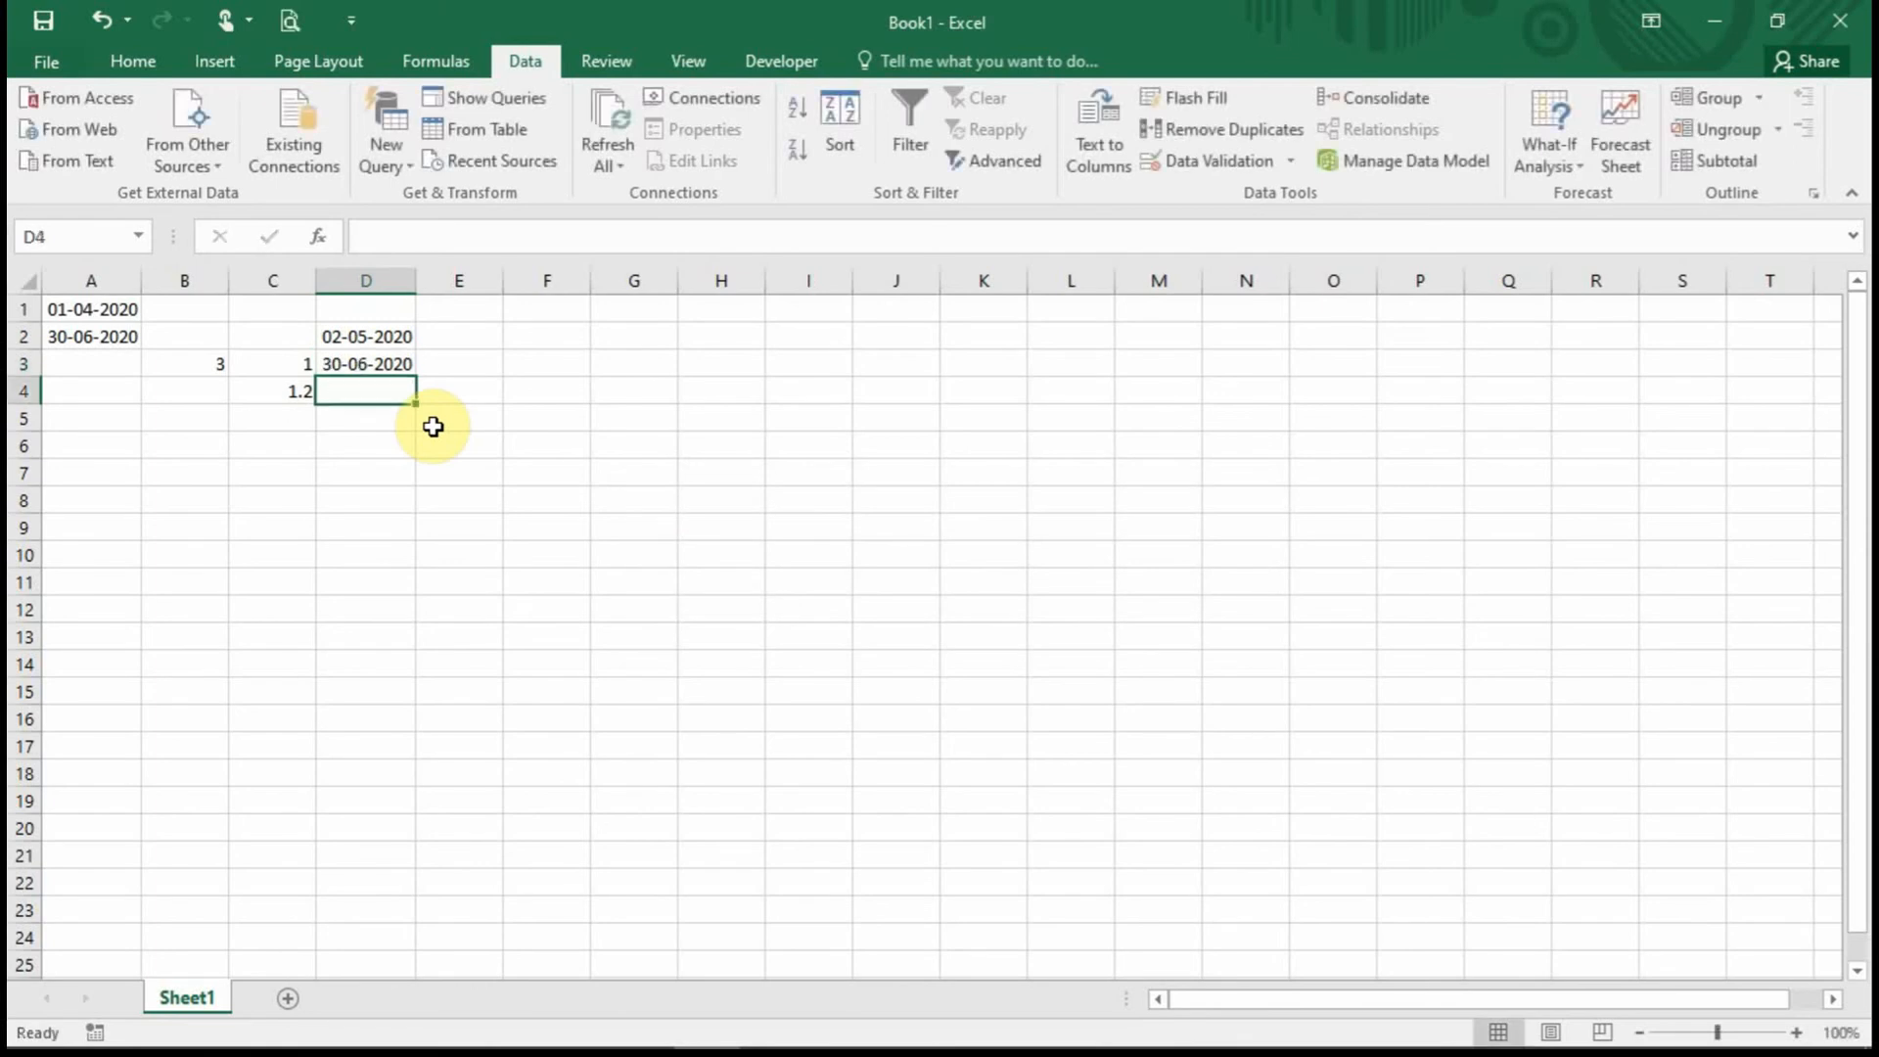
# Try 22 in D7, abandon the rejected entry, and select D2:D11.
pyautogui.click(377, 376)
pyautogui.click(369, 469)
pyautogui.write('22')
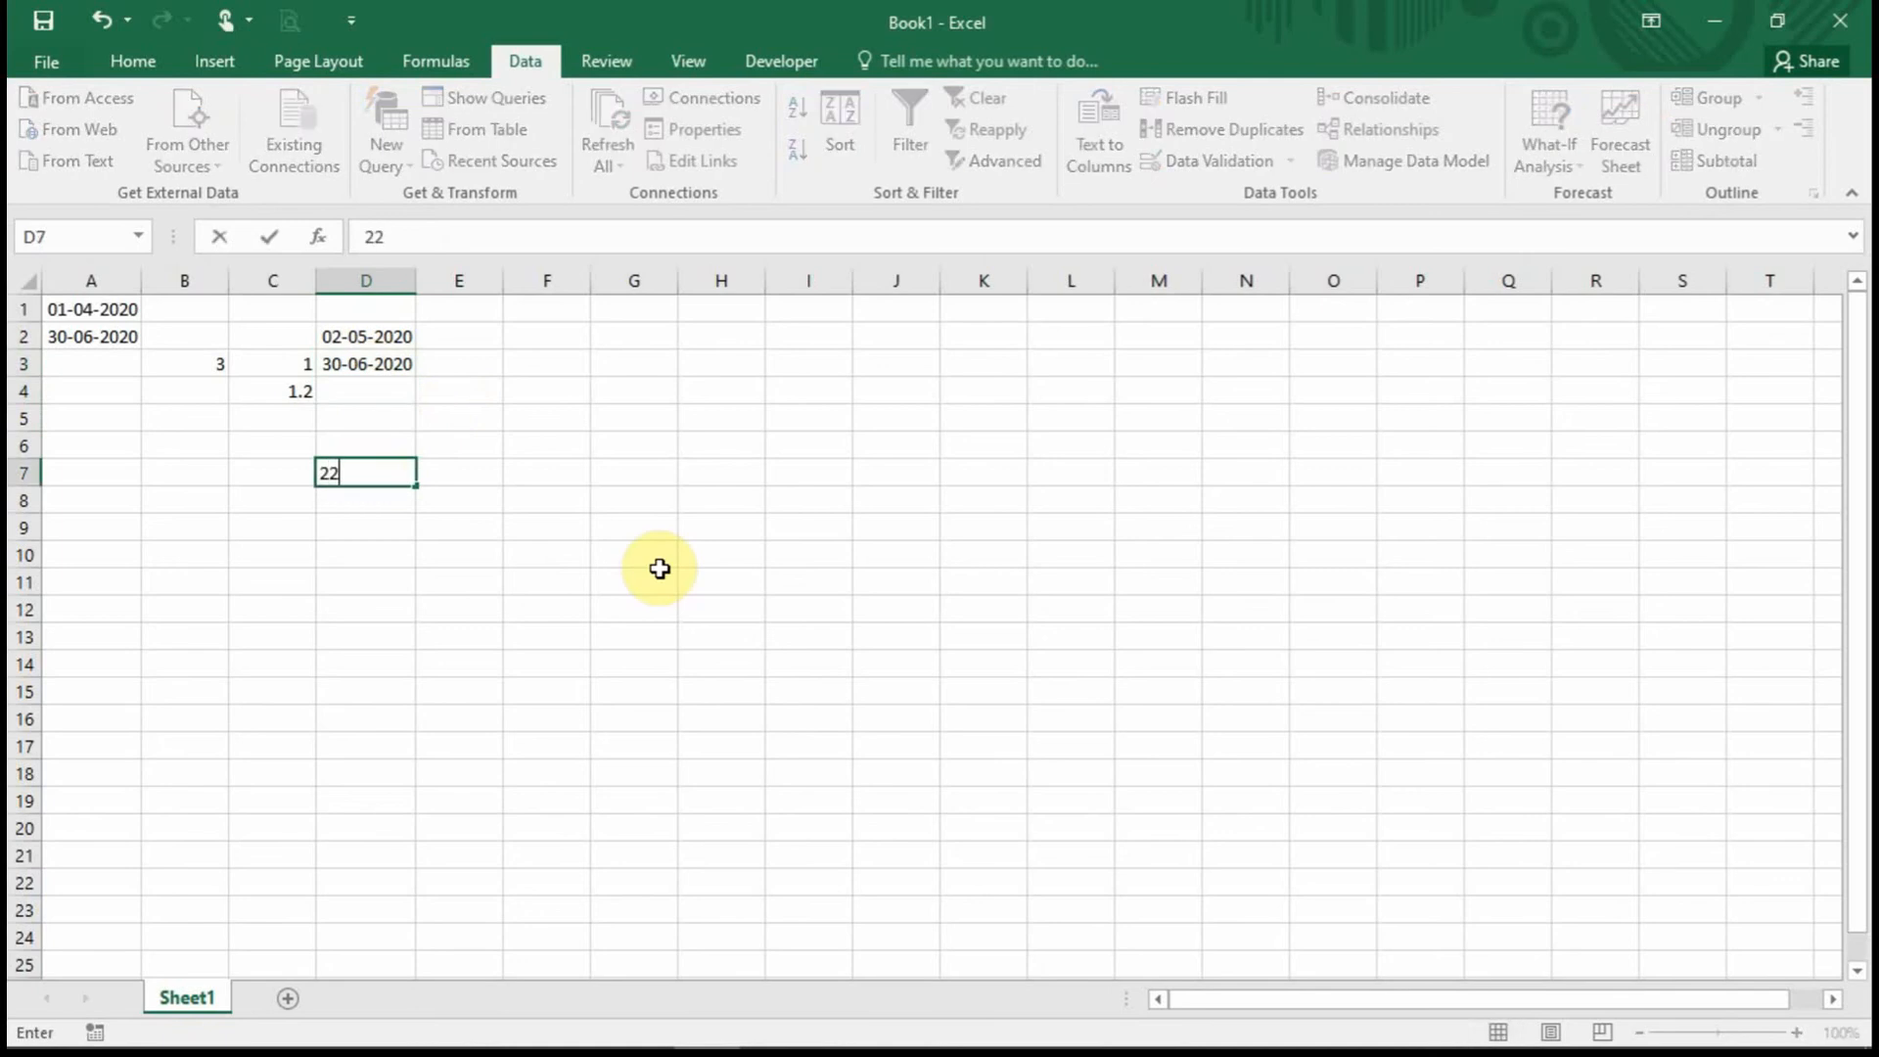
pyautogui.press('Return')
pyautogui.press('Tab')
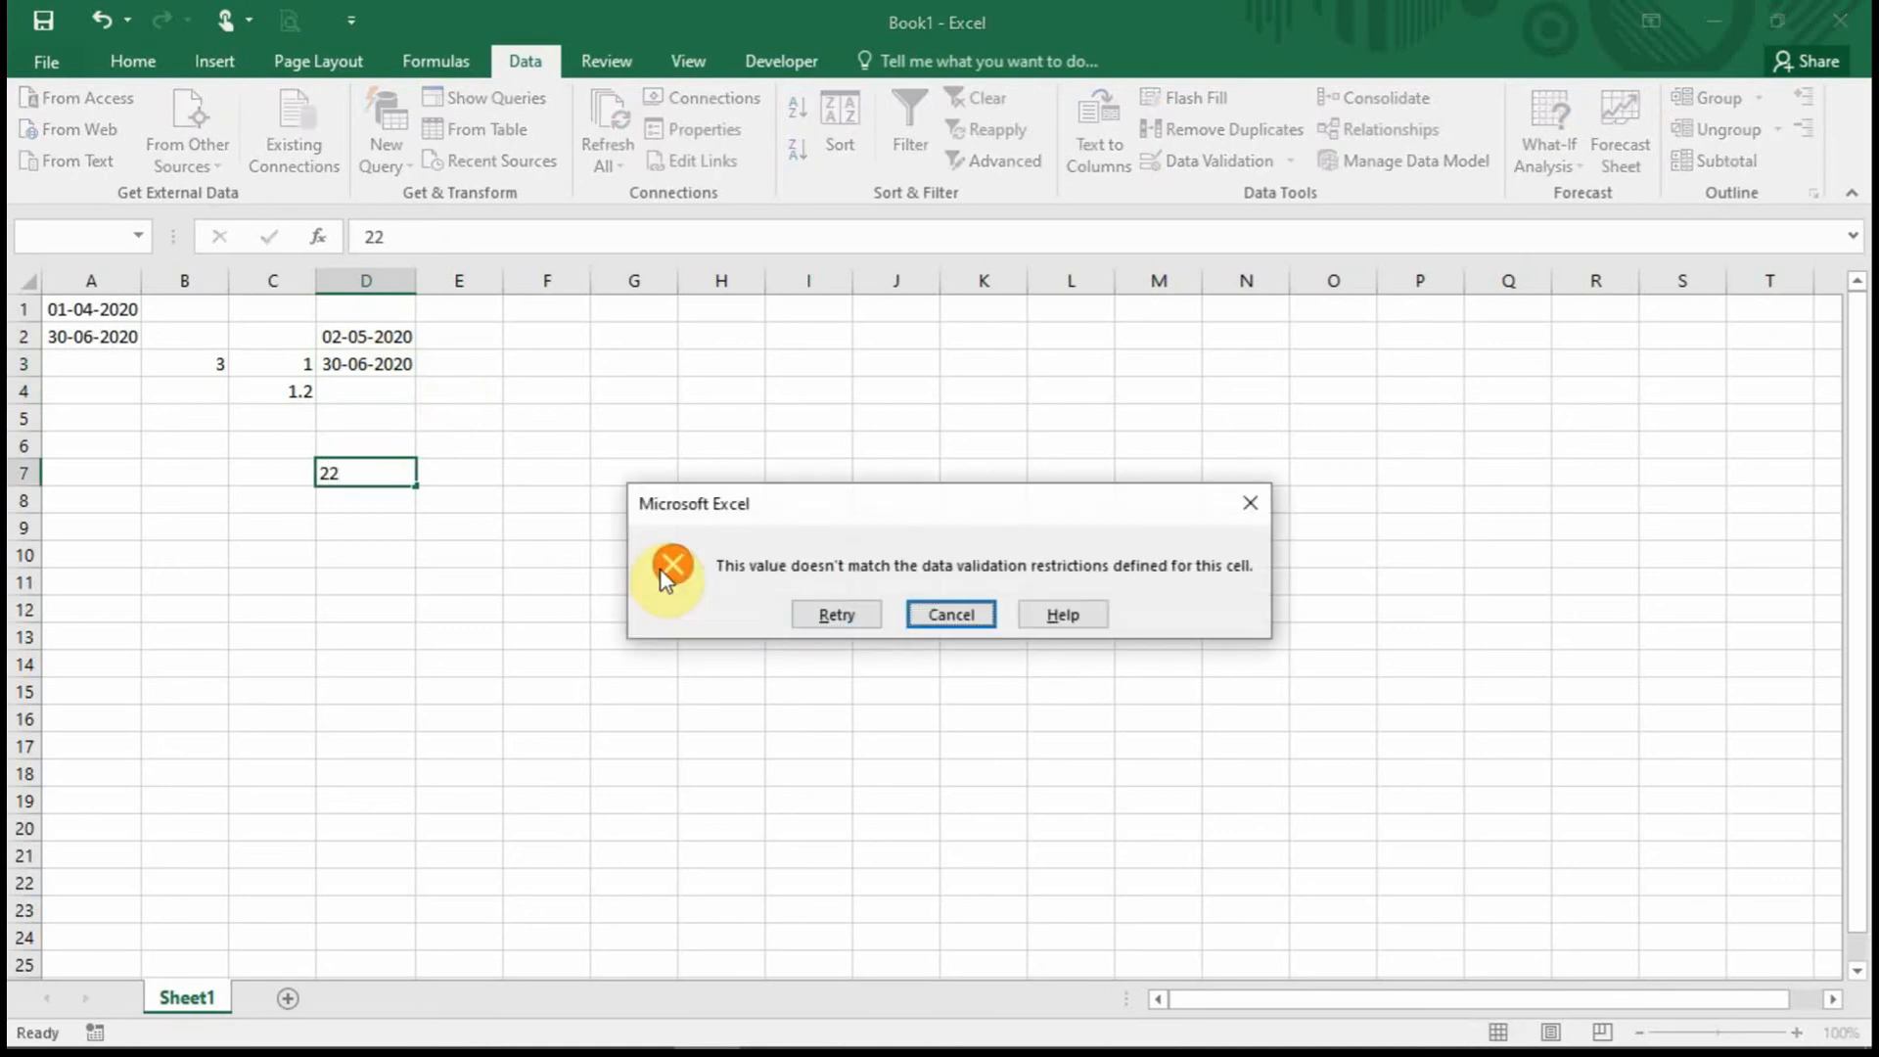
pyautogui.press('Return')
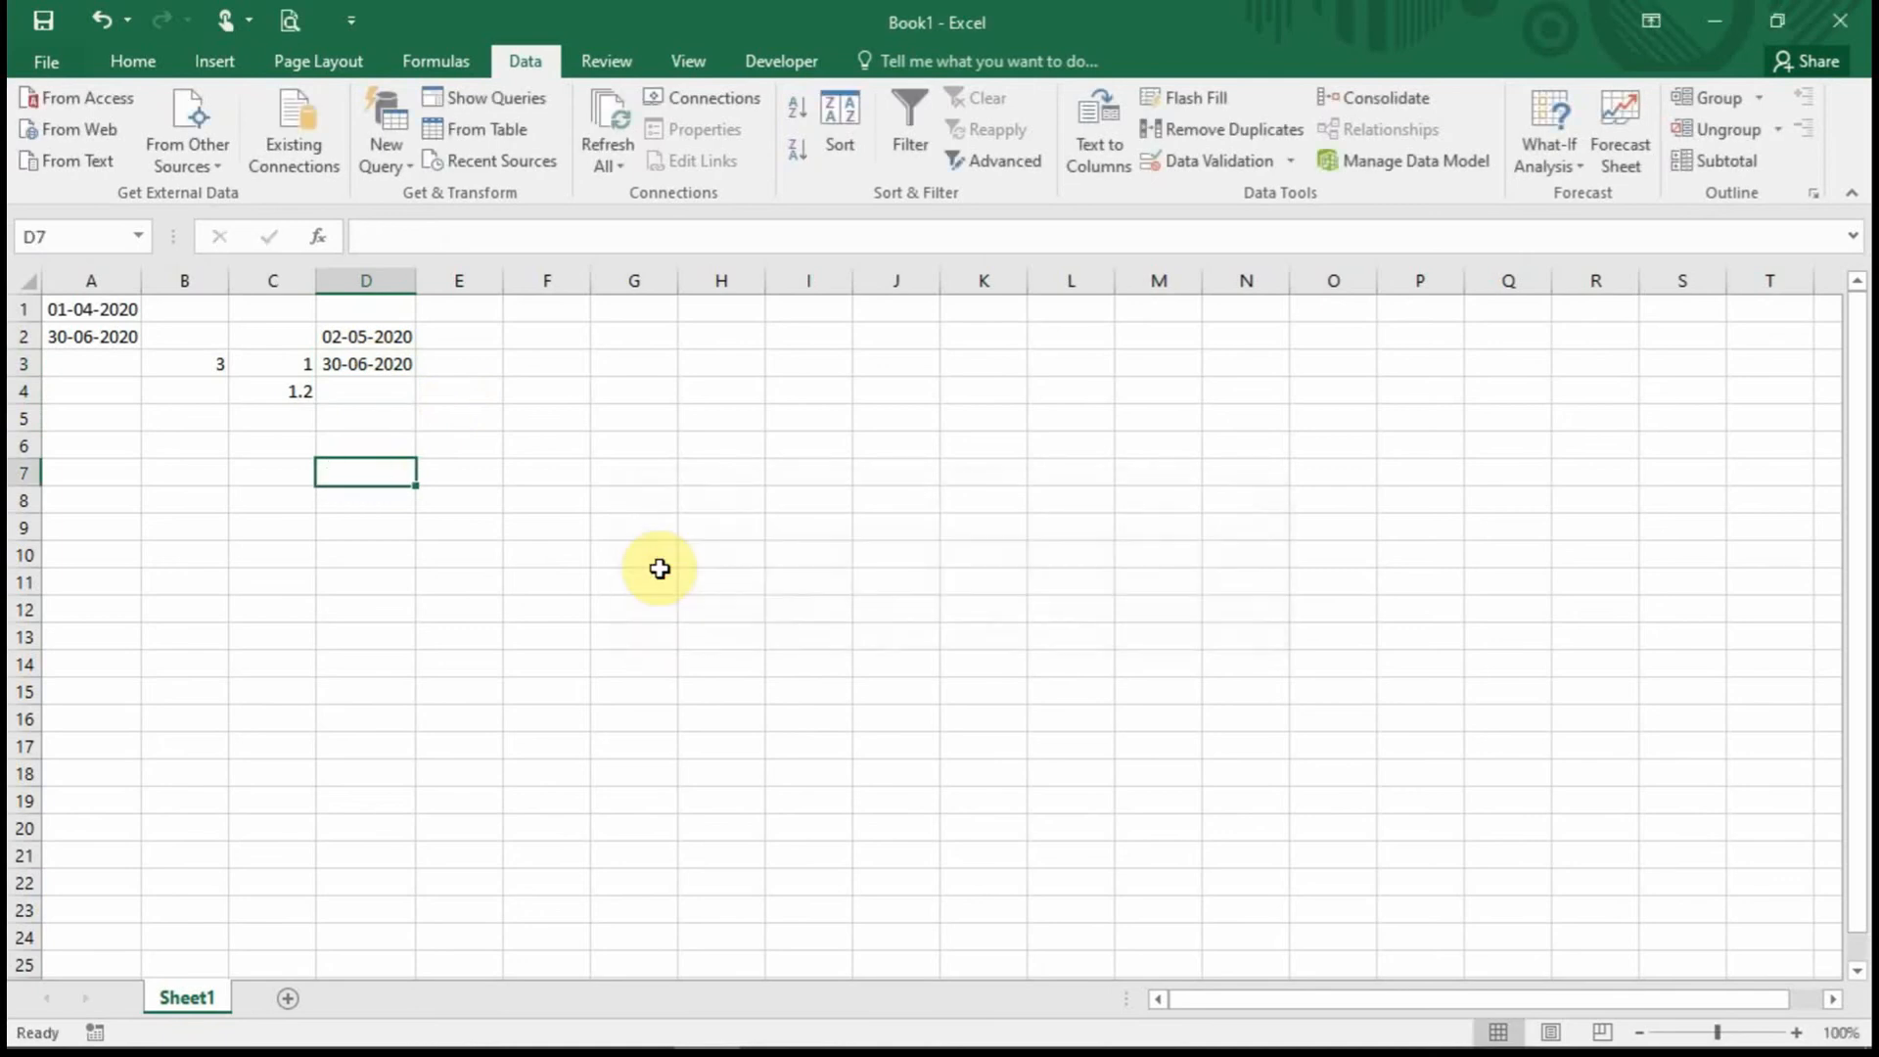
pyautogui.moveTo(373, 333); pyautogui.dragTo(363, 587)
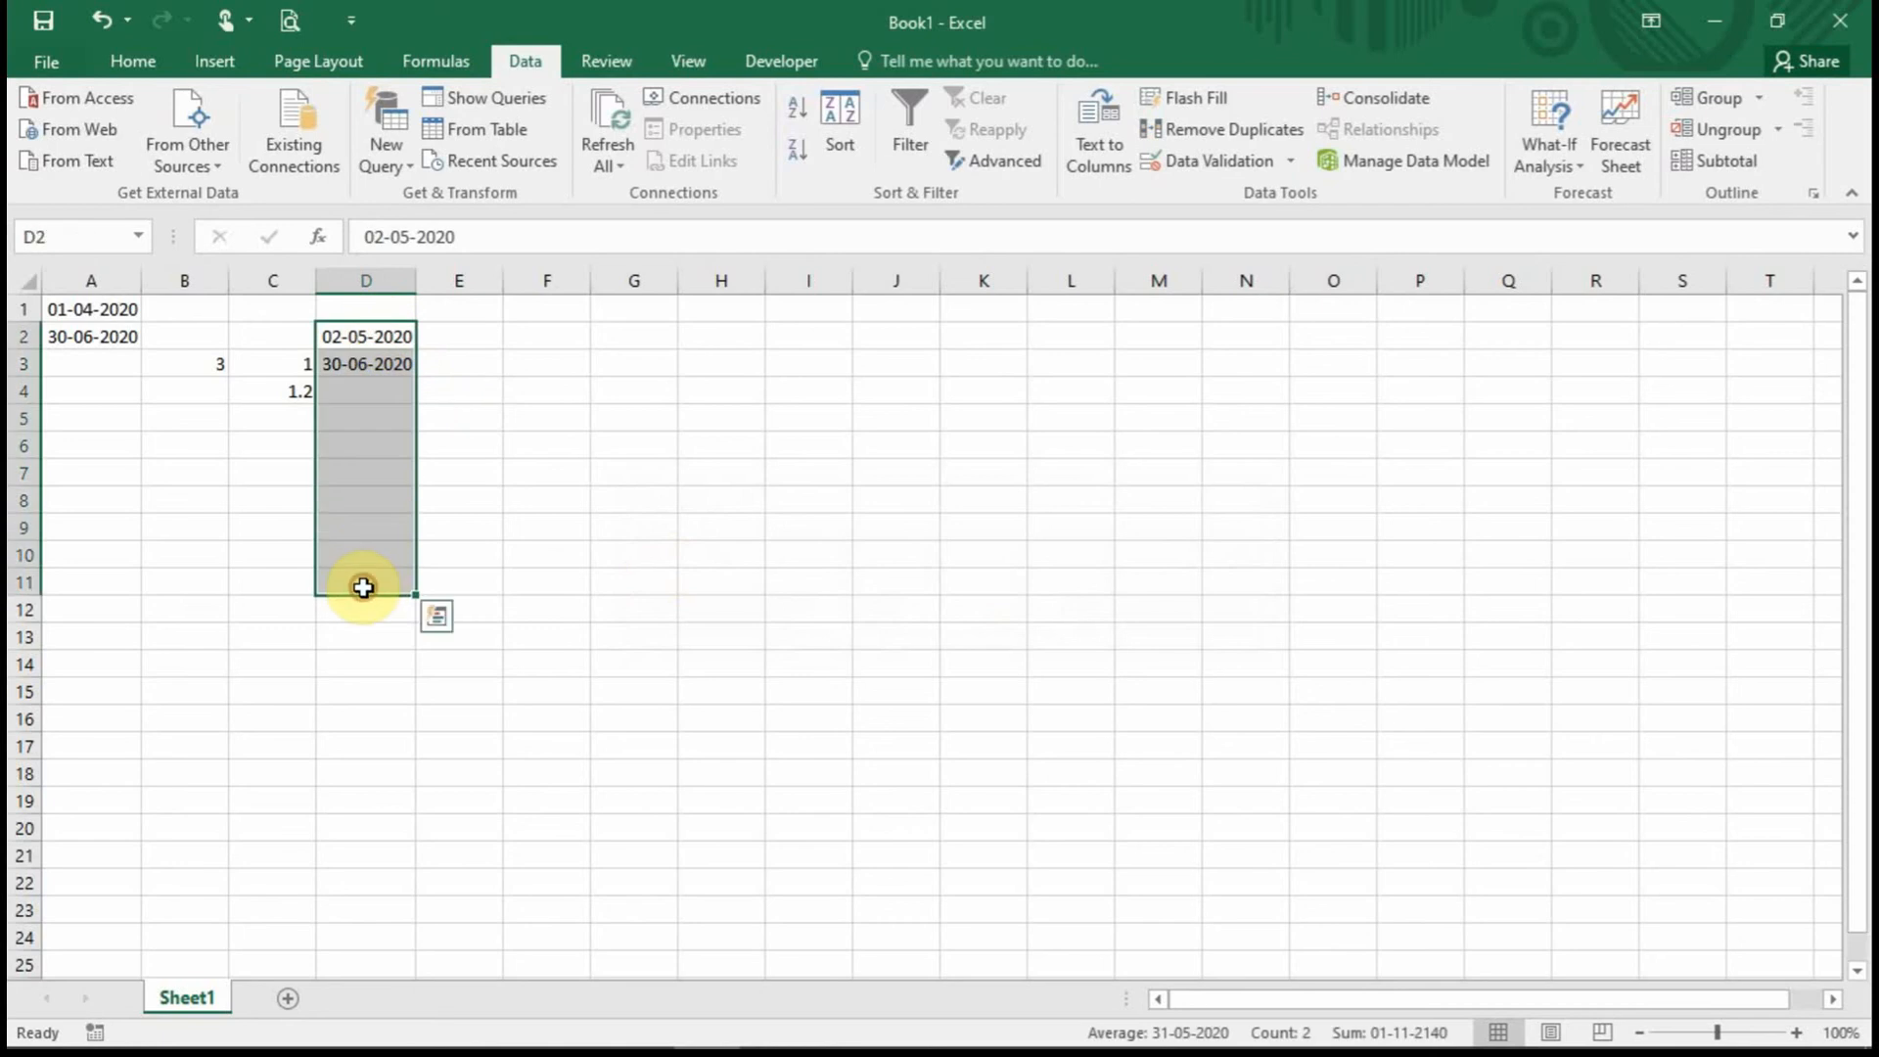
# Give column E a Text length validation rule requiring length equal to 10.
pyautogui.click(484, 388)
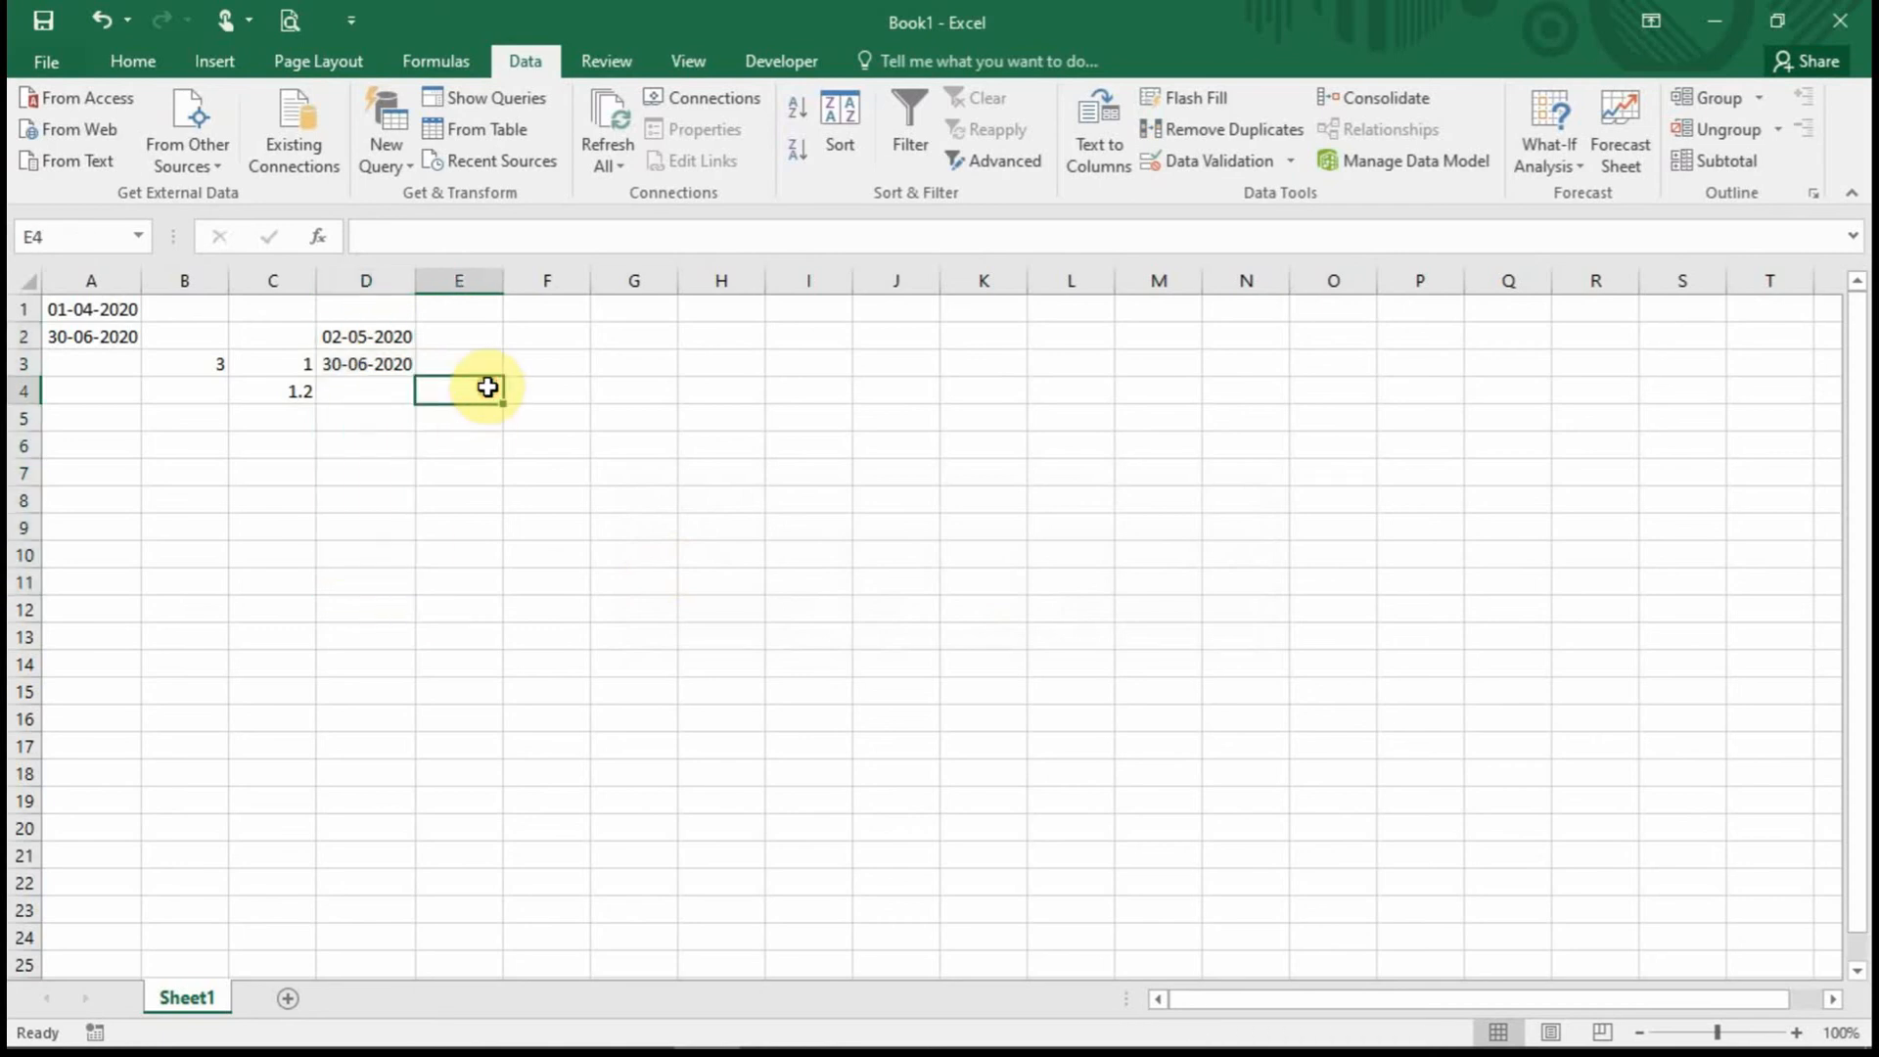
pyautogui.click(458, 277)
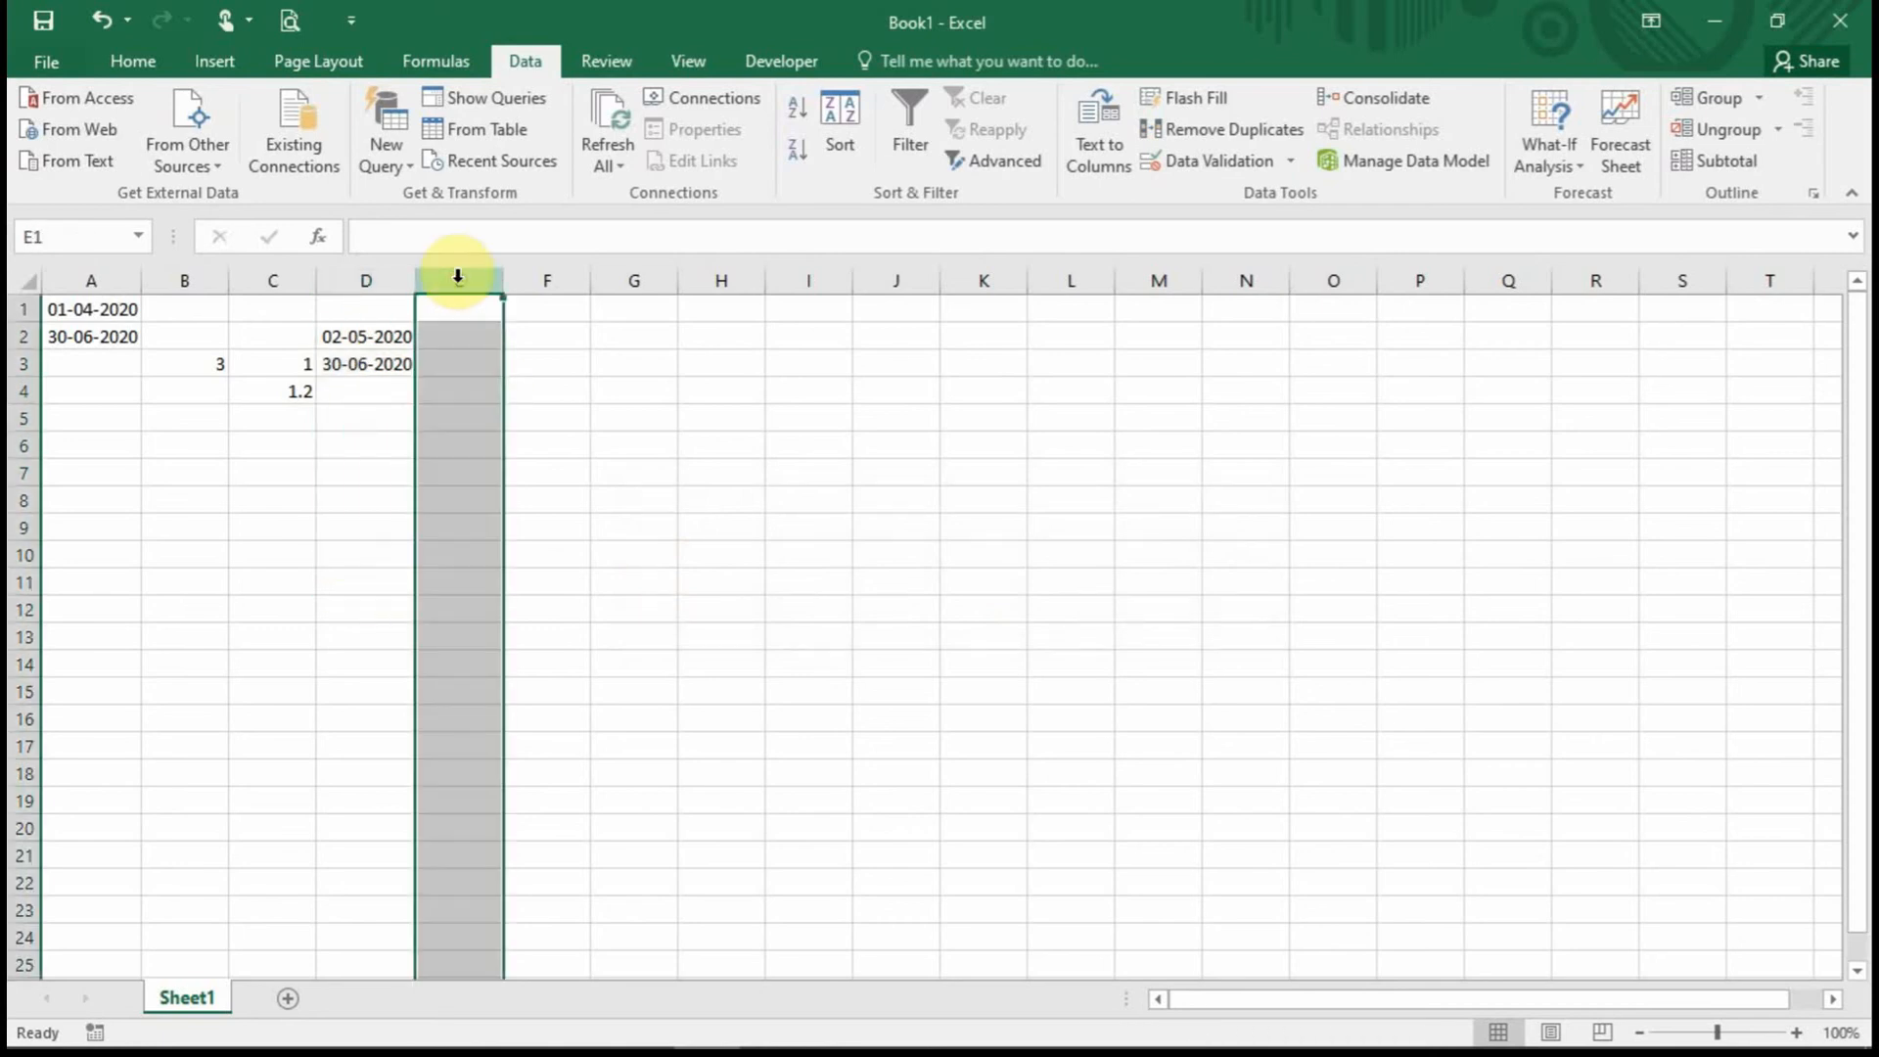
pyautogui.click(1247, 175)
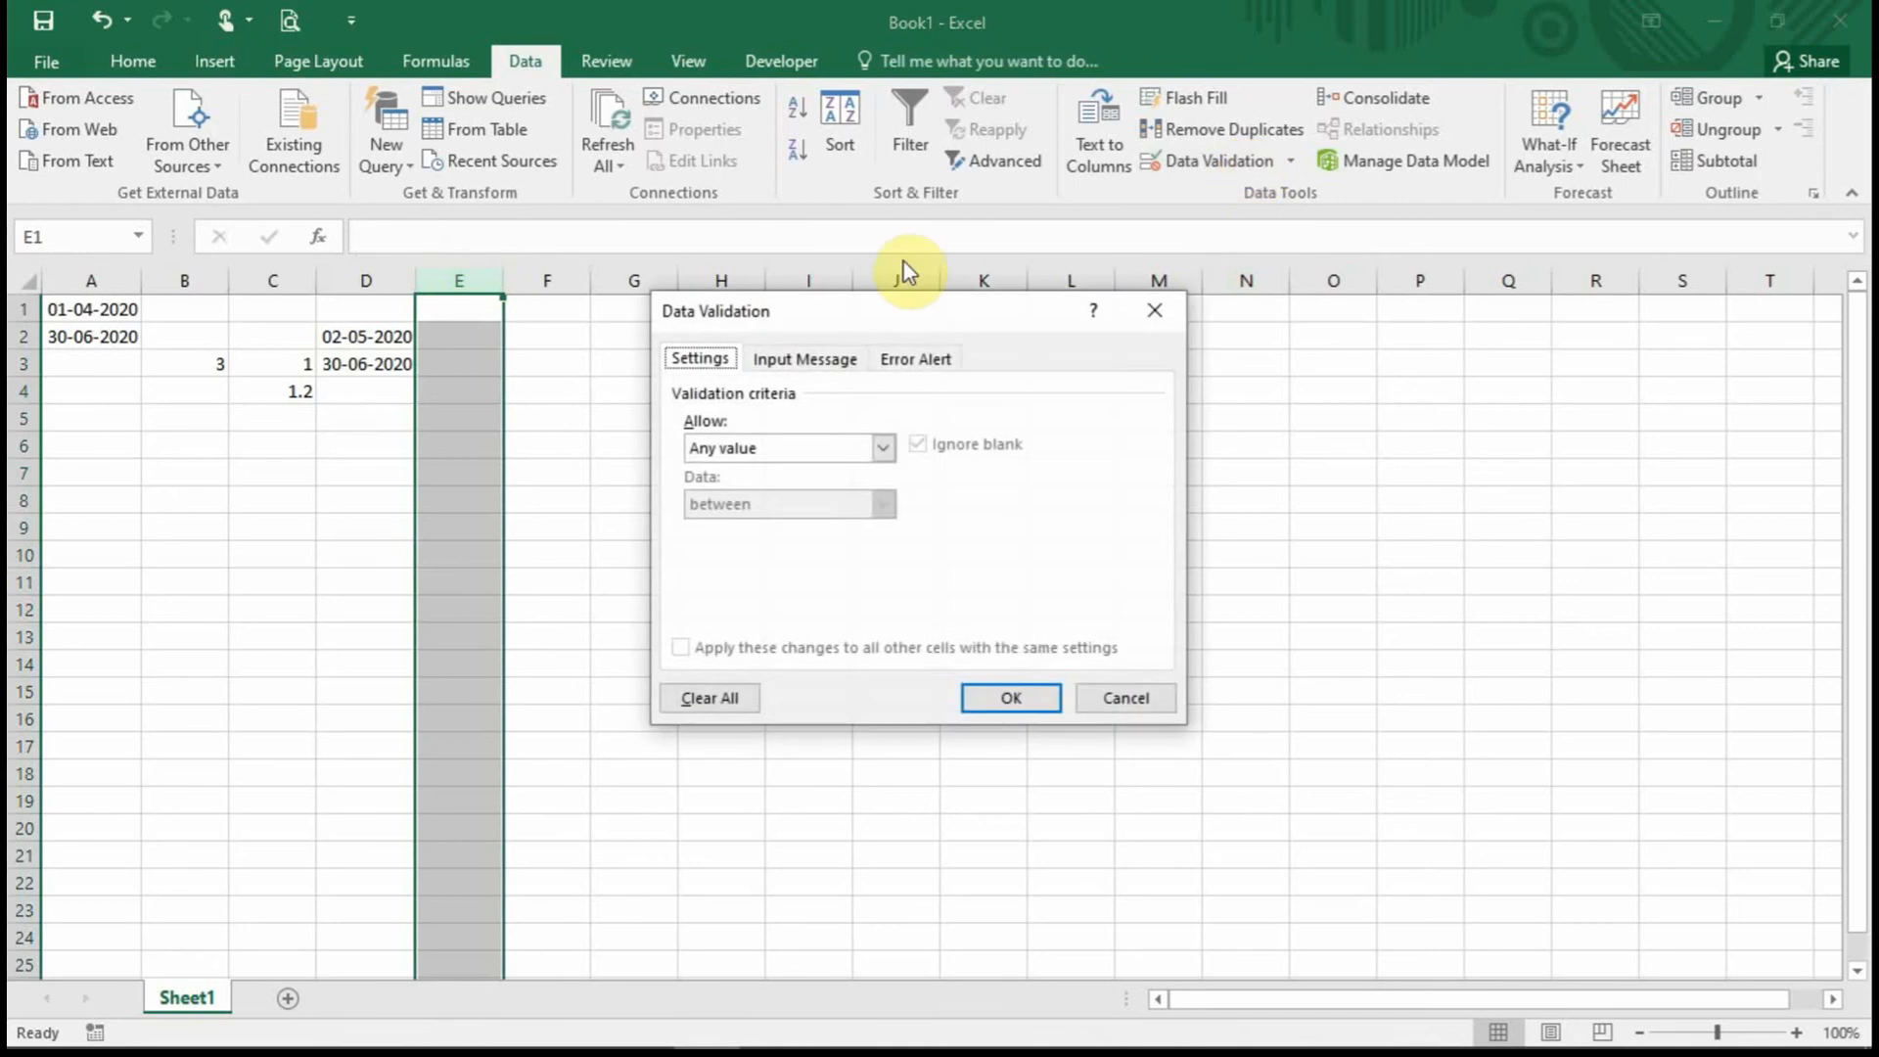
pyautogui.click(885, 449)
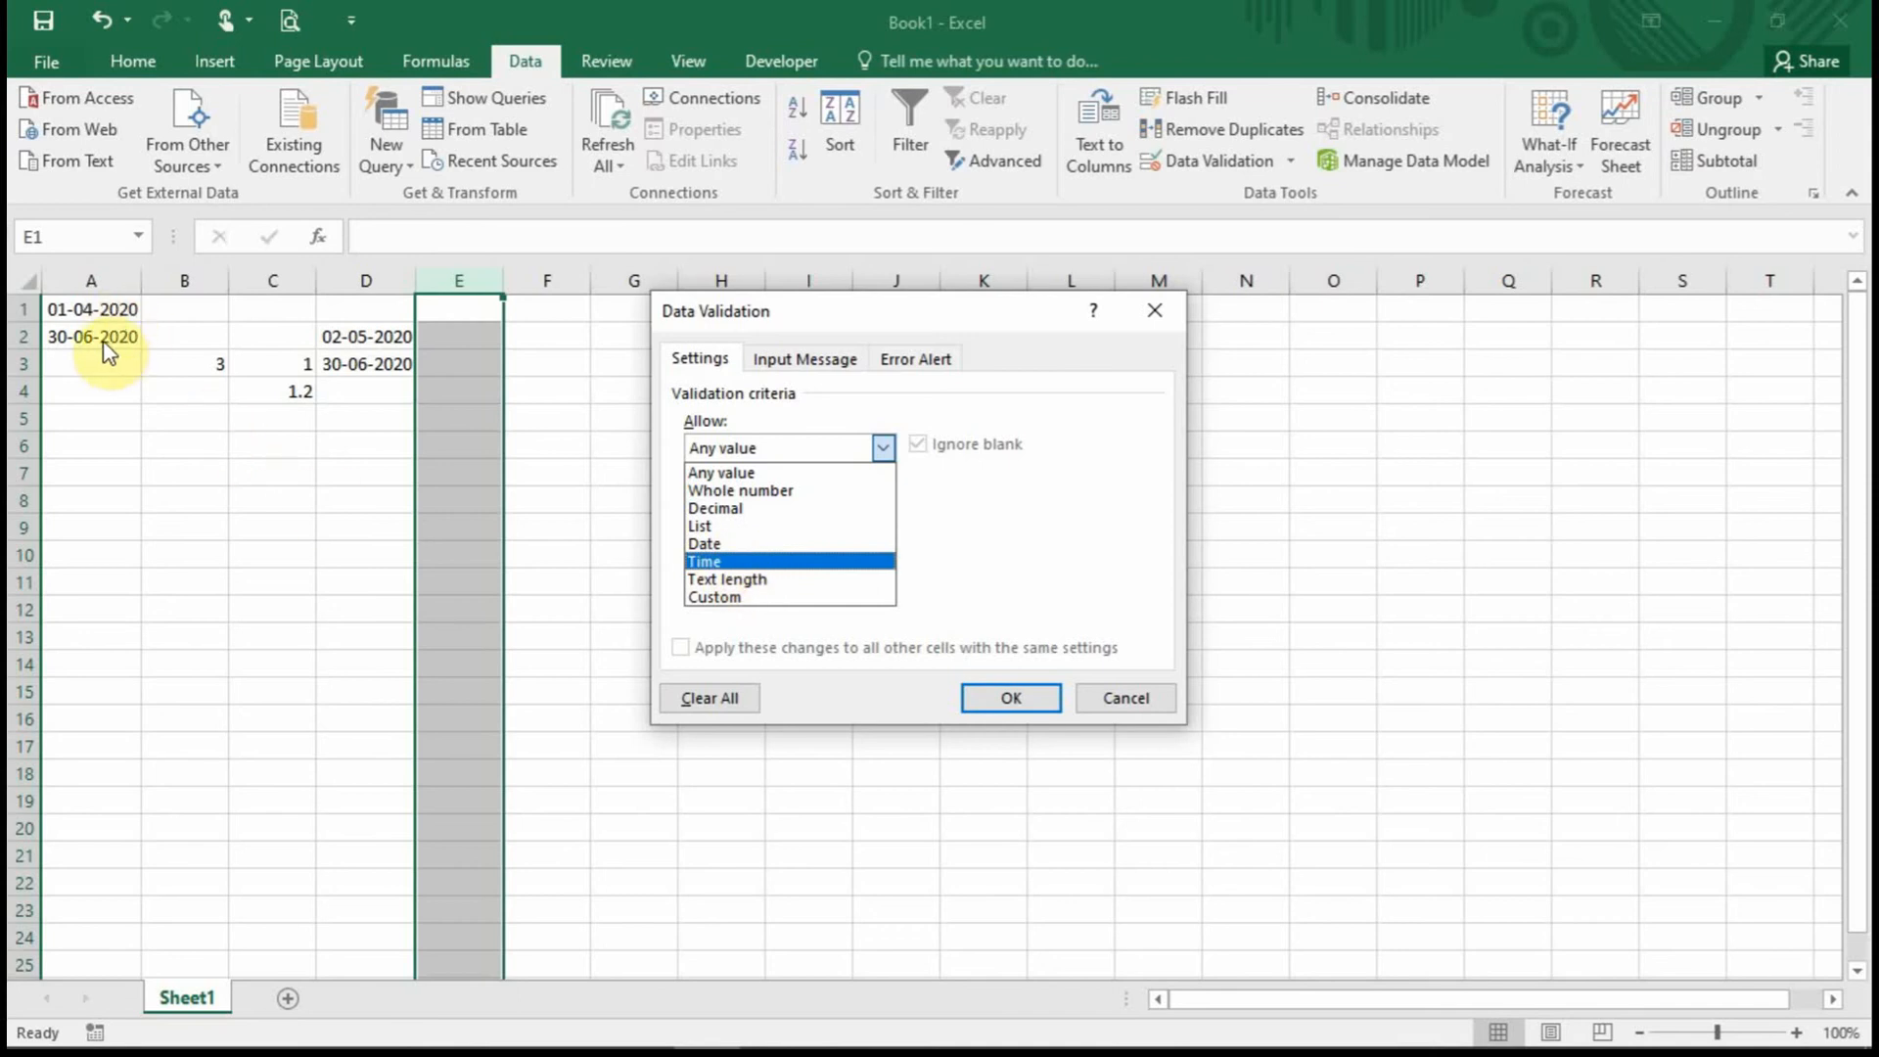
pyautogui.click(791, 581)
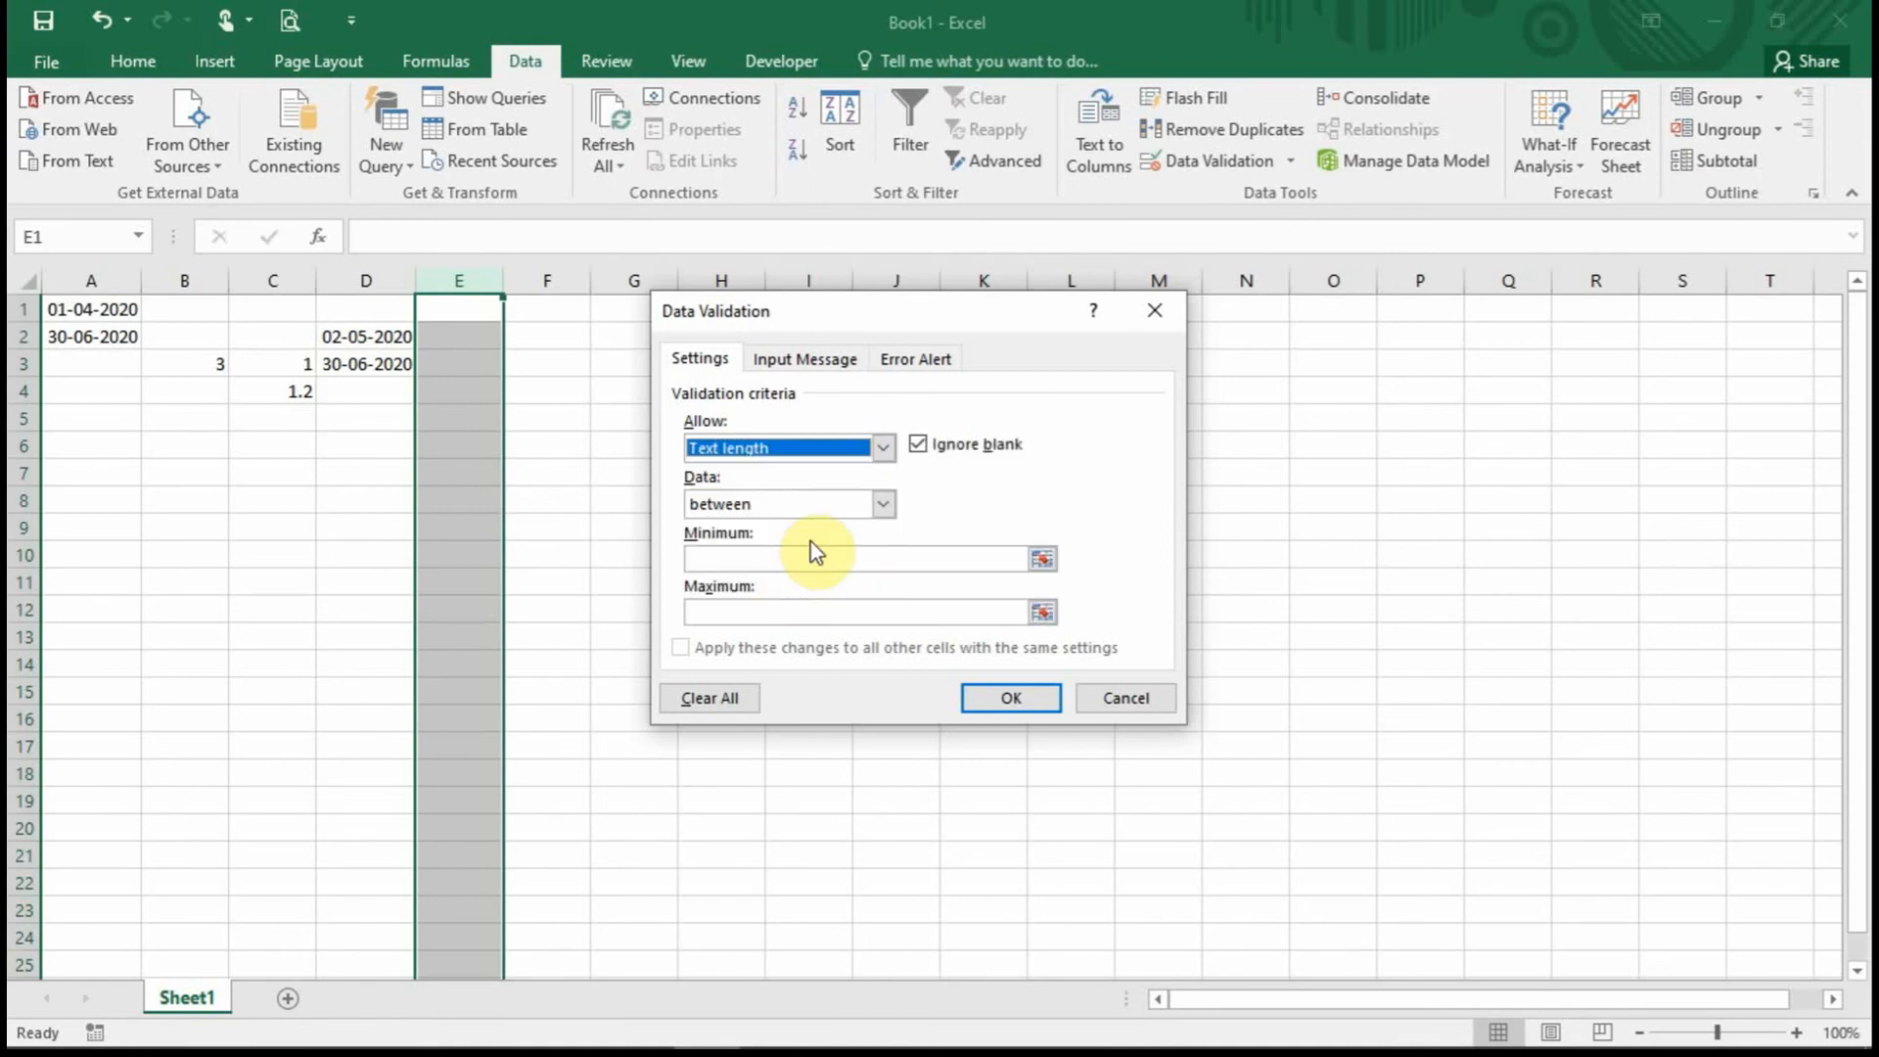
pyautogui.click(885, 508)
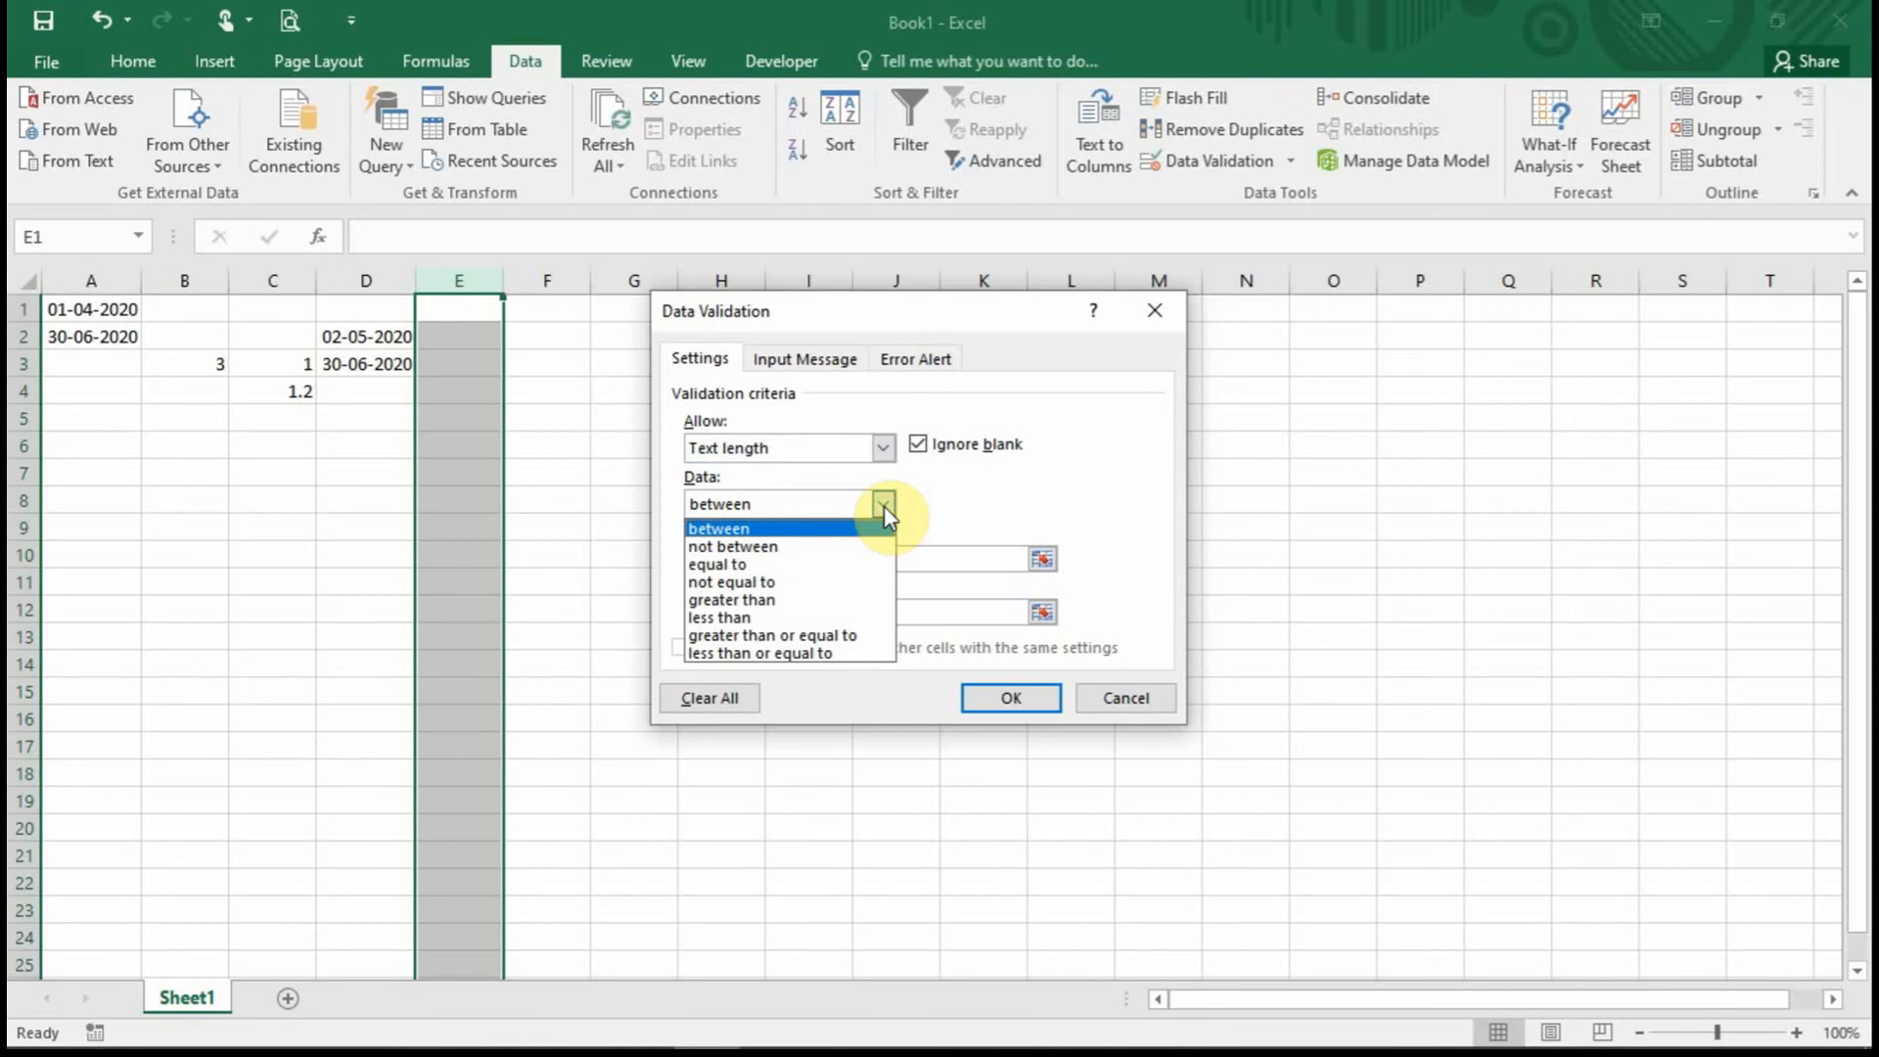
pyautogui.click(827, 567)
pyautogui.click(825, 559)
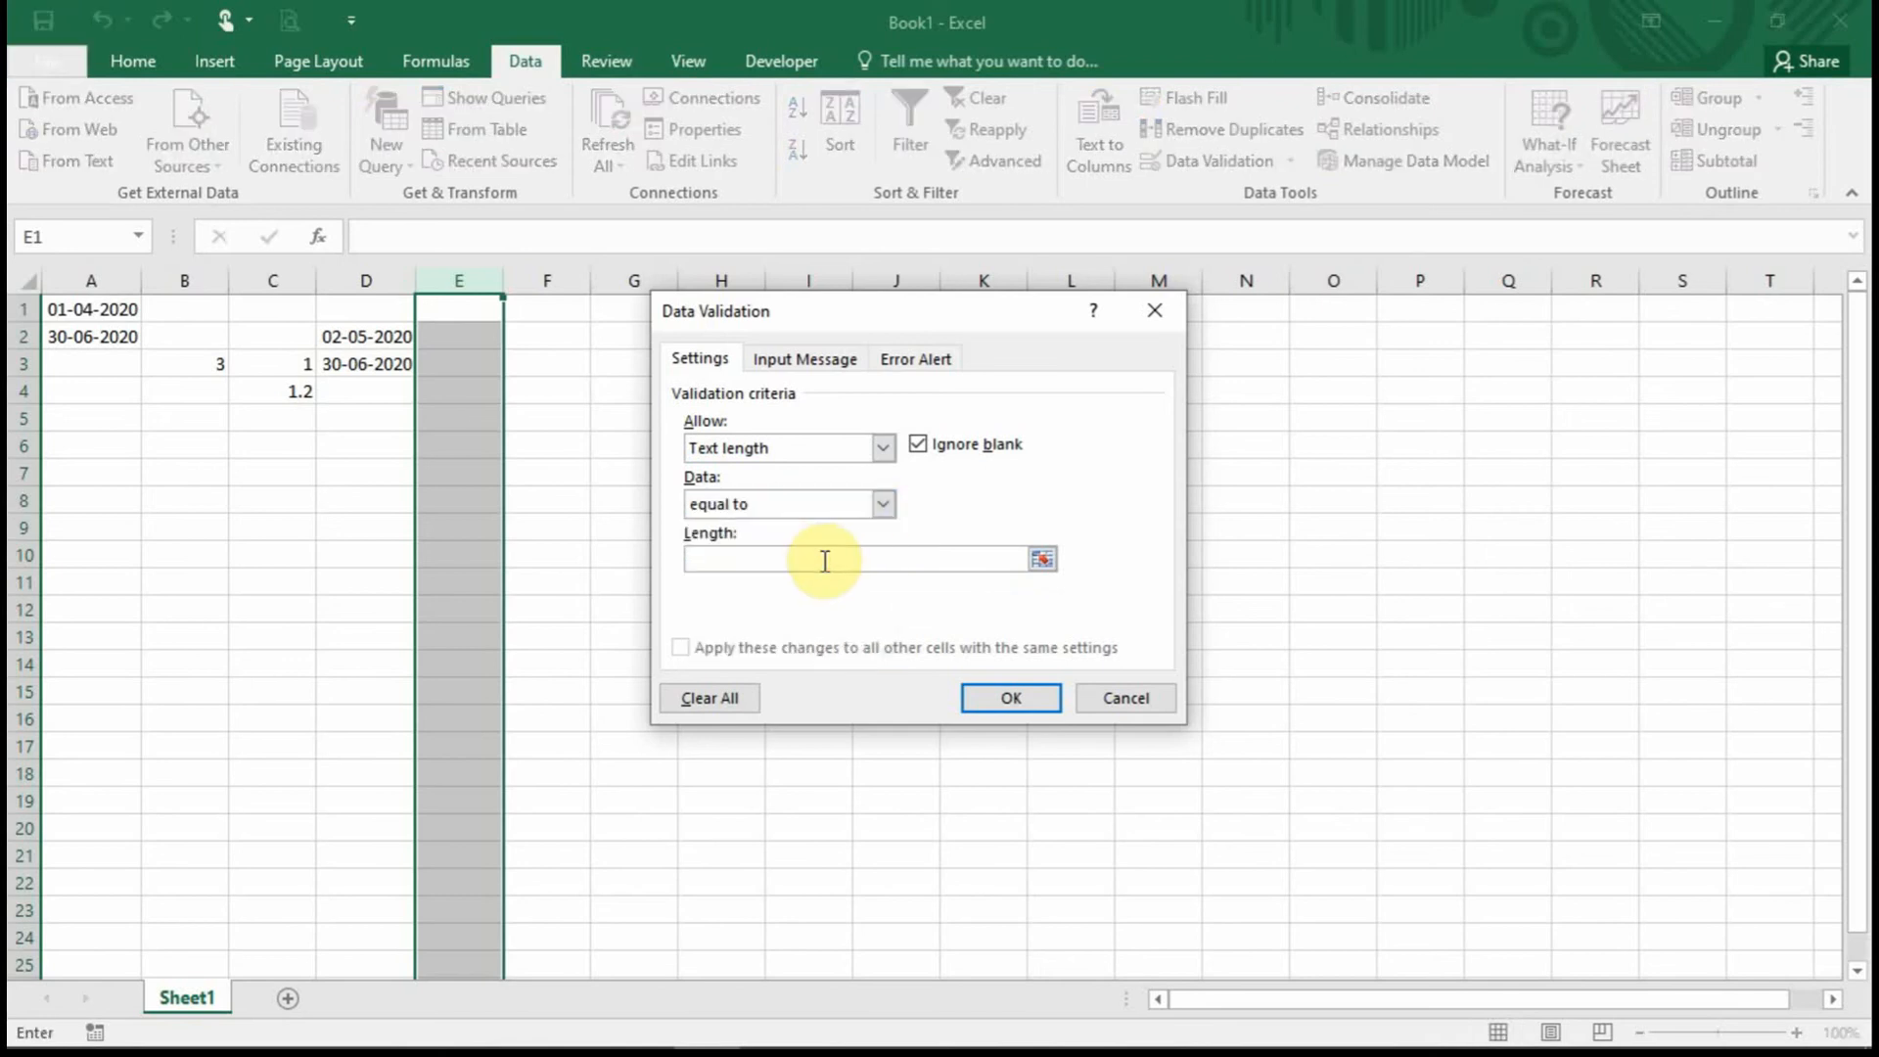
pyautogui.write('10')
pyautogui.click(1046, 703)
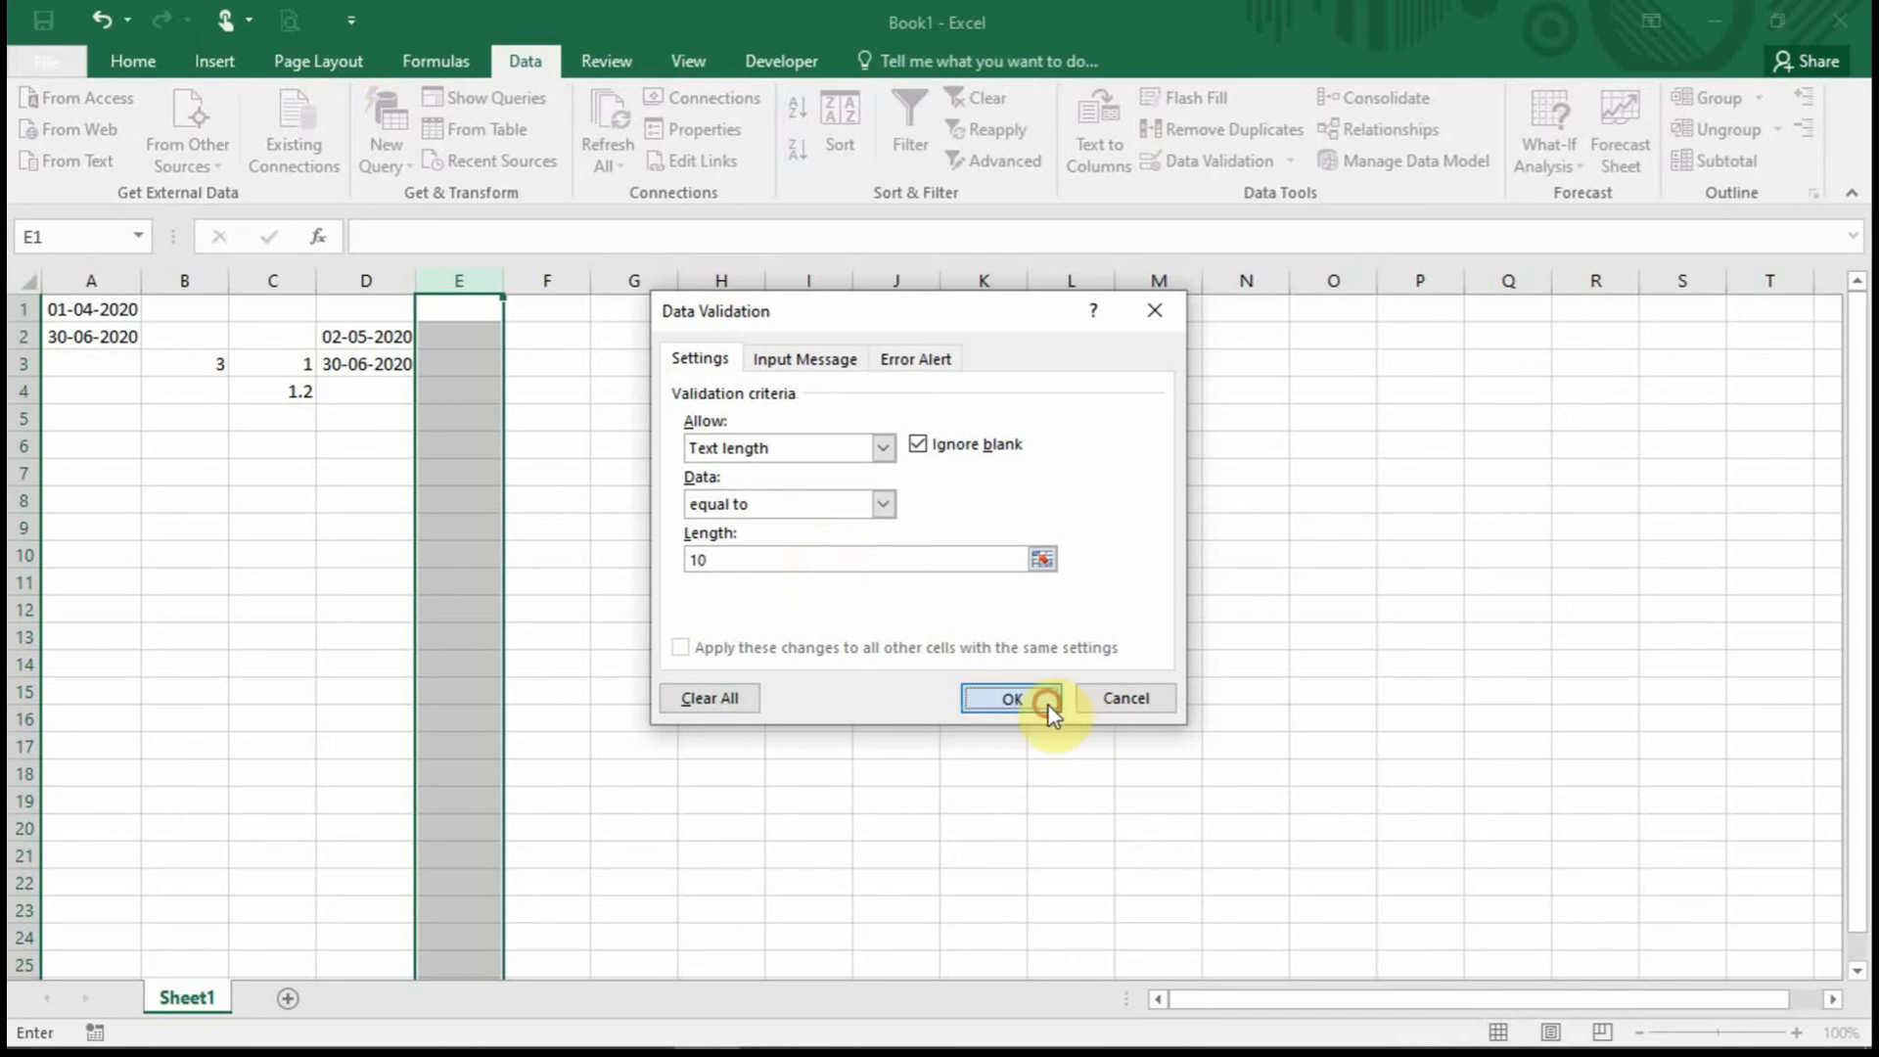
pyautogui.click(479, 306)
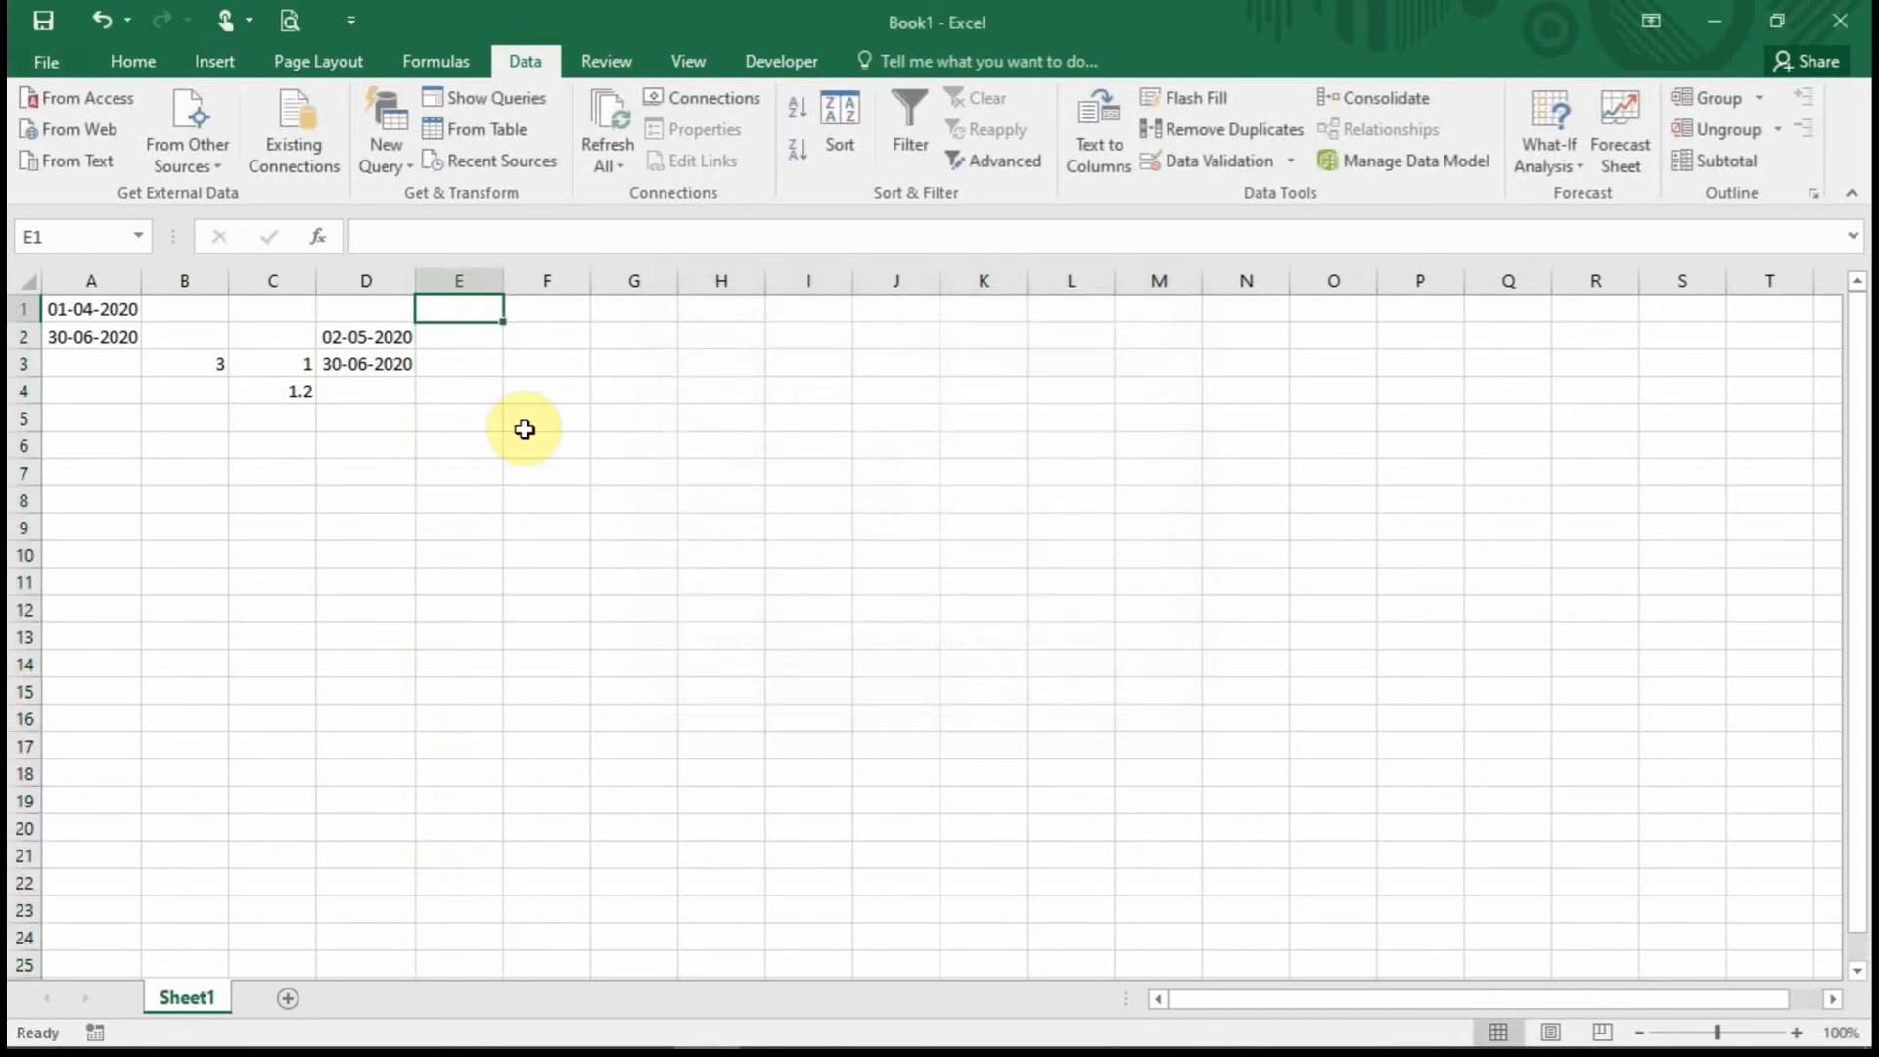
# Try the text 'njhjh' in E1 and discard it when the rule rejects it.
pyautogui.write('njhjh')
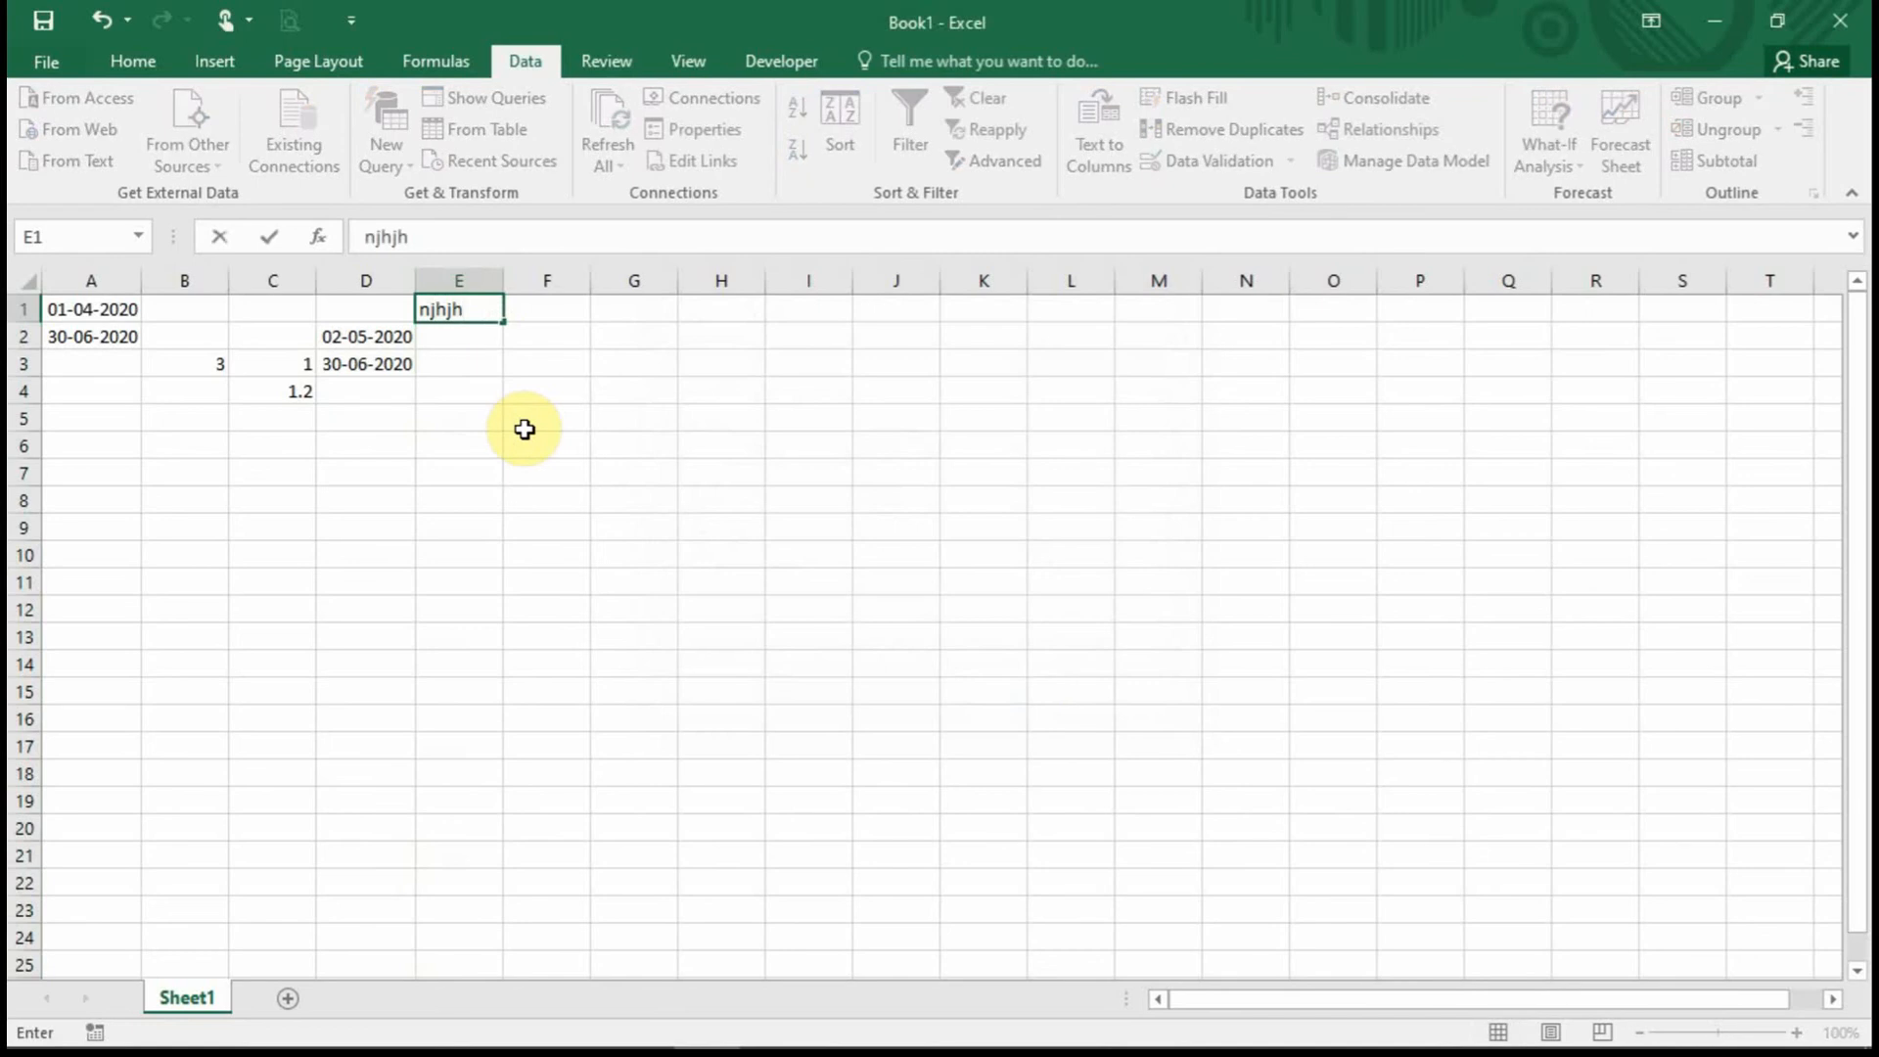
pyautogui.click(525, 430)
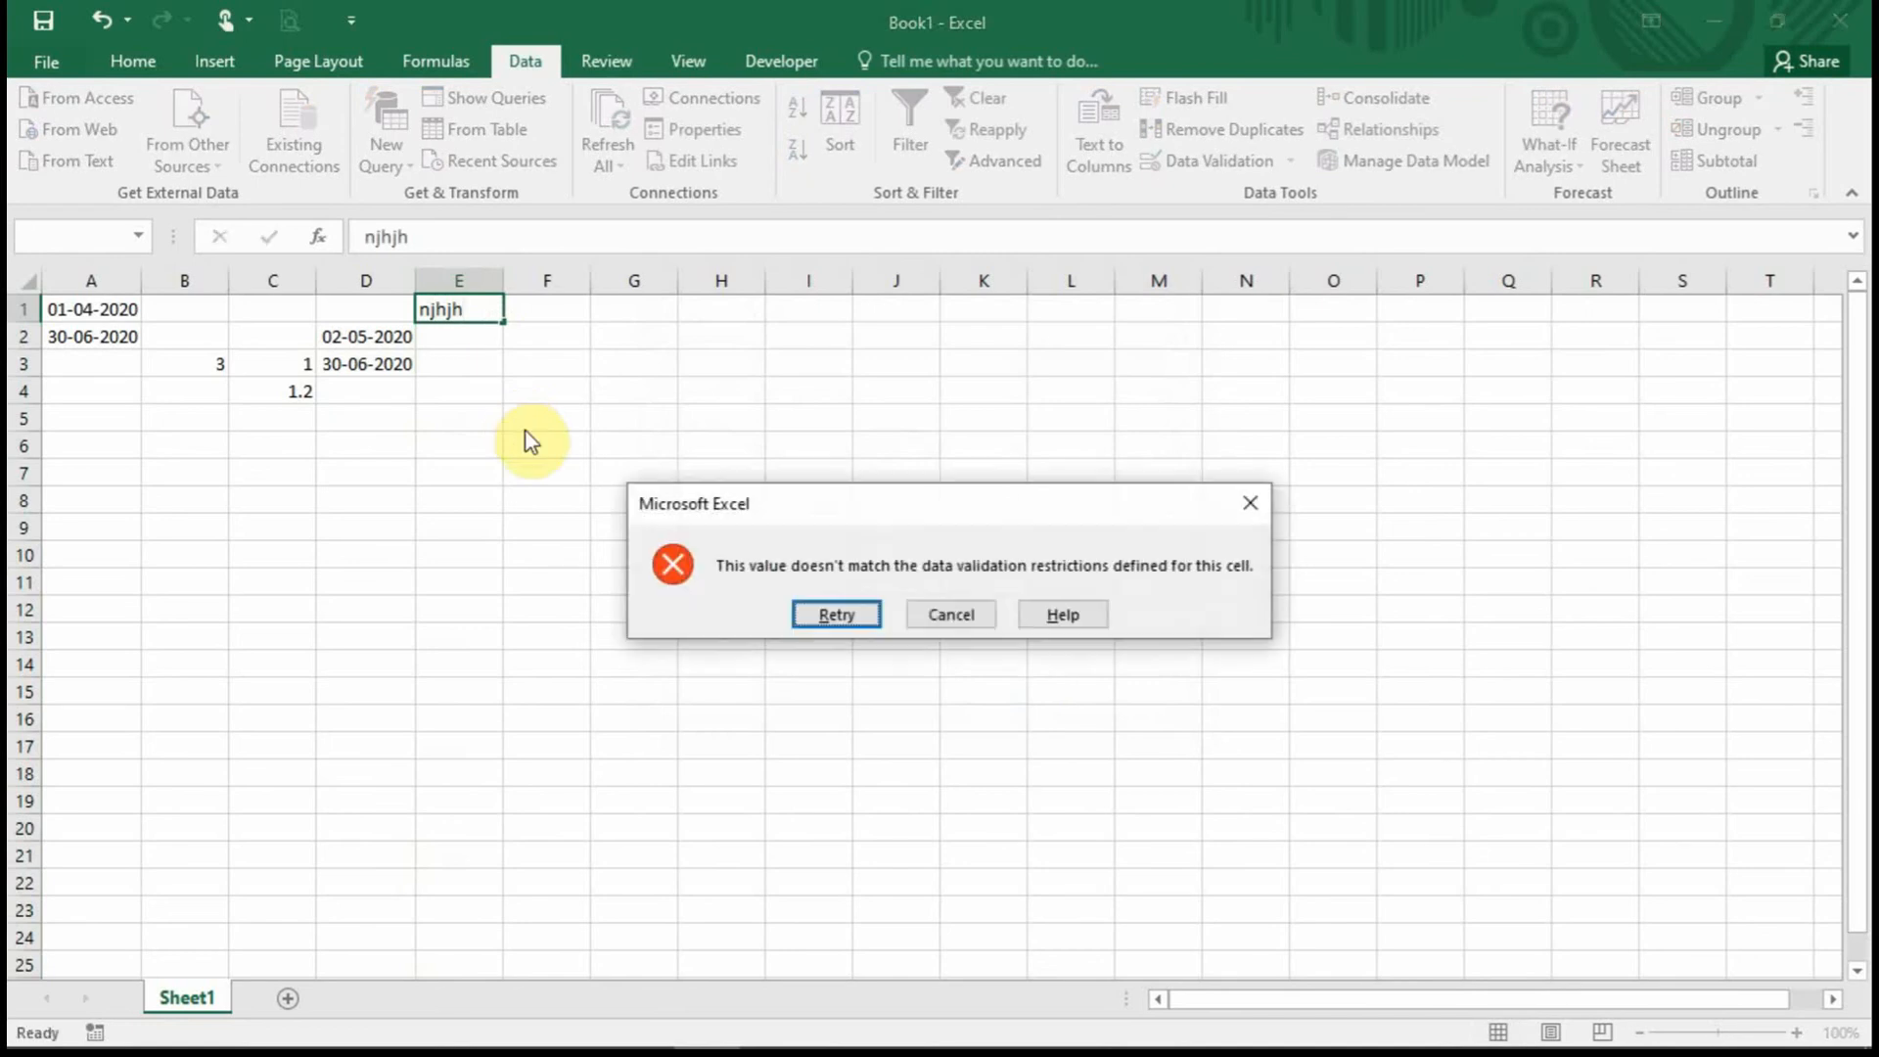
pyautogui.click(963, 609)
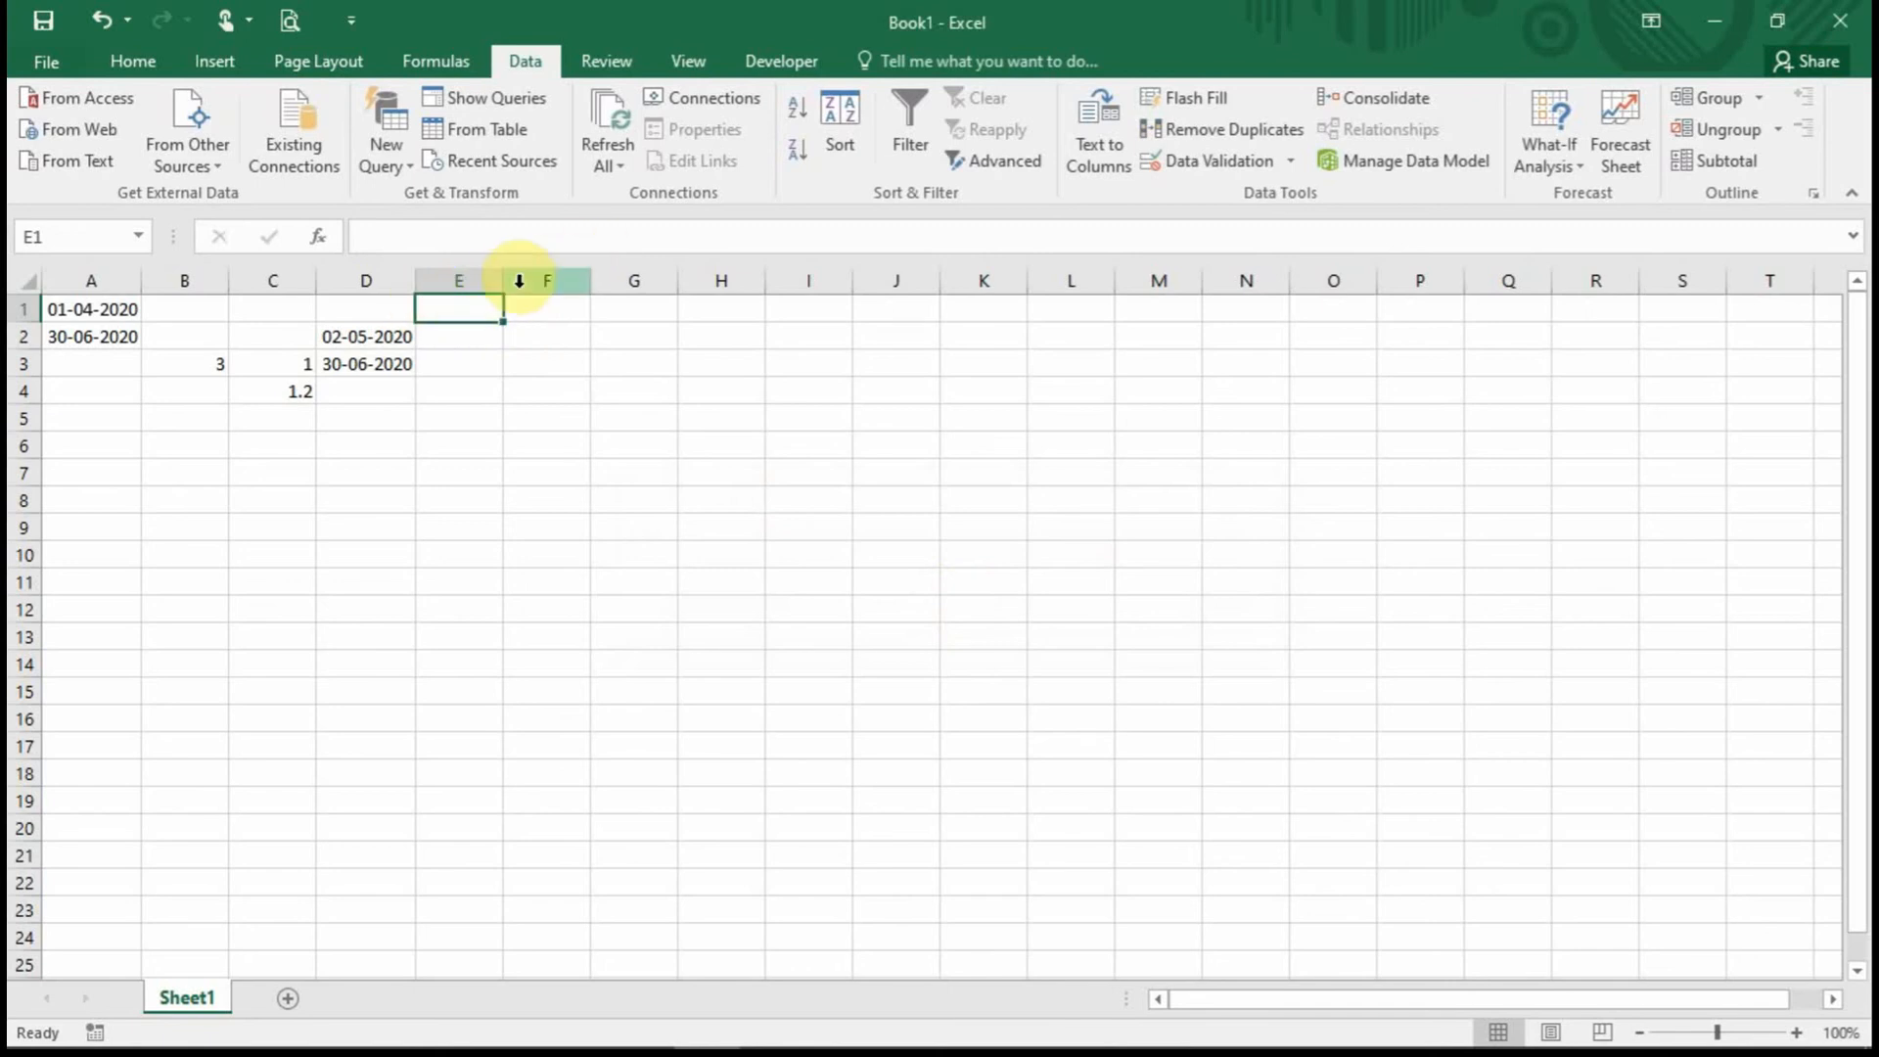
pyautogui.moveTo(503, 281); pyautogui.dragTo(600, 274)
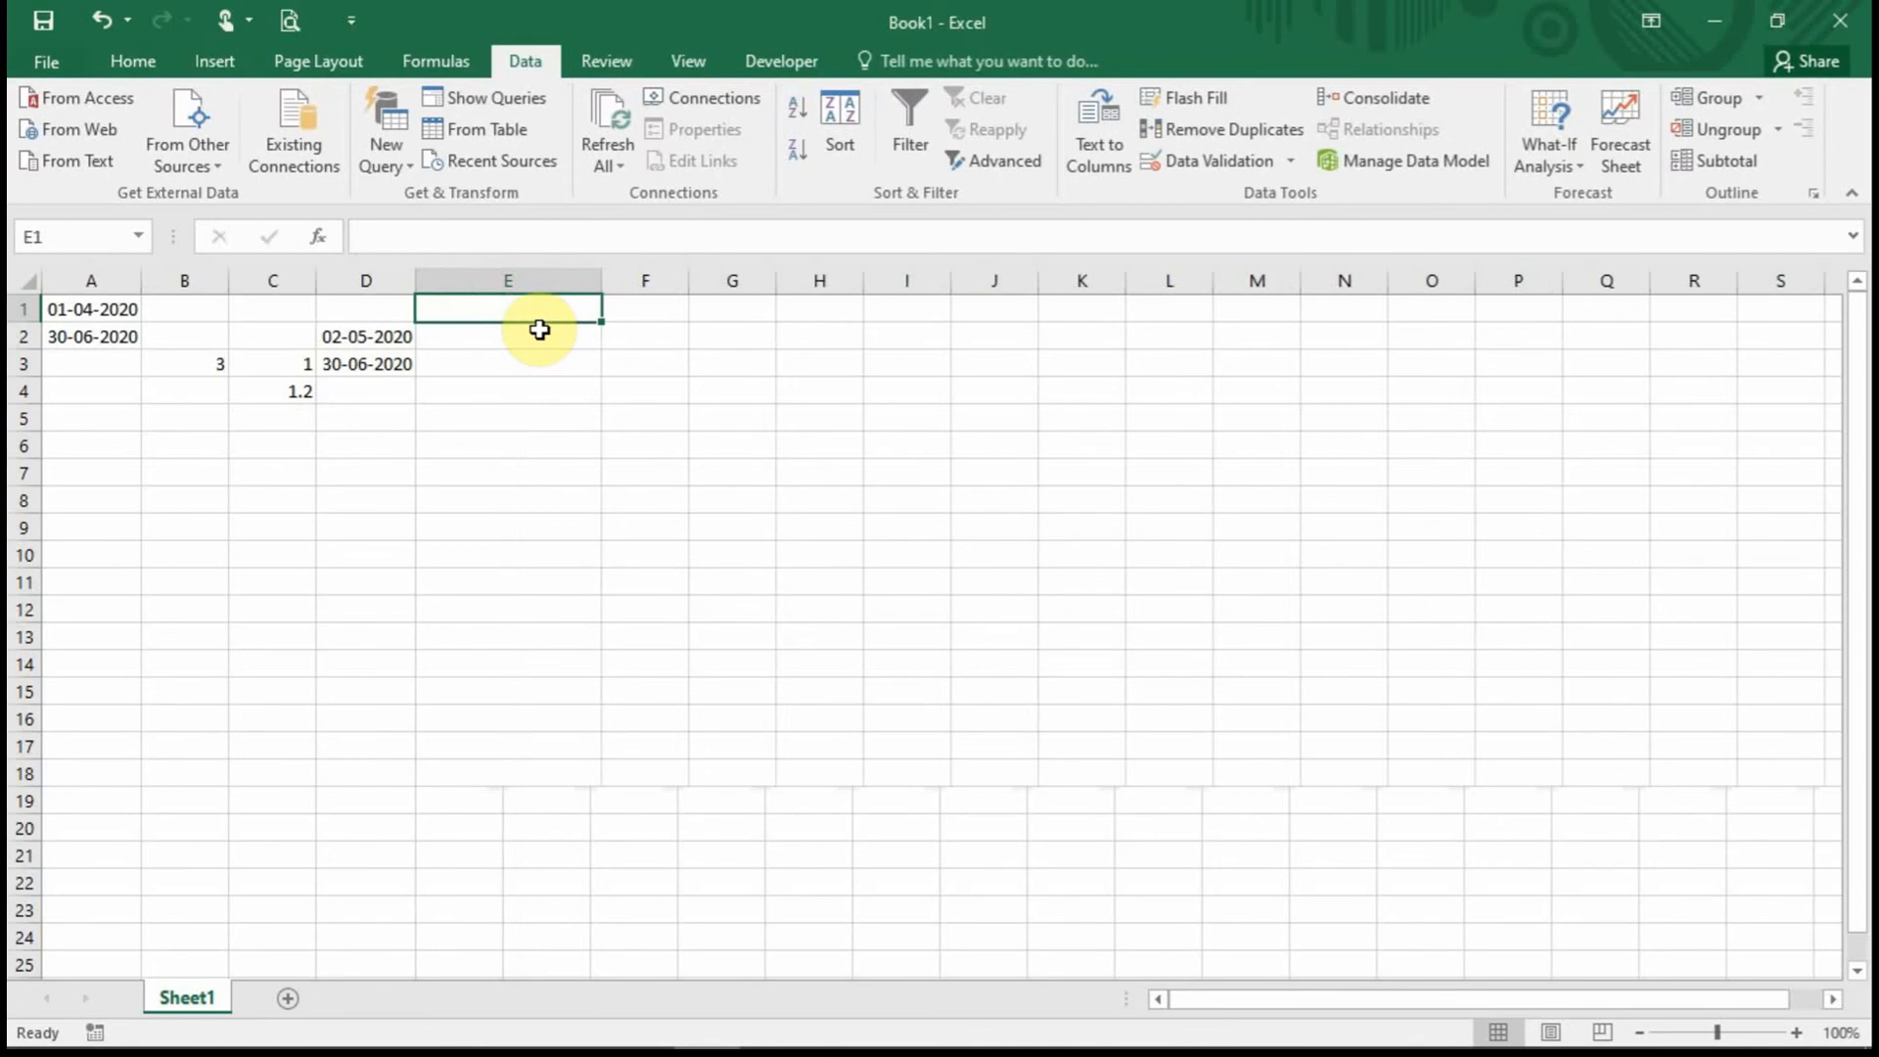
pyautogui.write('3')
pyautogui.press('BackSpace')
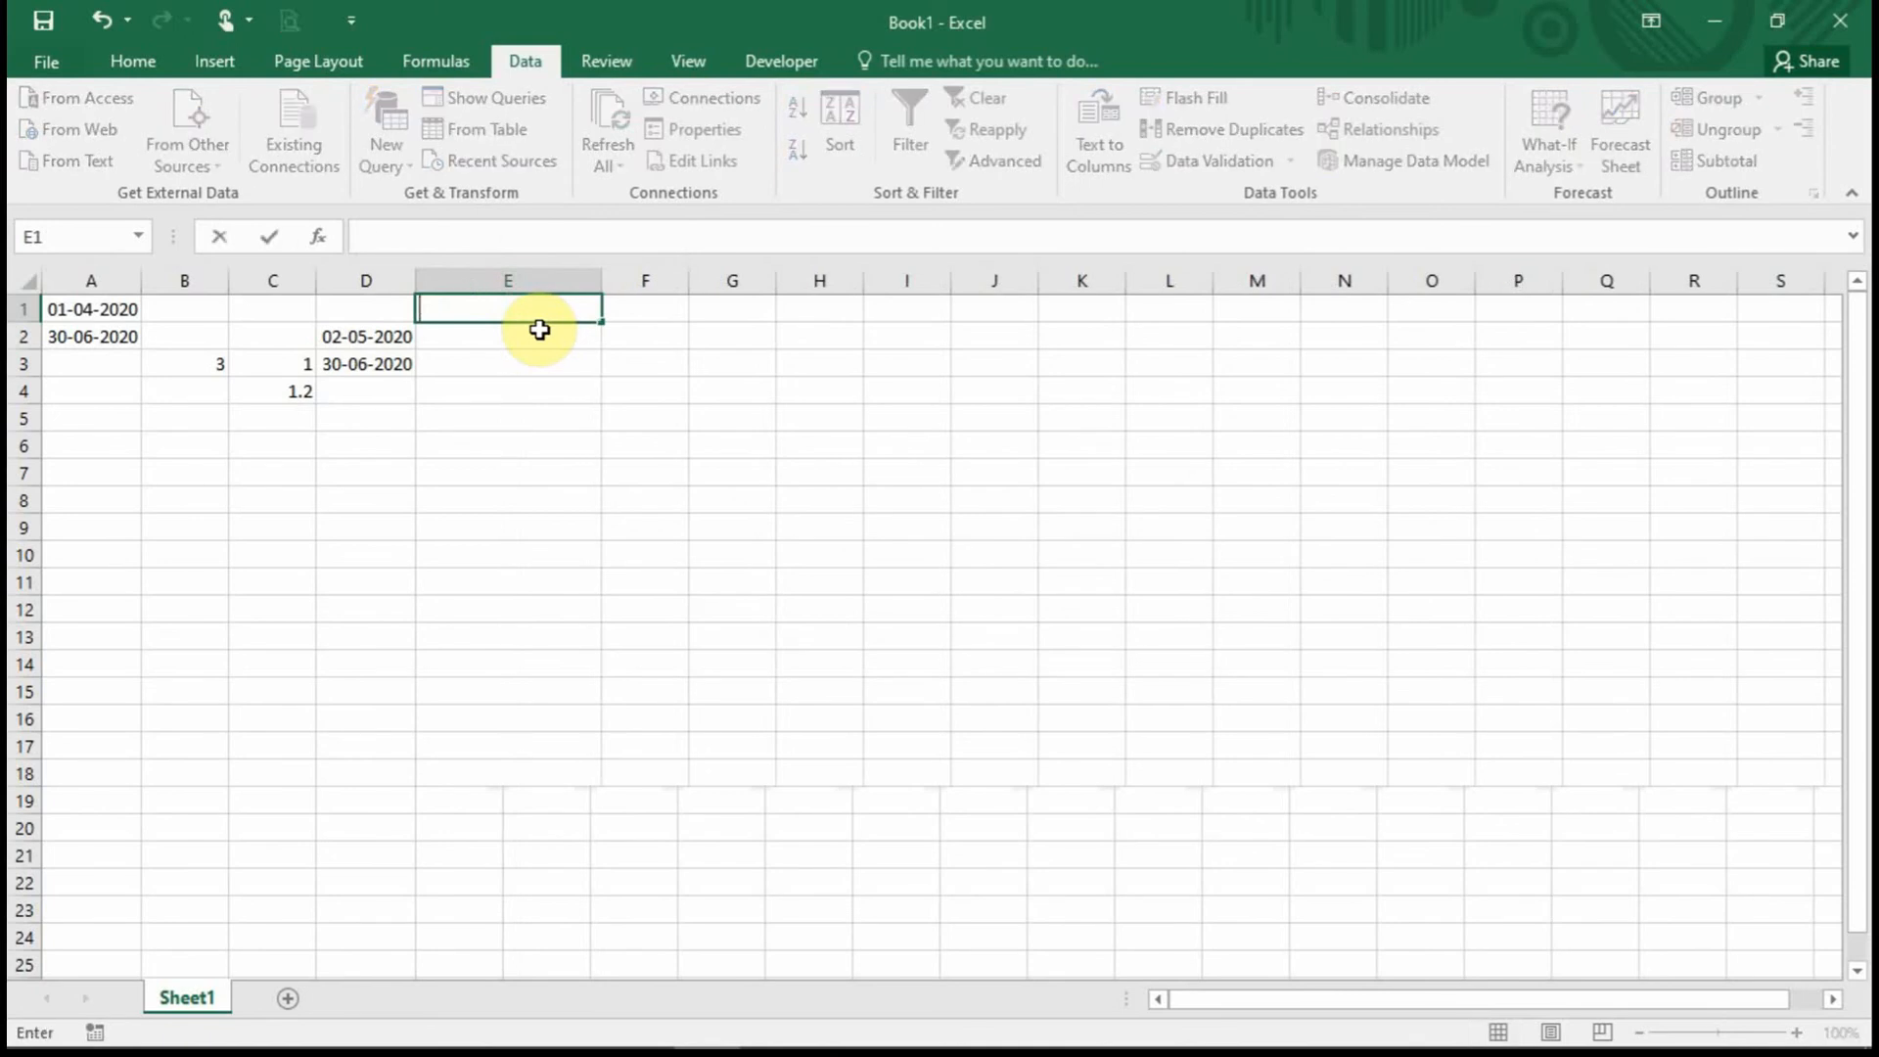
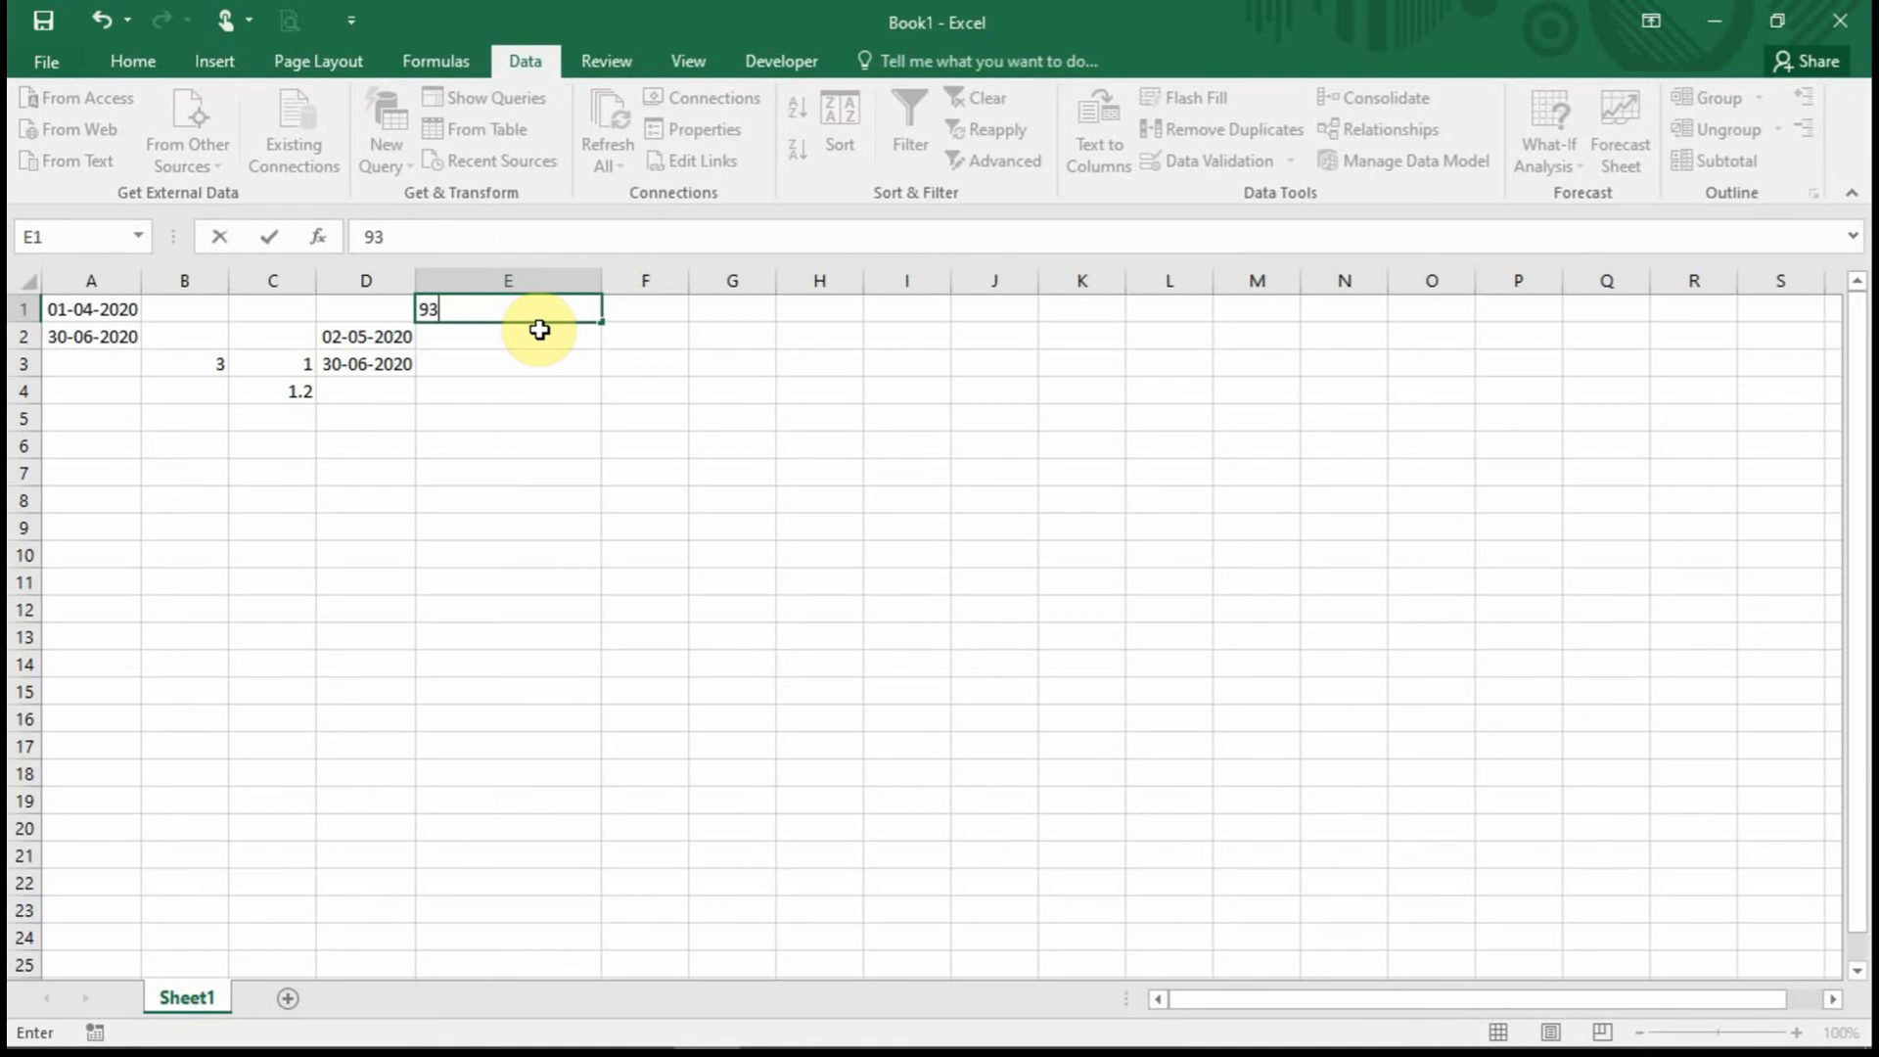
pyautogui.press('Return')
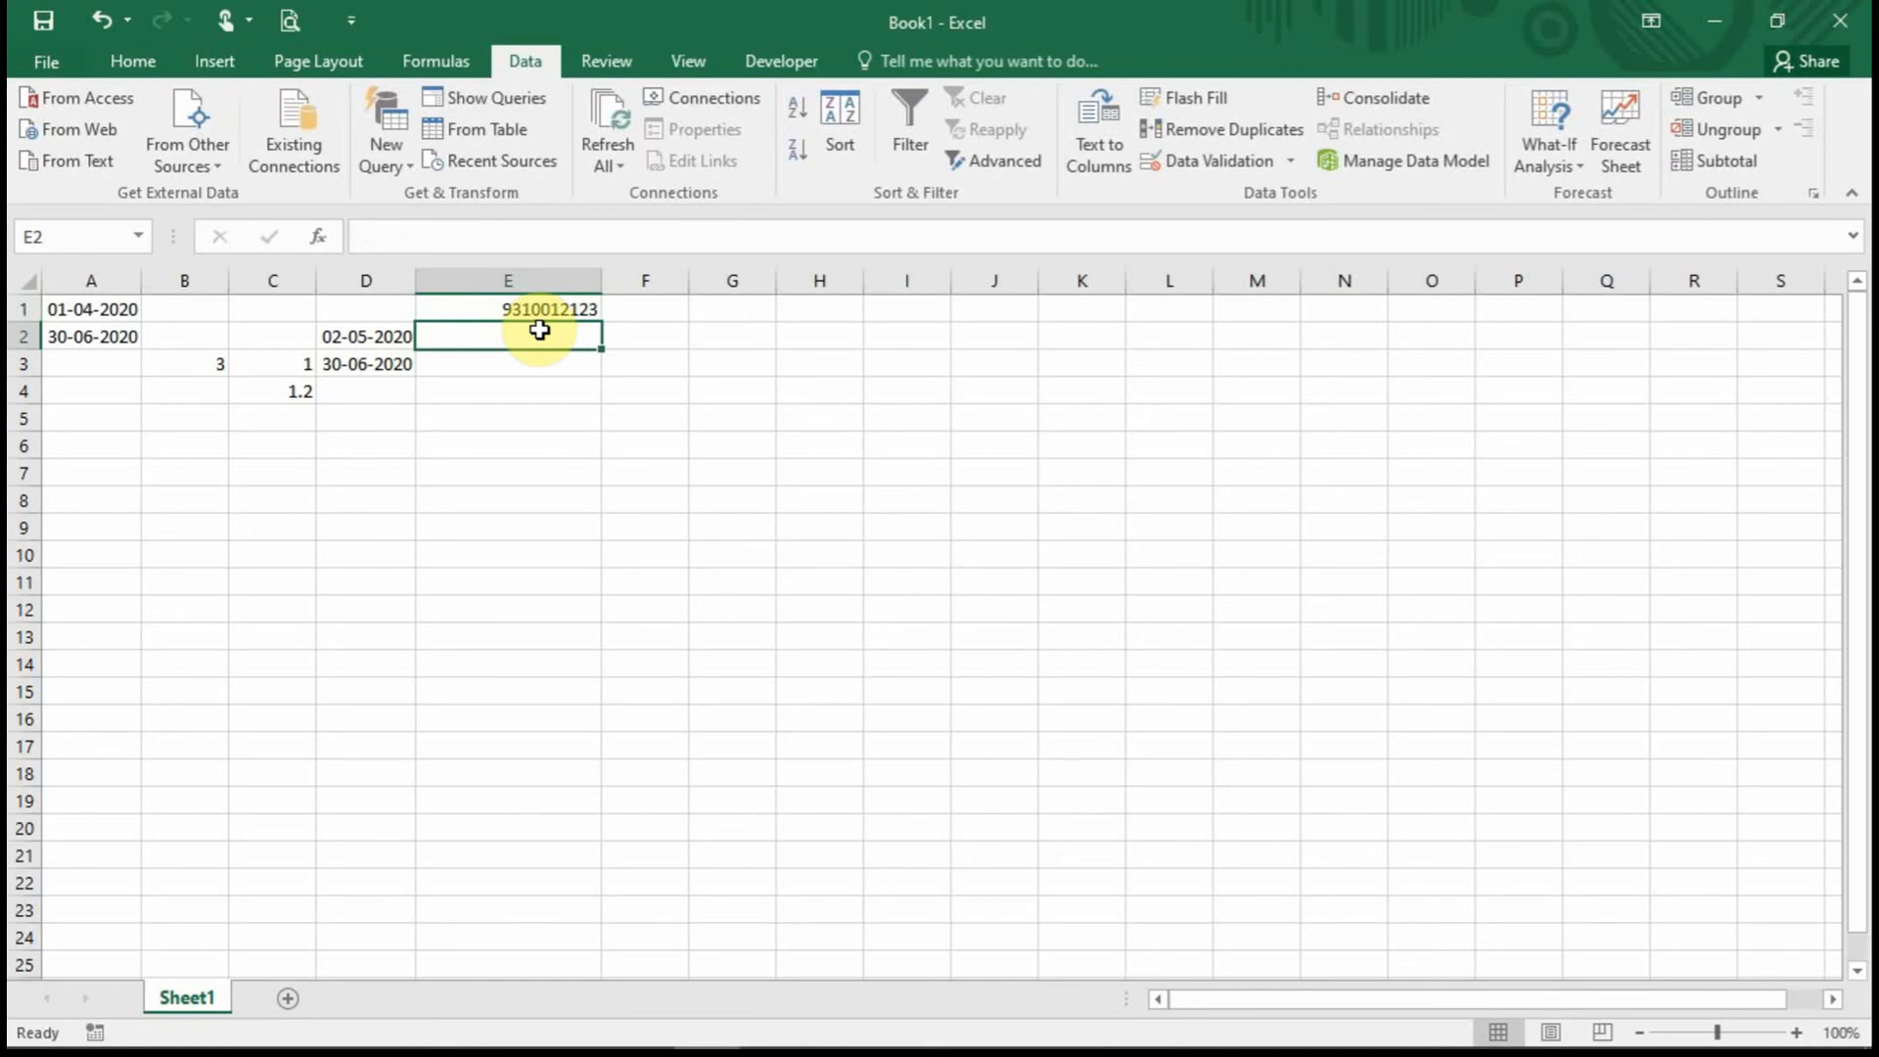
# Enter the eight-digit 96312454 in E2 and cancel the rejection, leaving E2 empty.
pyautogui.write('96312')
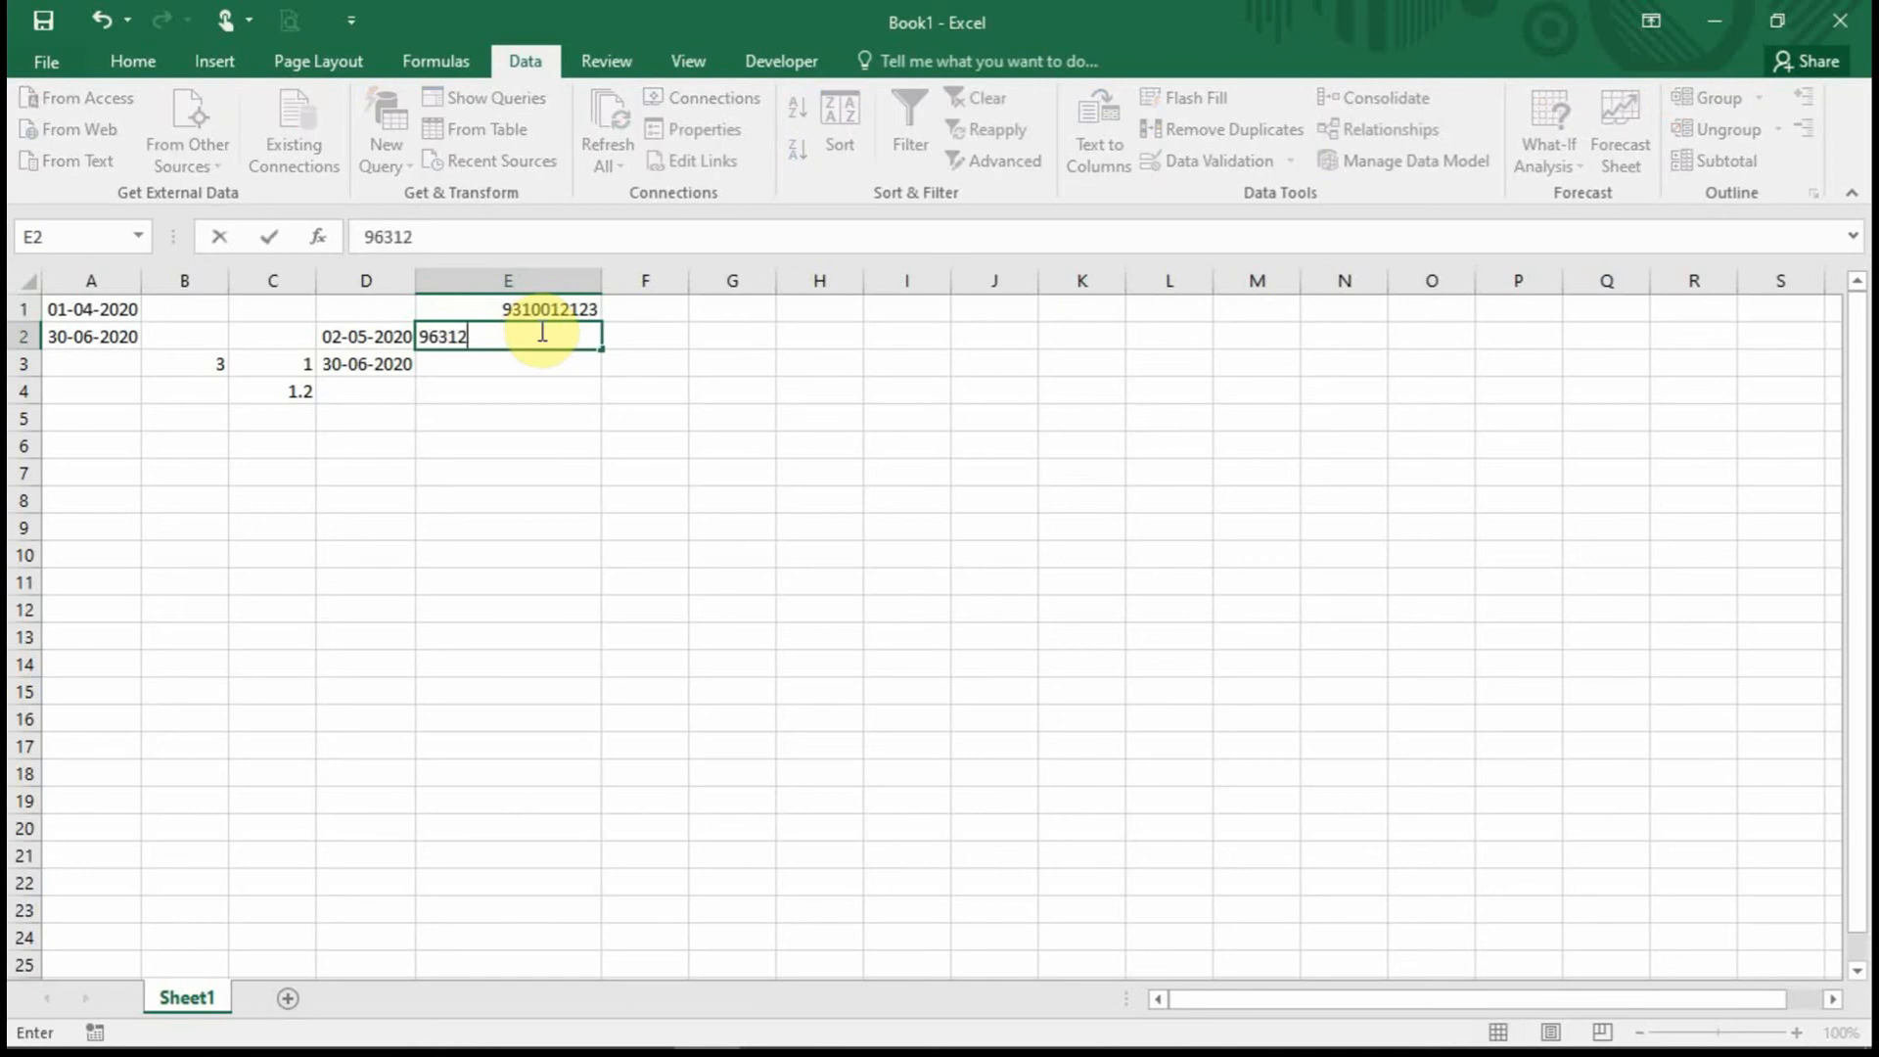
pyautogui.write('454')
pyautogui.press('Return')
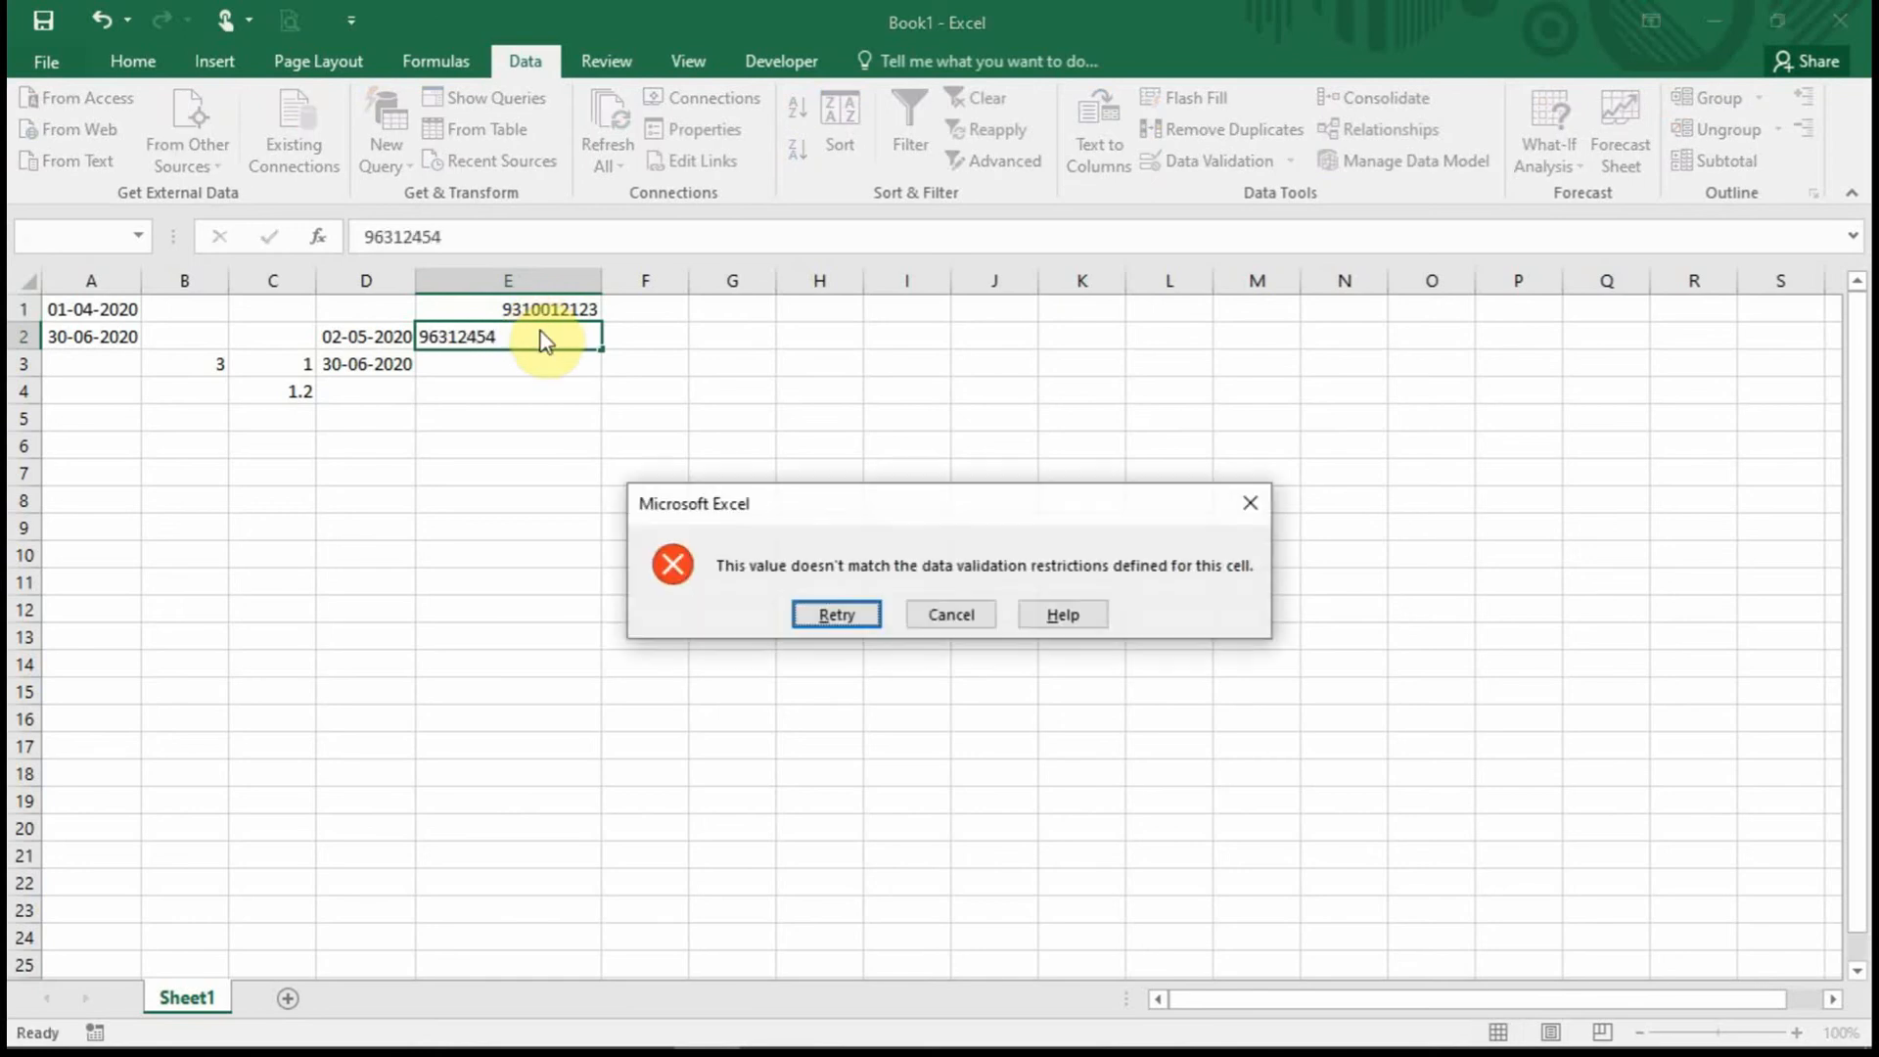
pyautogui.press('Tab')
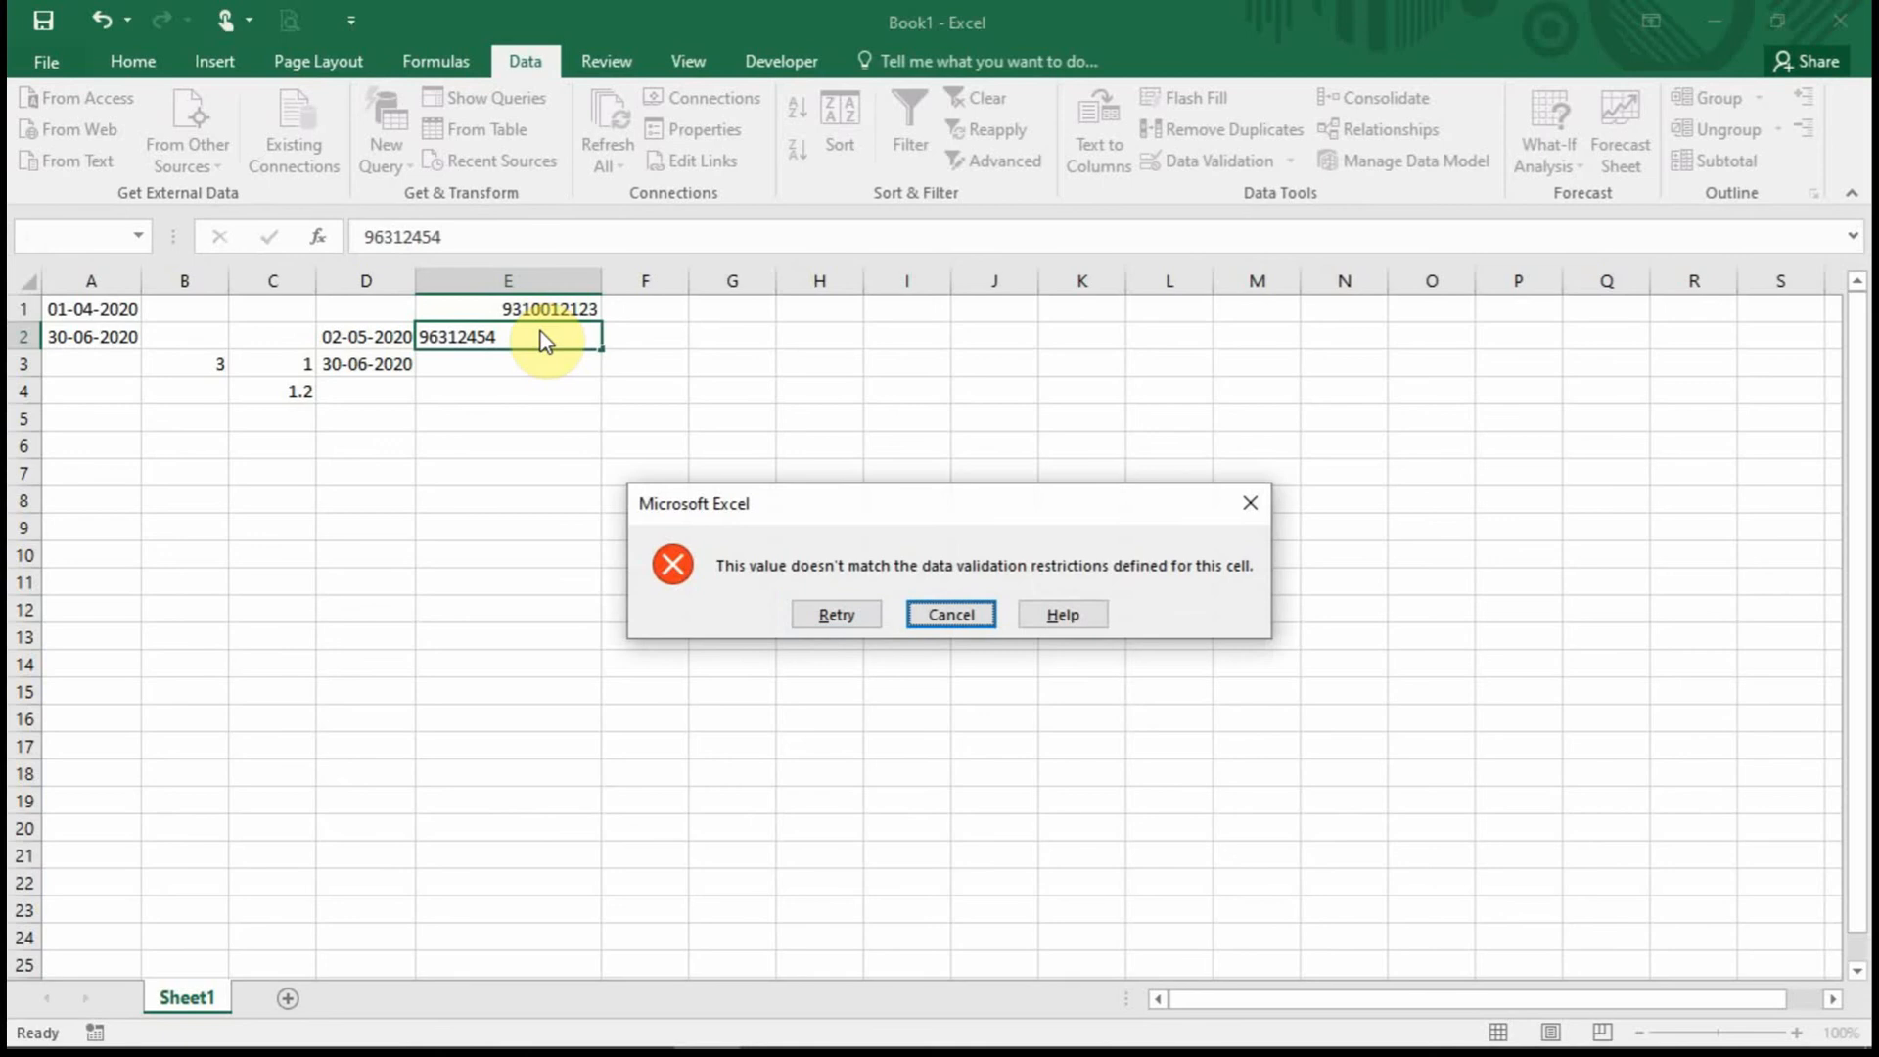
pyautogui.press('Return')
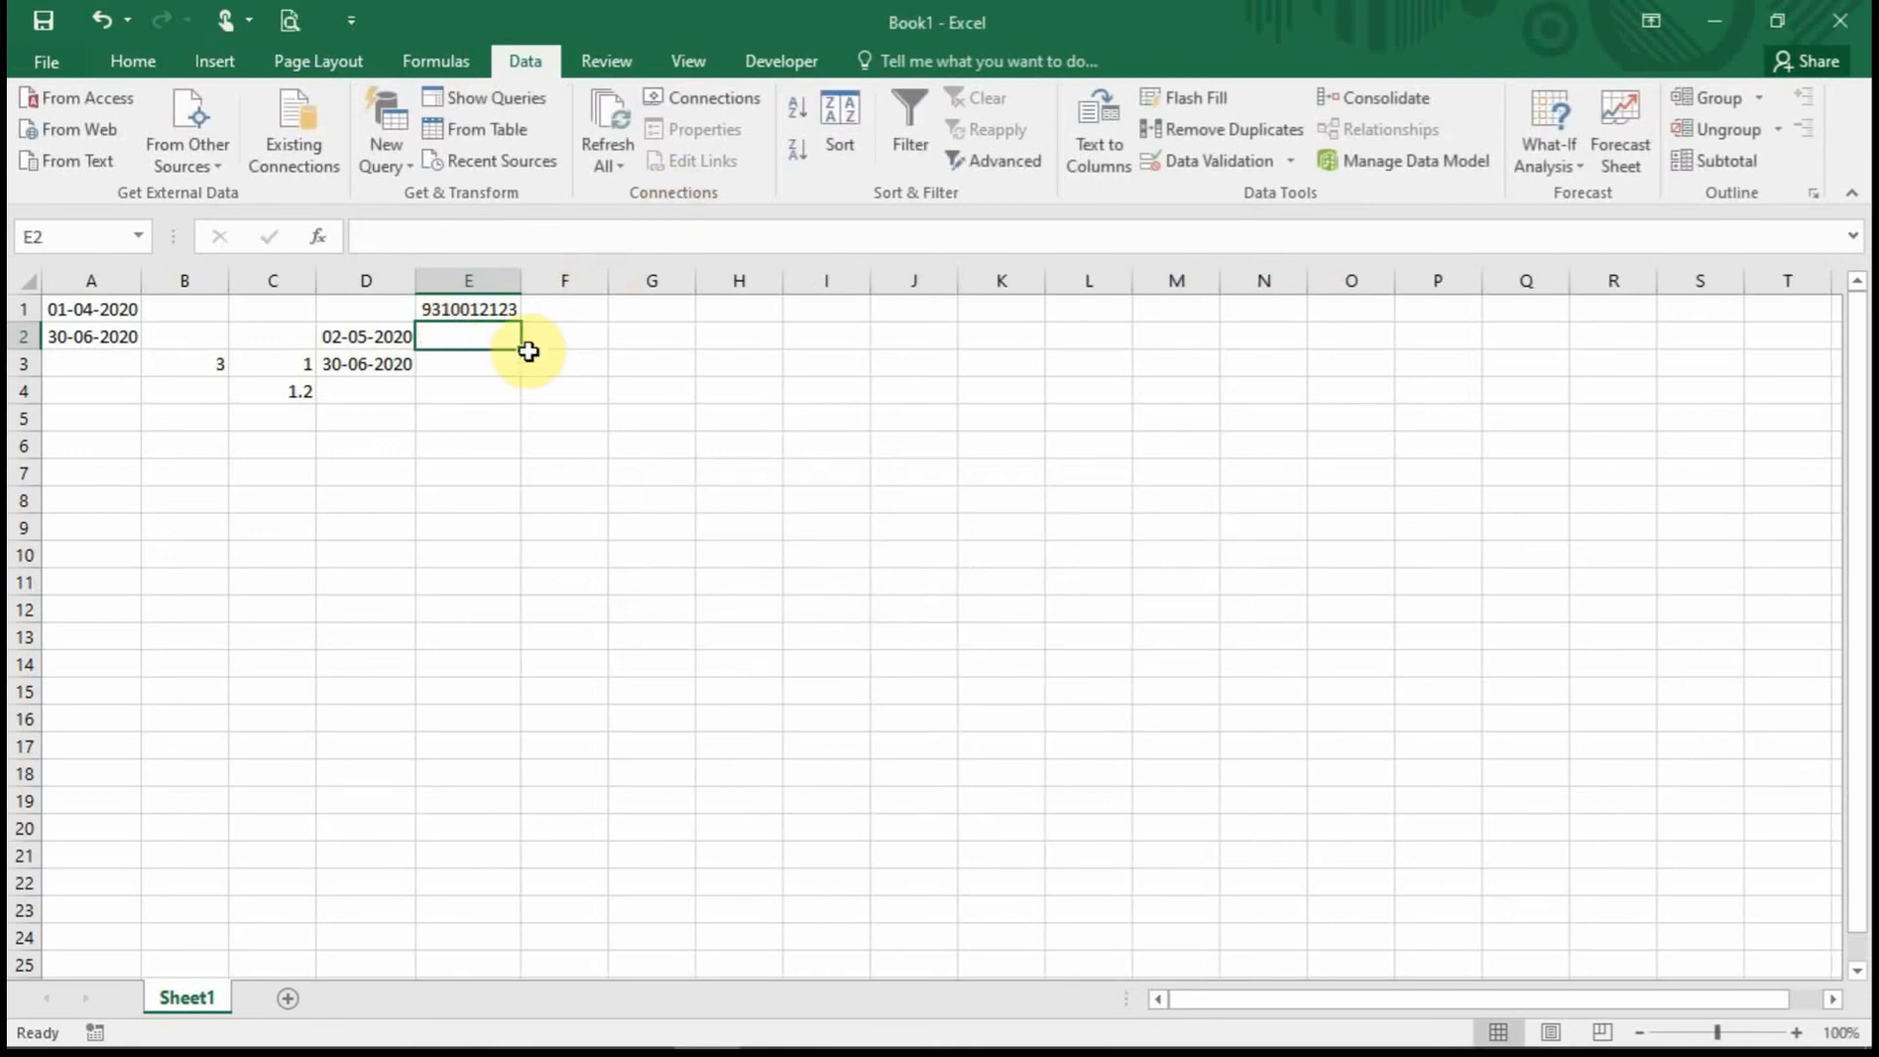
pyautogui.click(553, 309)
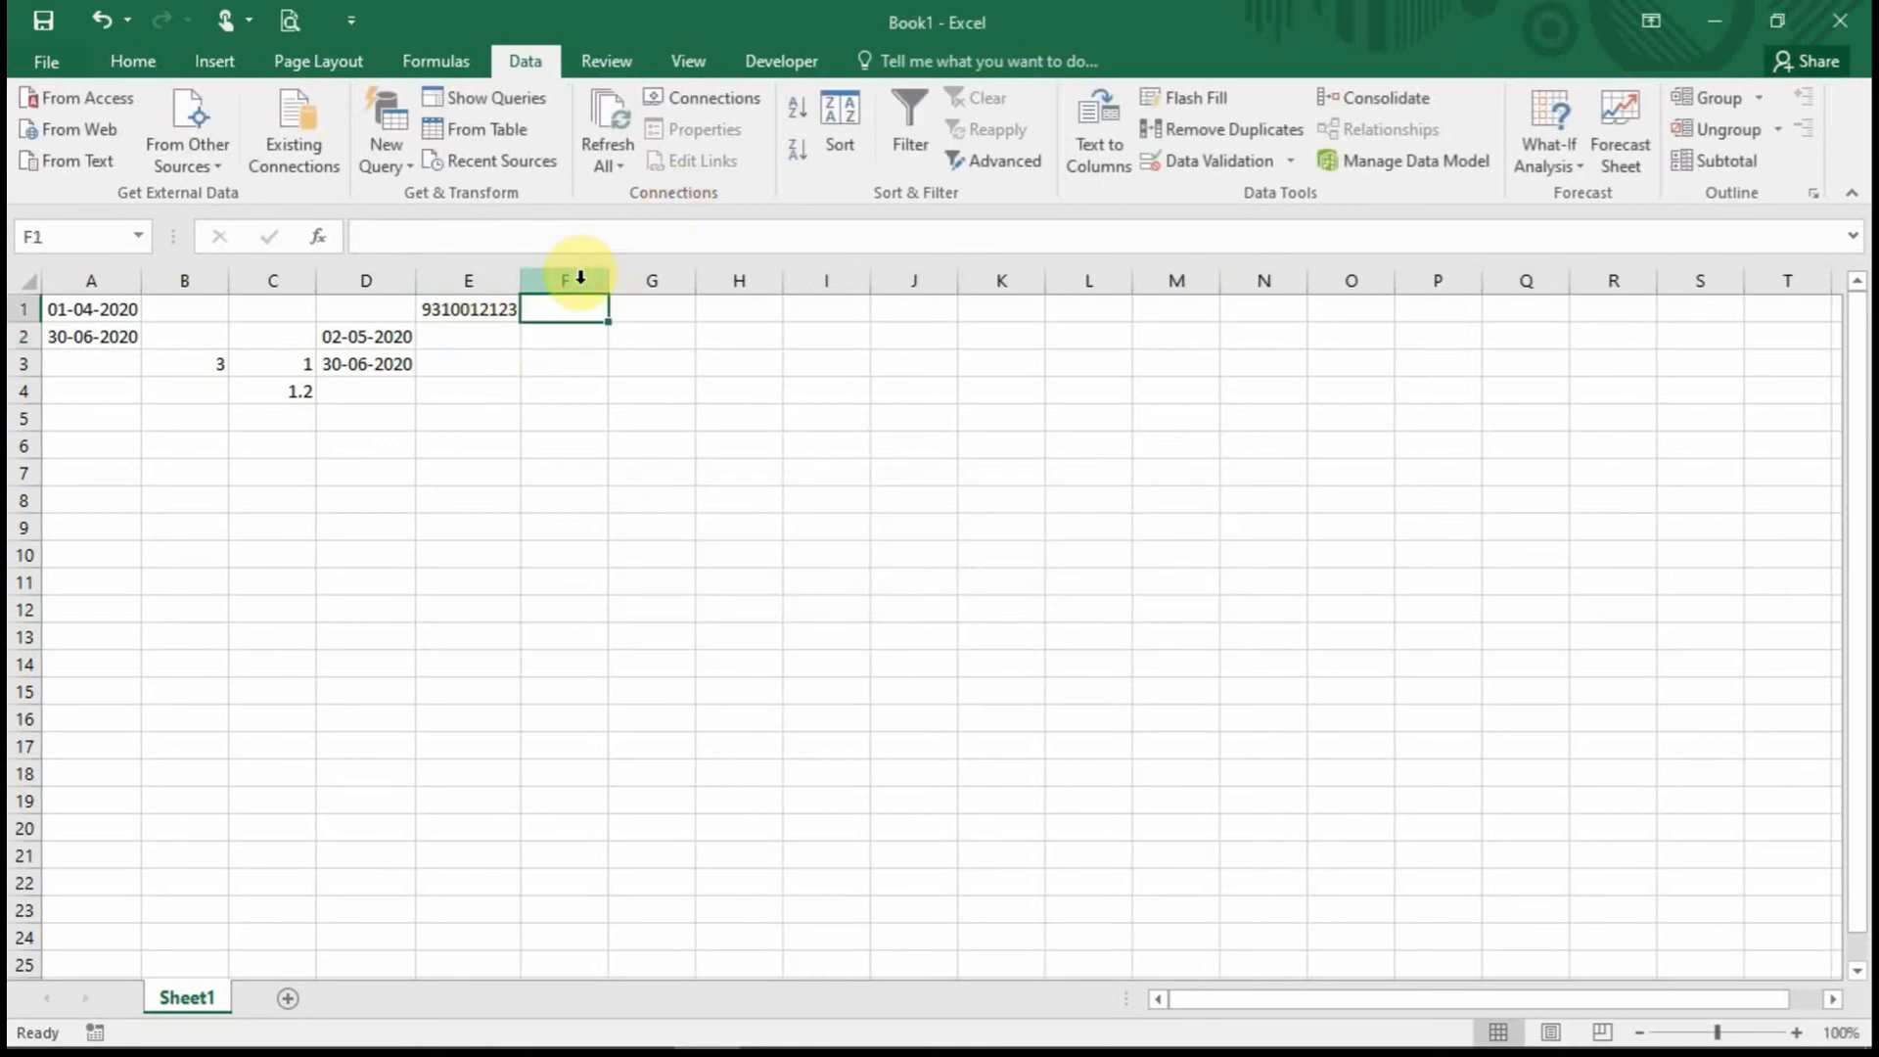
pyautogui.click(581, 280)
pyautogui.click(1219, 164)
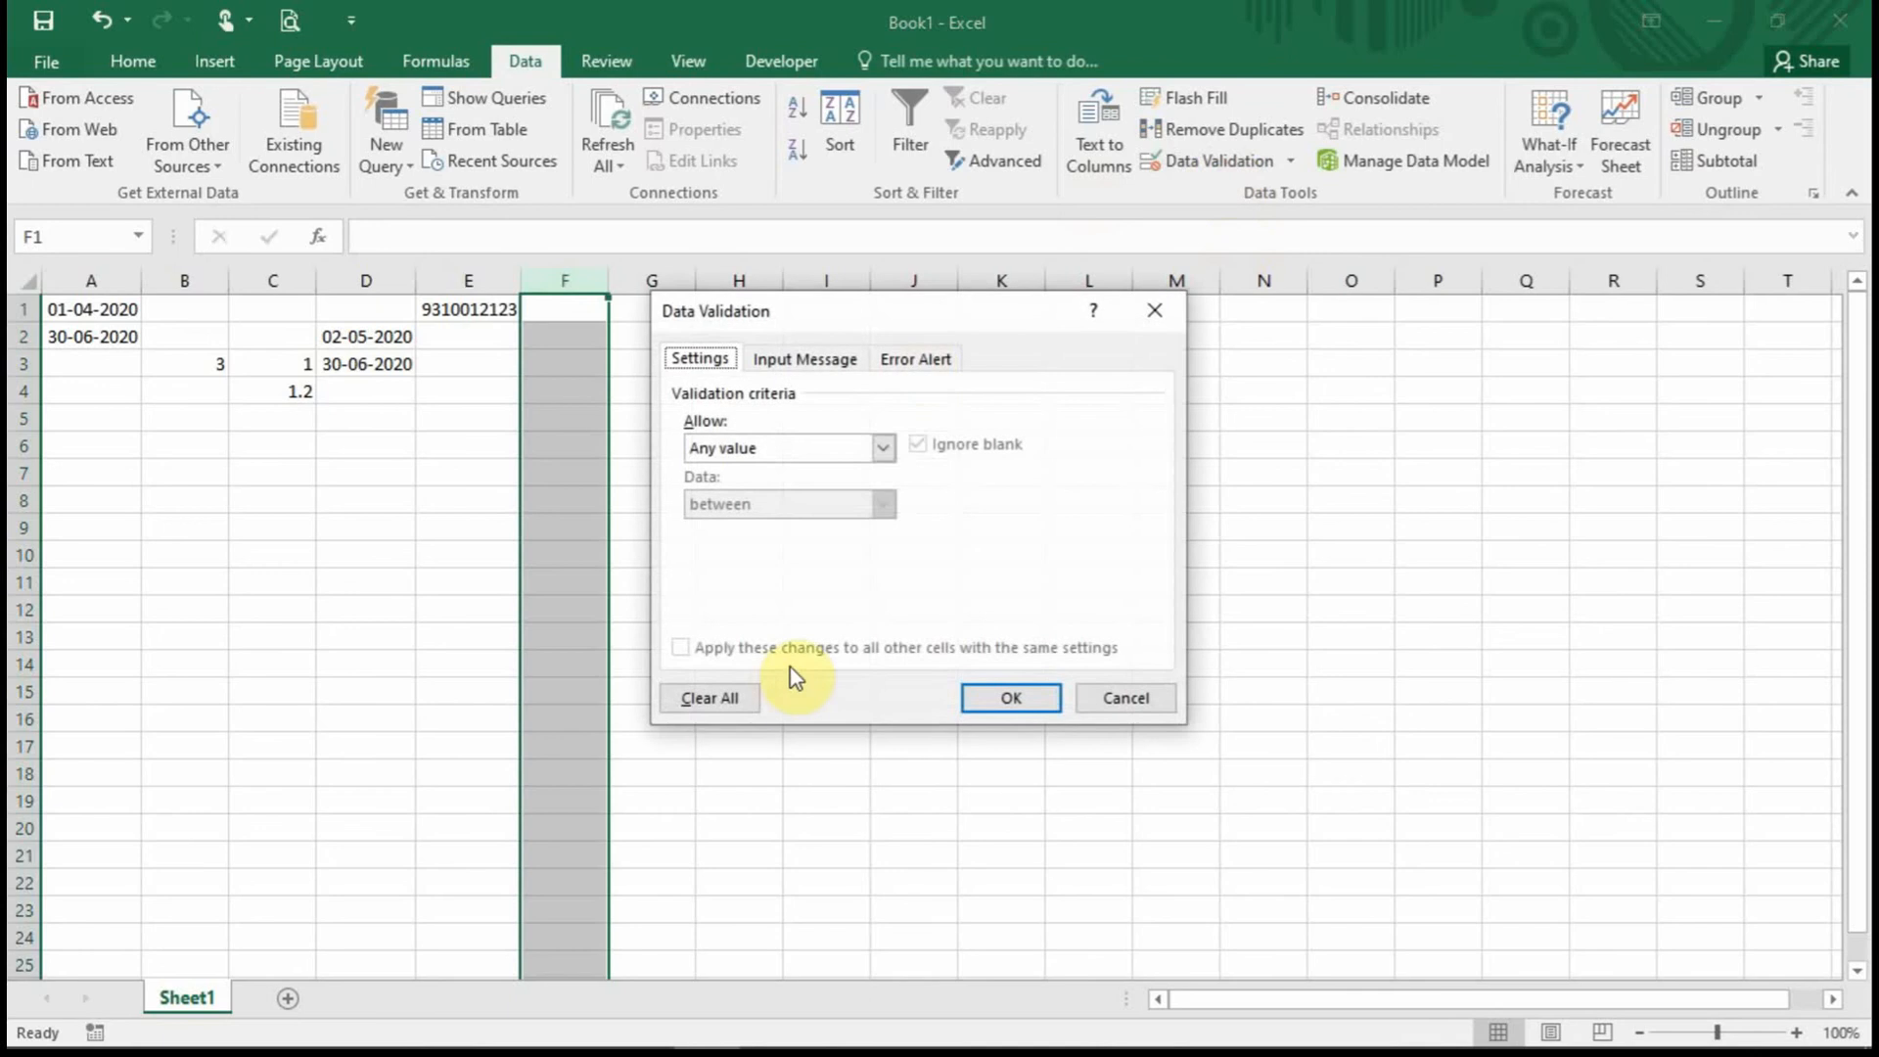
pyautogui.click(886, 449)
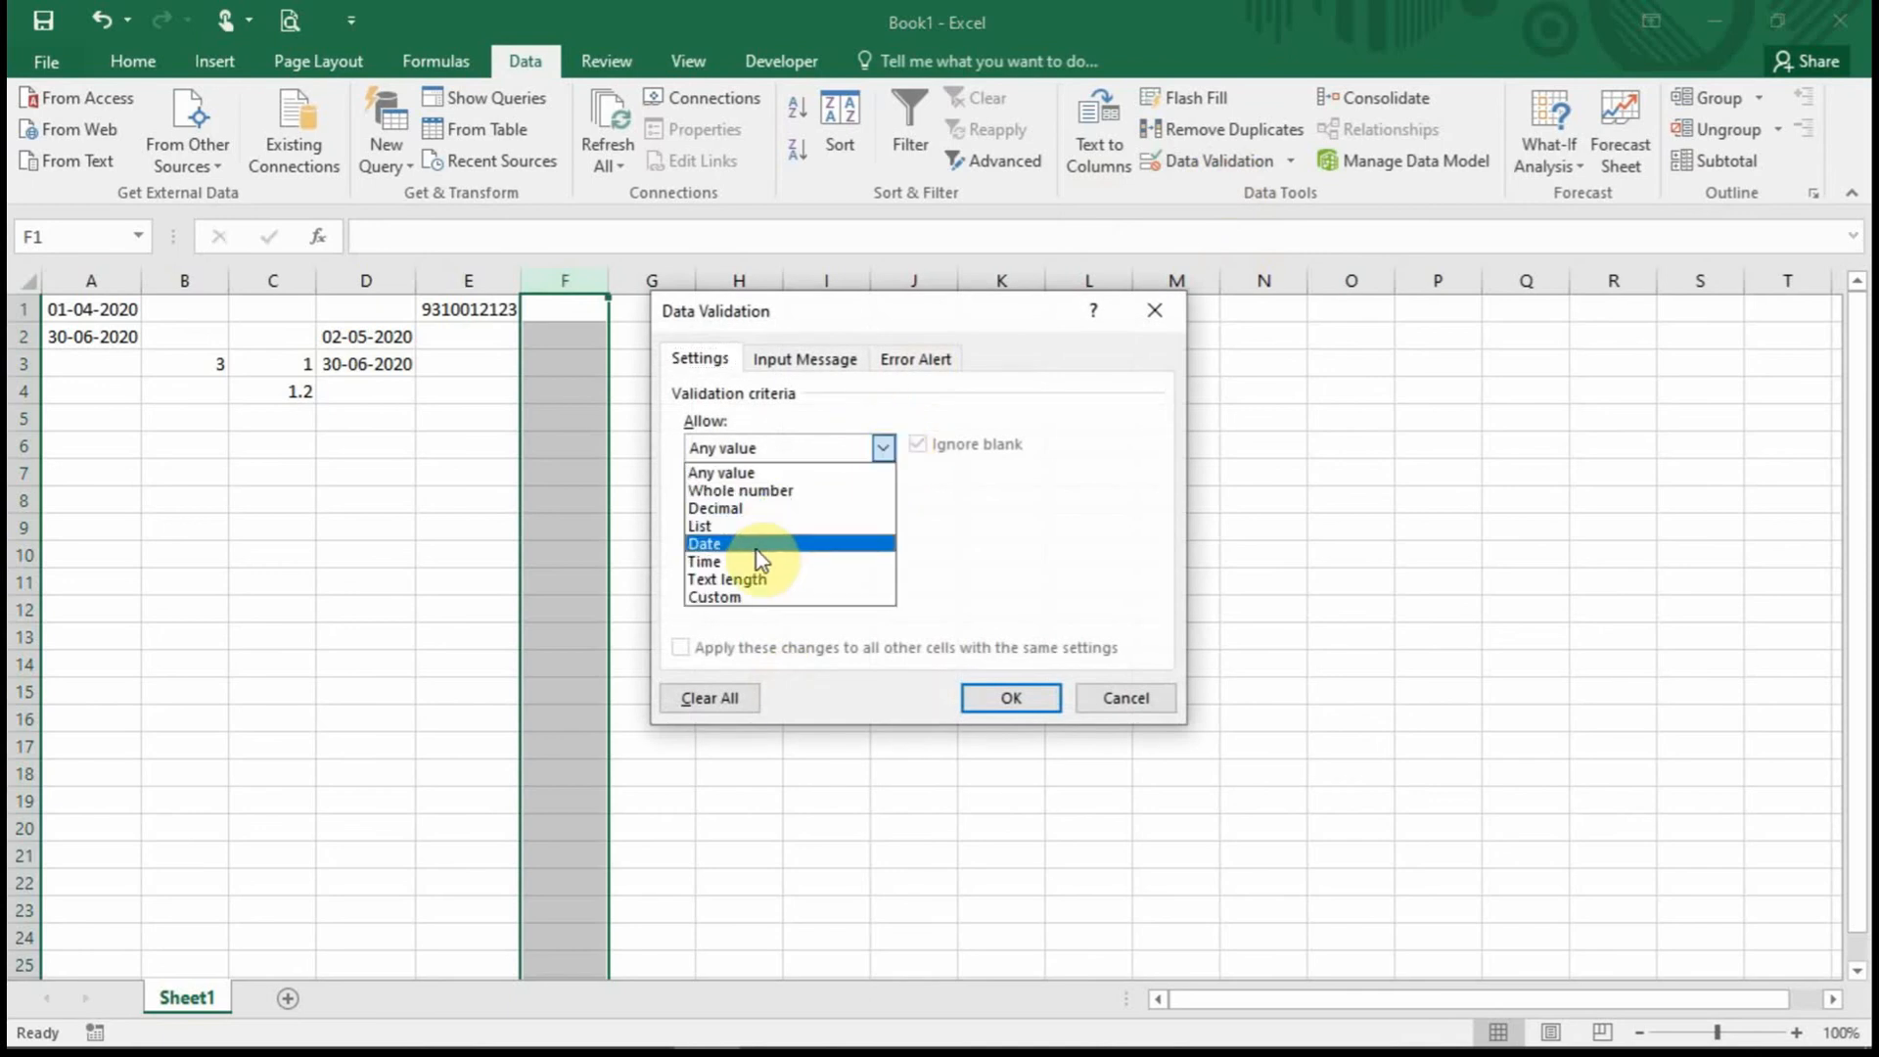
pyautogui.click(755, 596)
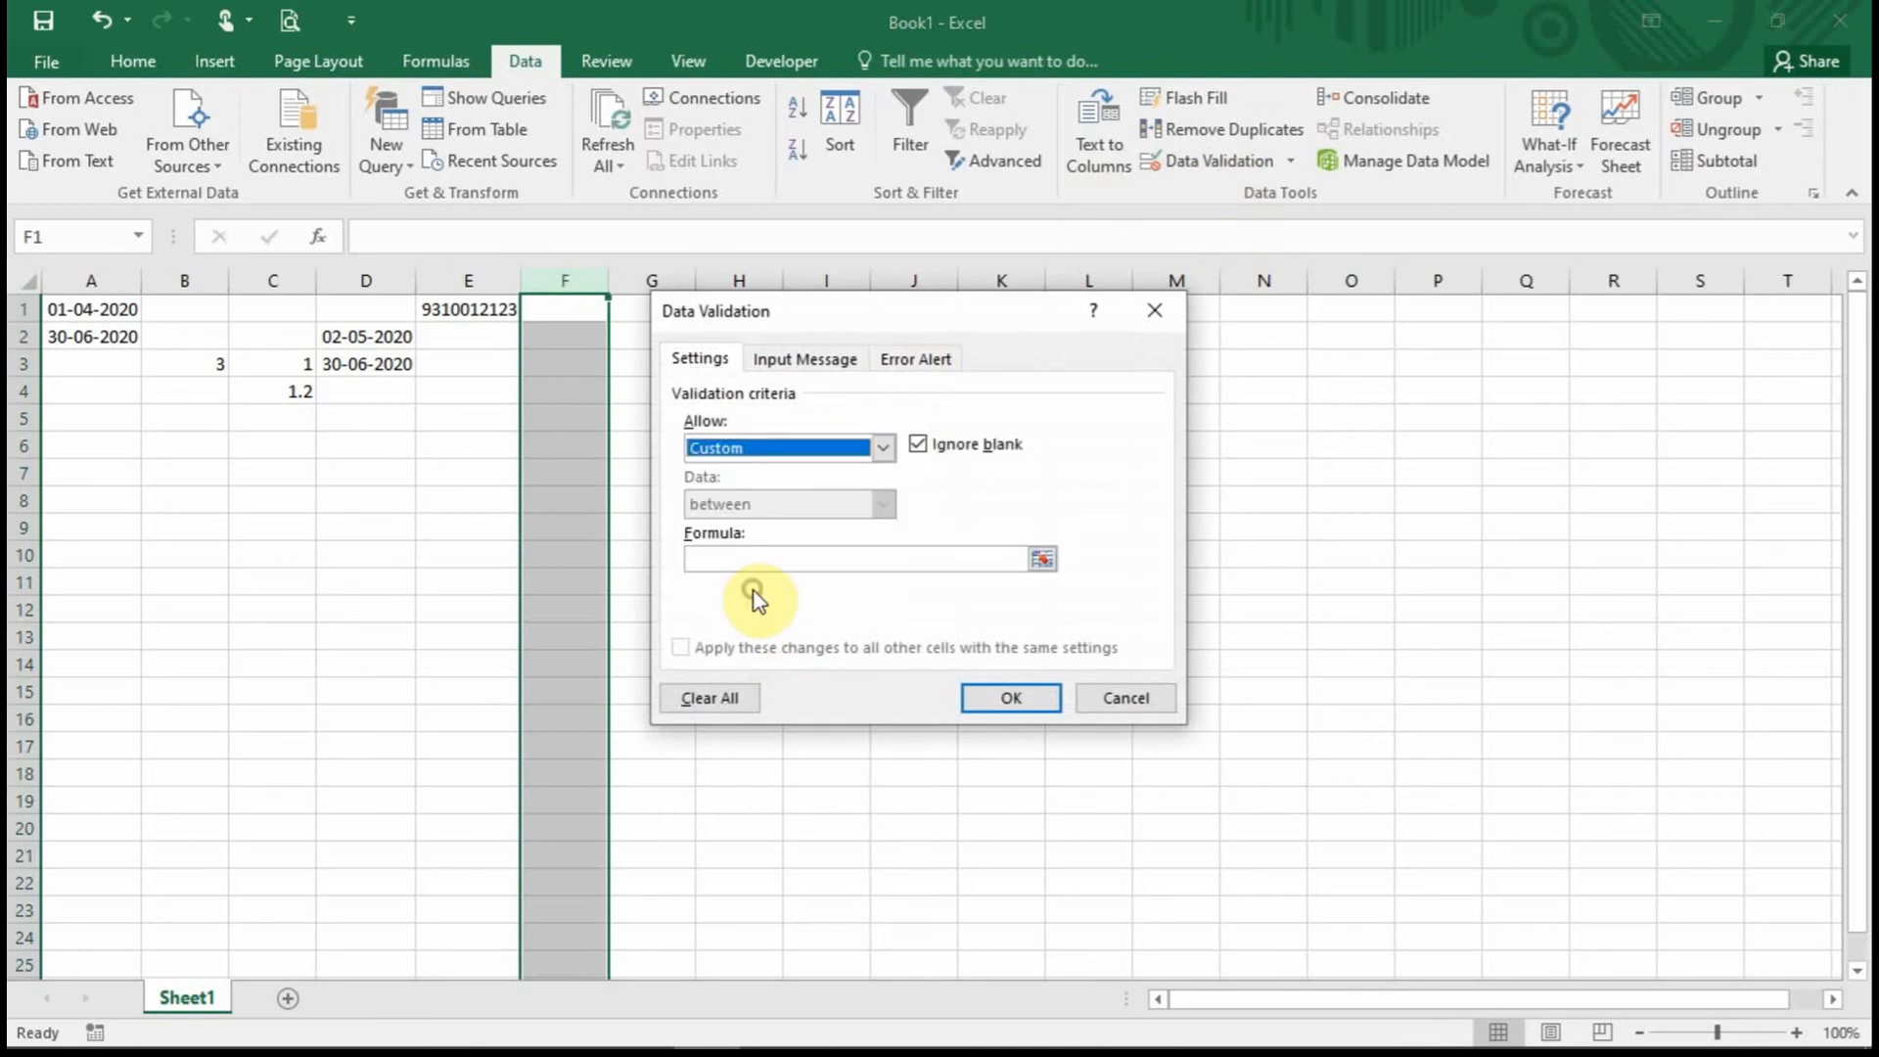
pyautogui.click(780, 562)
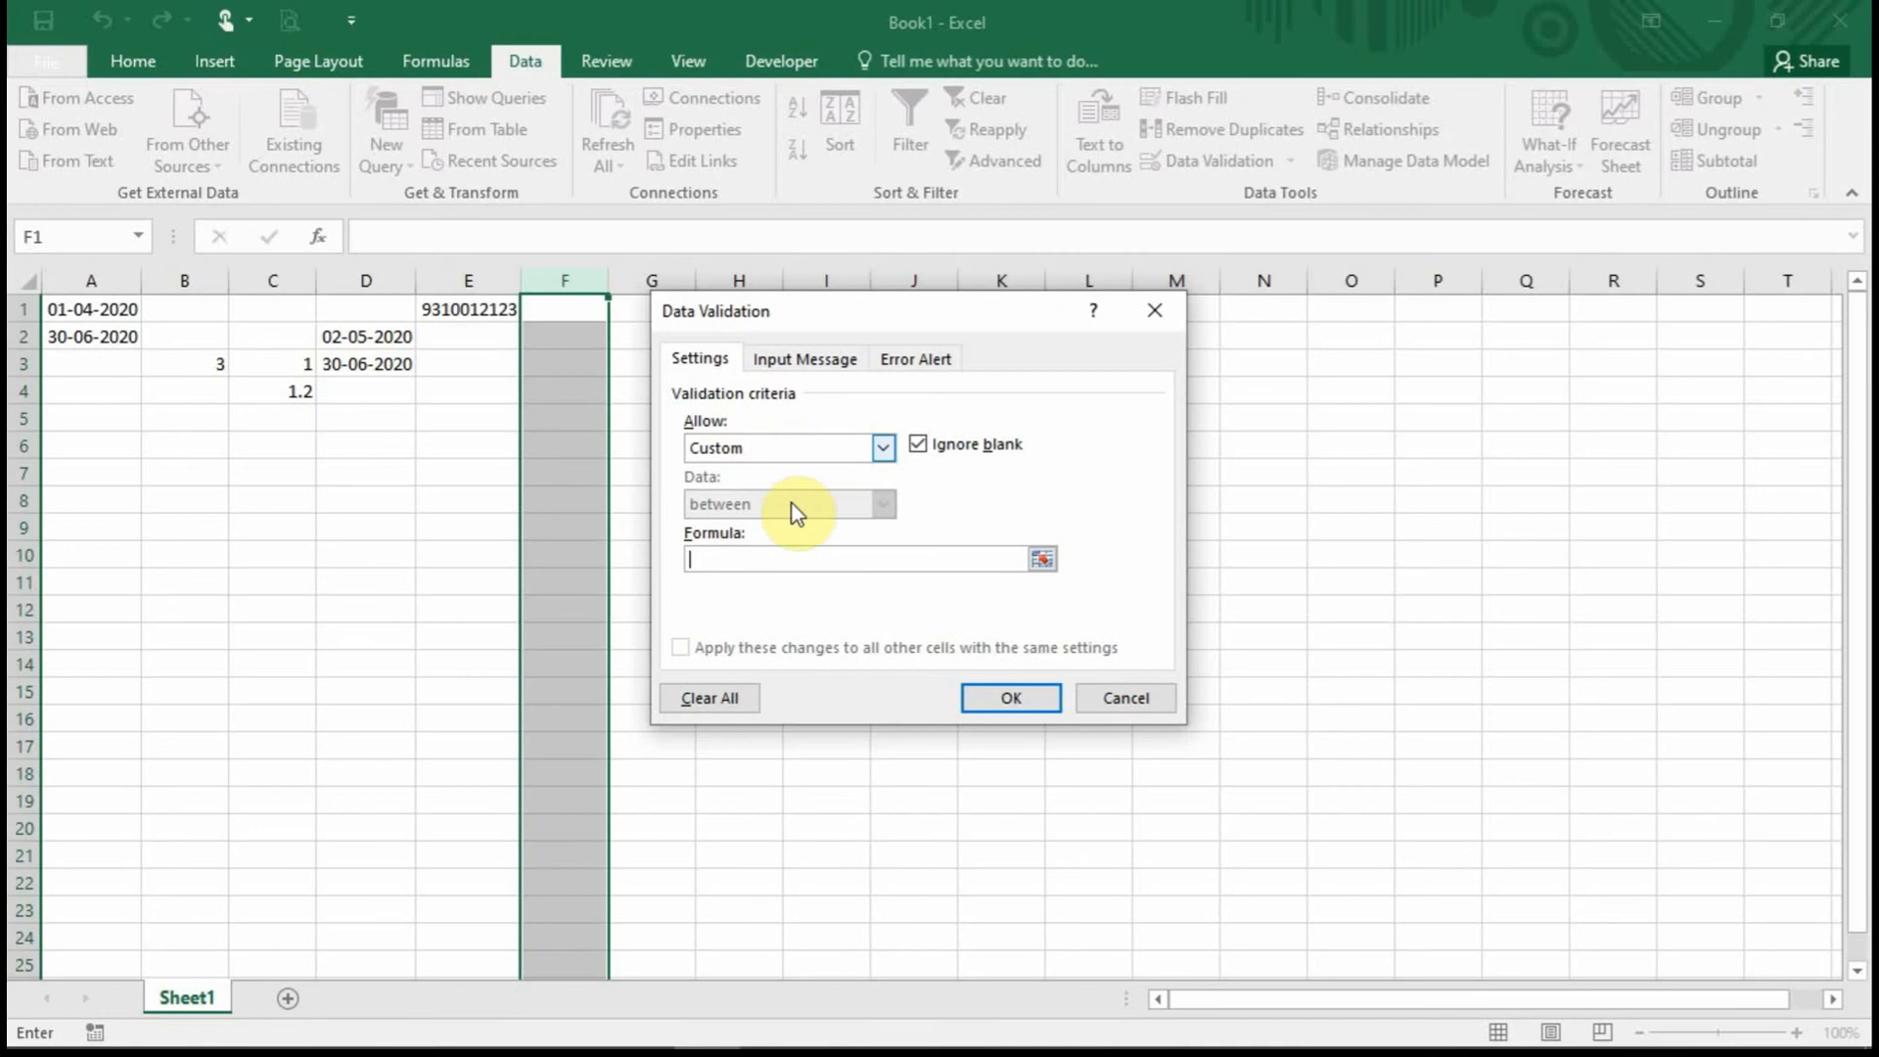
pyautogui.click(884, 450)
pyautogui.click(778, 528)
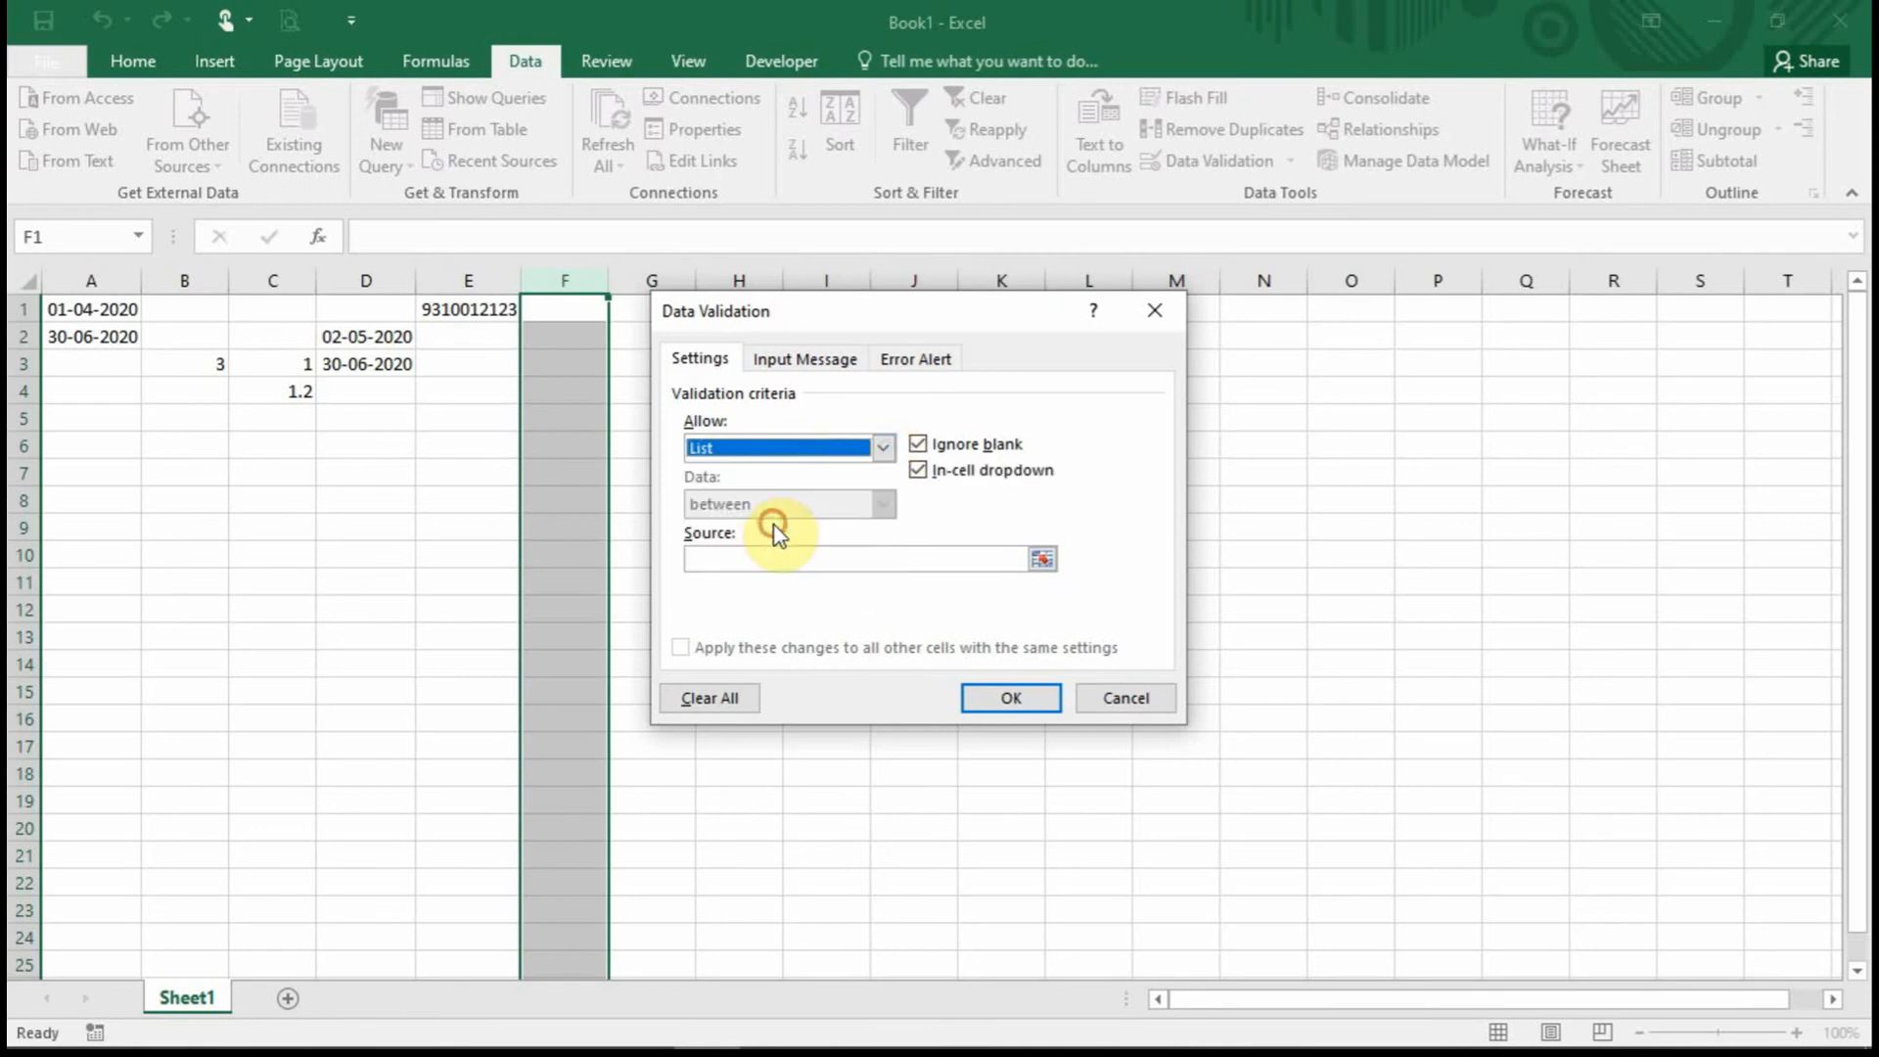
pyautogui.click(883, 448)
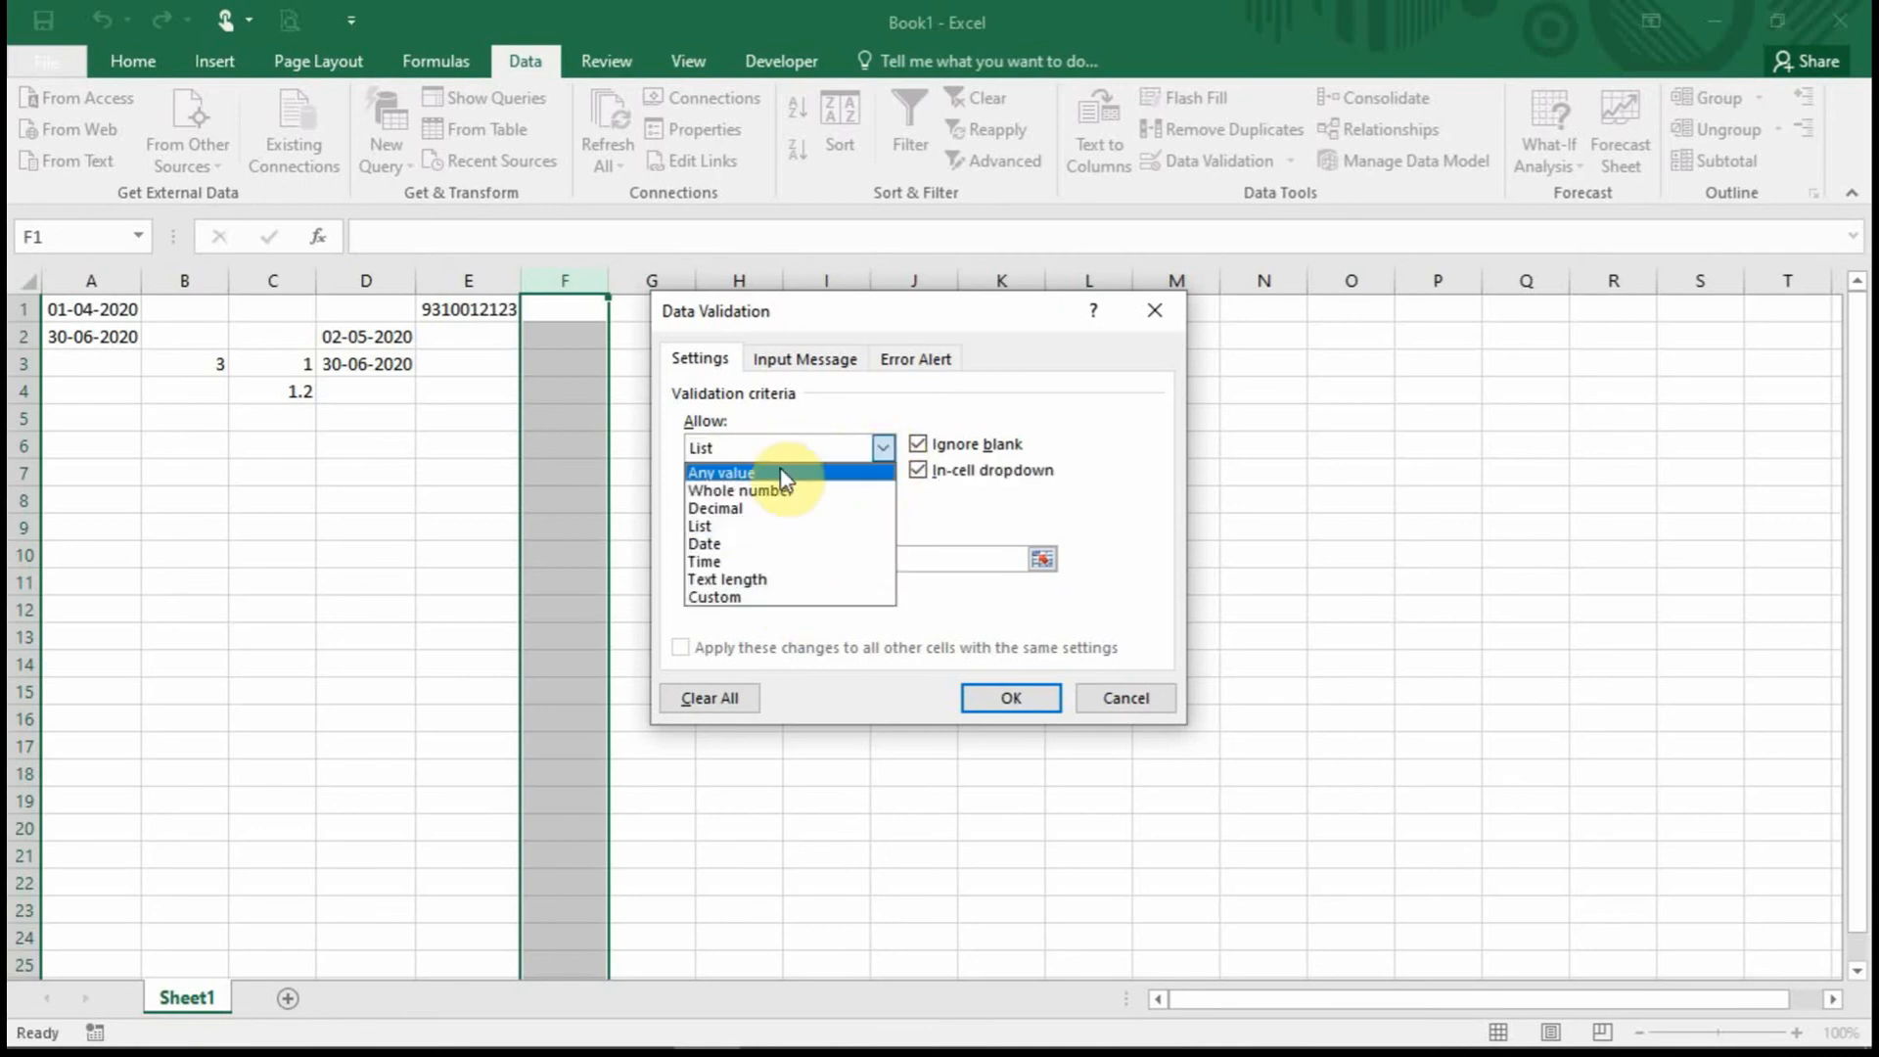
pyautogui.click(778, 528)
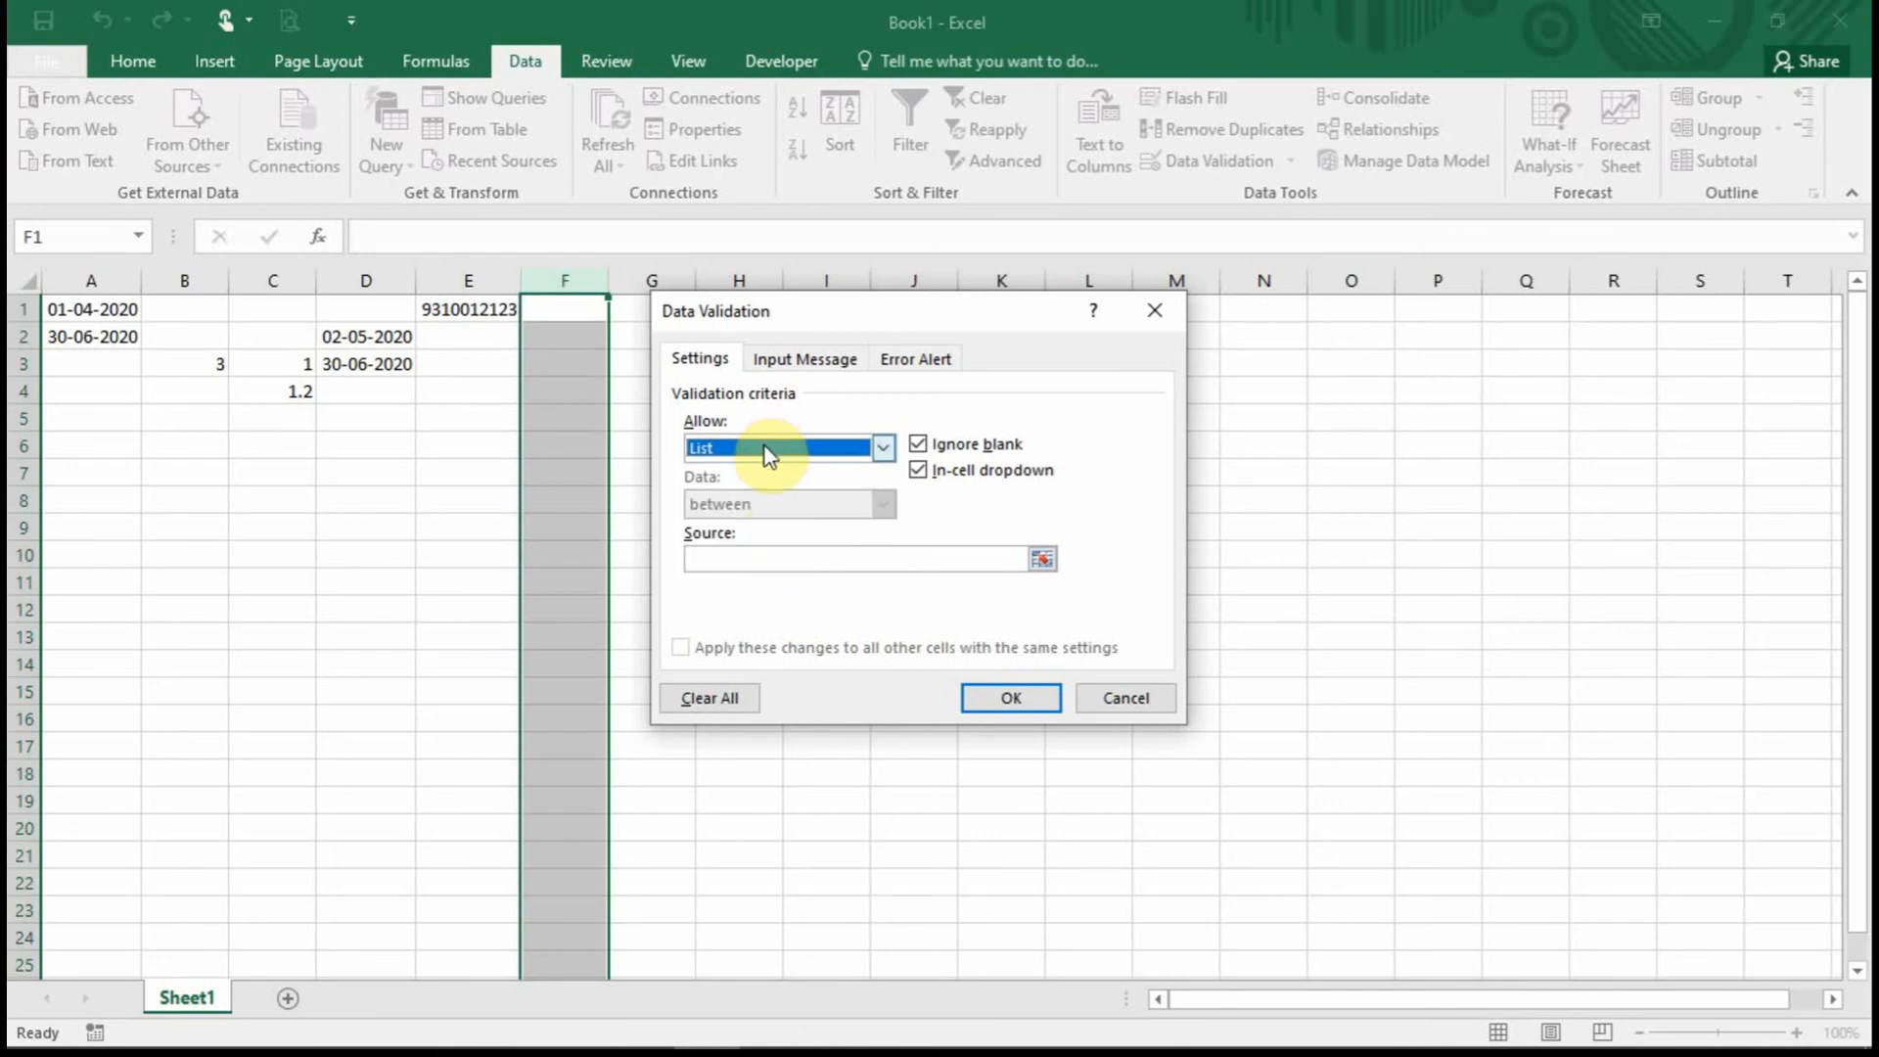
pyautogui.click(1145, 690)
# Type five sample names into J1:J5 and autofit column J to fit them.
pyautogui.click(914, 312)
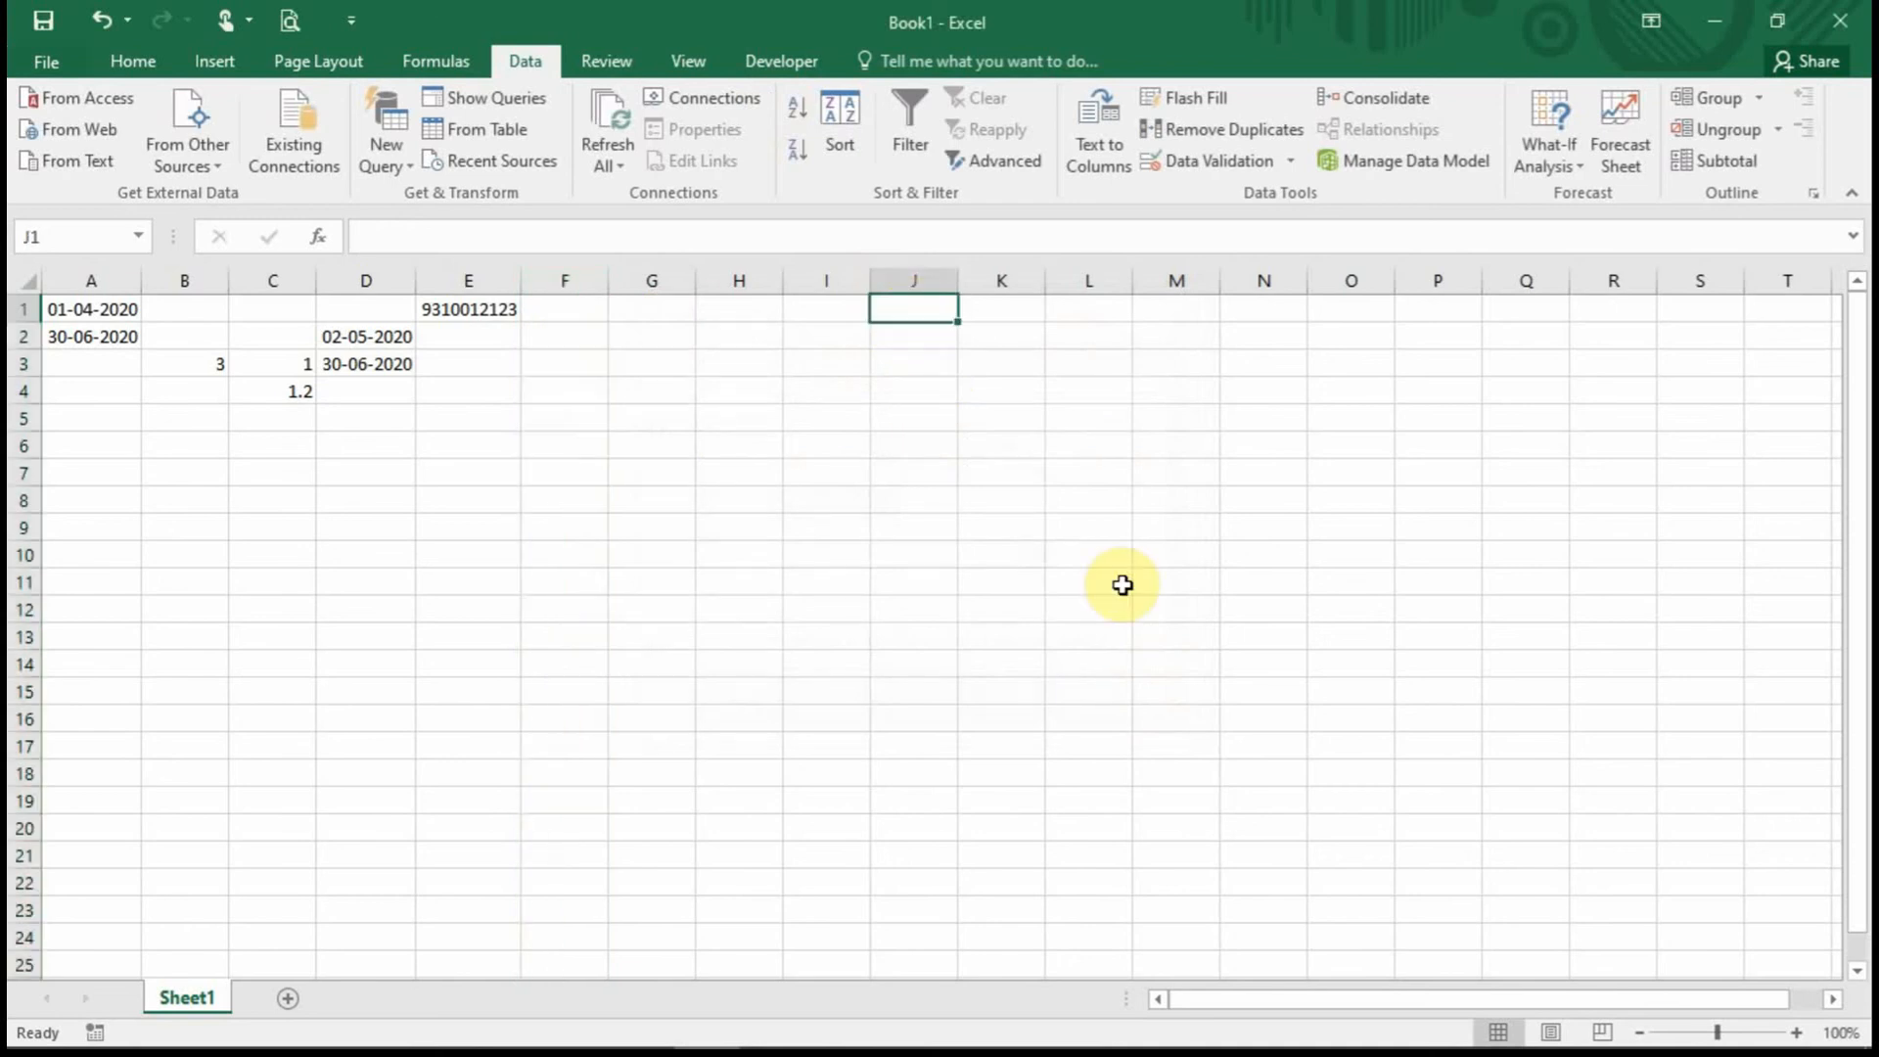
pyautogui.write('TheTomar')
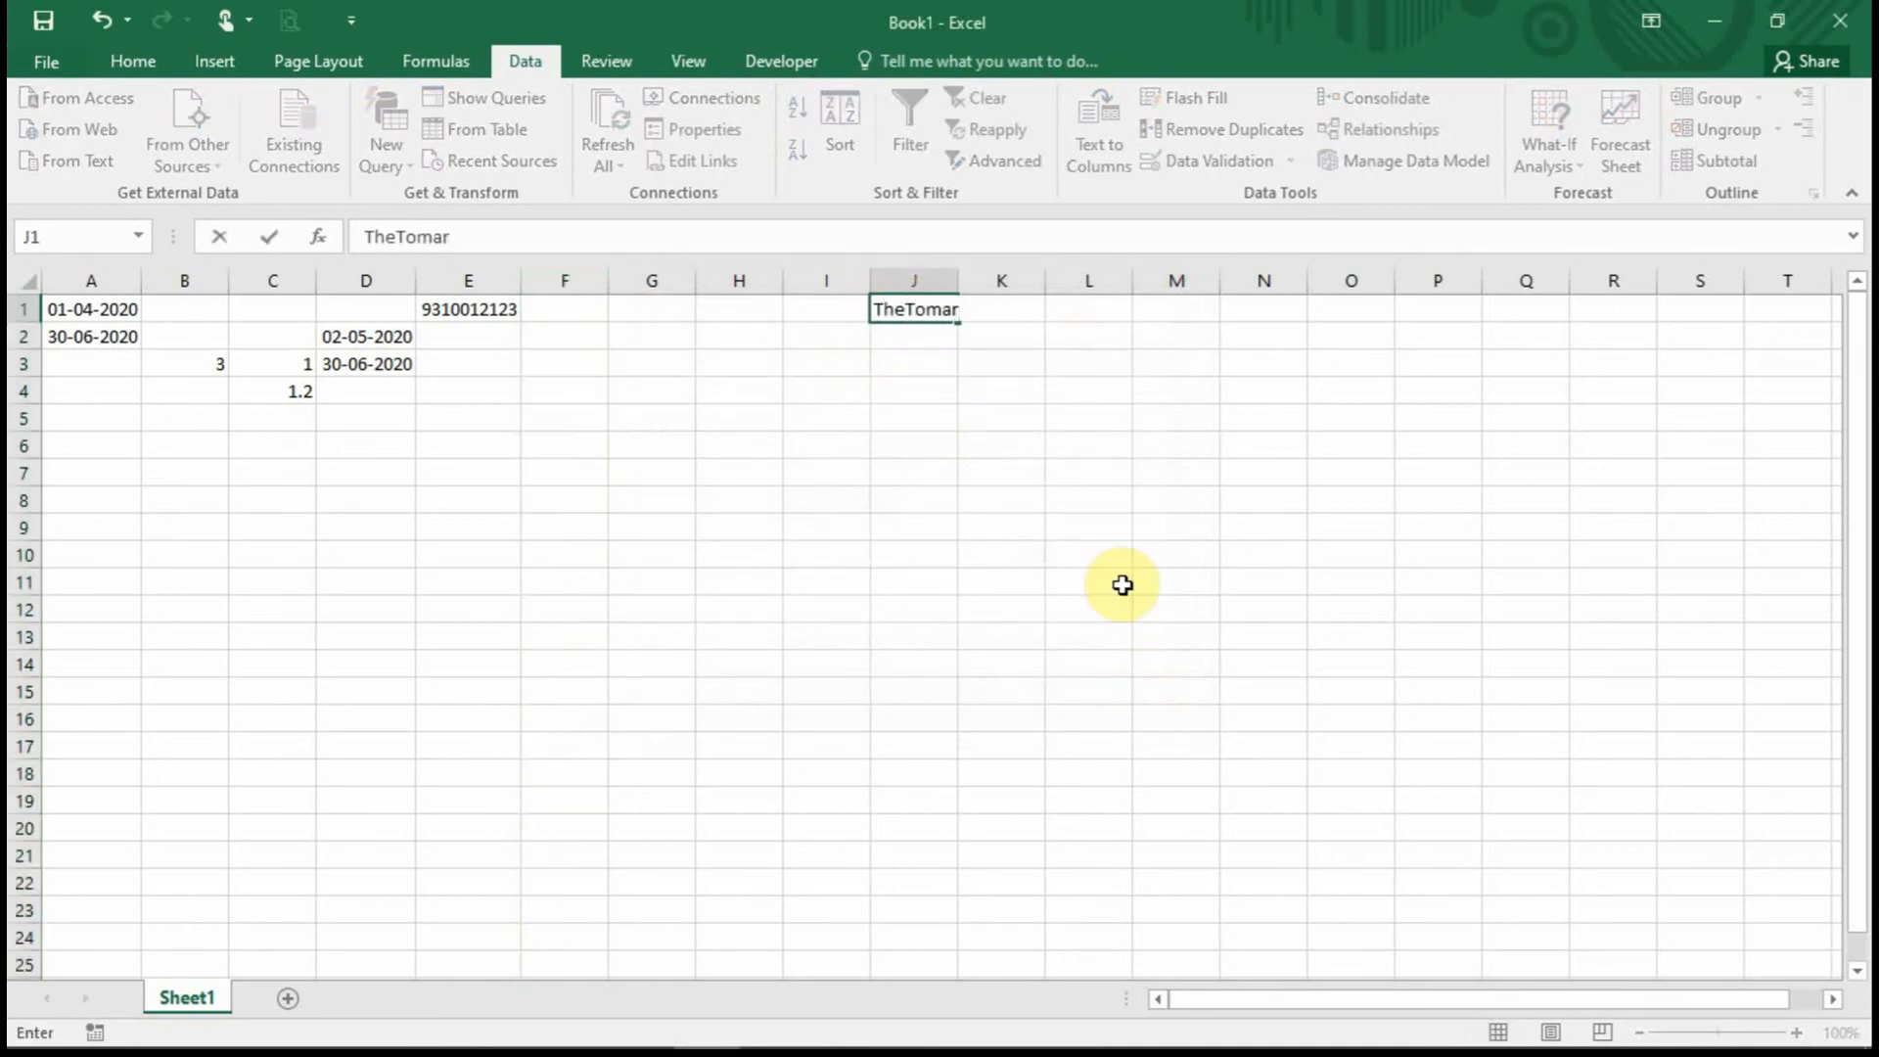
pyautogui.press('Return')
pyautogui.write('A')
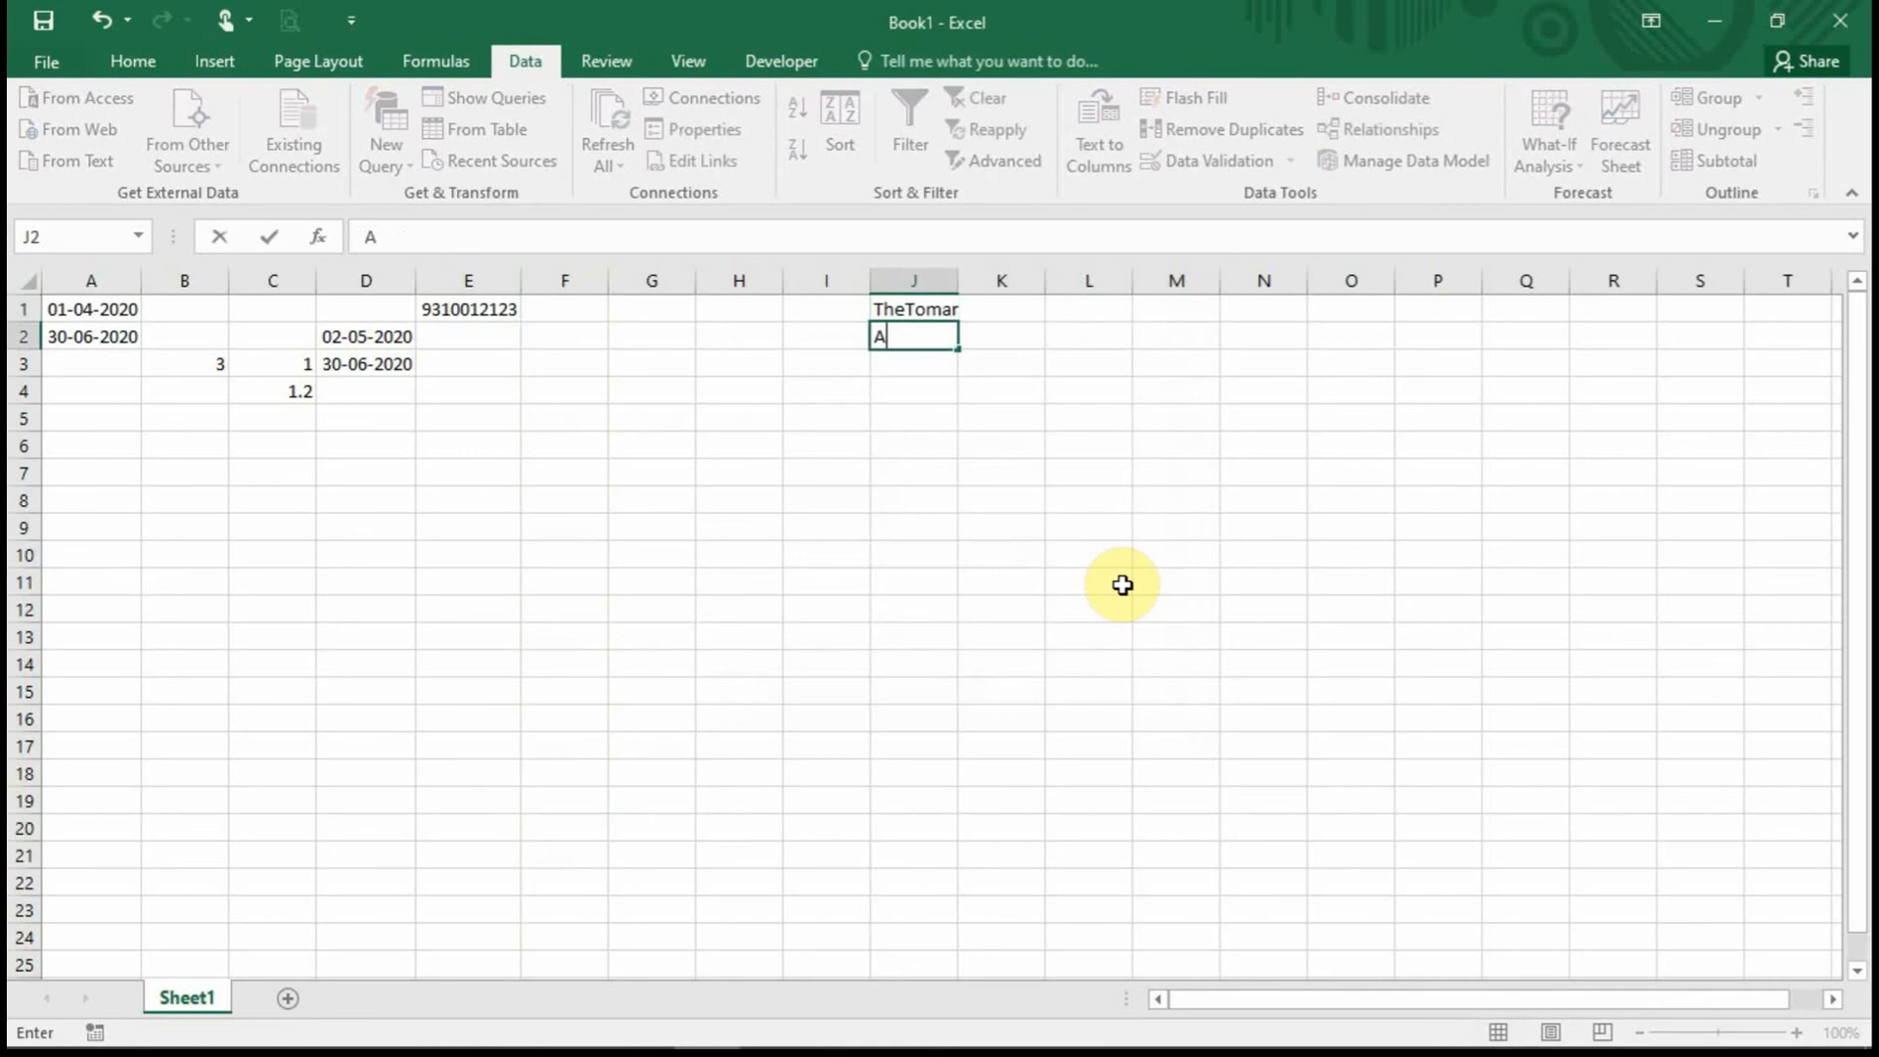
pyautogui.write('bhijeet')
pyautogui.press('Return')
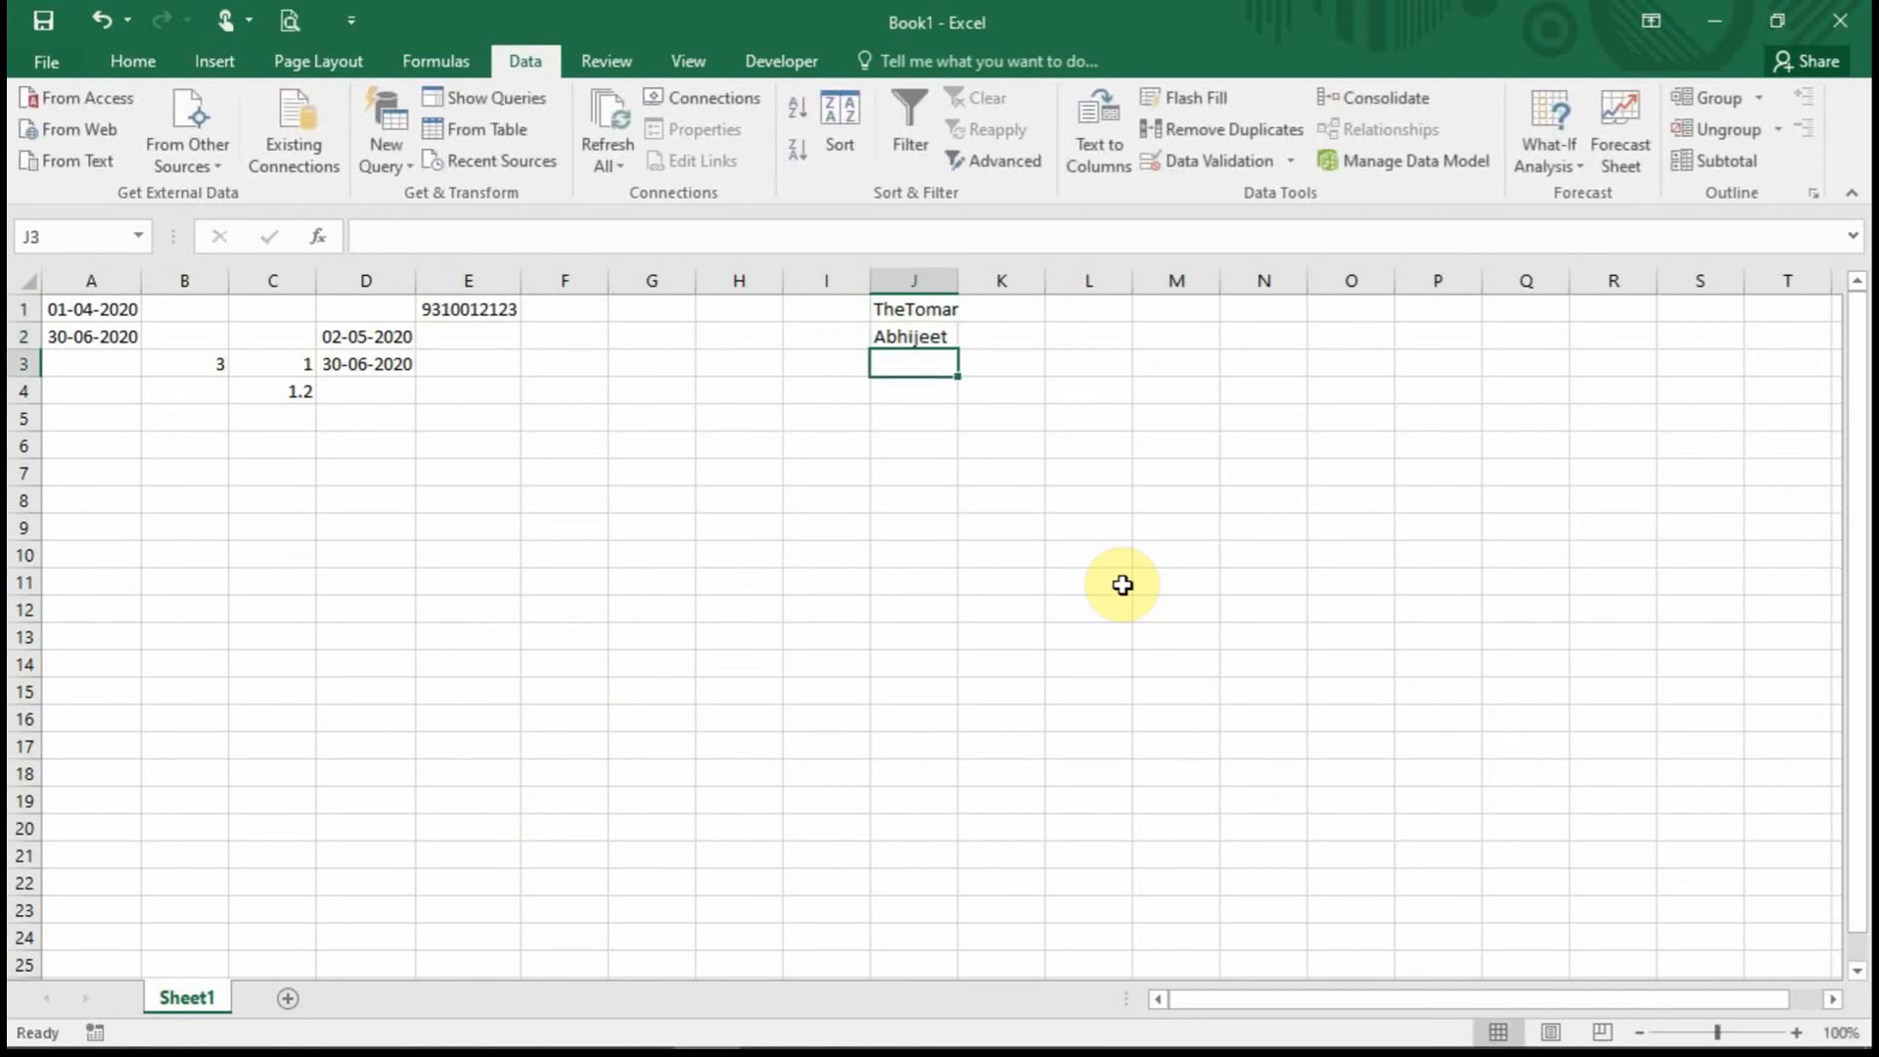
pyautogui.write('Aaditya')
pyautogui.press('Return')
pyautogui.write('Shi')
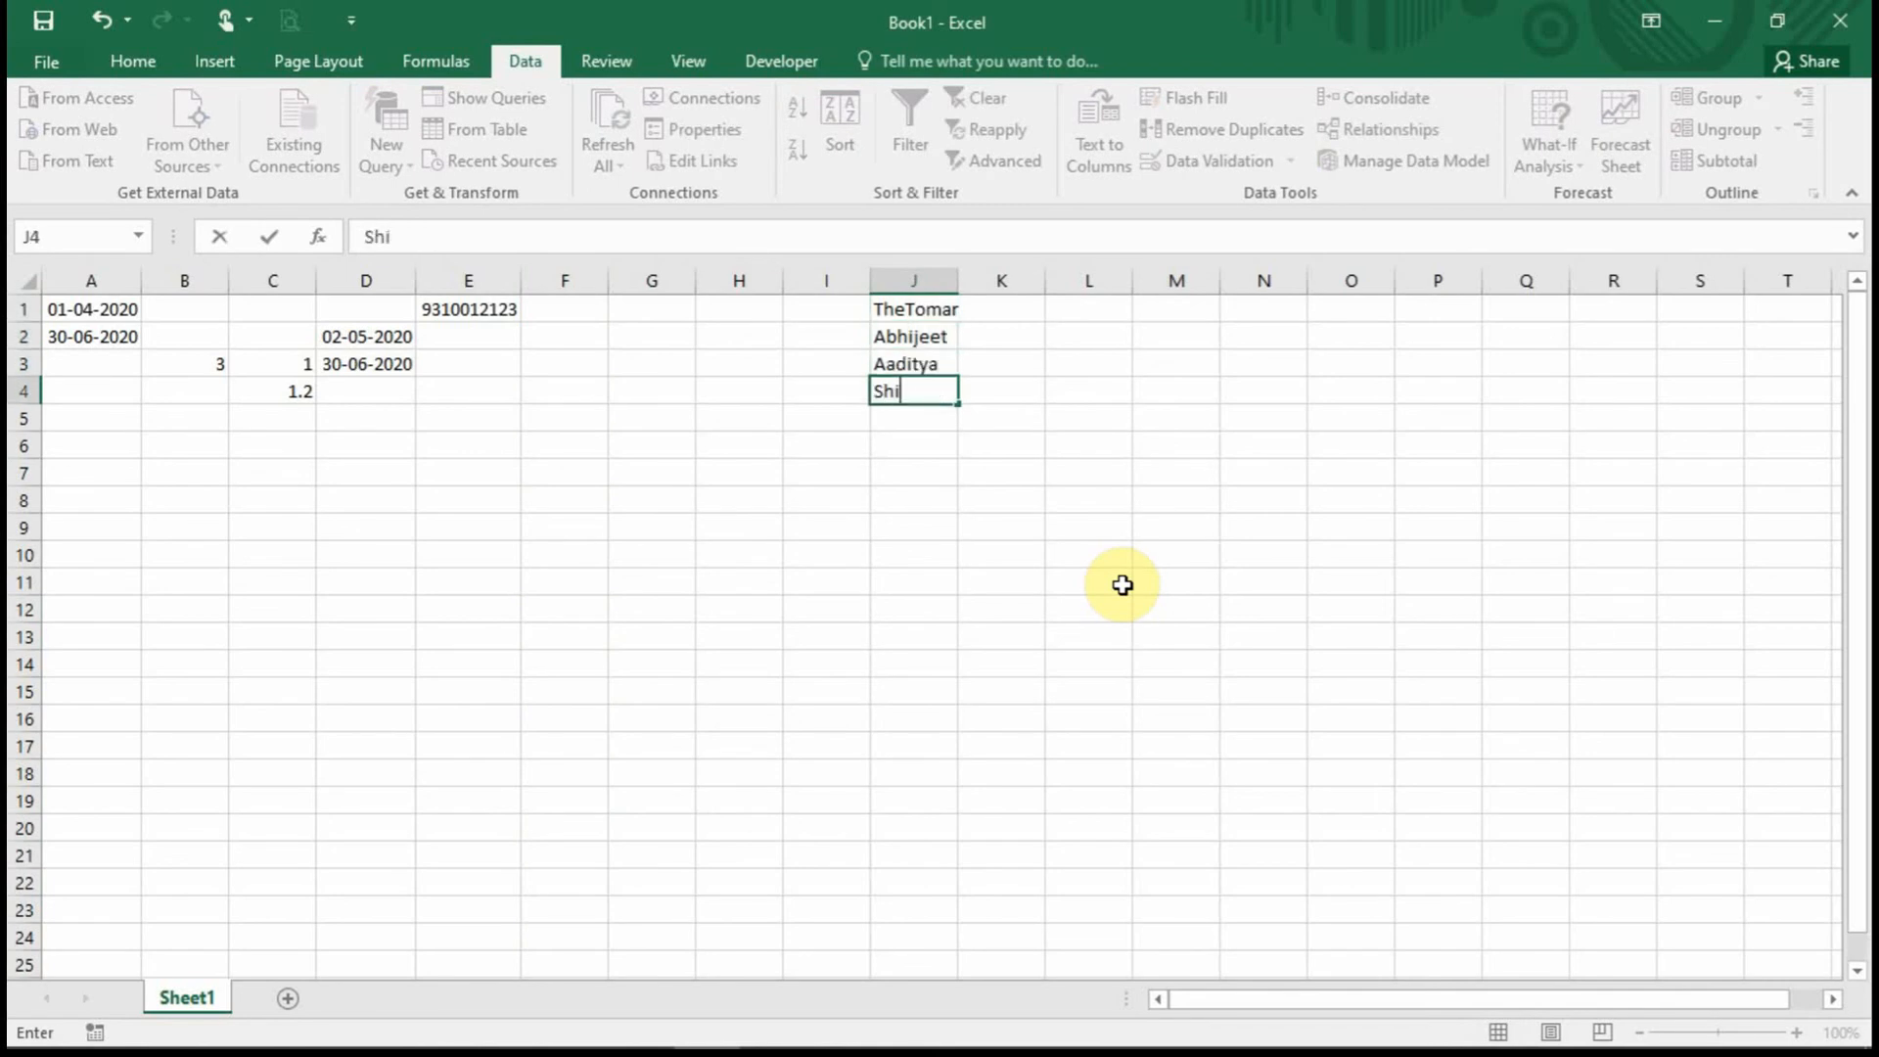
pyautogui.write('vam')
pyautogui.press('Return')
pyautogui.write('Bhavesh')
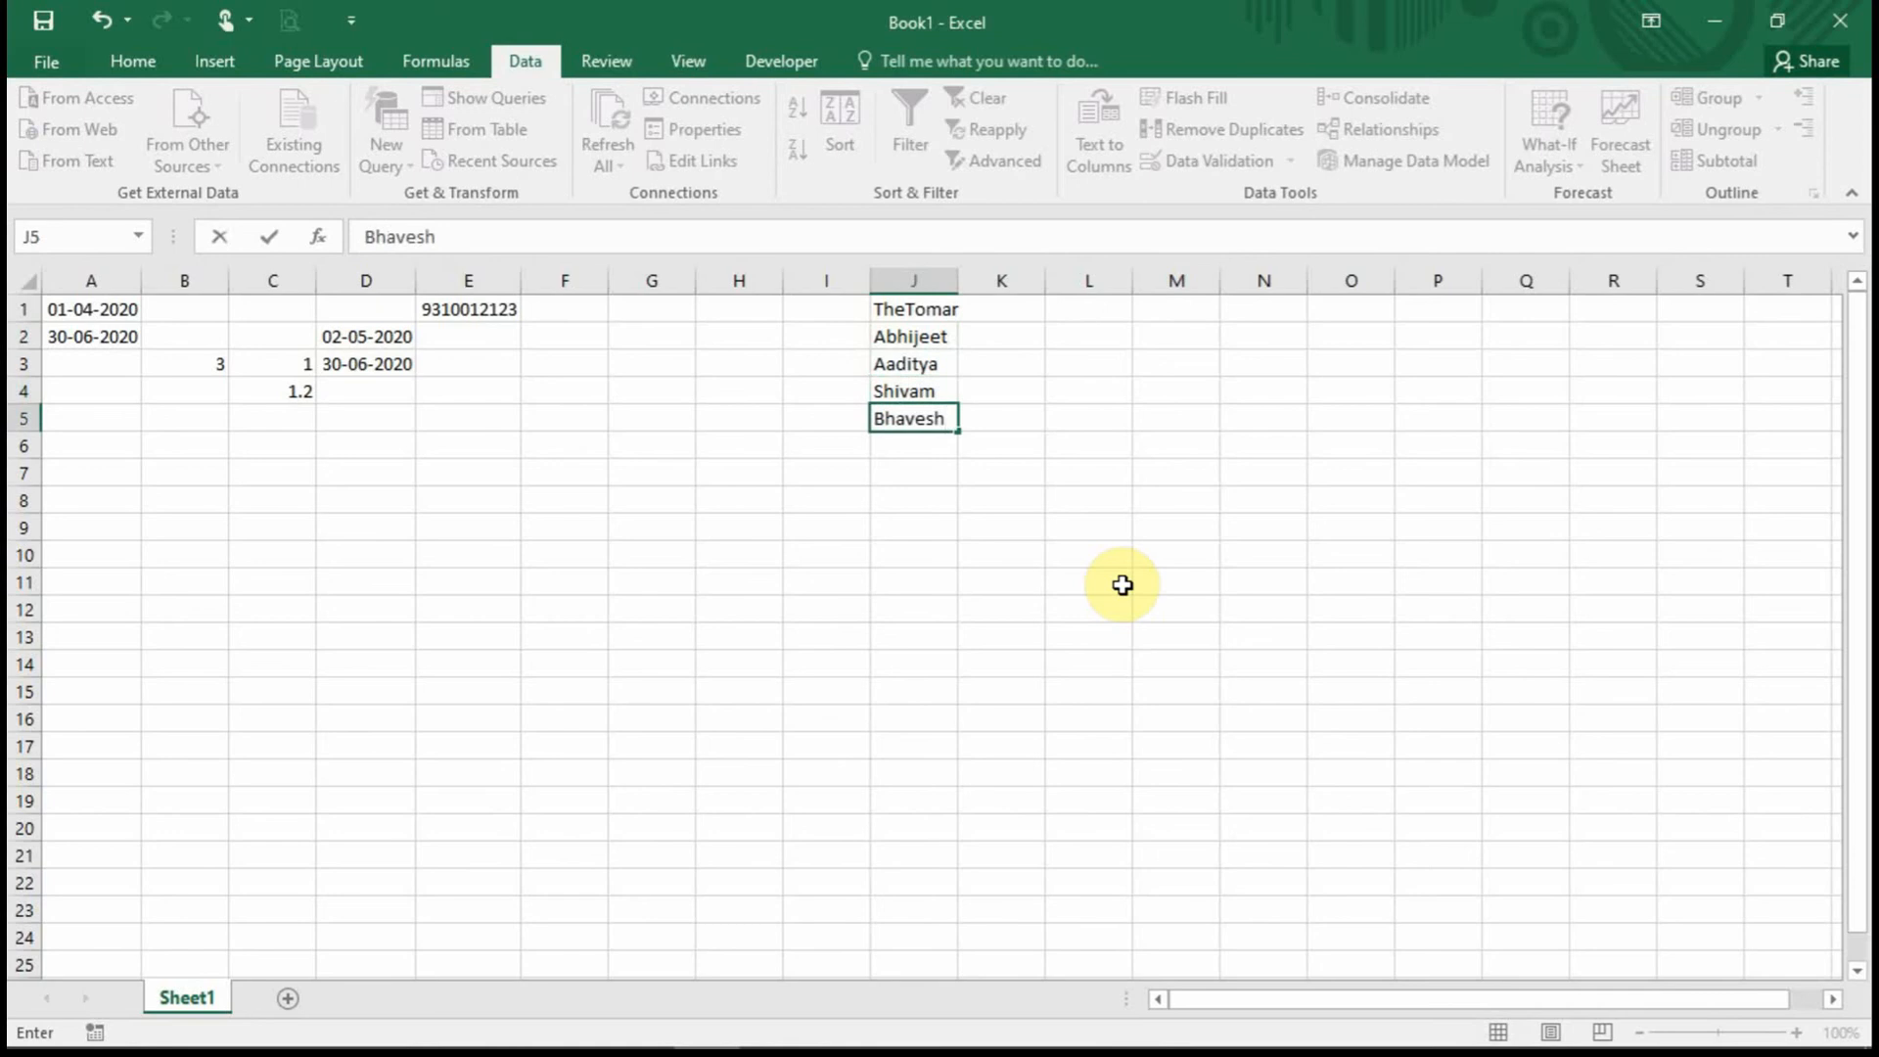
pyautogui.click(1123, 585)
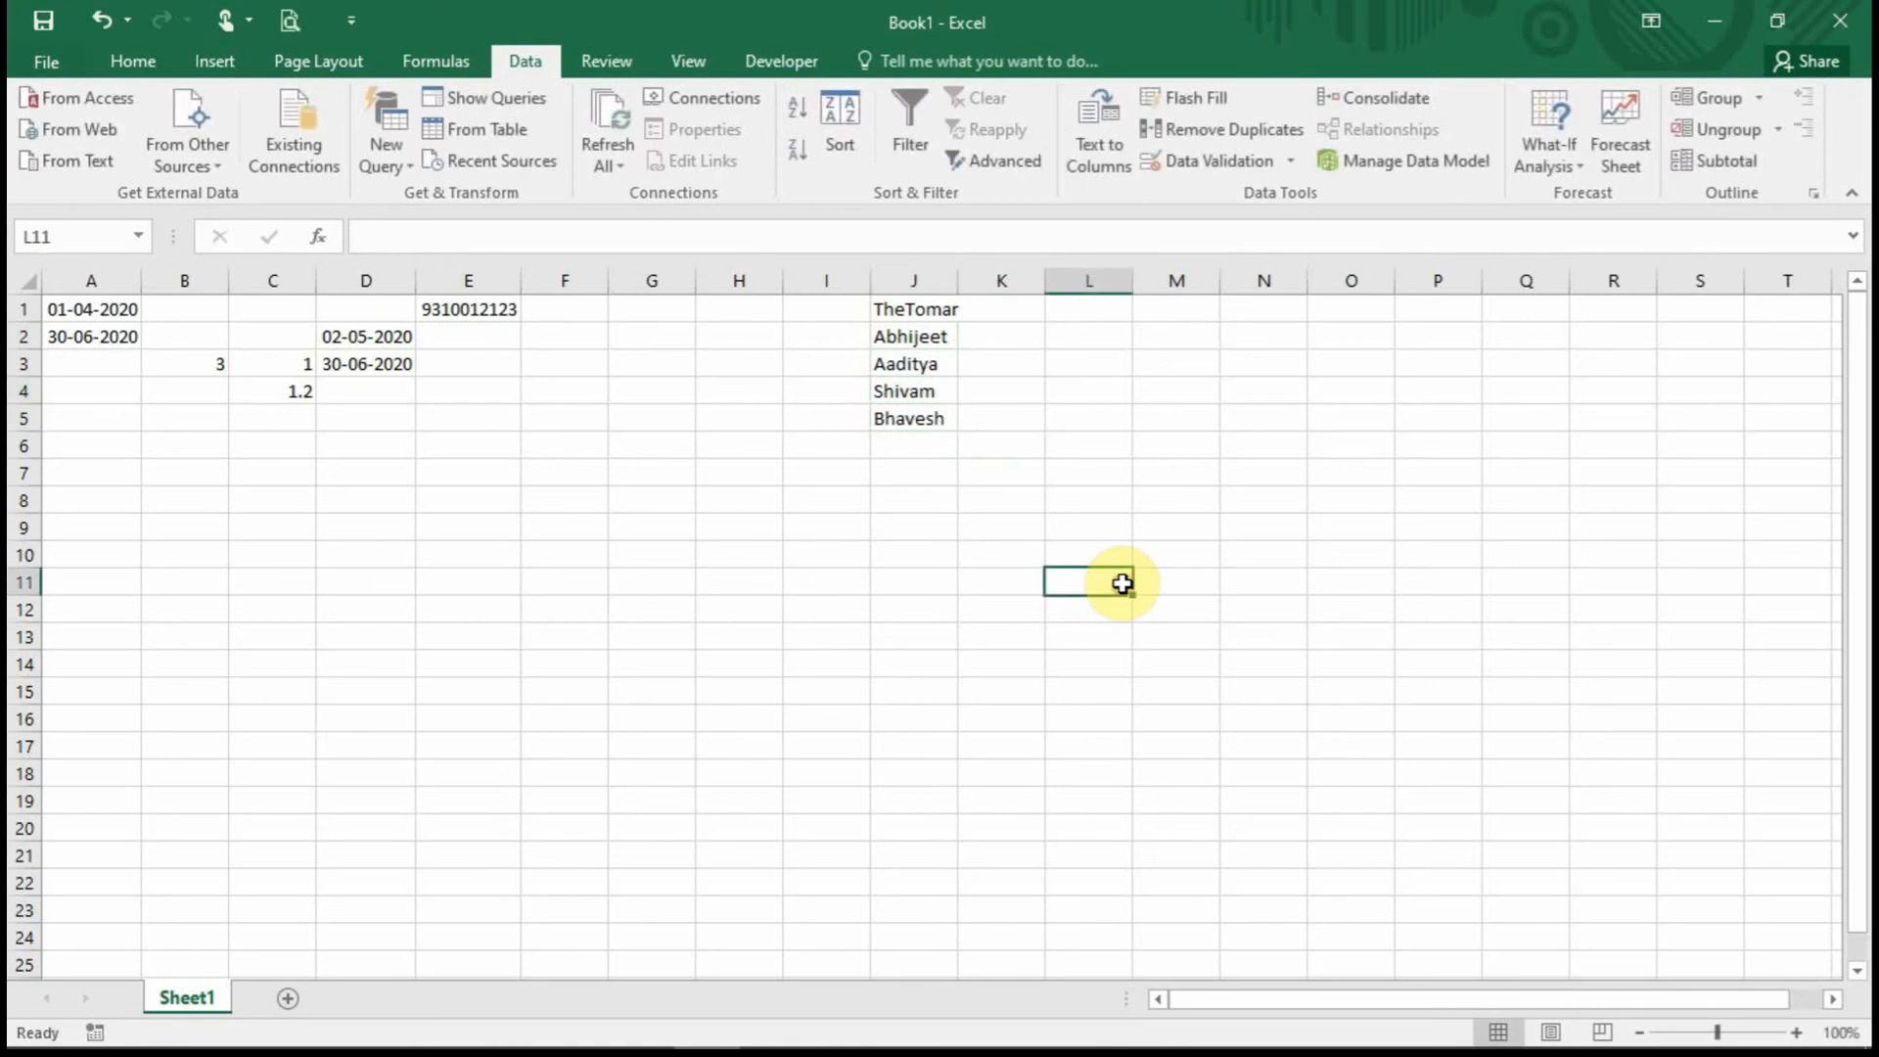
pyautogui.click(1022, 500)
pyautogui.doubleClick(958, 281)
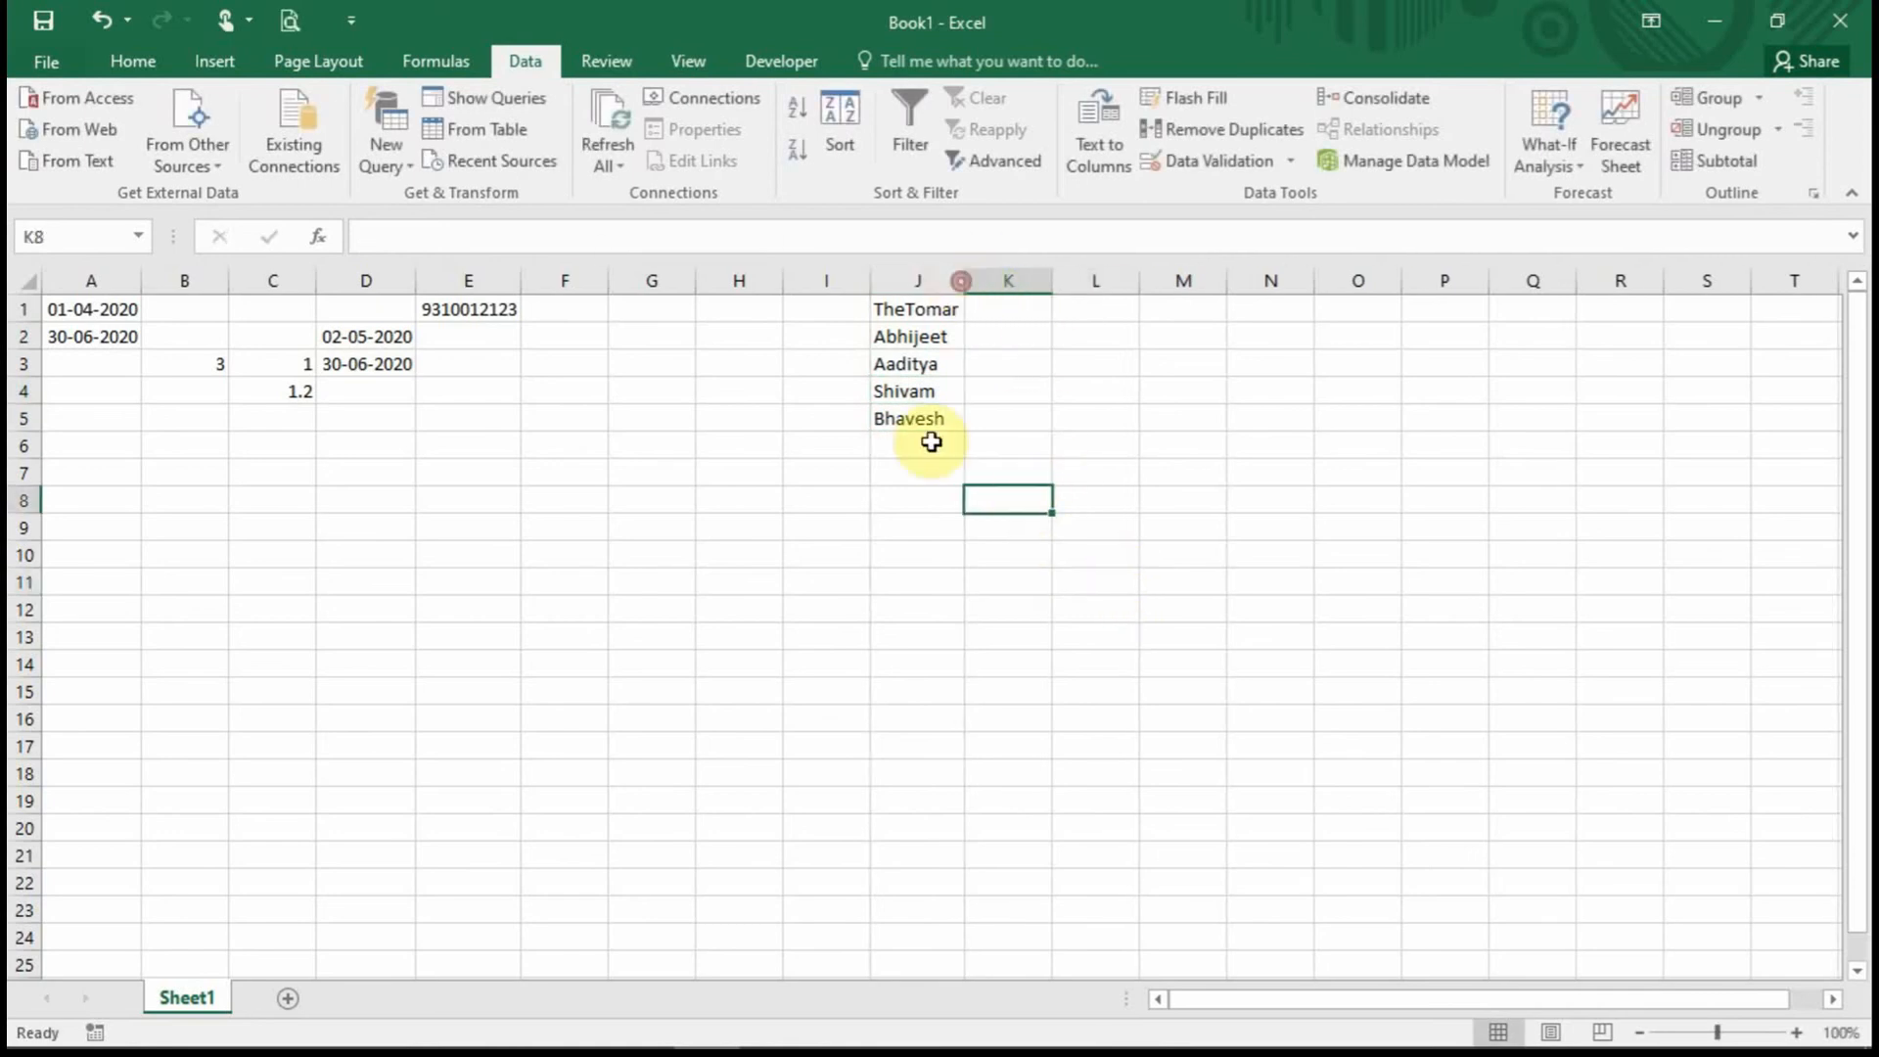
# Select the J1:J5 name range, then select all of column F.
pyautogui.click(566, 281)
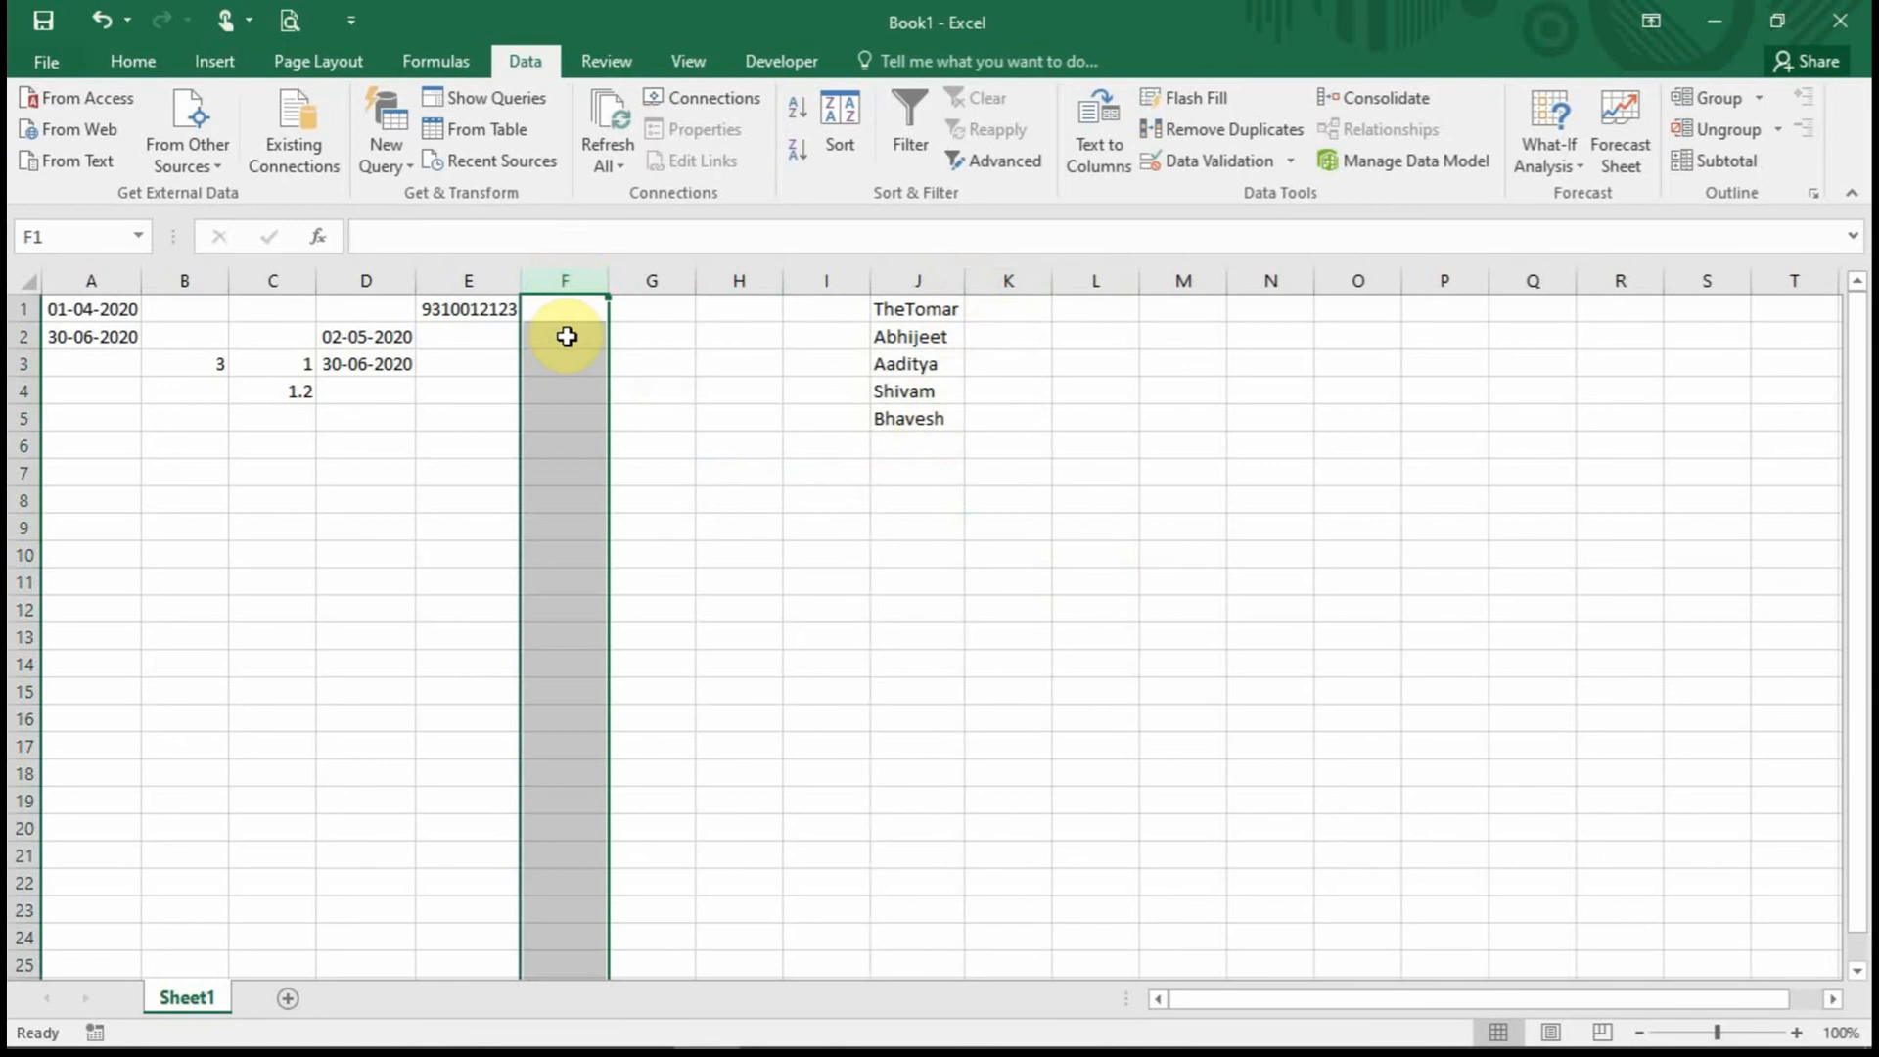
pyautogui.moveTo(914, 308); pyautogui.dragTo(923, 418)
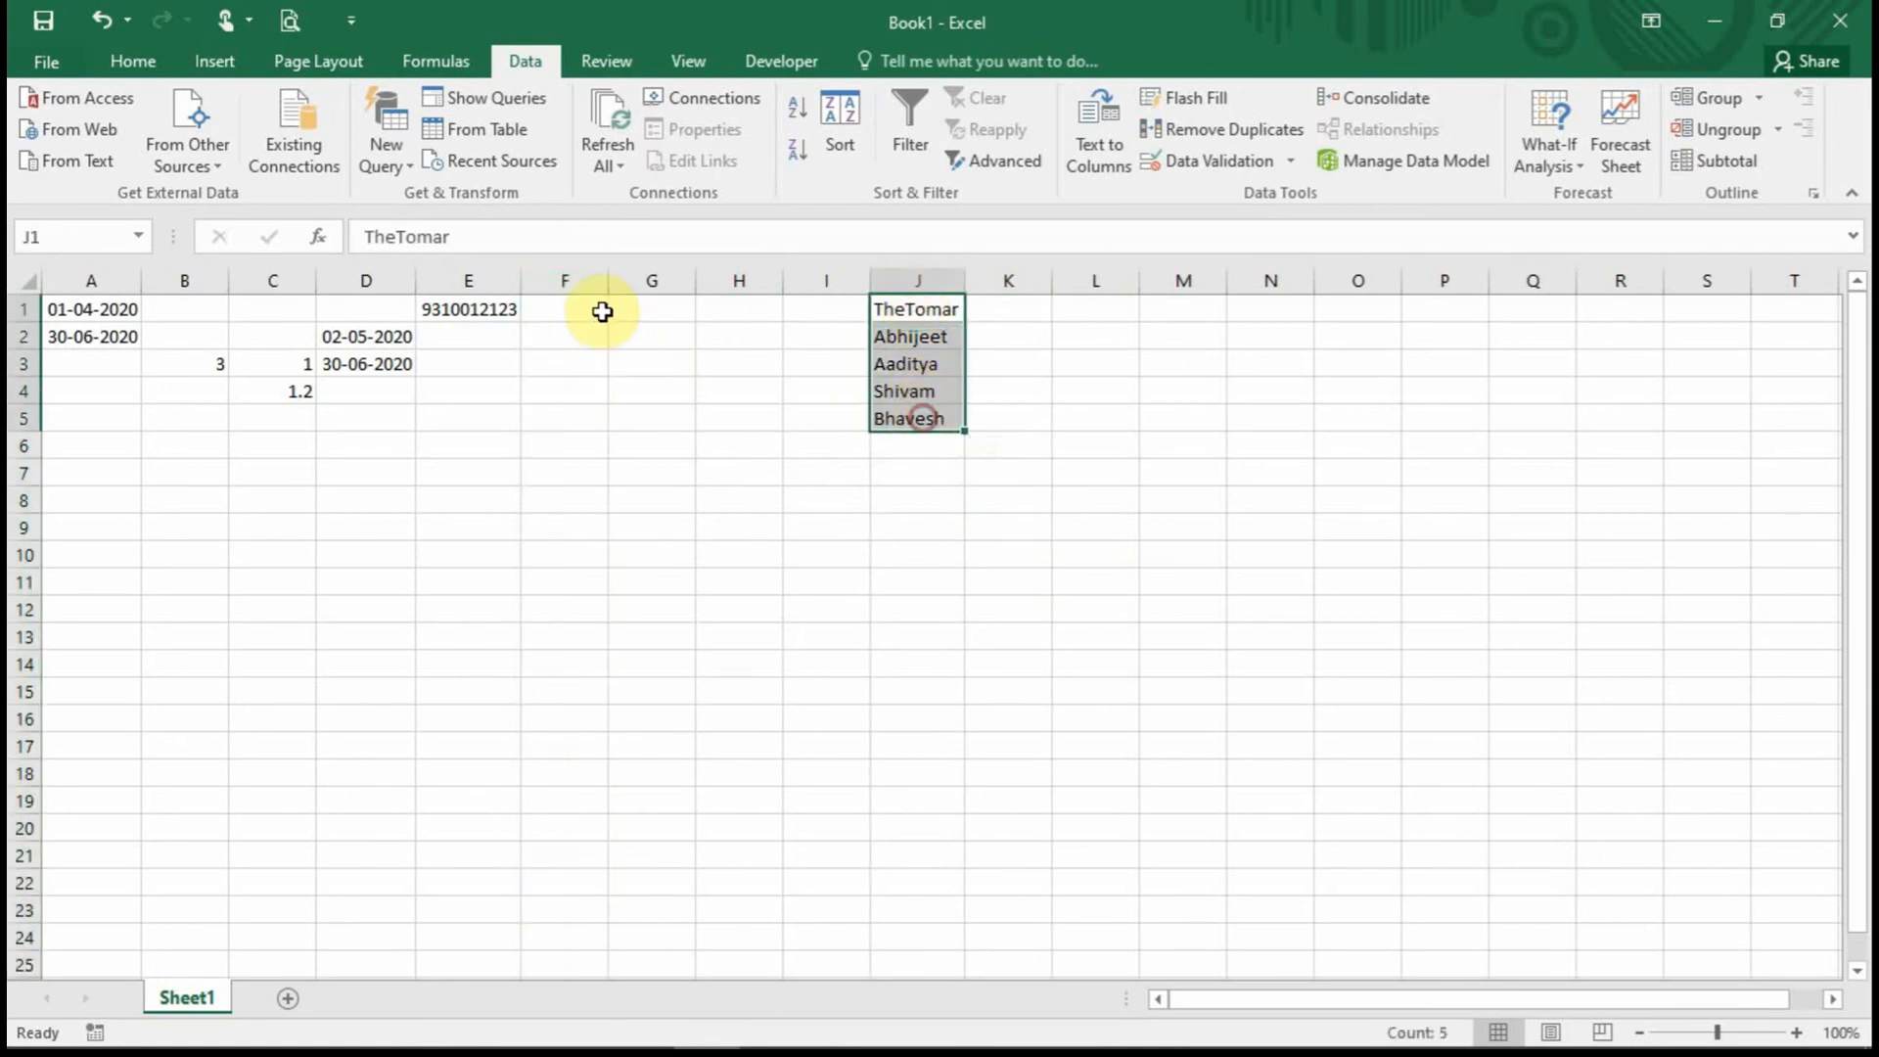
pyautogui.click(592, 309)
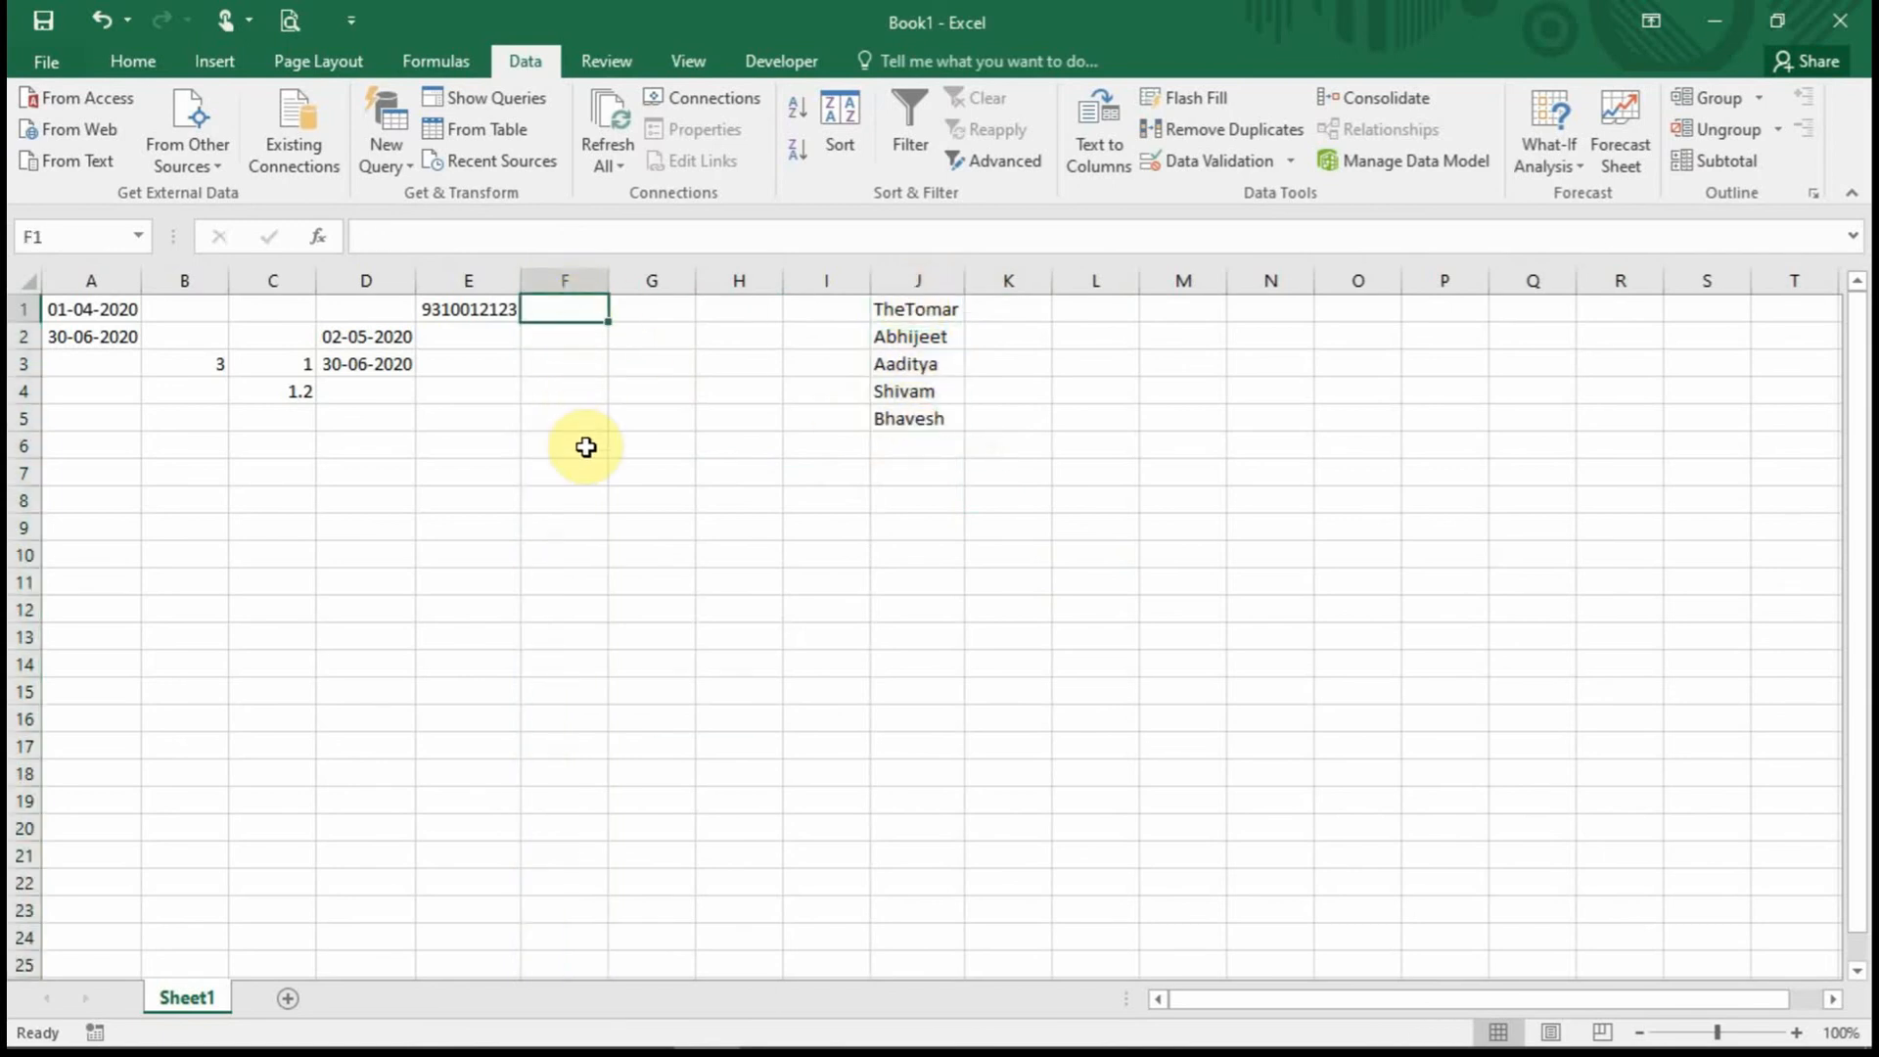
pyautogui.click(901, 451)
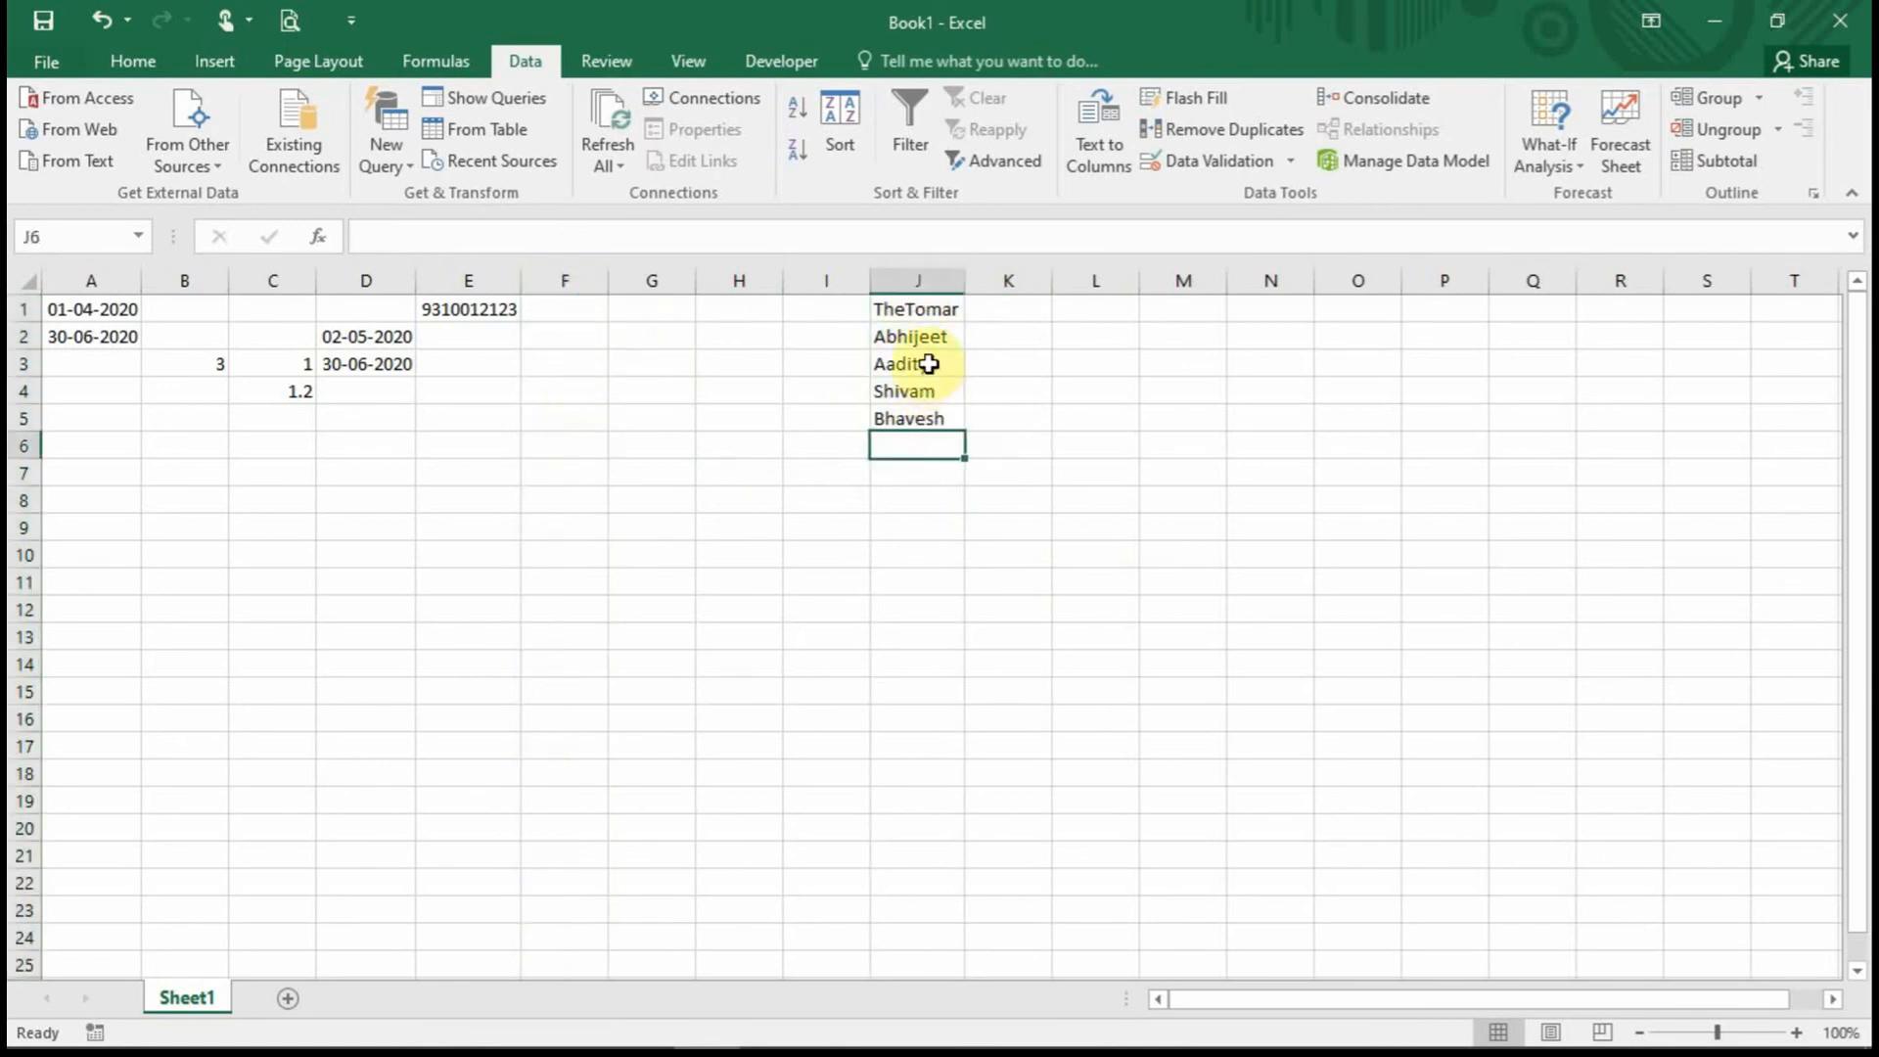
pyautogui.click(929, 364)
pyautogui.moveTo(918, 308); pyautogui.dragTo(925, 405)
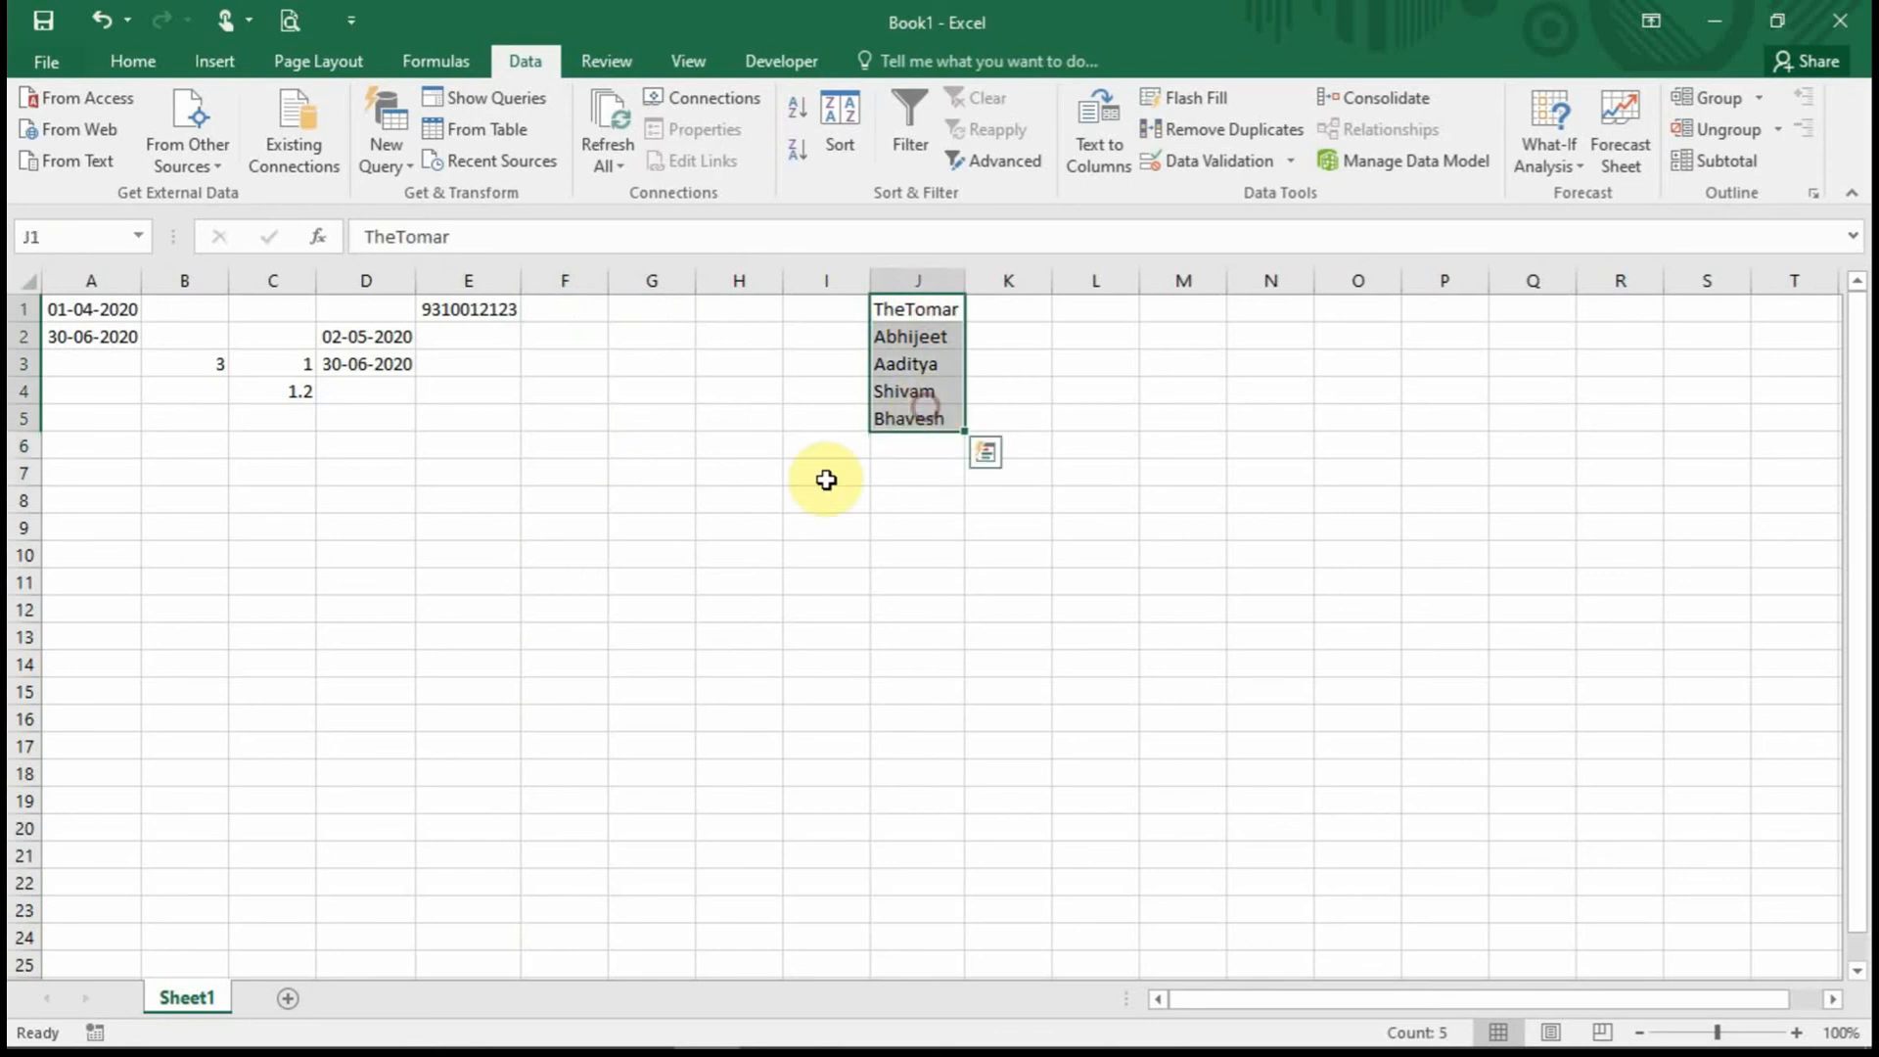
pyautogui.click(553, 301)
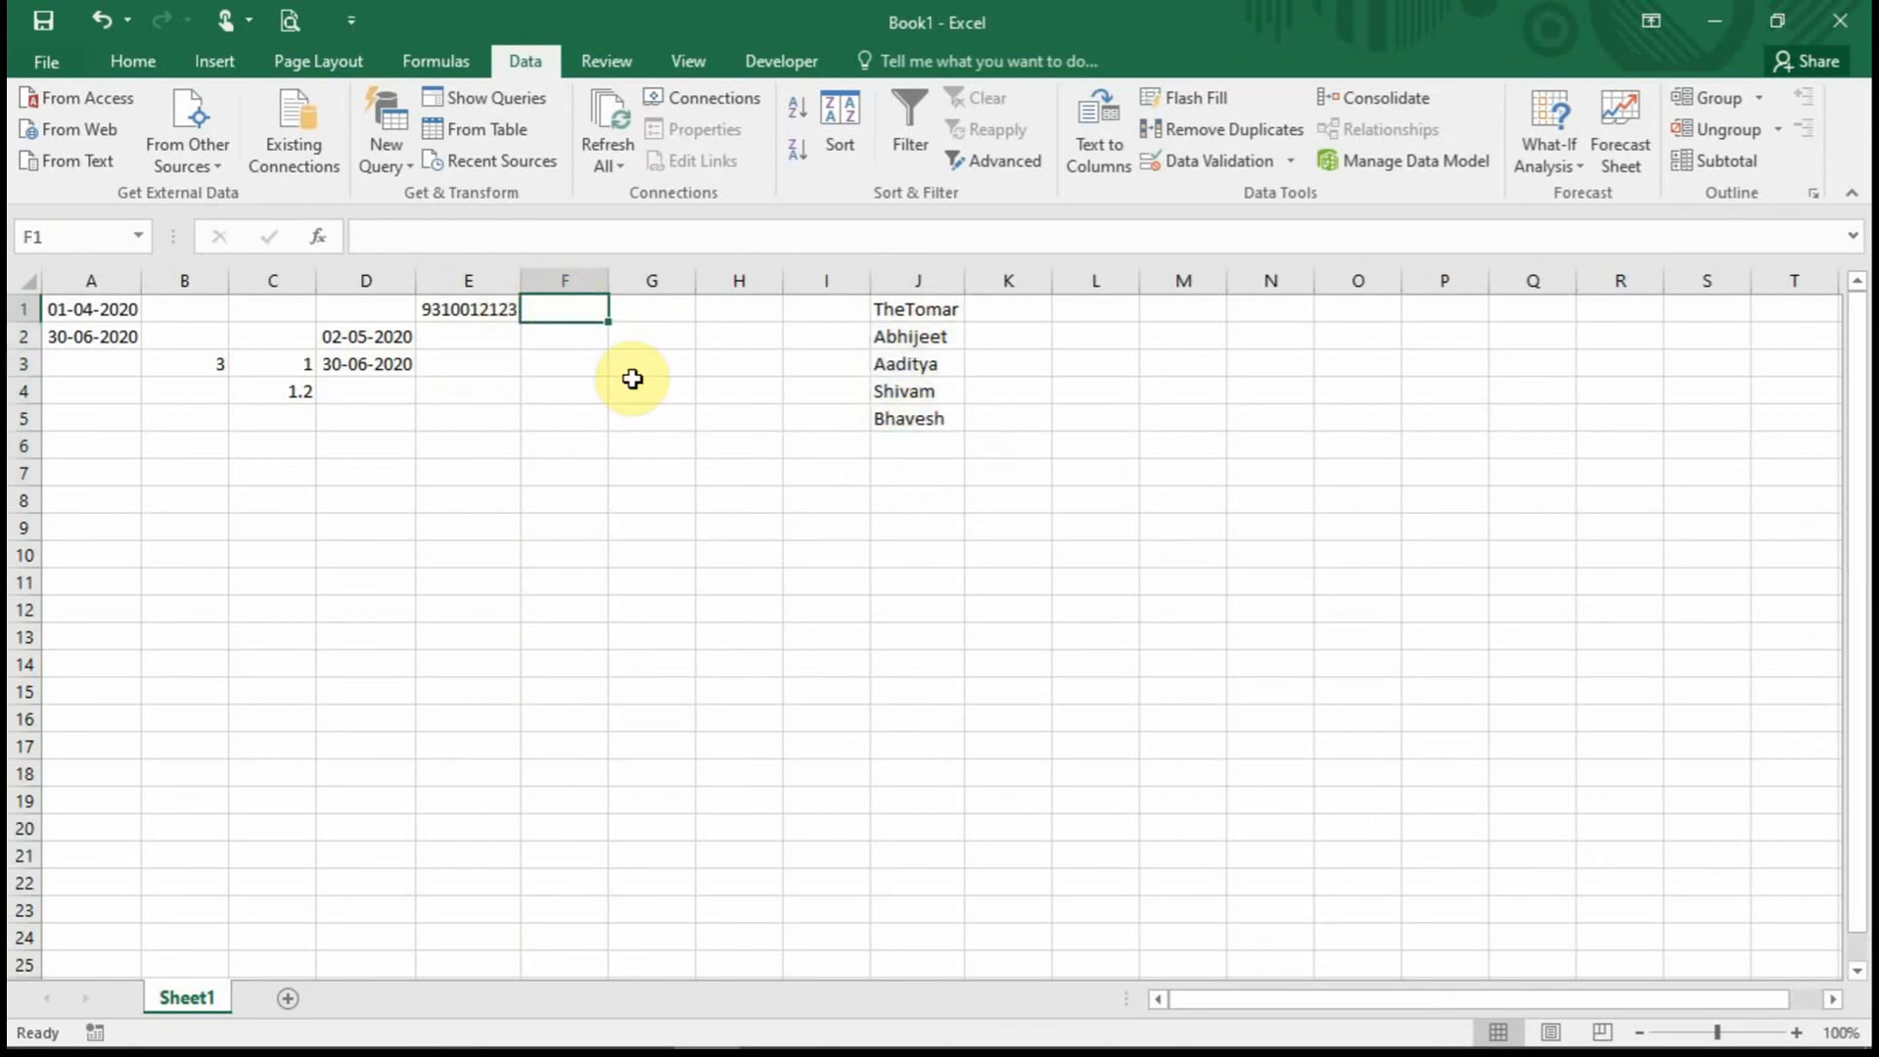
pyautogui.click(586, 279)
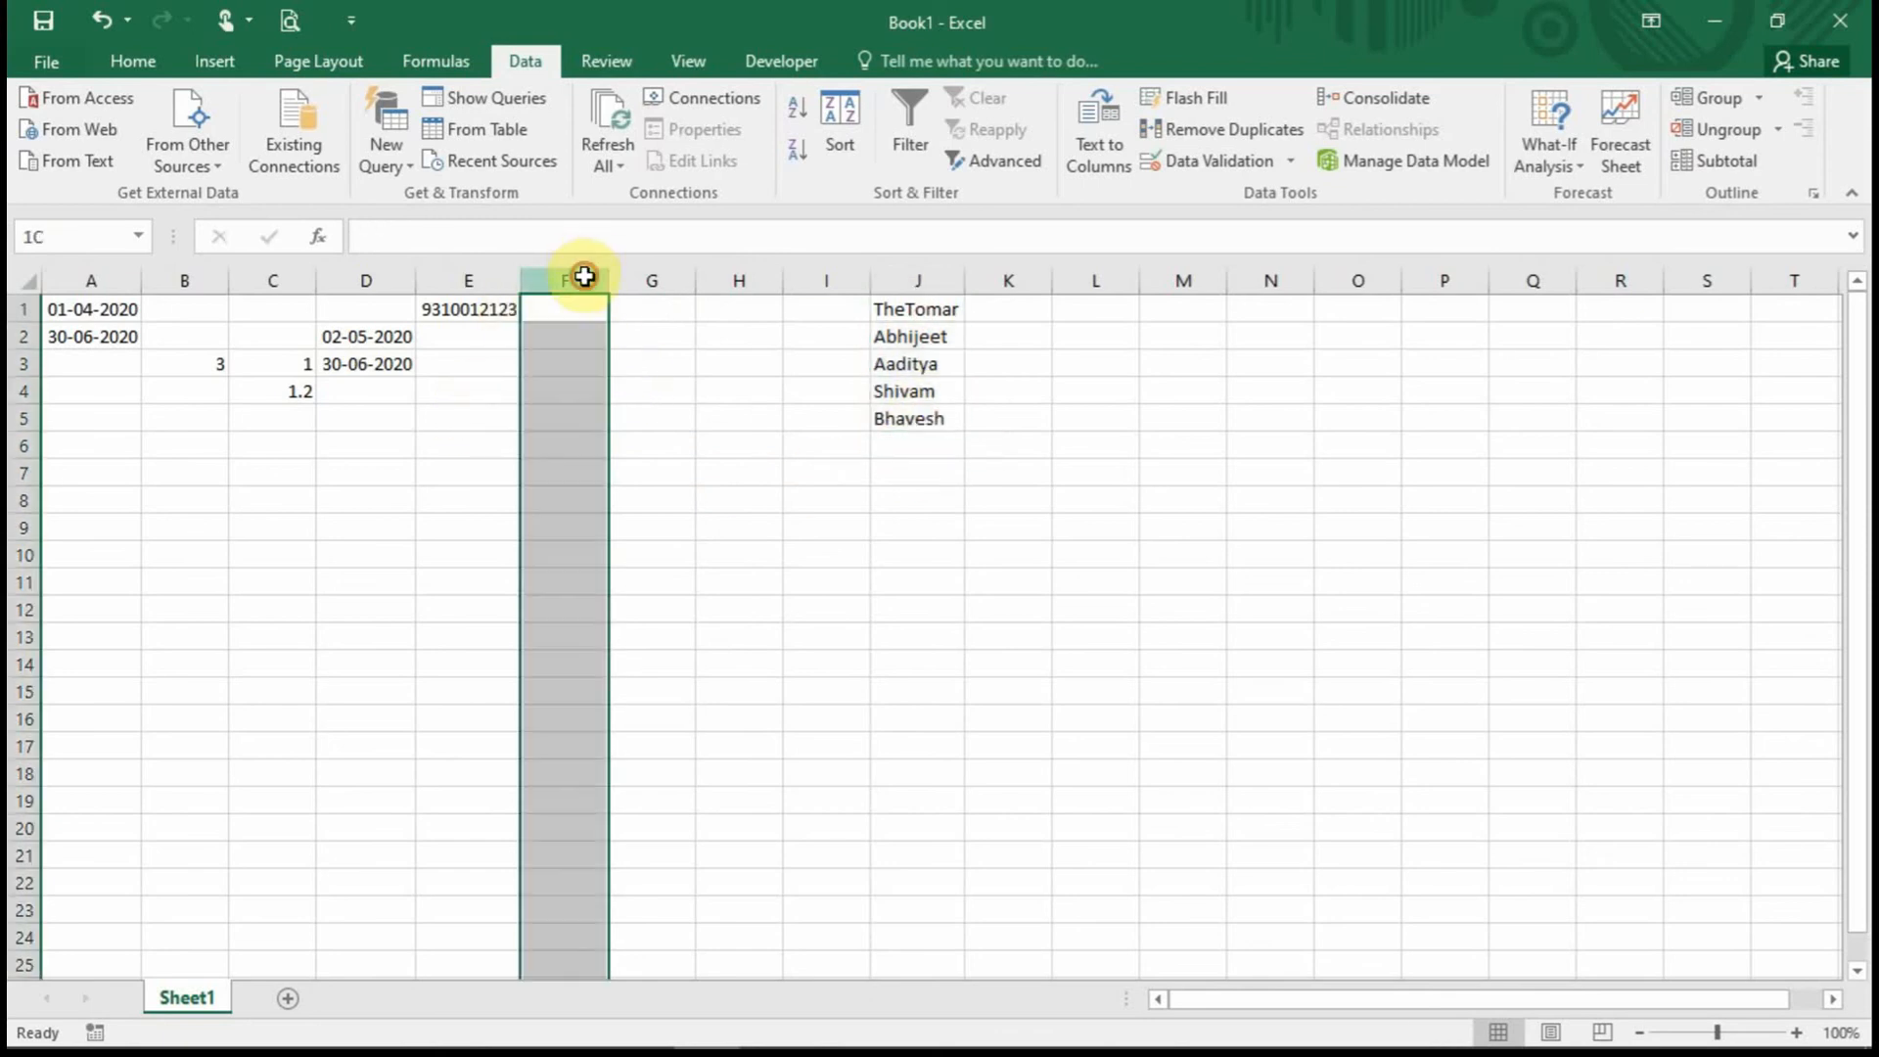
# Give column F a List validation rule with source $J$1:$J$5.
pyautogui.click(1273, 164)
pyautogui.click(879, 449)
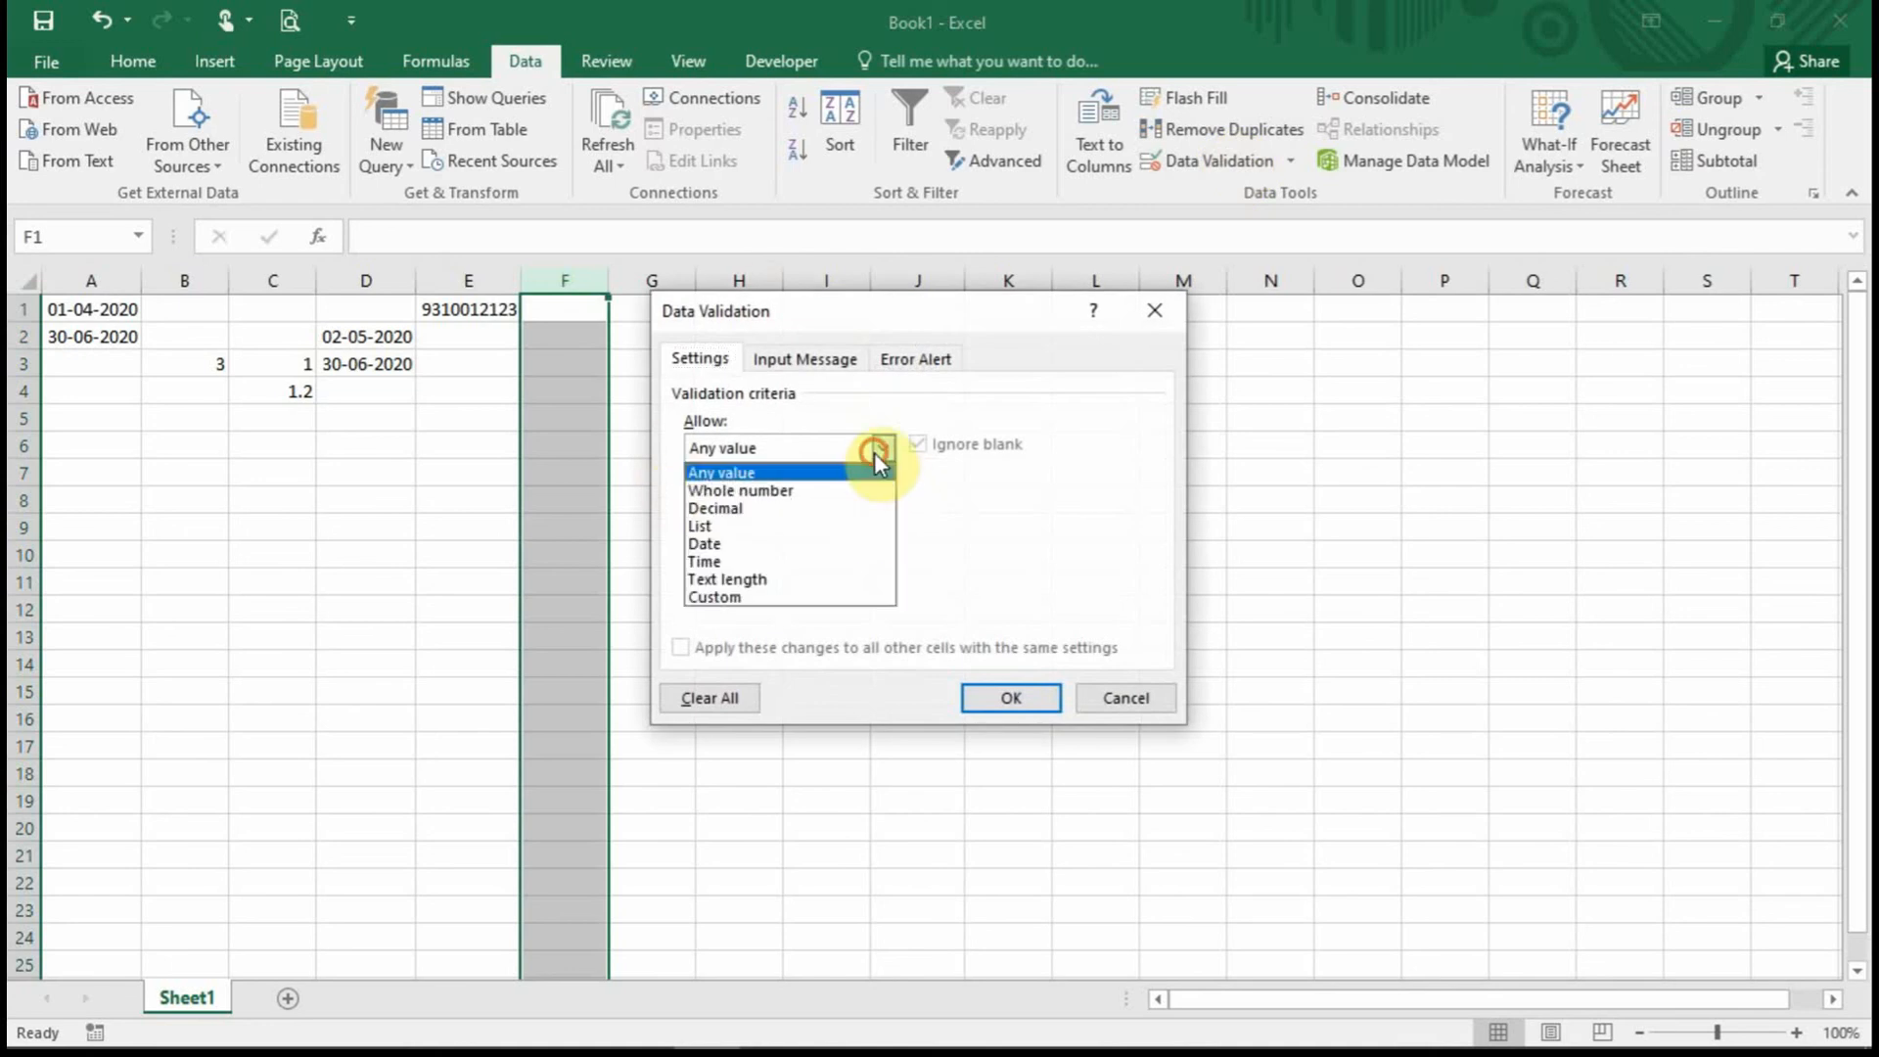
pyautogui.click(776, 526)
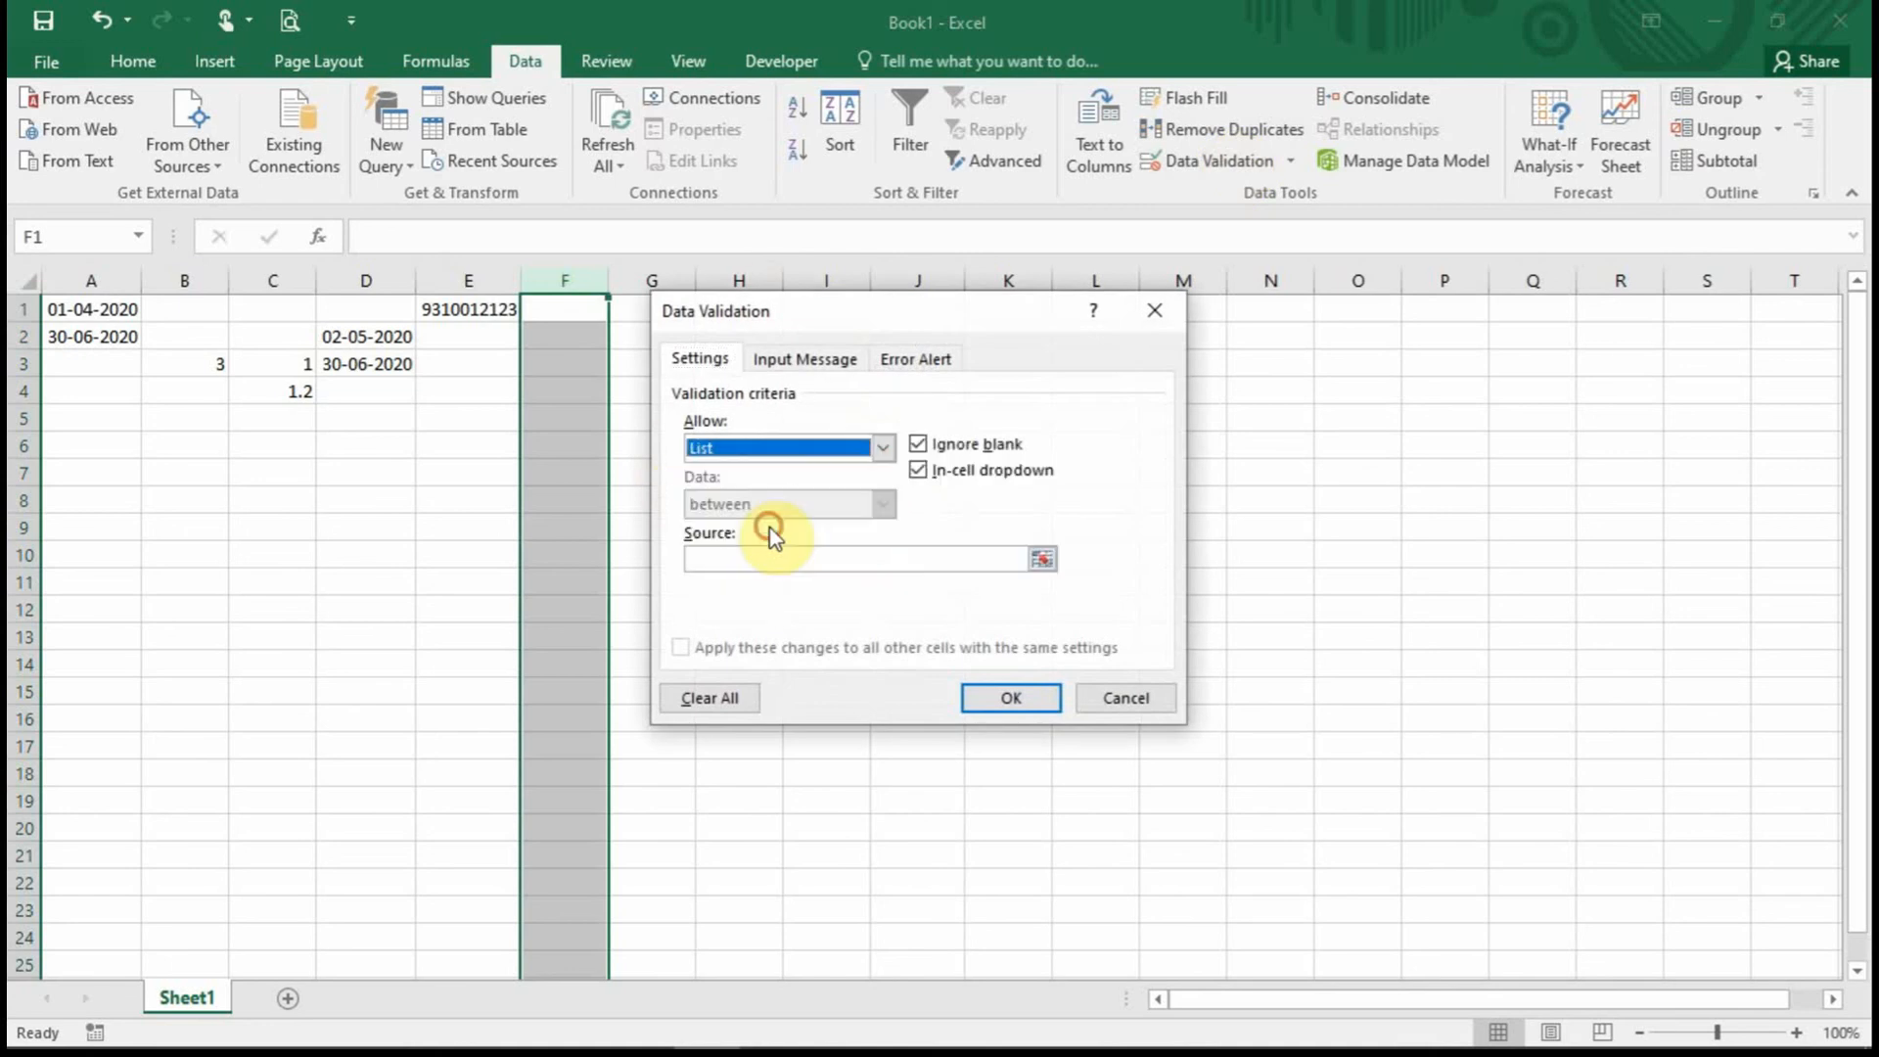
pyautogui.click(1037, 566)
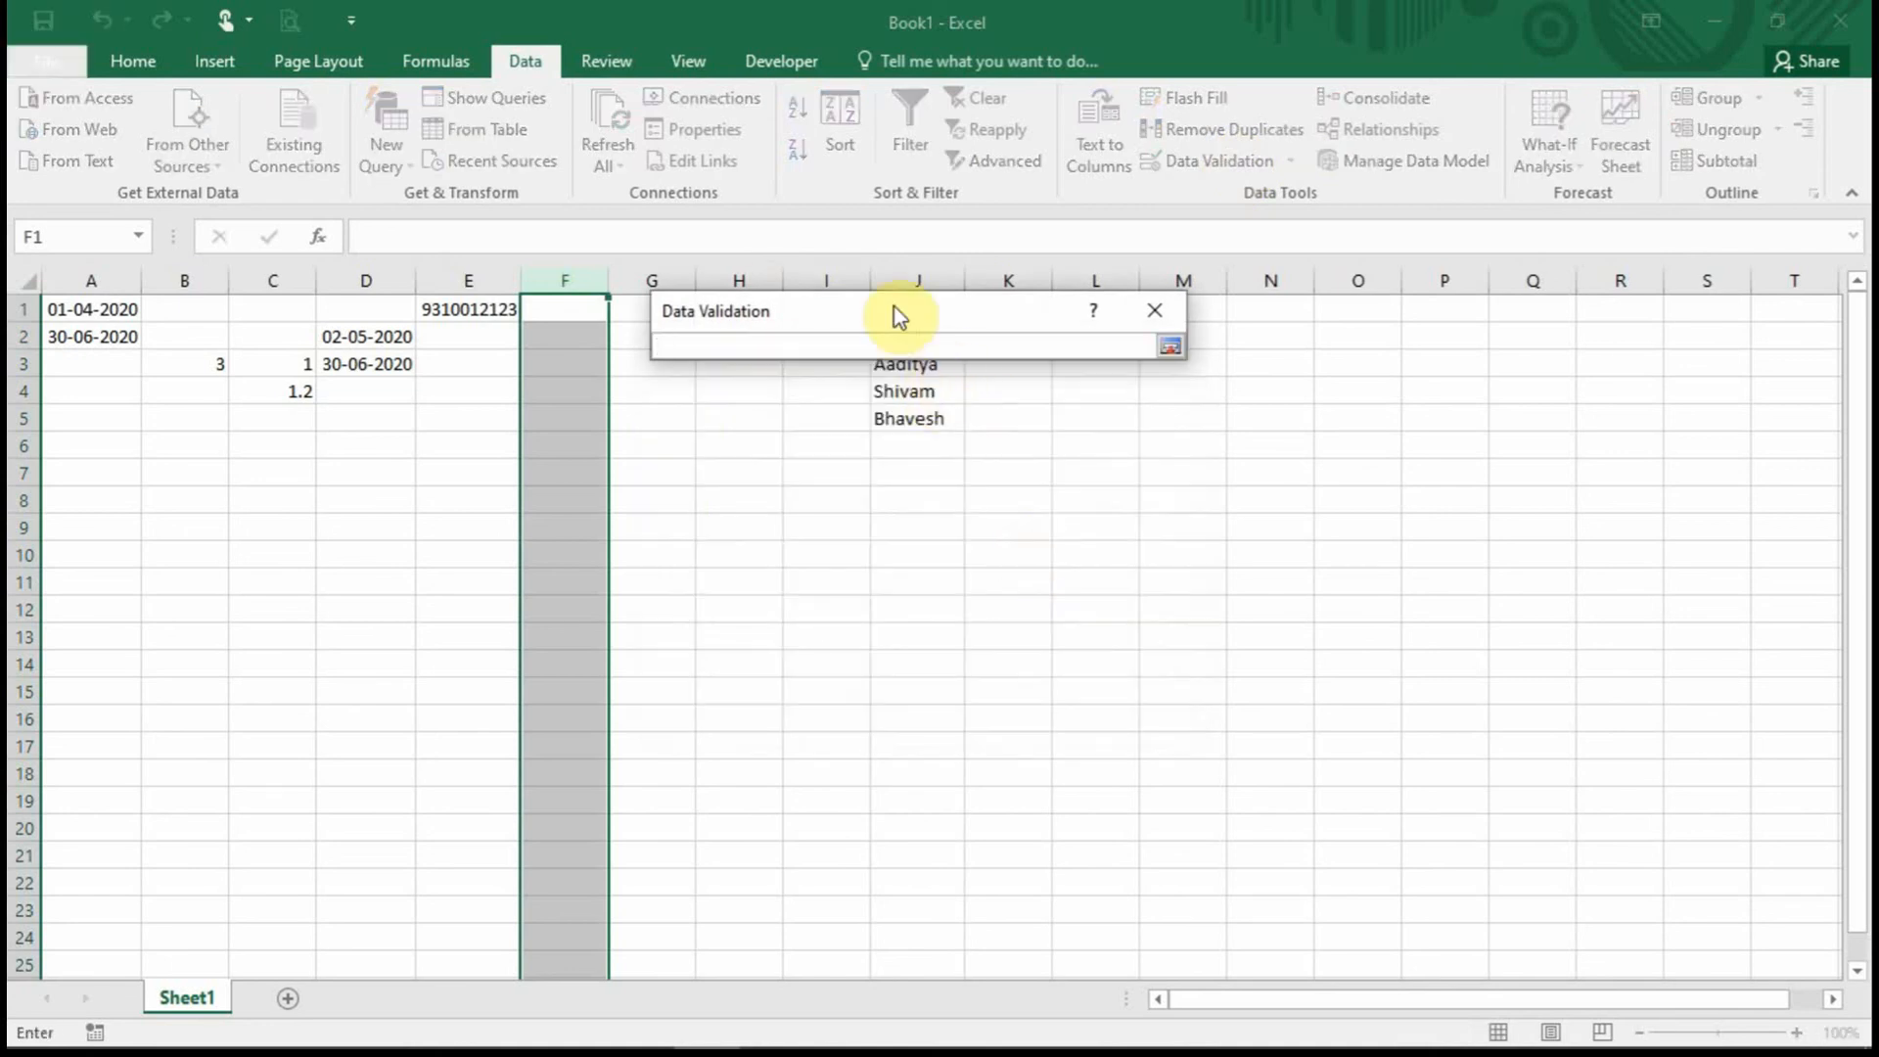
pyautogui.moveTo(894, 314); pyautogui.dragTo(390, 558)
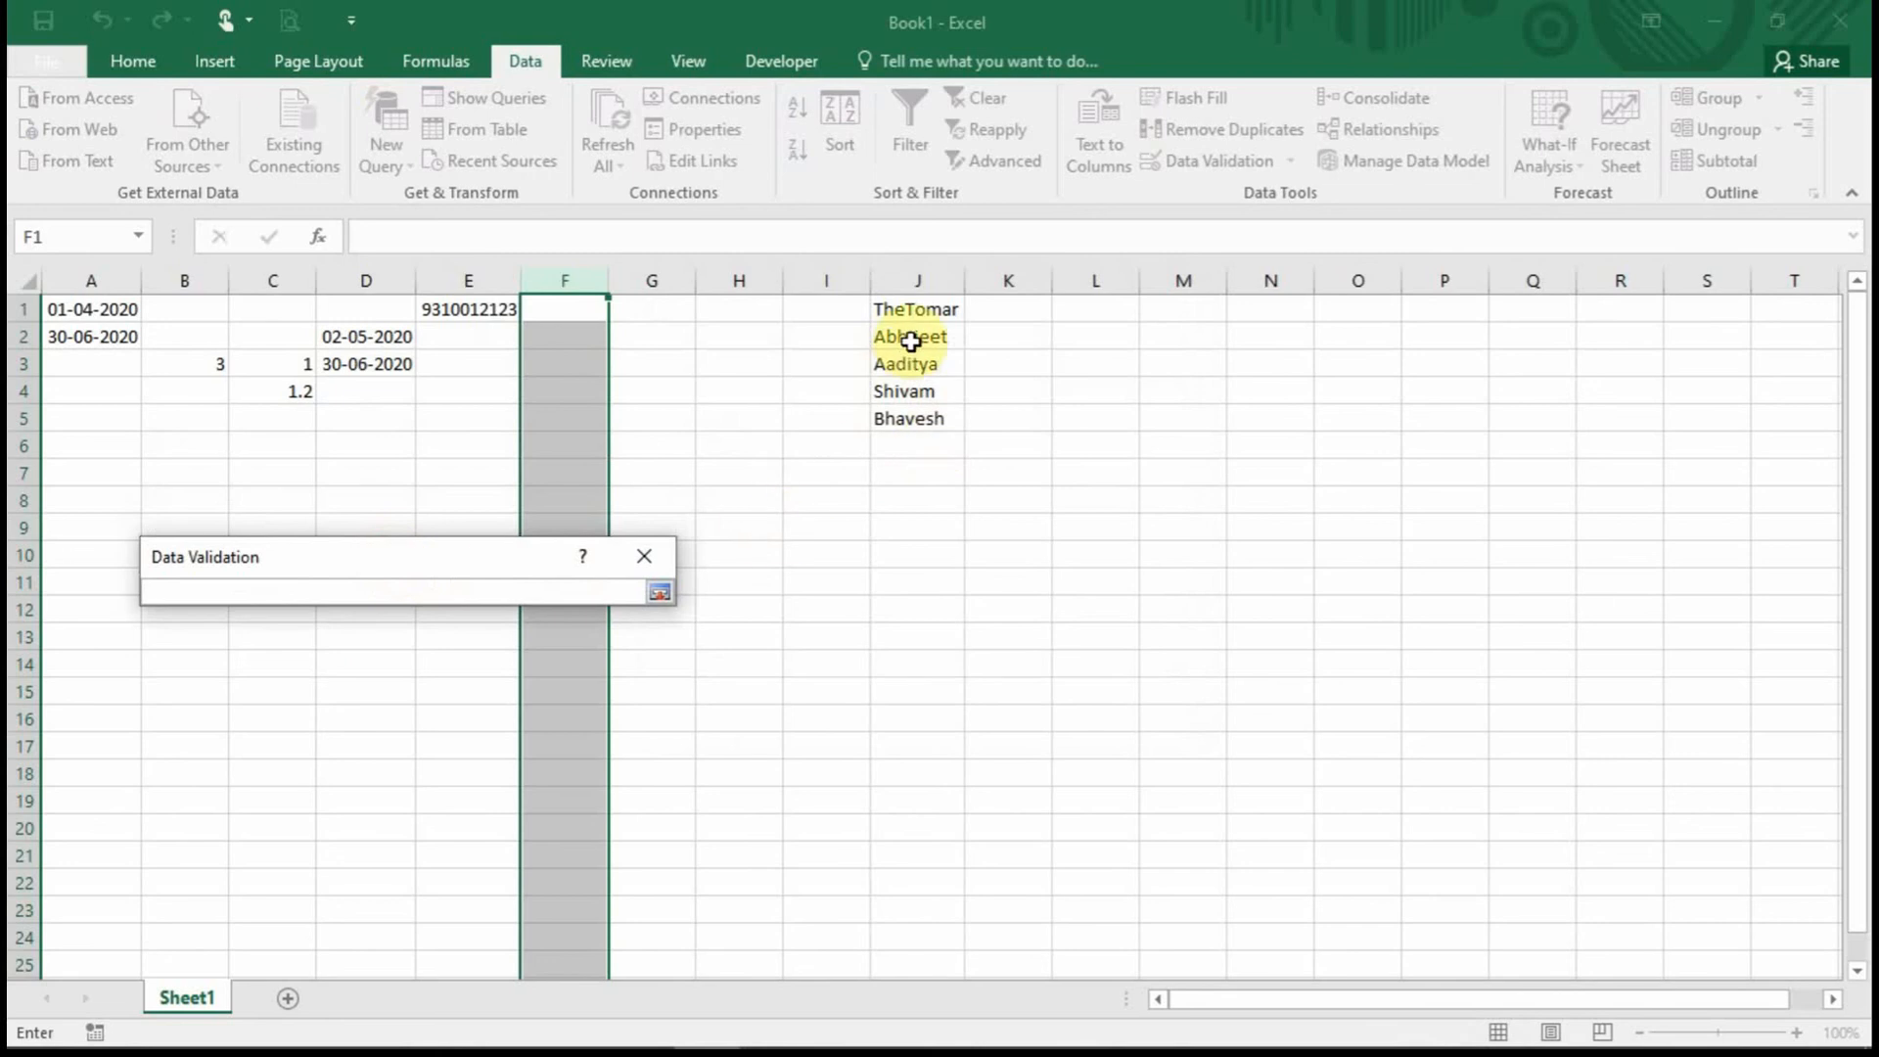
pyautogui.moveTo(920, 311); pyautogui.dragTo(922, 416)
pyautogui.click(660, 592)
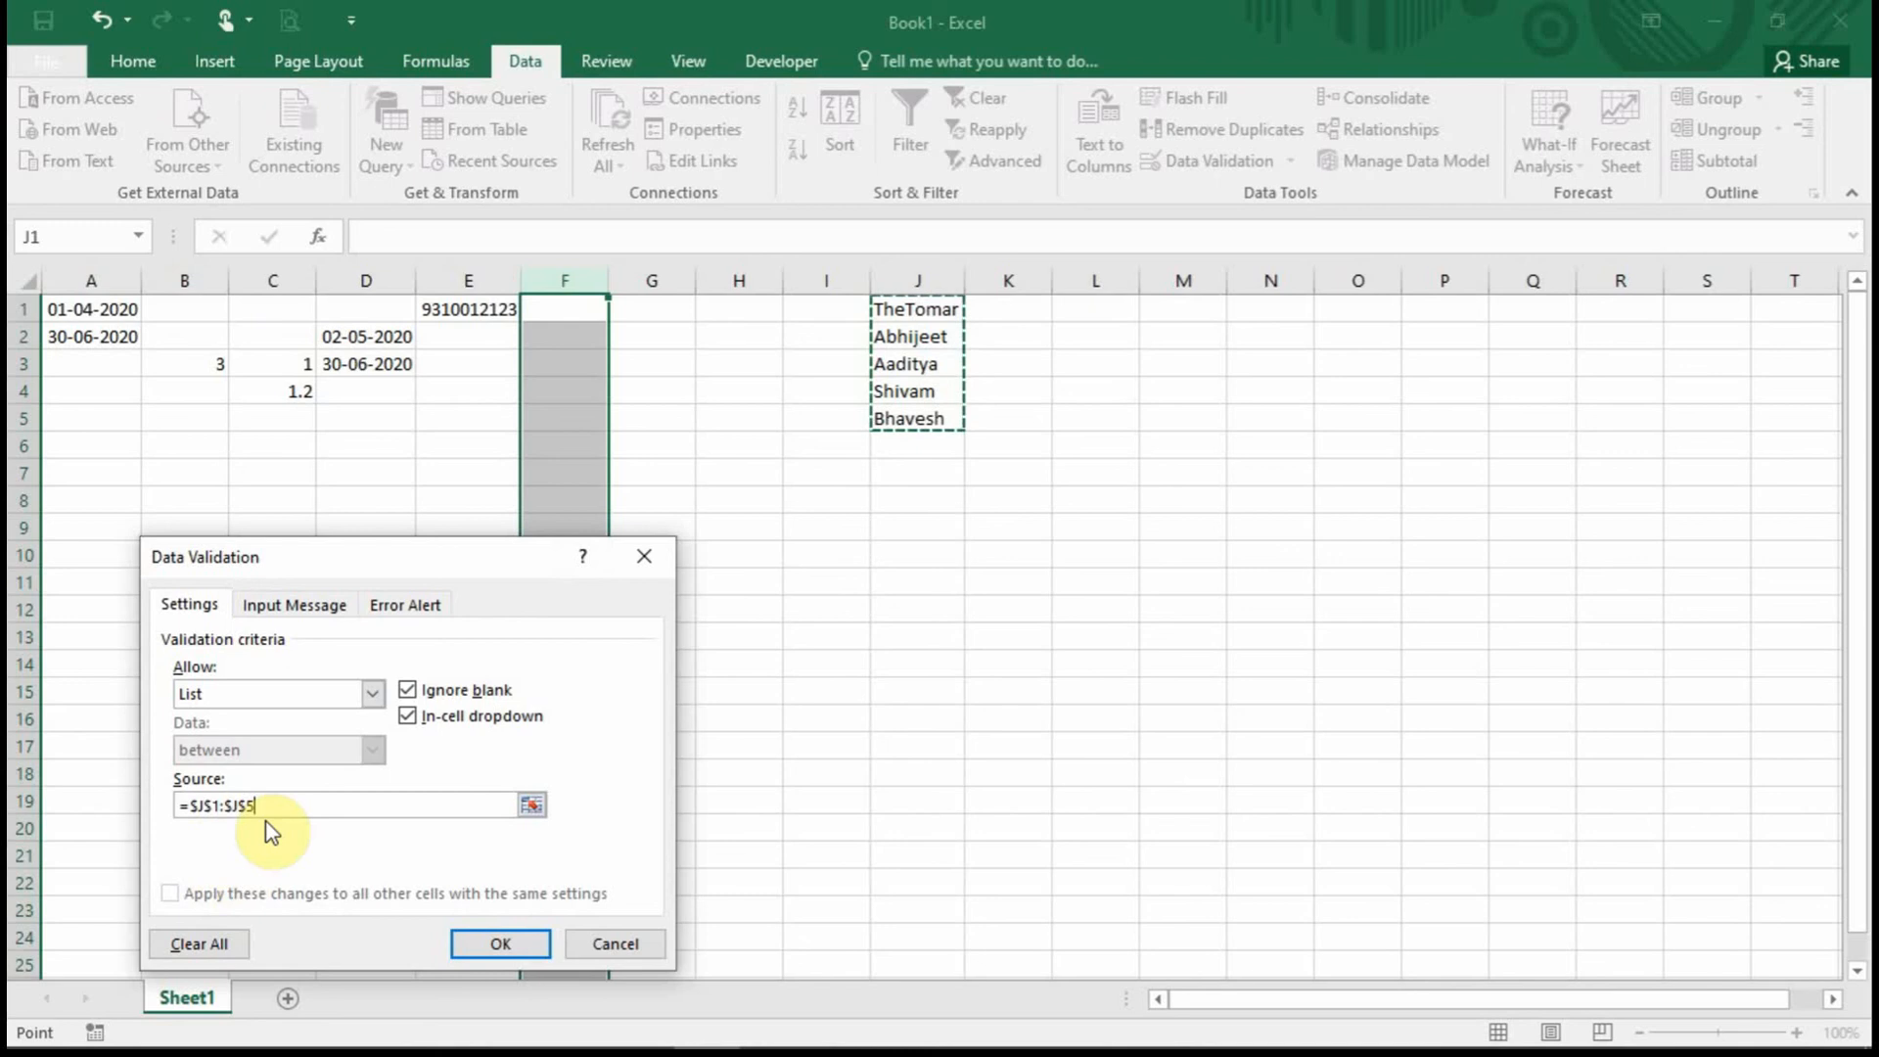
pyautogui.click(501, 944)
pyautogui.click(561, 337)
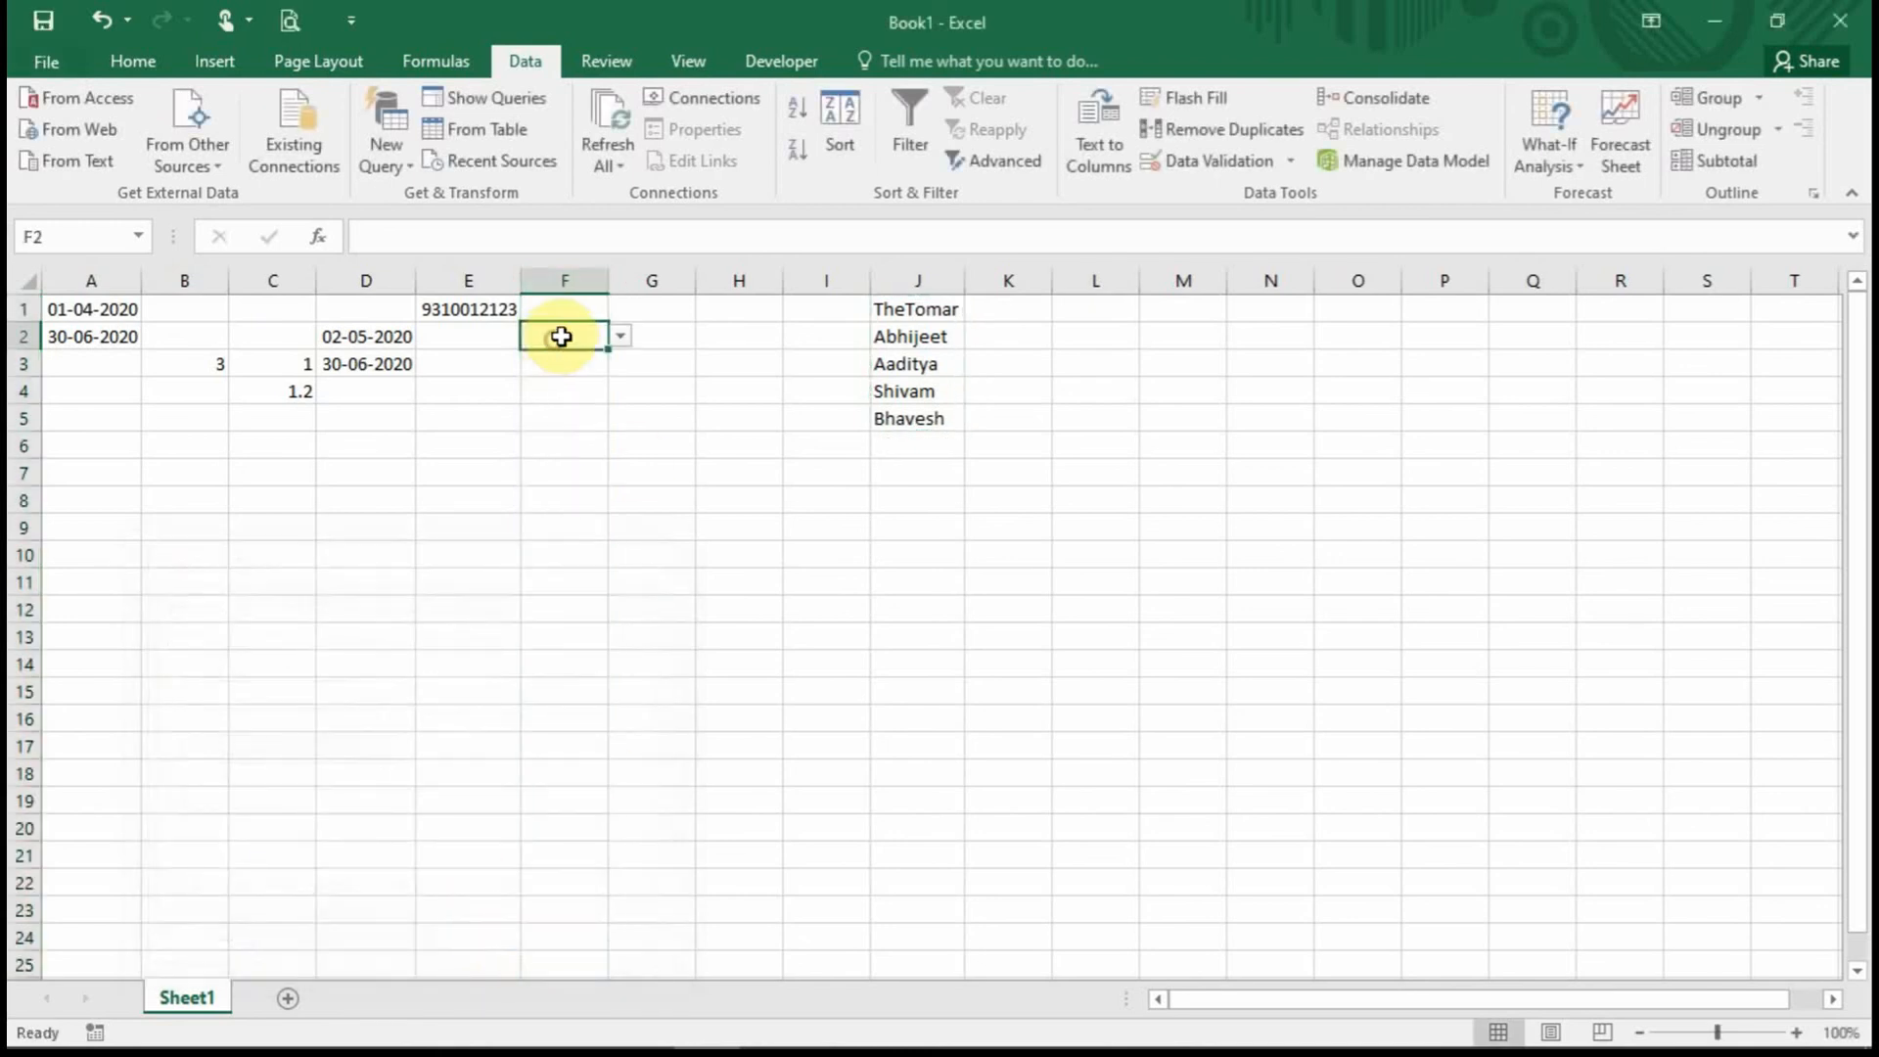
# Widen column F and check that F cells, including F1, show the names dropdown.
pyautogui.moveTo(608, 280); pyautogui.dragTo(638, 281)
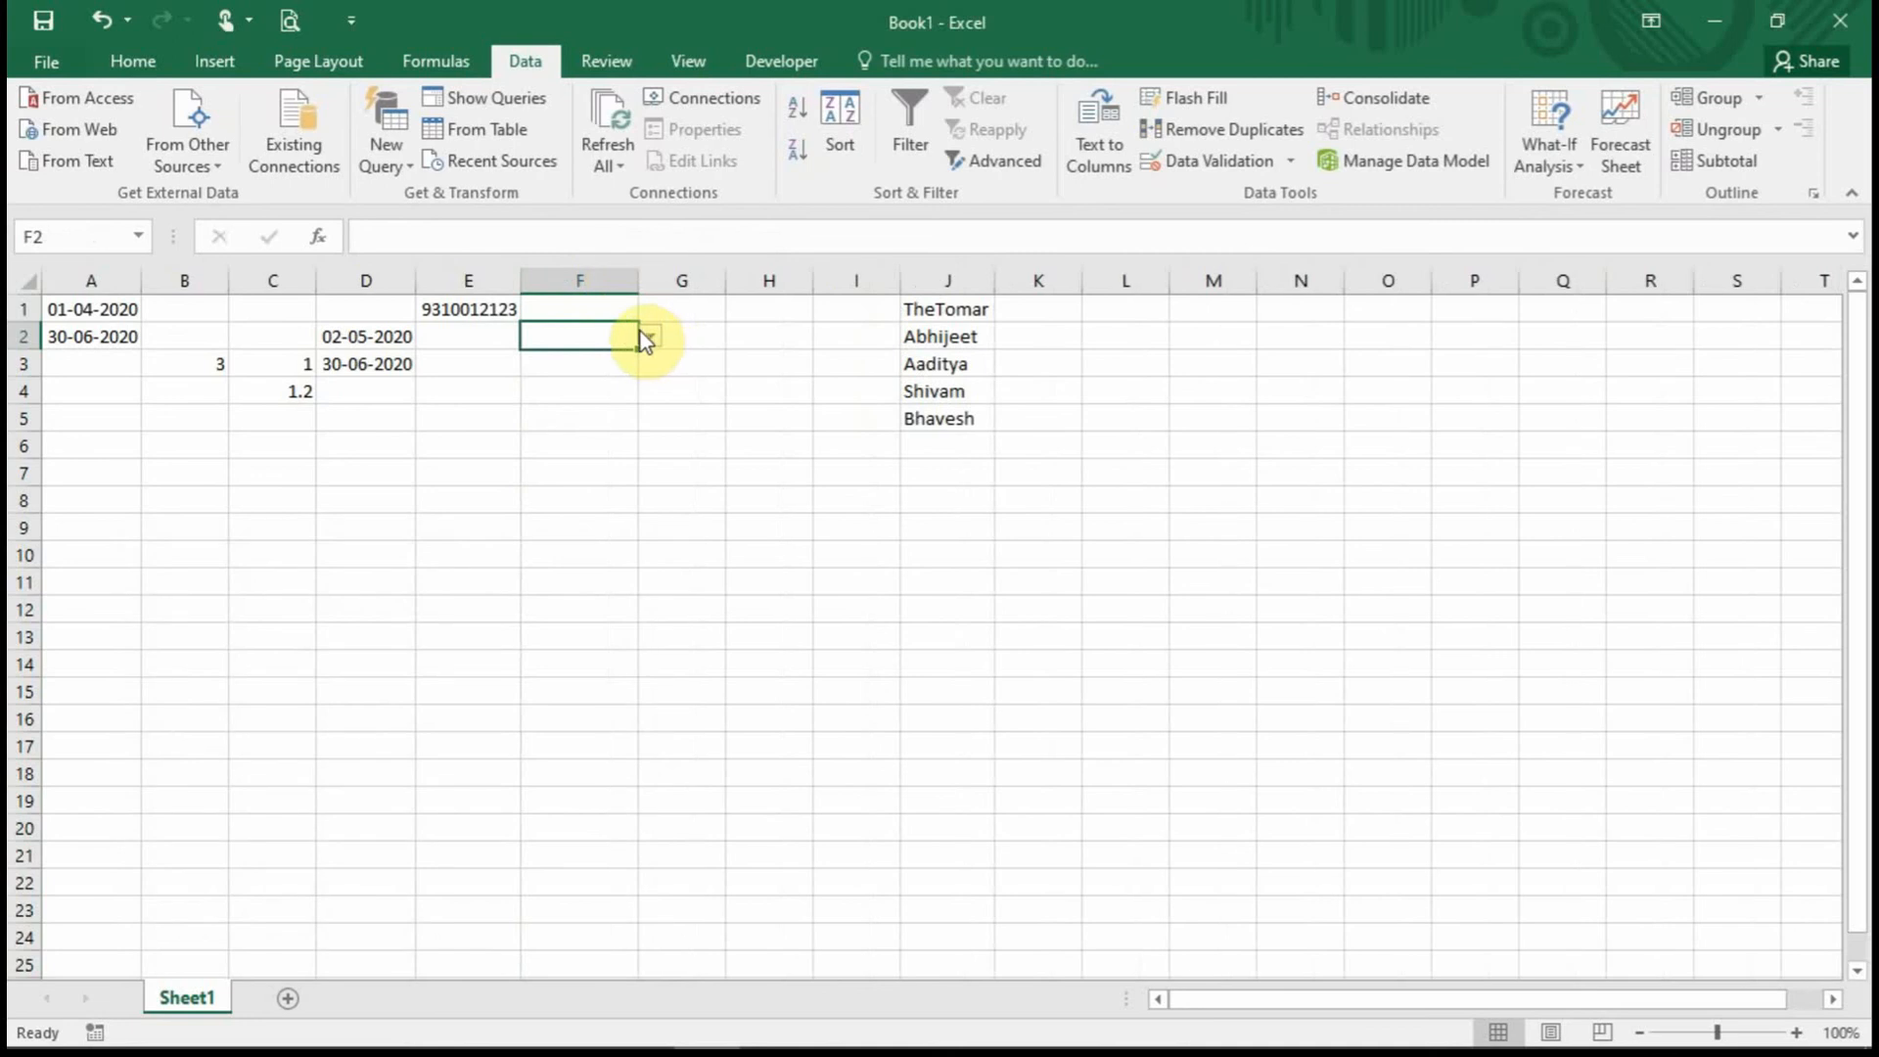
pyautogui.click(617, 310)
pyautogui.click(595, 528)
pyautogui.click(595, 628)
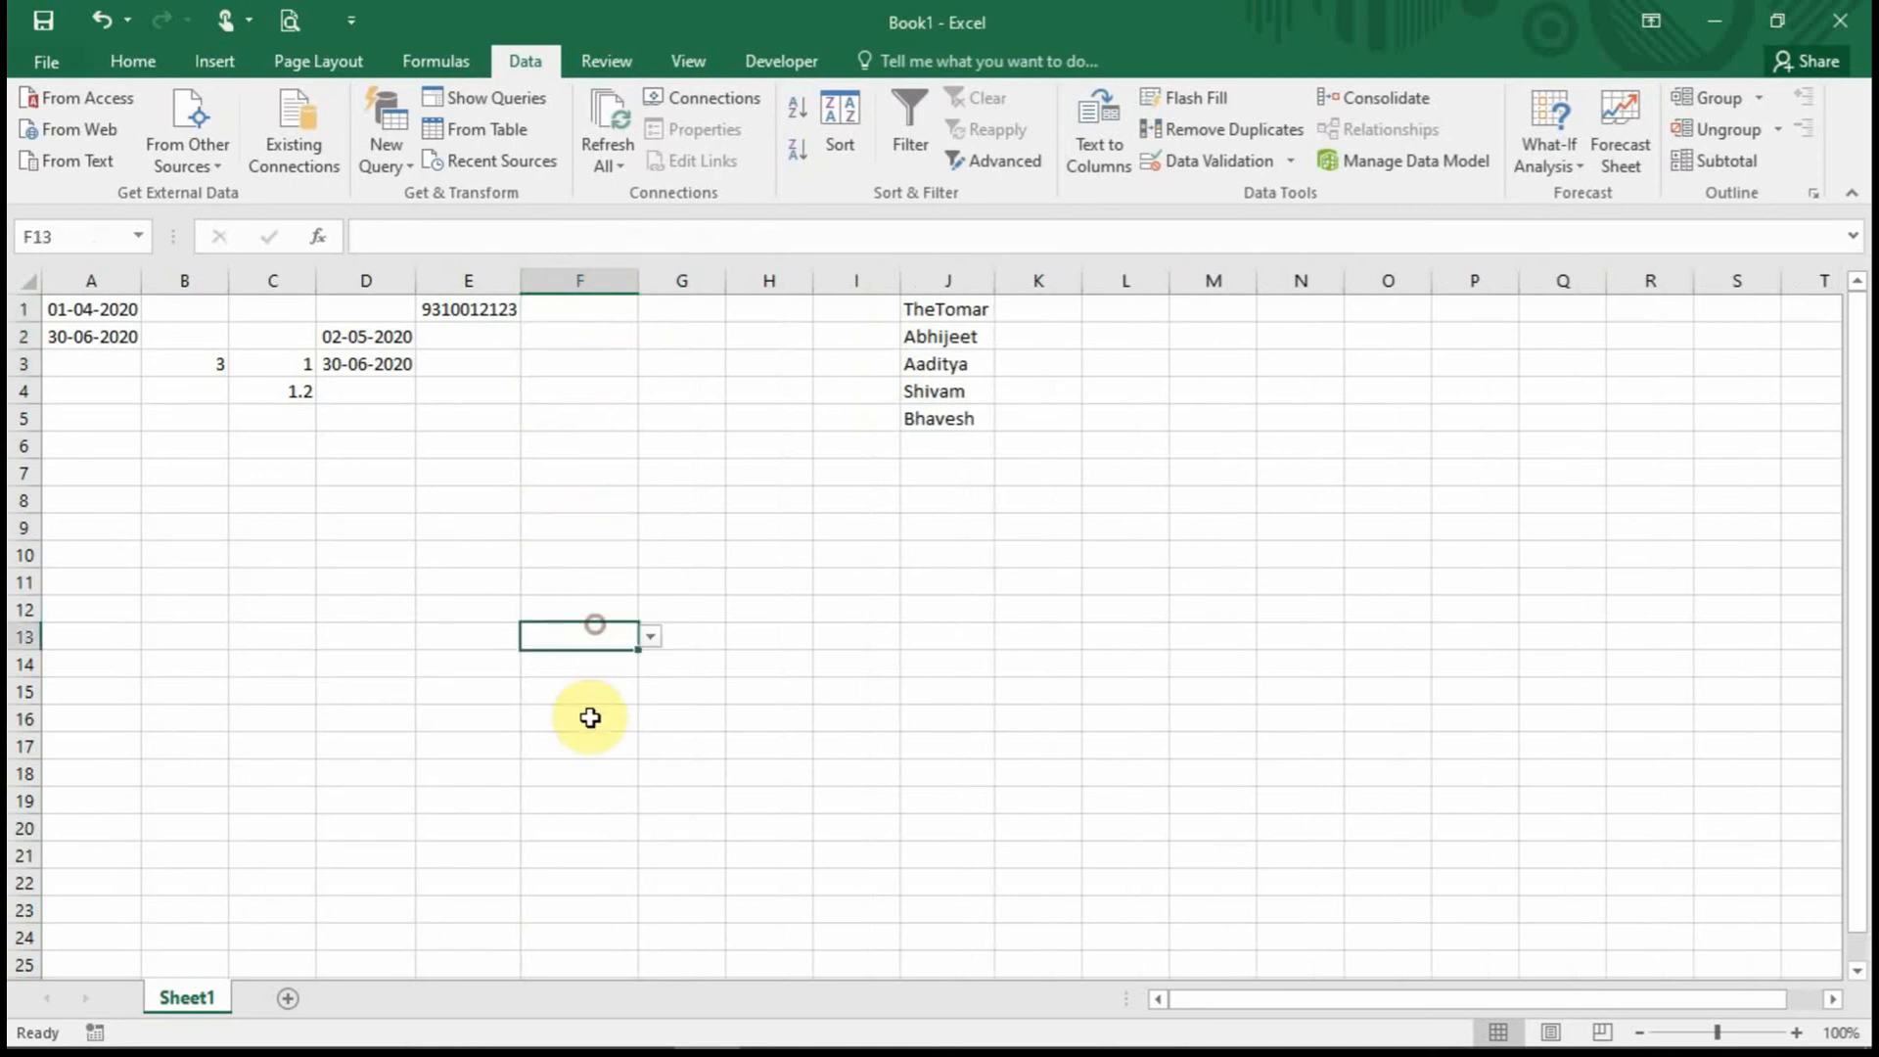
pyautogui.click(592, 717)
pyautogui.click(585, 340)
pyautogui.click(593, 305)
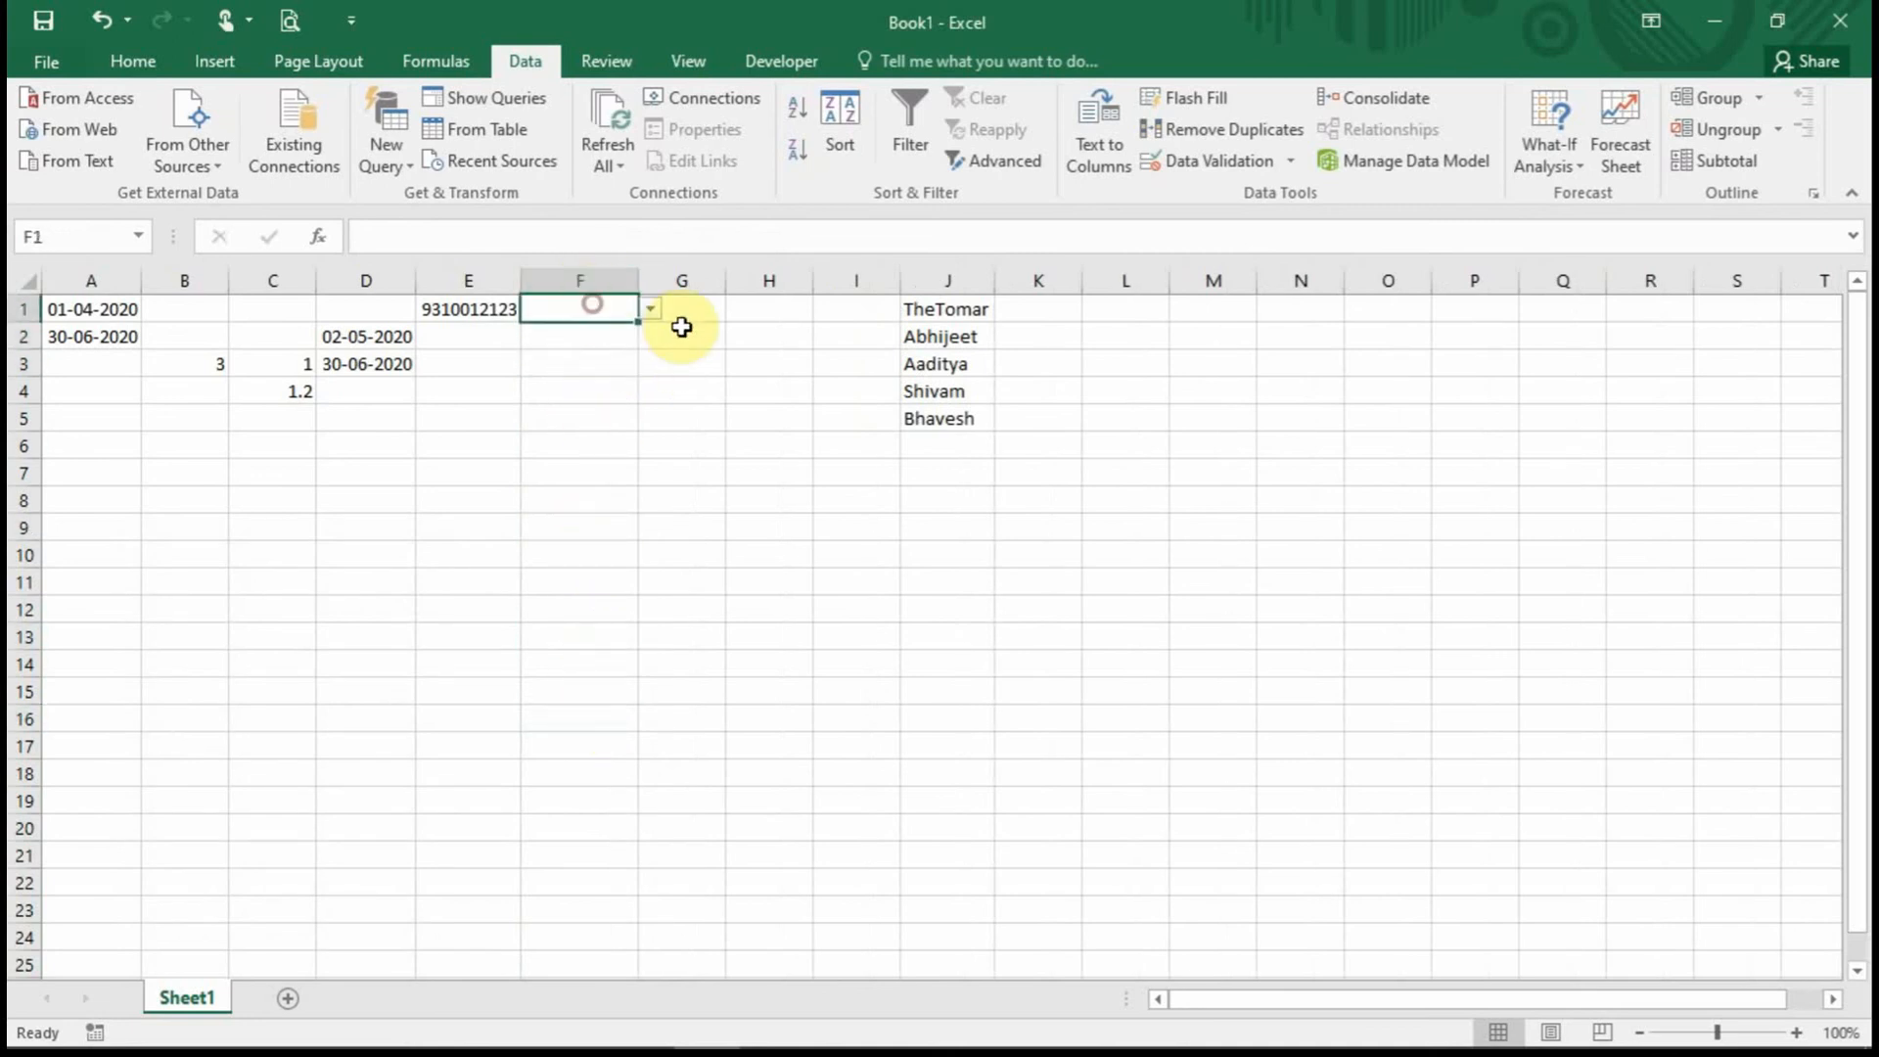
pyautogui.click(650, 311)
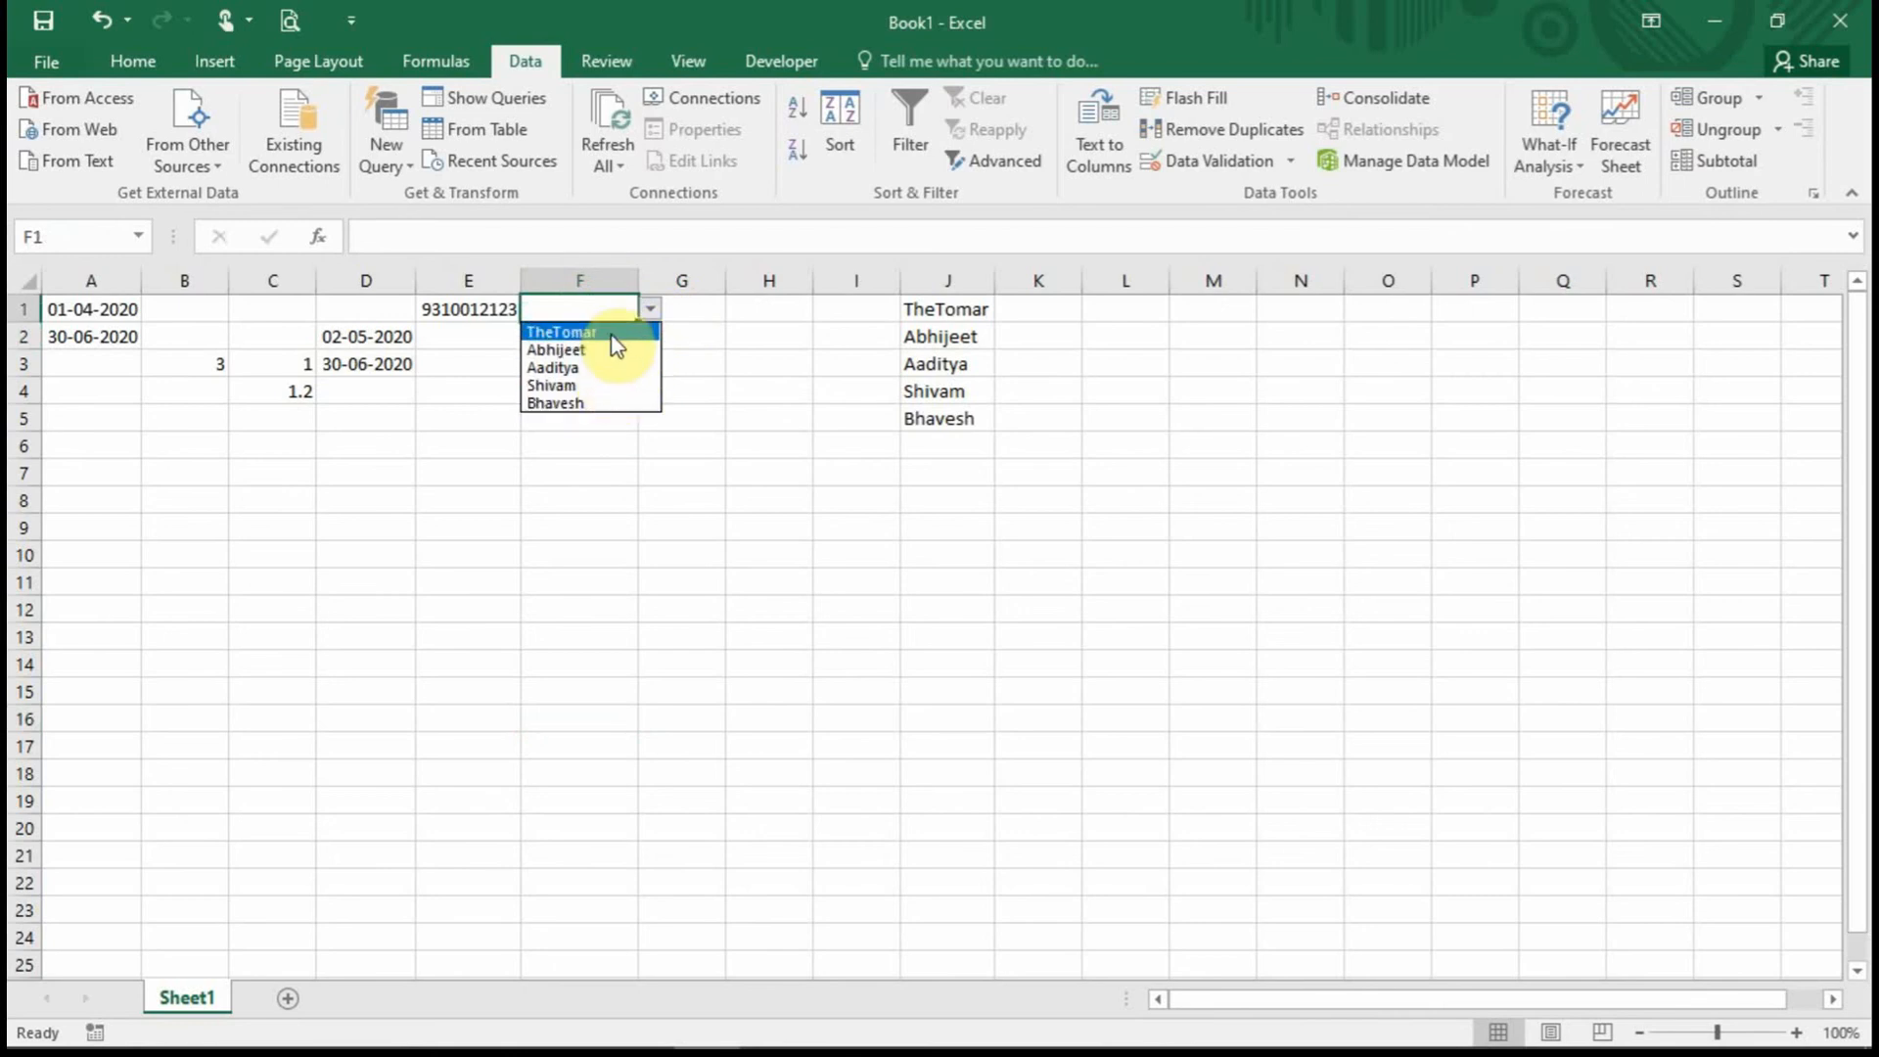
pyautogui.press('Escape')
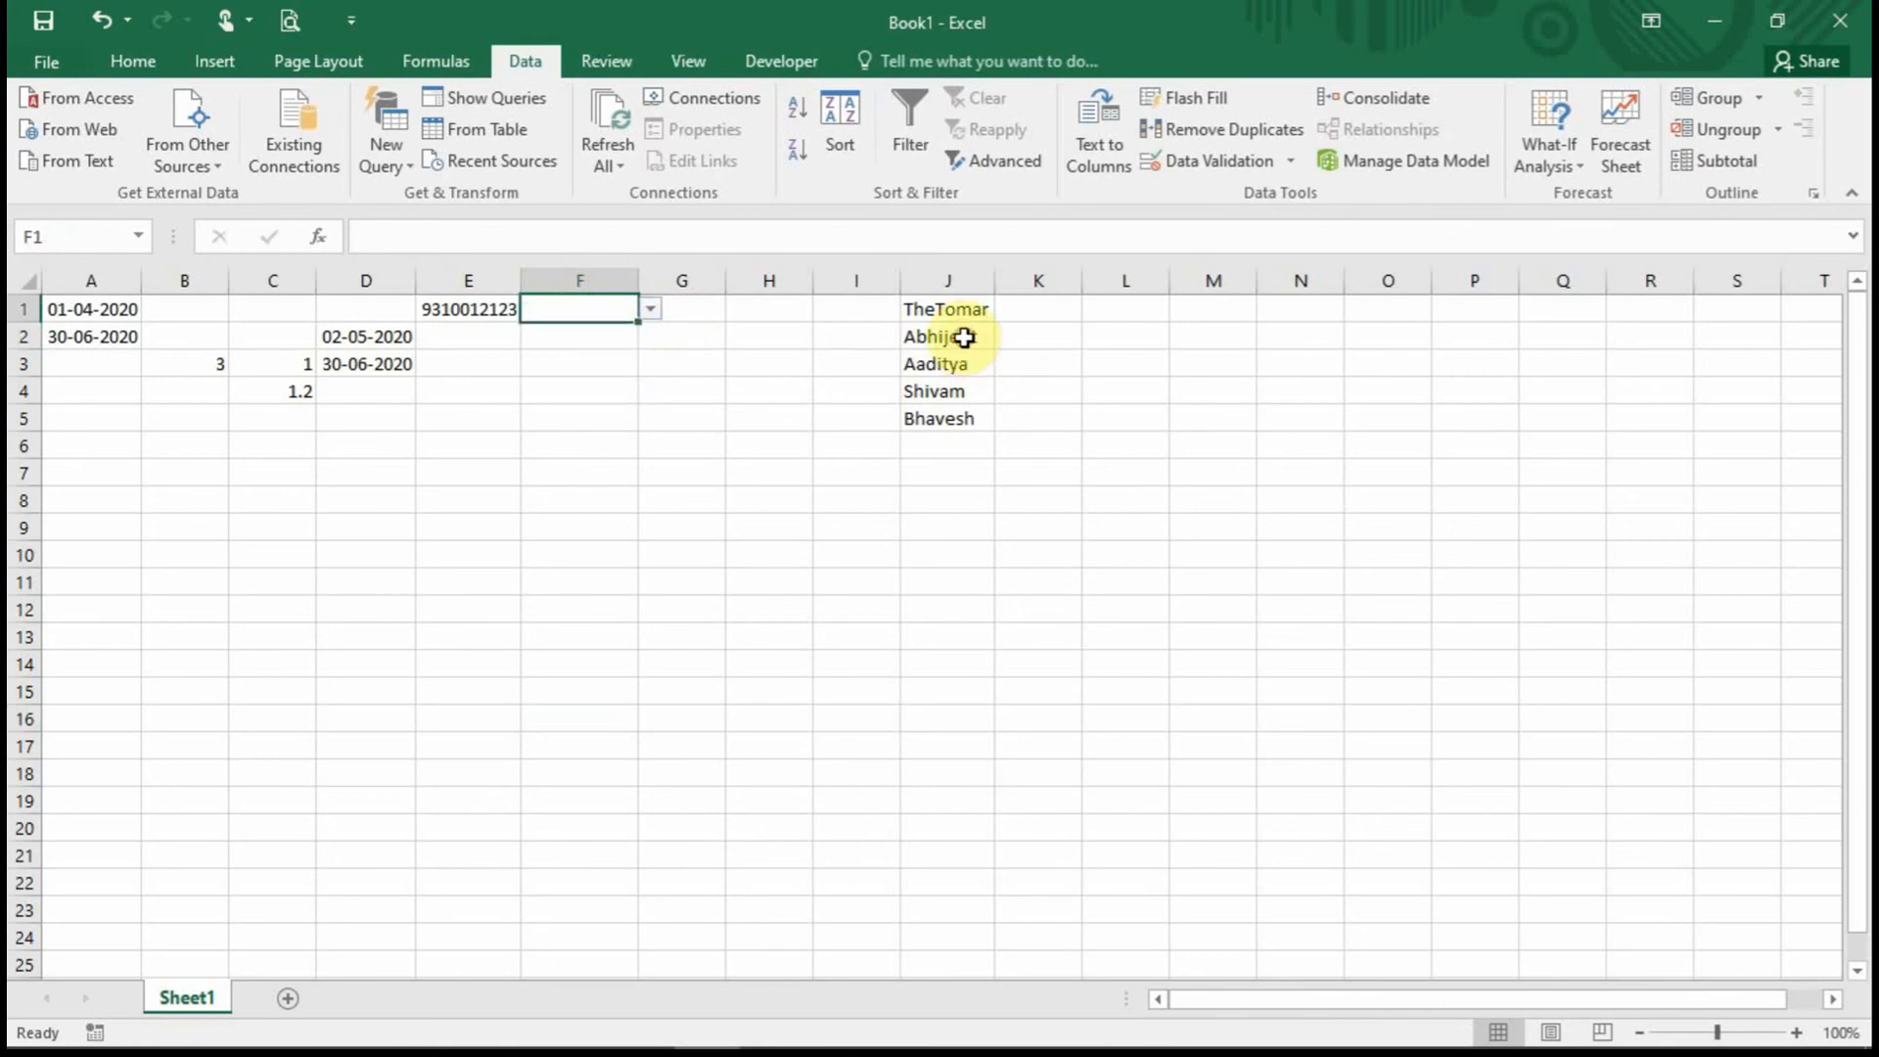
# Hide column J containing the source names.
pyautogui.click(942, 279)
pyautogui.rightClick(942, 277)
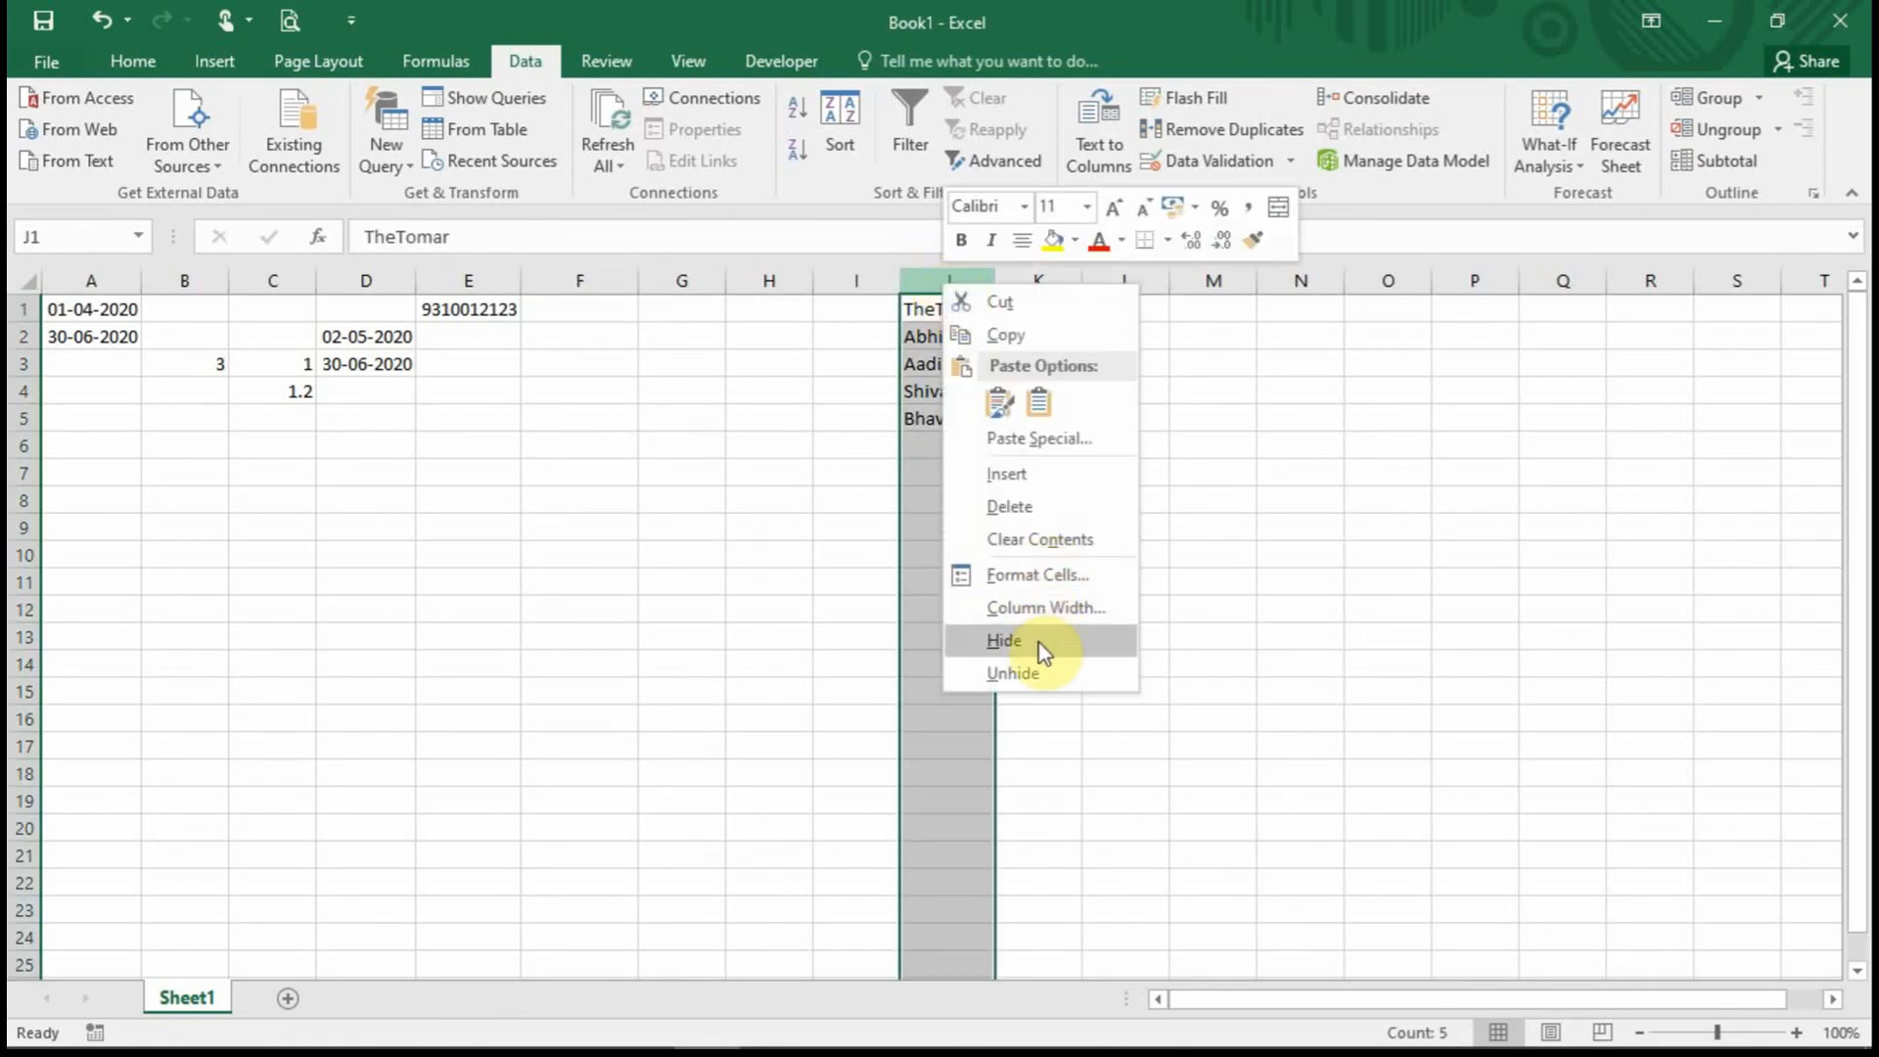
pyautogui.click(1005, 641)
pyautogui.click(798, 421)
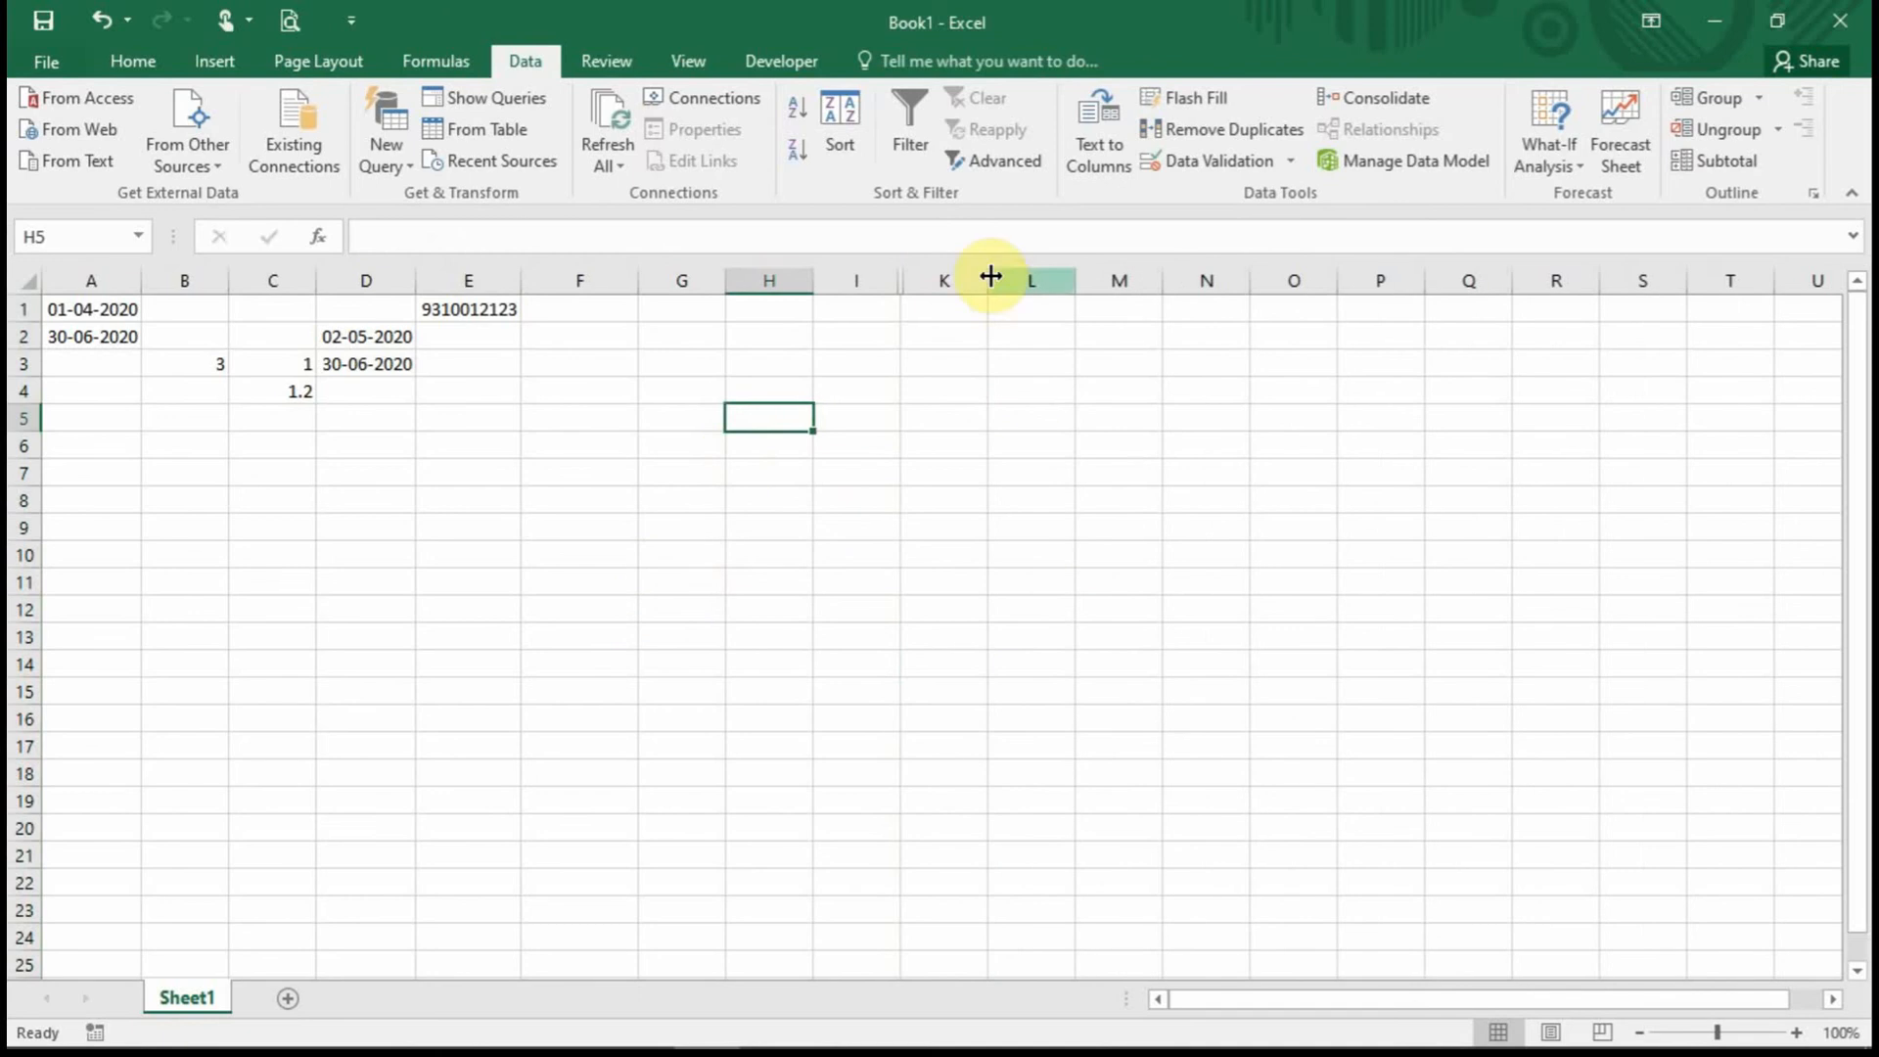
# Pick names from the dropdowns into F1 and F5, leaving F2 unchanged.
pyautogui.click(605, 312)
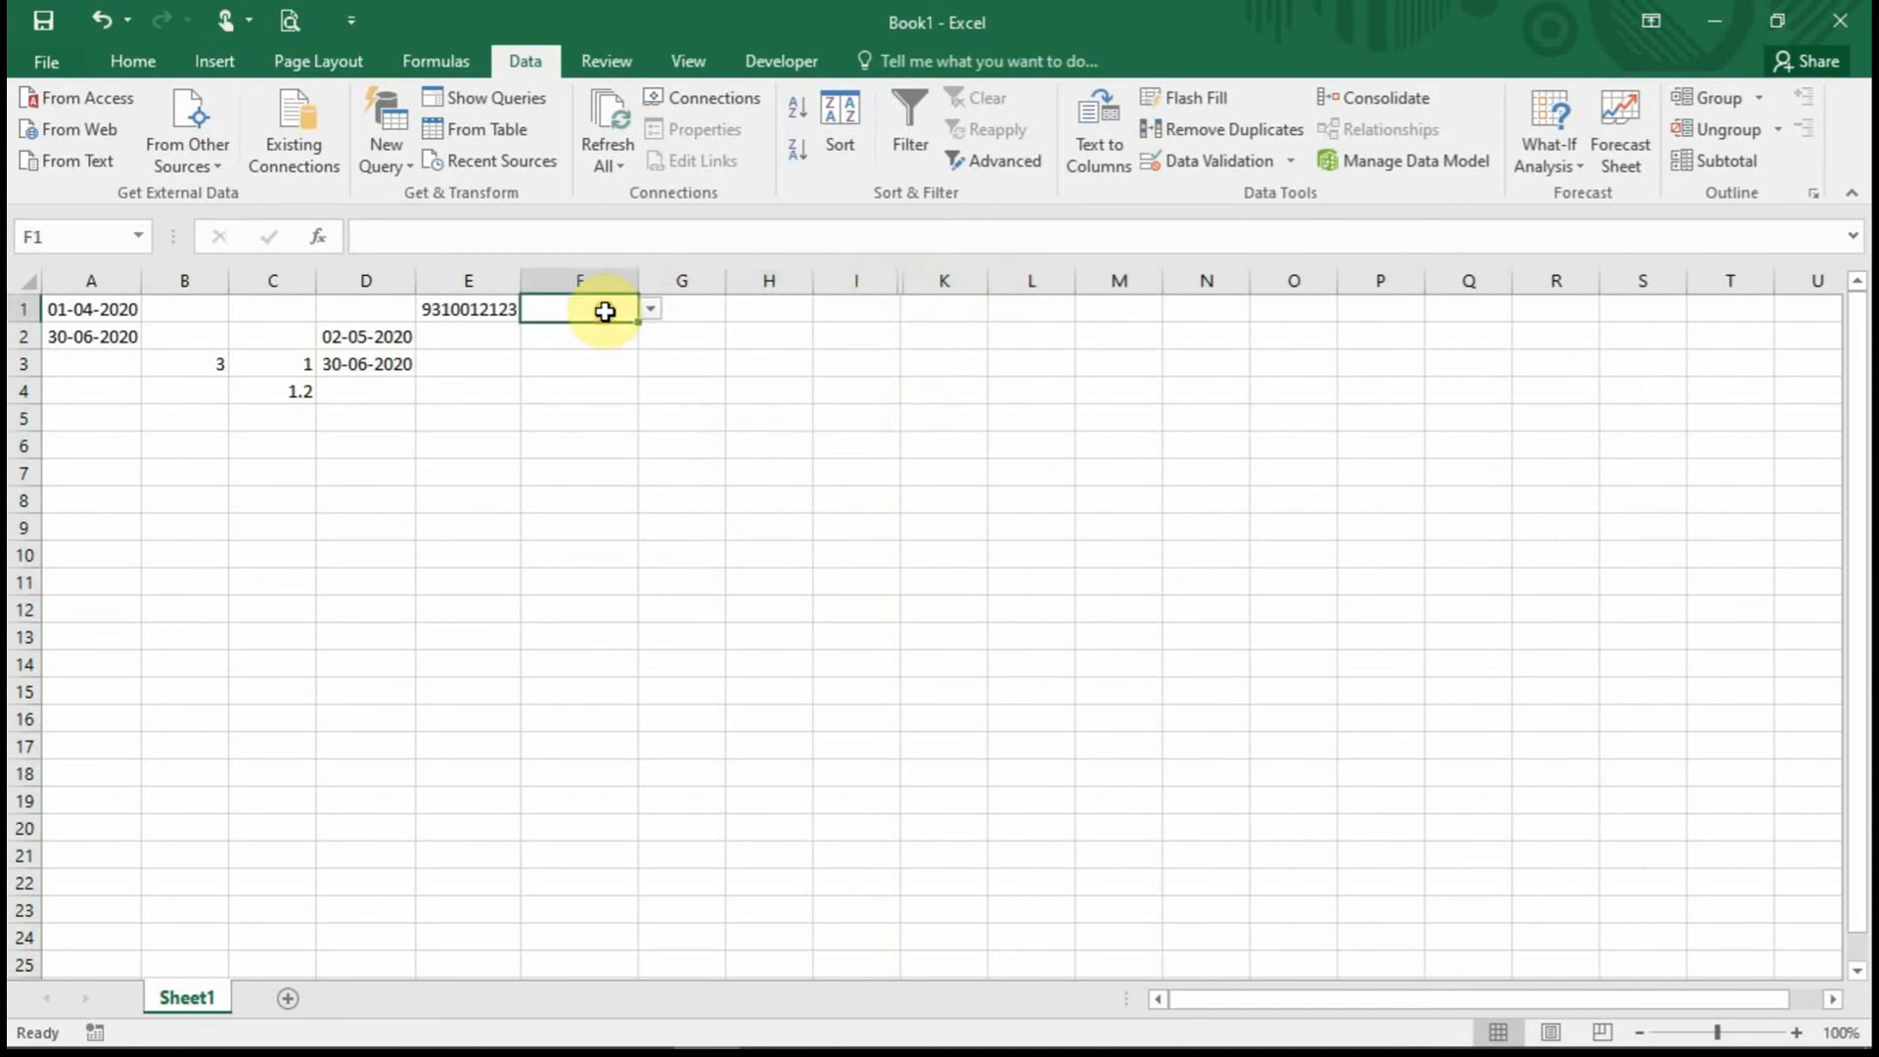
pyautogui.click(650, 309)
pyautogui.click(565, 335)
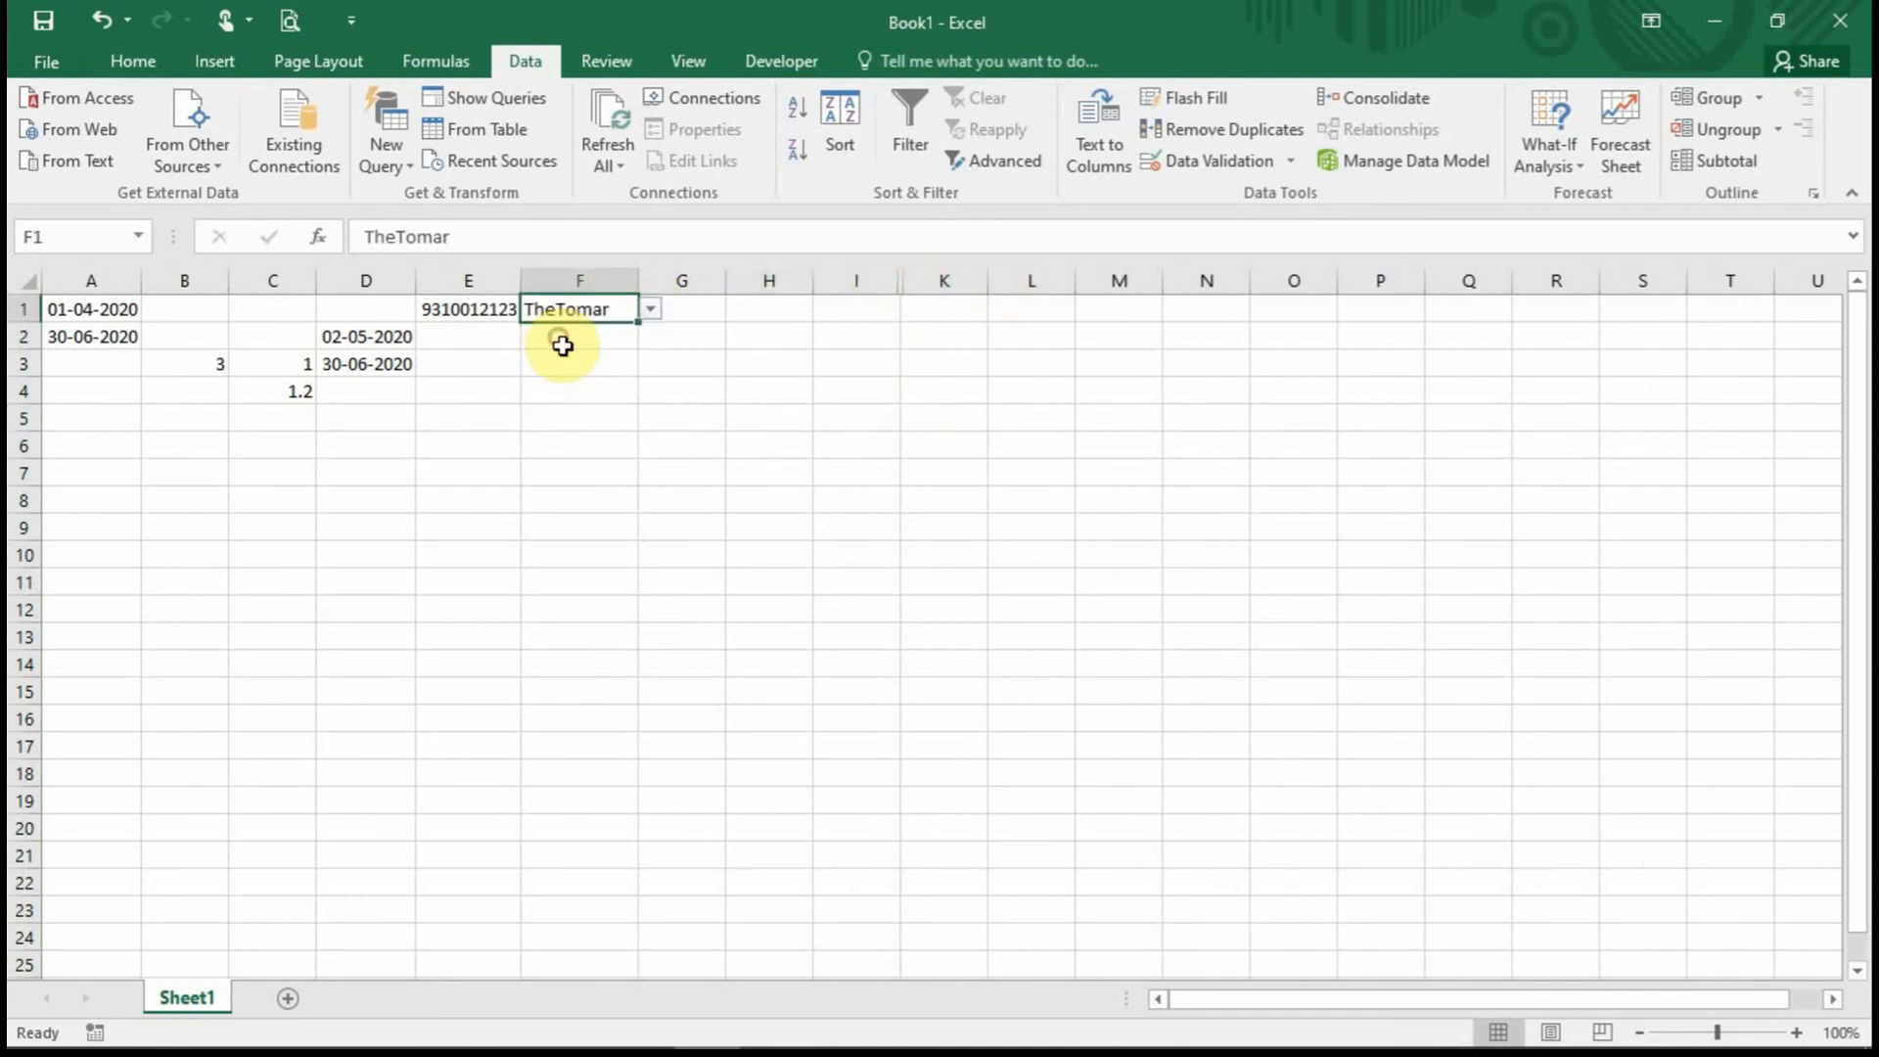
pyautogui.click(562, 344)
pyautogui.click(650, 337)
pyautogui.press('Escape')
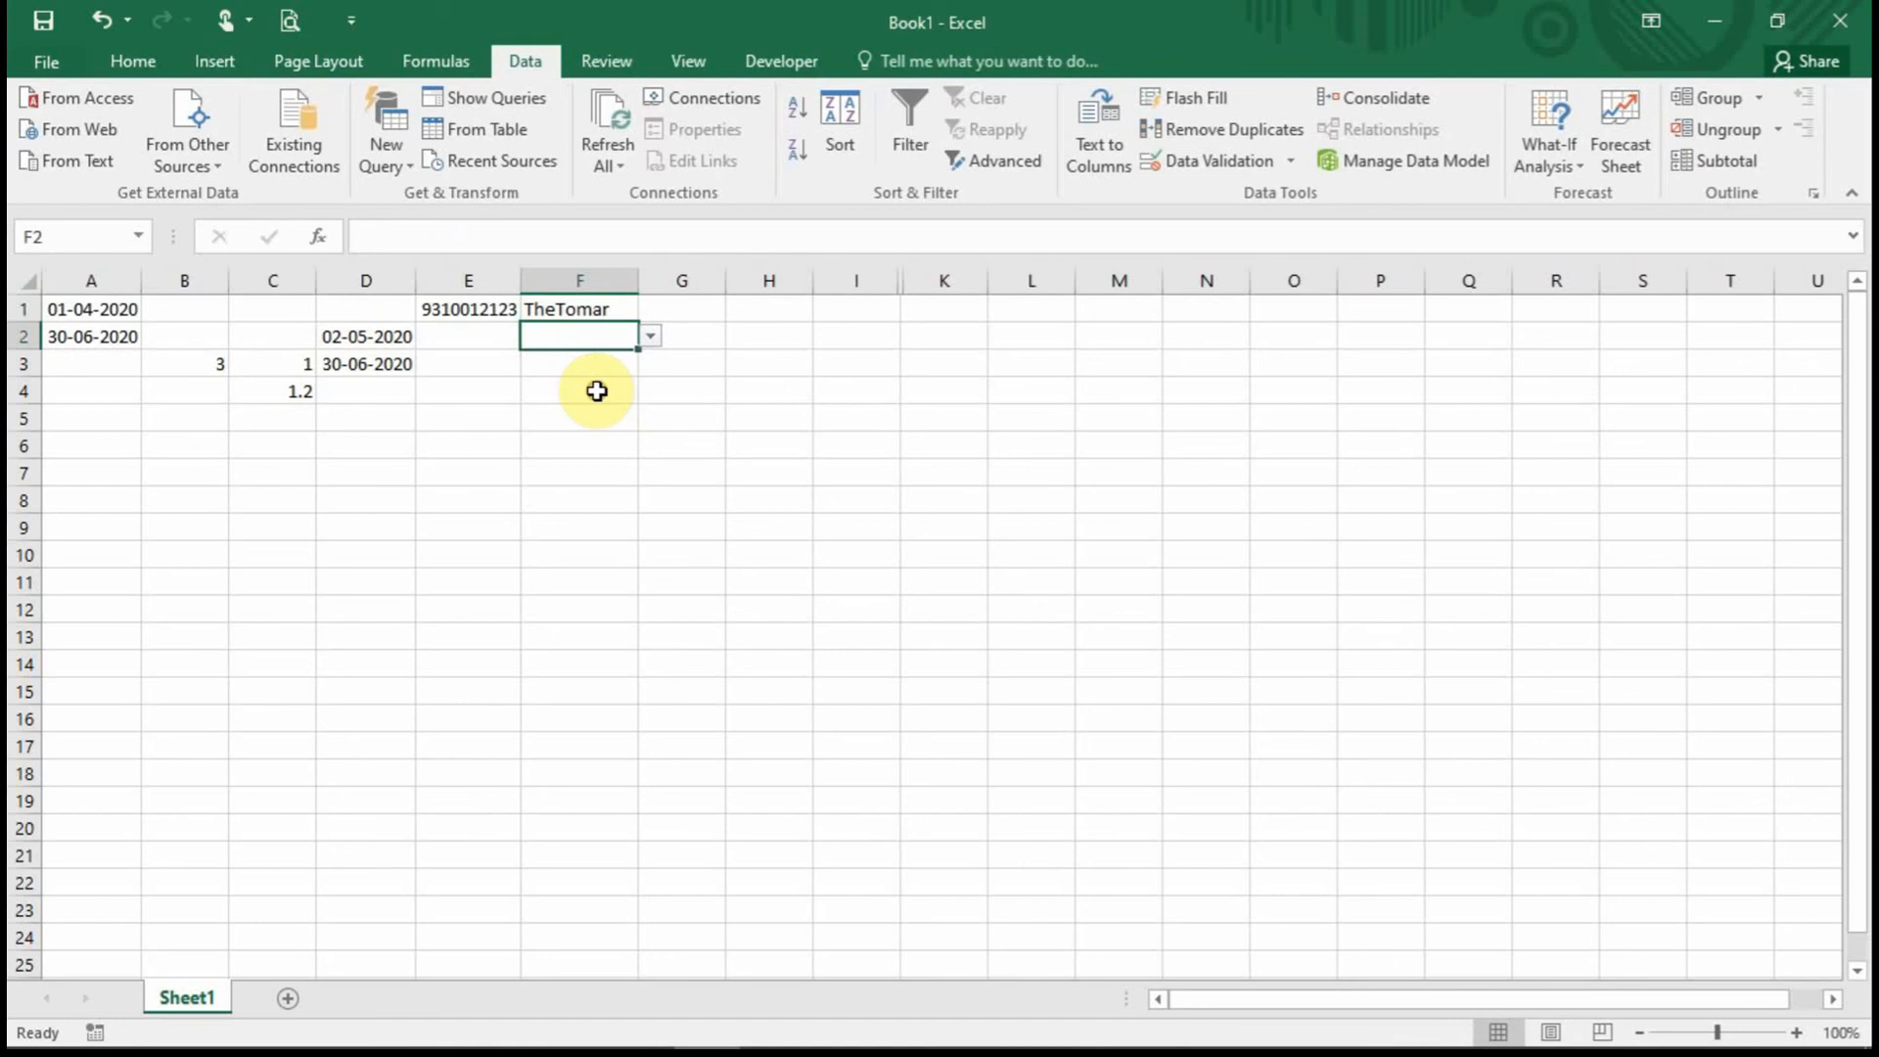
pyautogui.click(605, 415)
pyautogui.click(650, 419)
pyautogui.click(616, 492)
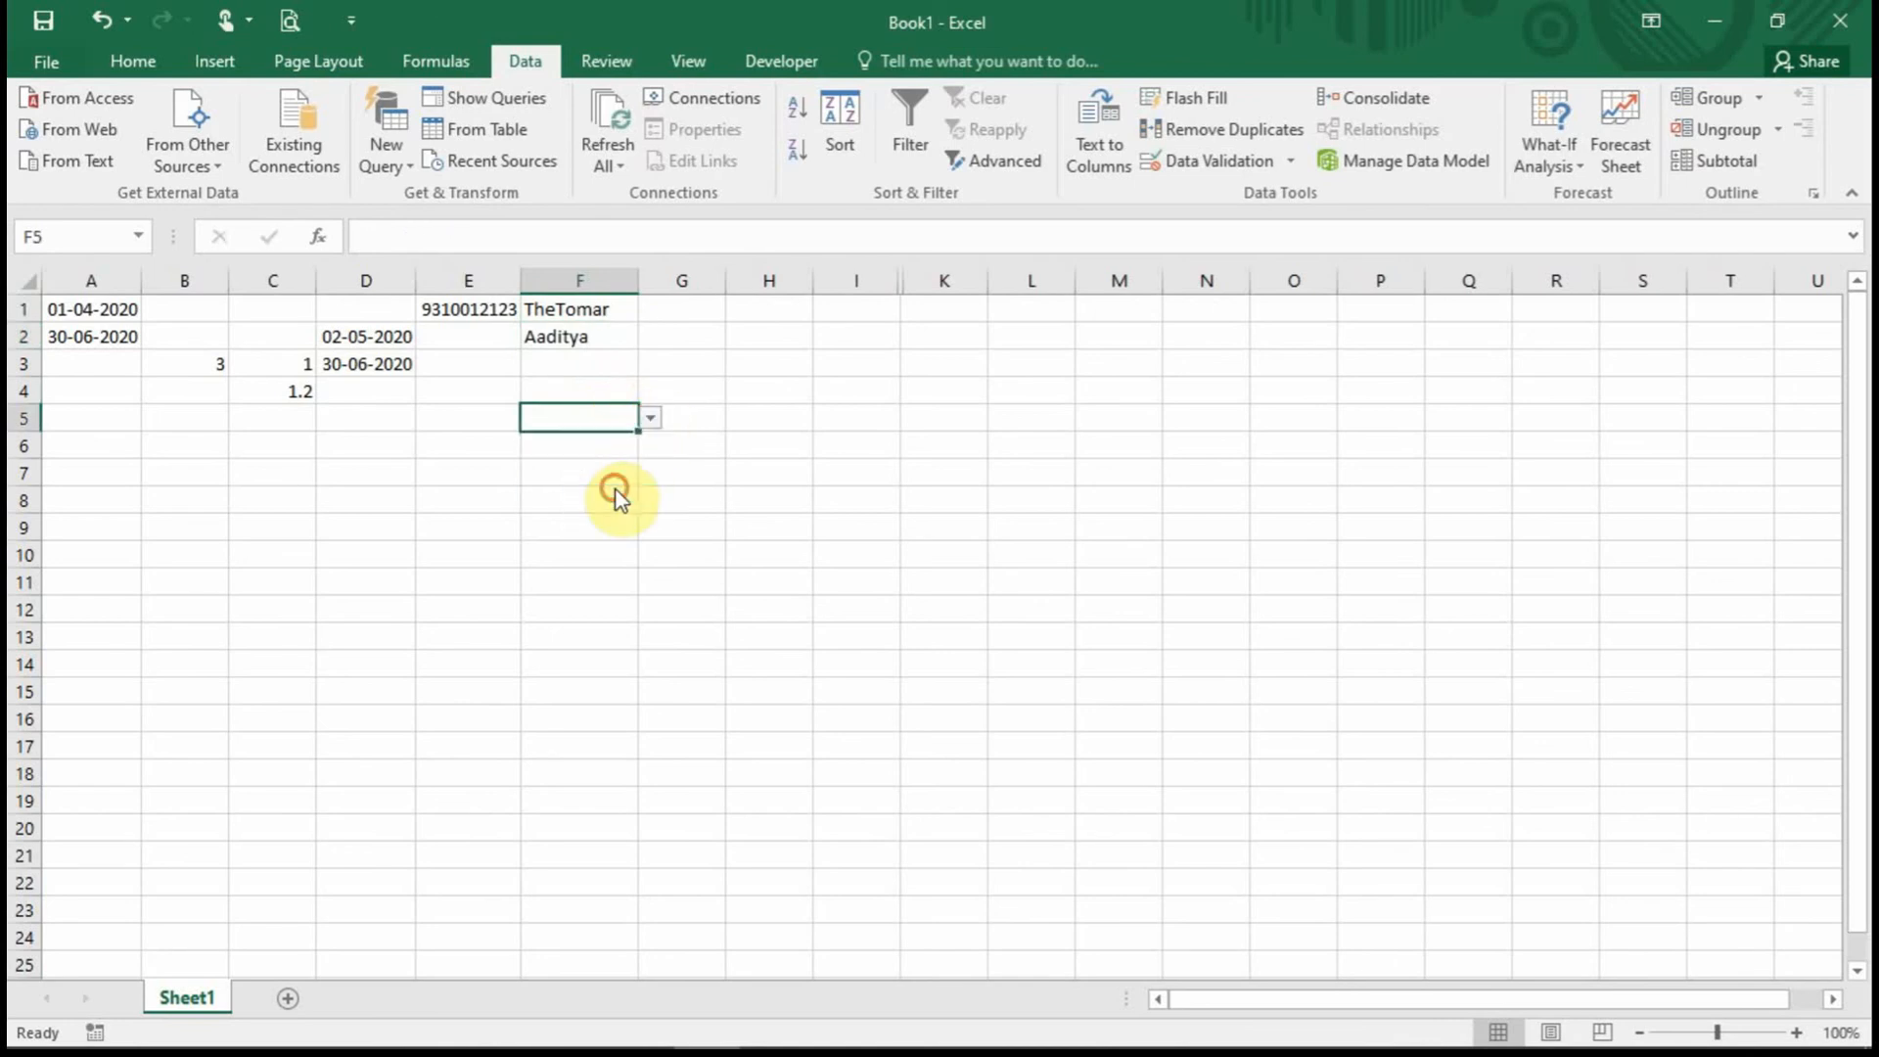
# Pick the last listed name into F9 and the second name into F7.
pyautogui.click(604, 526)
pyautogui.click(650, 528)
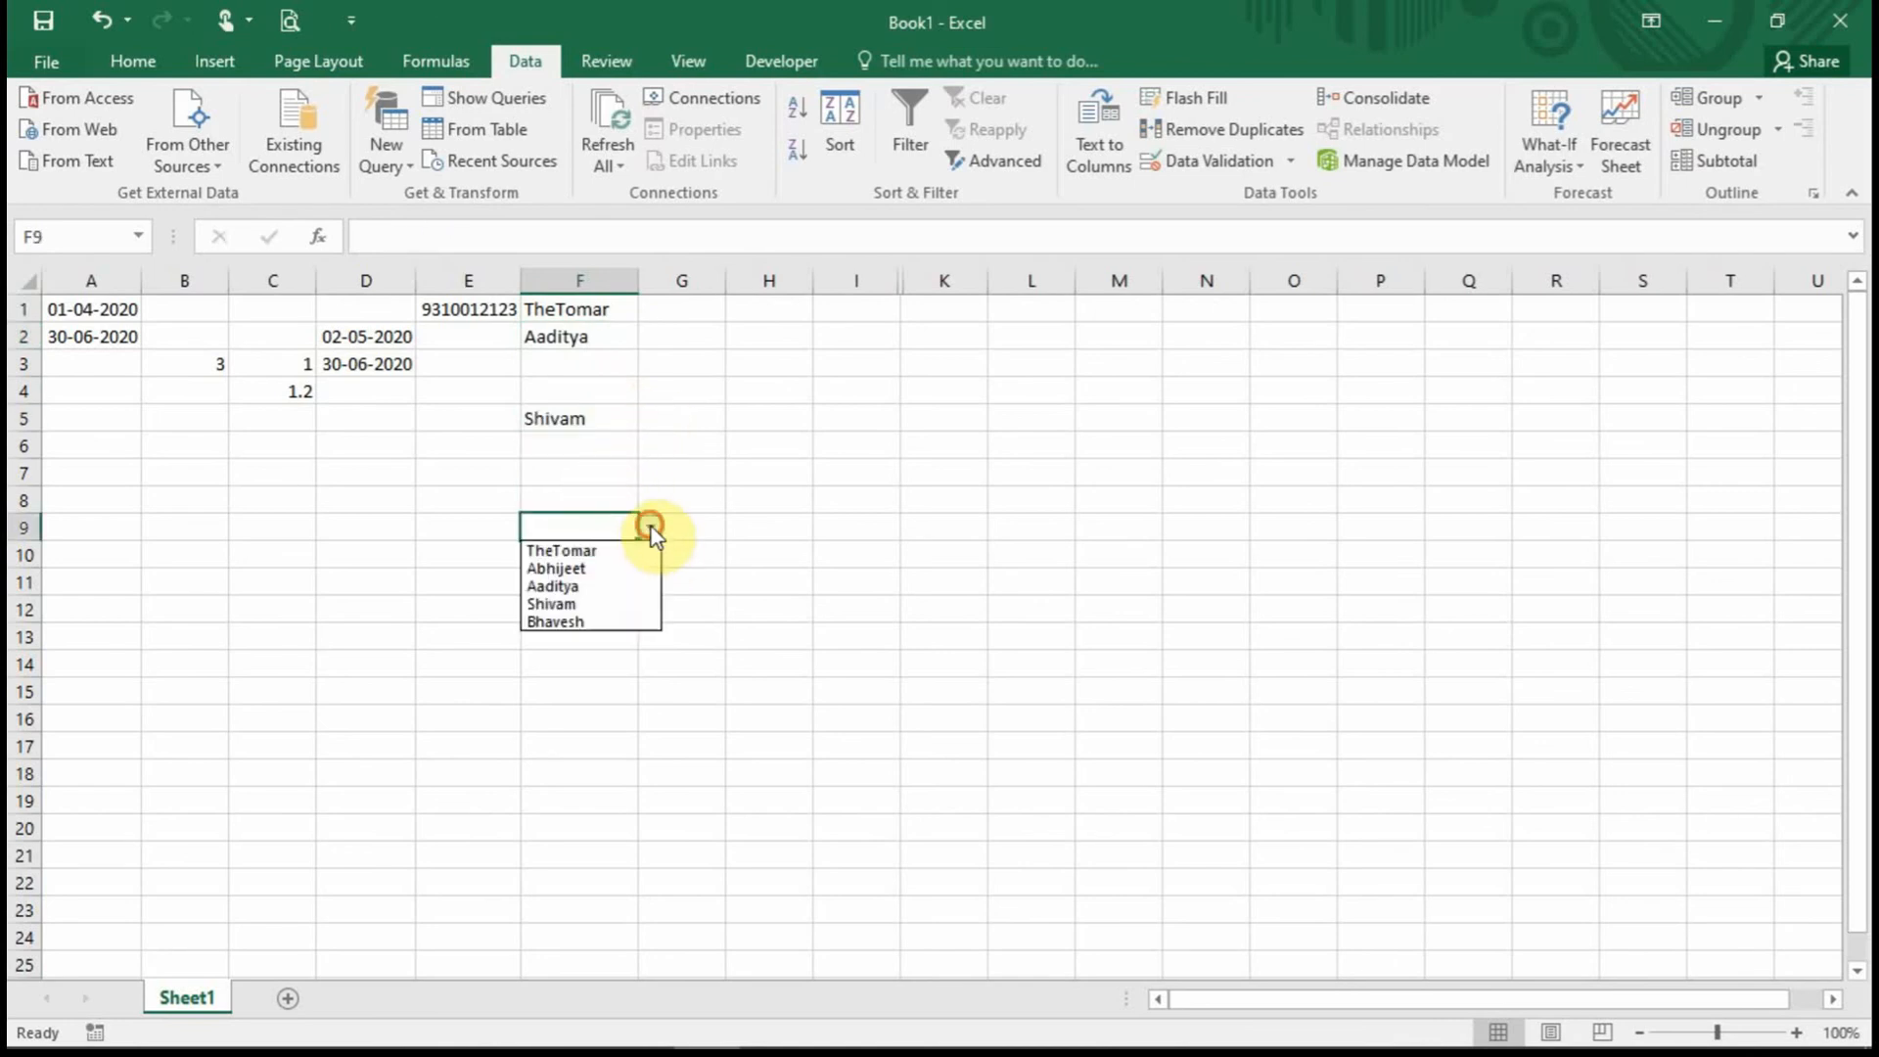
pyautogui.click(593, 620)
pyautogui.click(596, 605)
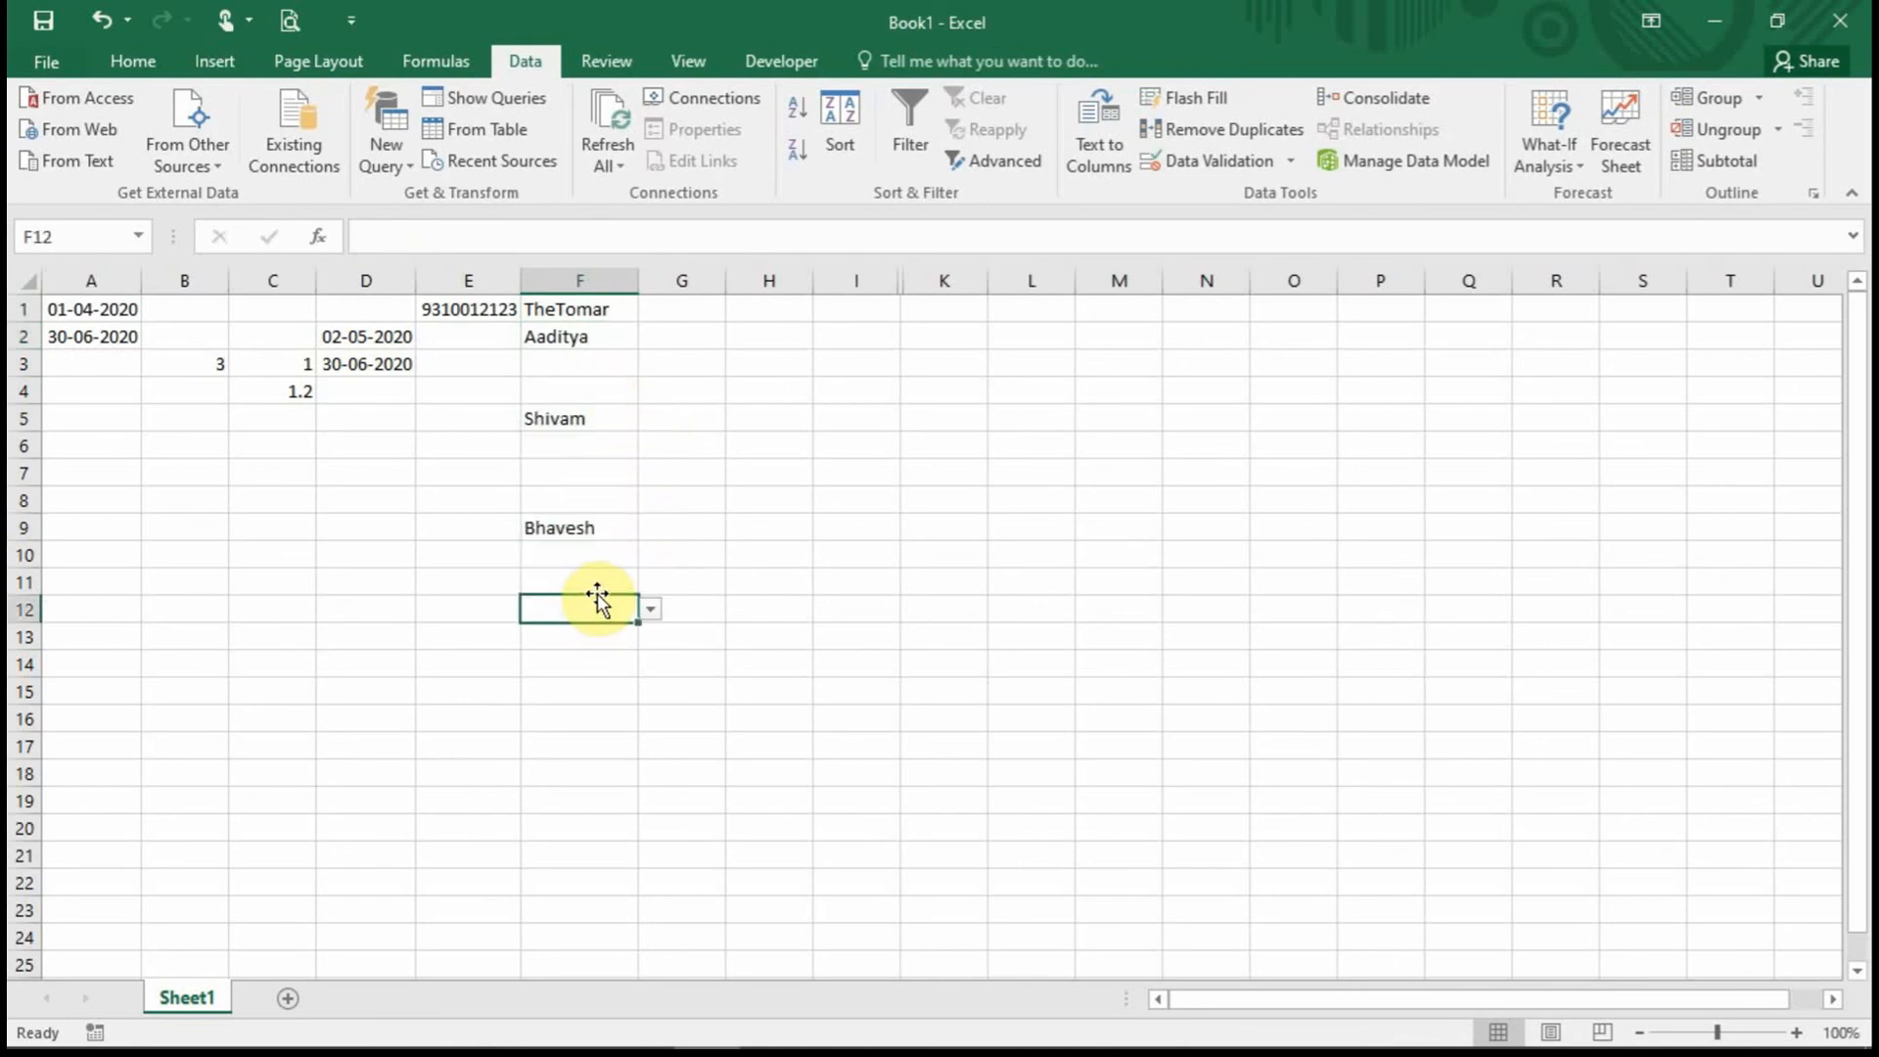
pyautogui.click(603, 474)
pyautogui.click(650, 472)
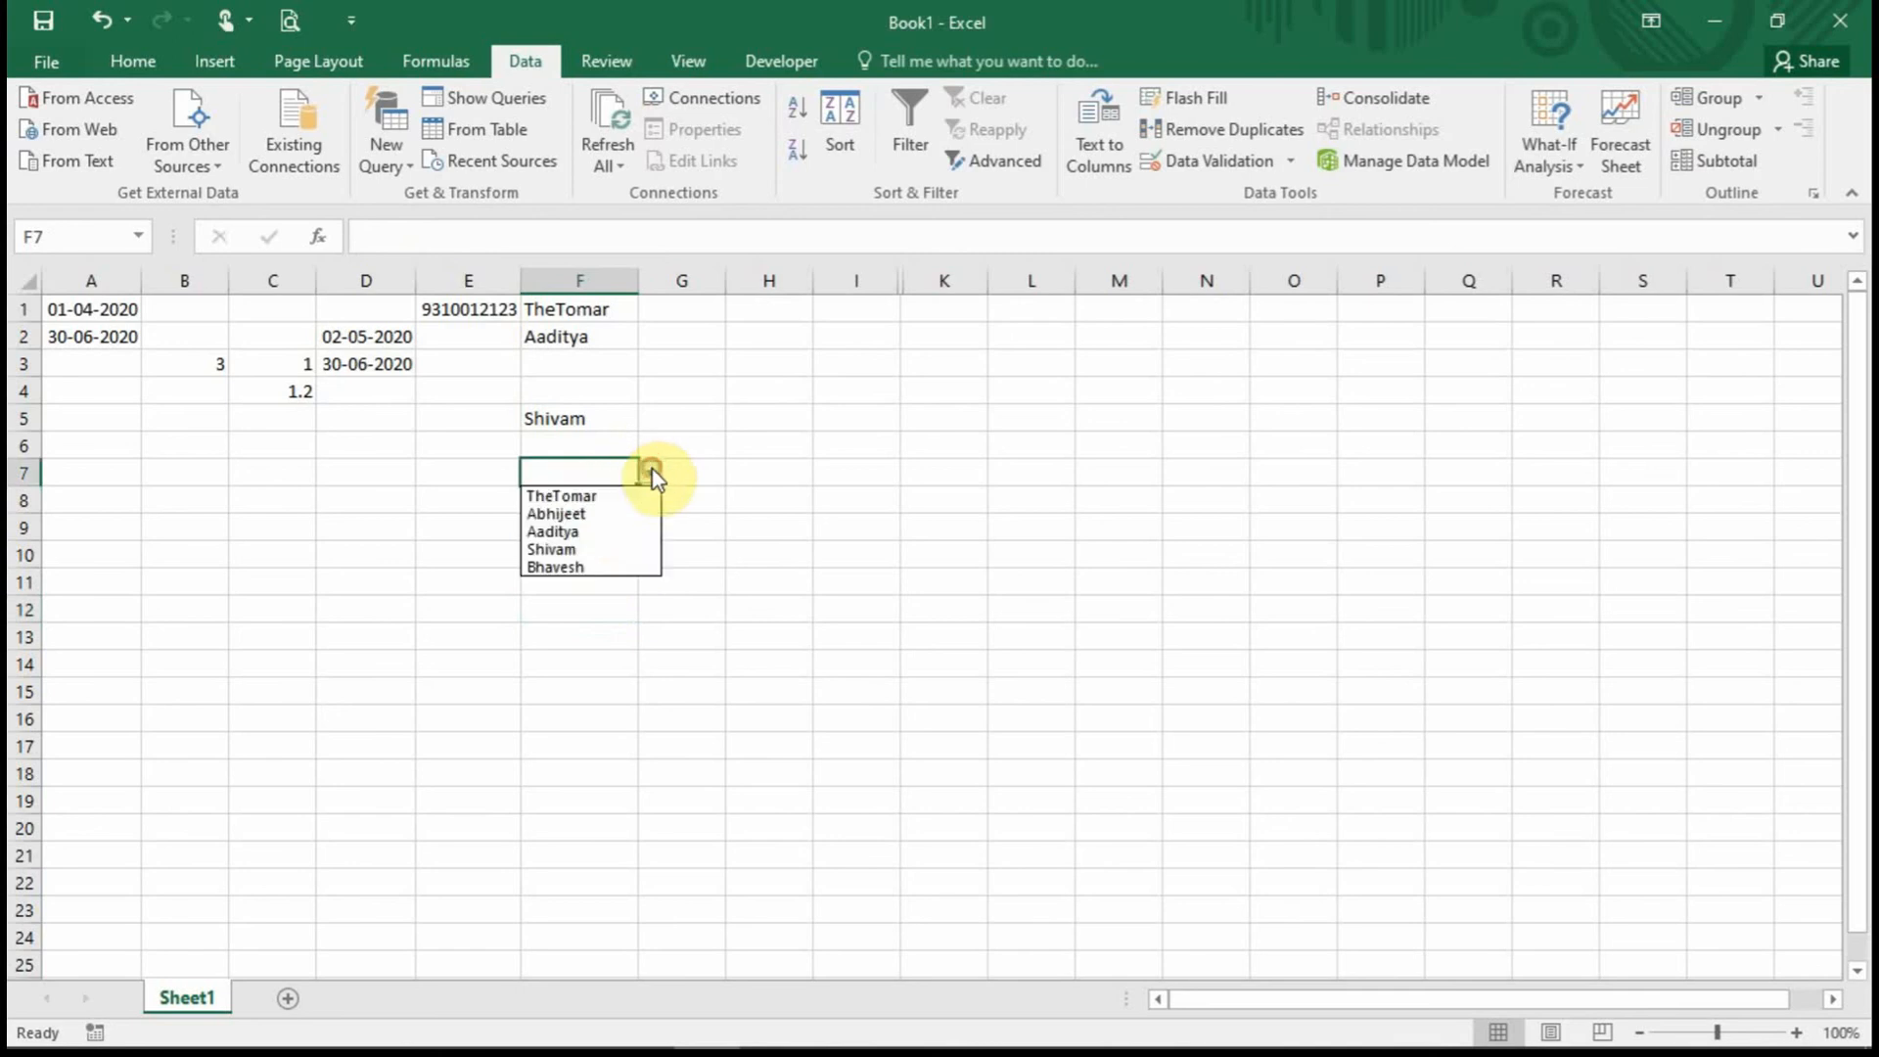
pyautogui.click(614, 515)
# Confirm an off-list name typed into F12 is rejected, and cancel it.
pyautogui.click(589, 601)
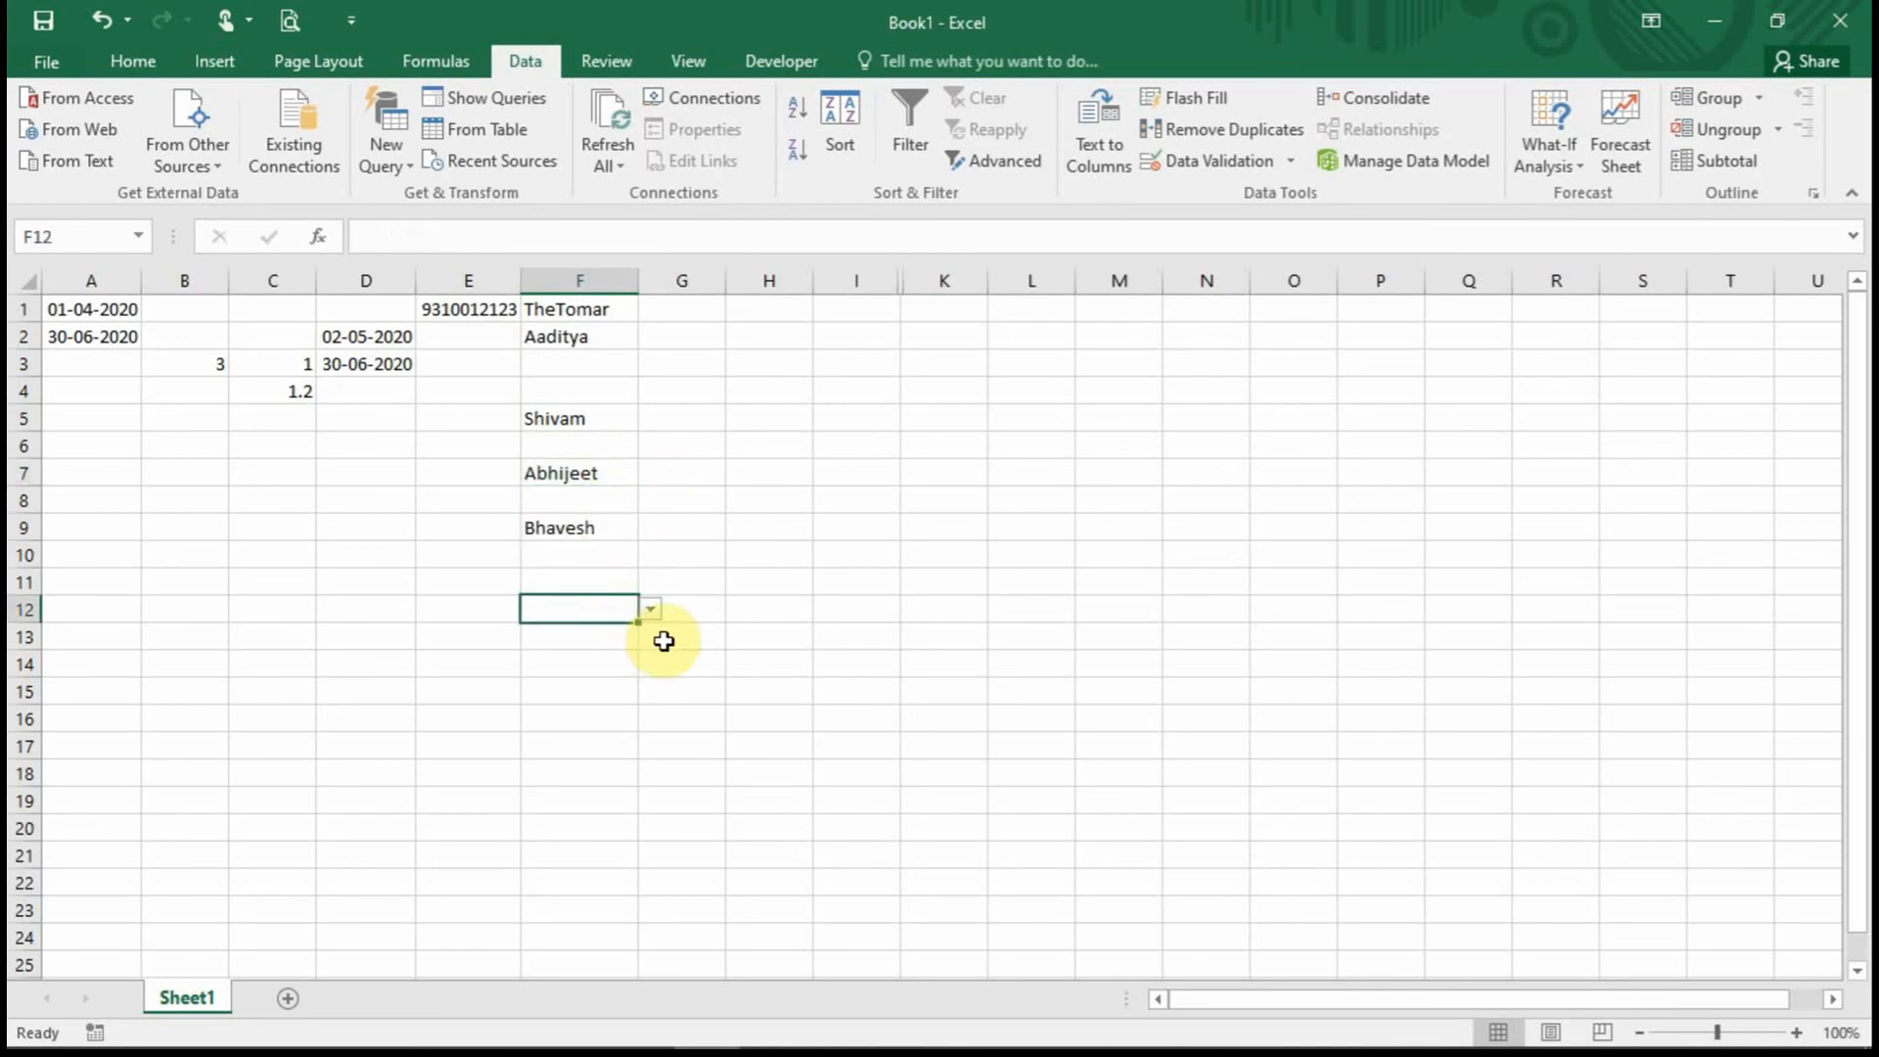
pyautogui.write('Si')
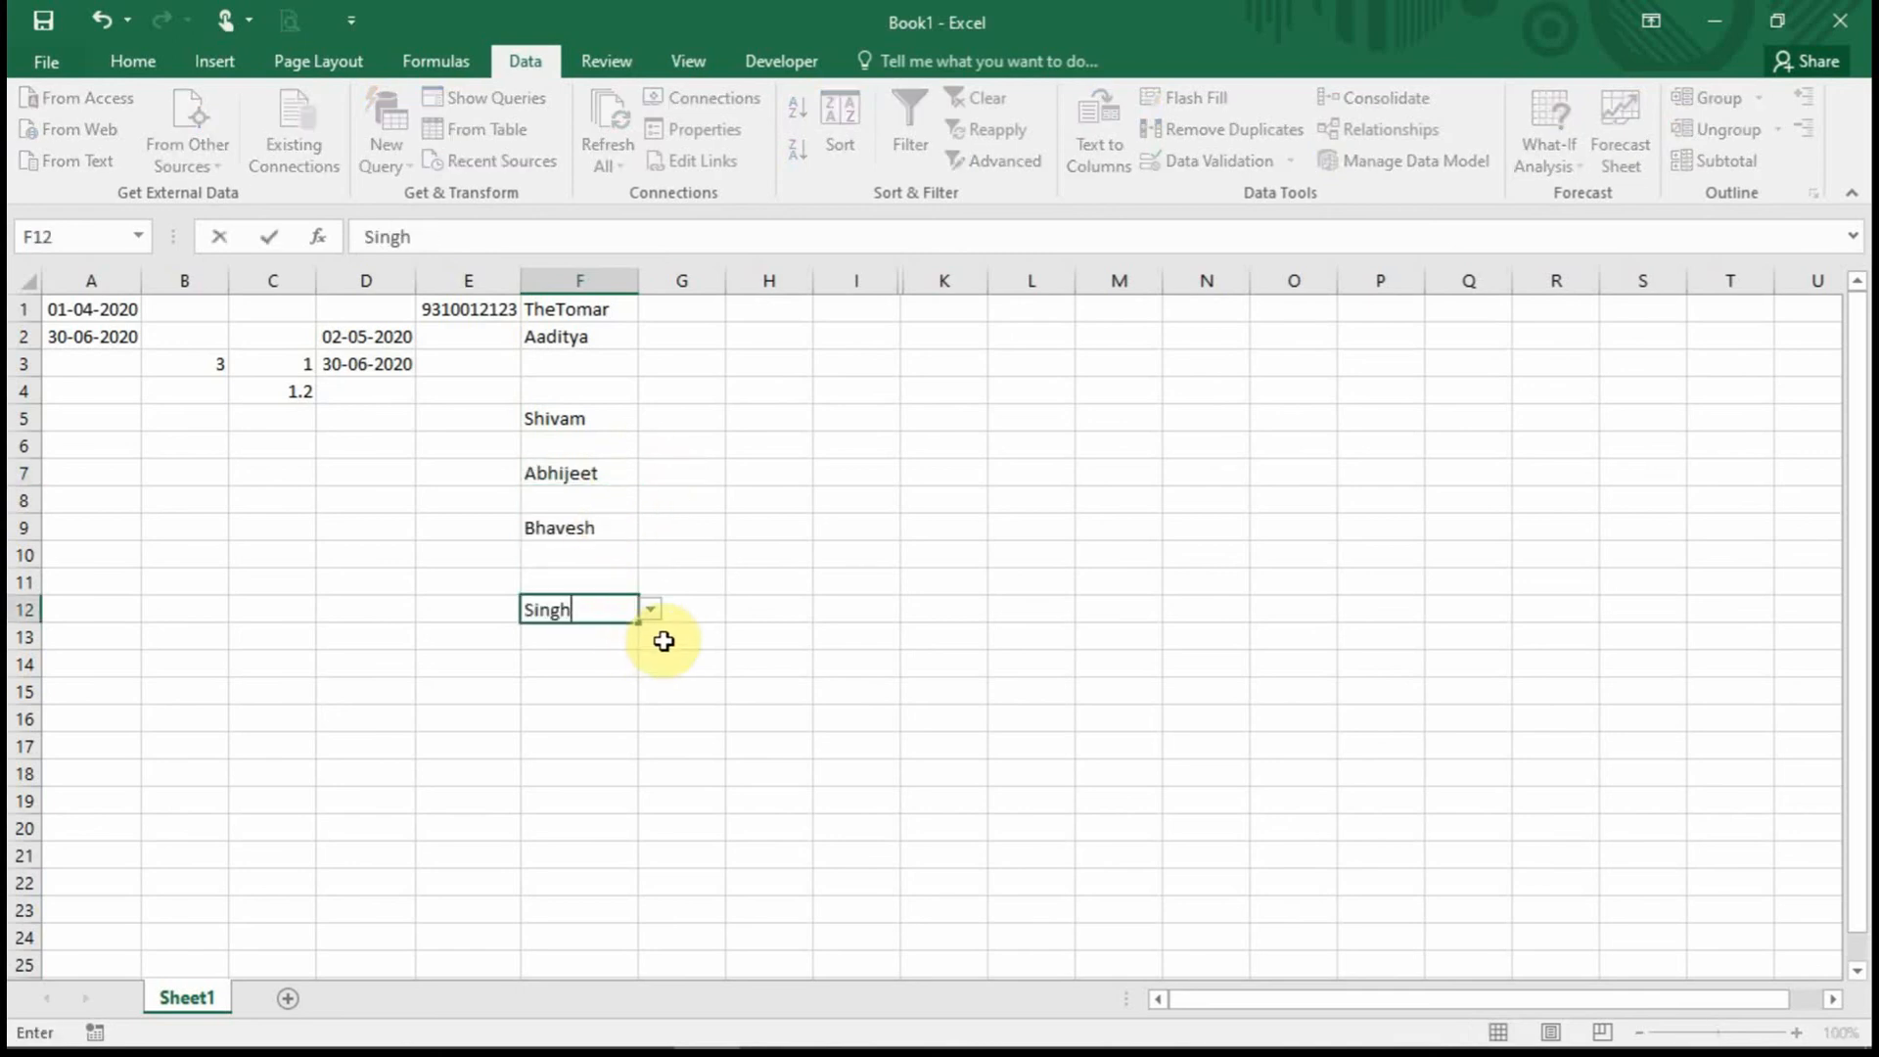
pyautogui.write('ngh')
pyautogui.press('Return')
pyautogui.click(952, 617)
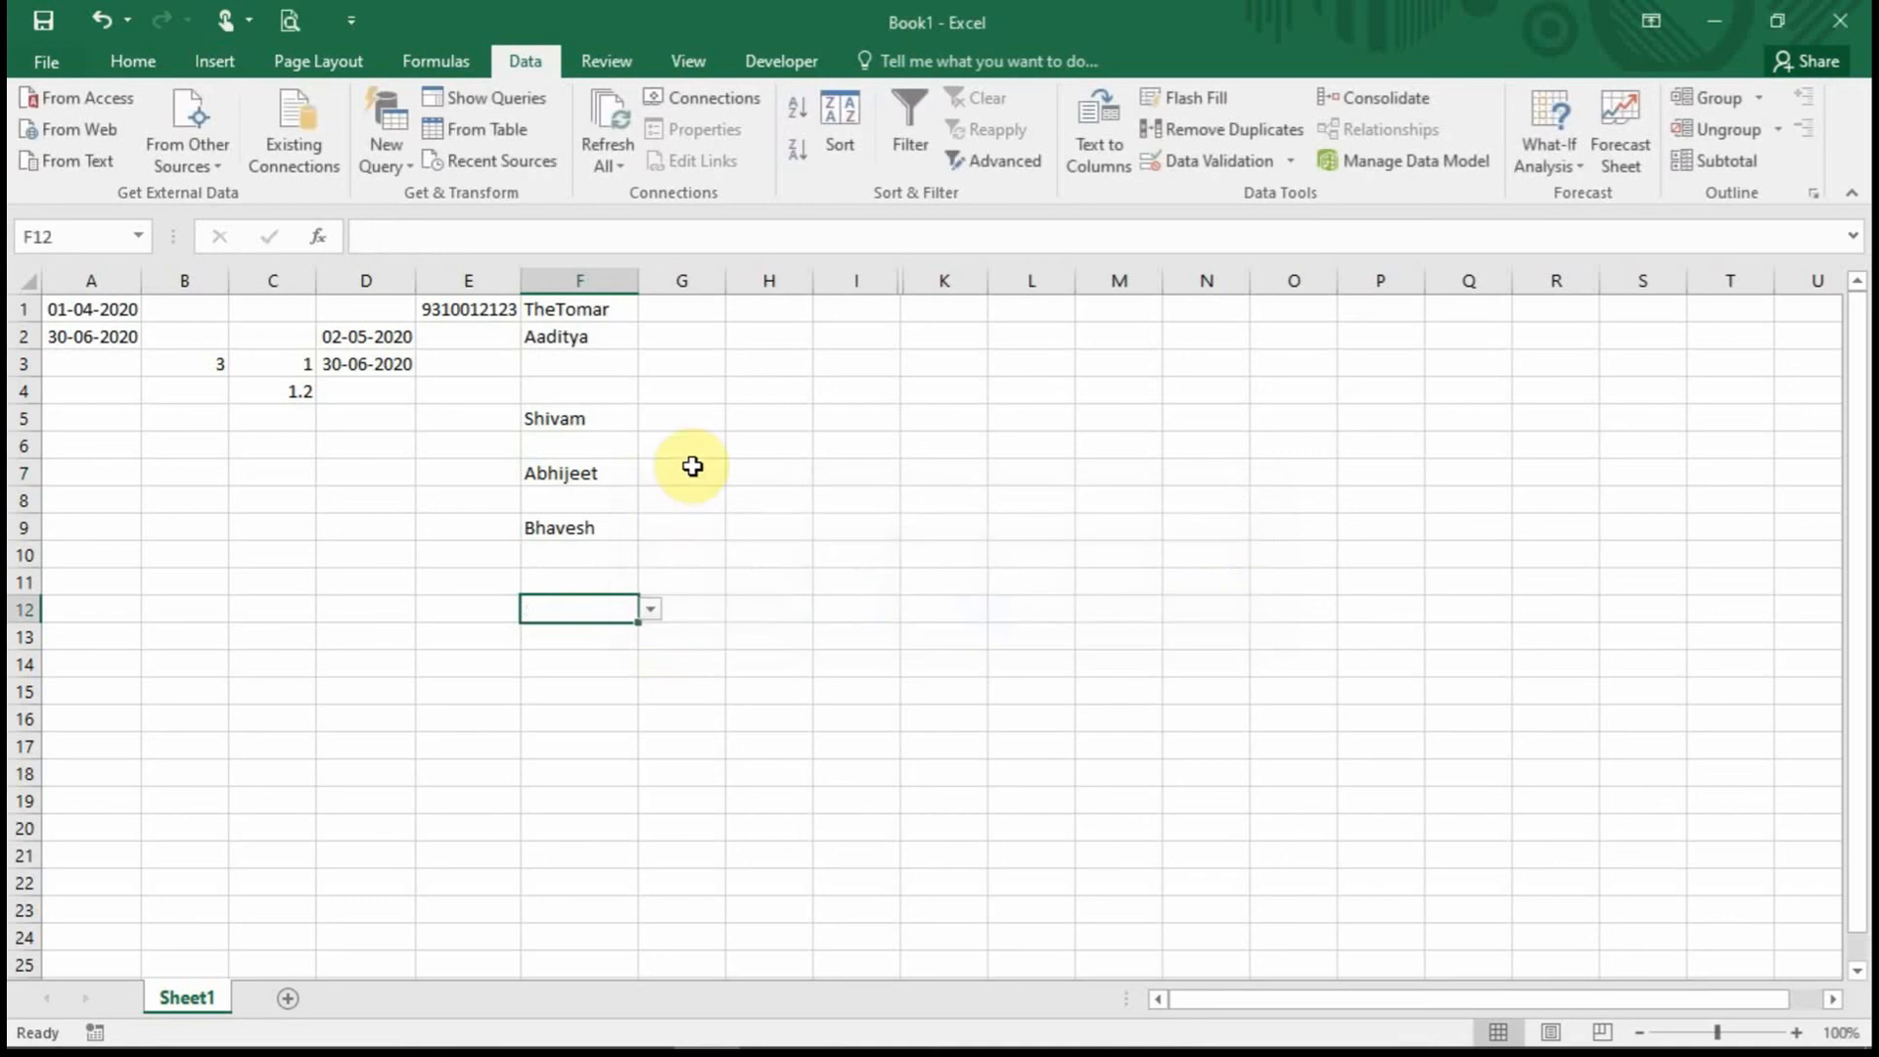
pyautogui.moveTo(857, 281); pyautogui.dragTo(945, 281)
pyautogui.rightClick(912, 395)
# Unhide column J and select all of column F.
pyautogui.click(978, 783)
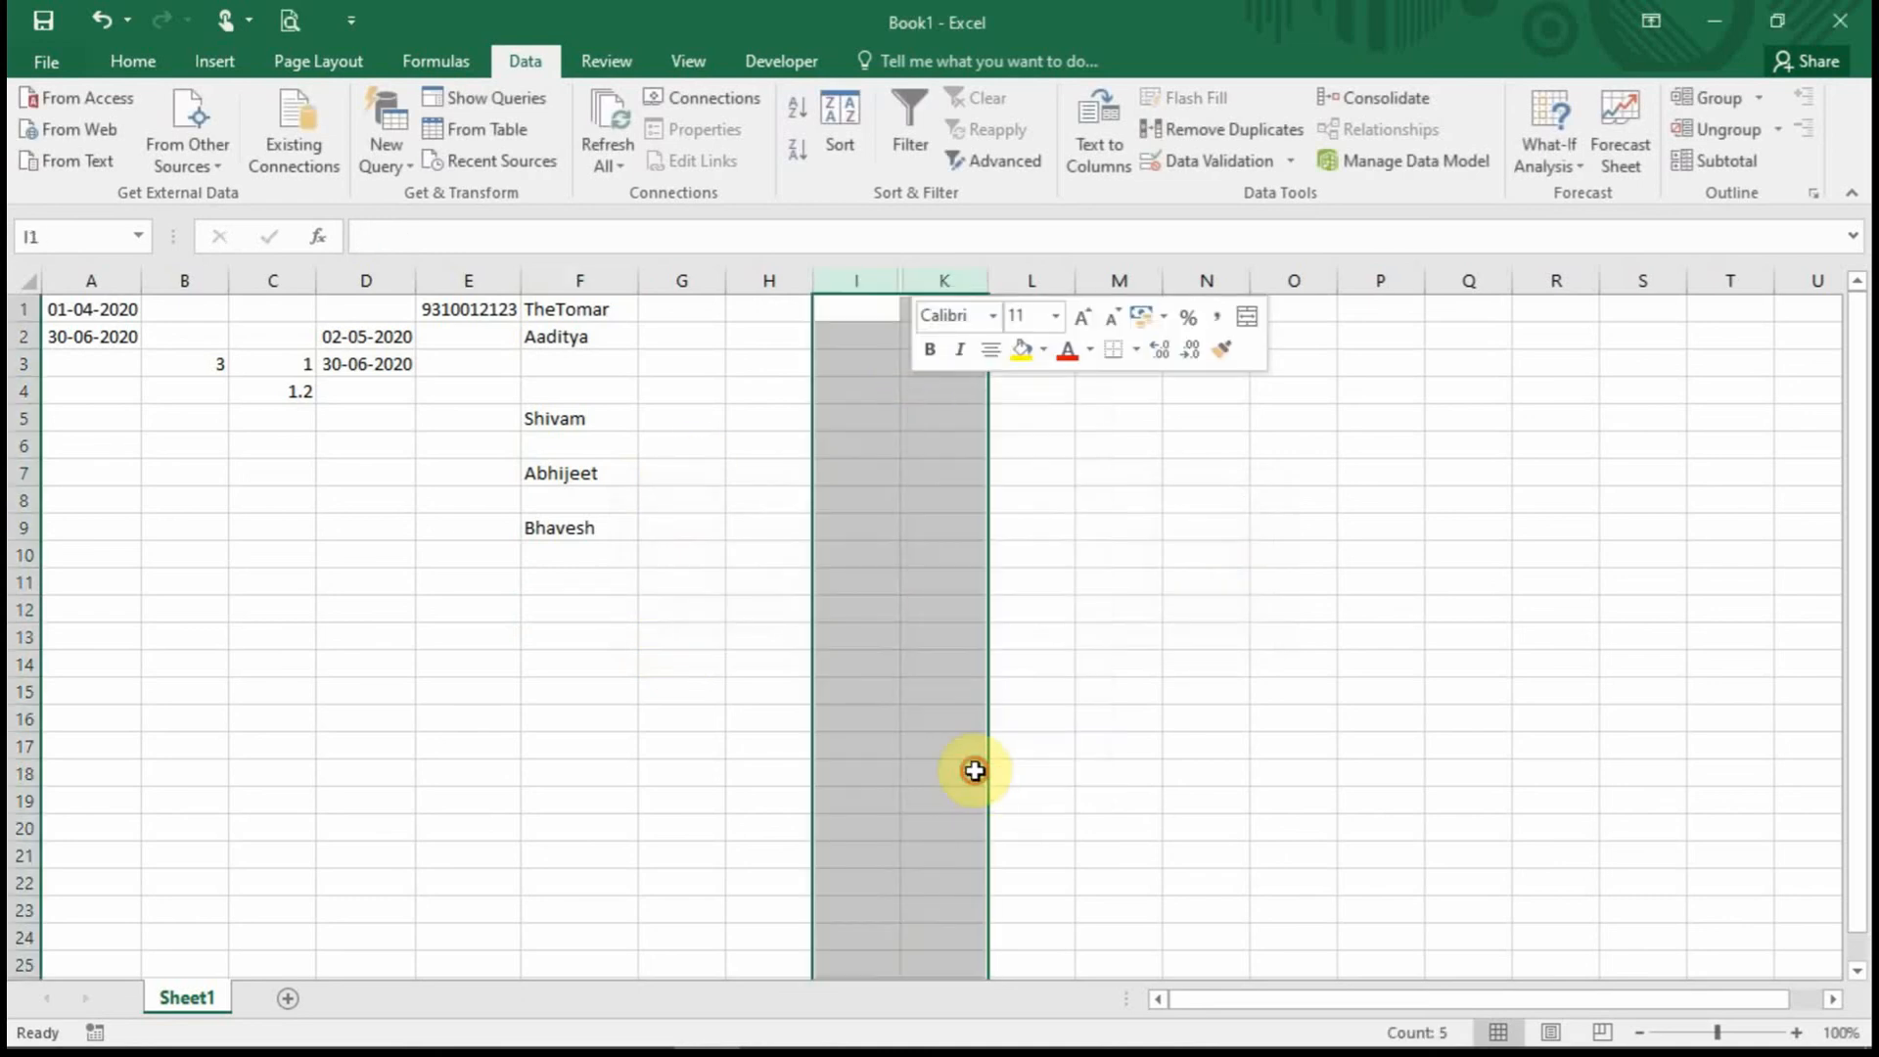
pyautogui.click(954, 363)
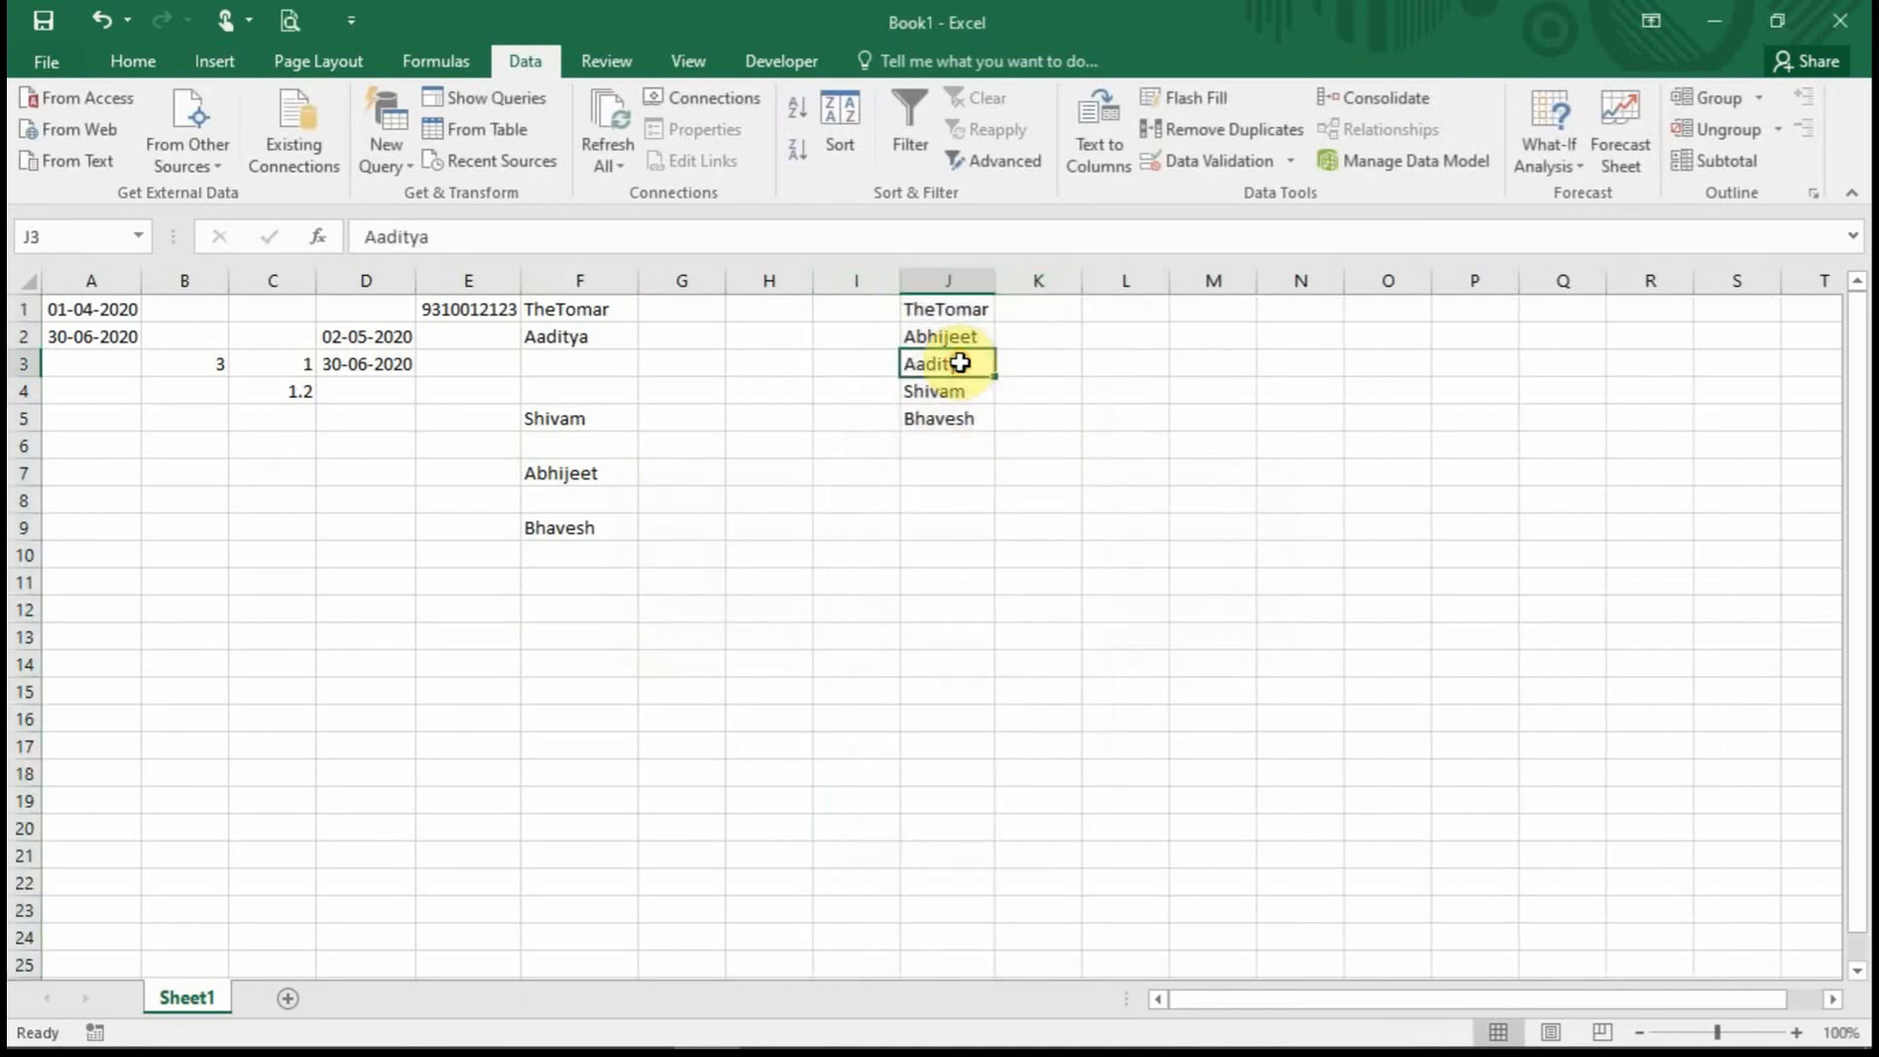
pyautogui.click(570, 335)
pyautogui.click(587, 278)
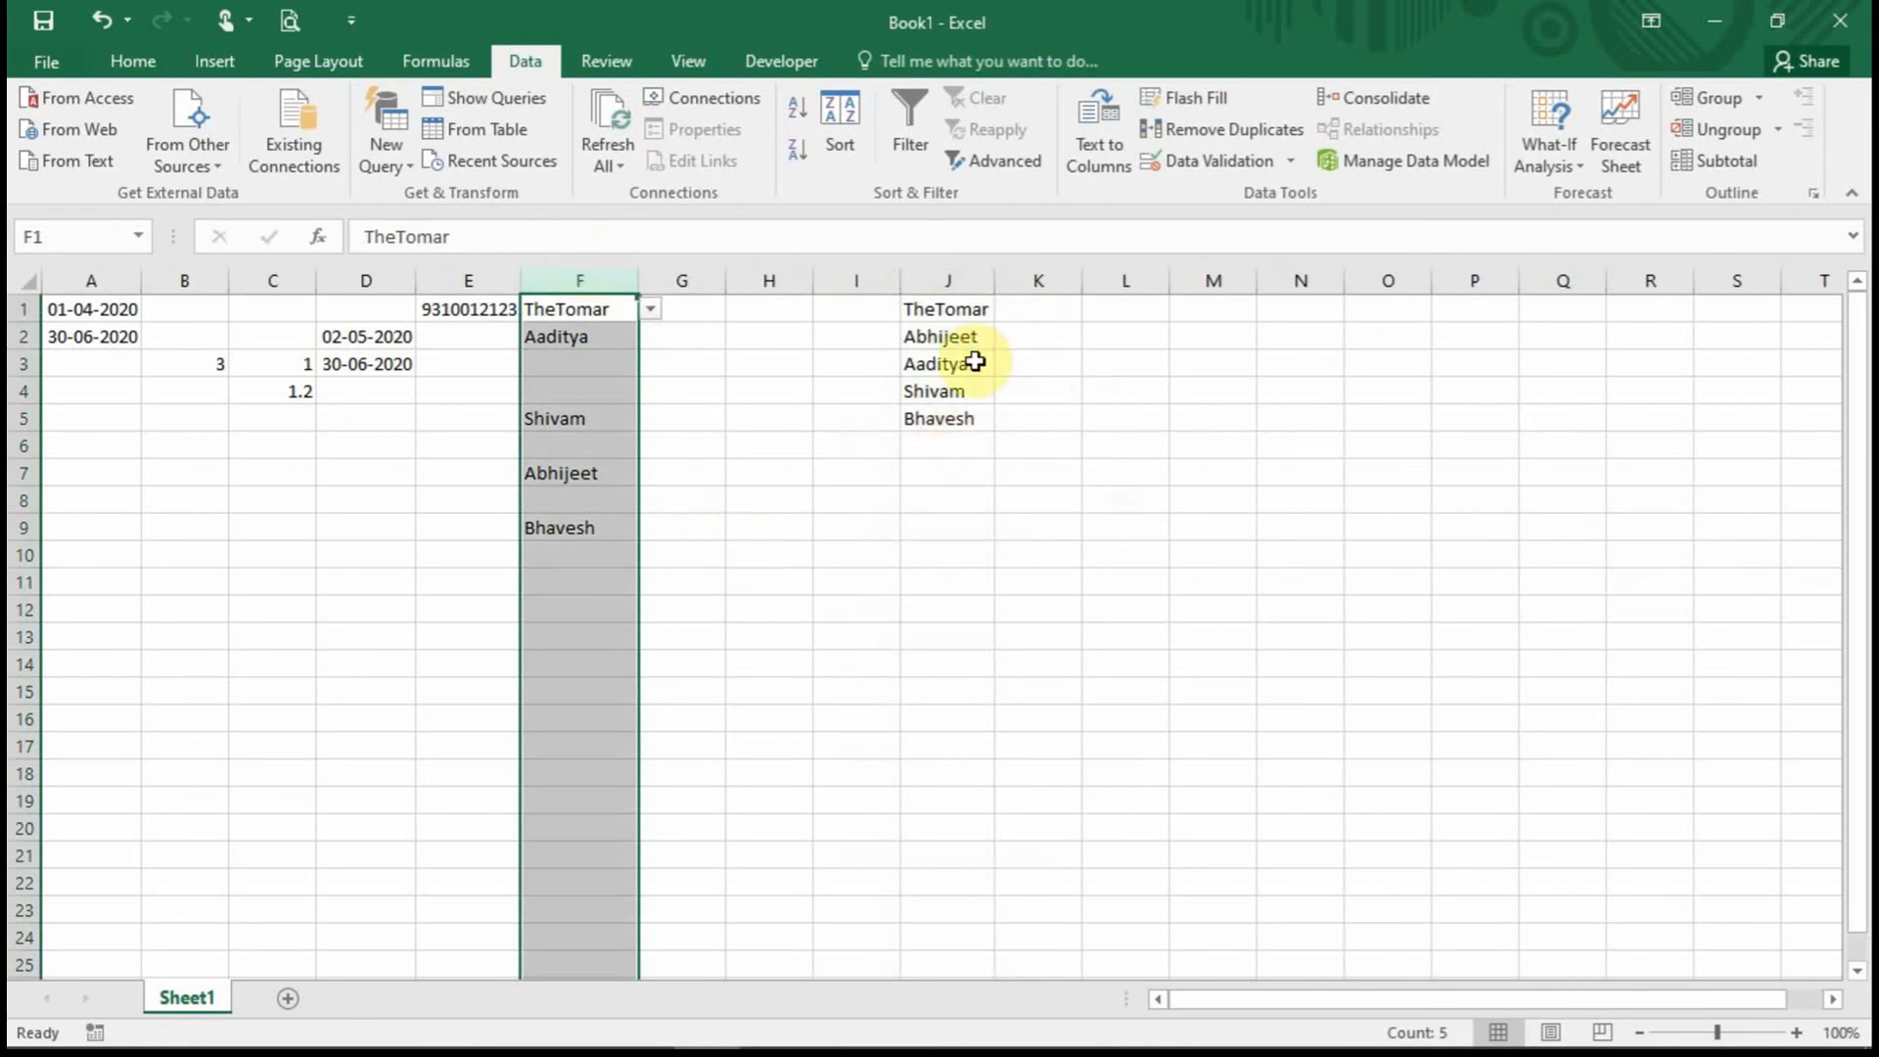
# Change column F's list validation source to $J$1:$J$10.
pyautogui.click(1213, 166)
pyautogui.moveTo(392, 556); pyautogui.dragTo(337, 277)
pyautogui.click(221, 528)
pyautogui.moveTo(272, 522); pyautogui.dragTo(81, 487)
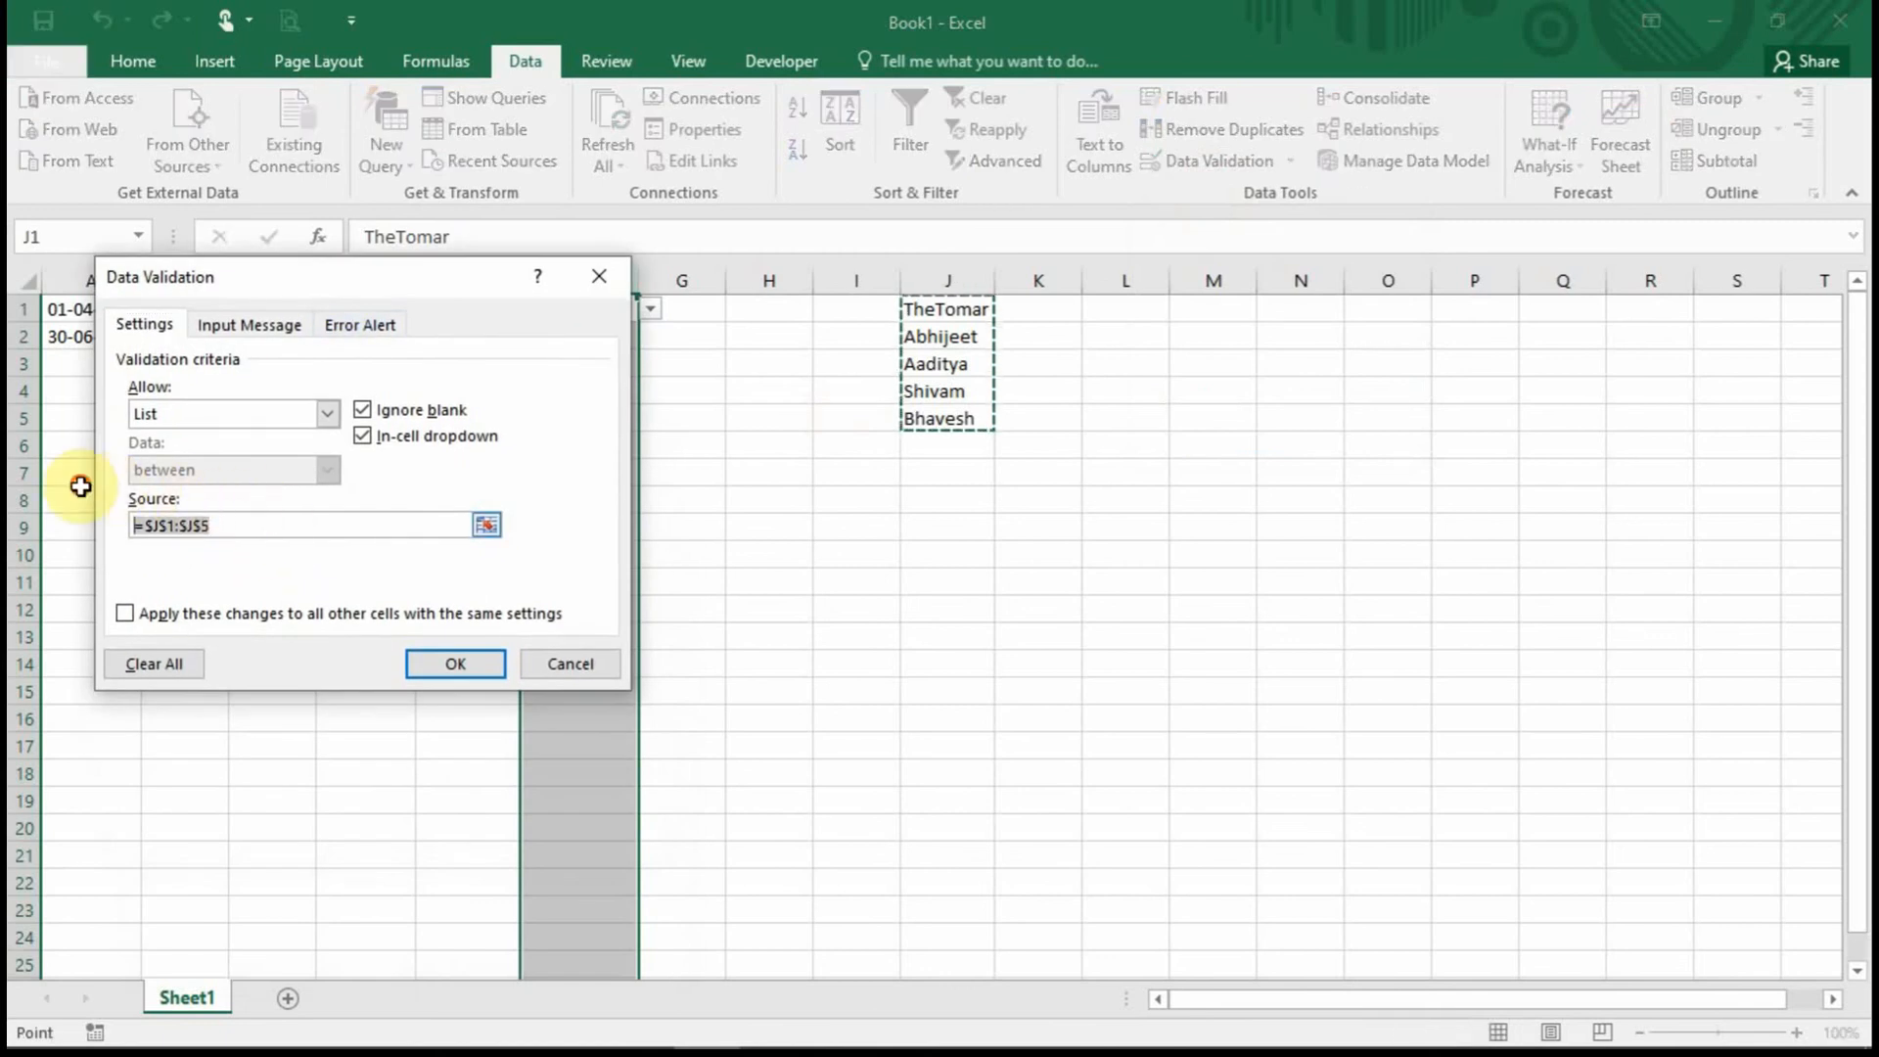
pyautogui.moveTo(950, 309); pyautogui.dragTo(956, 554)
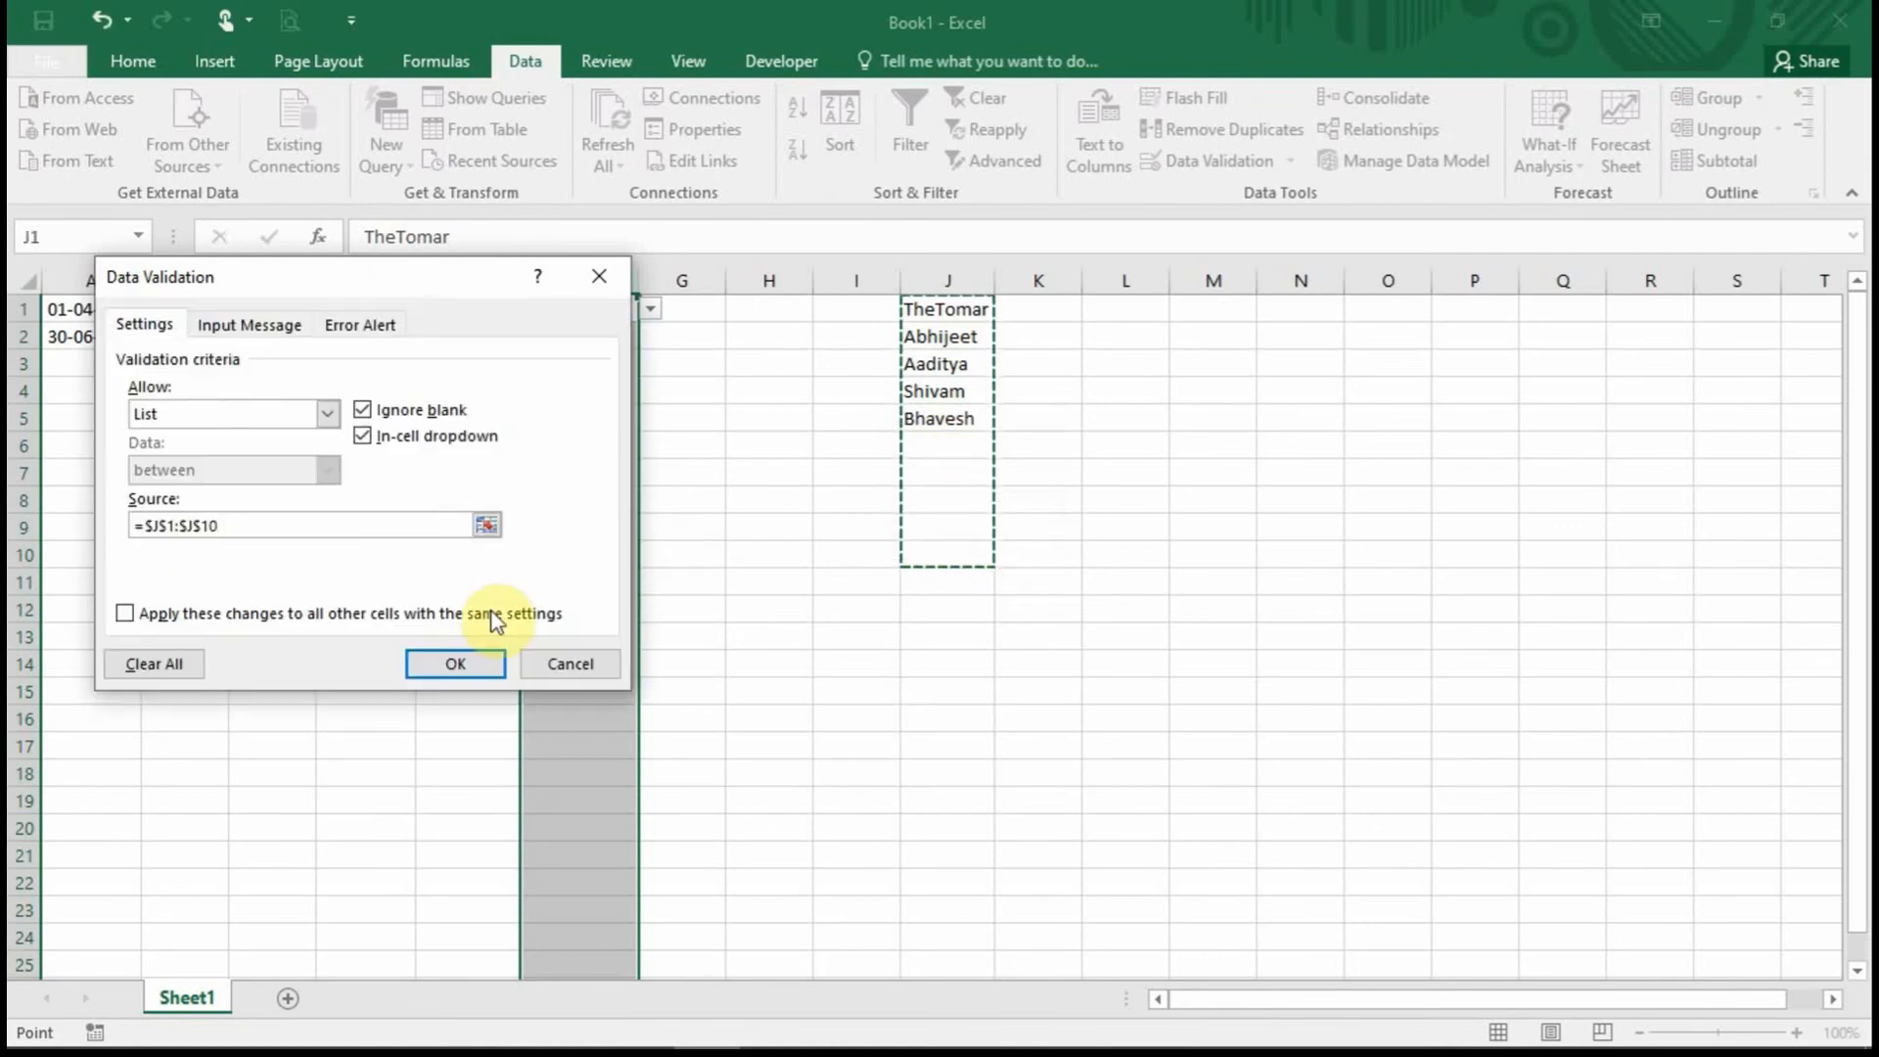
pyautogui.click(451, 669)
pyautogui.click(634, 386)
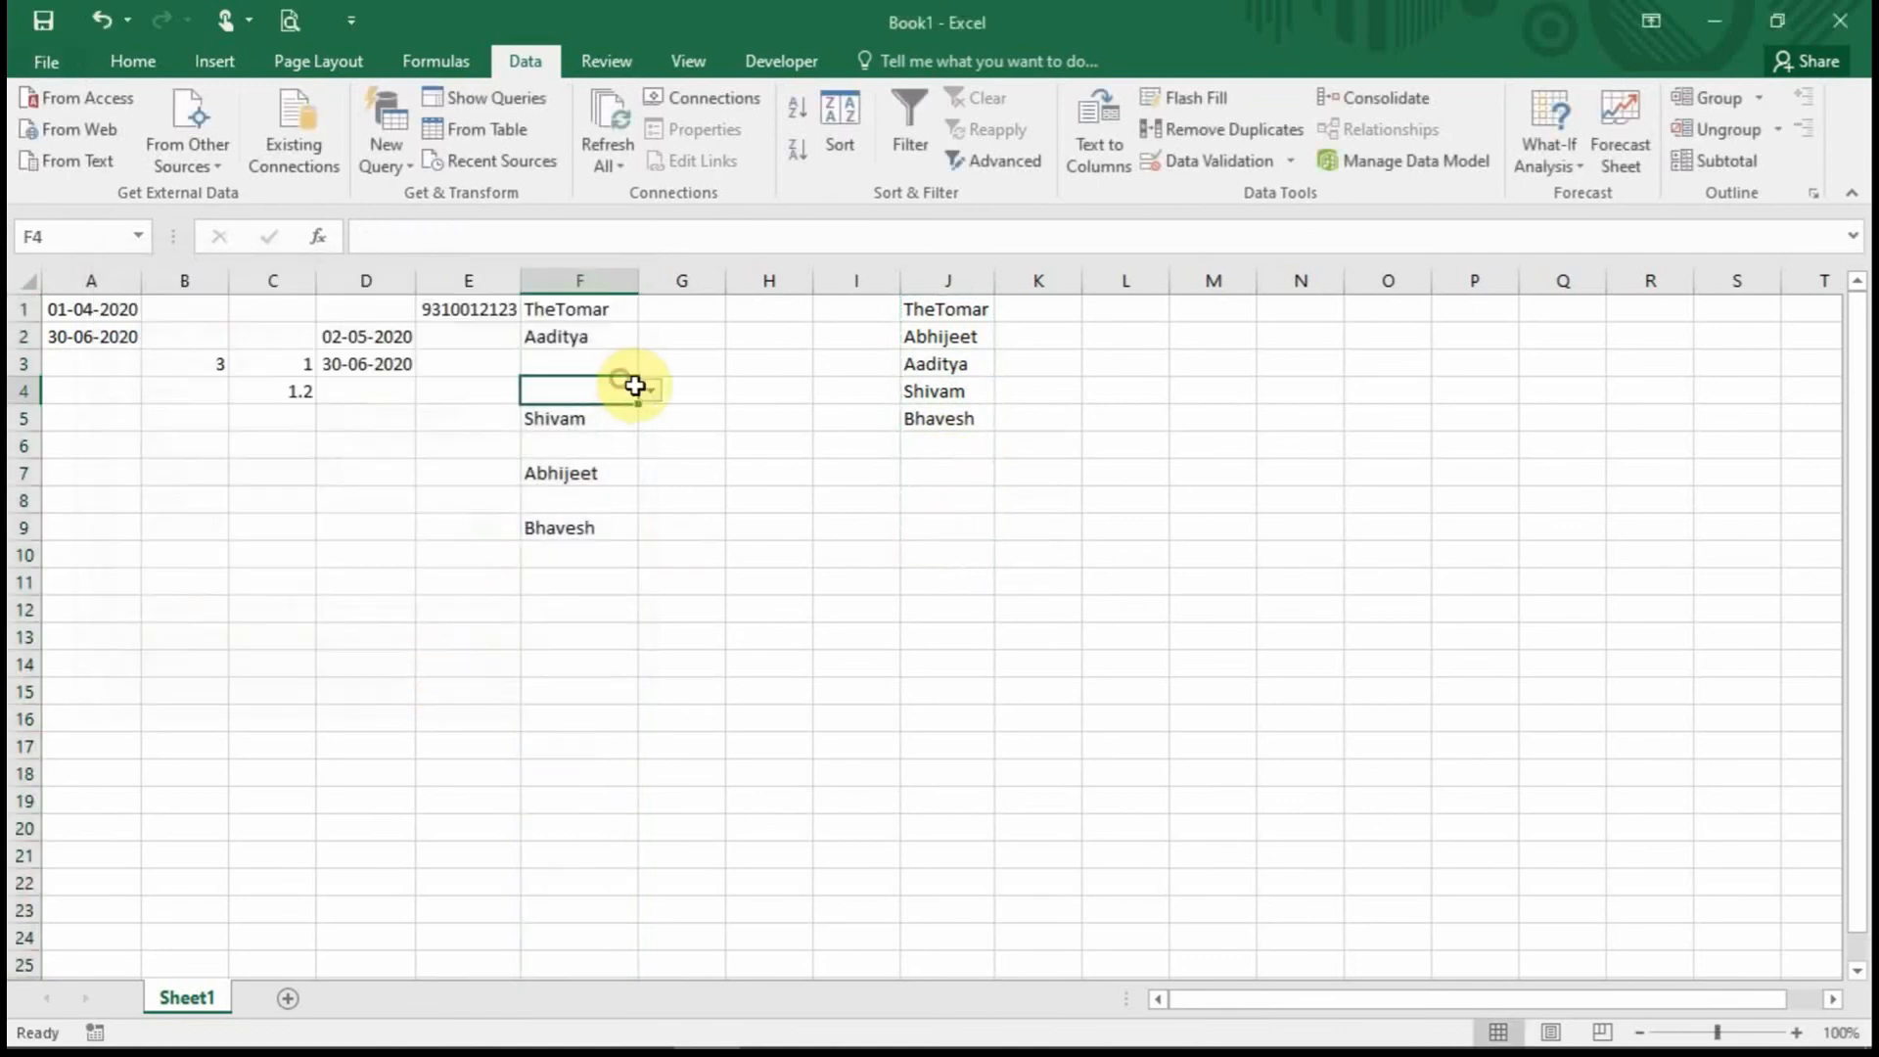
# Scroll through F4's dropdown to see blank entries after the names, then close it.
pyautogui.click(649, 390)
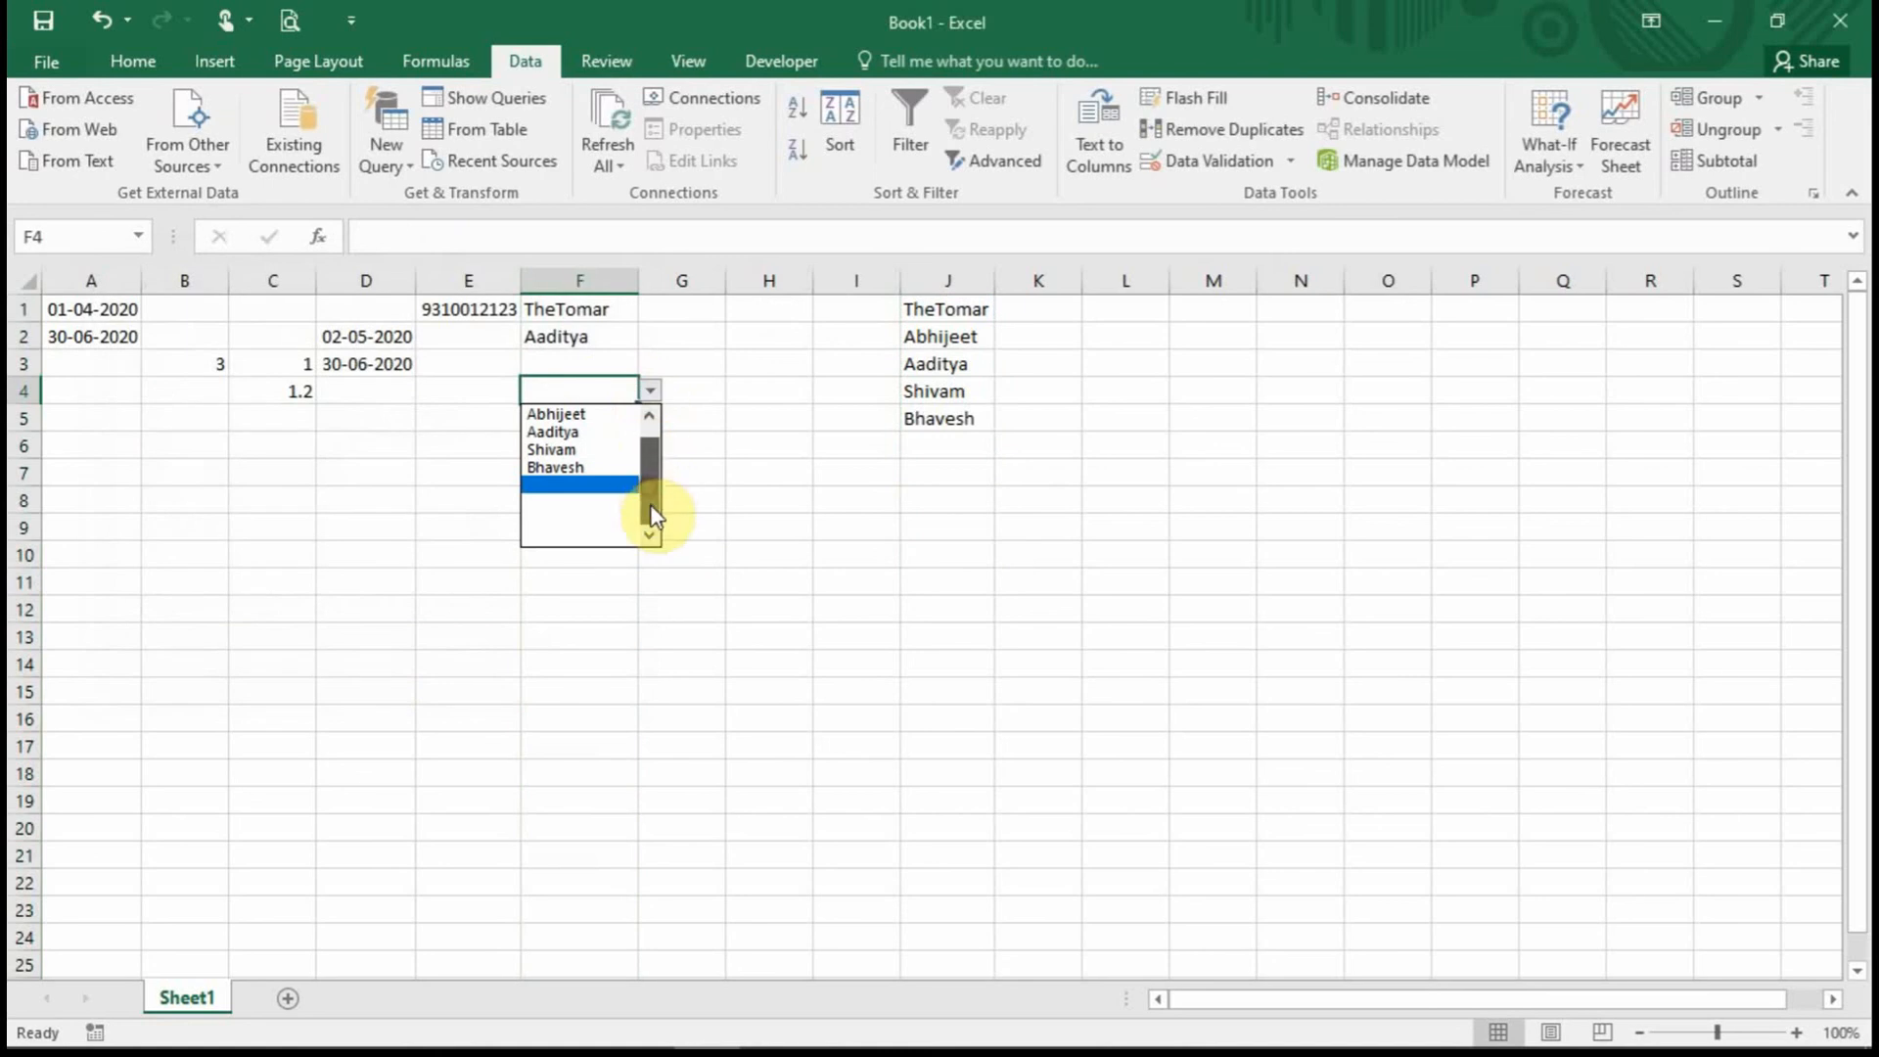
pyautogui.scroll(1, 666, 460)
pyautogui.click(649, 535)
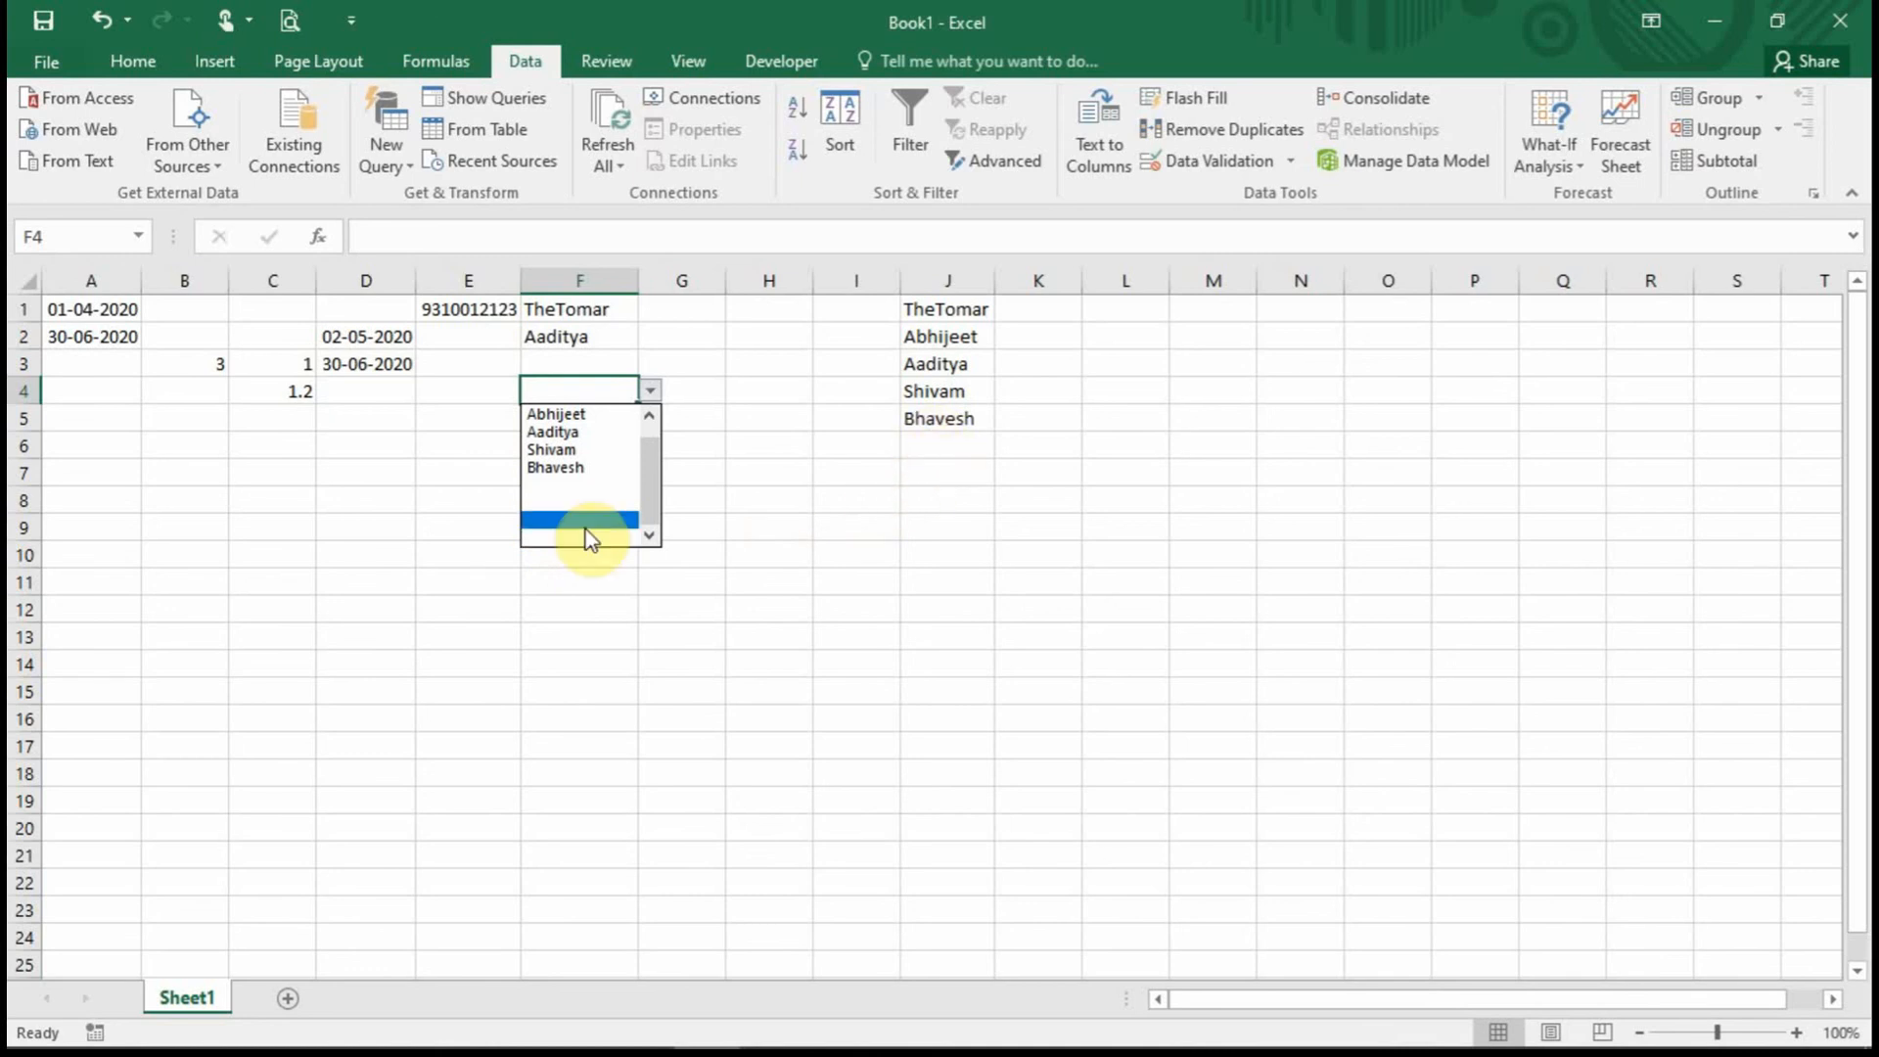
pyautogui.click(868, 507)
# Add four more names to the list in J6:J9.
pyautogui.click(923, 530)
pyautogui.click(24, 555)
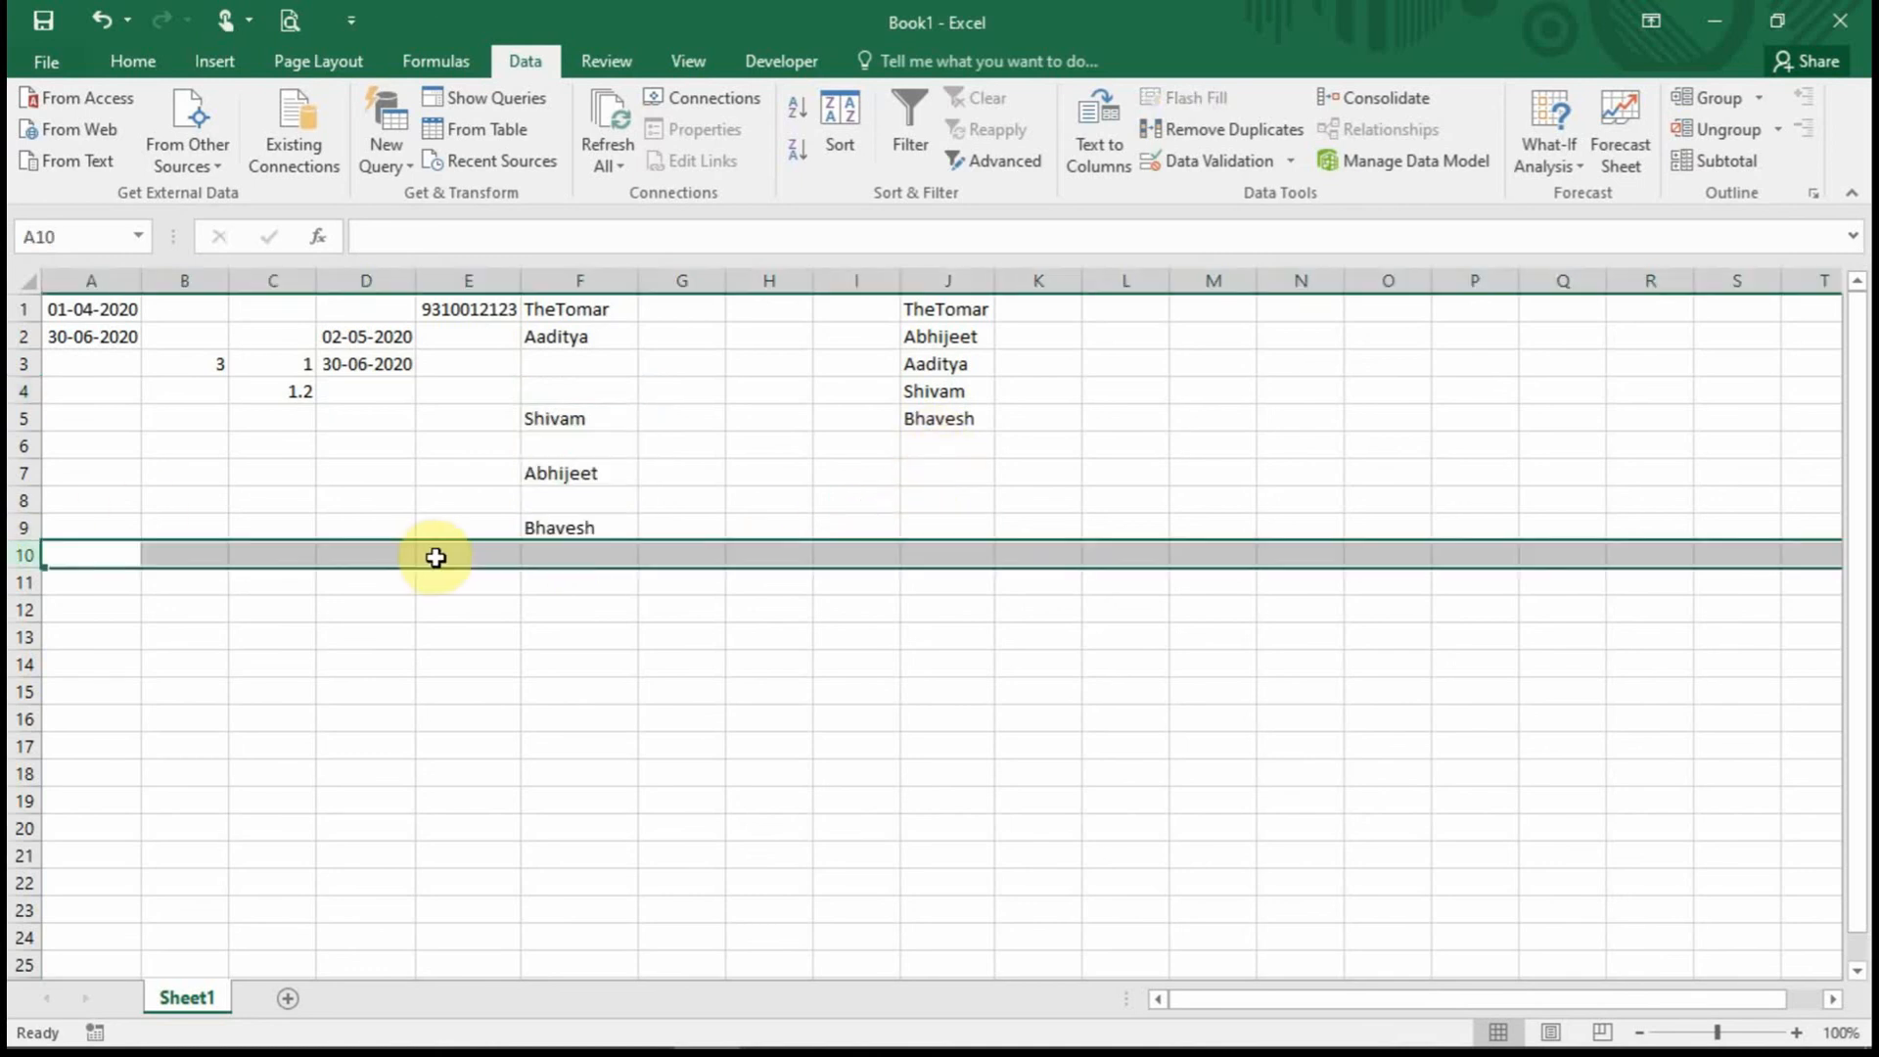
pyautogui.moveTo(951, 554); pyautogui.dragTo(956, 303)
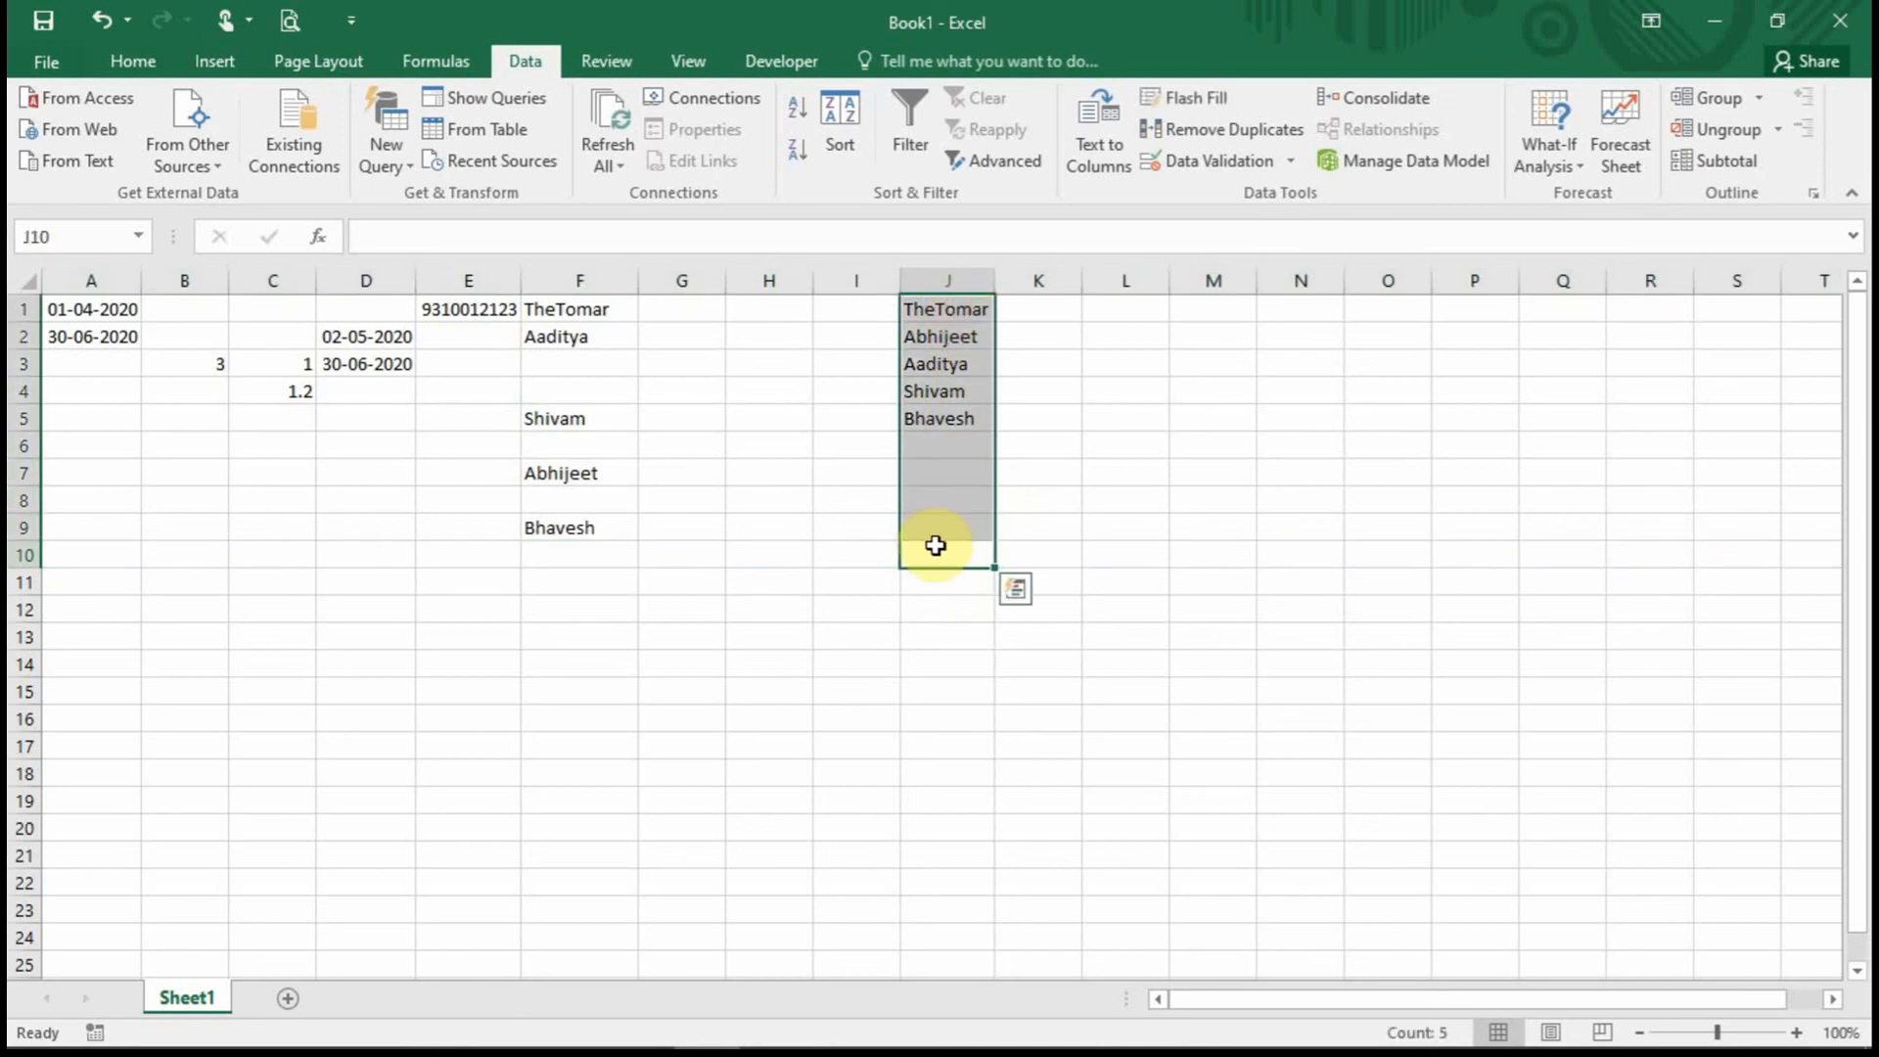
pyautogui.click(944, 443)
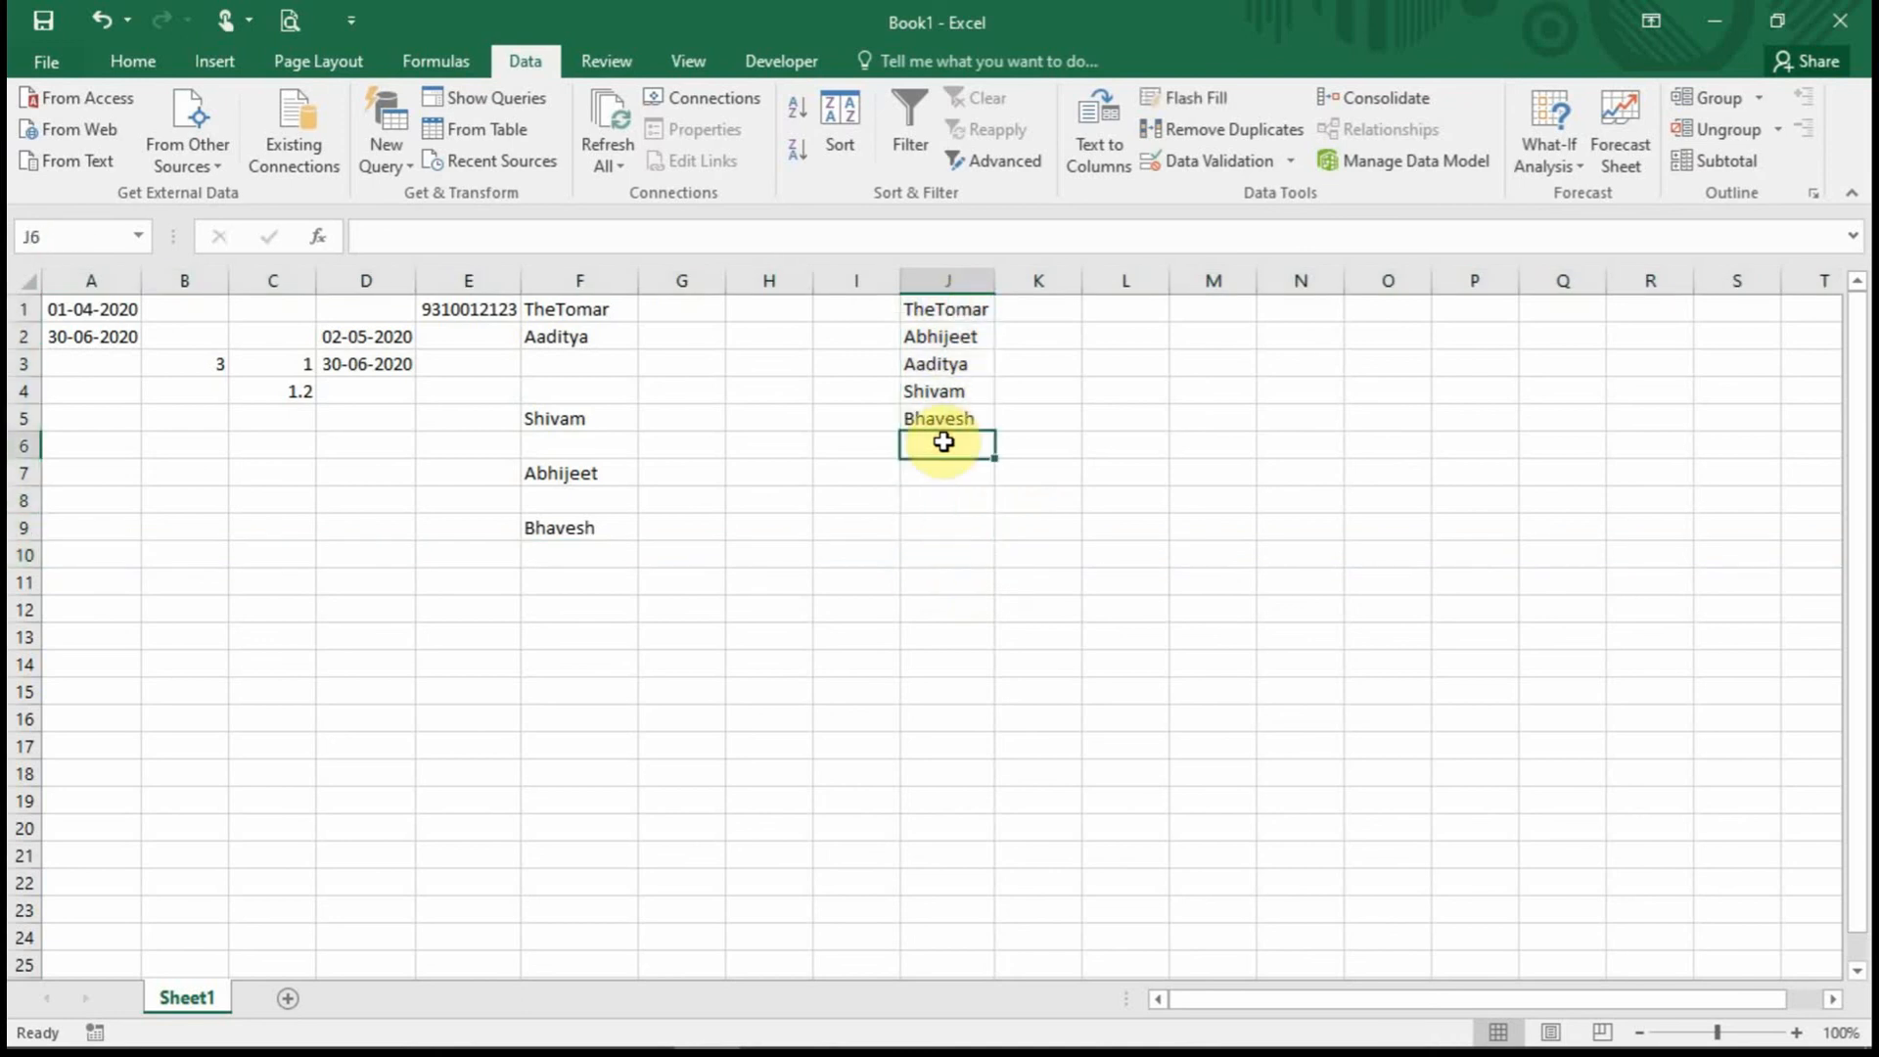
pyautogui.write('Mahi')
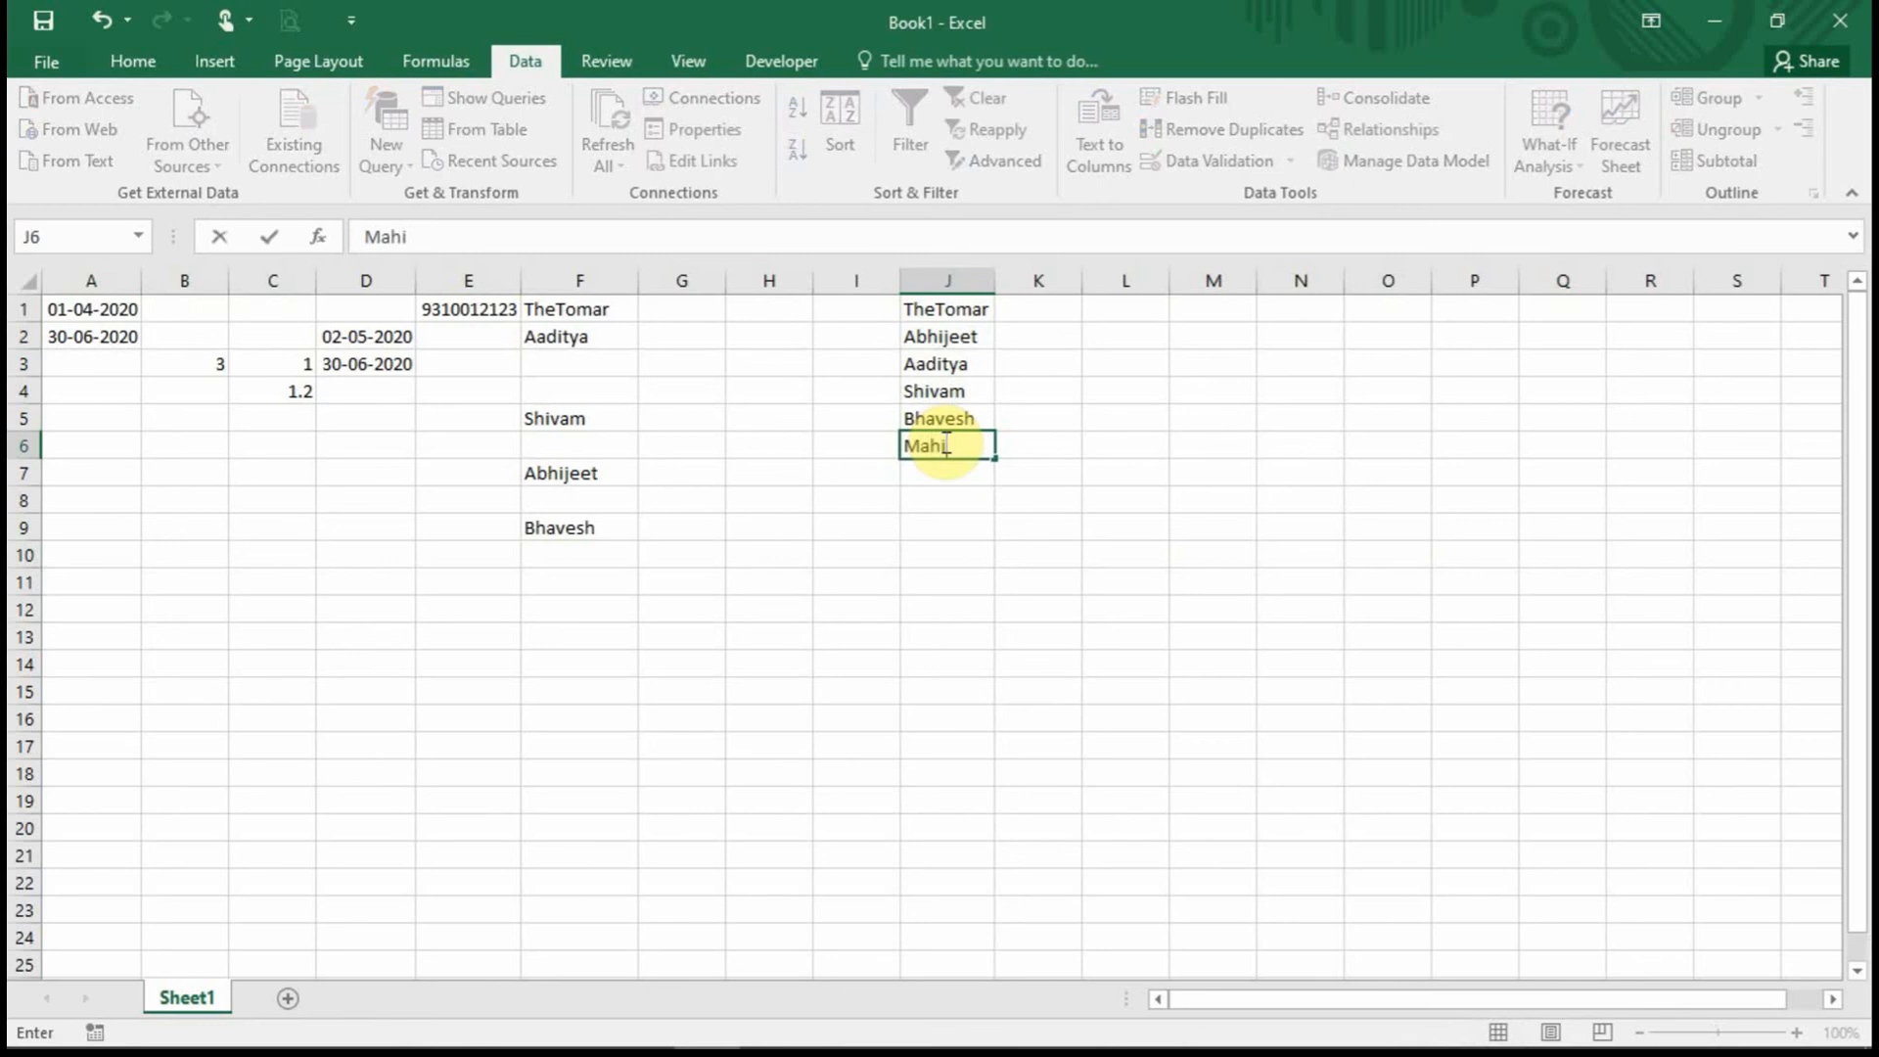
pyautogui.write('pal')
pyautogui.press('Return')
pyautogui.write('Anjani')
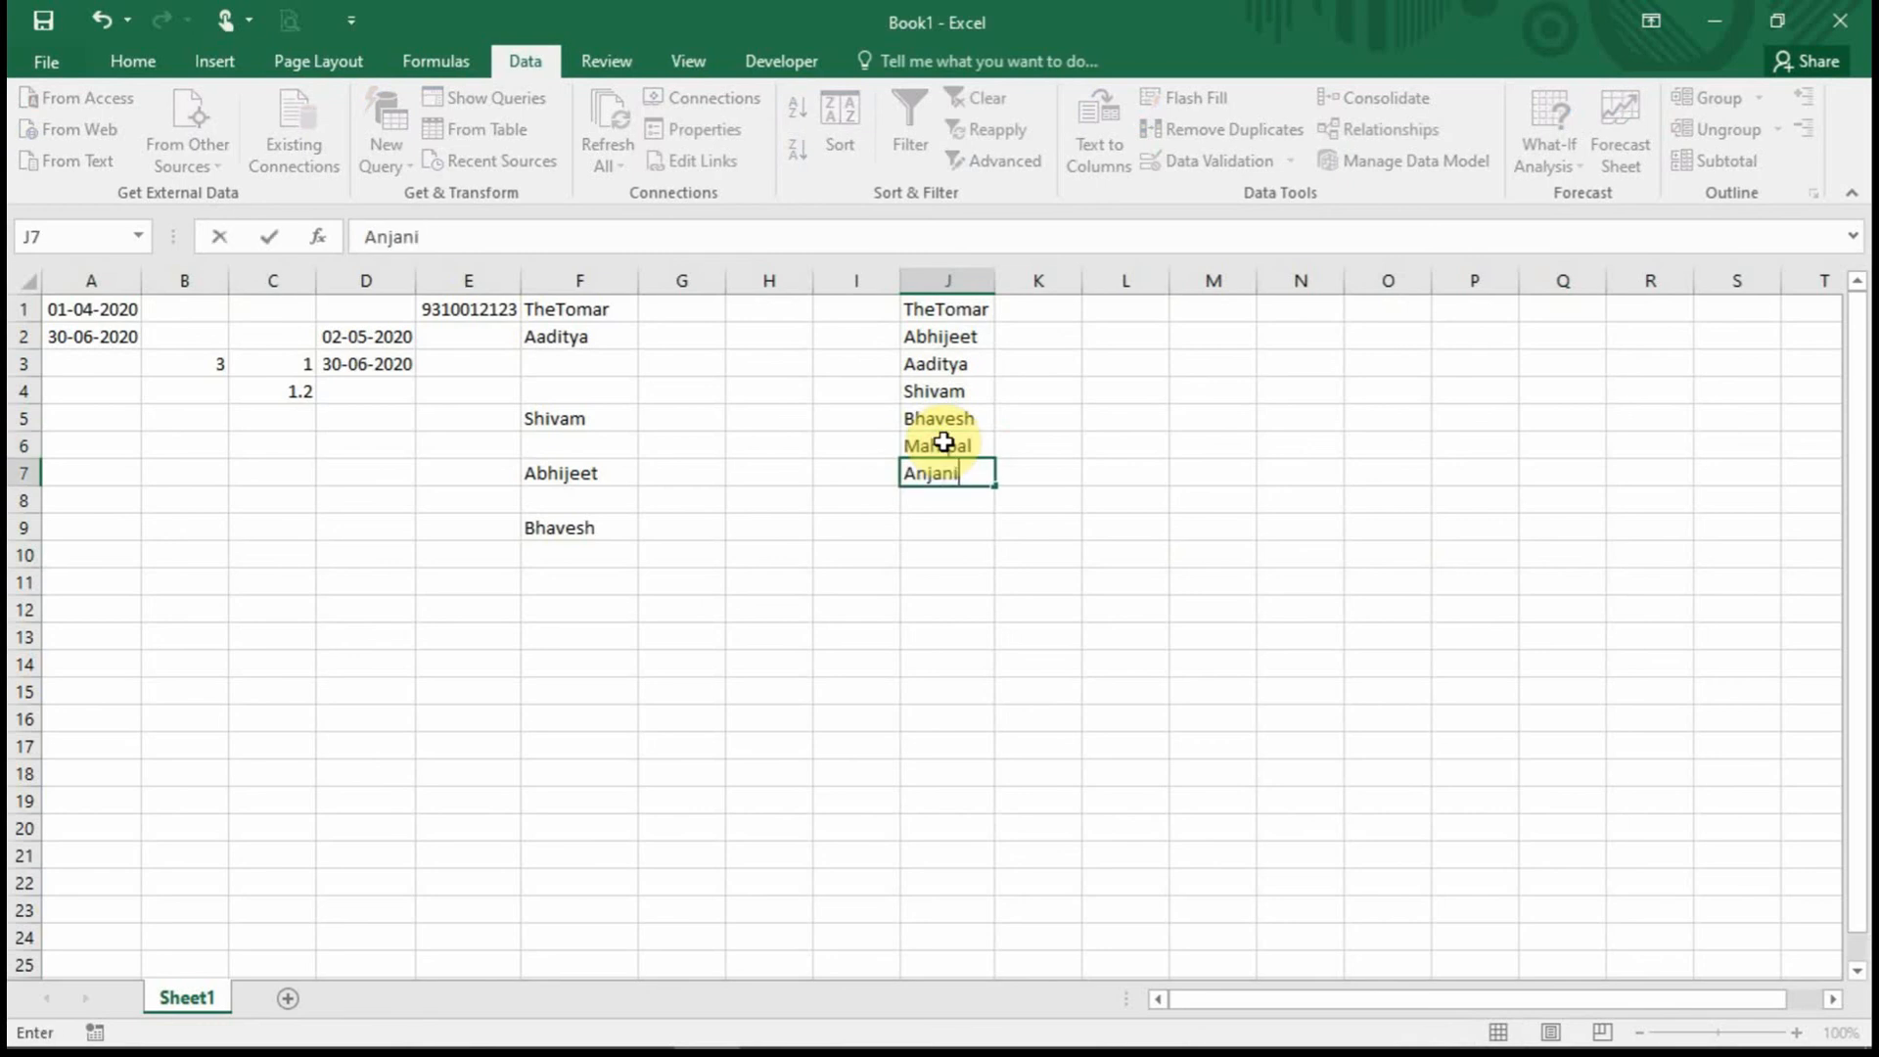
pyautogui.press('Return')
pyautogui.write('Sandesh')
pyautogui.press('Return')
pyautogui.write('Deepak')
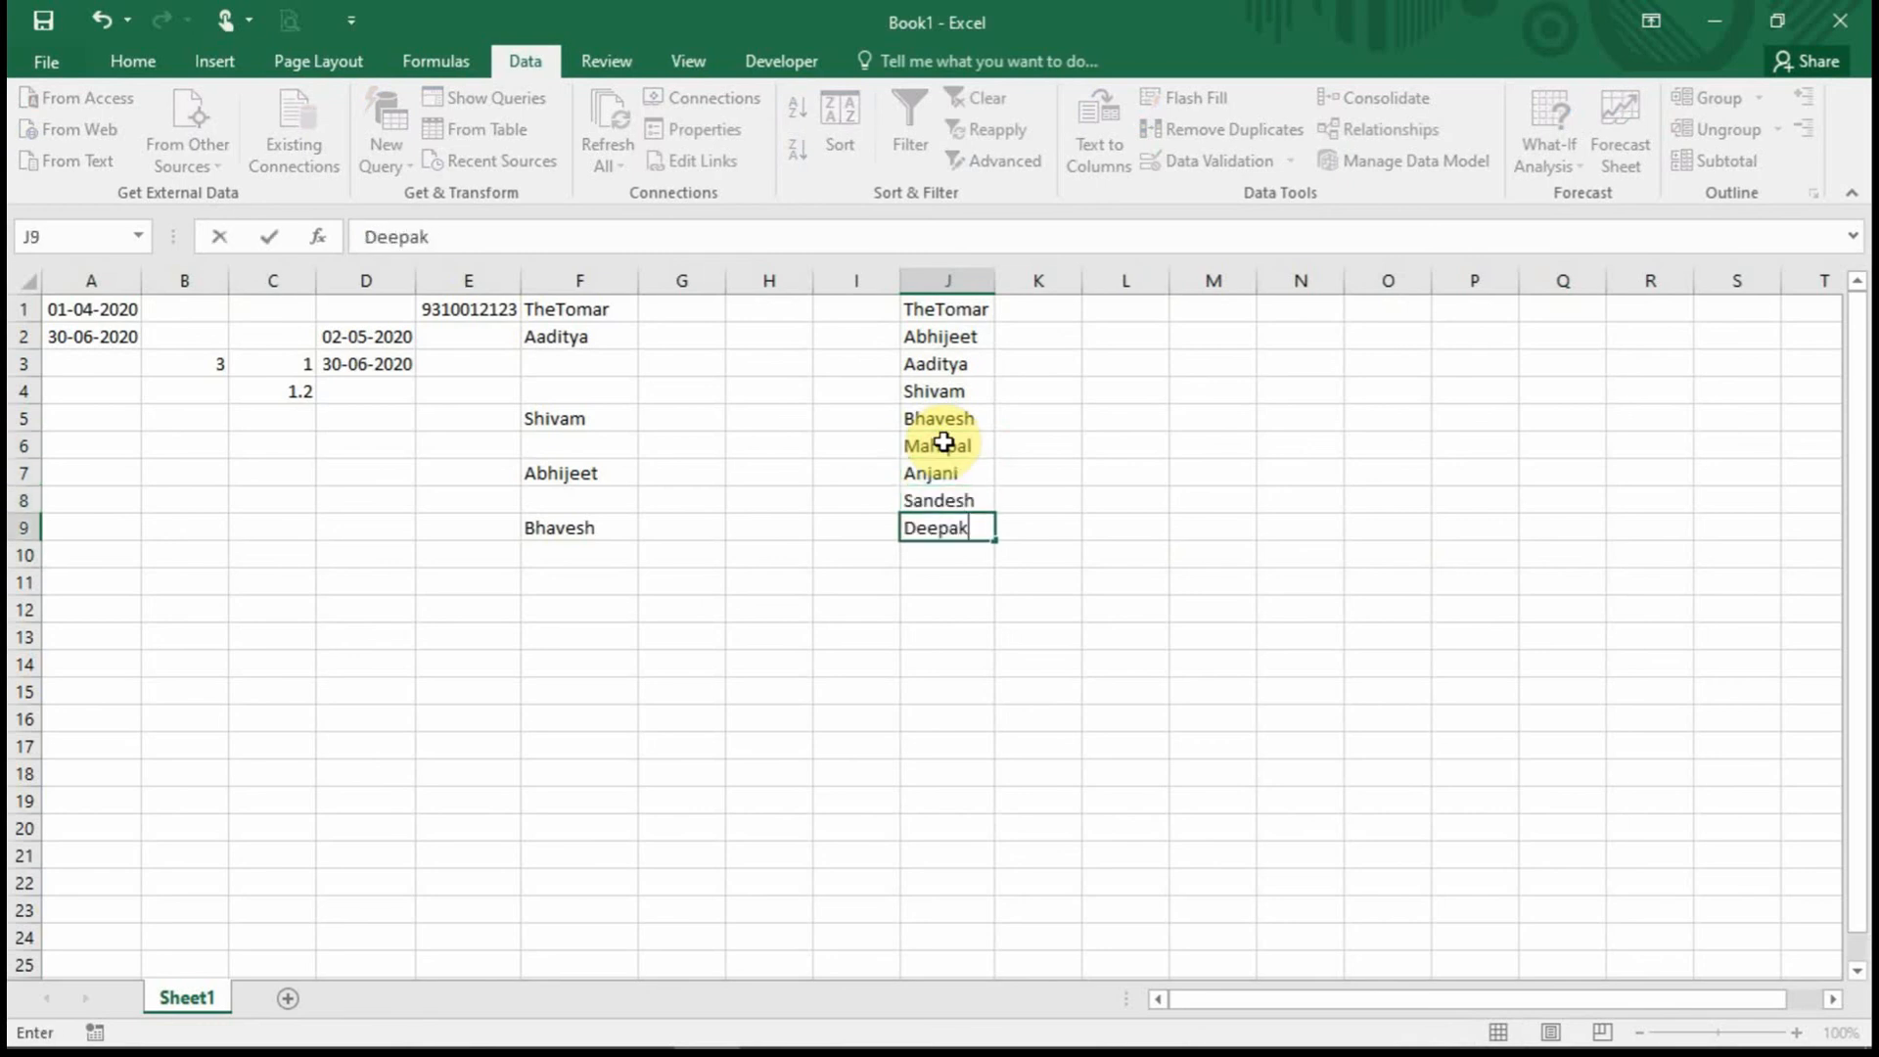
pyautogui.press('Return')
# Add a tenth name in J10 to complete the J1:J10 list.
pyautogui.click(967, 445)
pyautogui.moveTo(967, 504); pyautogui.dragTo(969, 525)
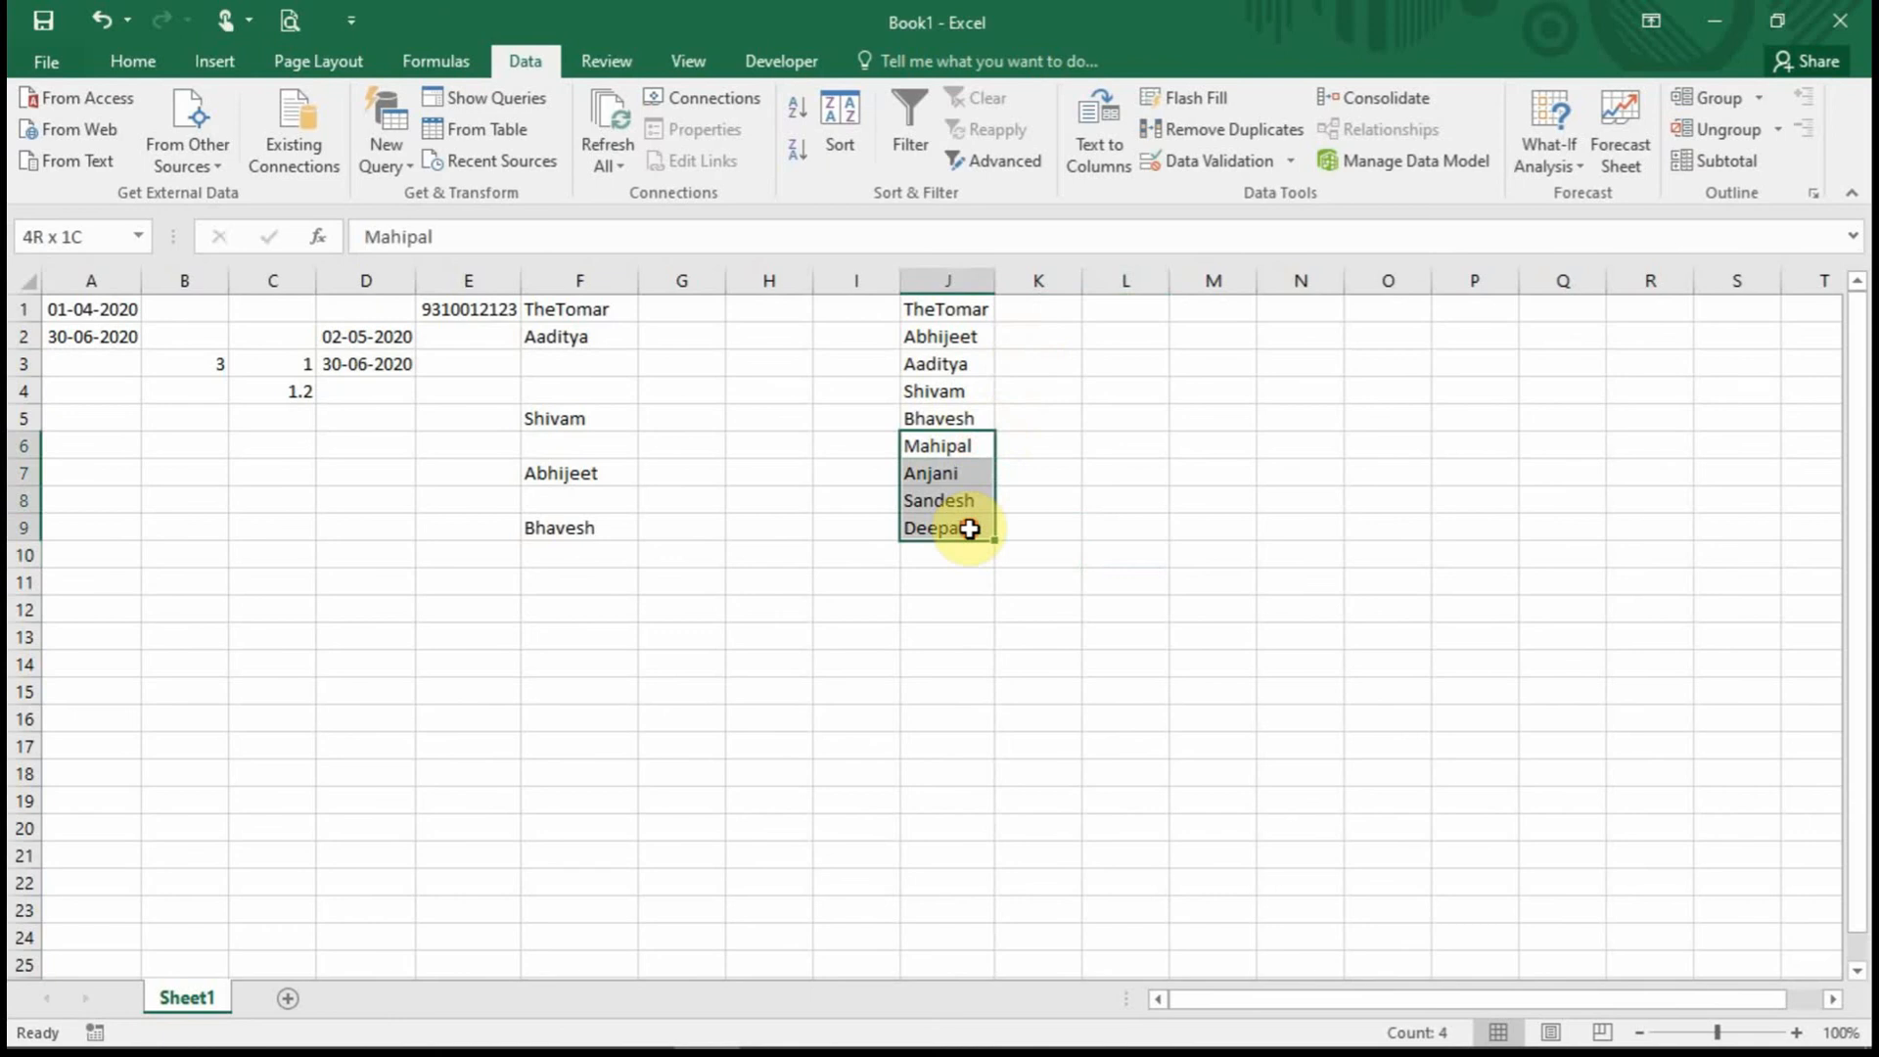
pyautogui.click(959, 555)
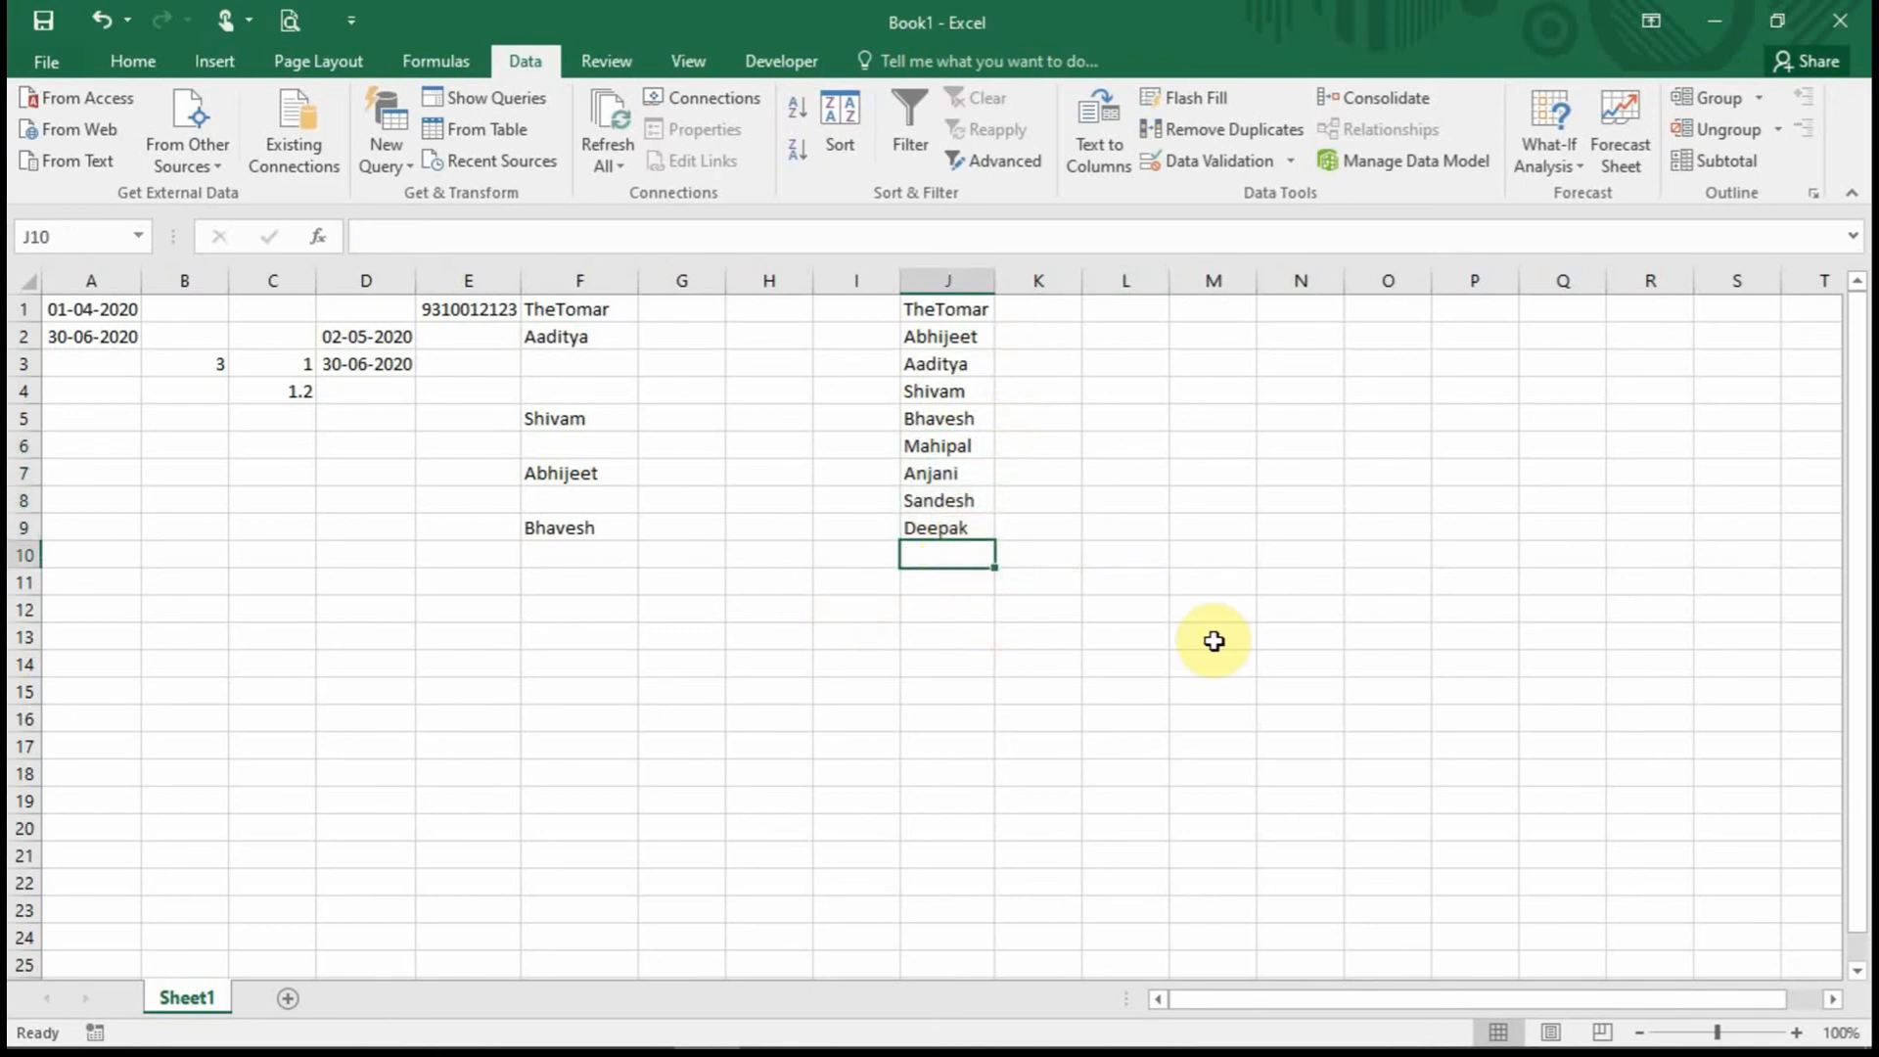
pyautogui.write('Rusikes')
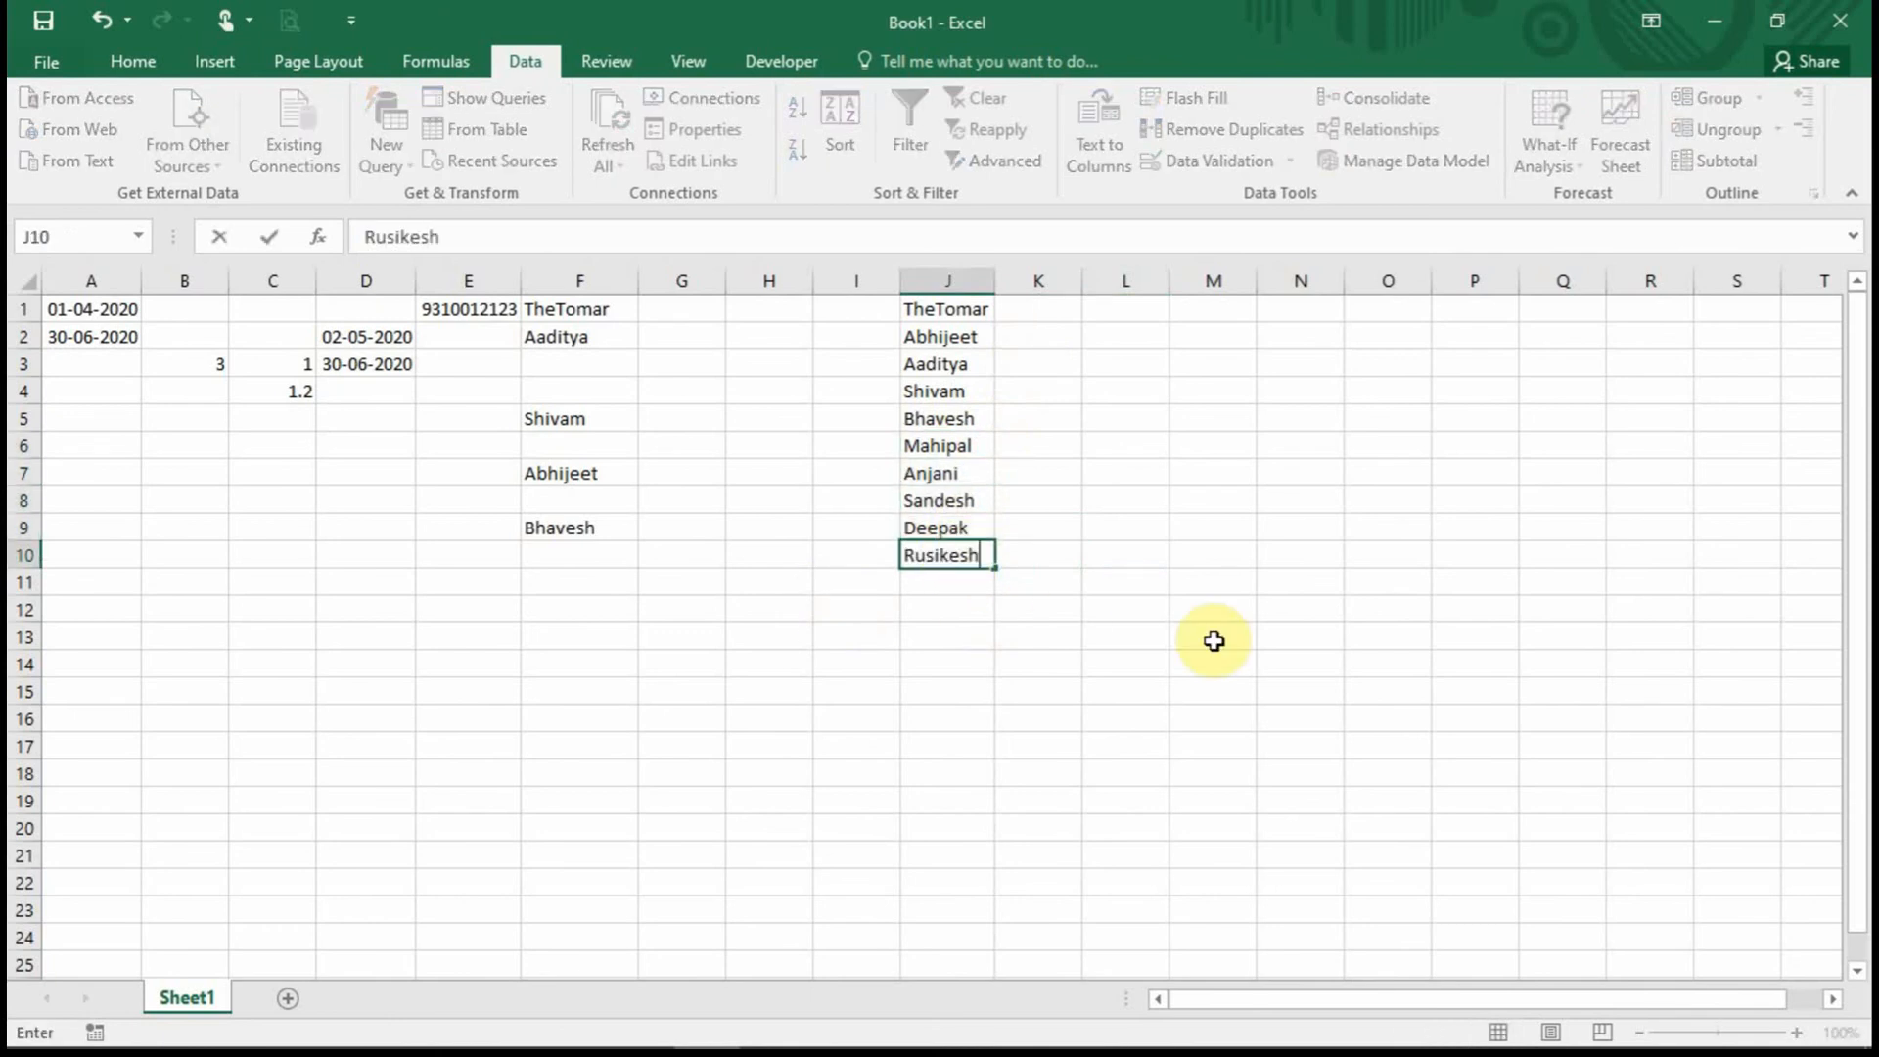
pyautogui.write('h')
pyautogui.click(857, 609)
pyautogui.click(588, 611)
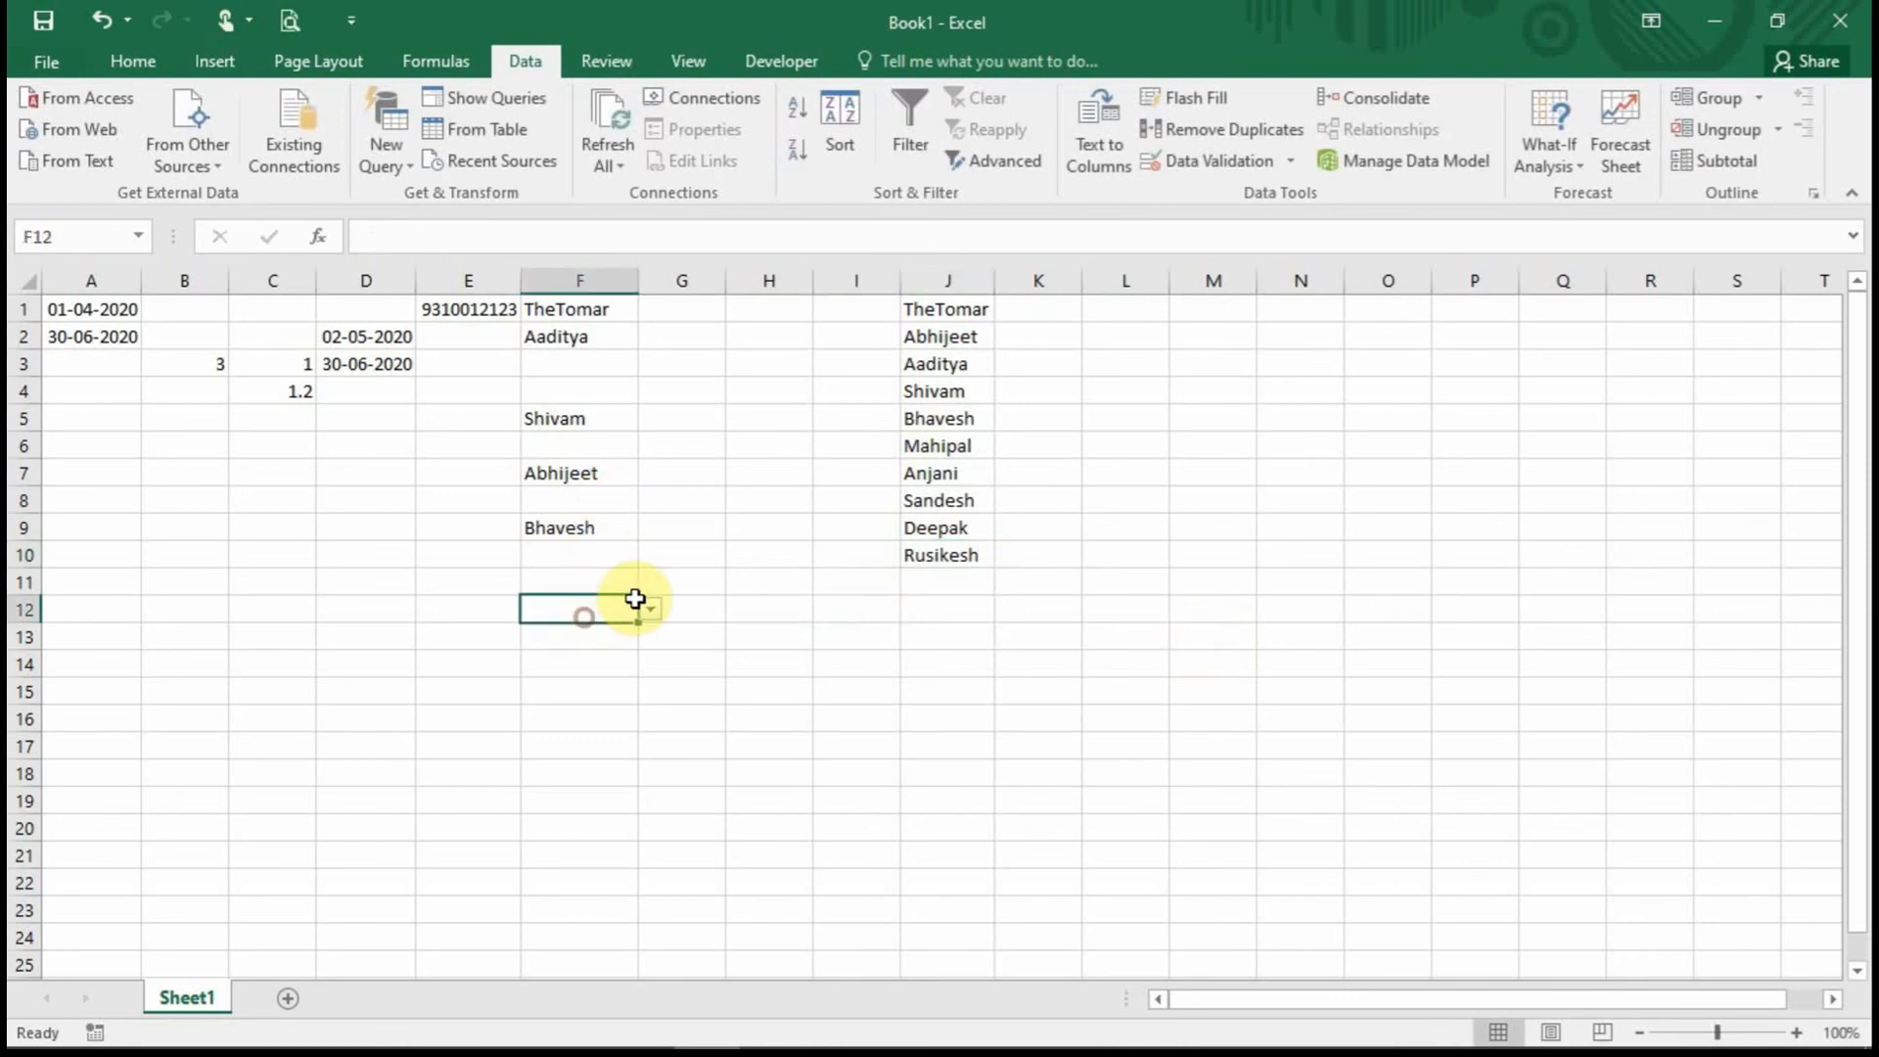
# Pick names from the dropdowns into F12 and F16.
pyautogui.click(646, 611)
pyautogui.click(653, 721)
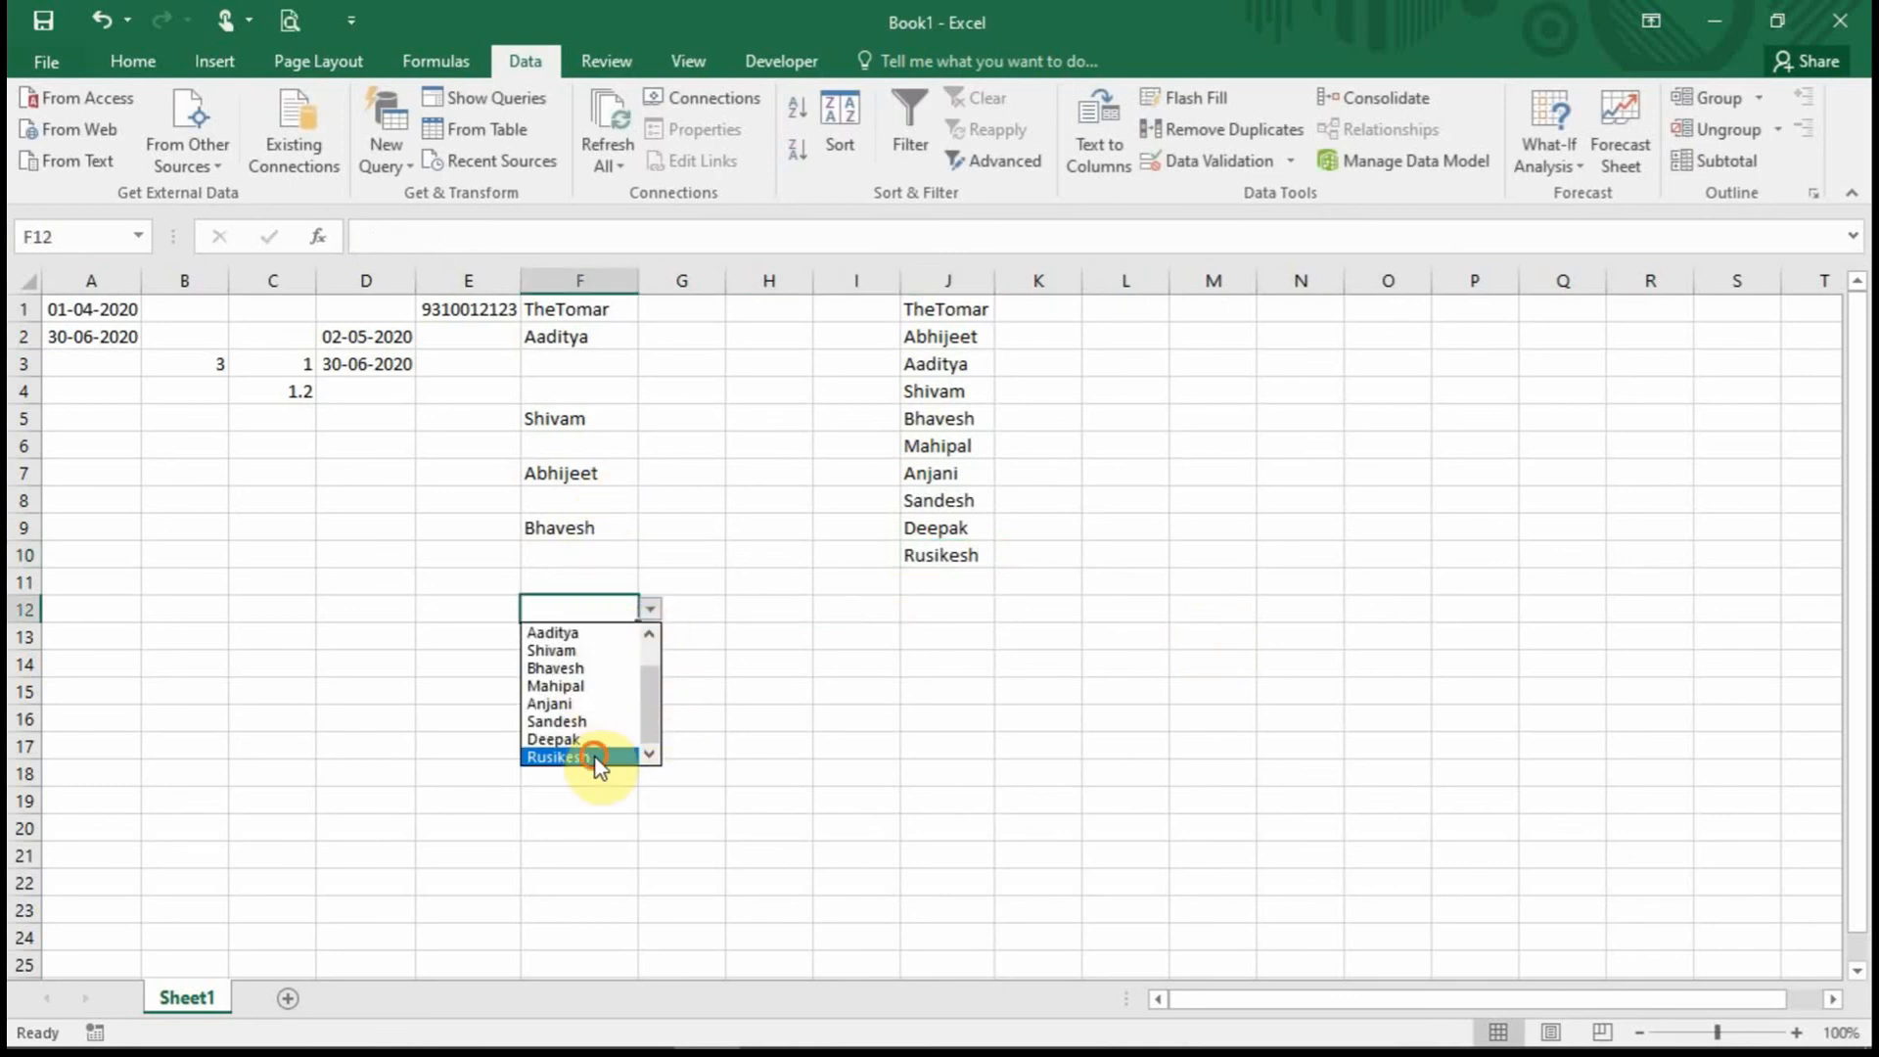
pyautogui.click(596, 760)
pyautogui.click(587, 718)
pyautogui.click(650, 719)
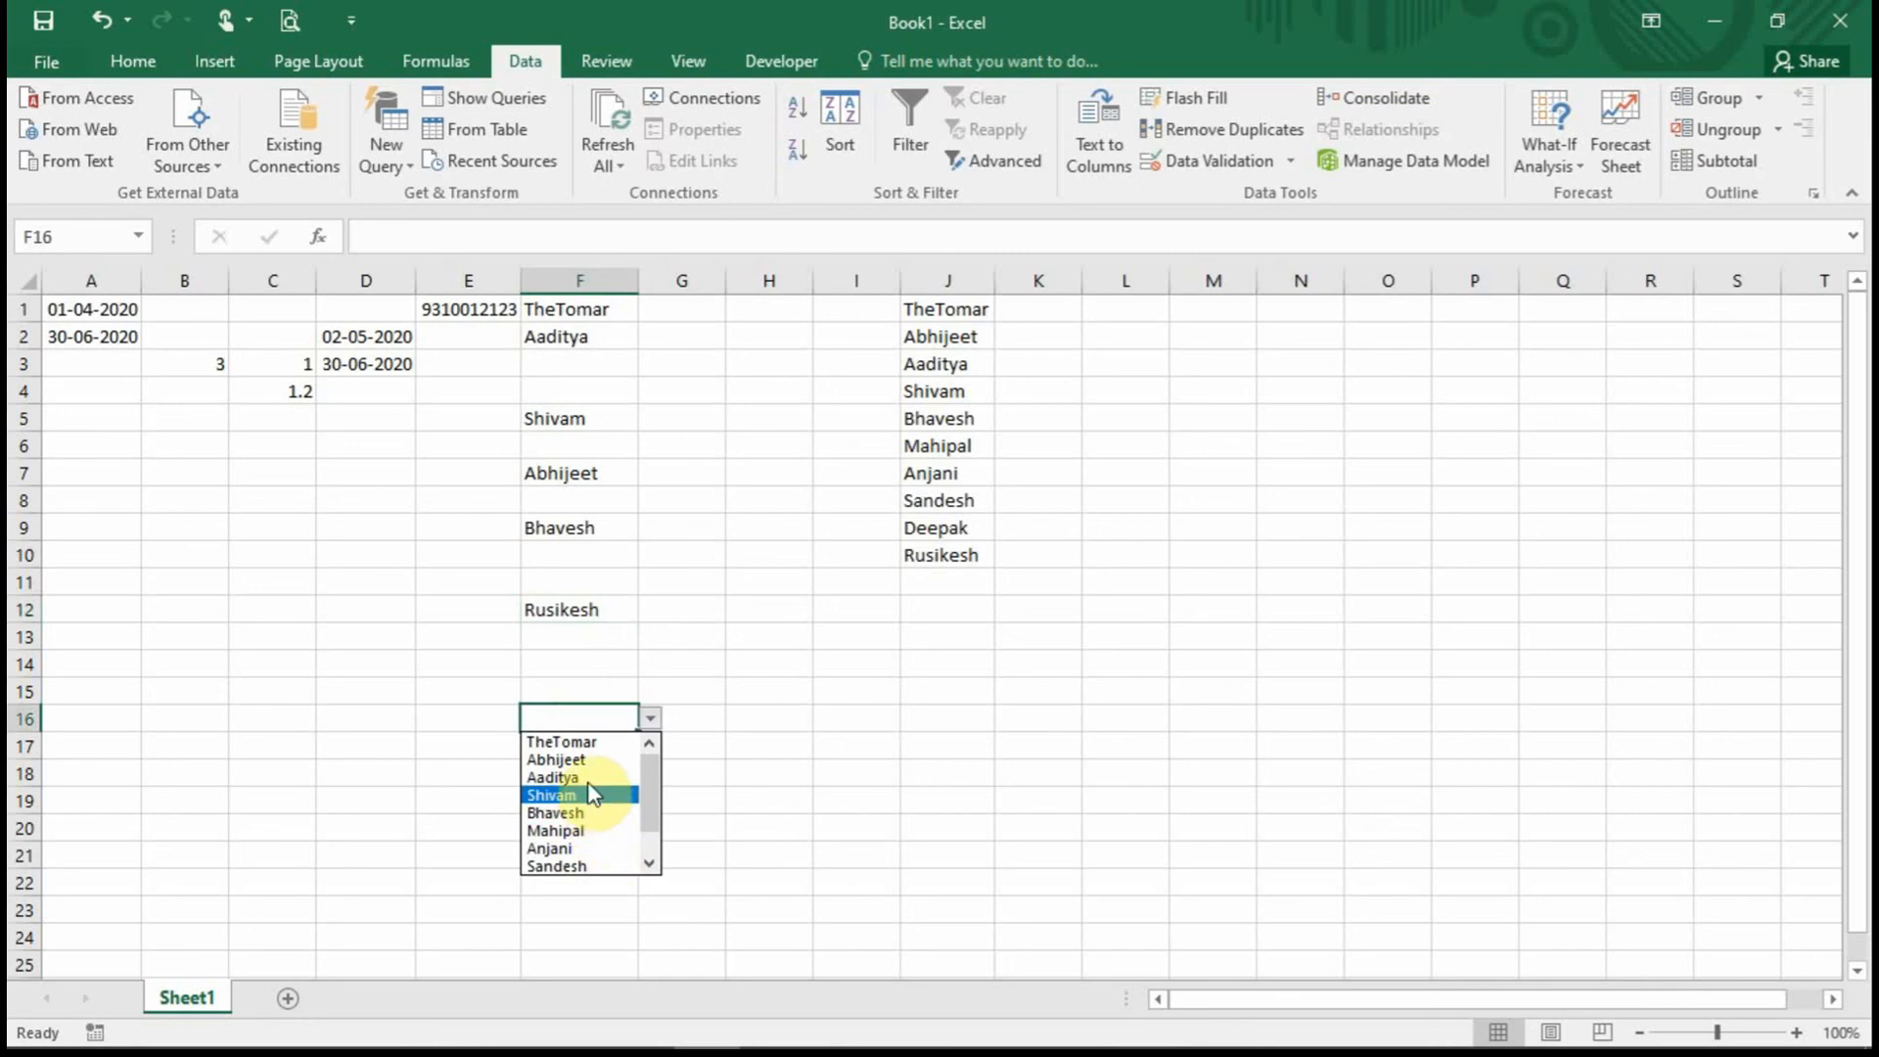
pyautogui.click(573, 848)
# Check F3 and F4 offer the list, then pick names into F6 and F8.
pyautogui.click(568, 659)
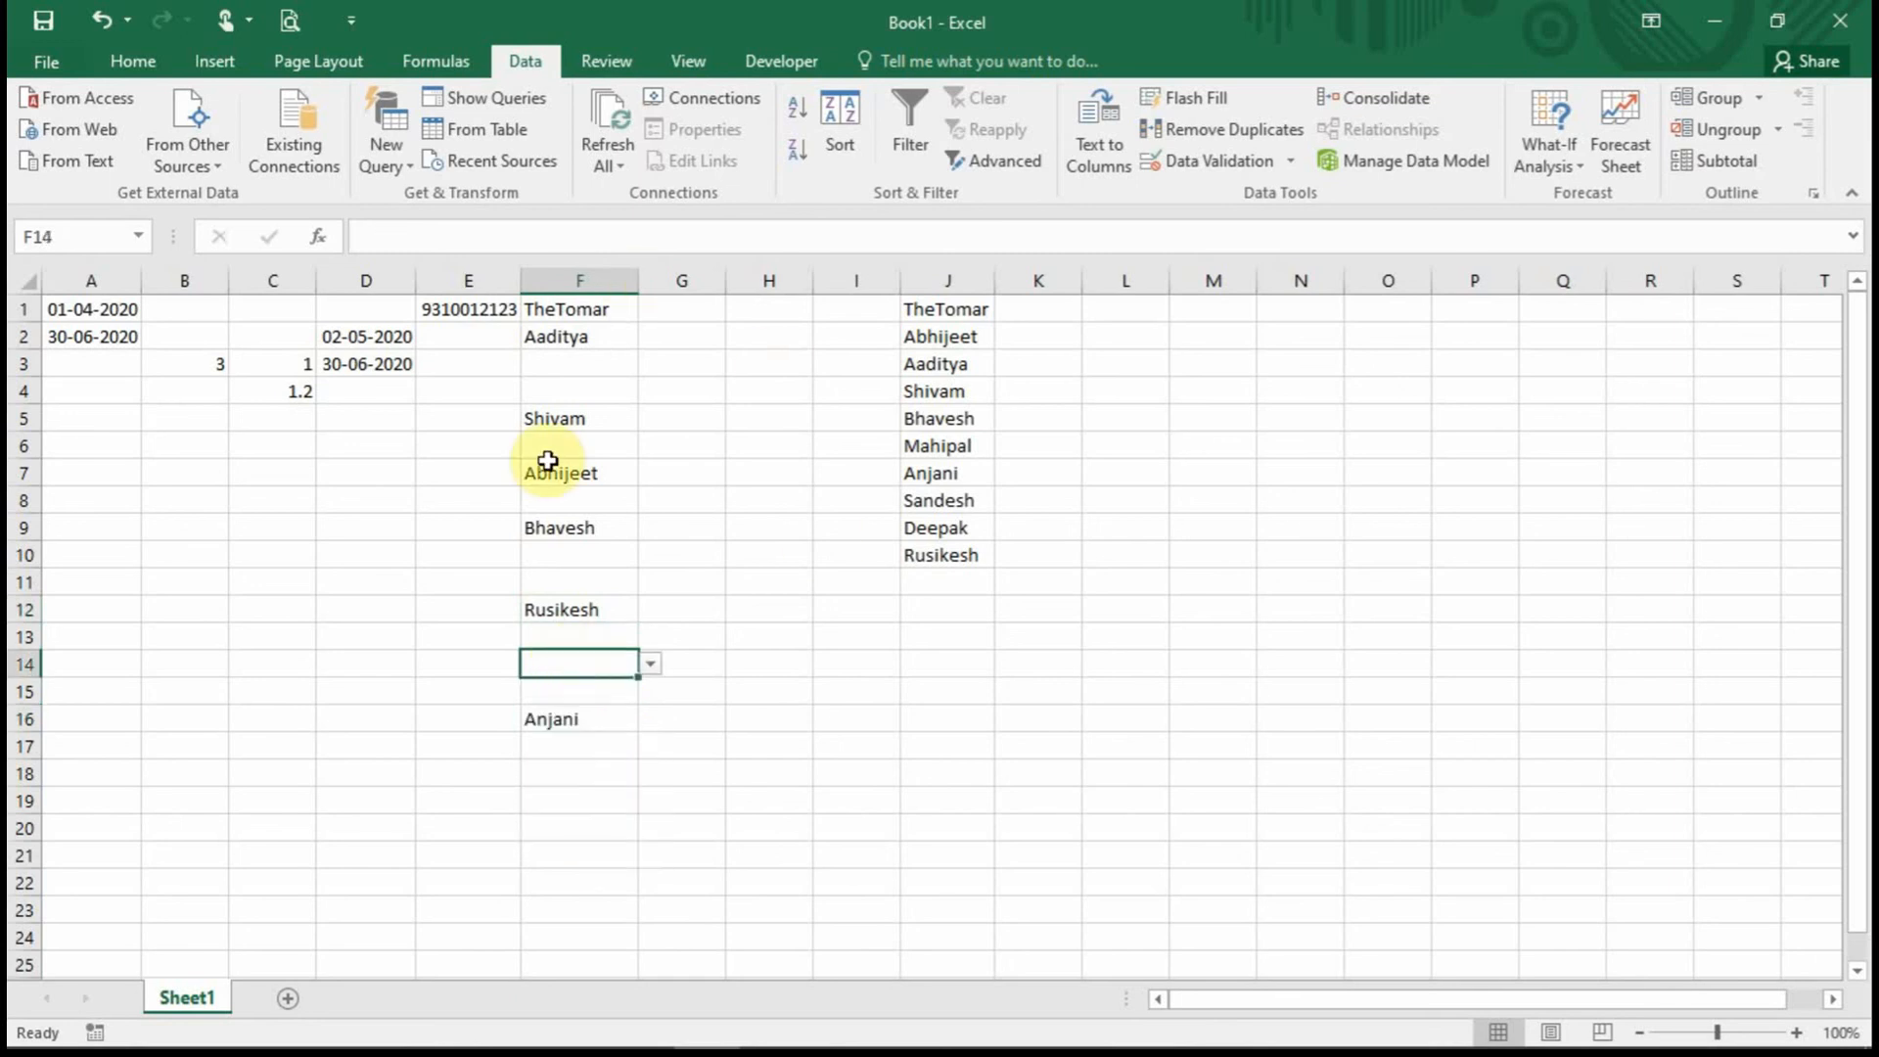
pyautogui.click(578, 366)
pyautogui.click(591, 382)
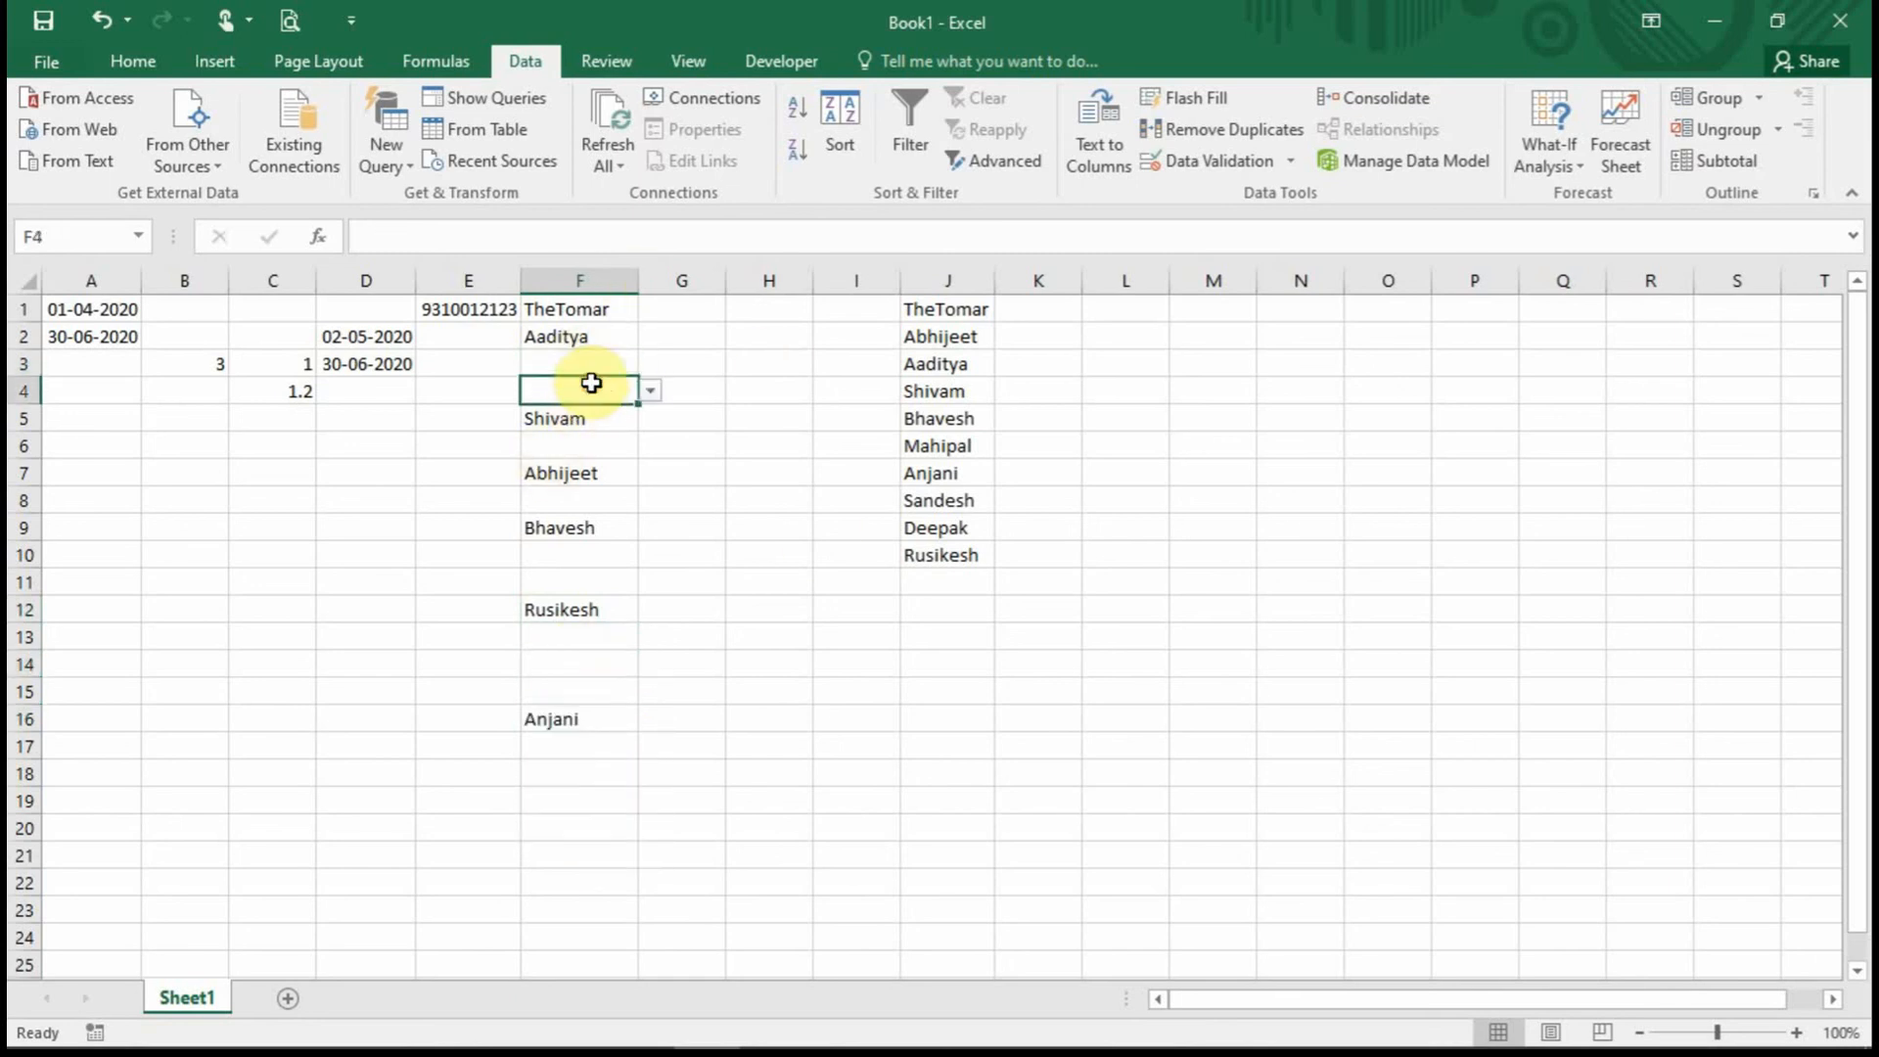
pyautogui.click(587, 452)
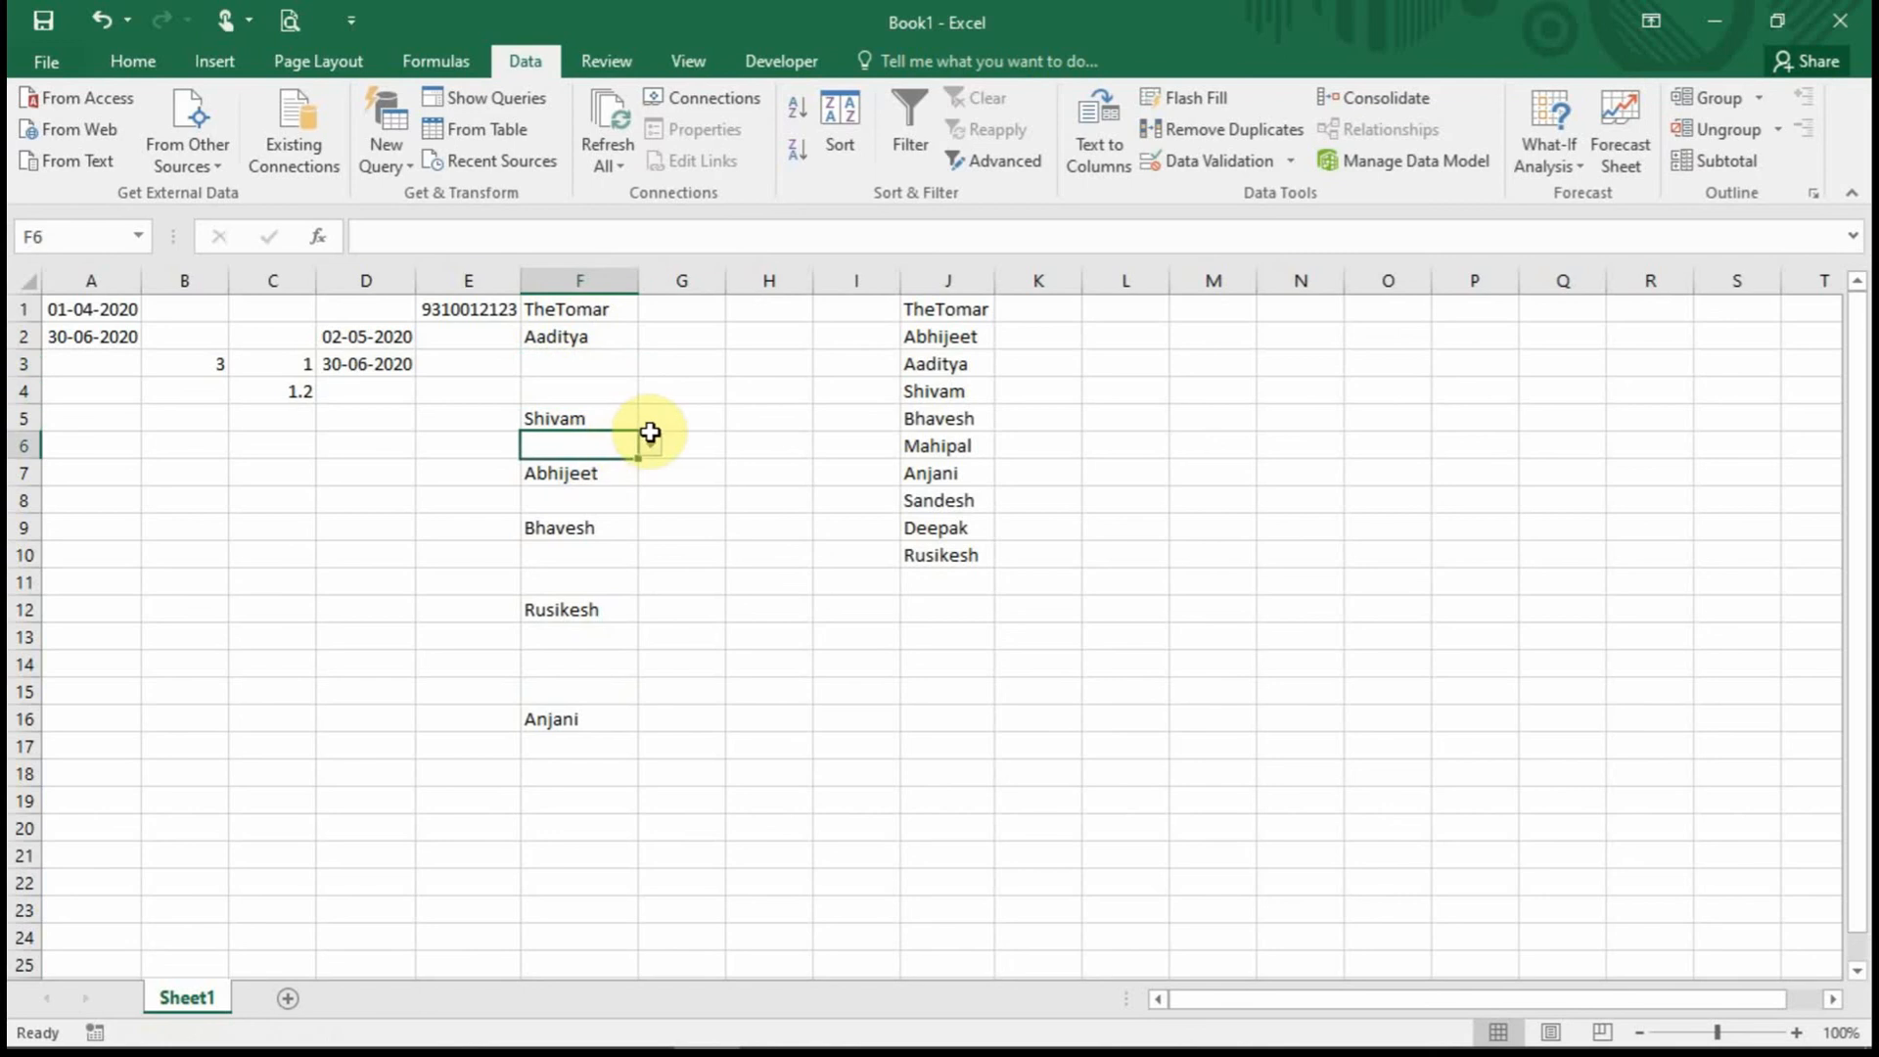
pyautogui.click(650, 445)
pyautogui.scroll(-1, 656, 578)
pyautogui.moveTo(653, 552); pyautogui.dragTo(644, 501)
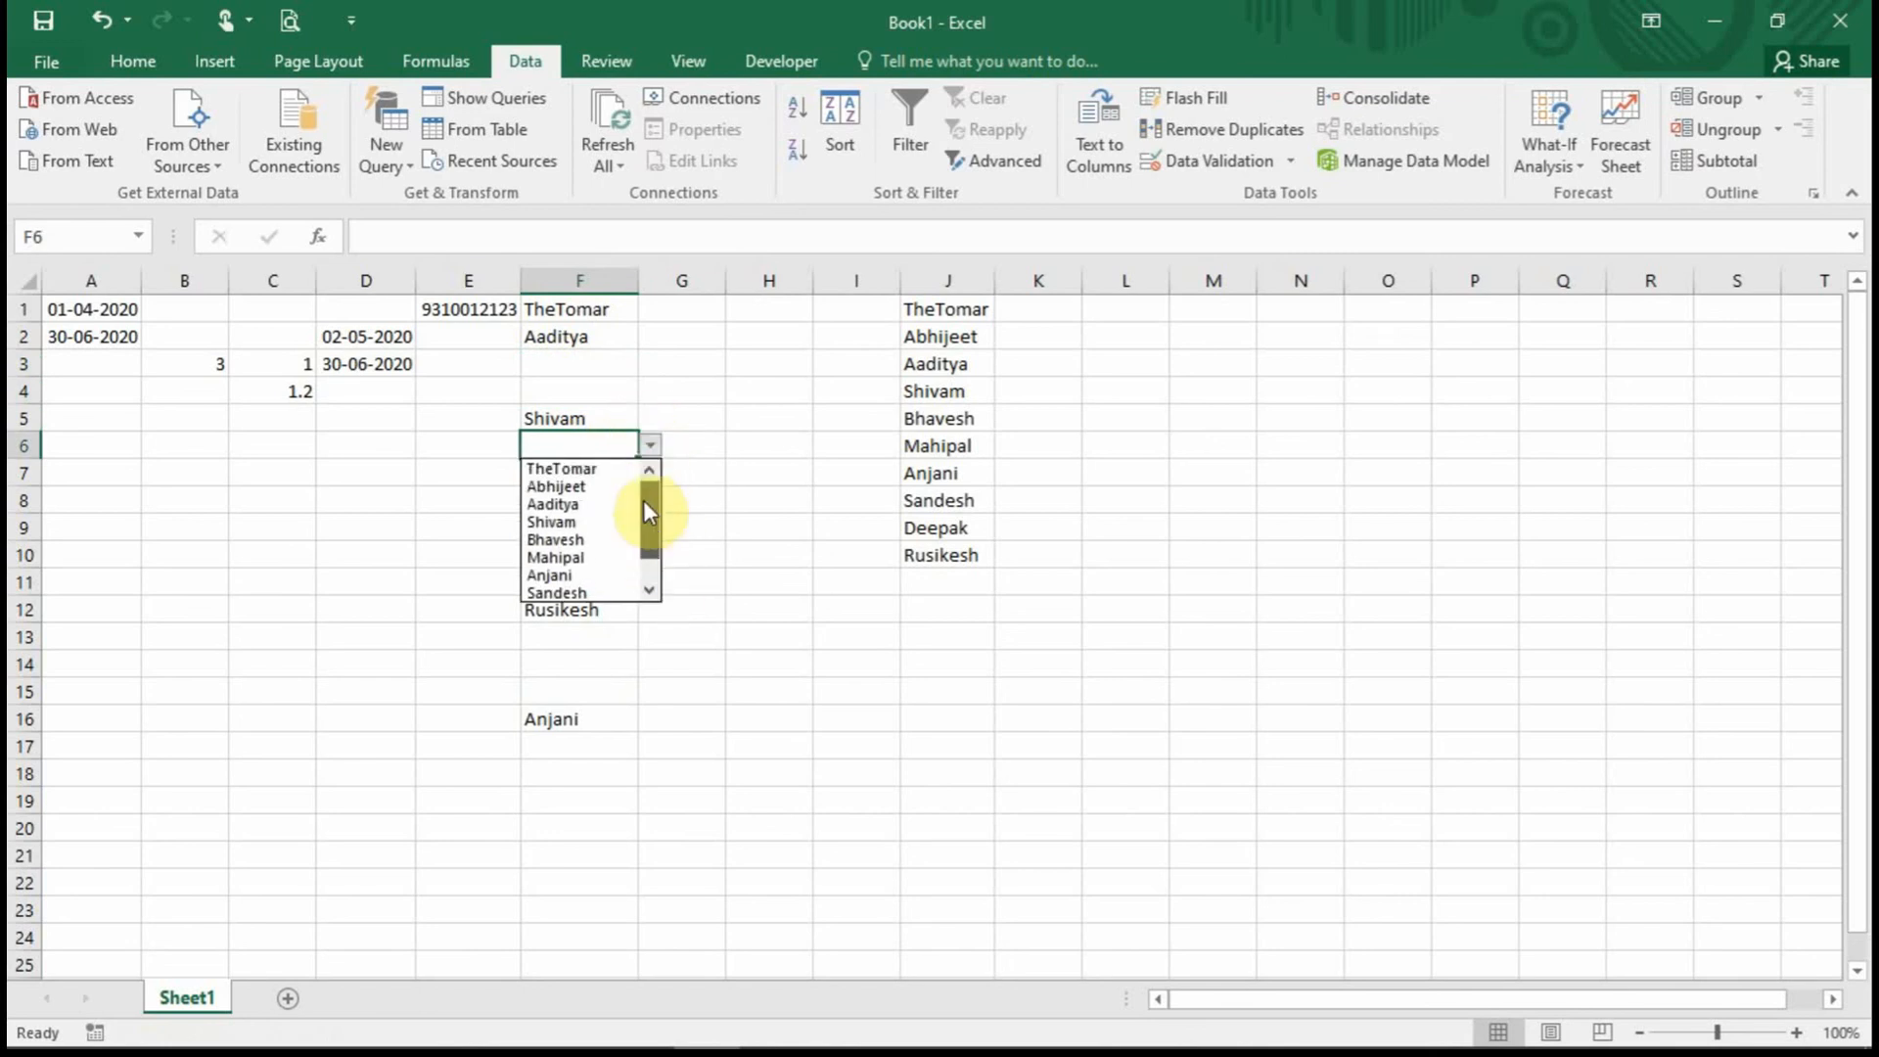
pyautogui.click(588, 486)
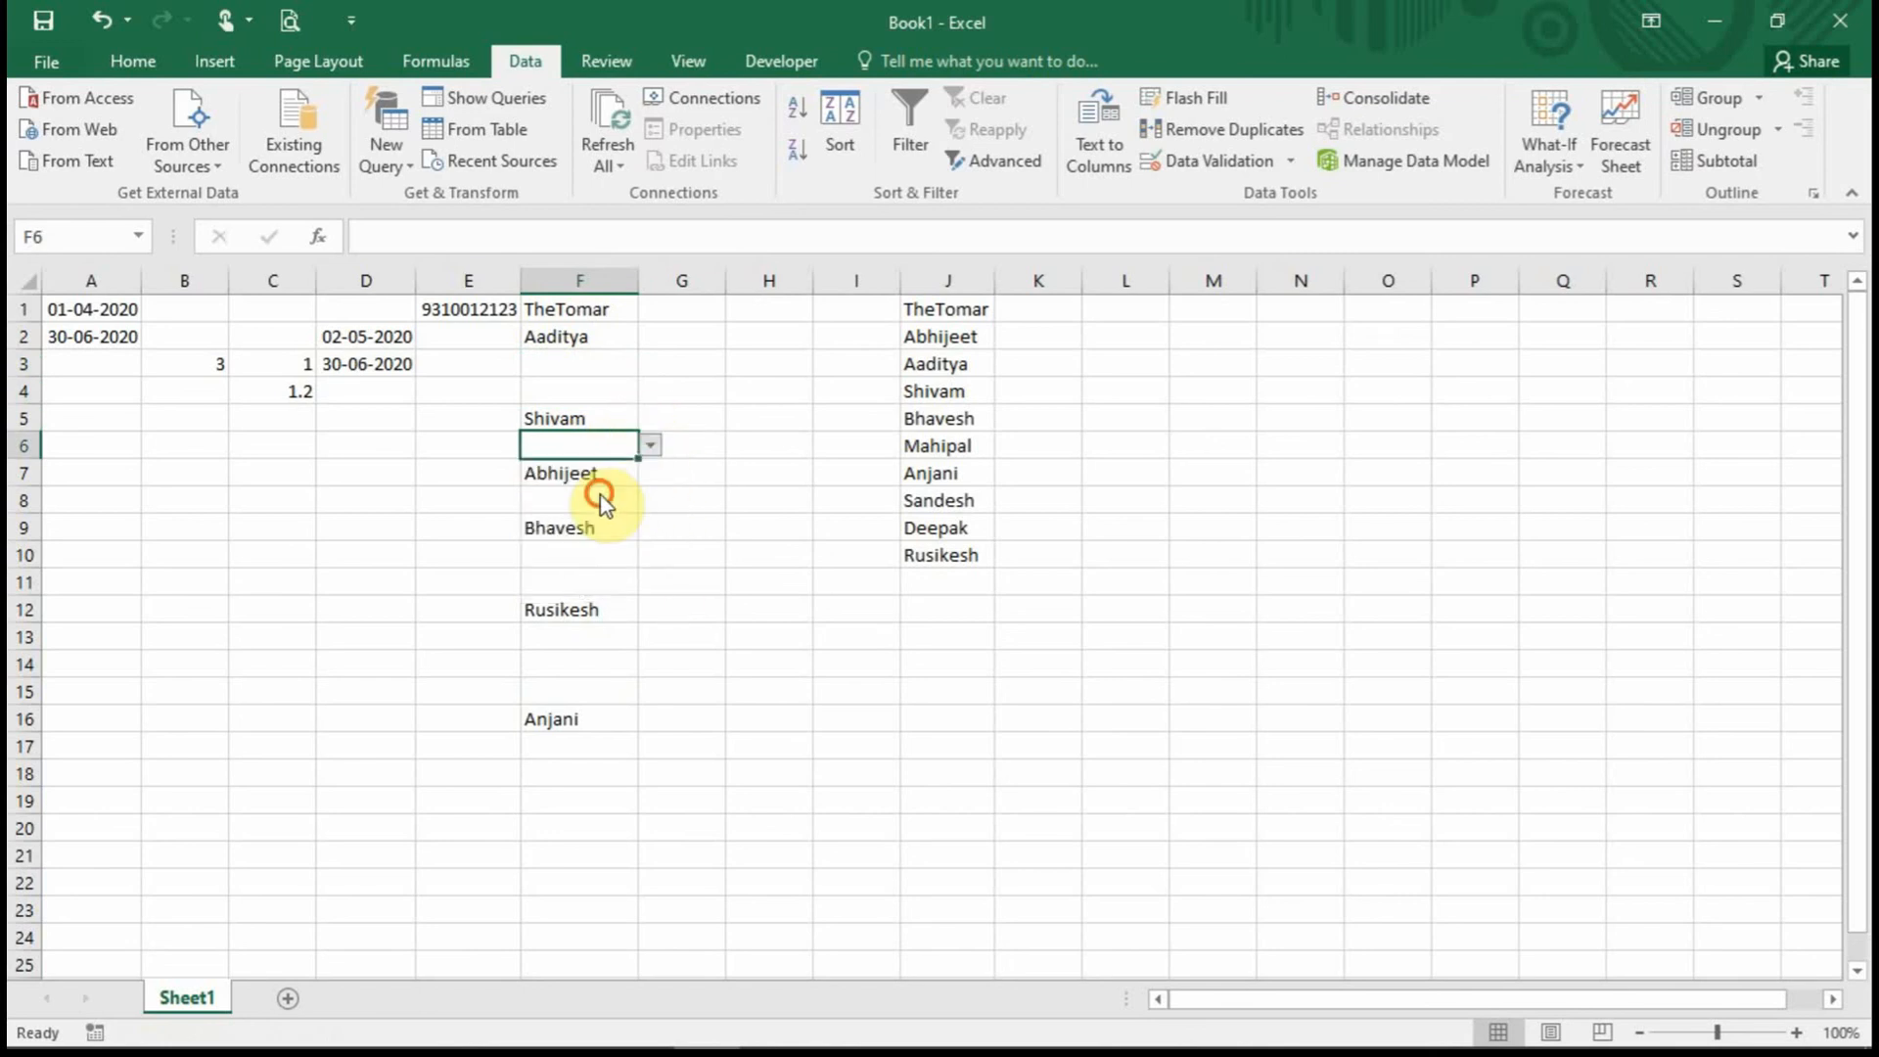
pyautogui.click(585, 503)
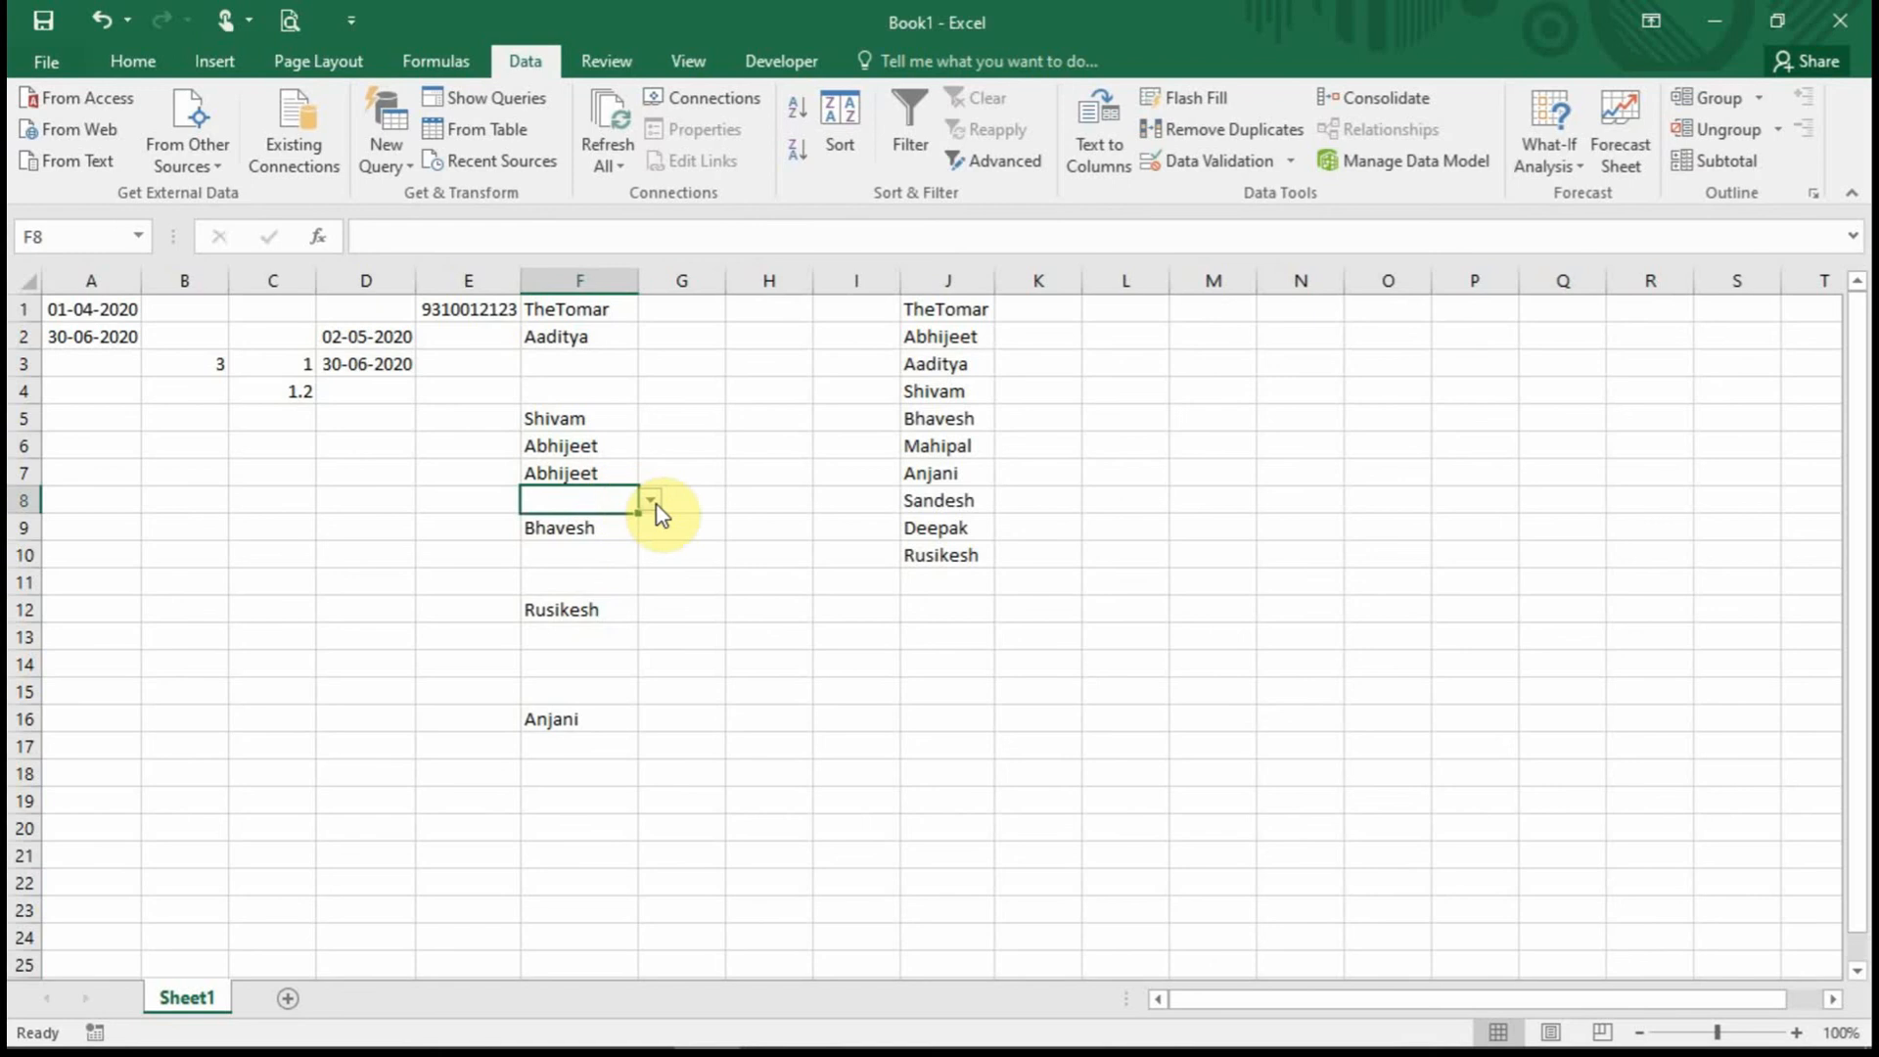
pyautogui.click(652, 502)
pyautogui.click(586, 630)
pyautogui.click(594, 578)
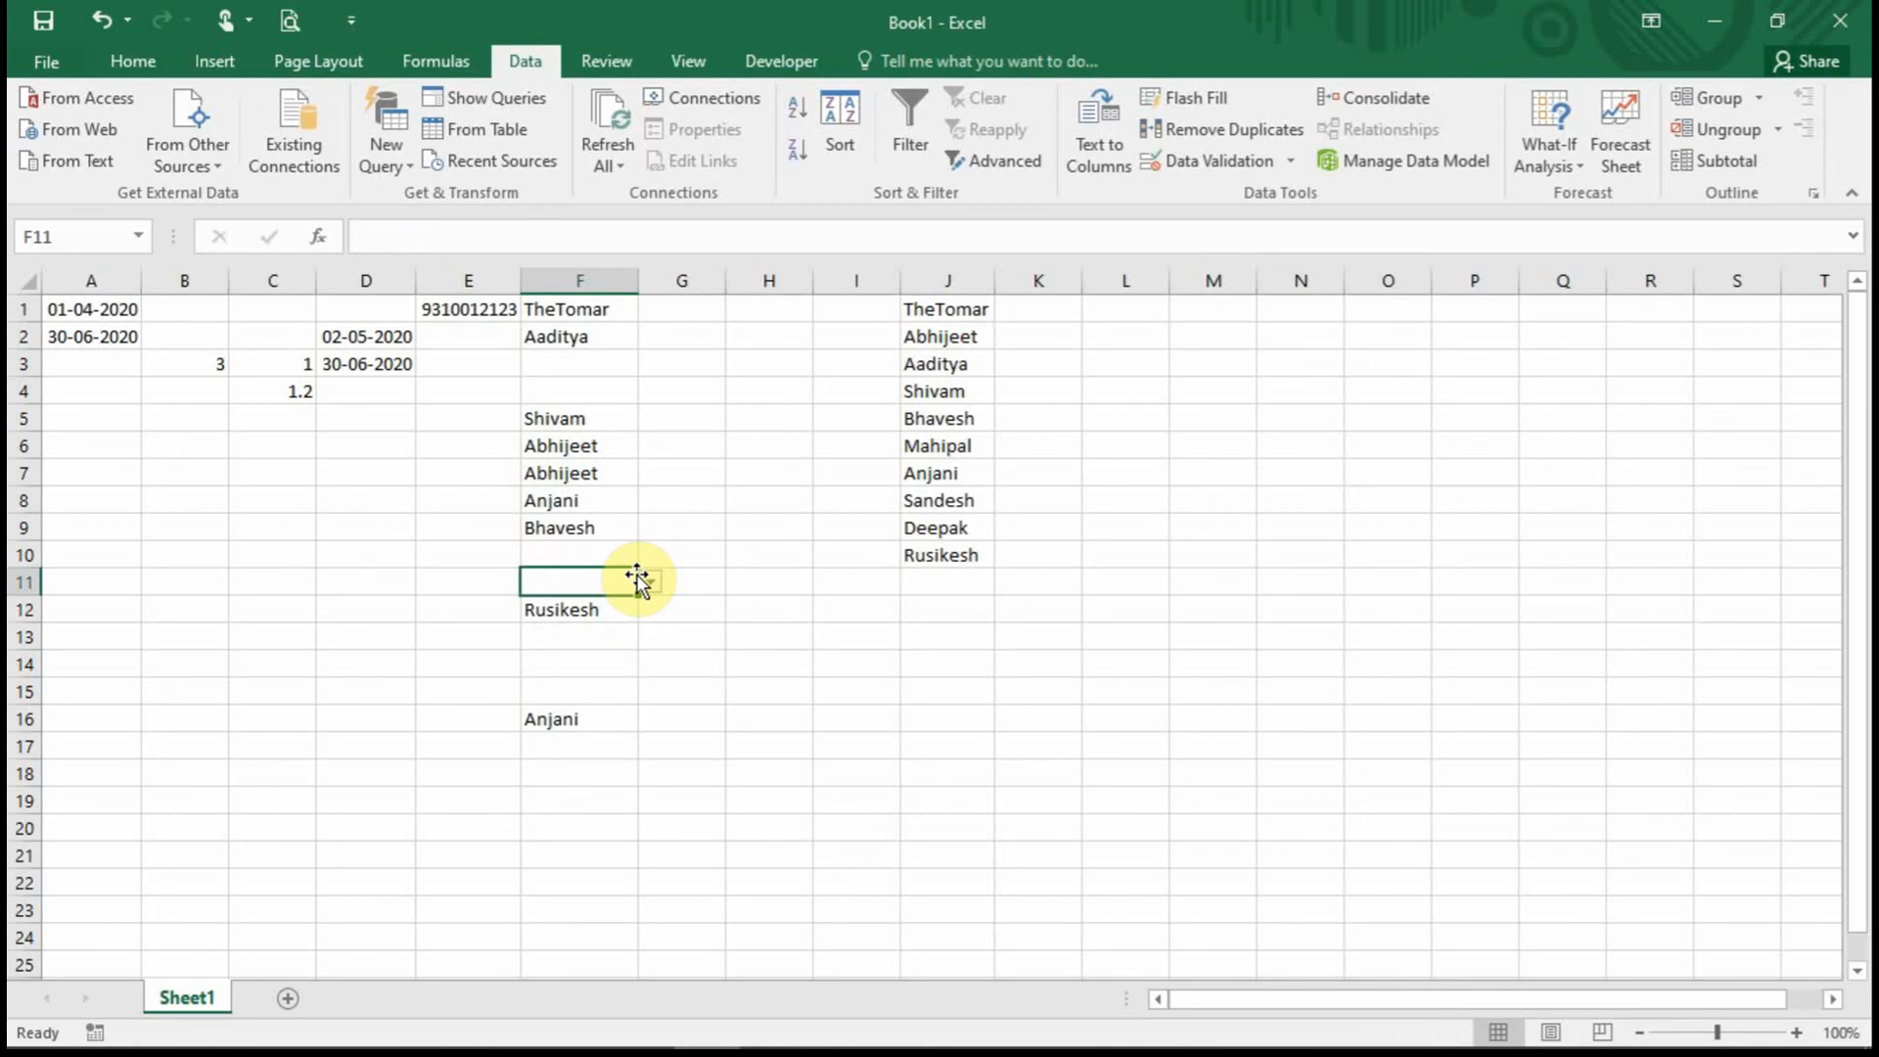
pyautogui.click(462, 314)
pyautogui.click(394, 340)
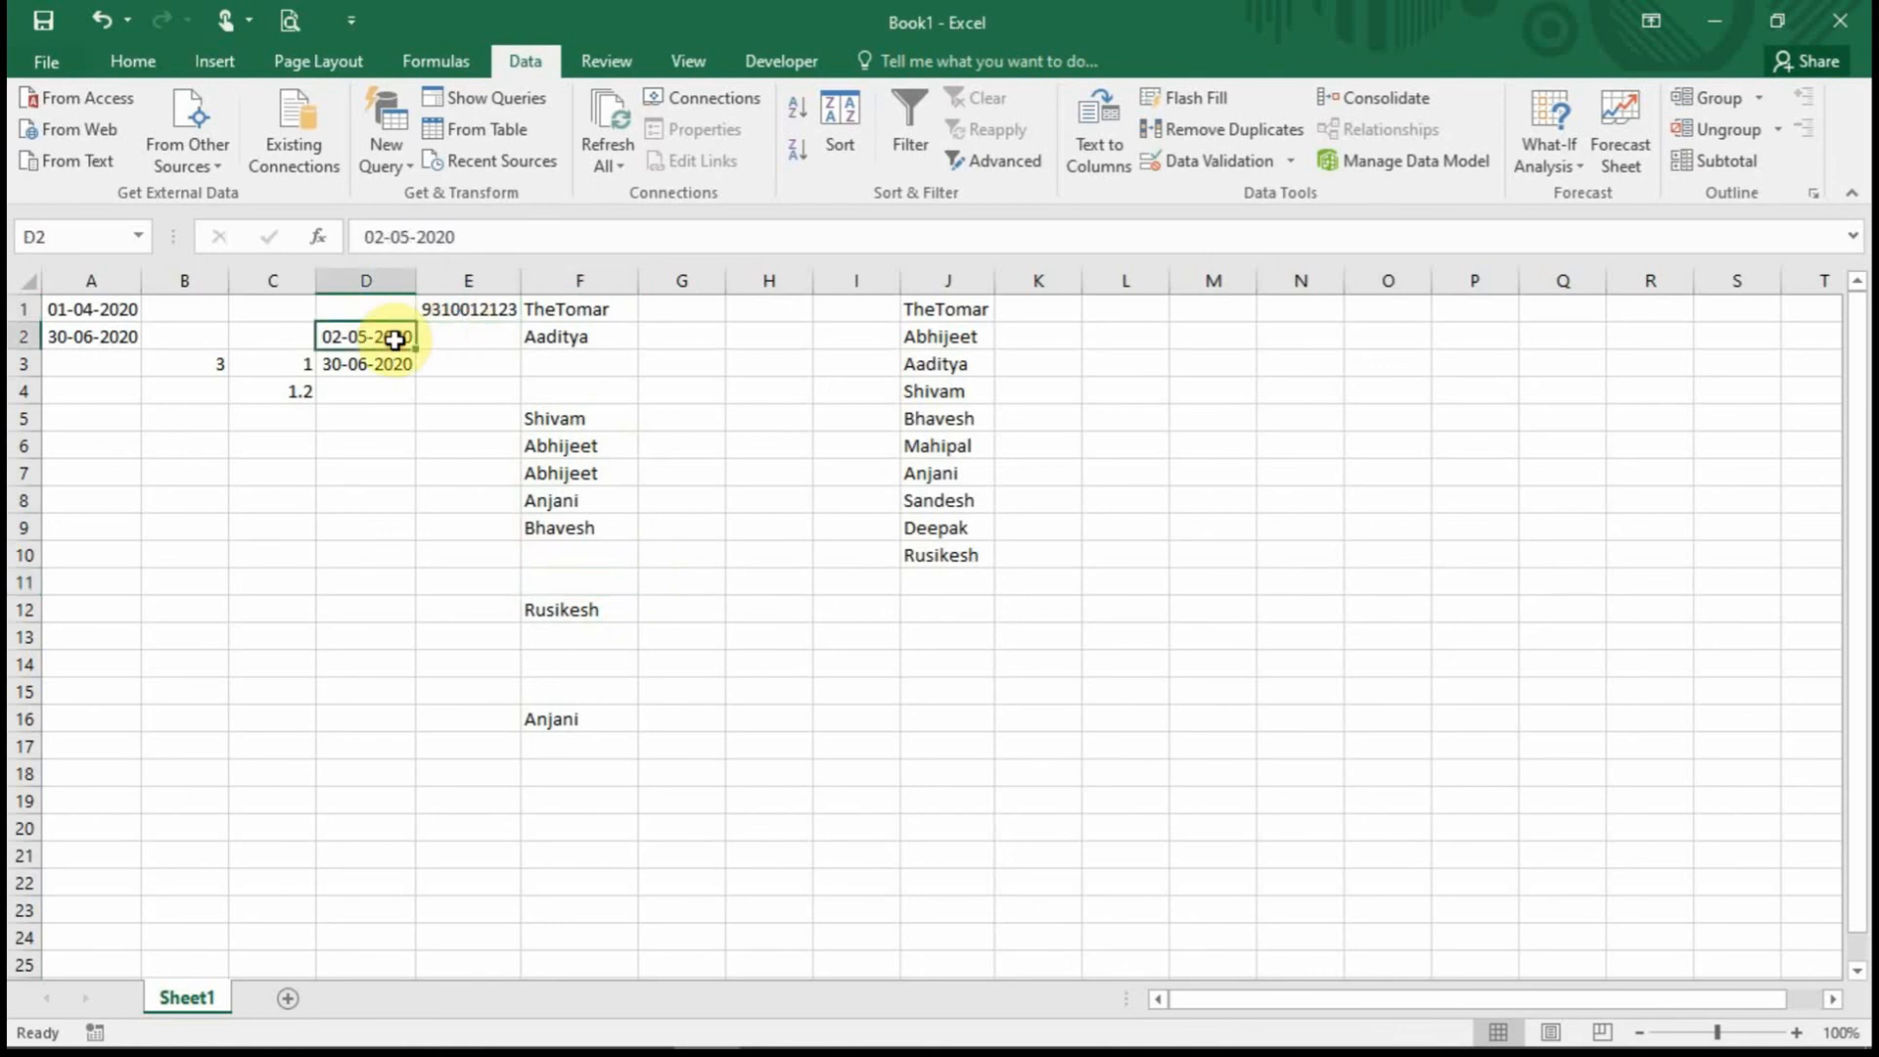
pyautogui.click(390, 366)
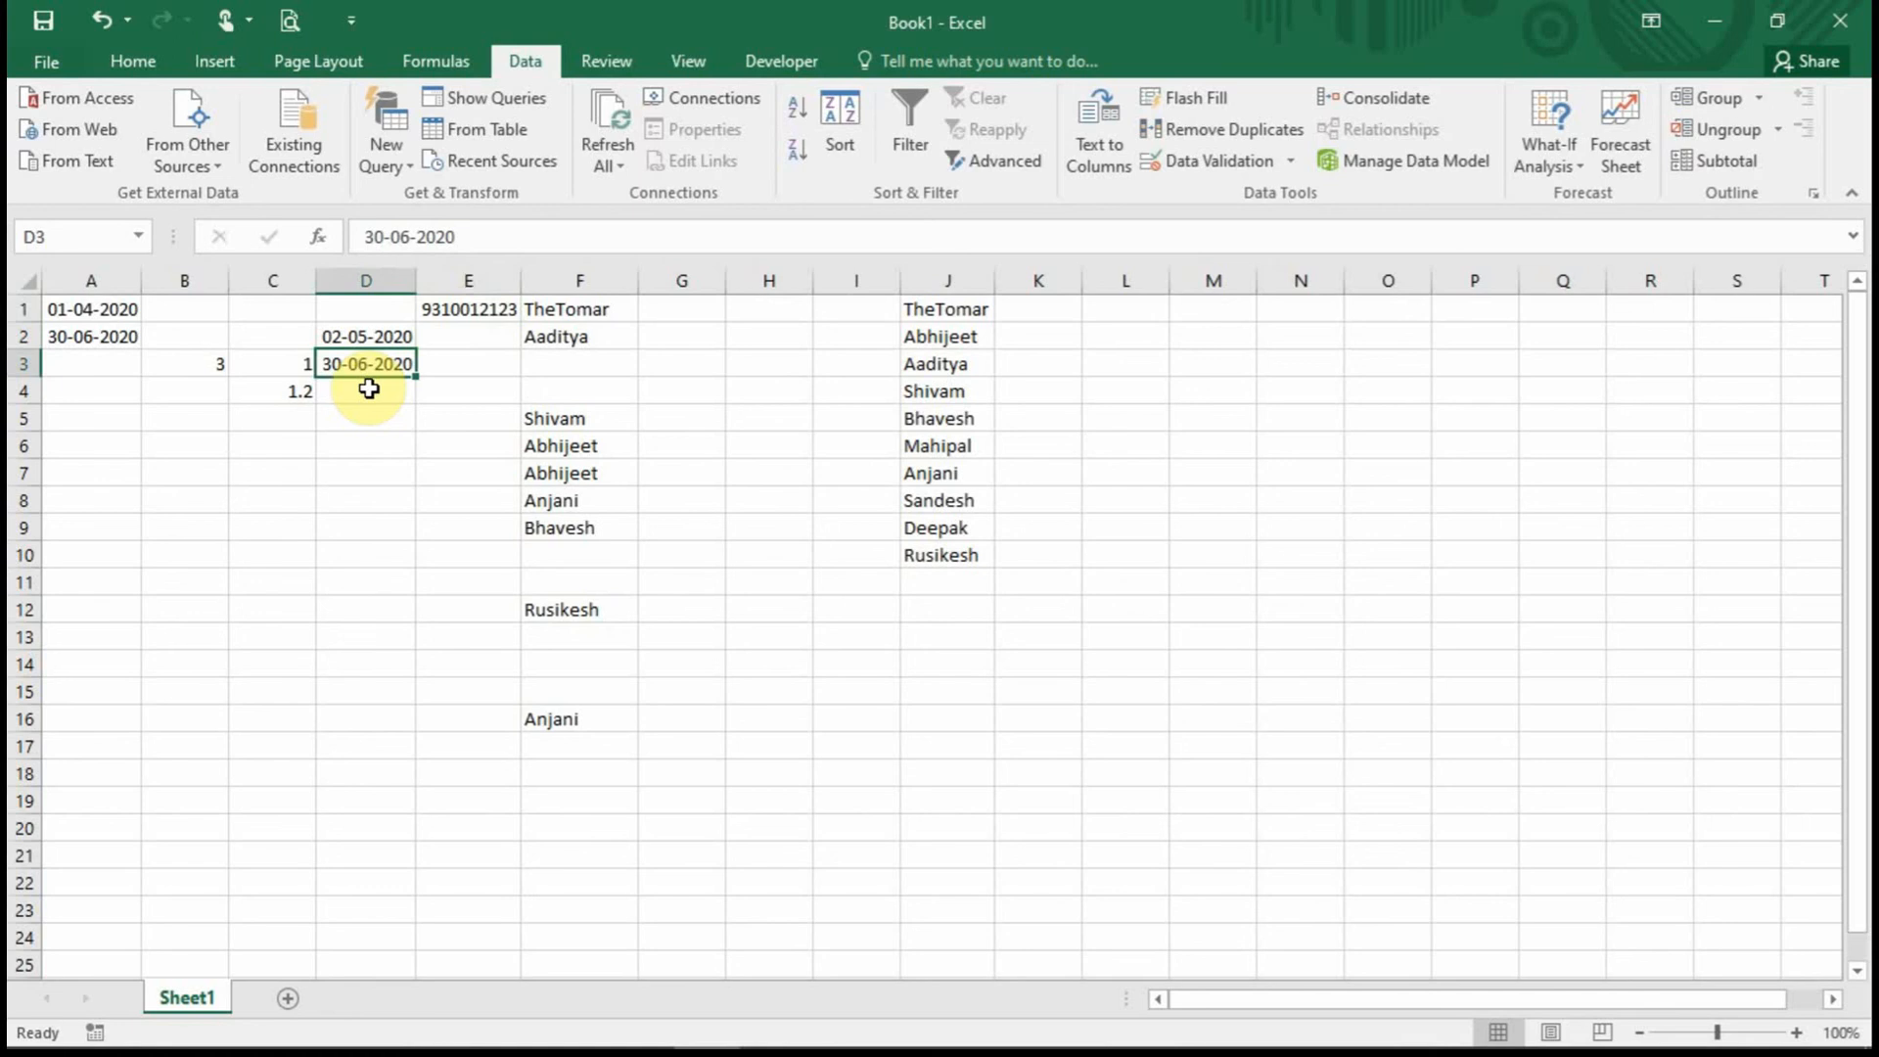
pyautogui.click(305, 391)
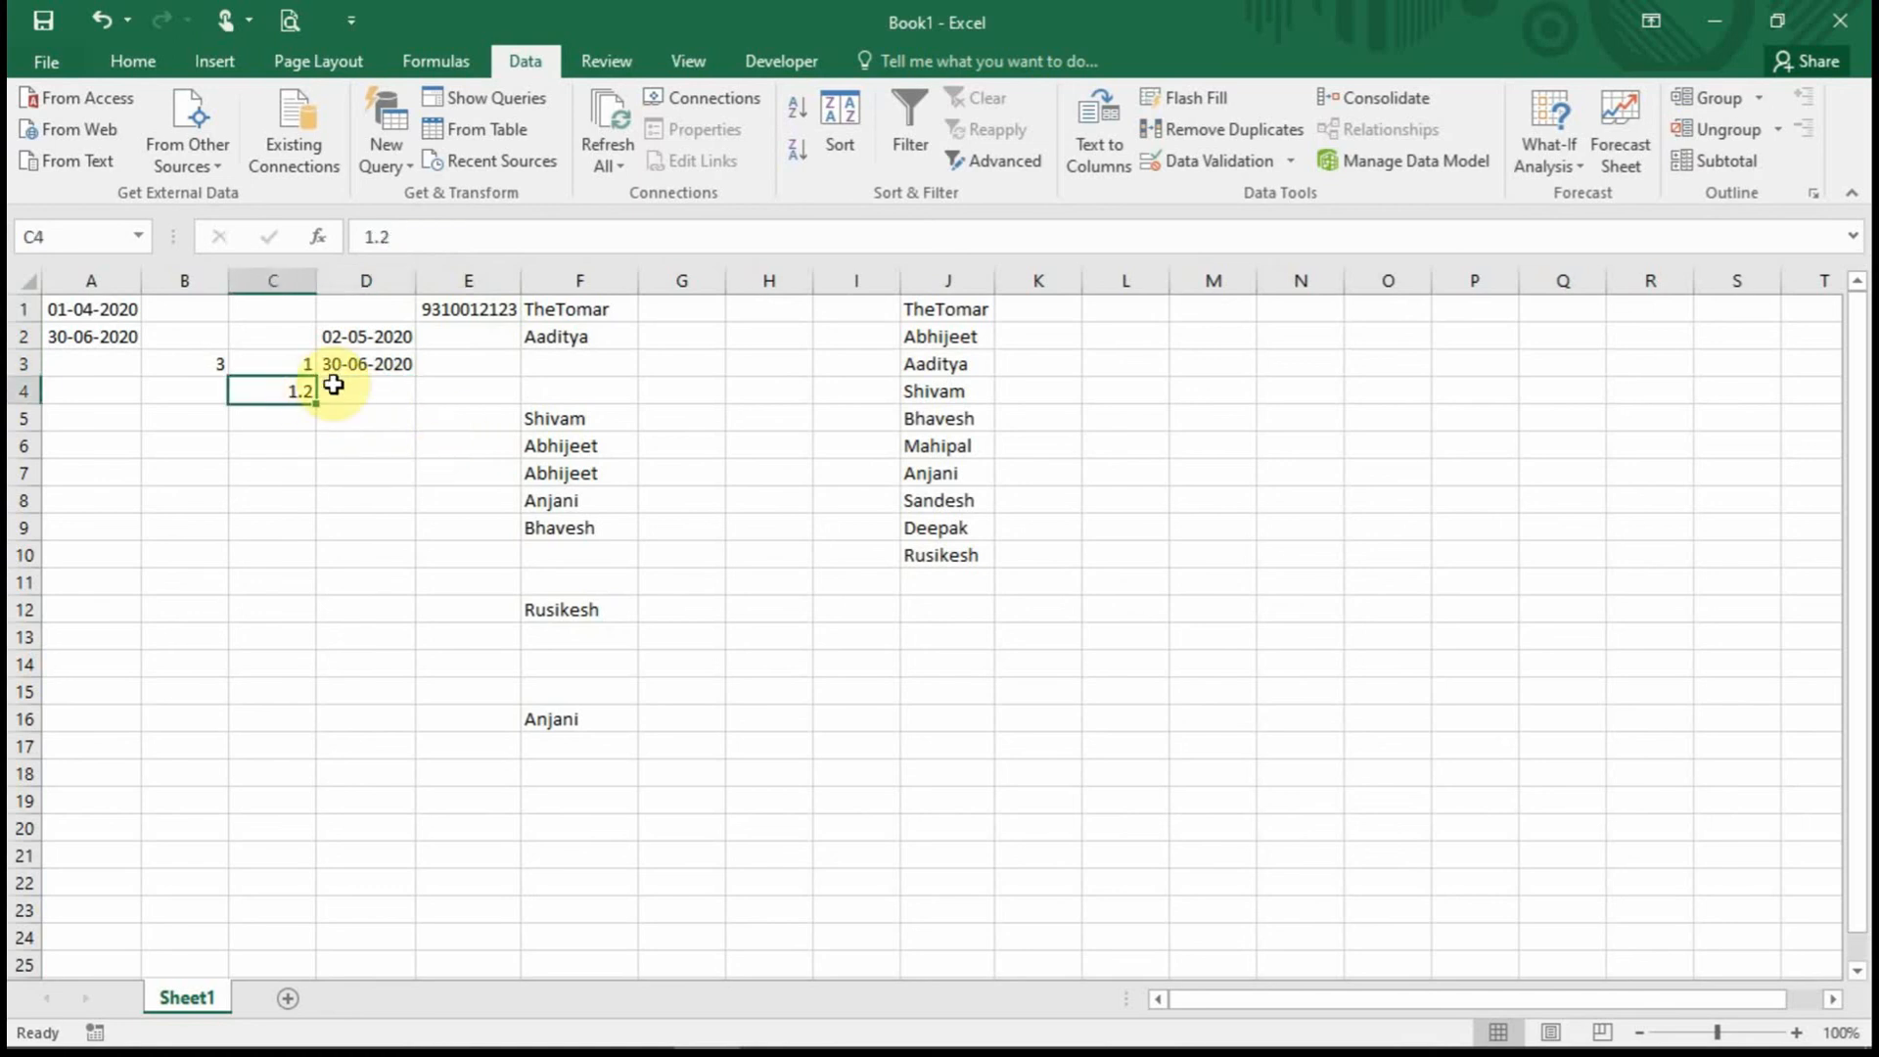
pyautogui.click(310, 363)
pyautogui.click(289, 393)
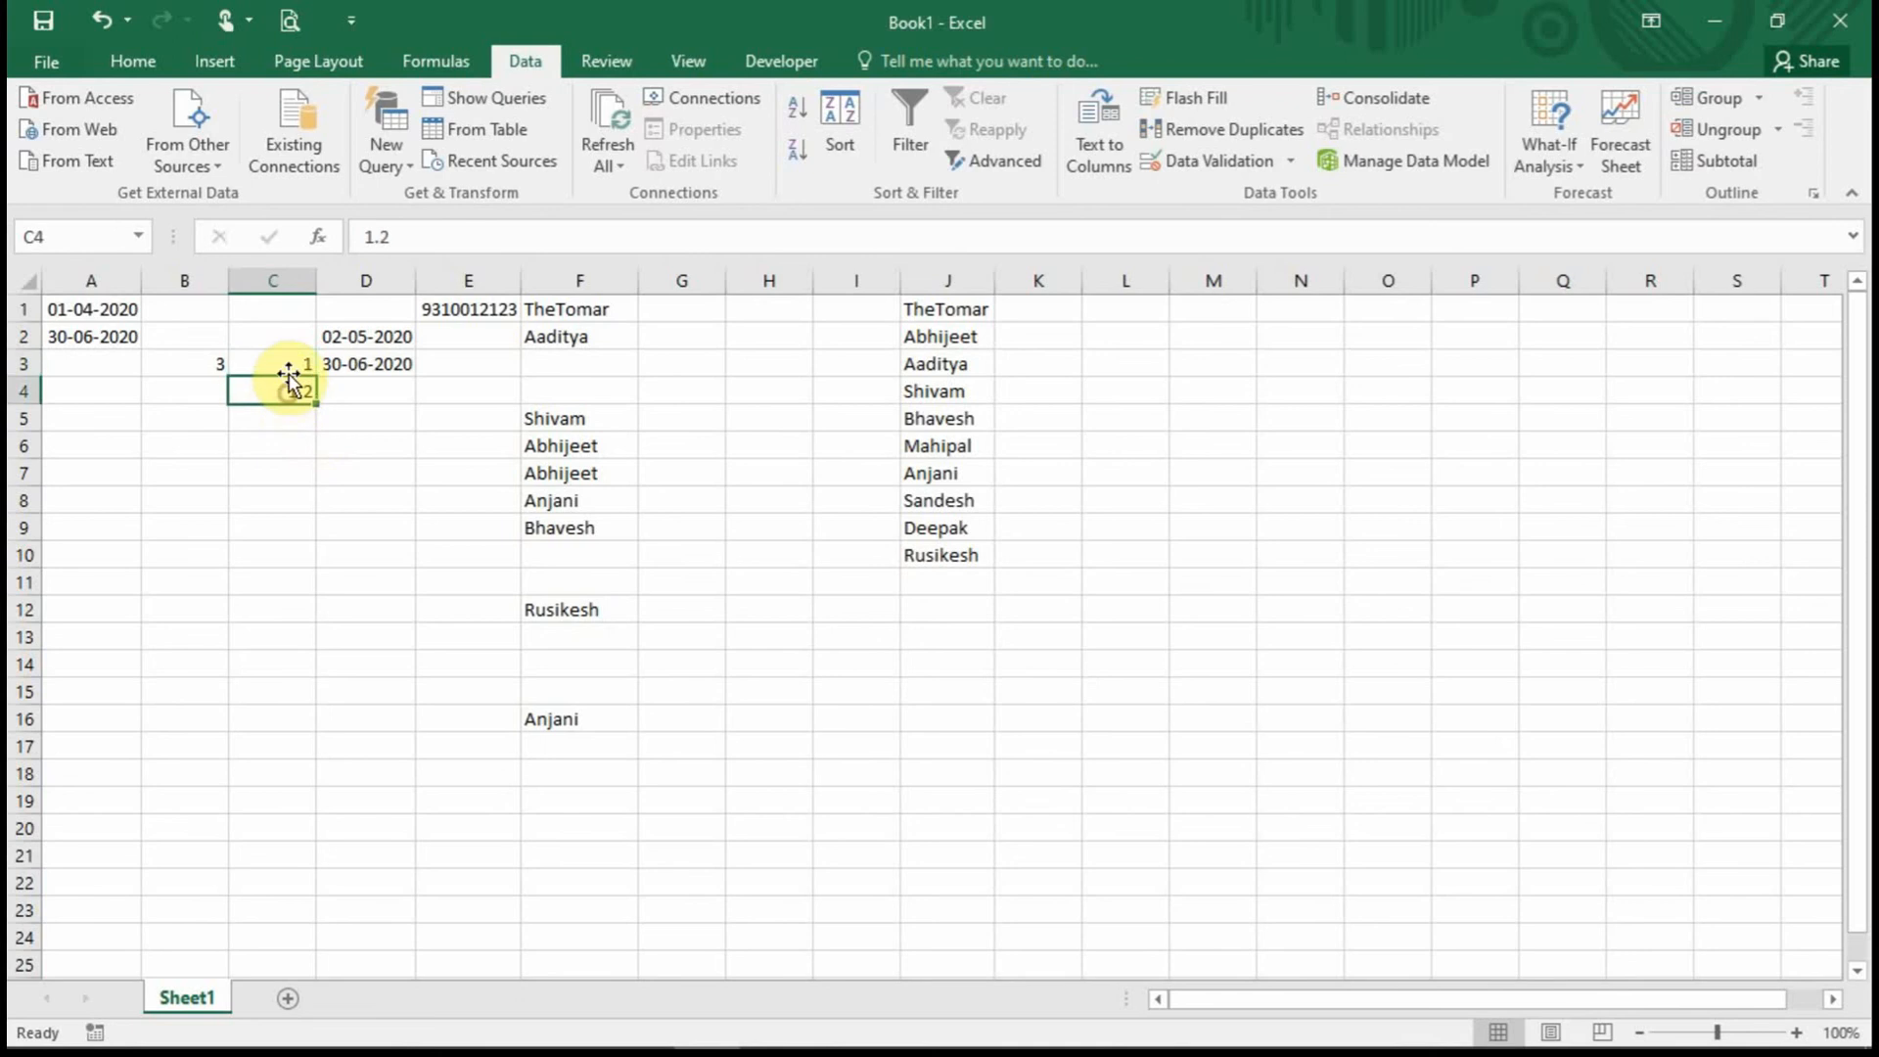
pyautogui.click(285, 366)
pyautogui.click(291, 389)
pyautogui.click(210, 363)
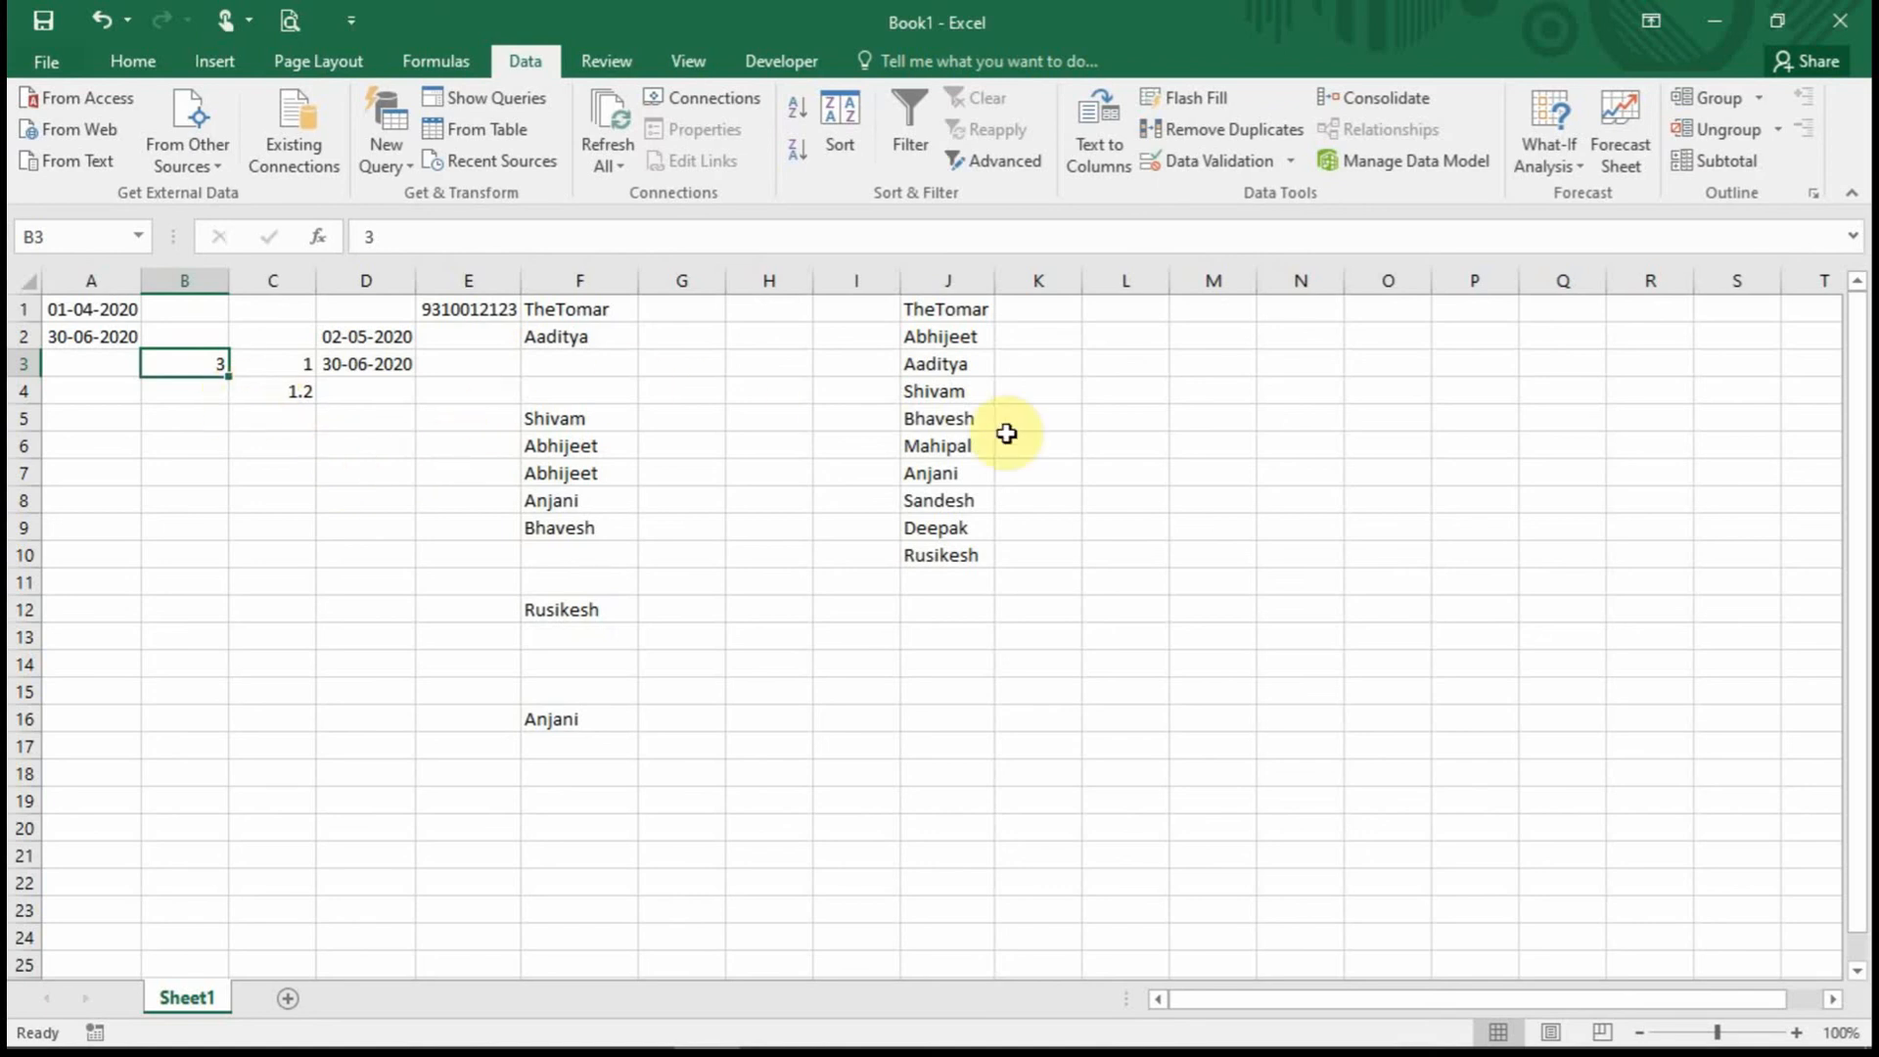
pyautogui.click(969, 418)
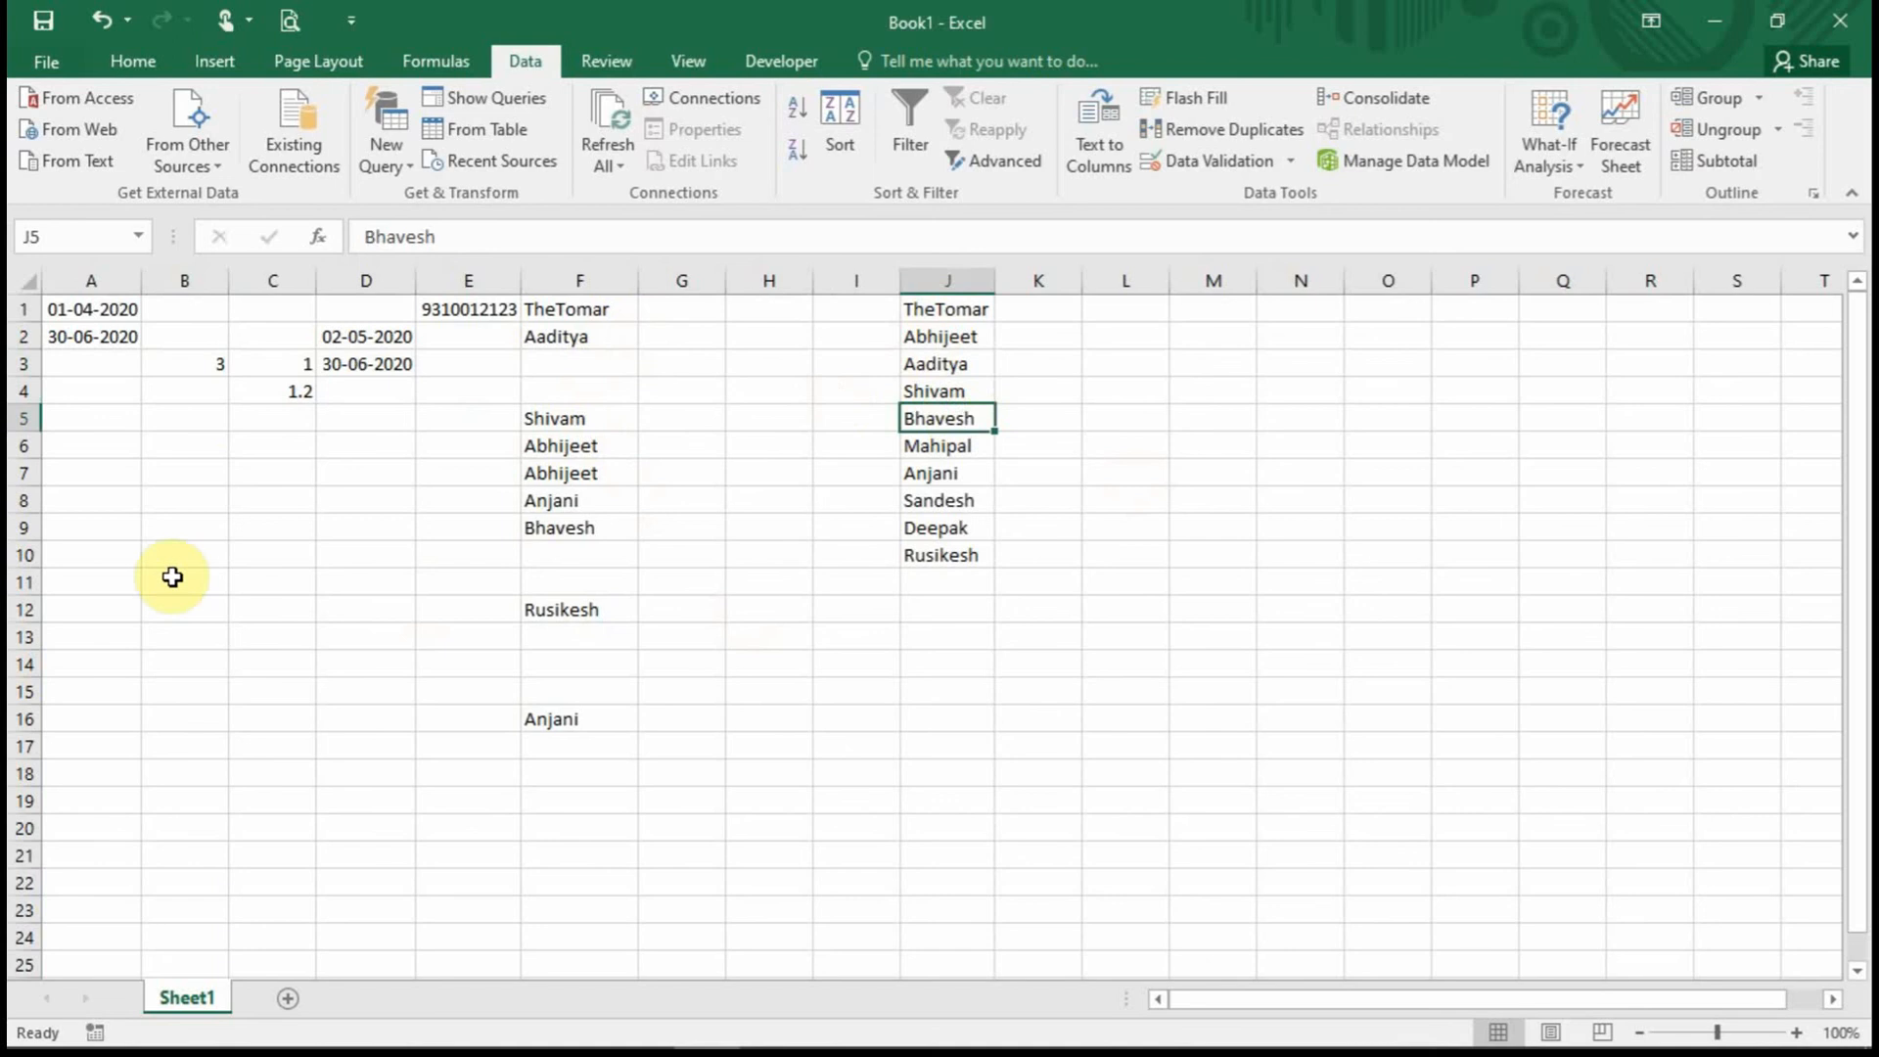
pyautogui.click(736, 641)
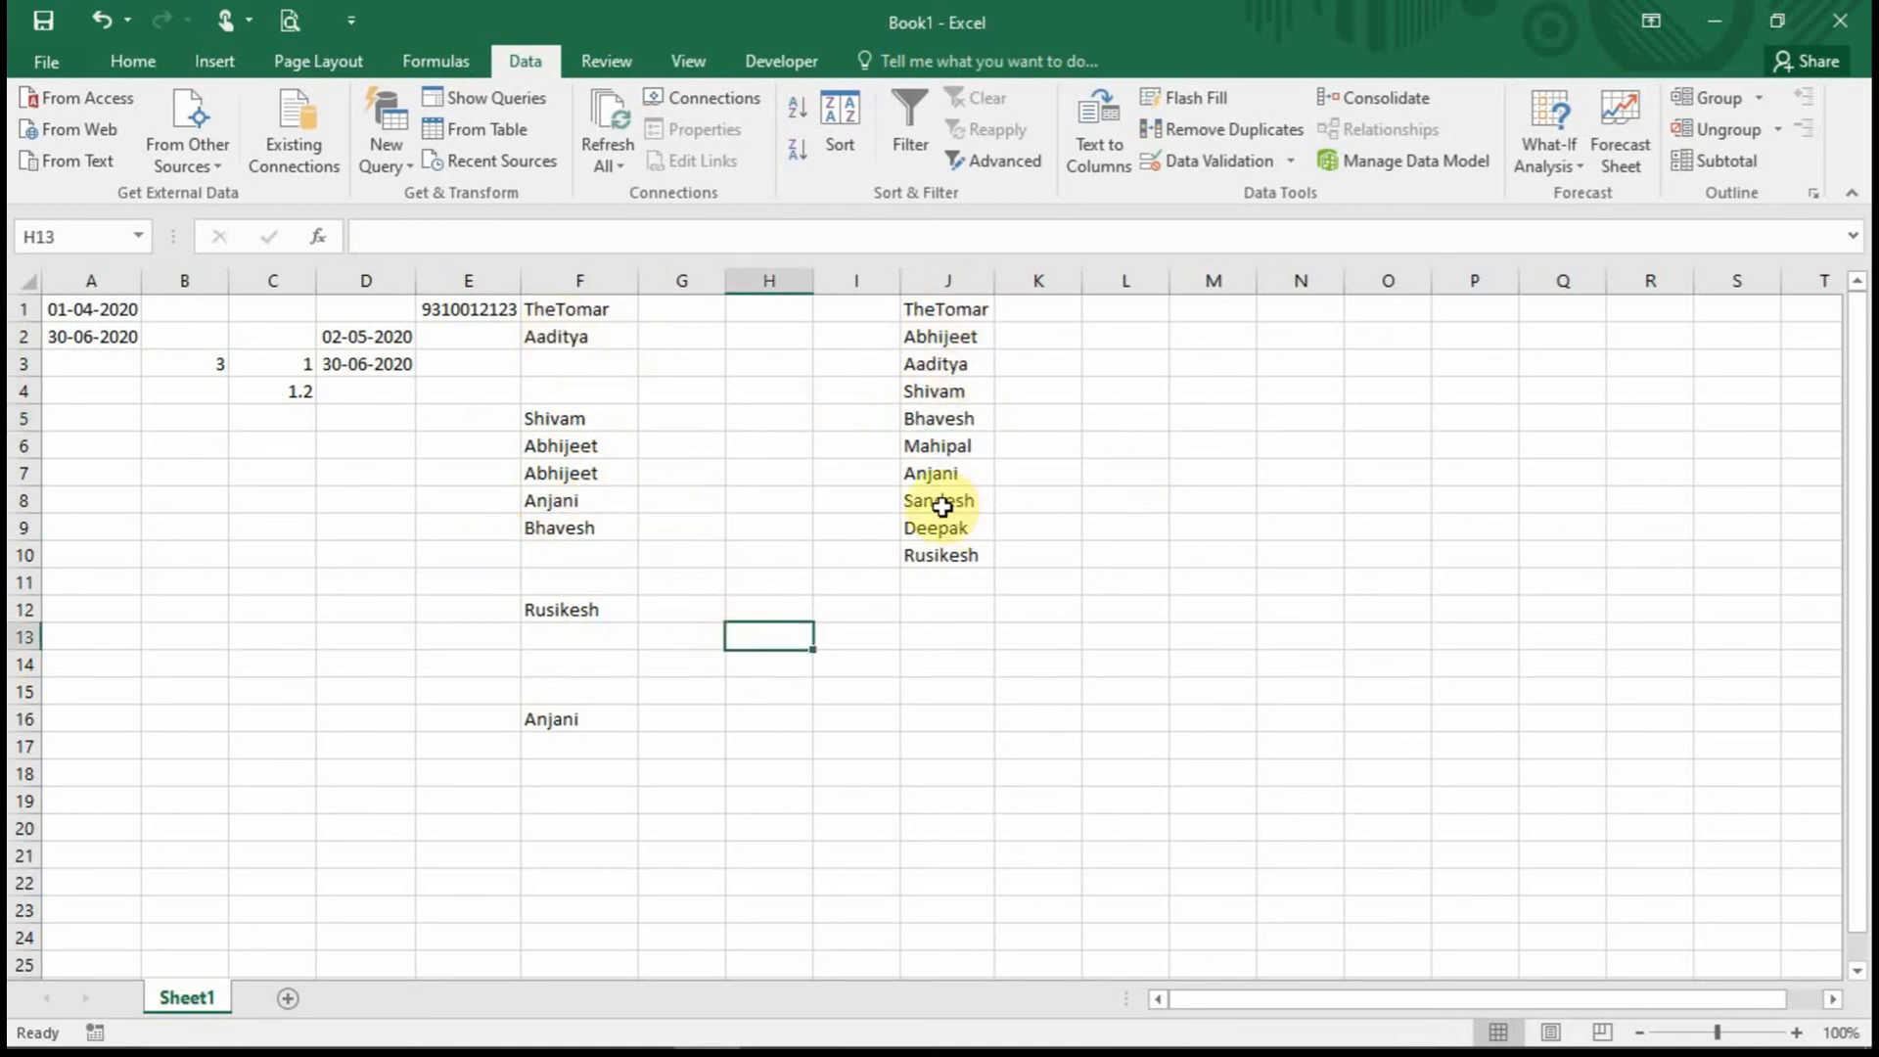
pyautogui.click(1015, 790)
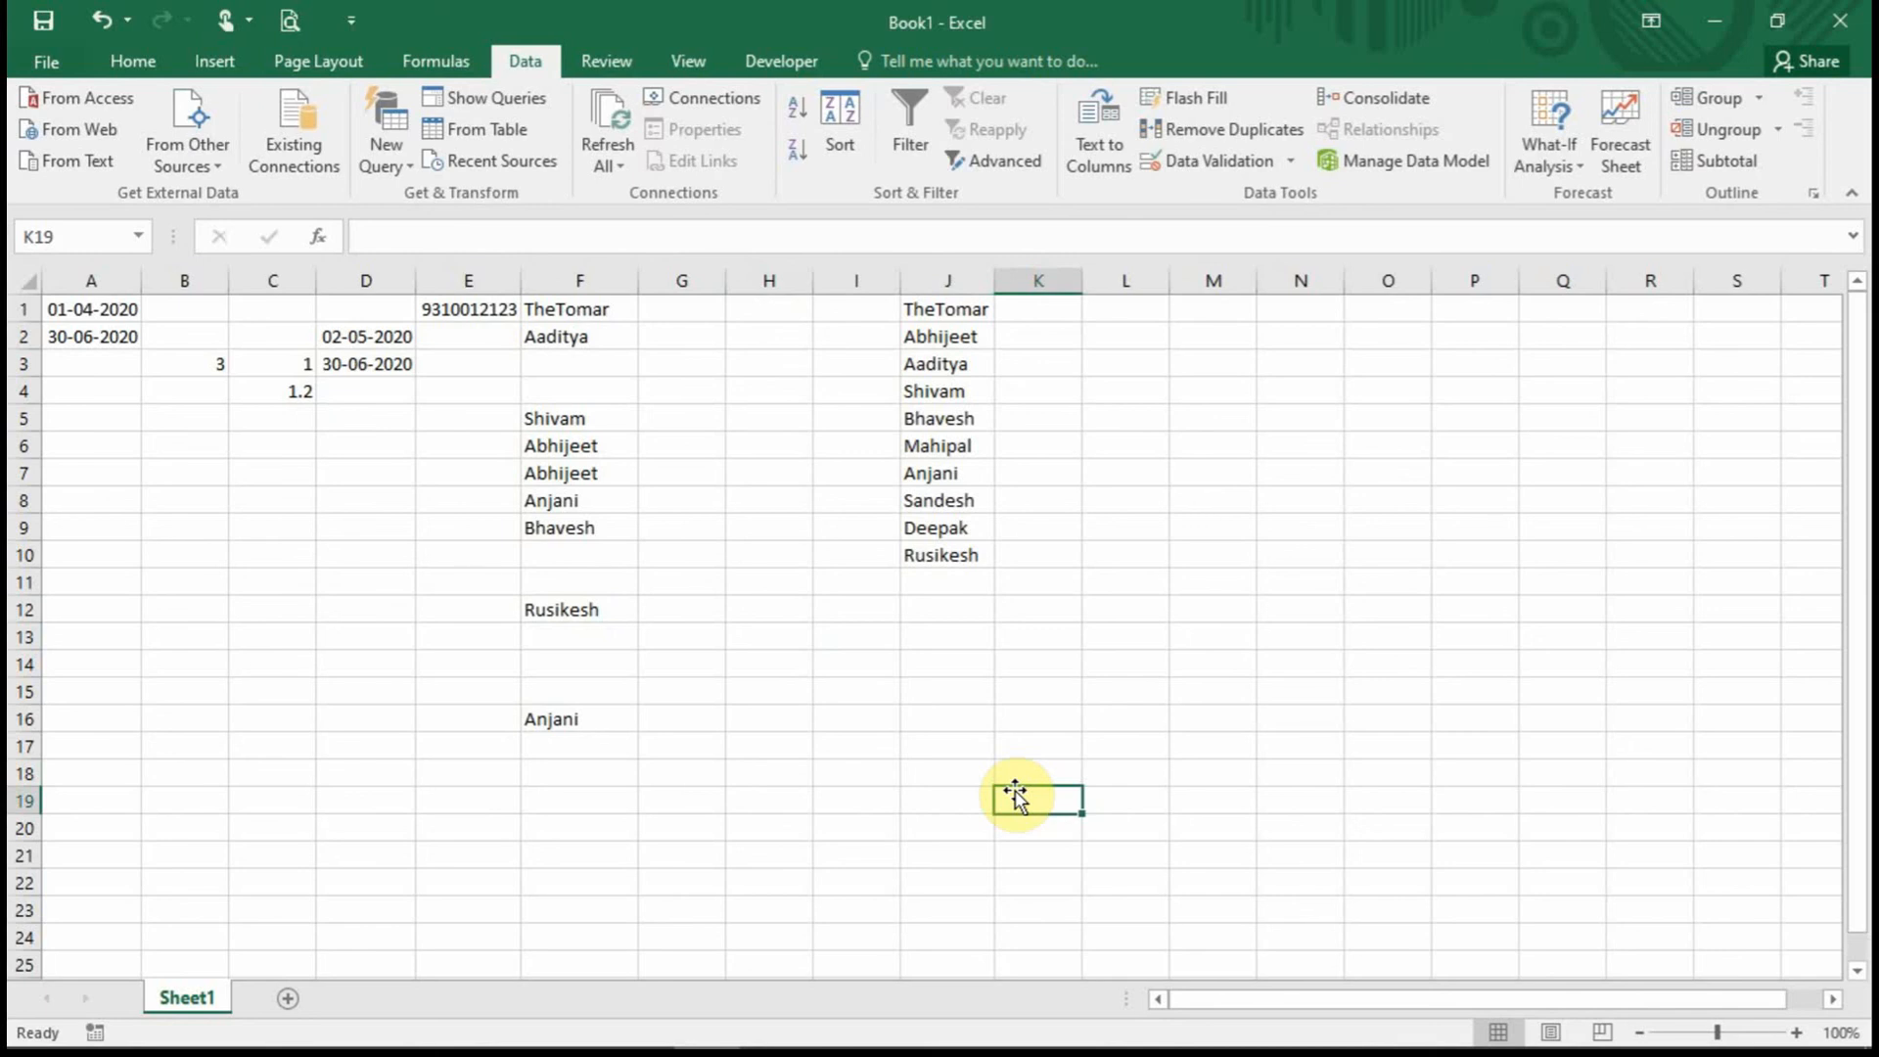
pyautogui.click(578, 446)
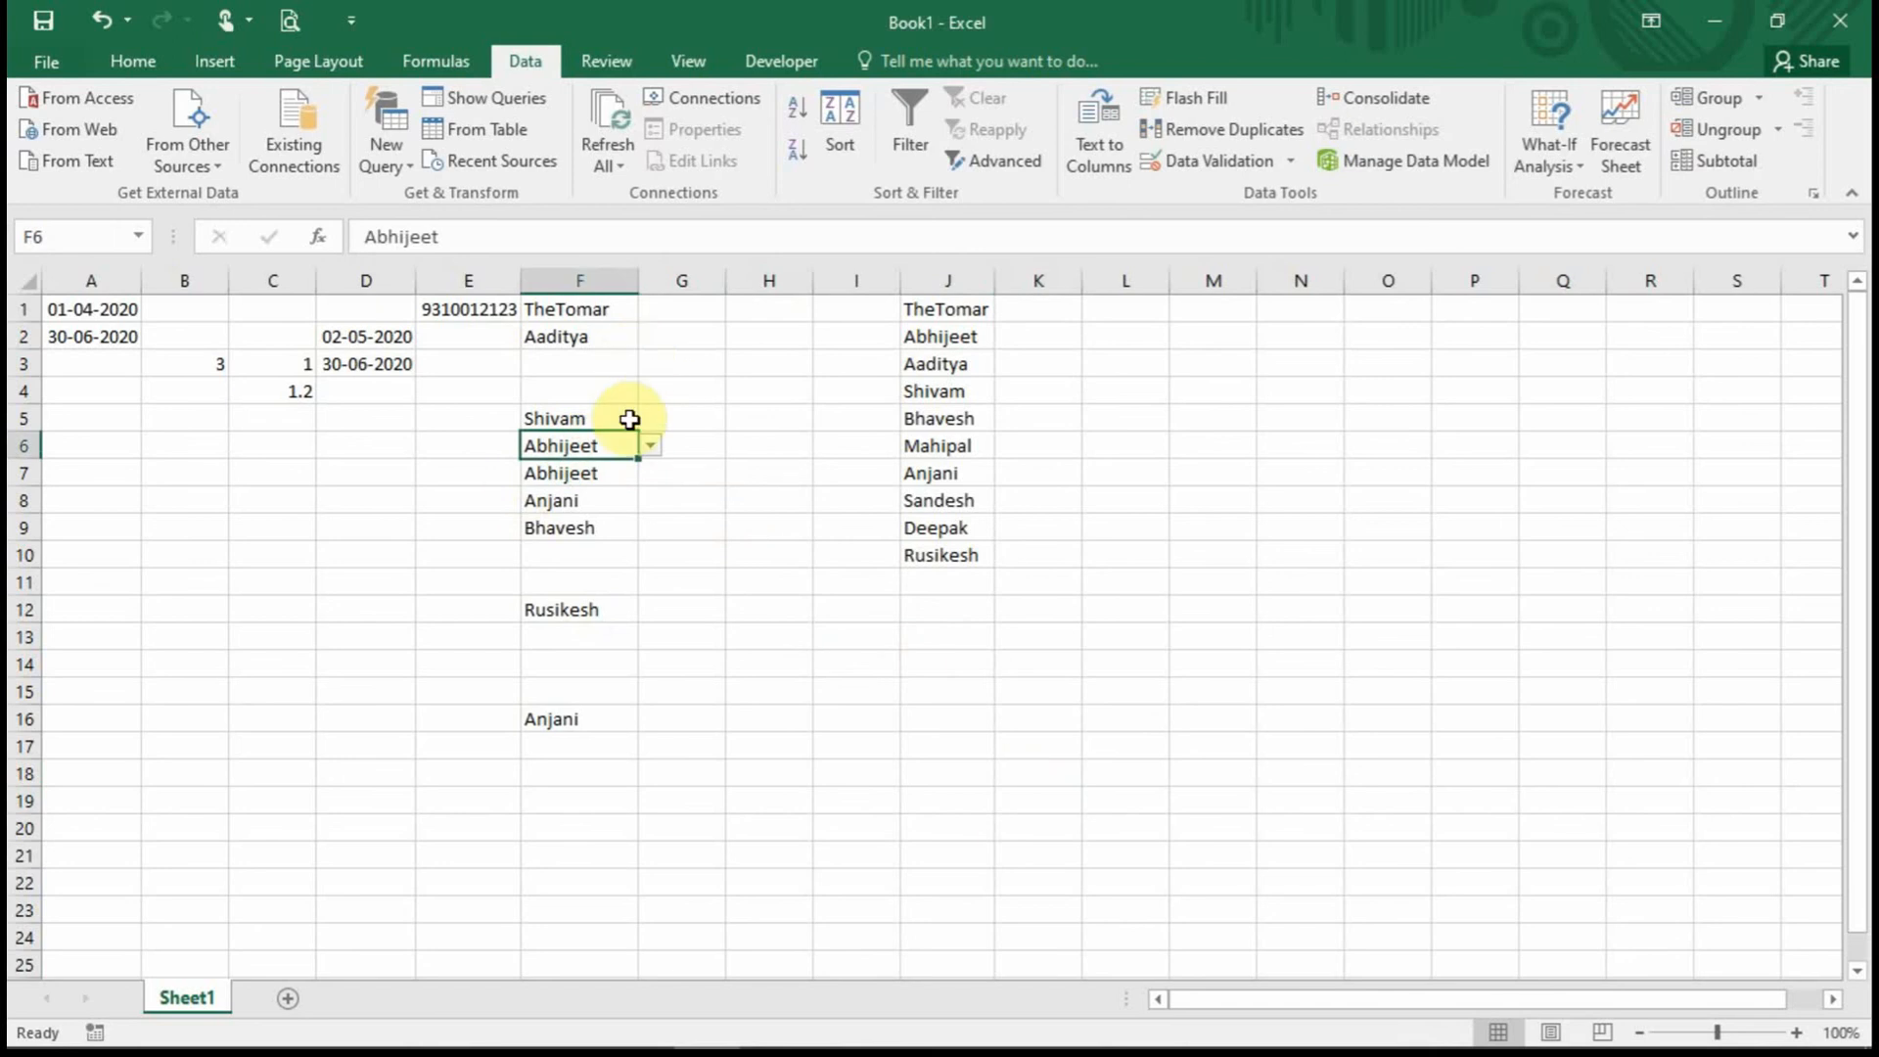
pyautogui.click(575, 526)
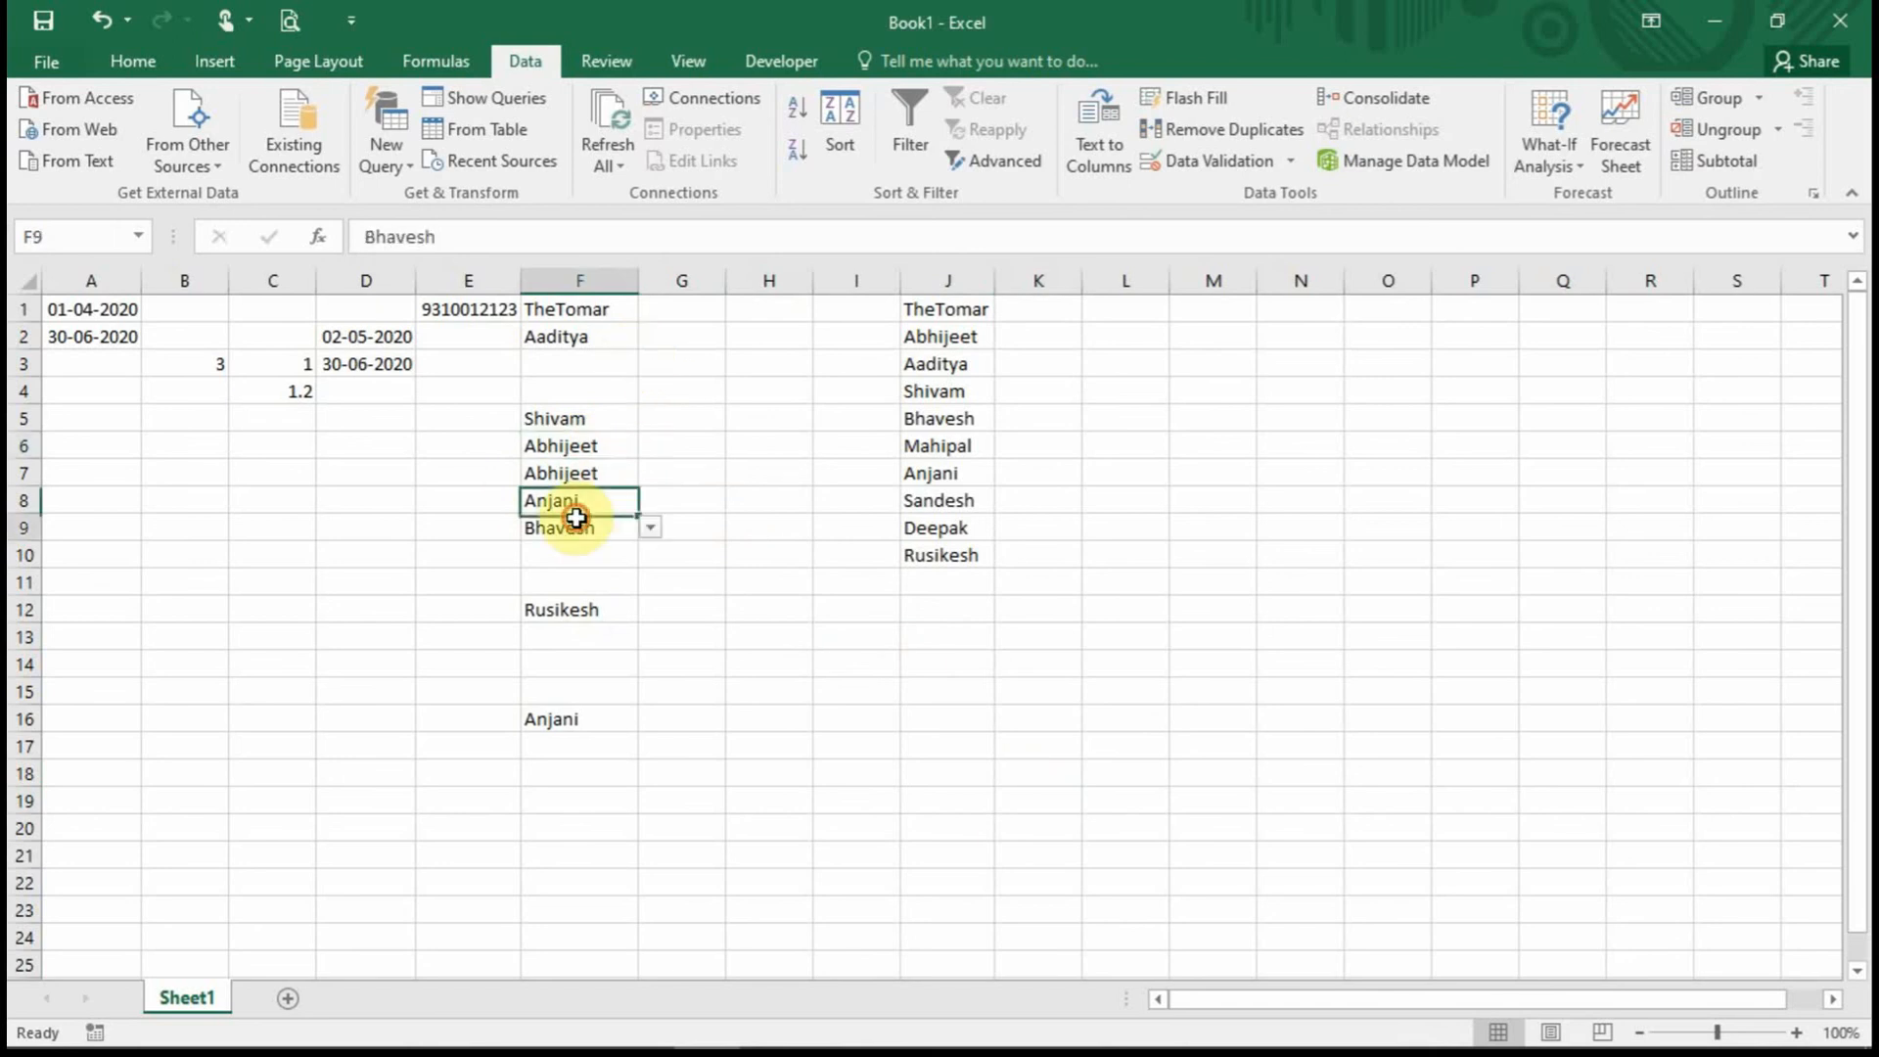
pyautogui.click(1221, 160)
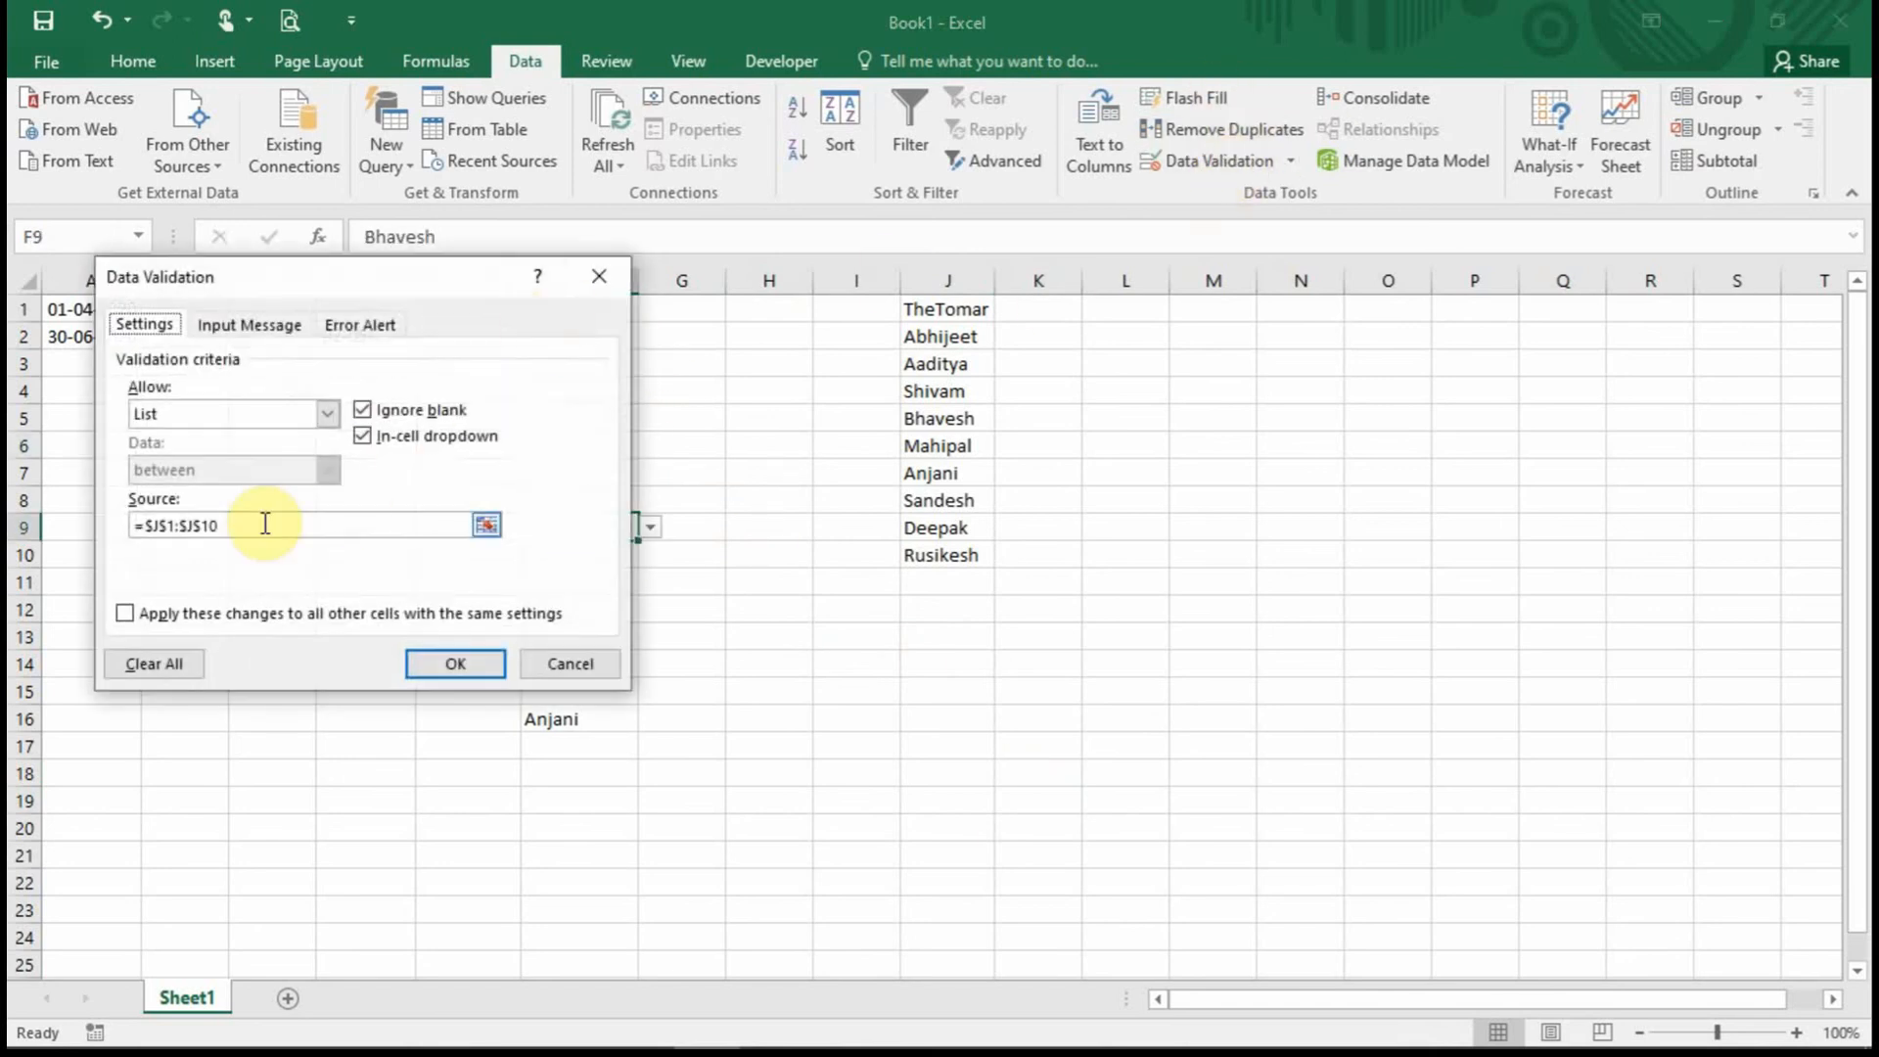
pyautogui.click(601, 275)
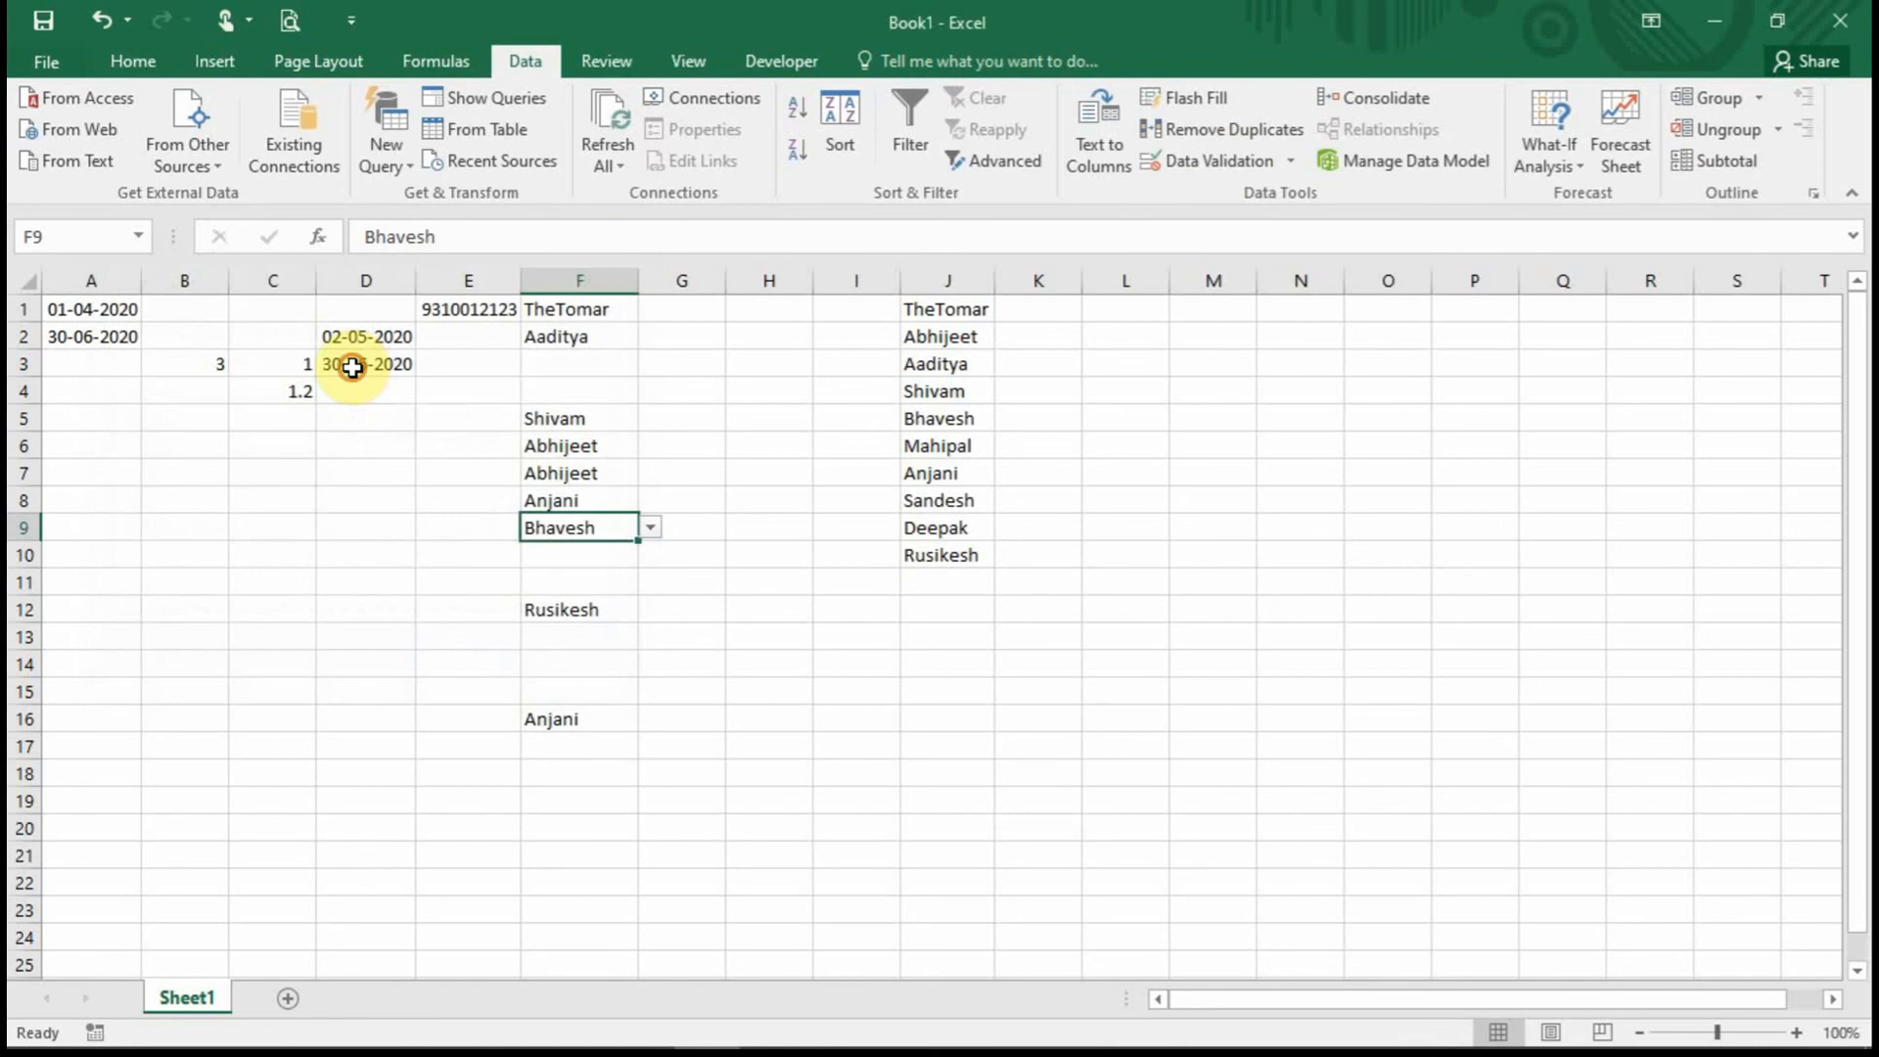
pyautogui.click(353, 367)
pyautogui.click(1218, 162)
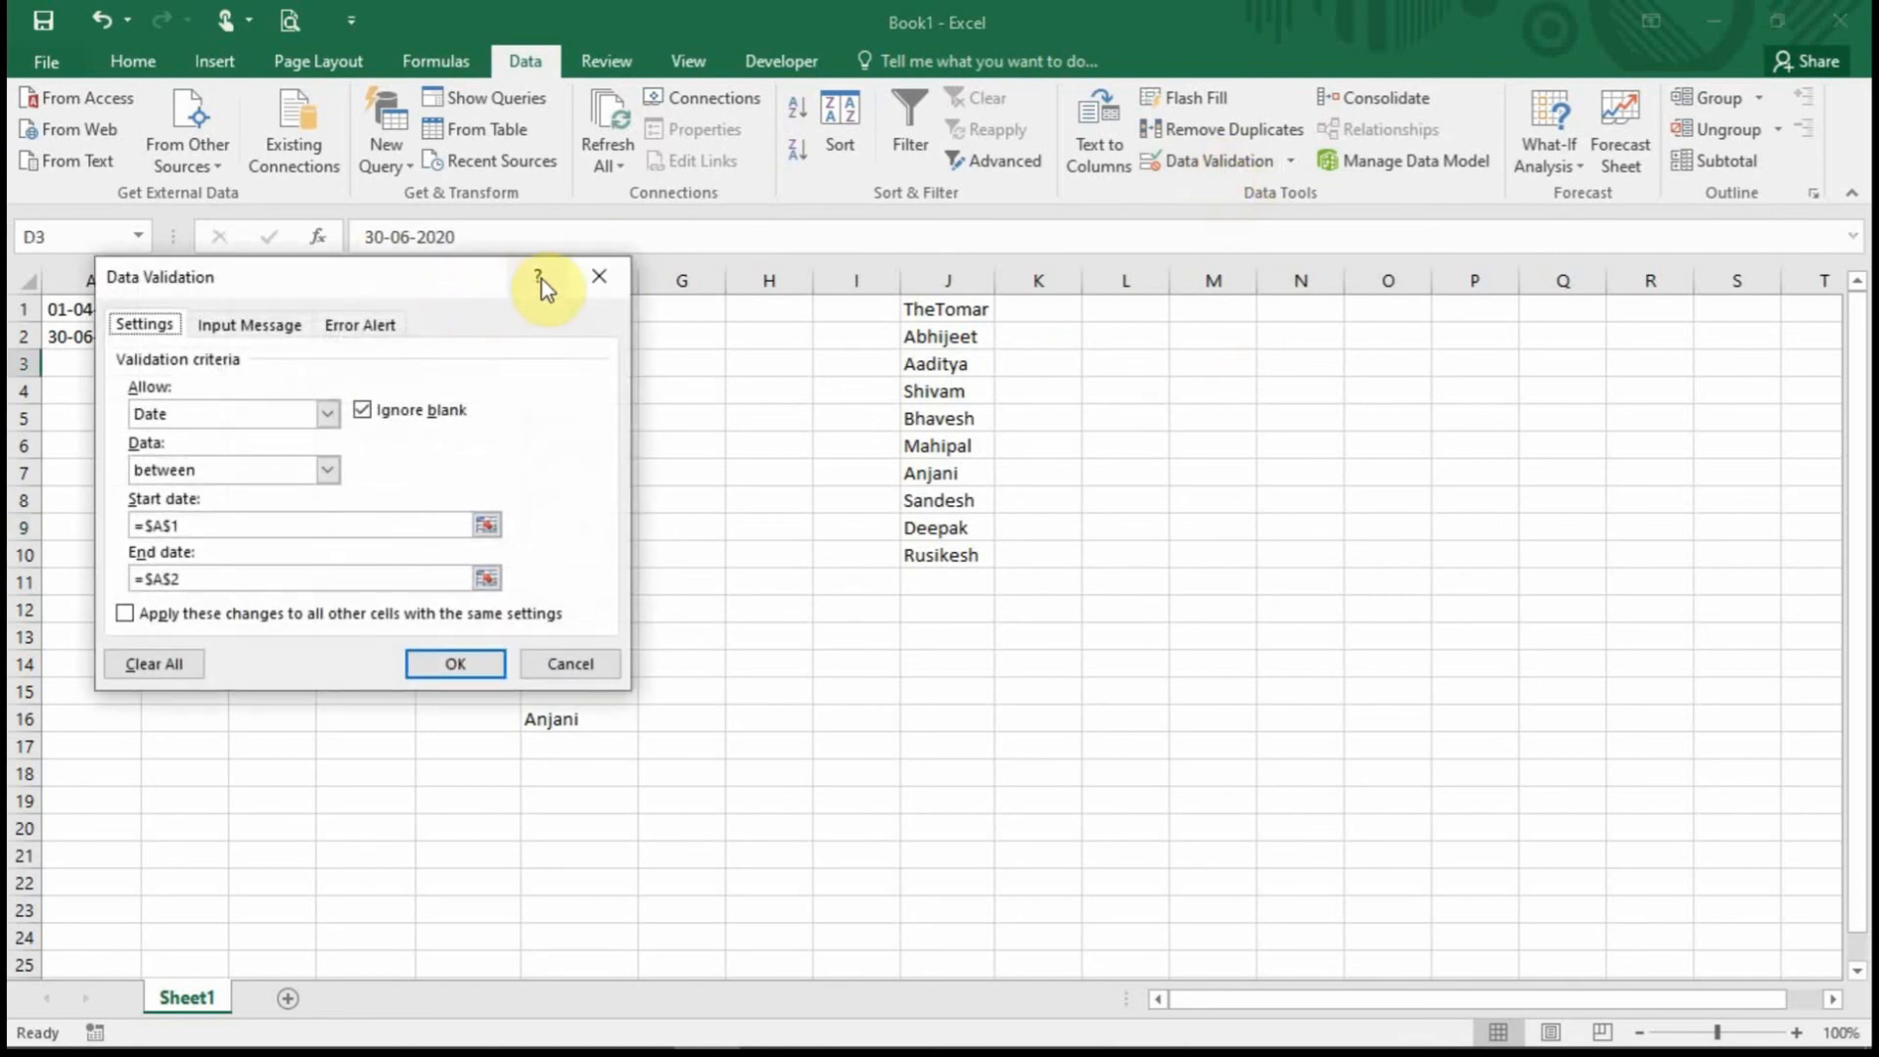
pyautogui.click(600, 276)
pyautogui.click(690, 473)
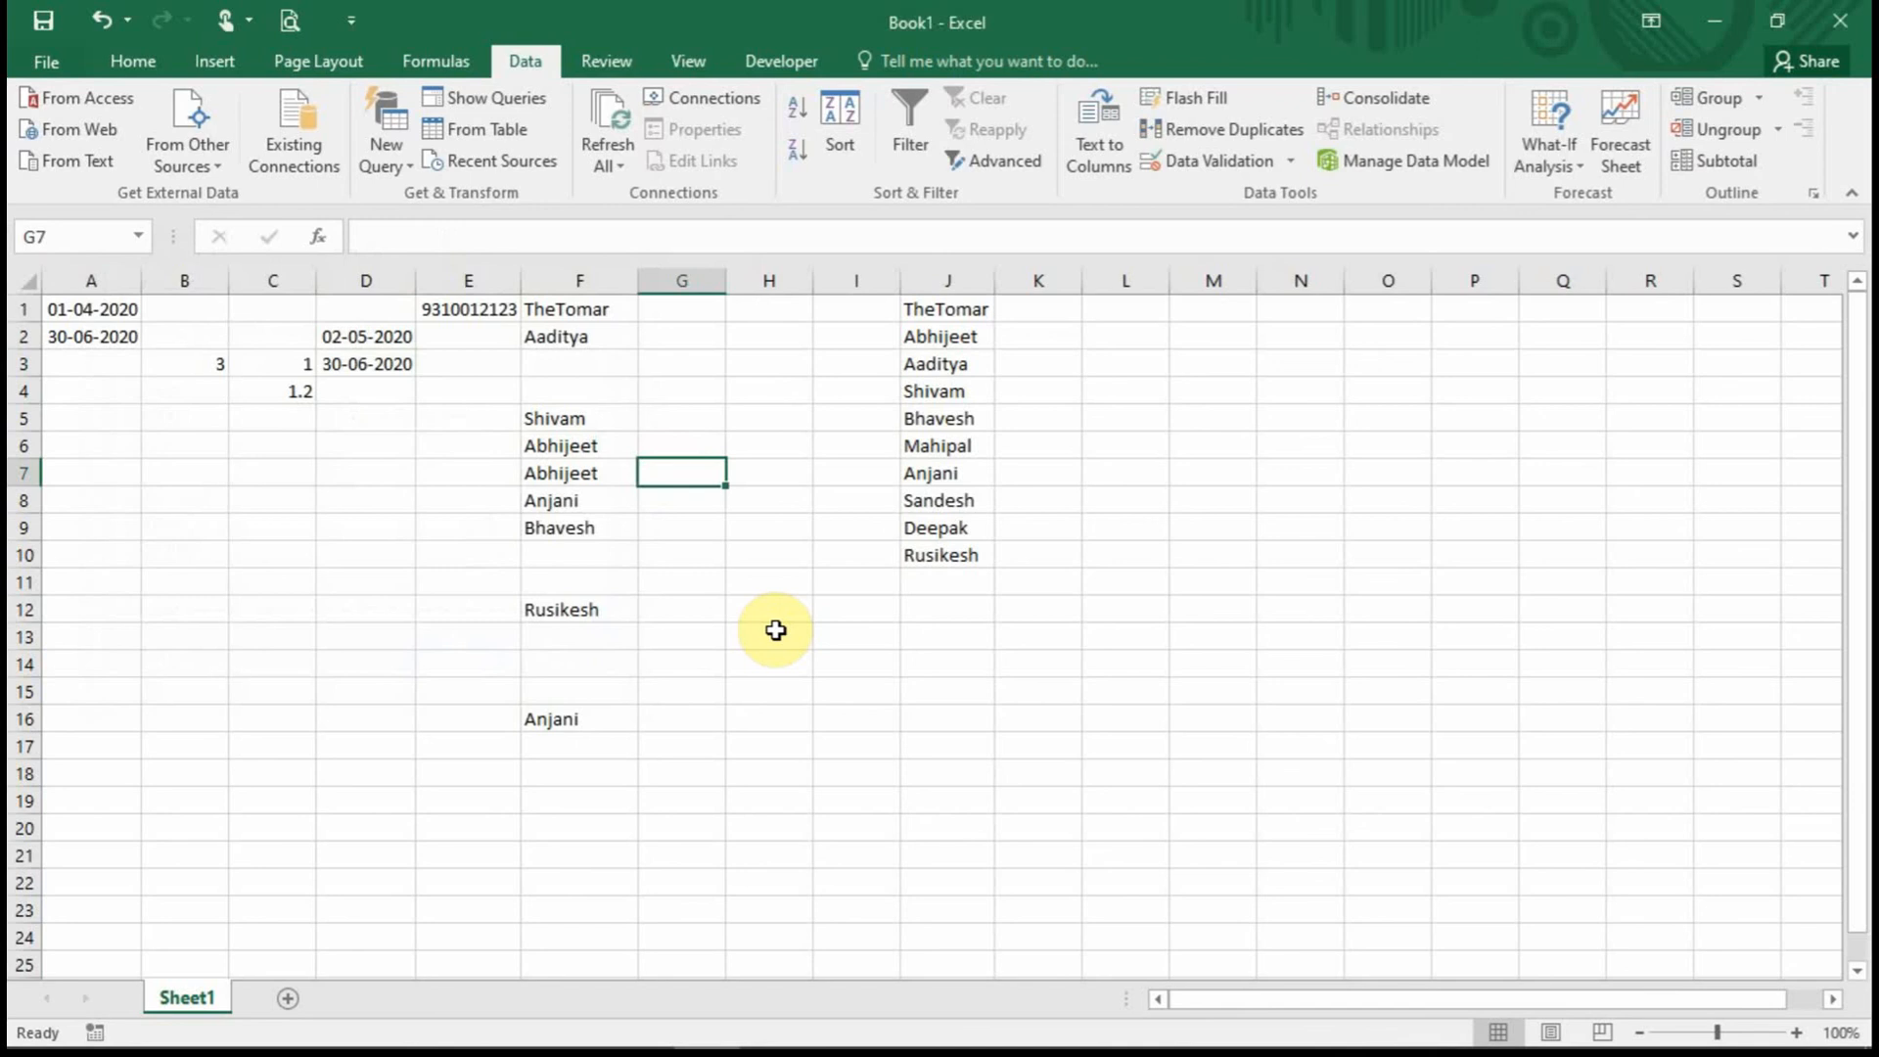
pyautogui.click(110, 308)
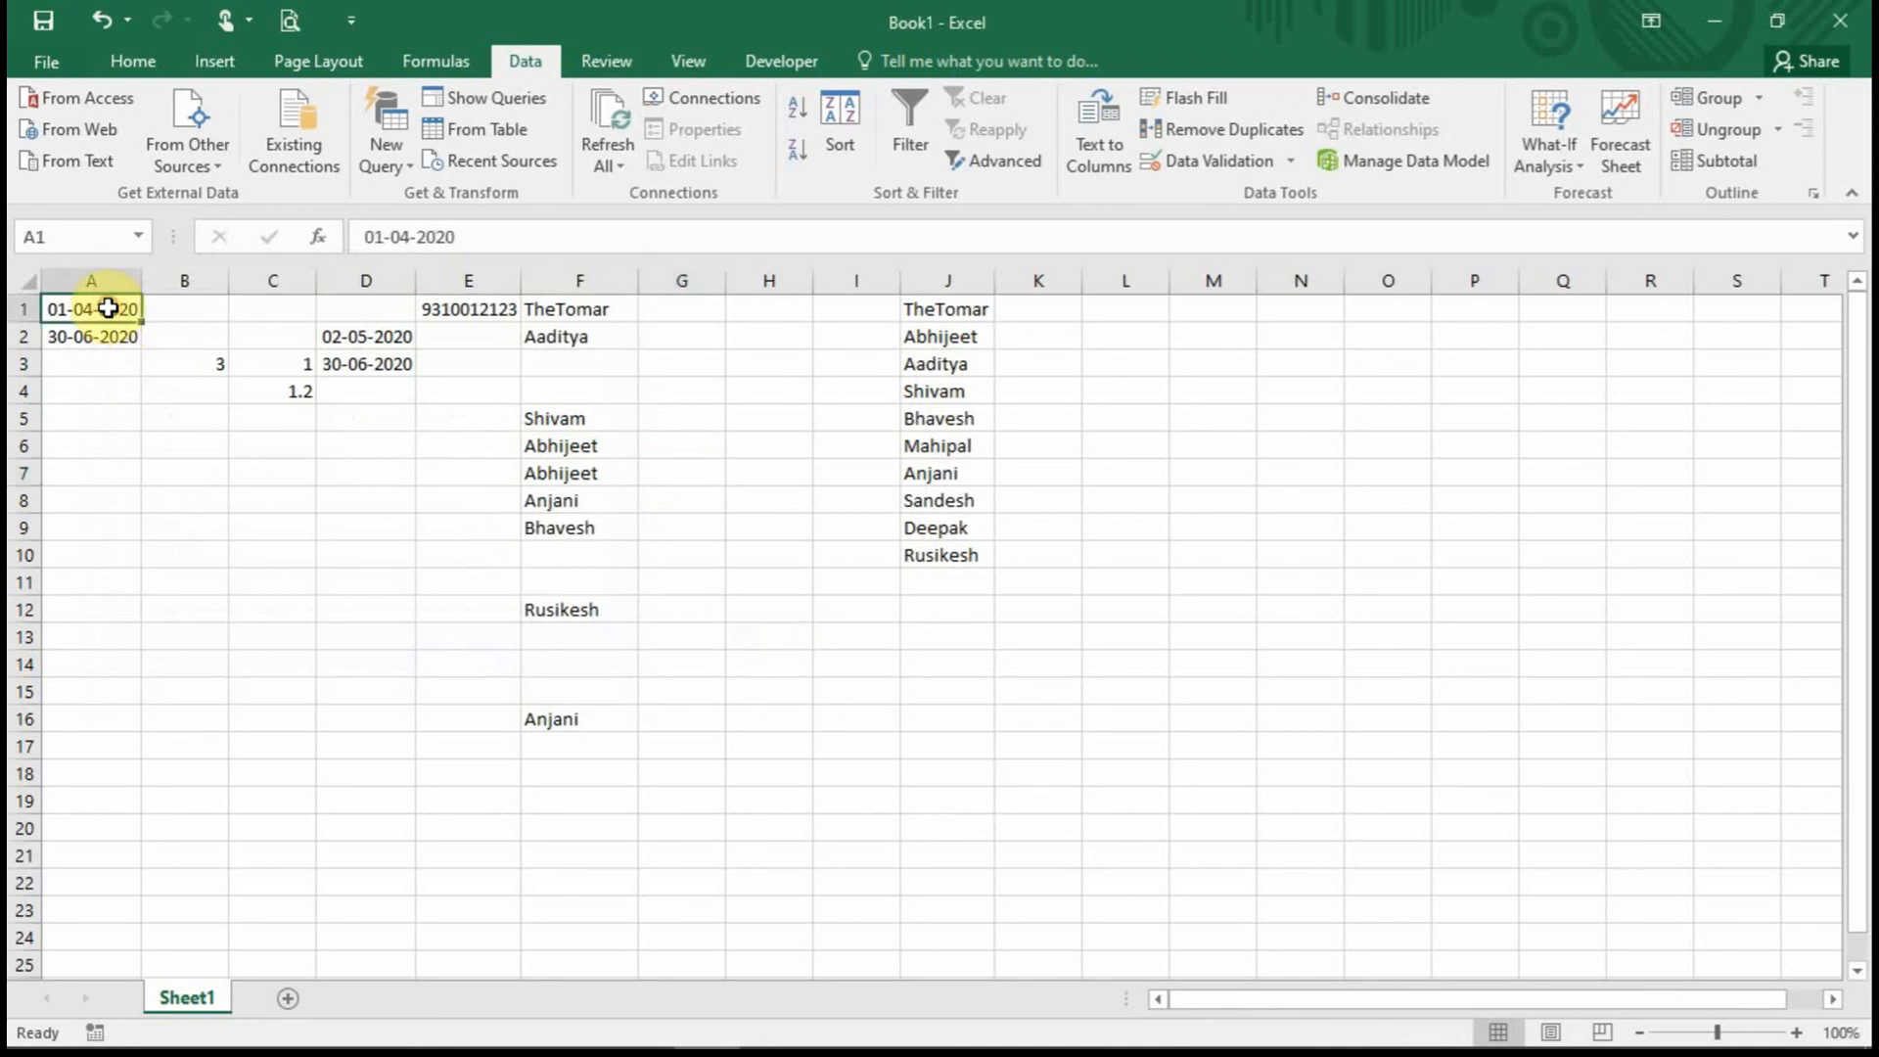
pyautogui.click(945, 387)
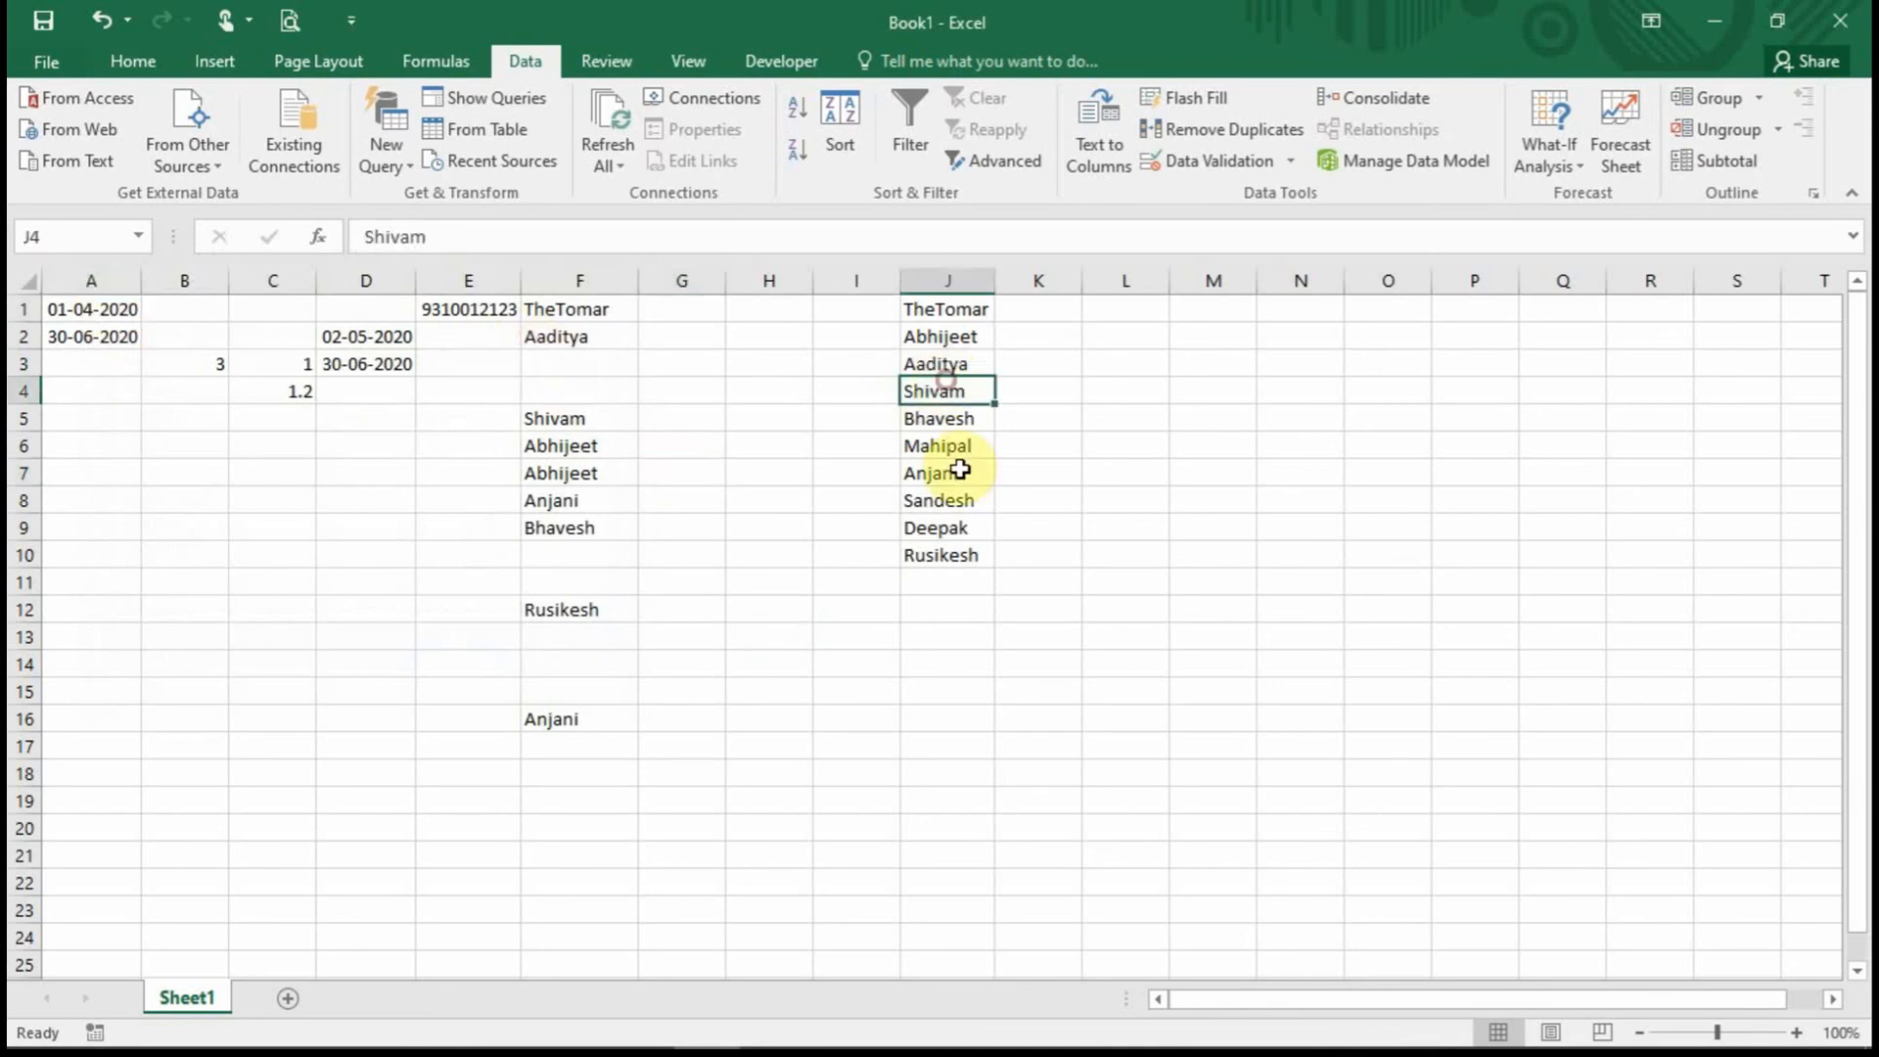
pyautogui.click(954, 473)
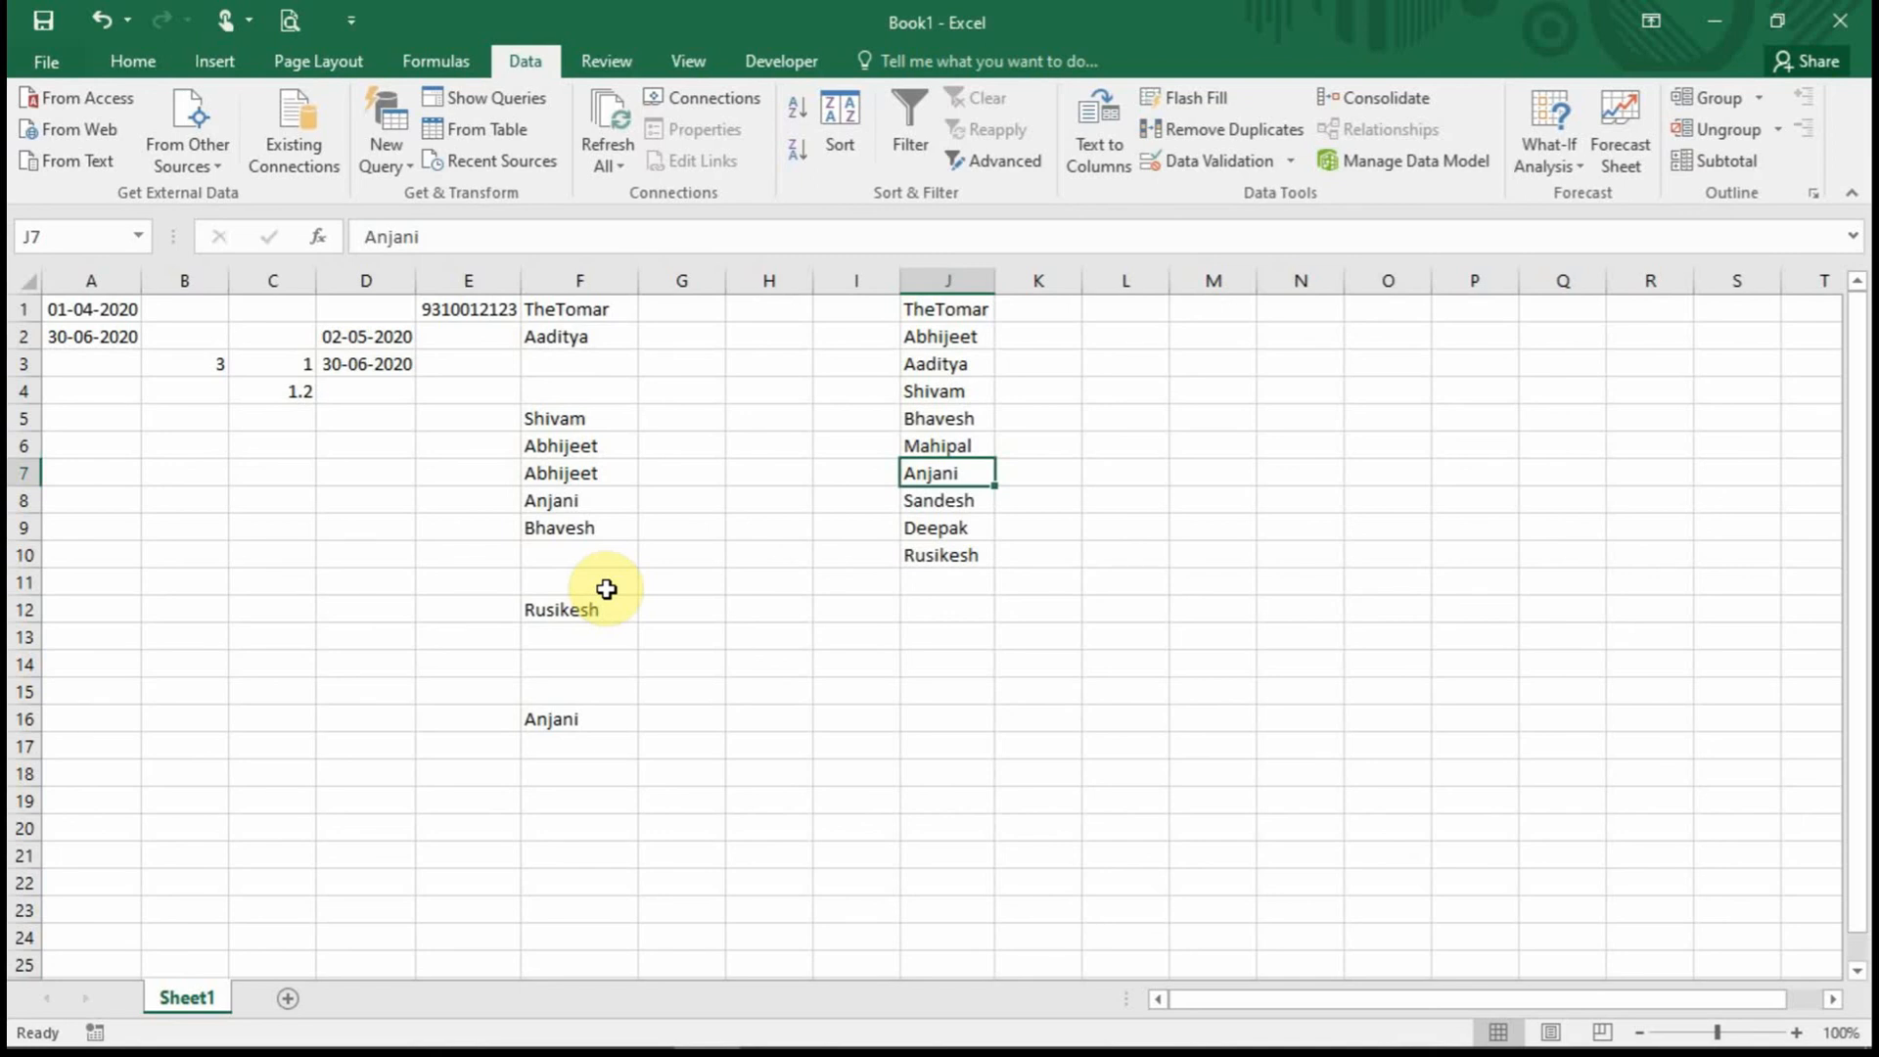
# Use Go To Special to select every validated cell: B3, C1:C10 and columns D–F.
pyautogui.hotkey('ctrl', 'g')
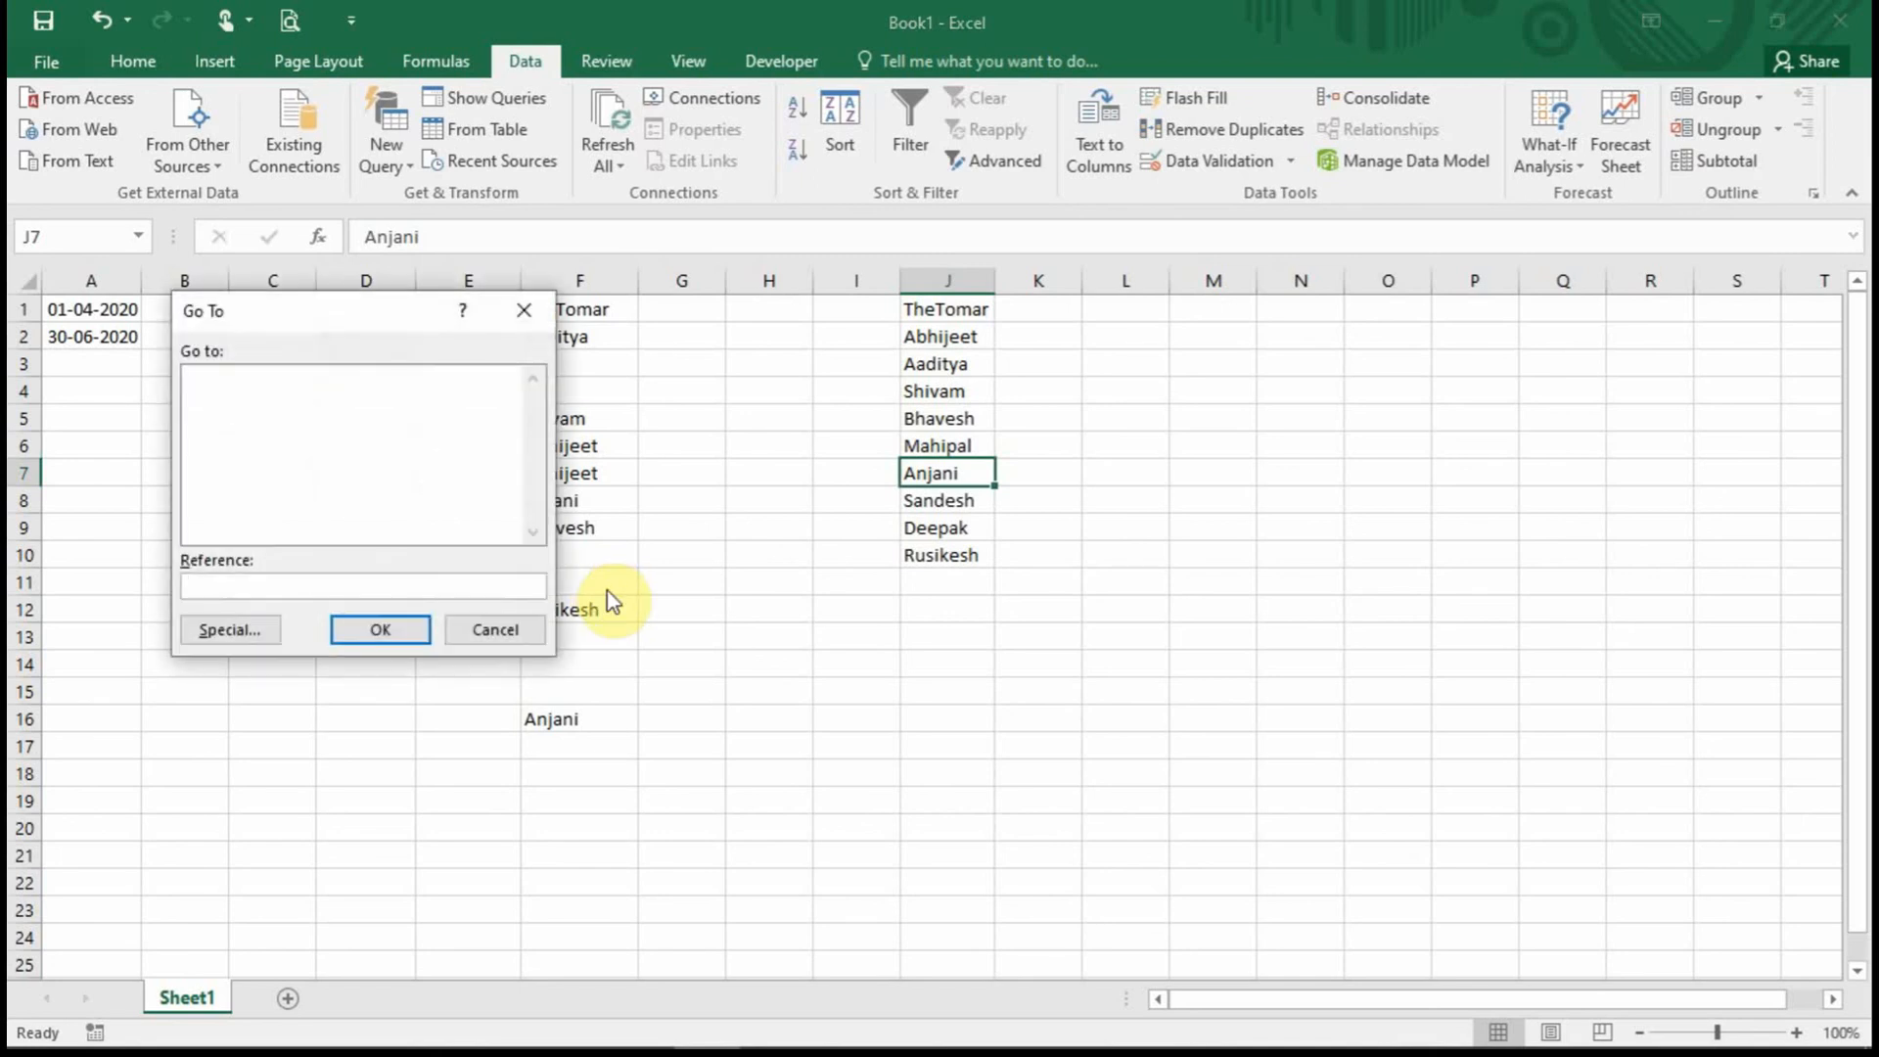
pyautogui.moveTo(348, 326); pyautogui.dragTo(1101, 424)
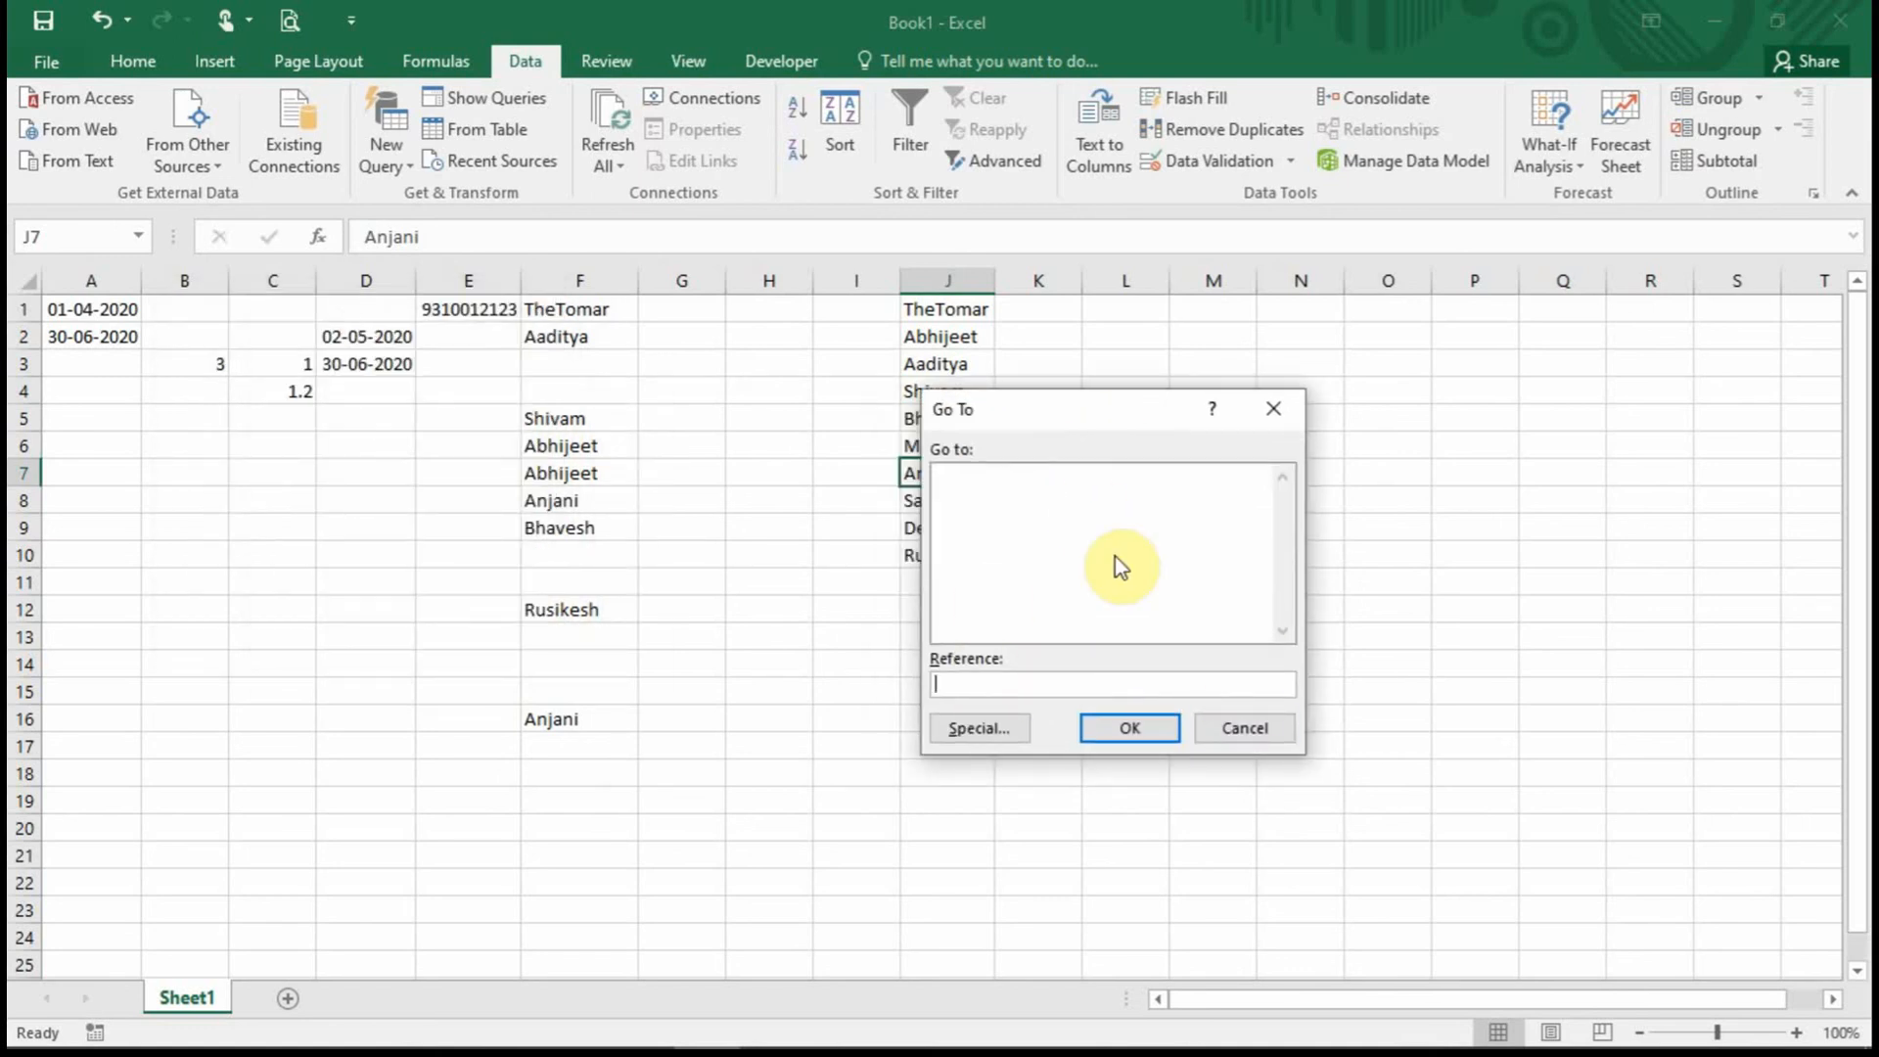
pyautogui.click(1001, 730)
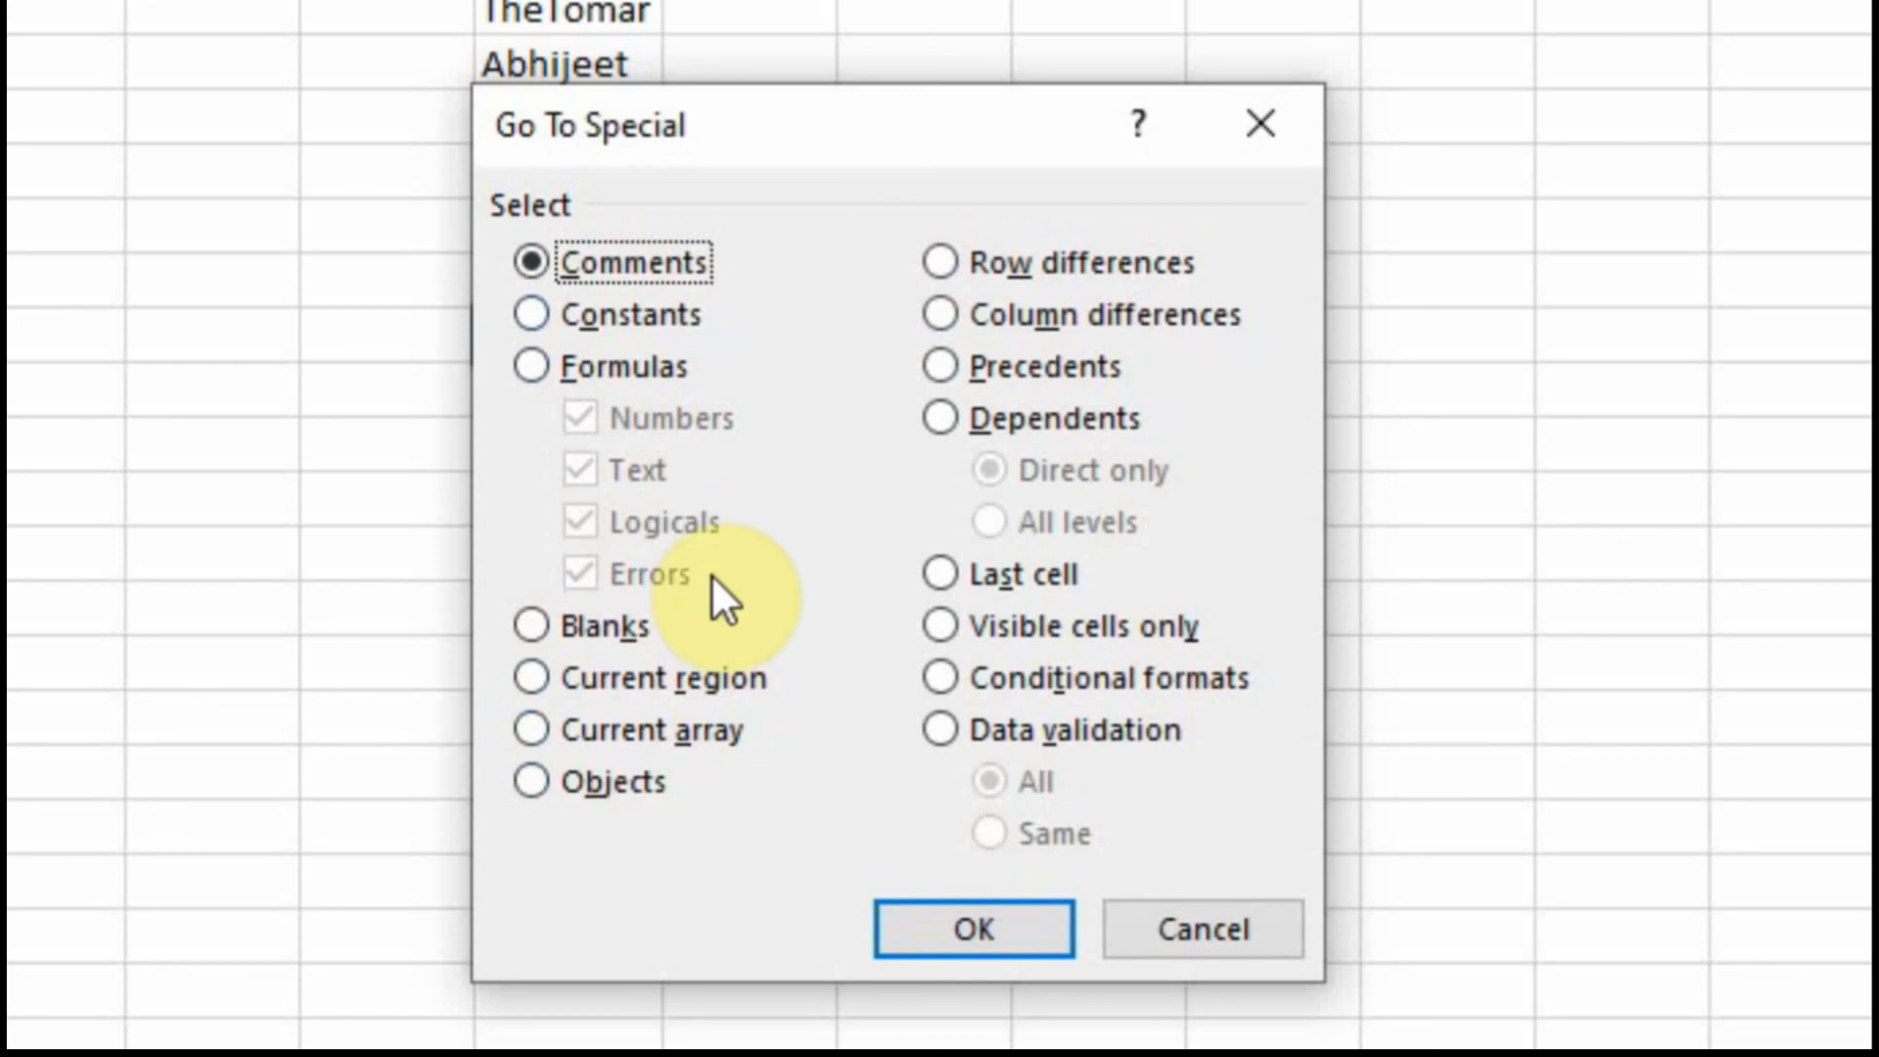
pyautogui.click(969, 729)
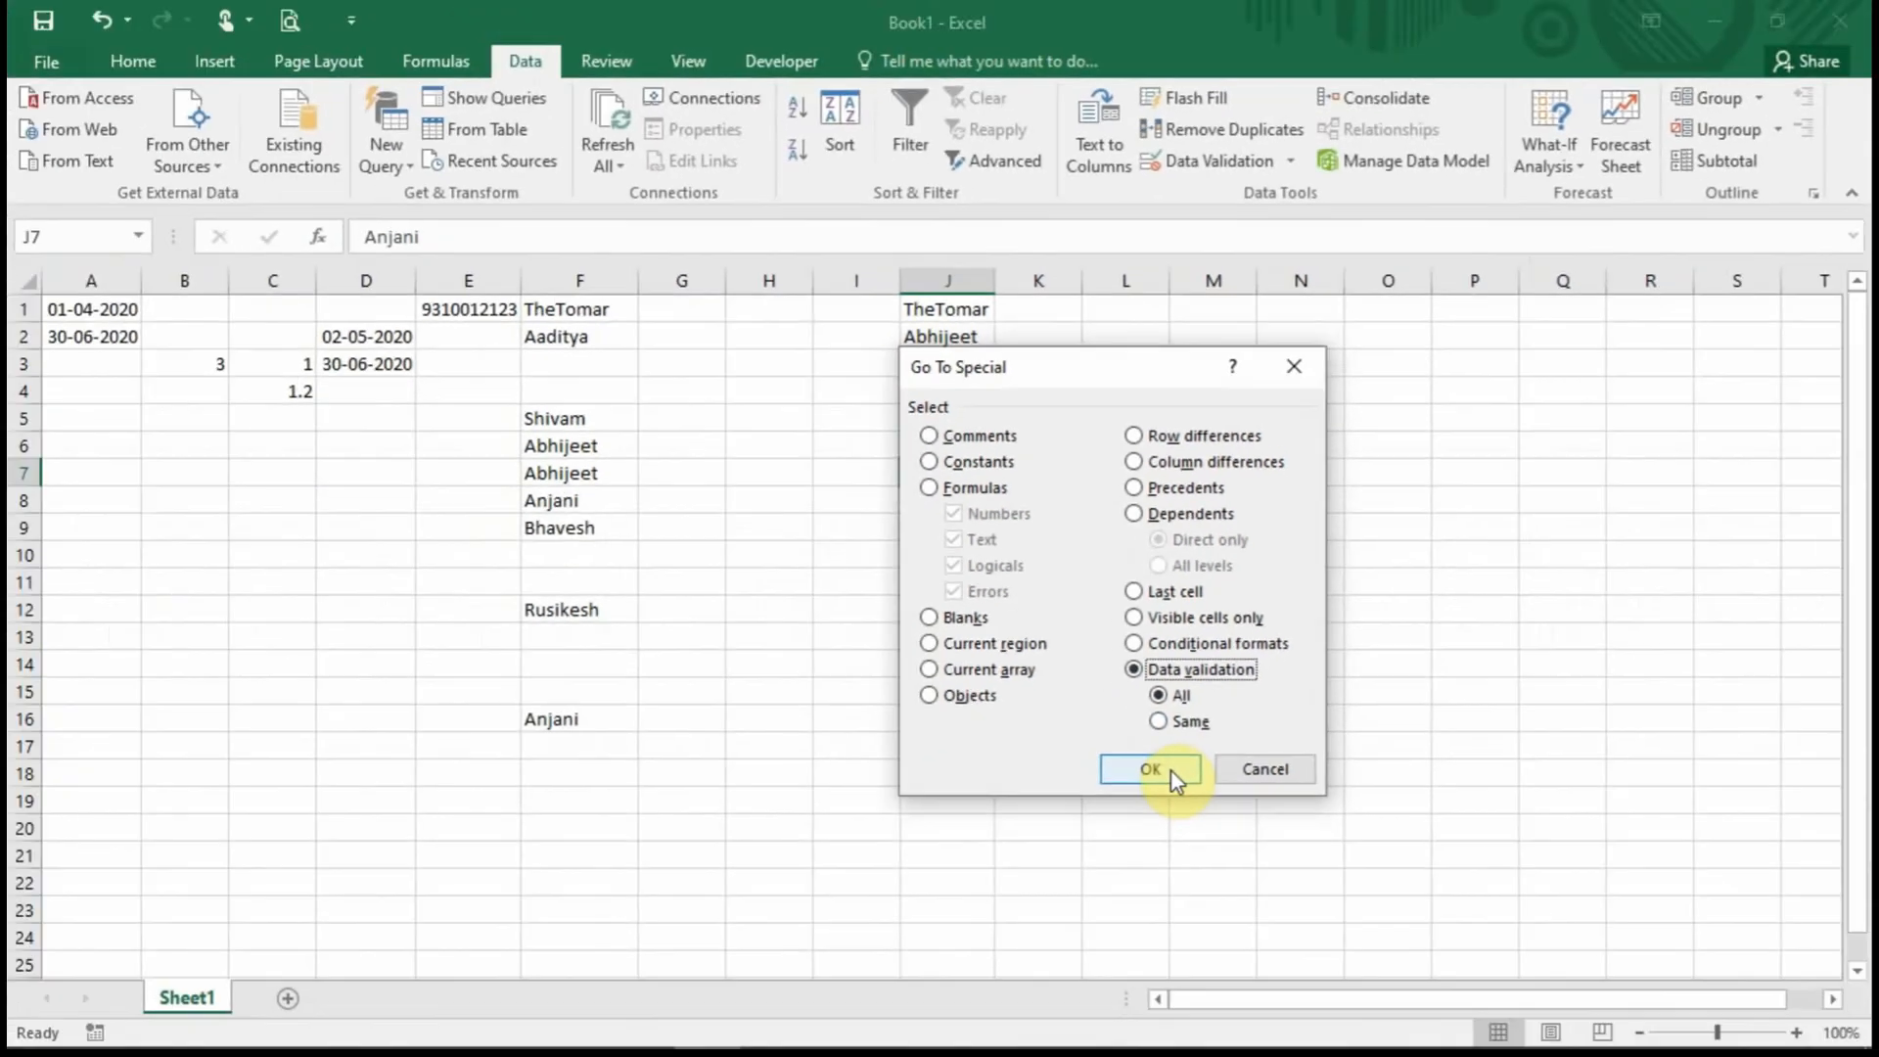
pyautogui.click(979, 929)
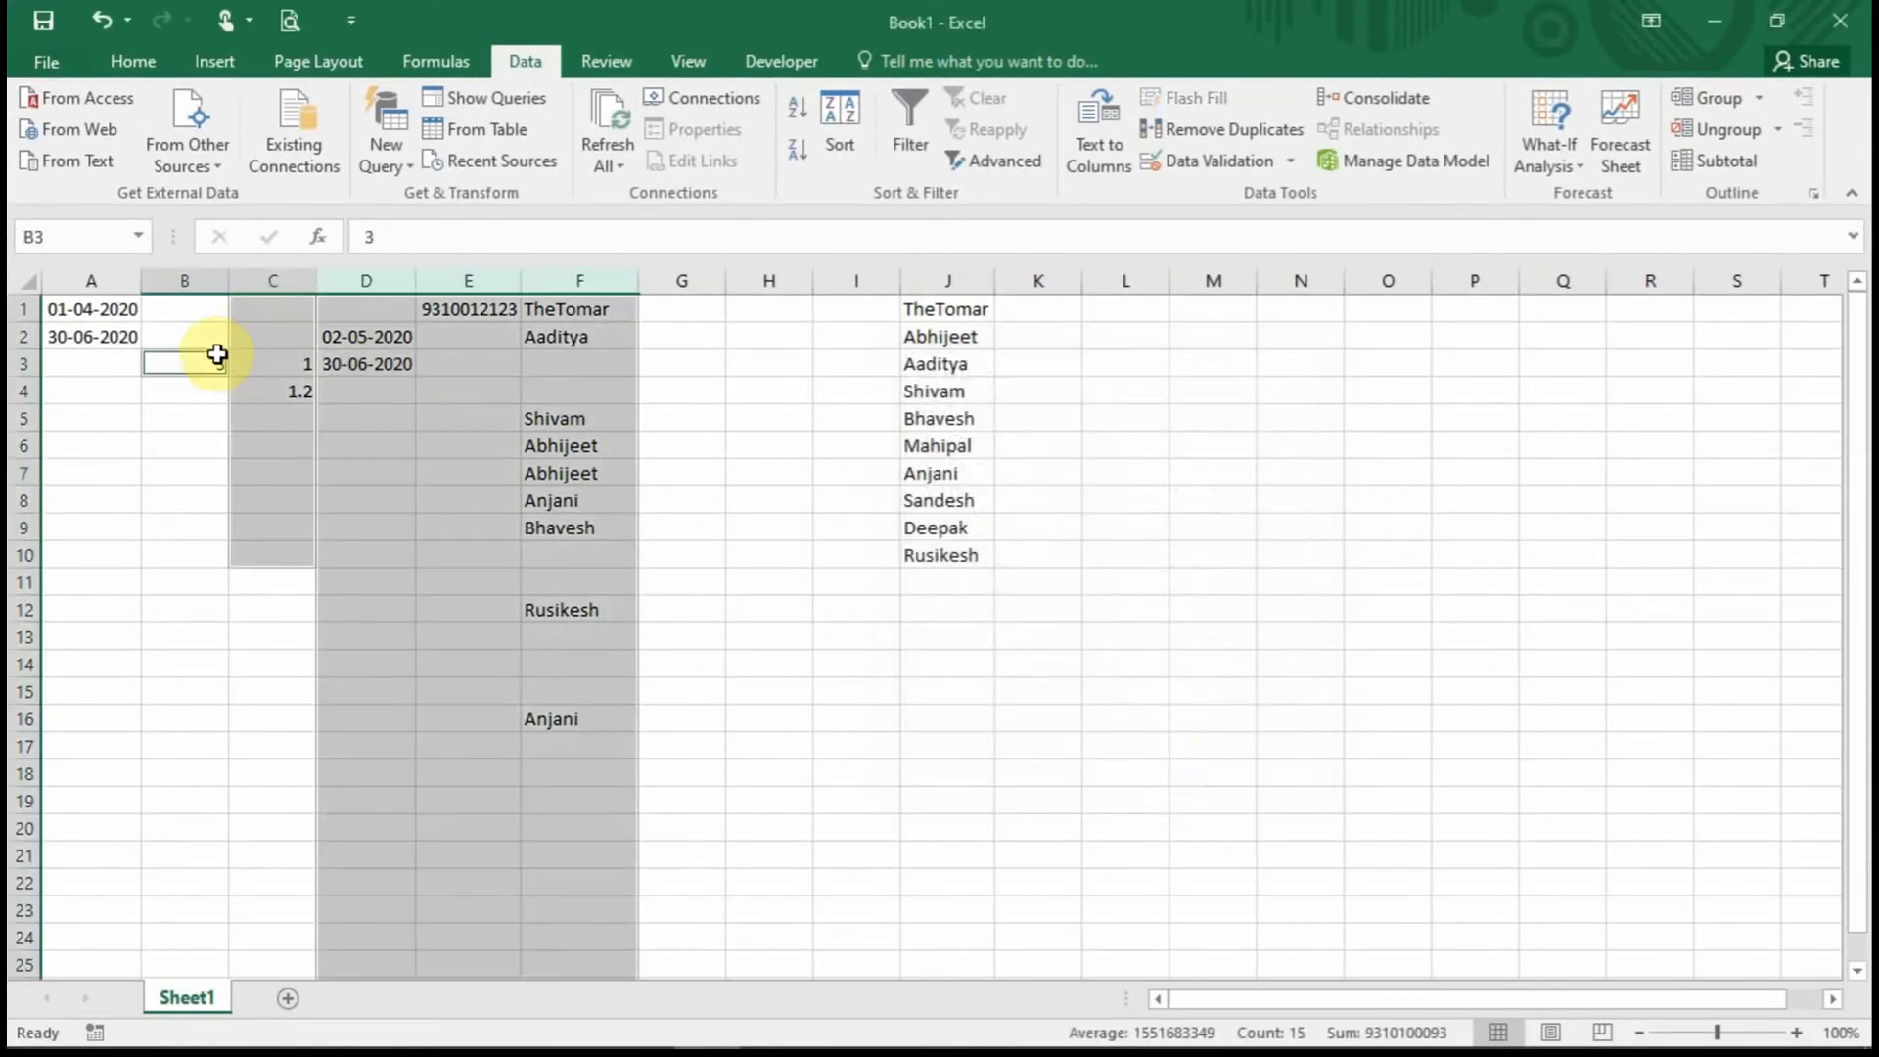
# Apply a light grey theme fill to the selected validated cells.
pyautogui.scroll(-10, 600, 599)
pyautogui.scroll(10, 602, 601)
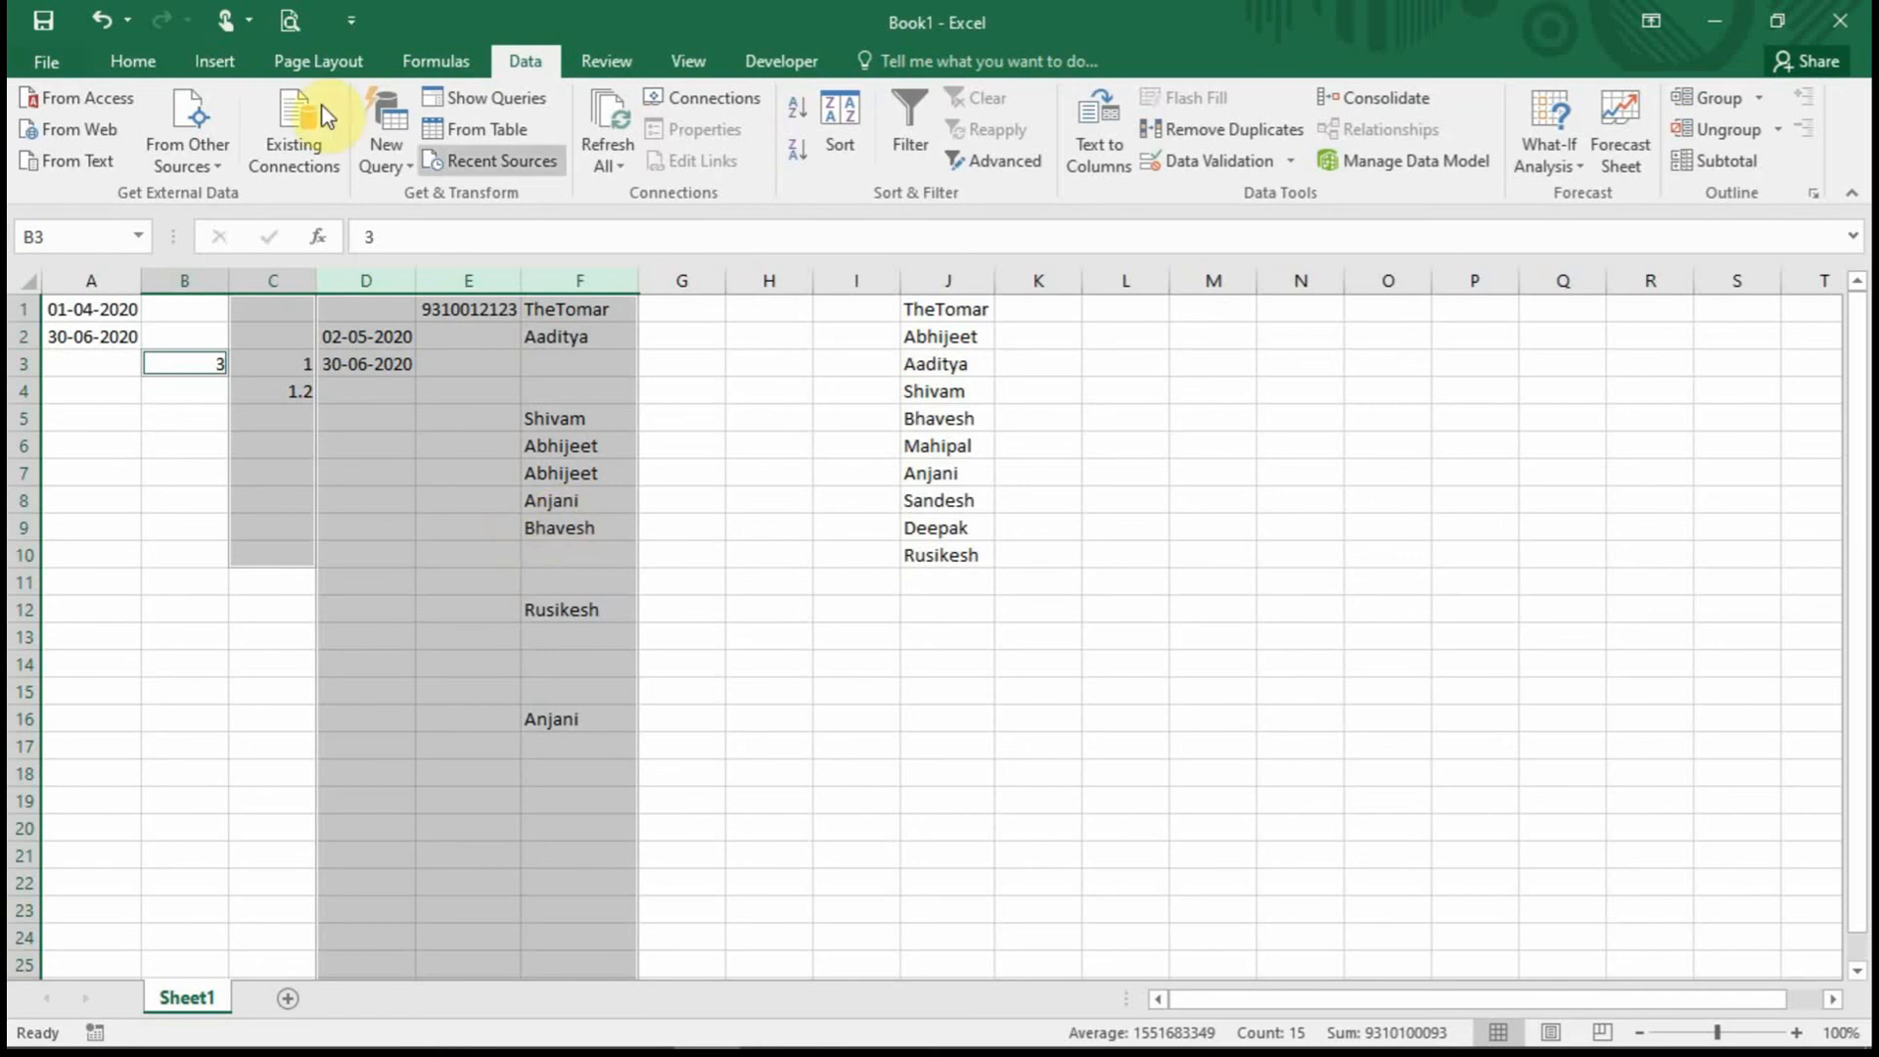
pyautogui.click(135, 49)
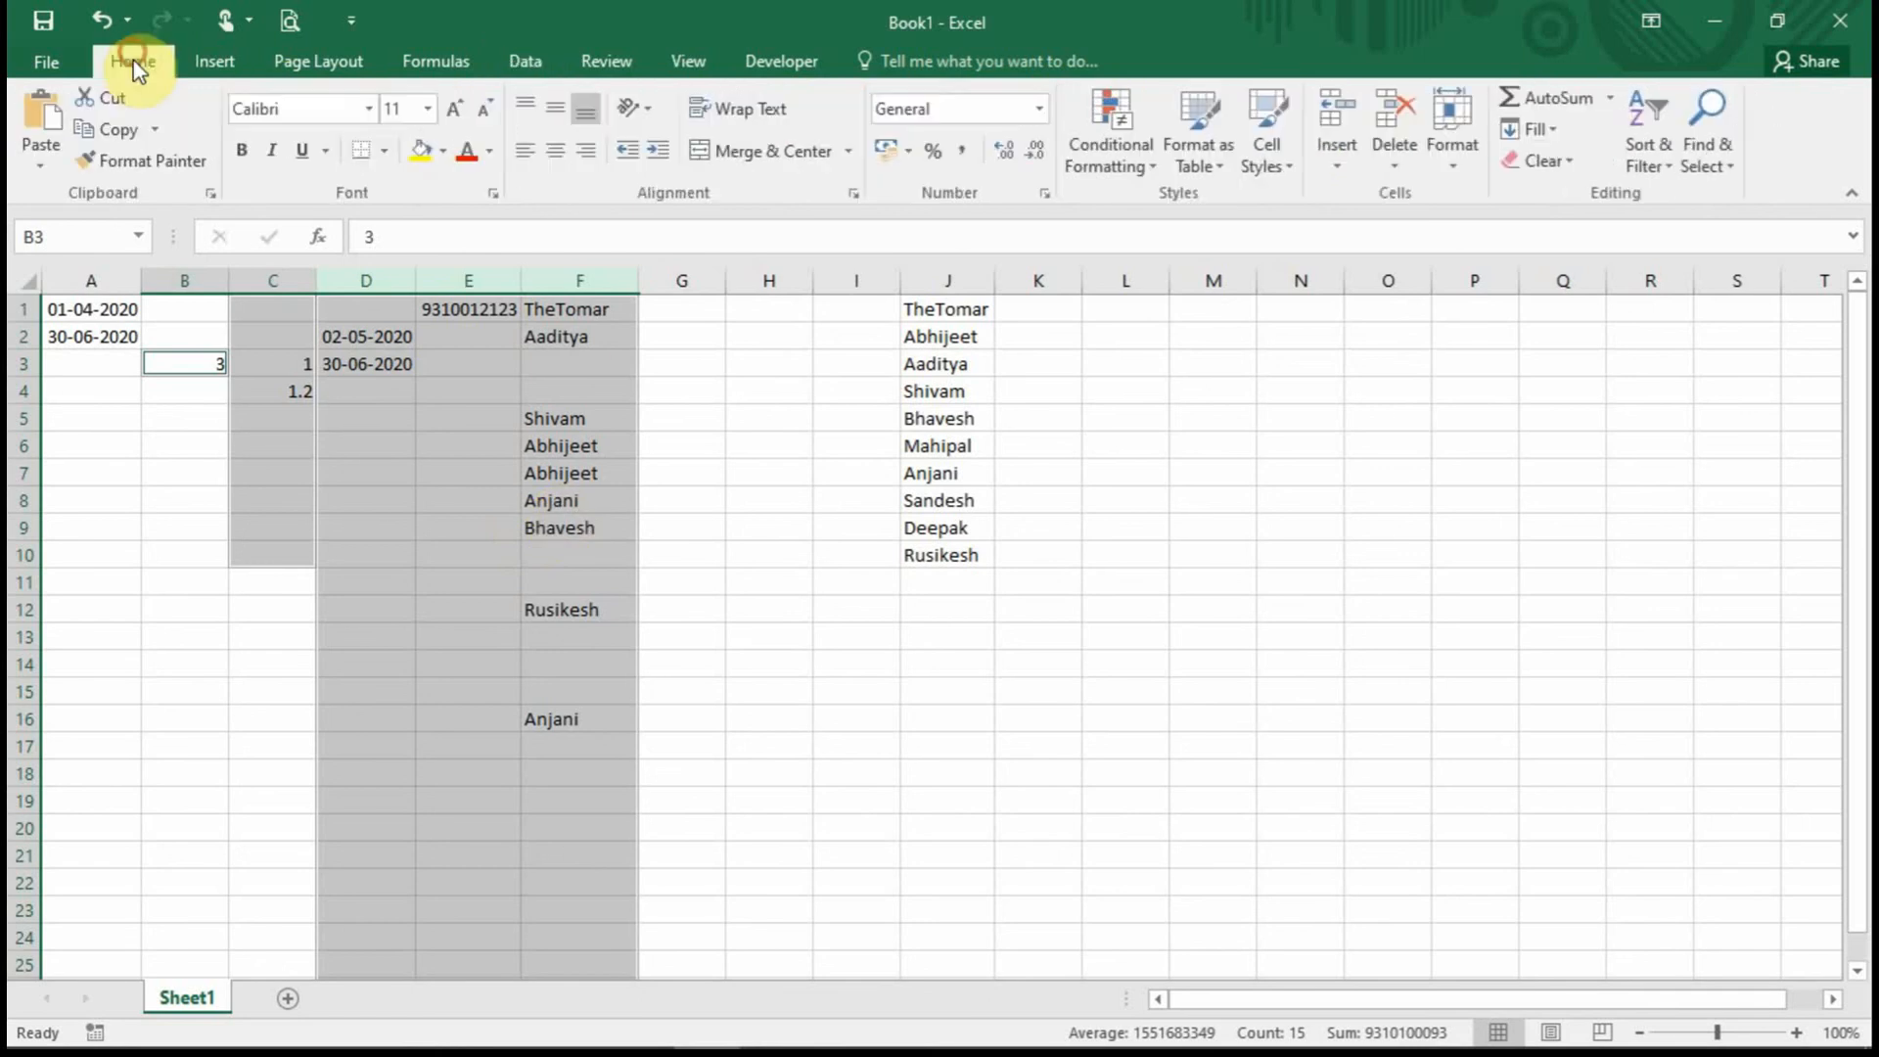
pyautogui.click(442, 160)
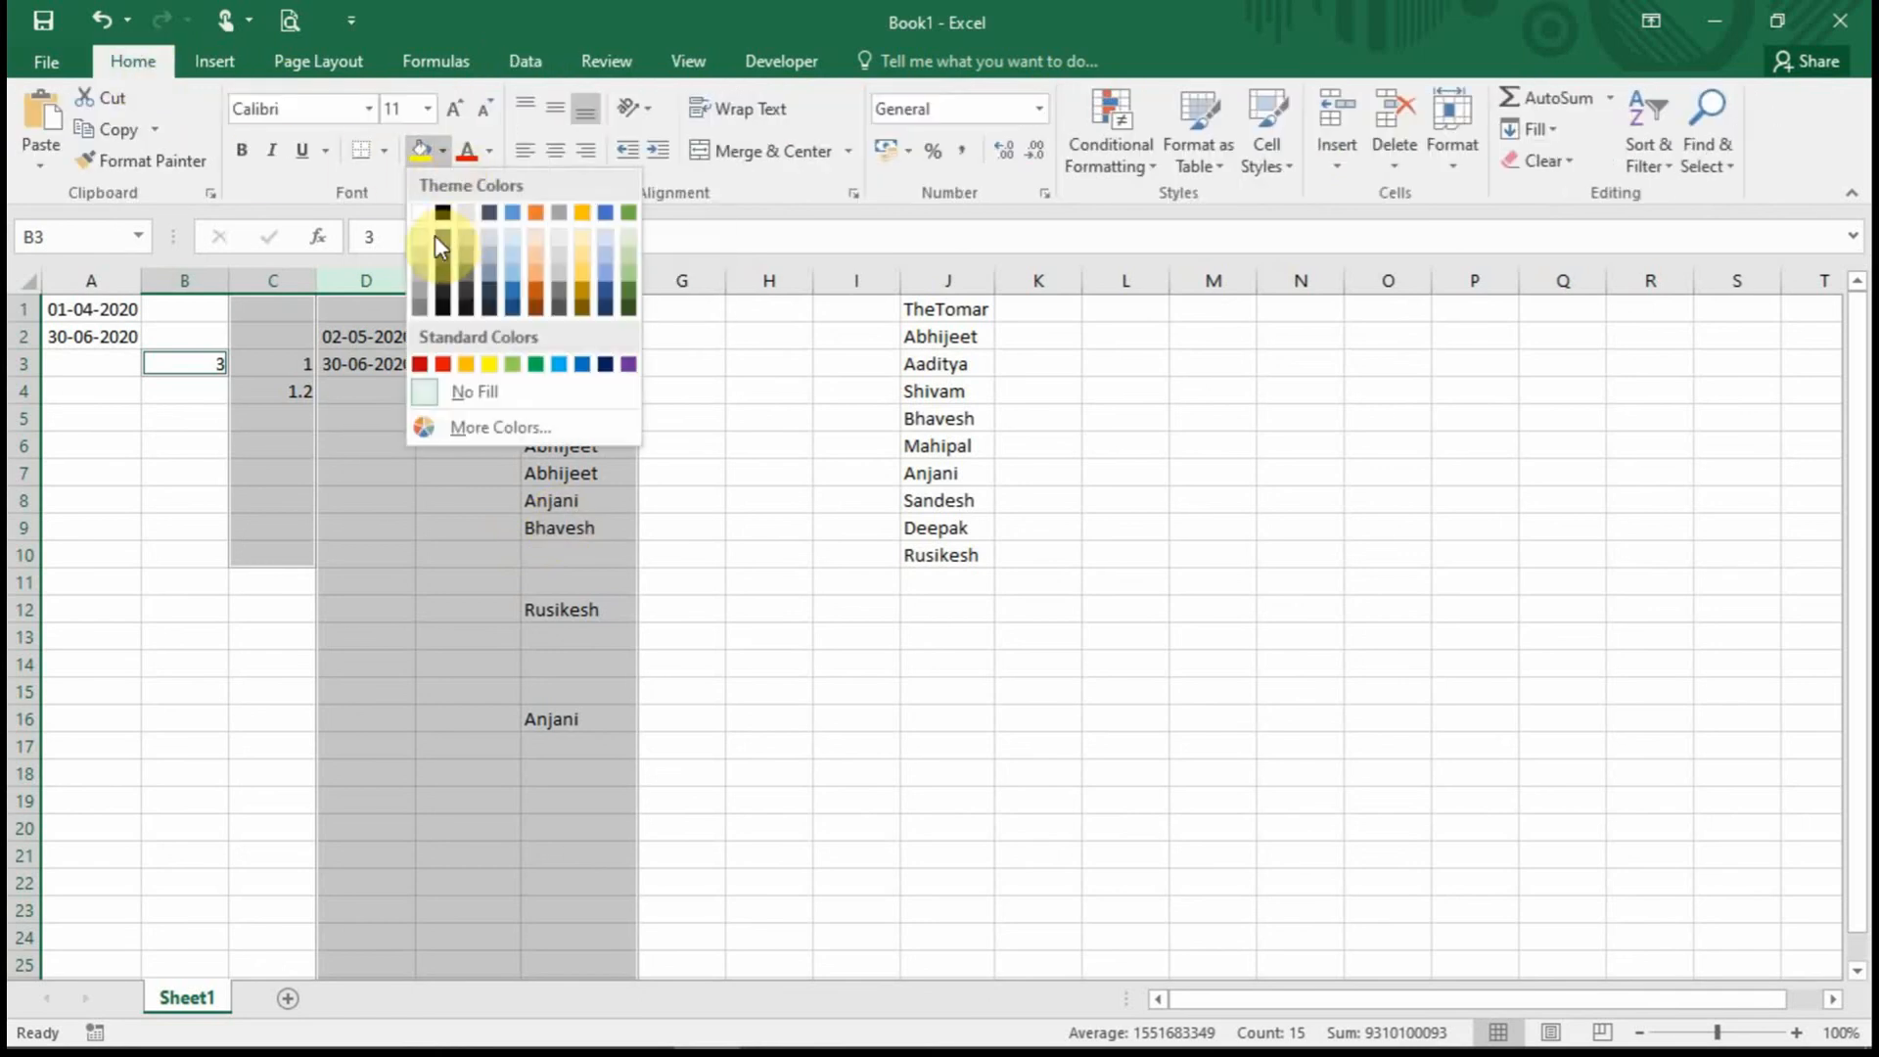
pyautogui.click(423, 259)
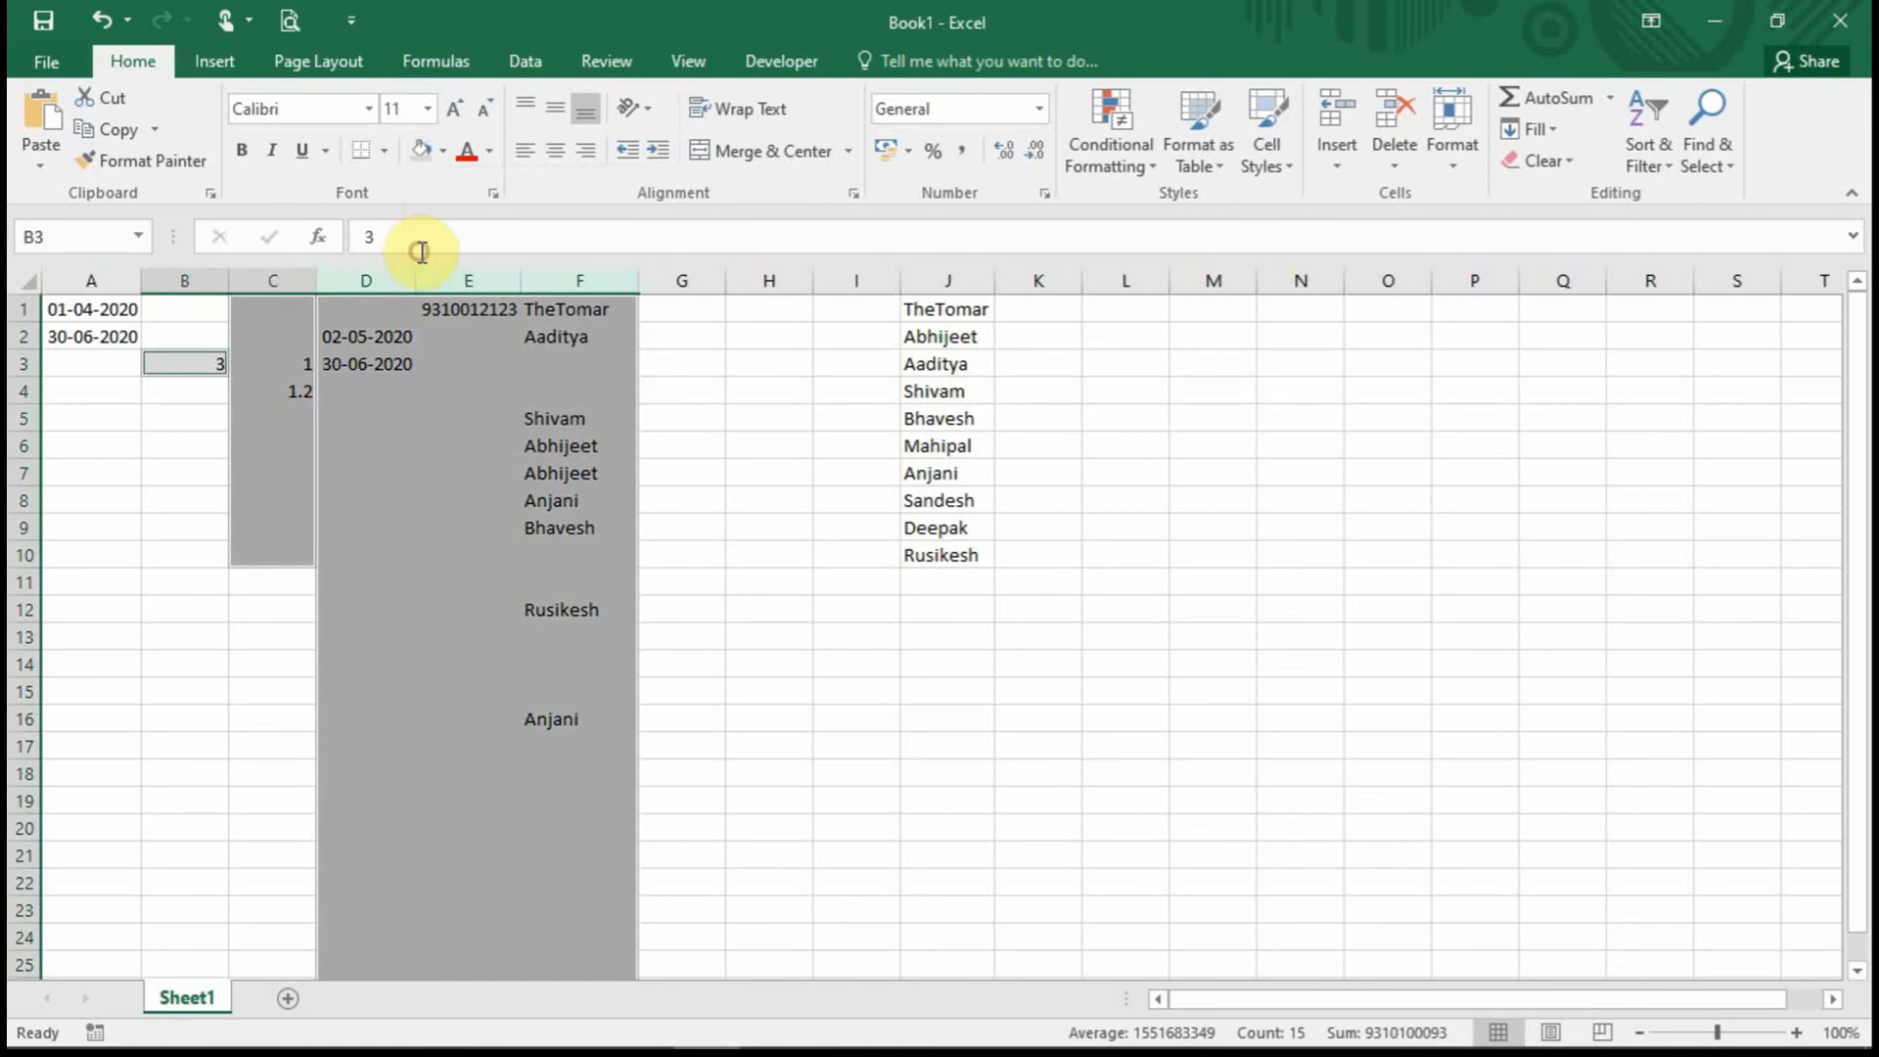
# Check the grey shading on D3, B3, C1:C9 and columns D to F.
pyautogui.click(686, 425)
pyautogui.click(356, 364)
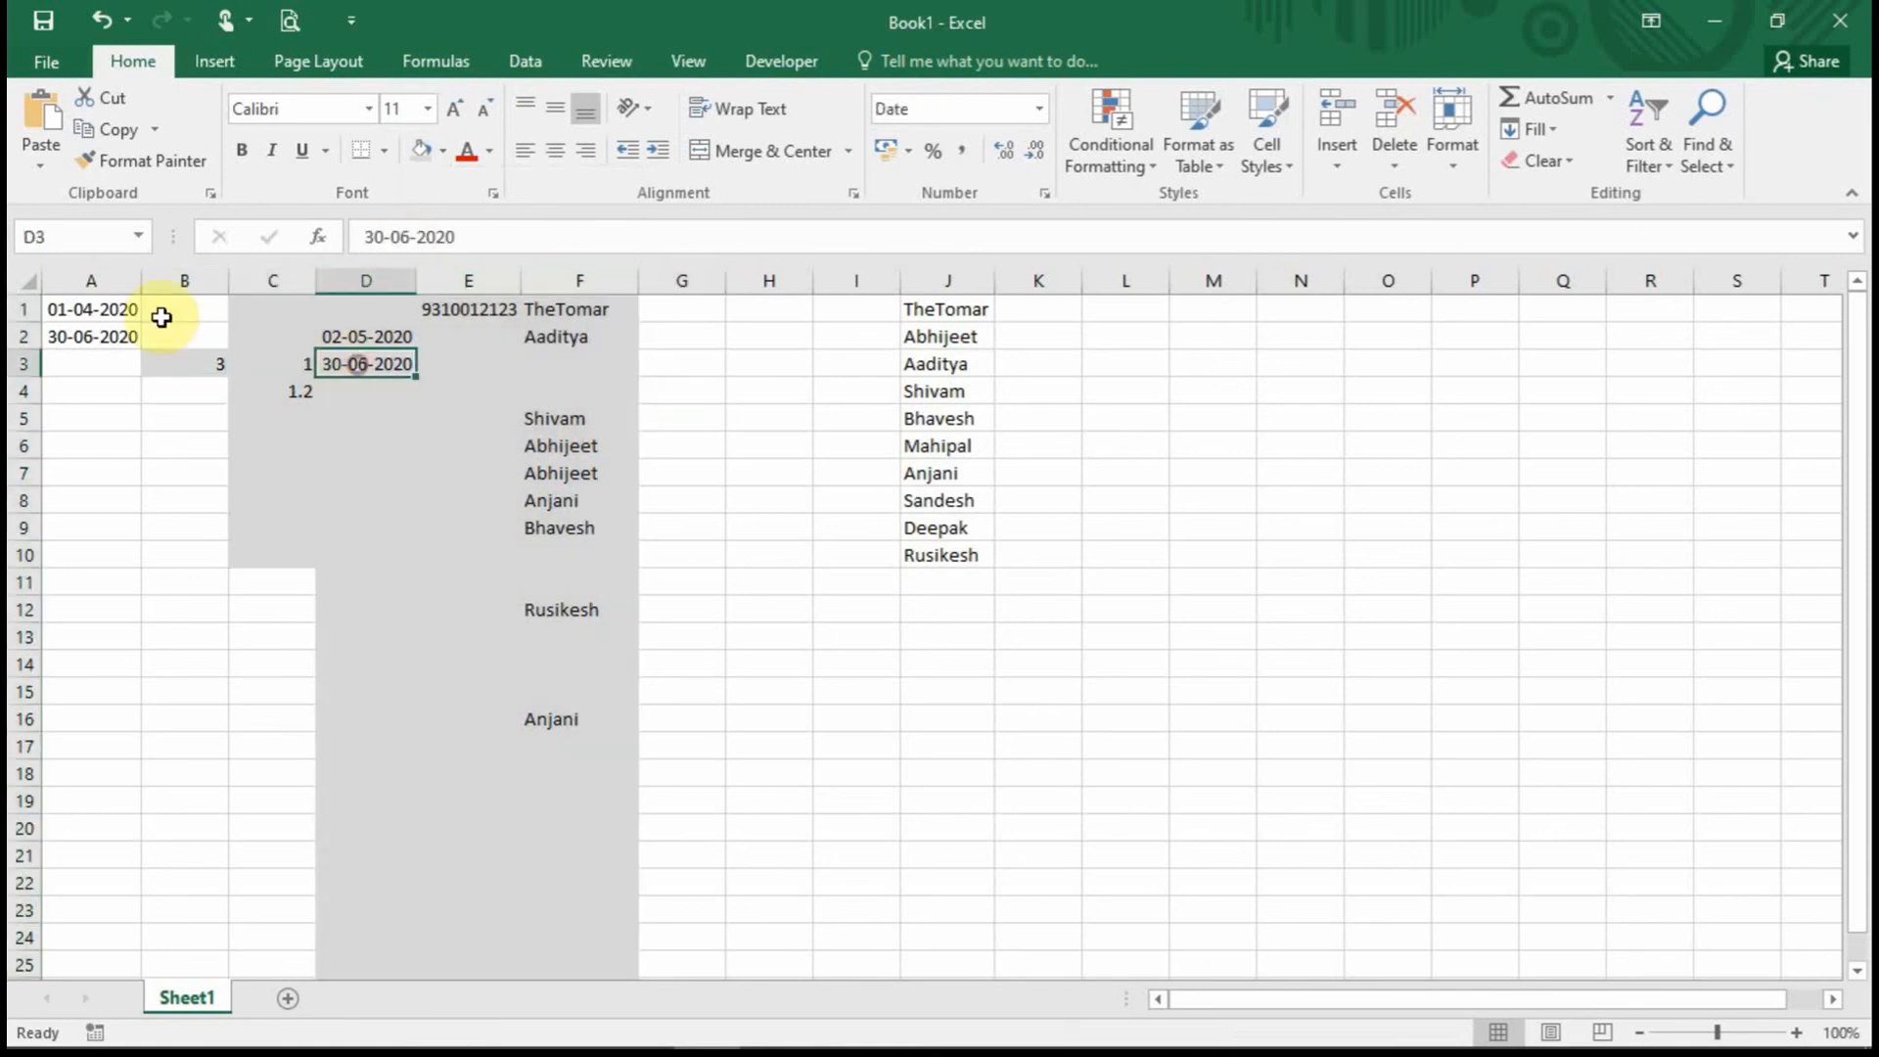
pyautogui.click(183, 367)
pyautogui.moveTo(279, 306); pyautogui.dragTo(300, 538)
pyautogui.moveTo(391, 281); pyautogui.dragTo(548, 270)
# Confirm empty F27 has the name dropdown, then jump to column F's last row.
pyautogui.scroll(-7, 554, 269)
pyautogui.click(552, 440)
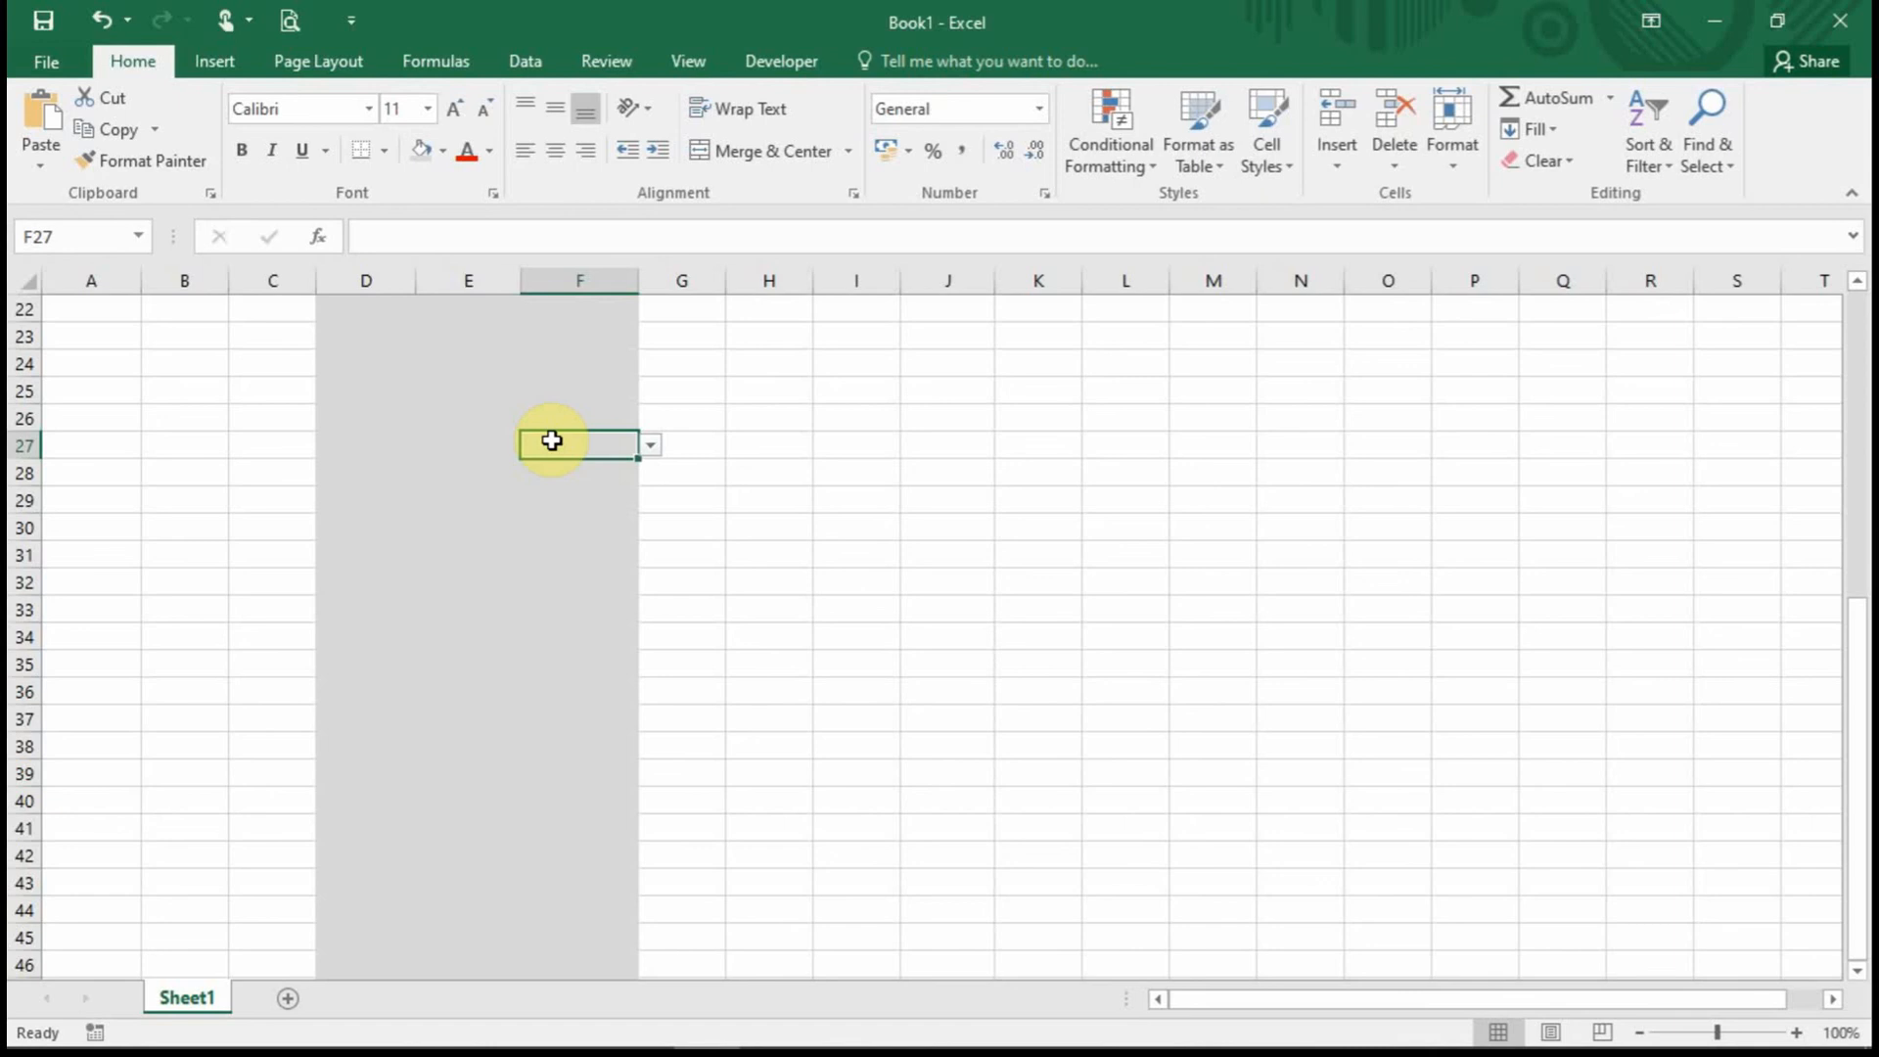
pyautogui.hotkey('ctrl', 'Down')
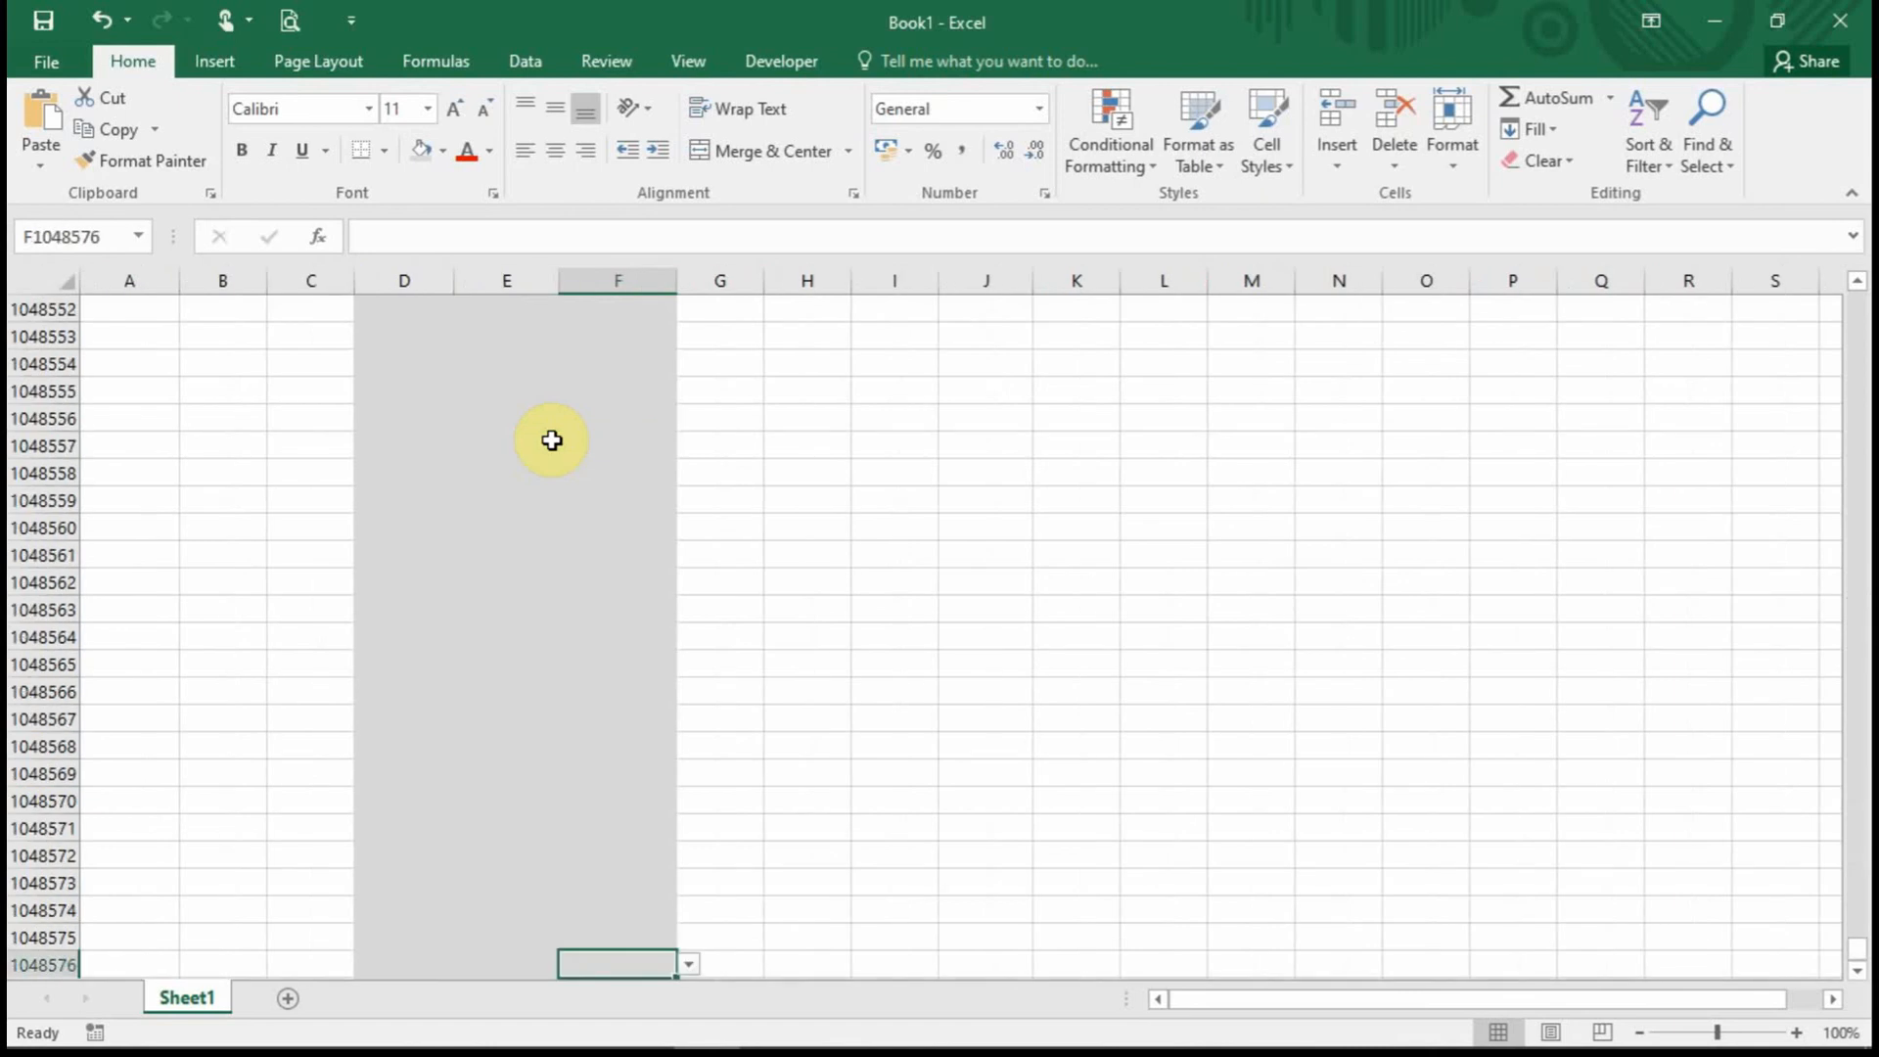
pyautogui.hotkey('ctrl', 'Up')
pyautogui.hotkey('ctrl', 'Down')
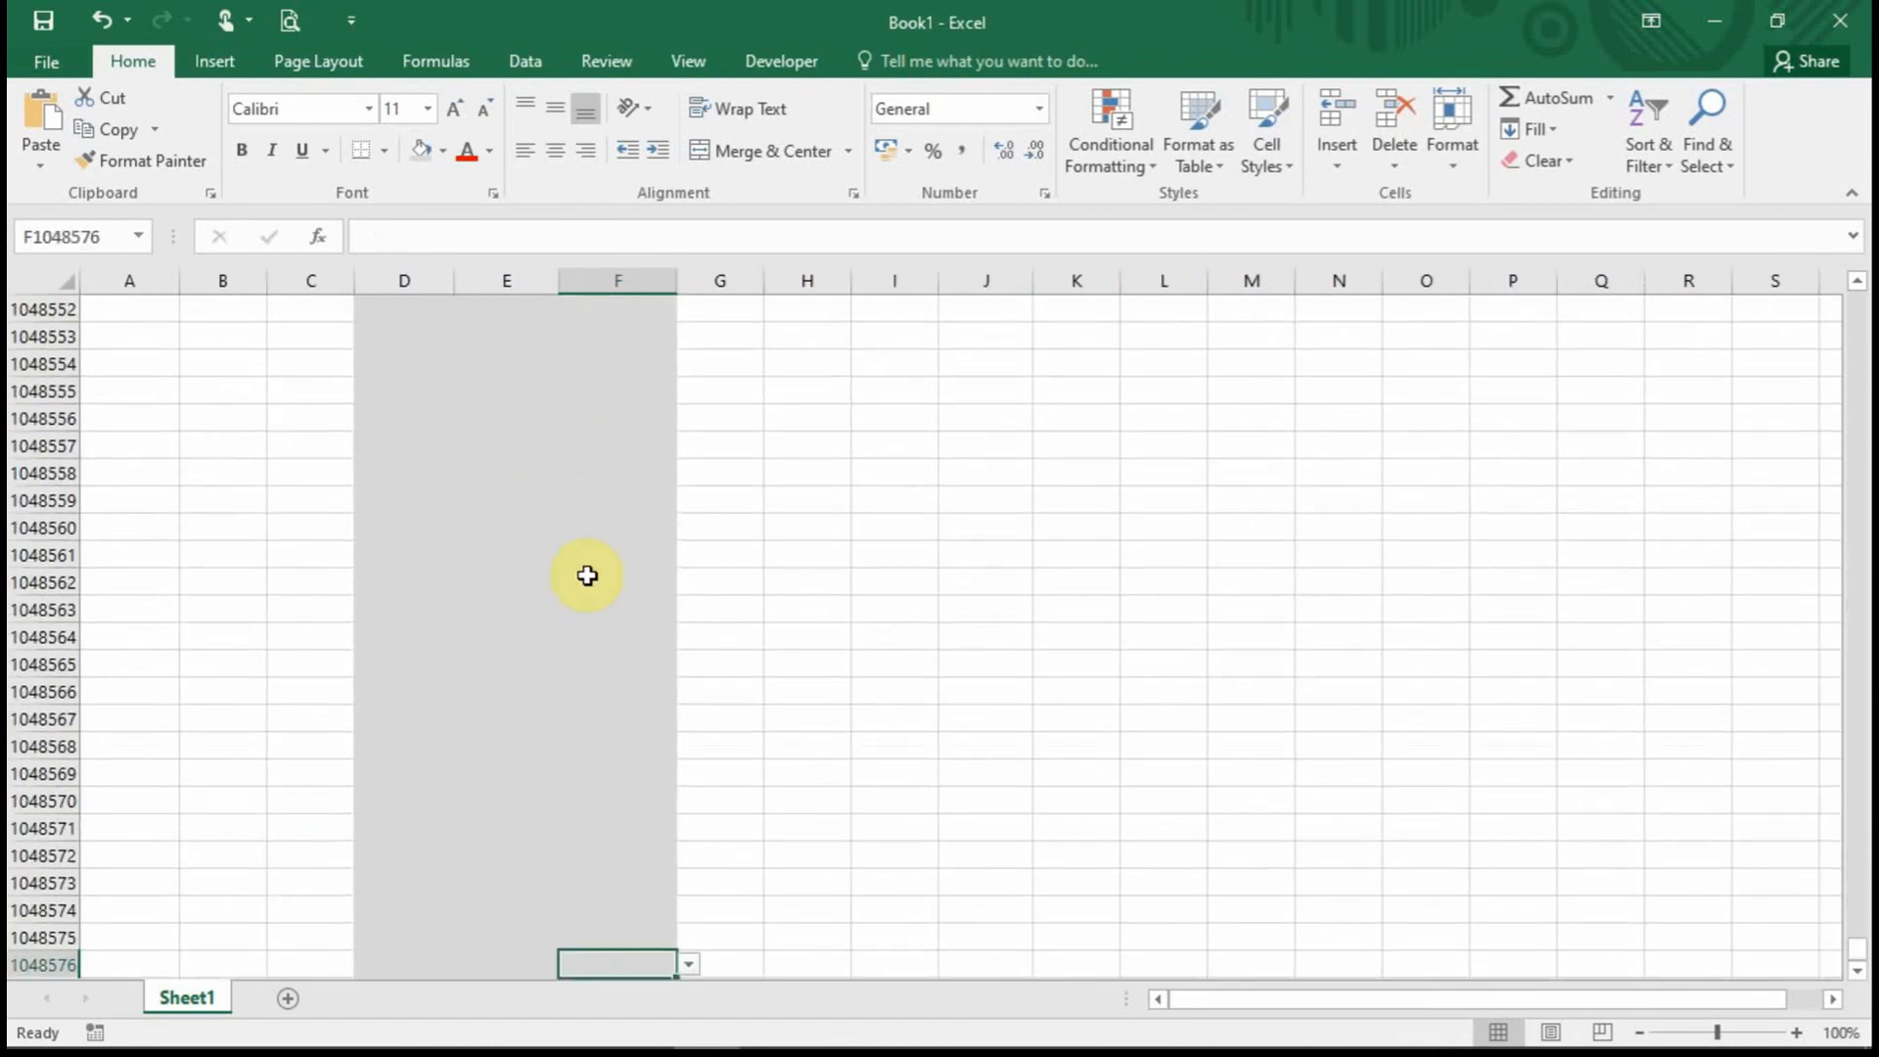
# Choose Mahipal in F1048576 from its dropdown, then return to the data near Anjani in F16.
pyautogui.click(689, 965)
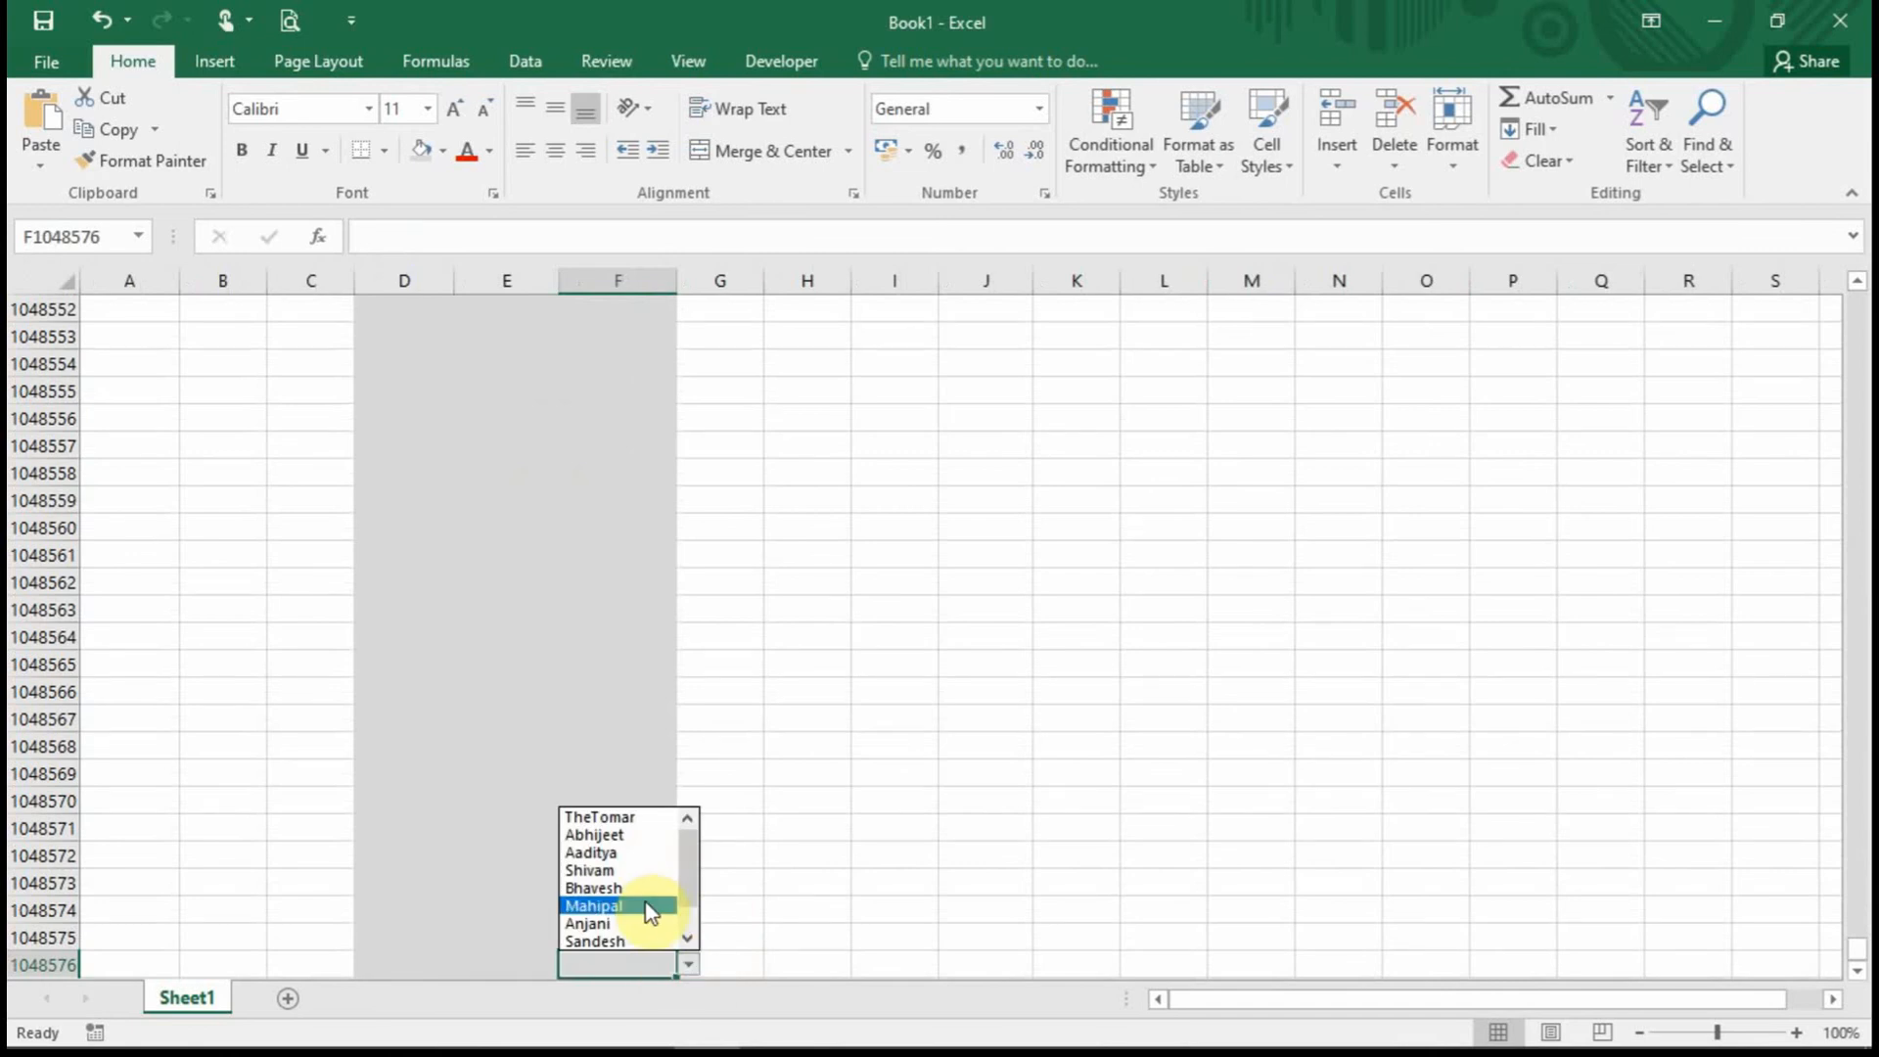
pyautogui.click(649, 906)
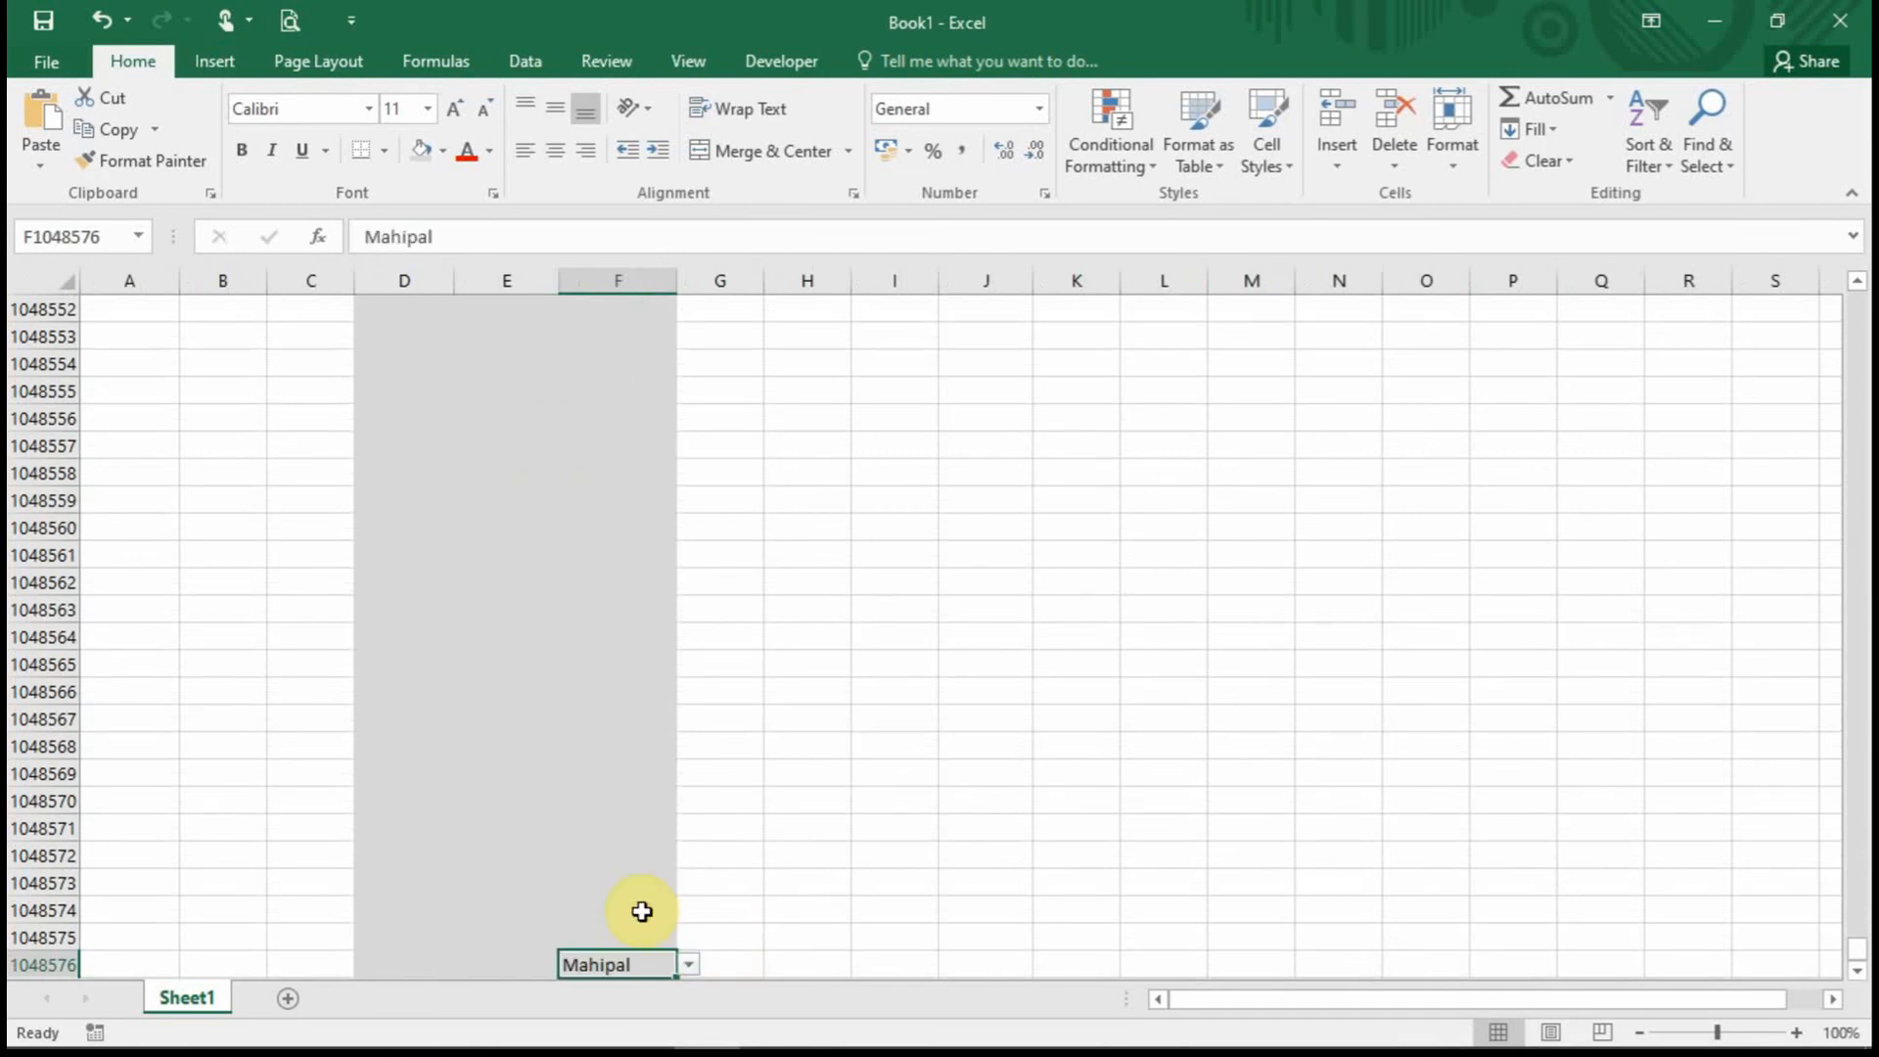
pyautogui.hotkey('ctrl', 'Up')
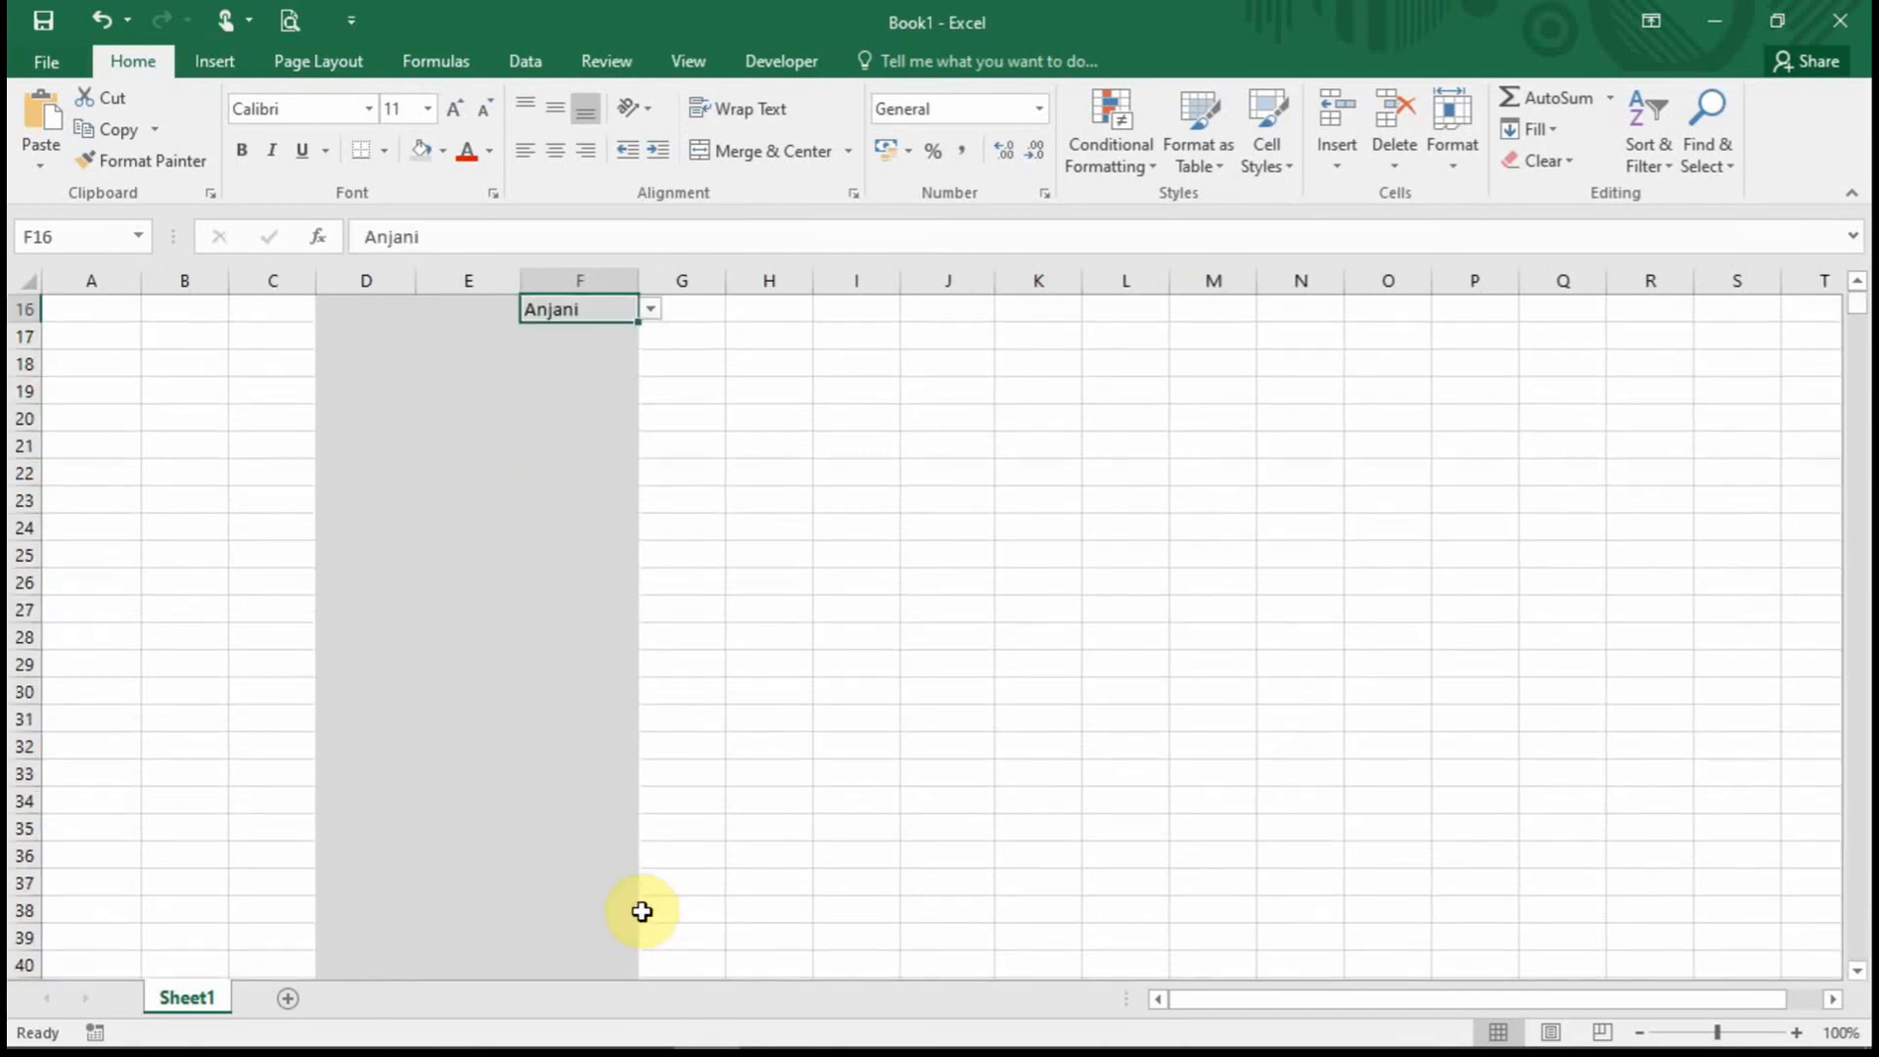
pyautogui.scroll(5, 641, 912)
pyautogui.click(715, 450)
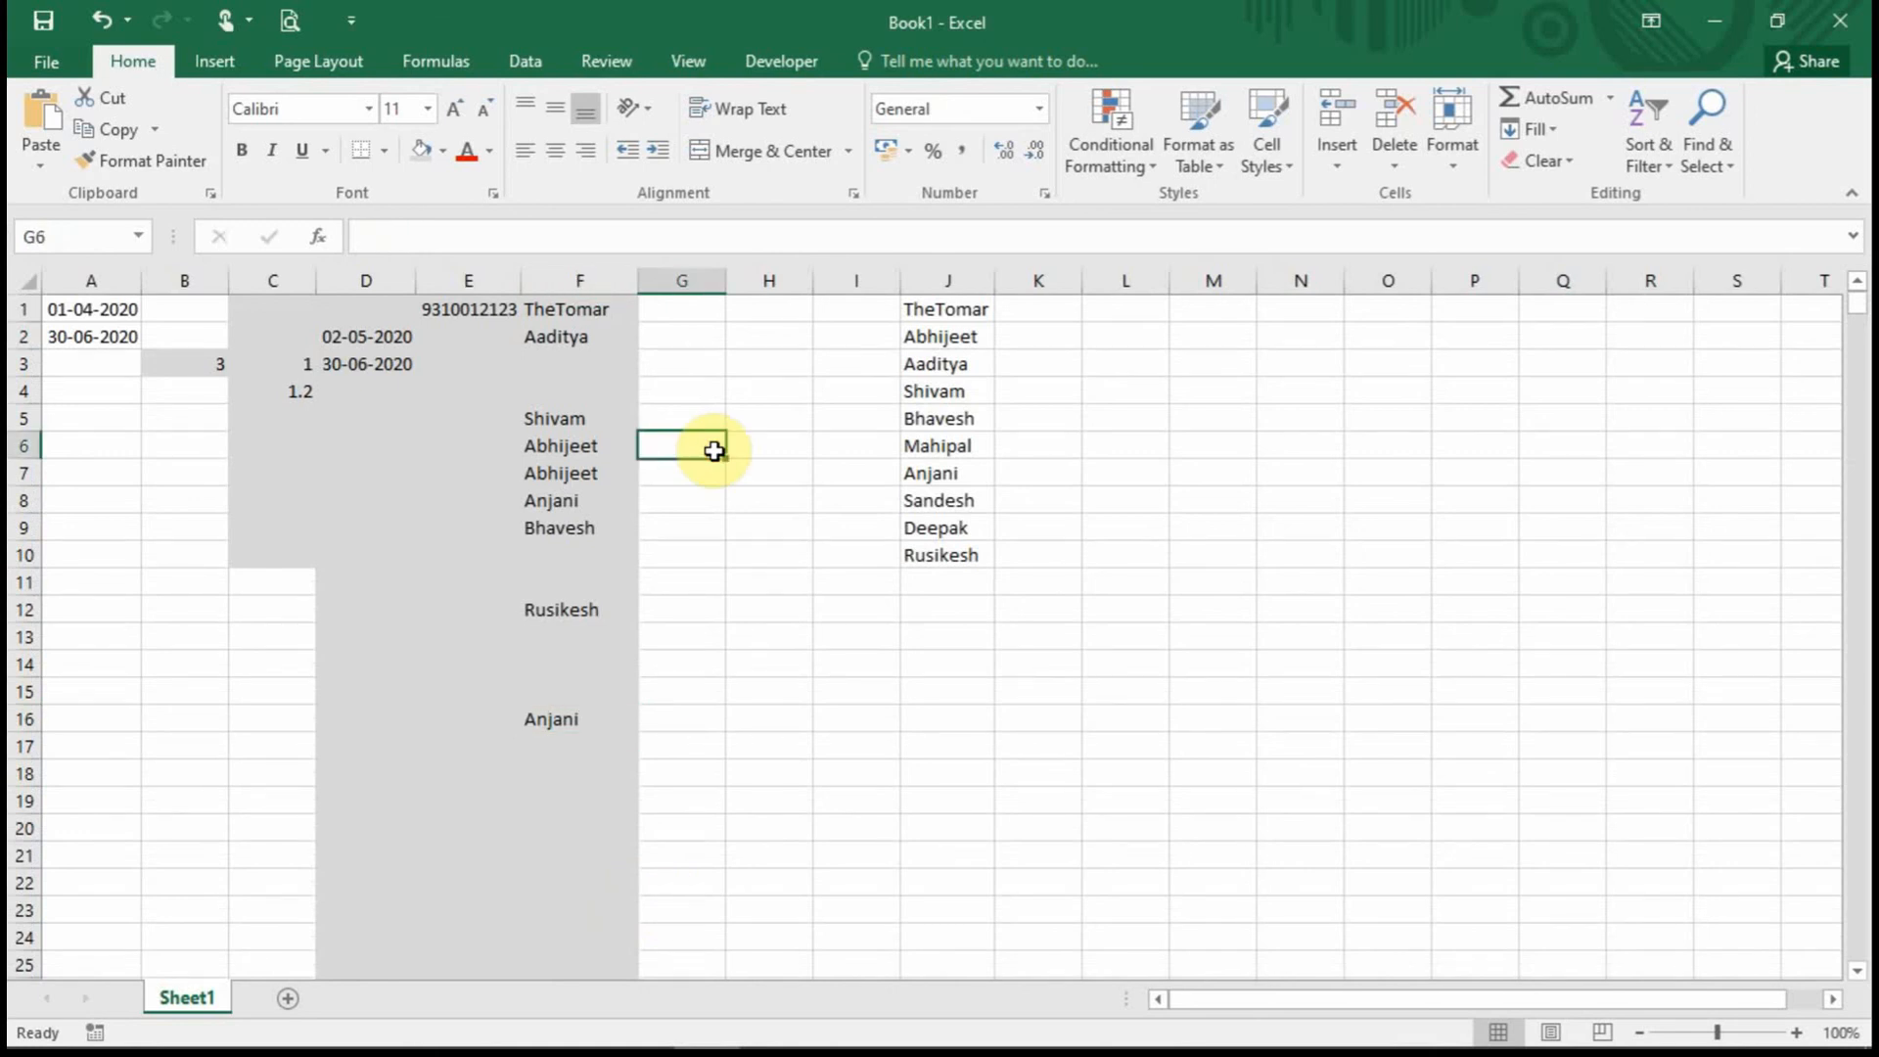
# Clear all data validation from cell B3 so it accepts any value.
pyautogui.click(455, 411)
pyautogui.click(542, 440)
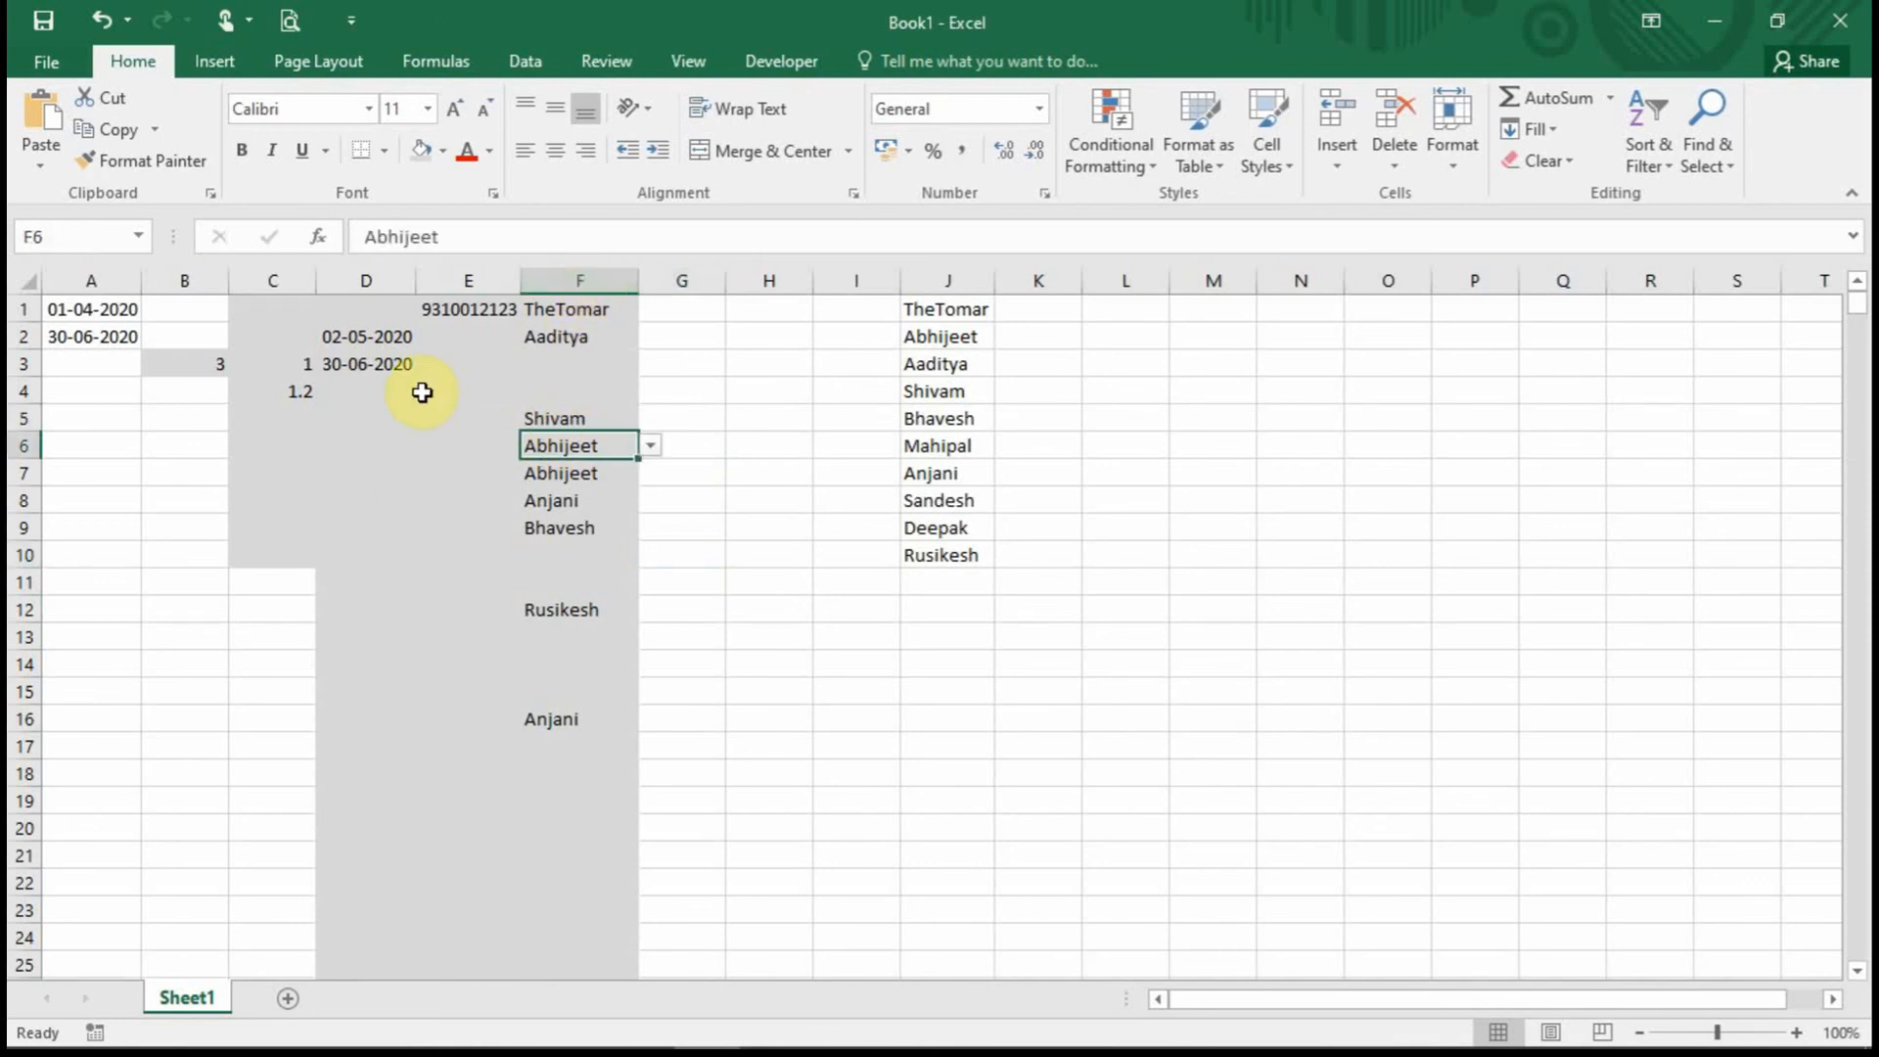
pyautogui.click(196, 365)
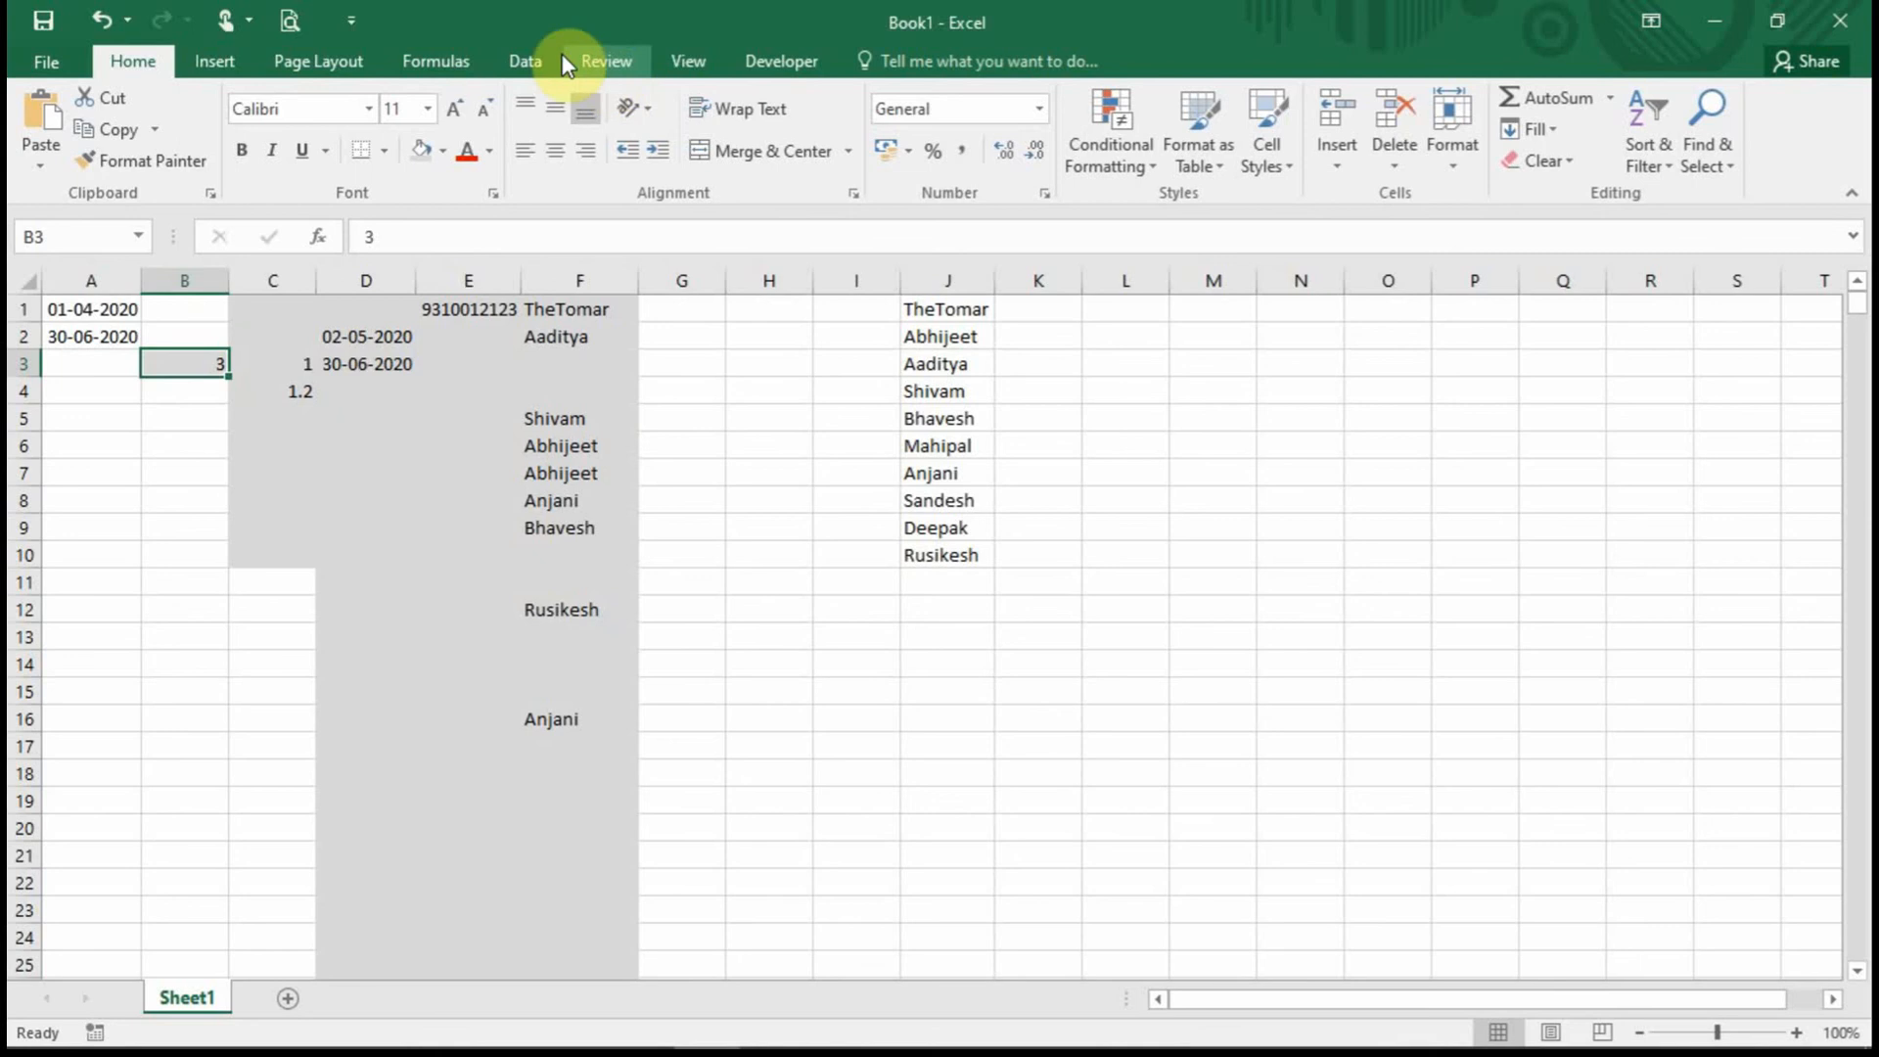
pyautogui.click(526, 61)
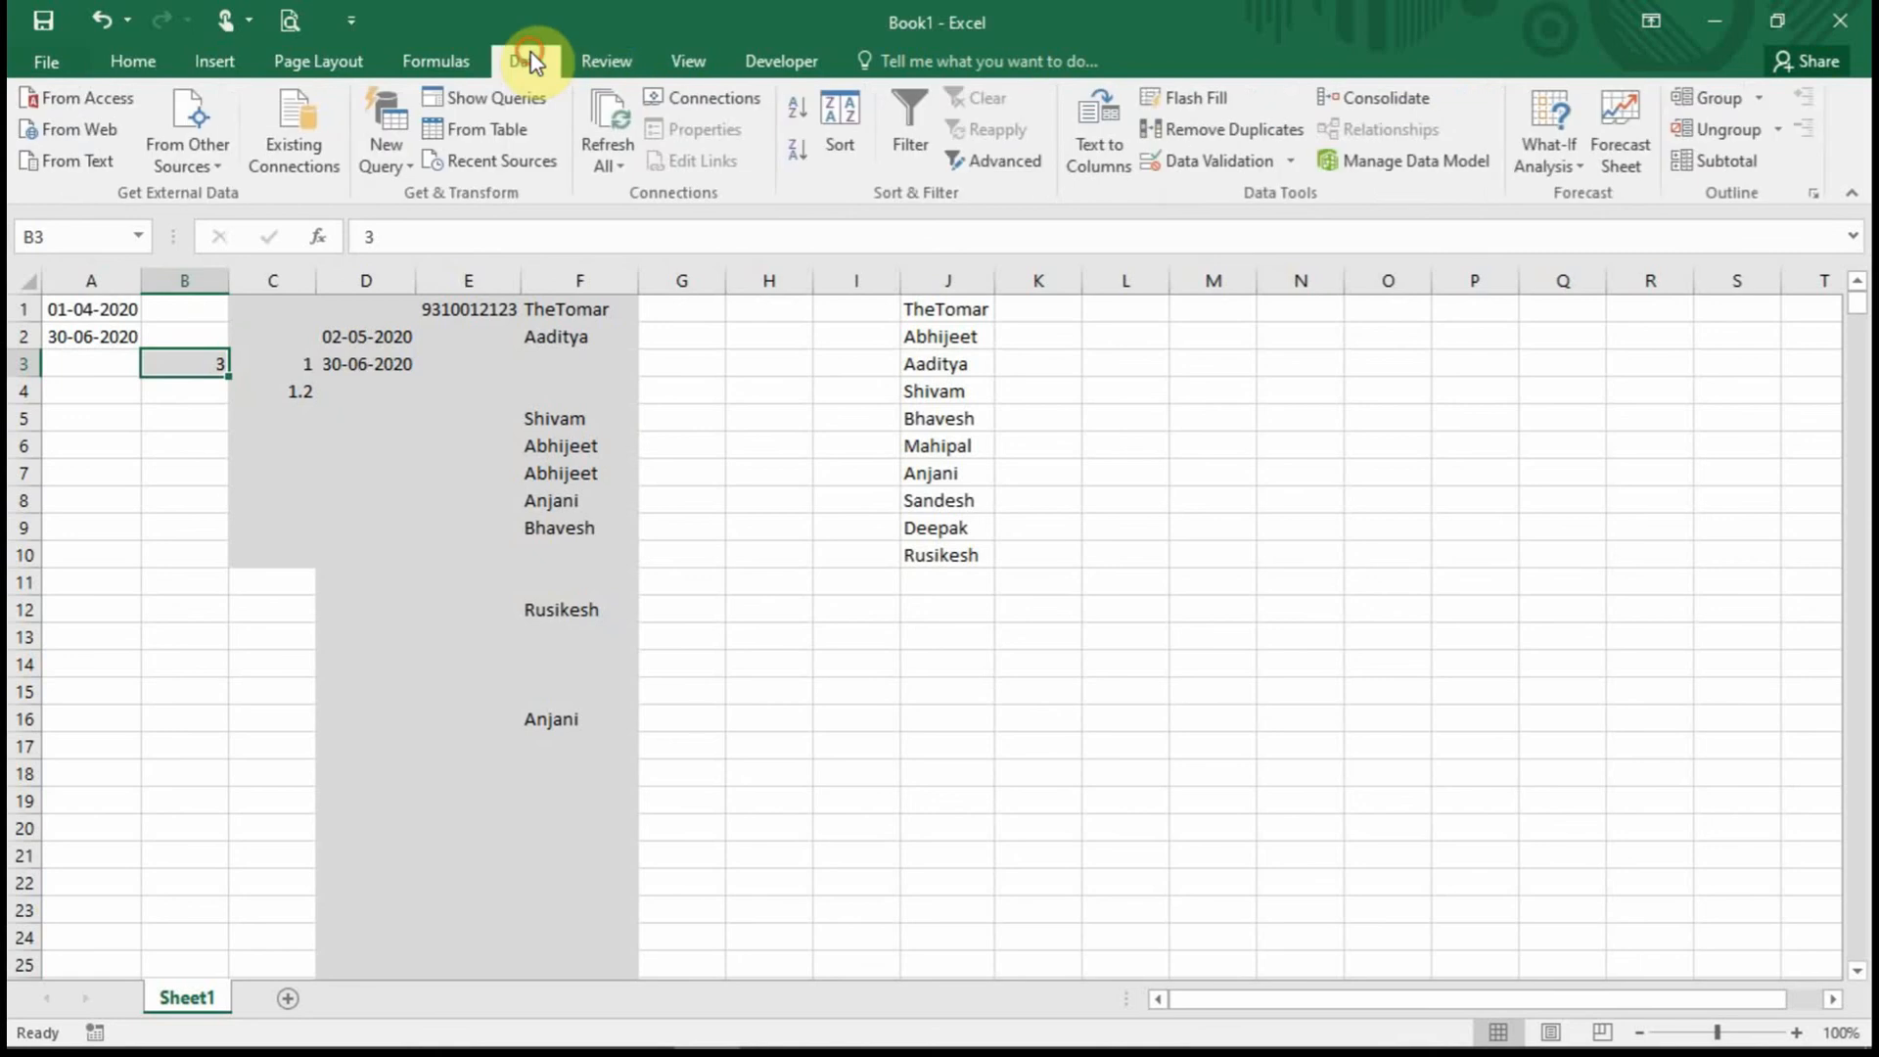
pyautogui.click(1219, 160)
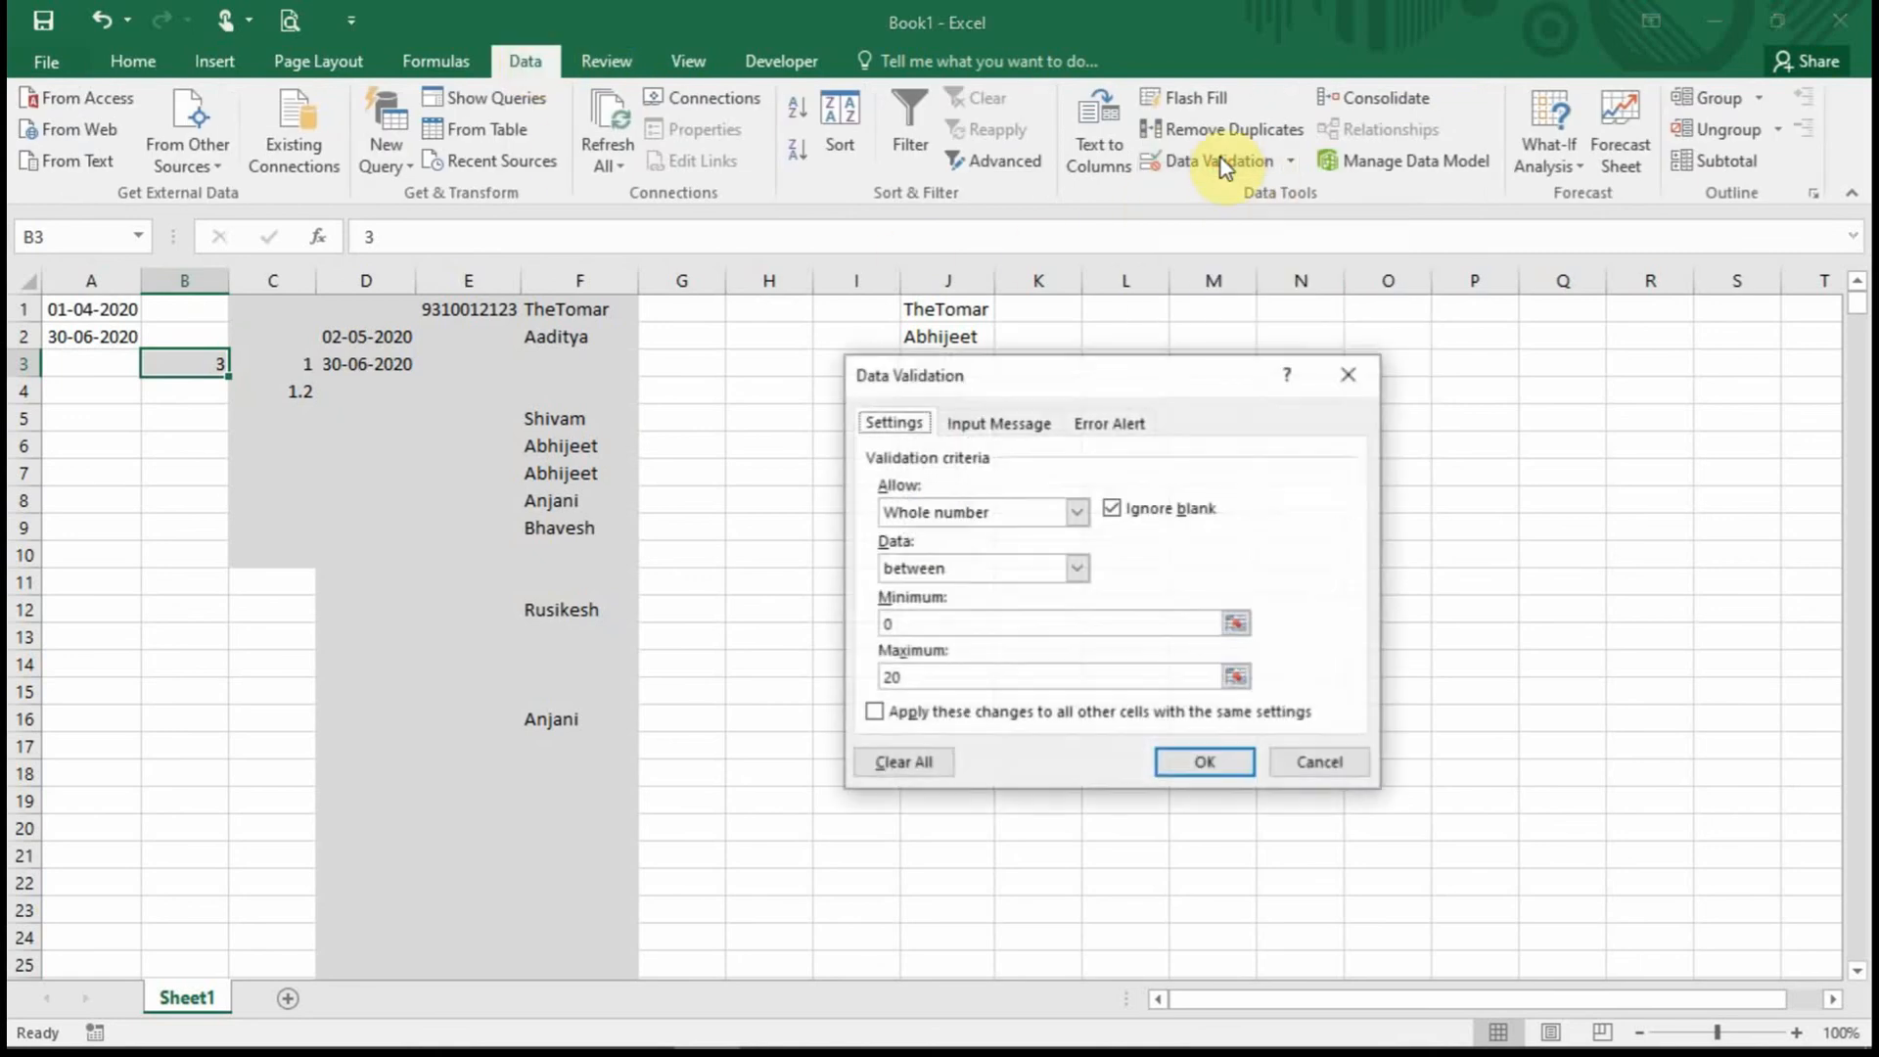
pyautogui.click(932, 759)
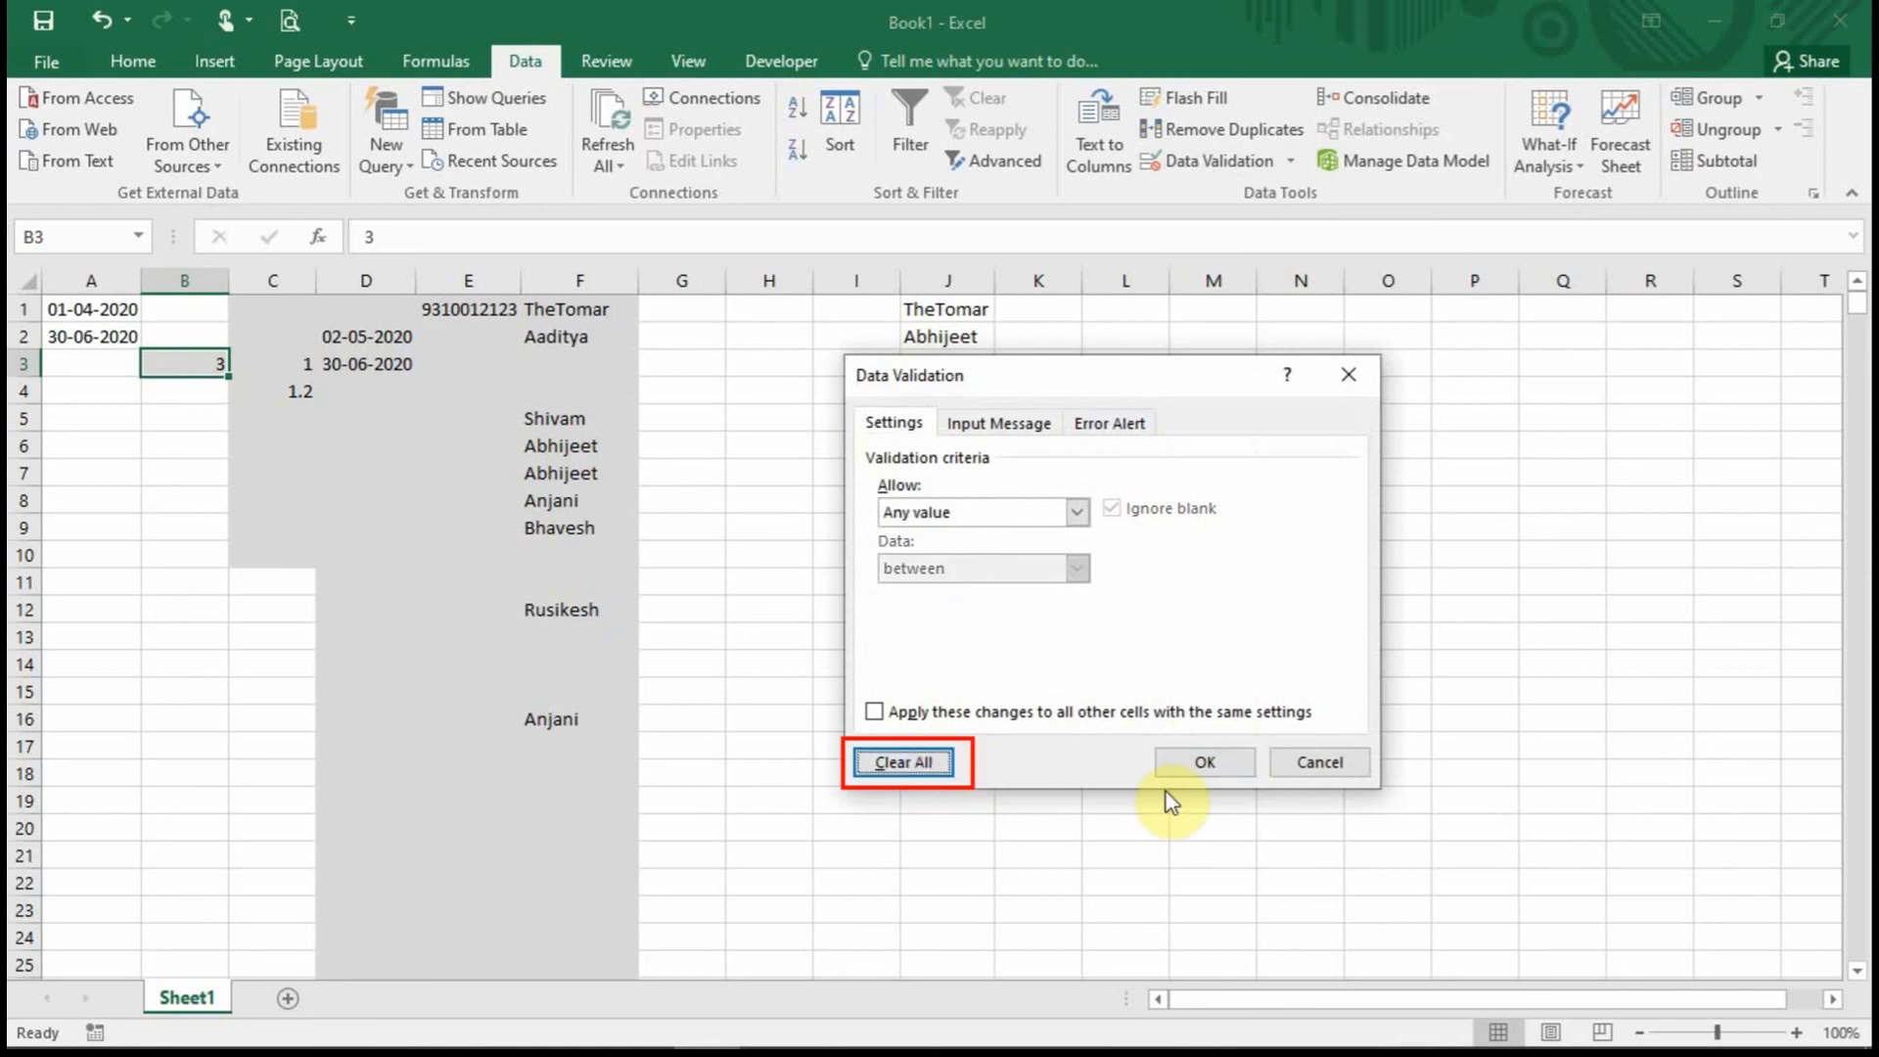
pyautogui.click(1230, 760)
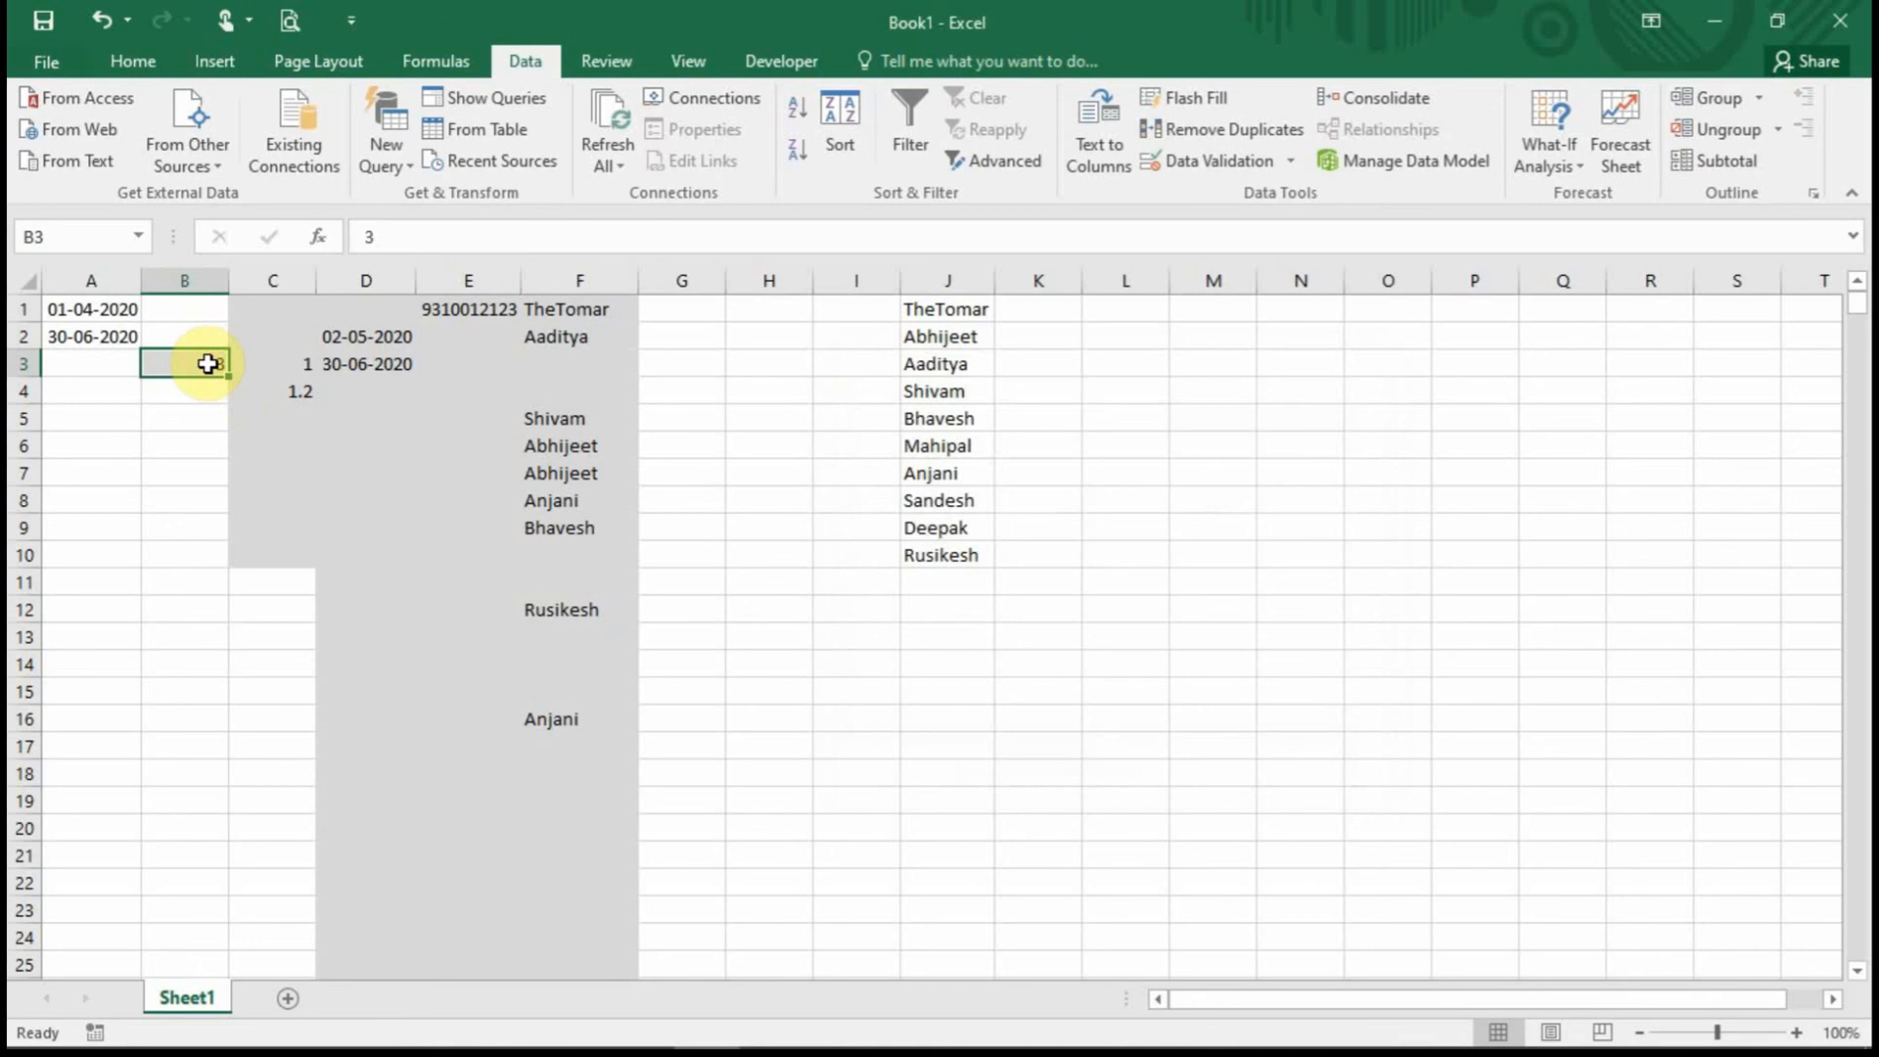
# Enter 1, then 1.2 in B3 to confirm it is now unrestricted.
pyautogui.write('1')
pyautogui.press('Return')
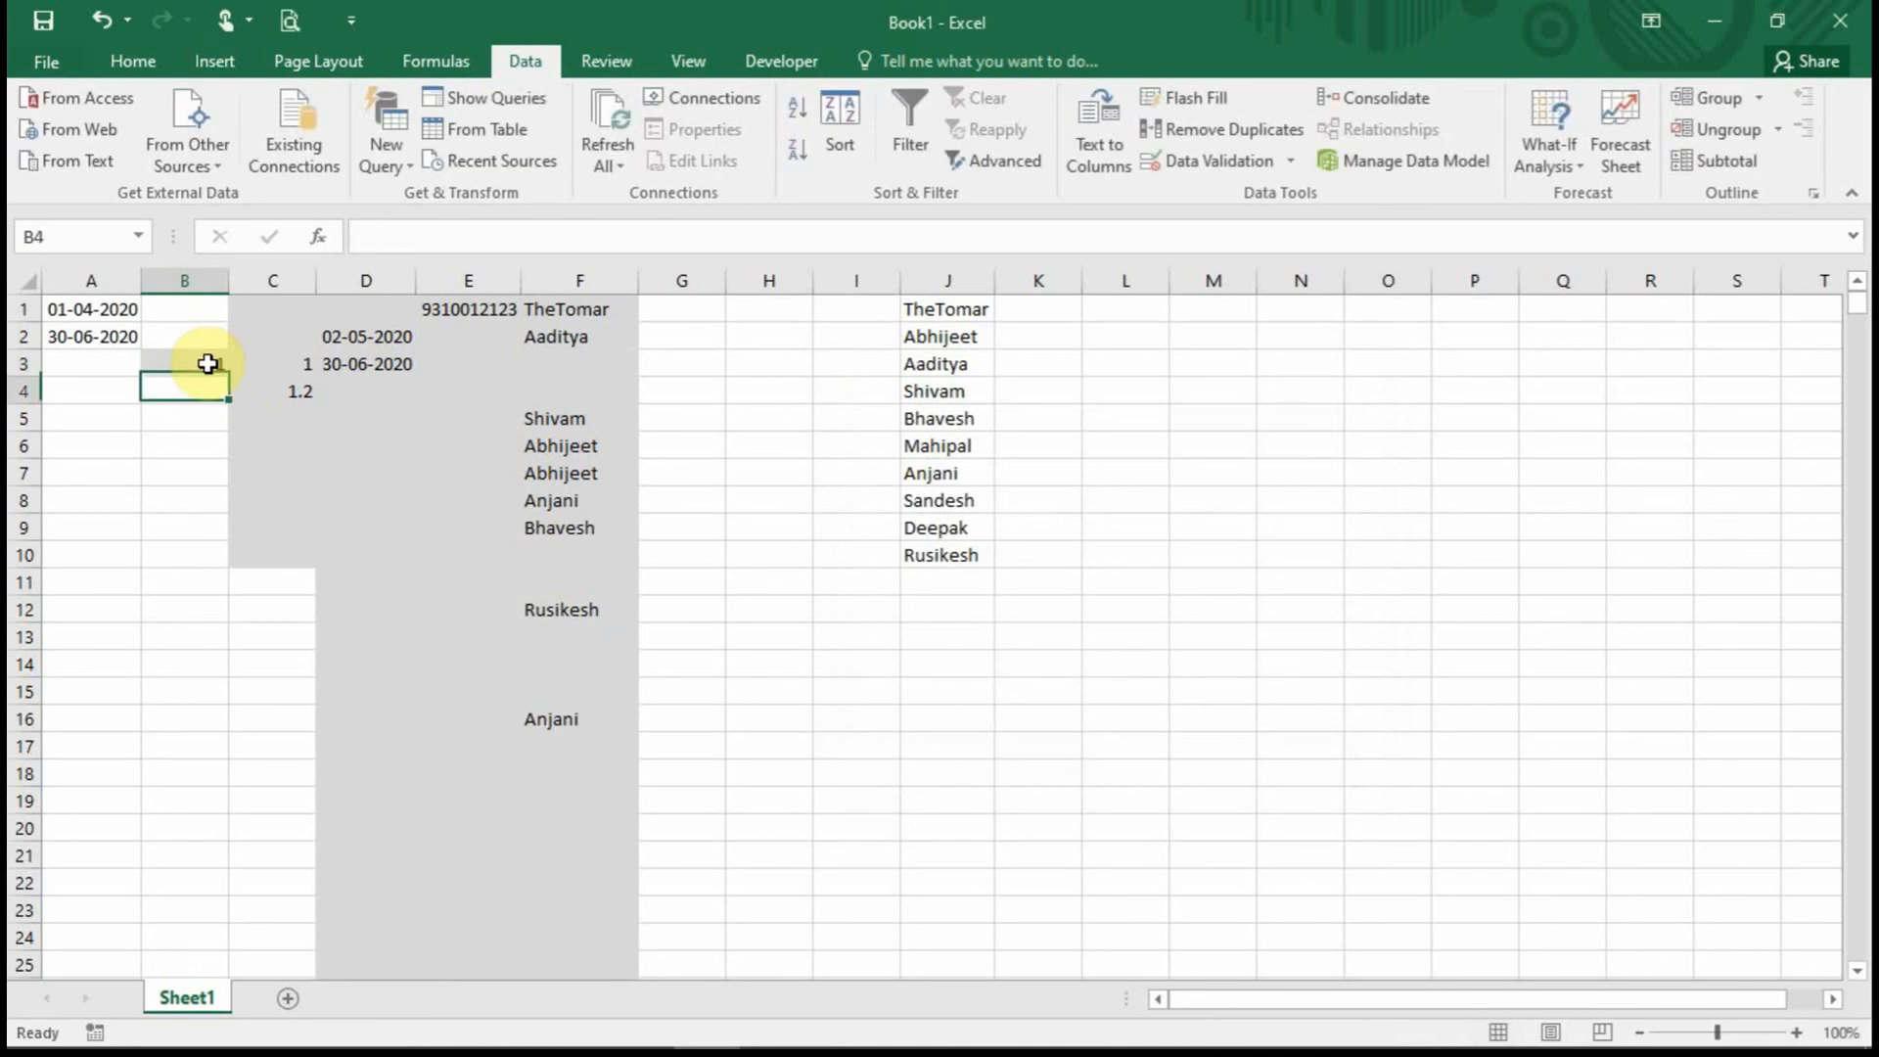
pyautogui.click(207, 363)
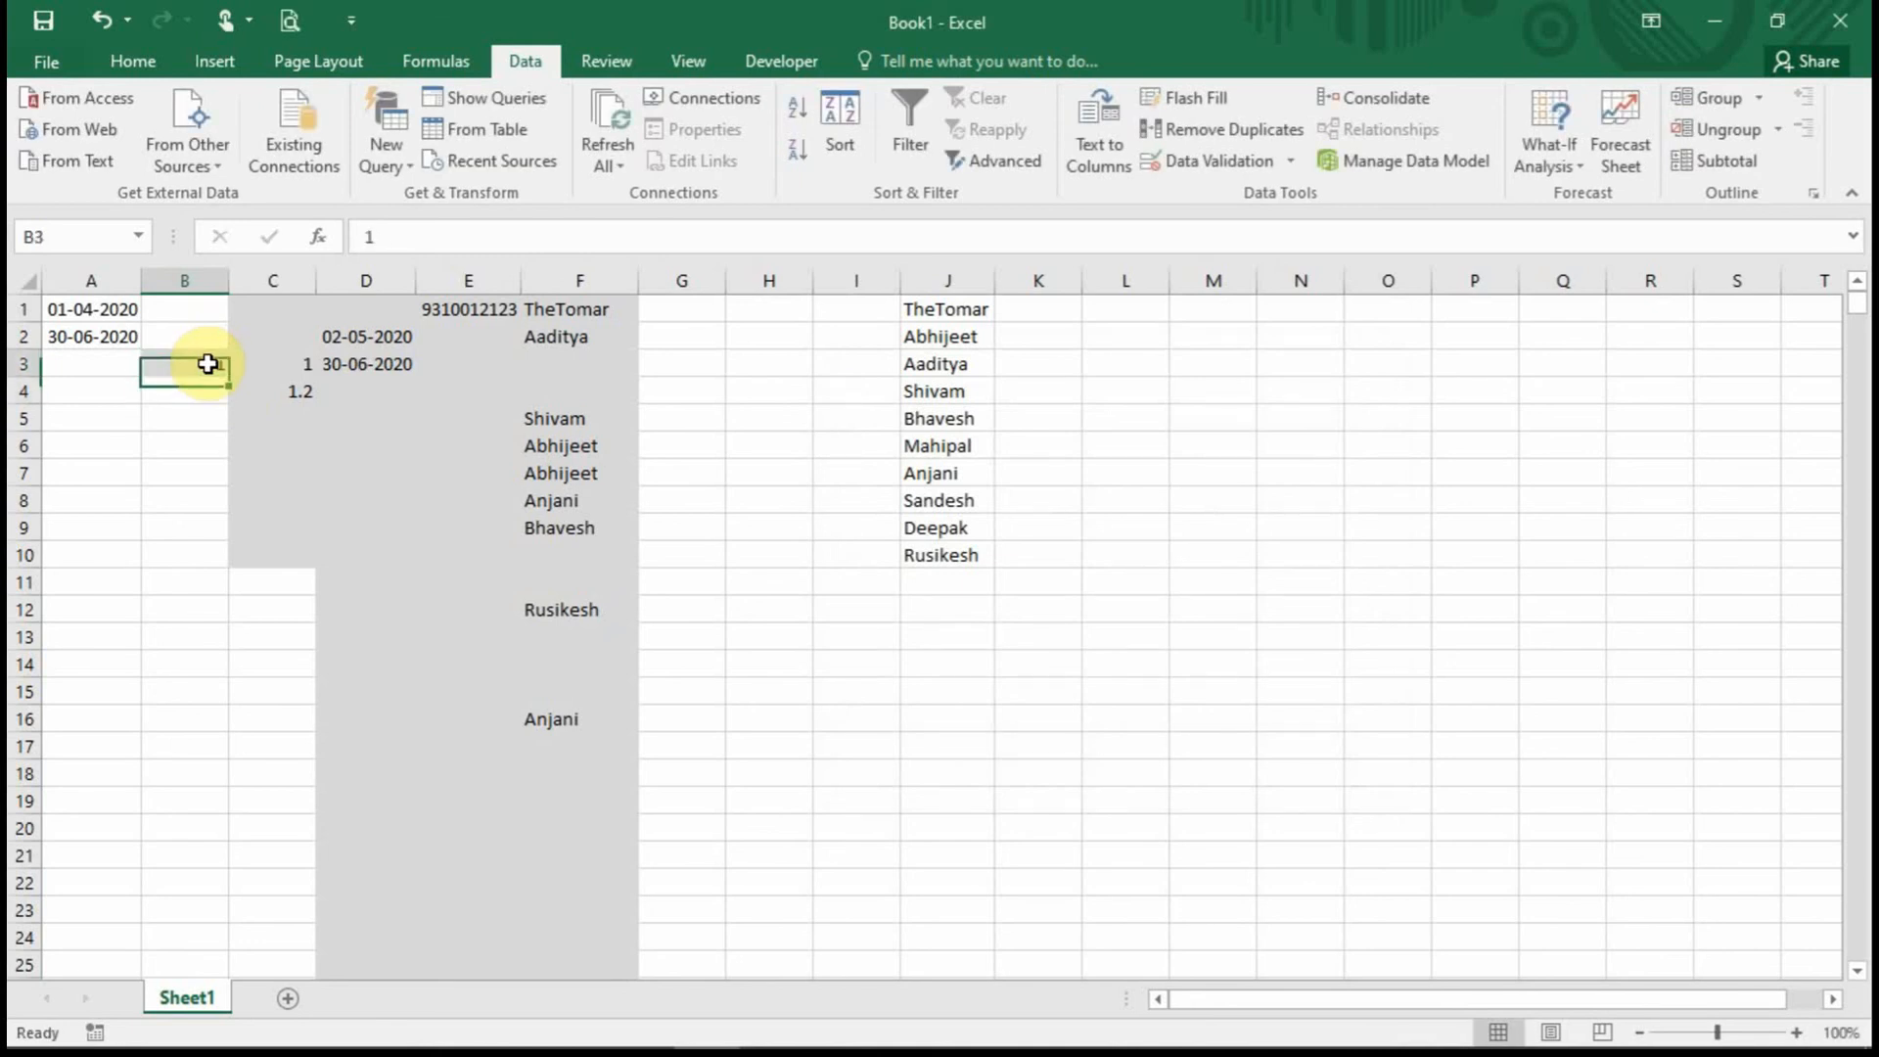
pyautogui.write('1.2')
pyautogui.press('Return')
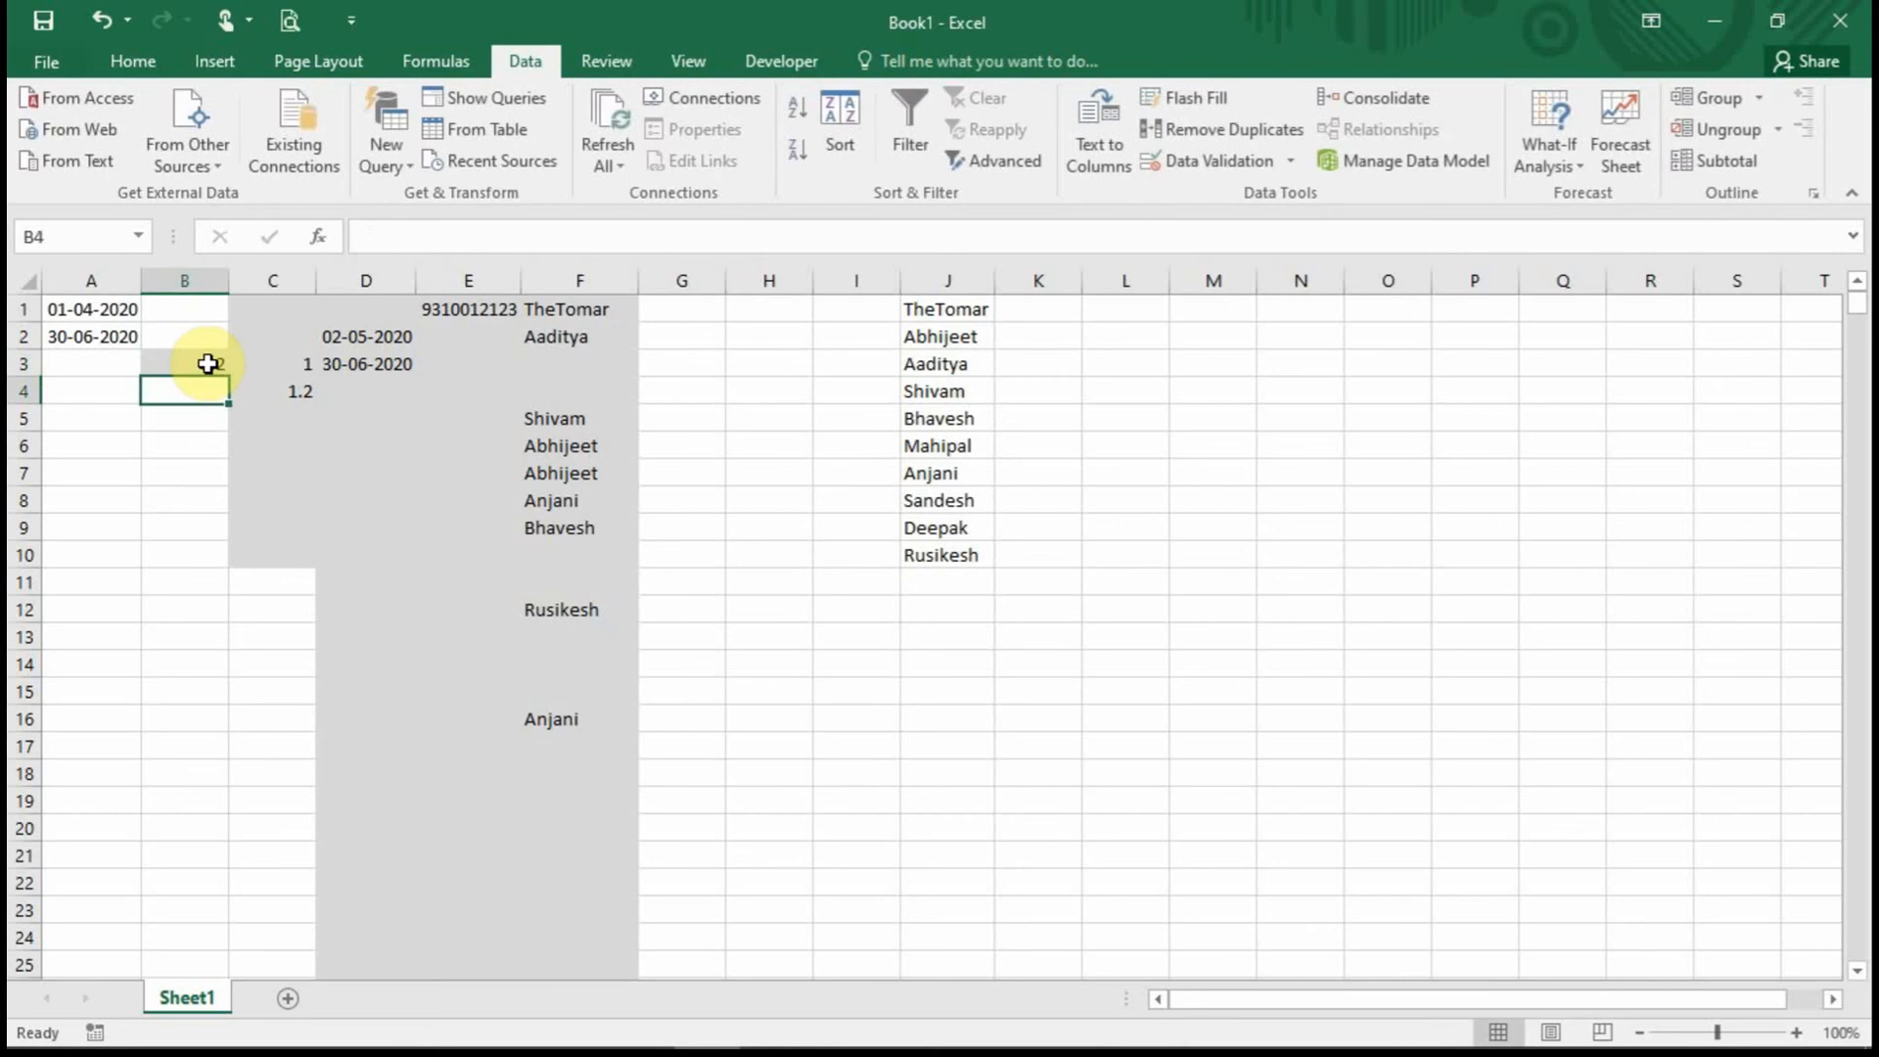
# Enter 11 and 12 in C6 and C7, try -13 in C8 and cancel the rejection.
pyautogui.click(296, 442)
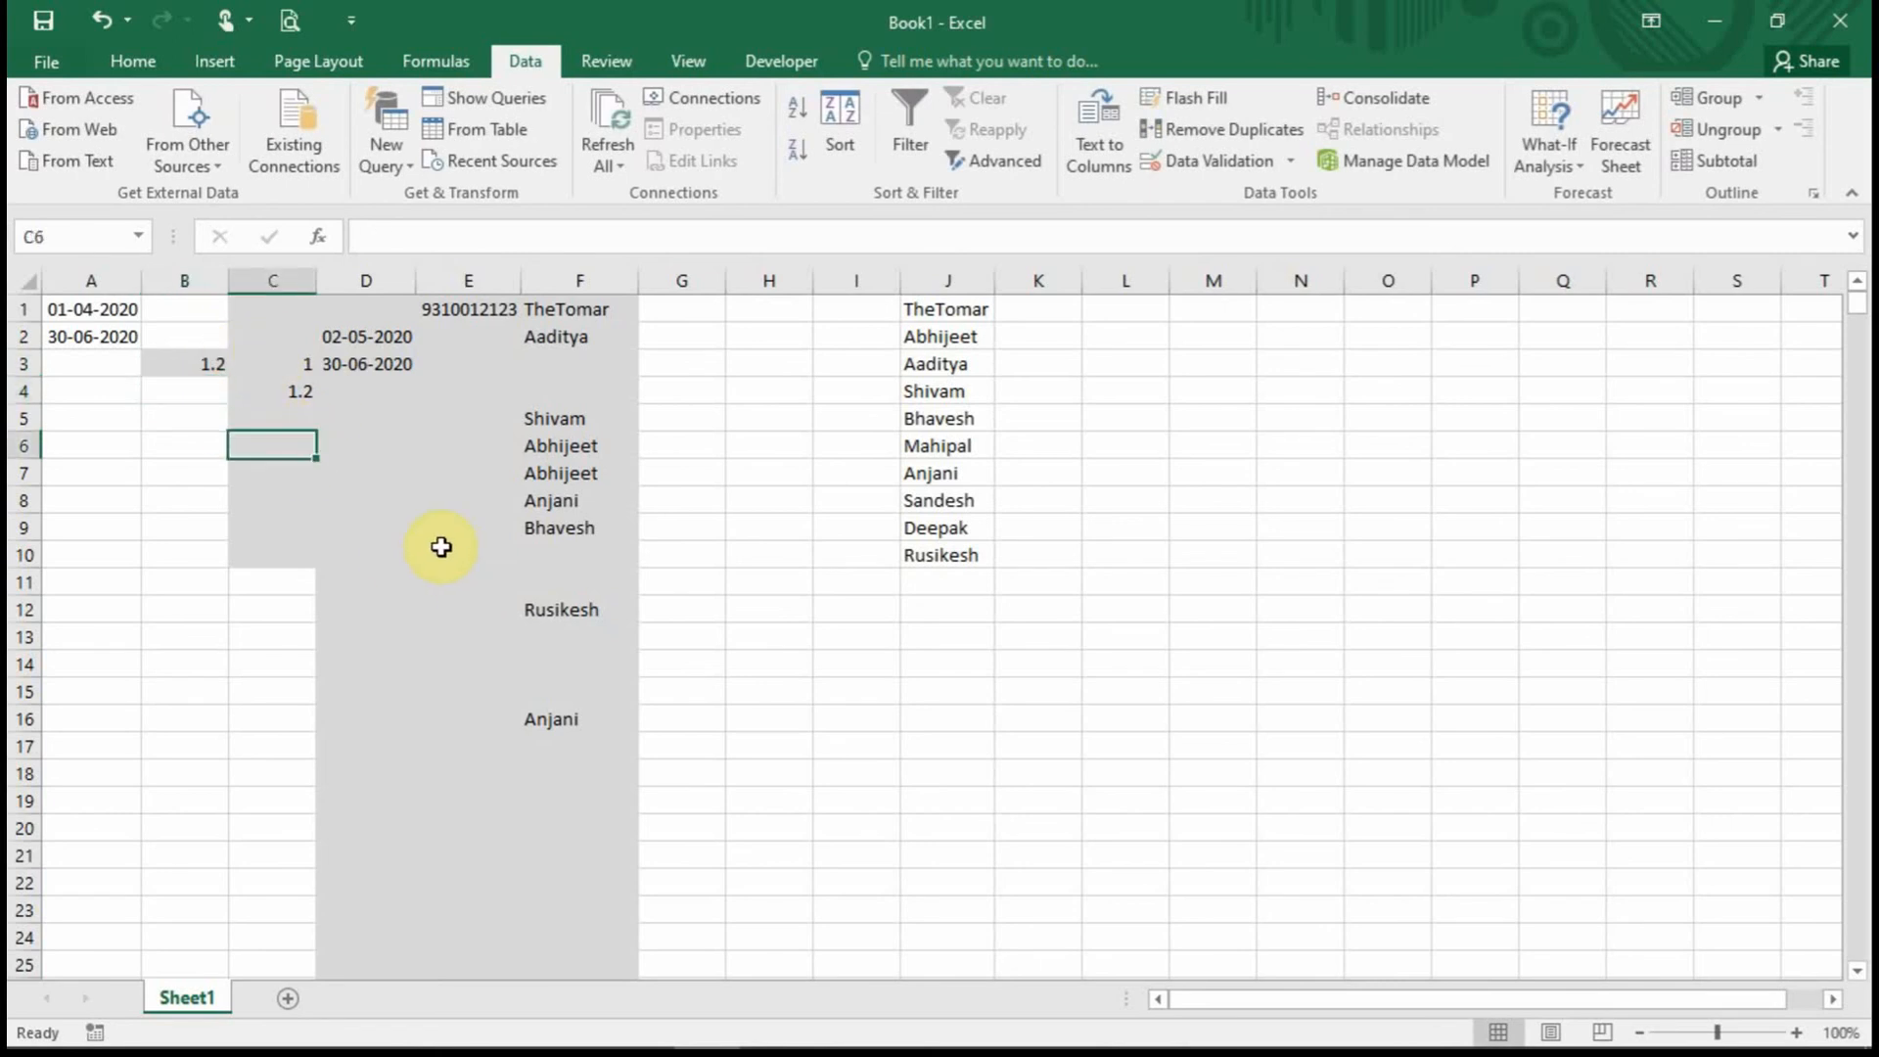
pyautogui.write('11')
pyautogui.press('Return')
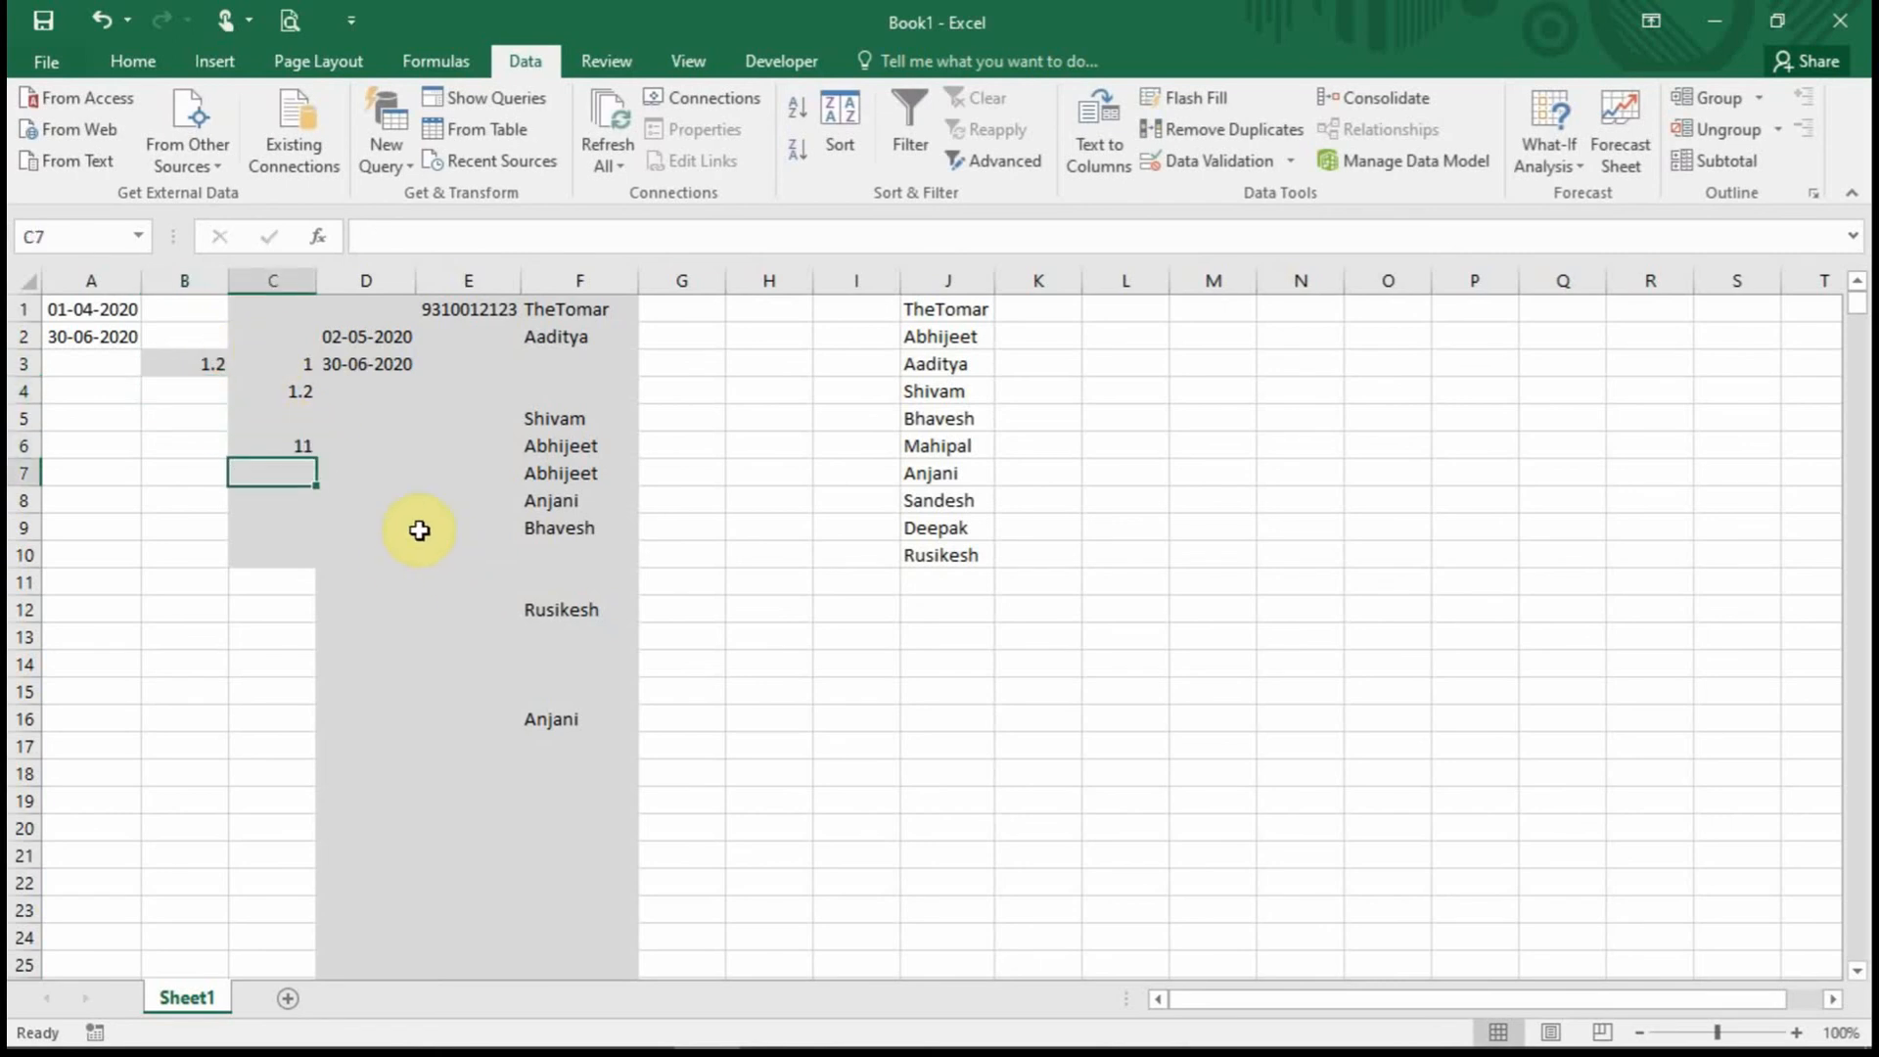
pyautogui.write('12')
pyautogui.press('Return')
pyautogui.write('-')
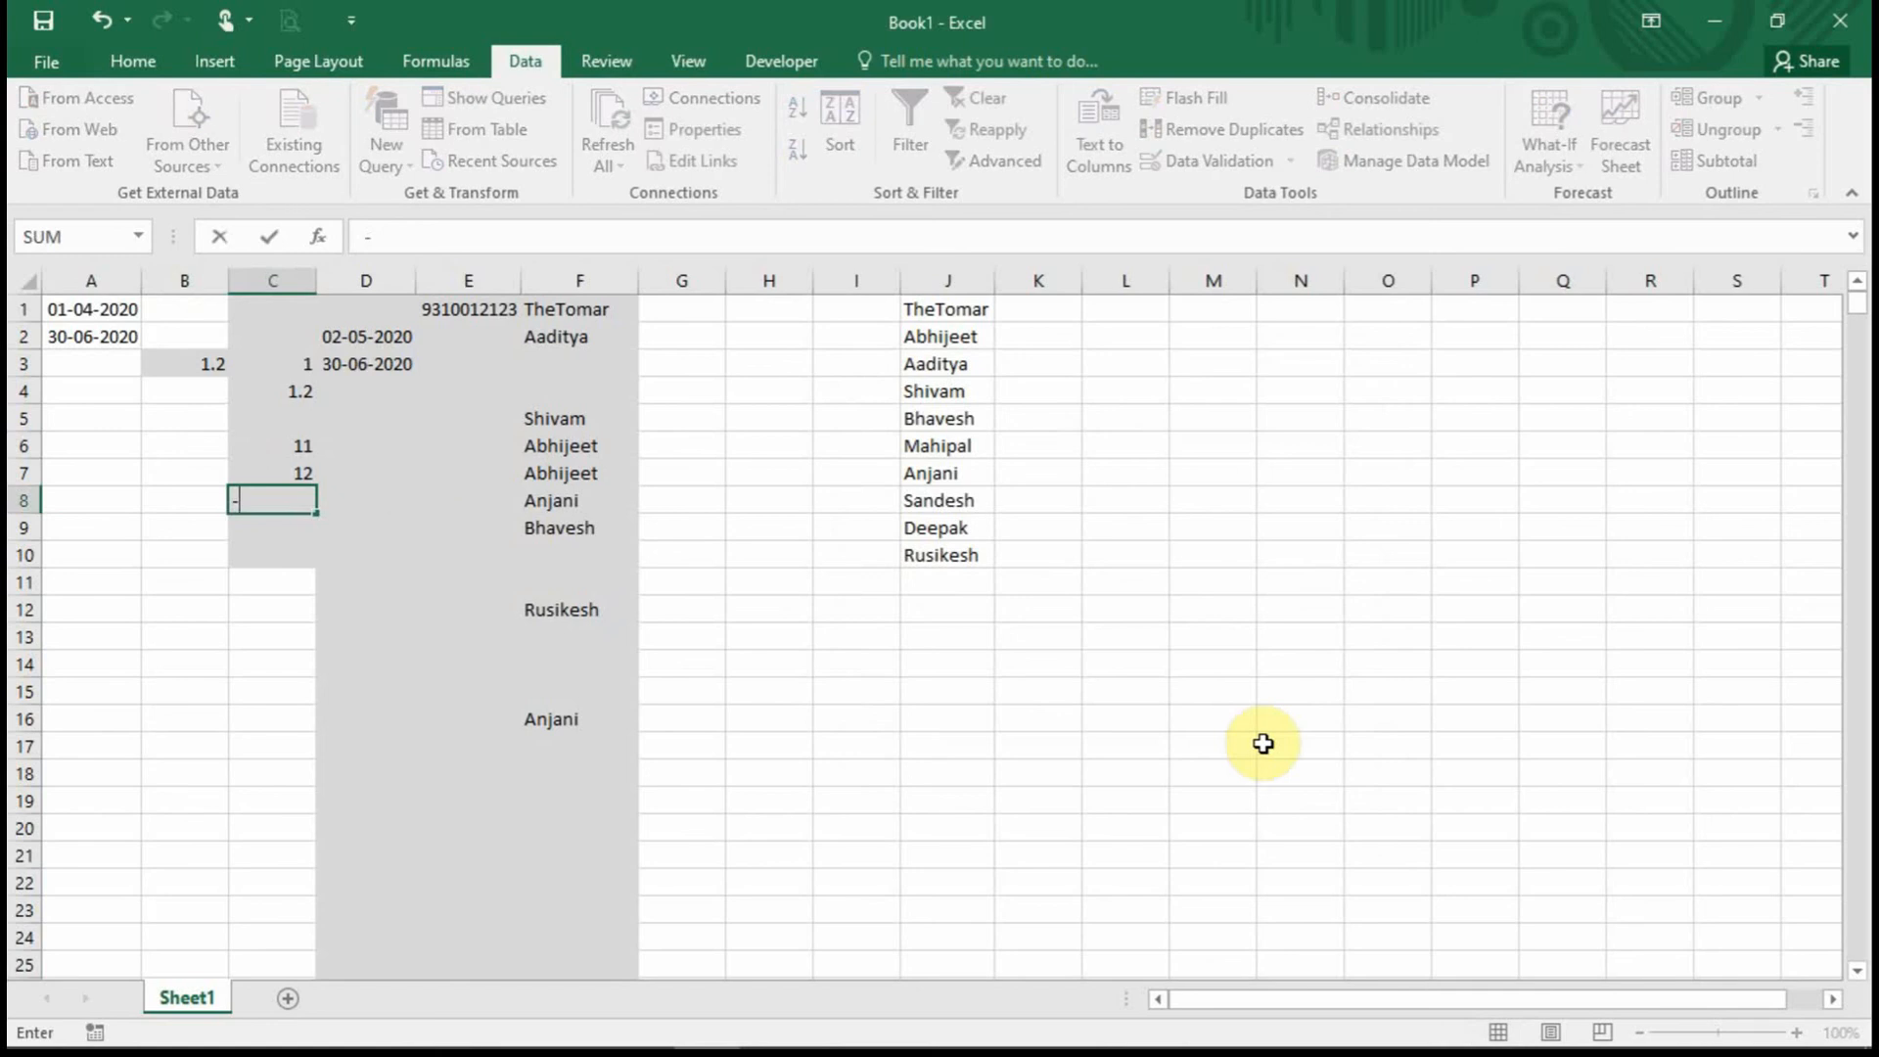
pyautogui.write('13')
pyautogui.press('Return')
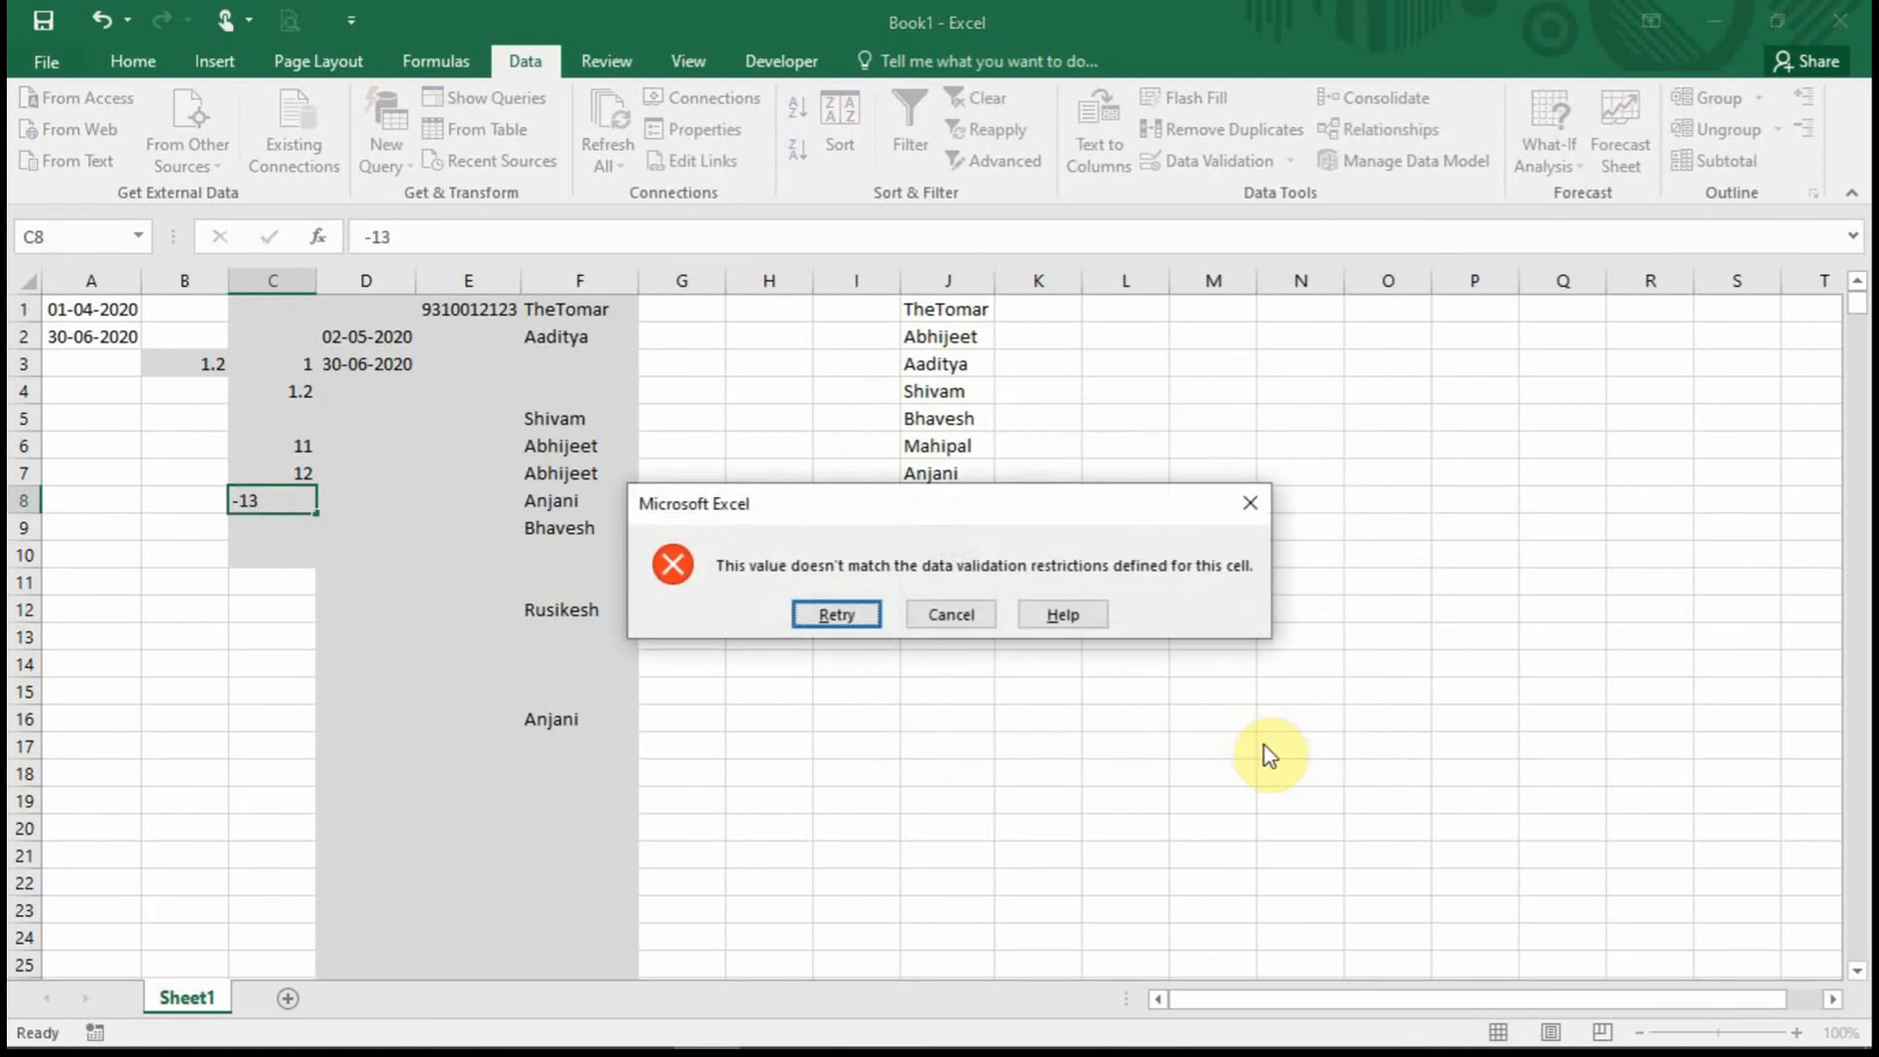
pyautogui.click(967, 614)
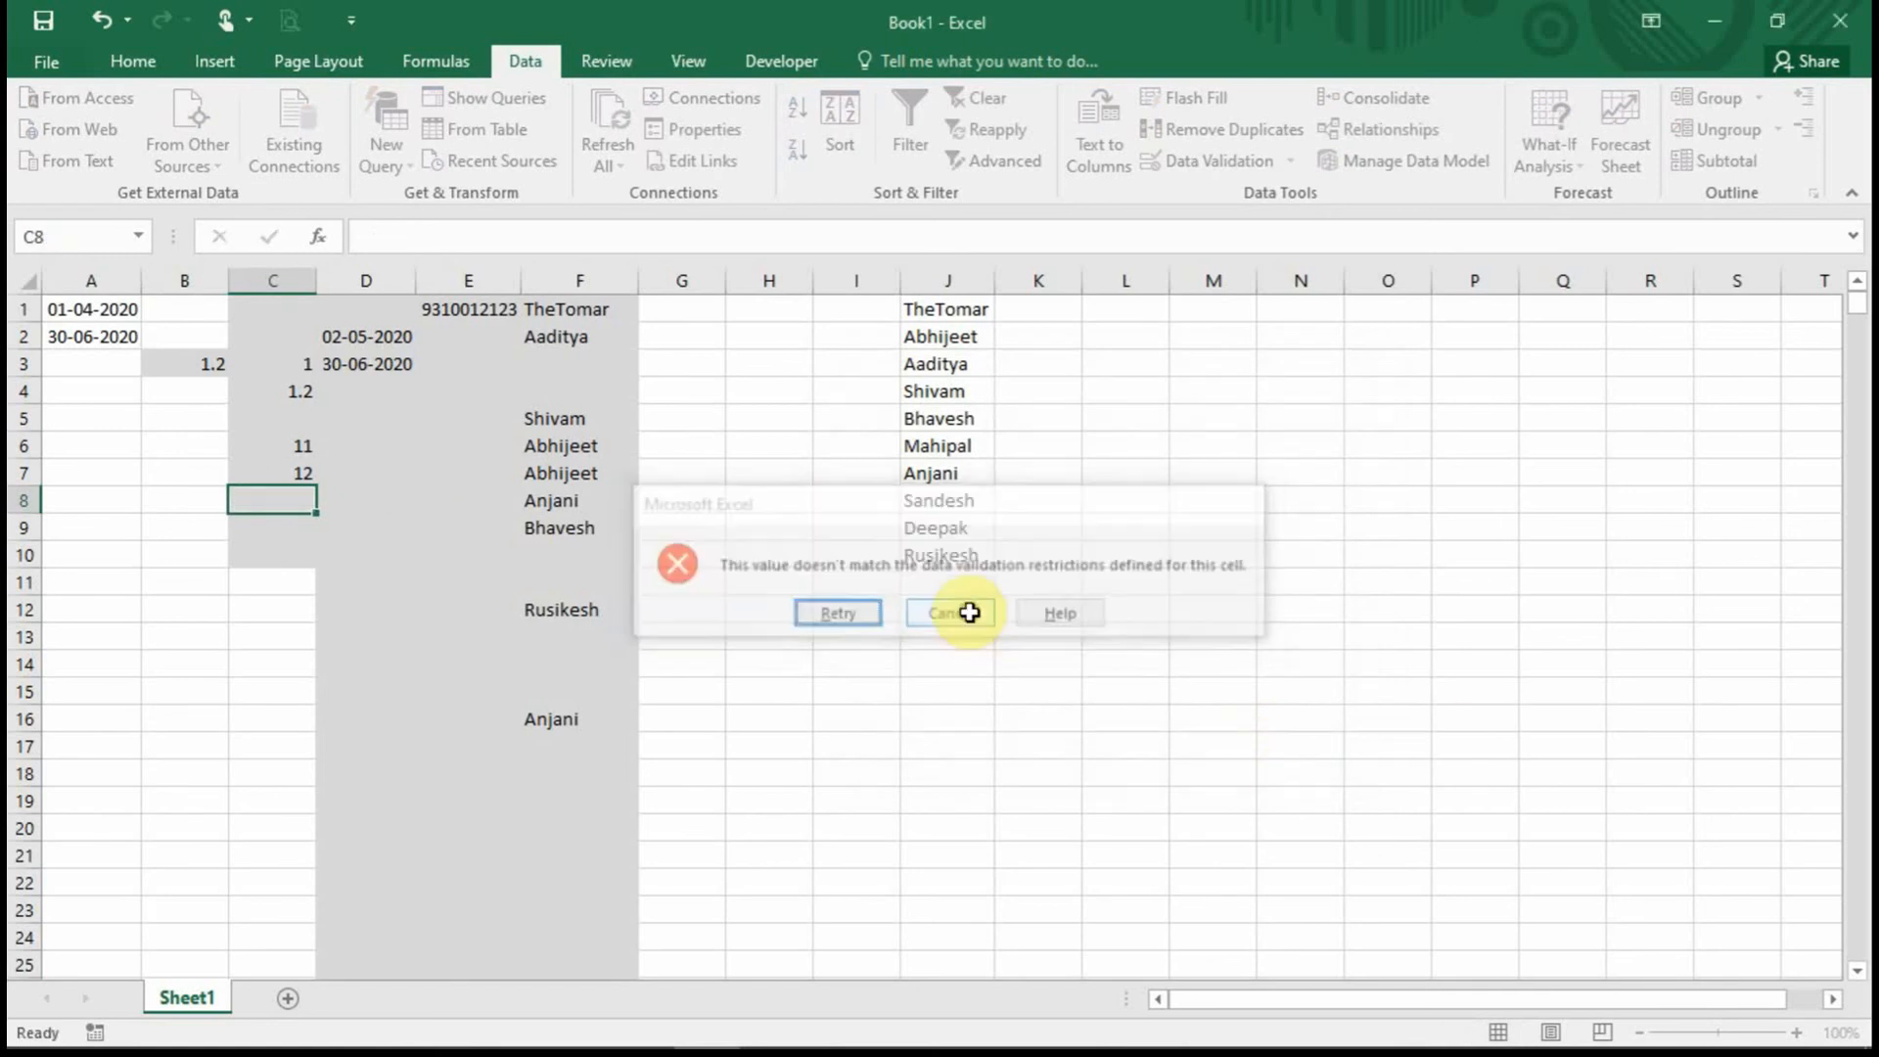
pyautogui.click(432, 529)
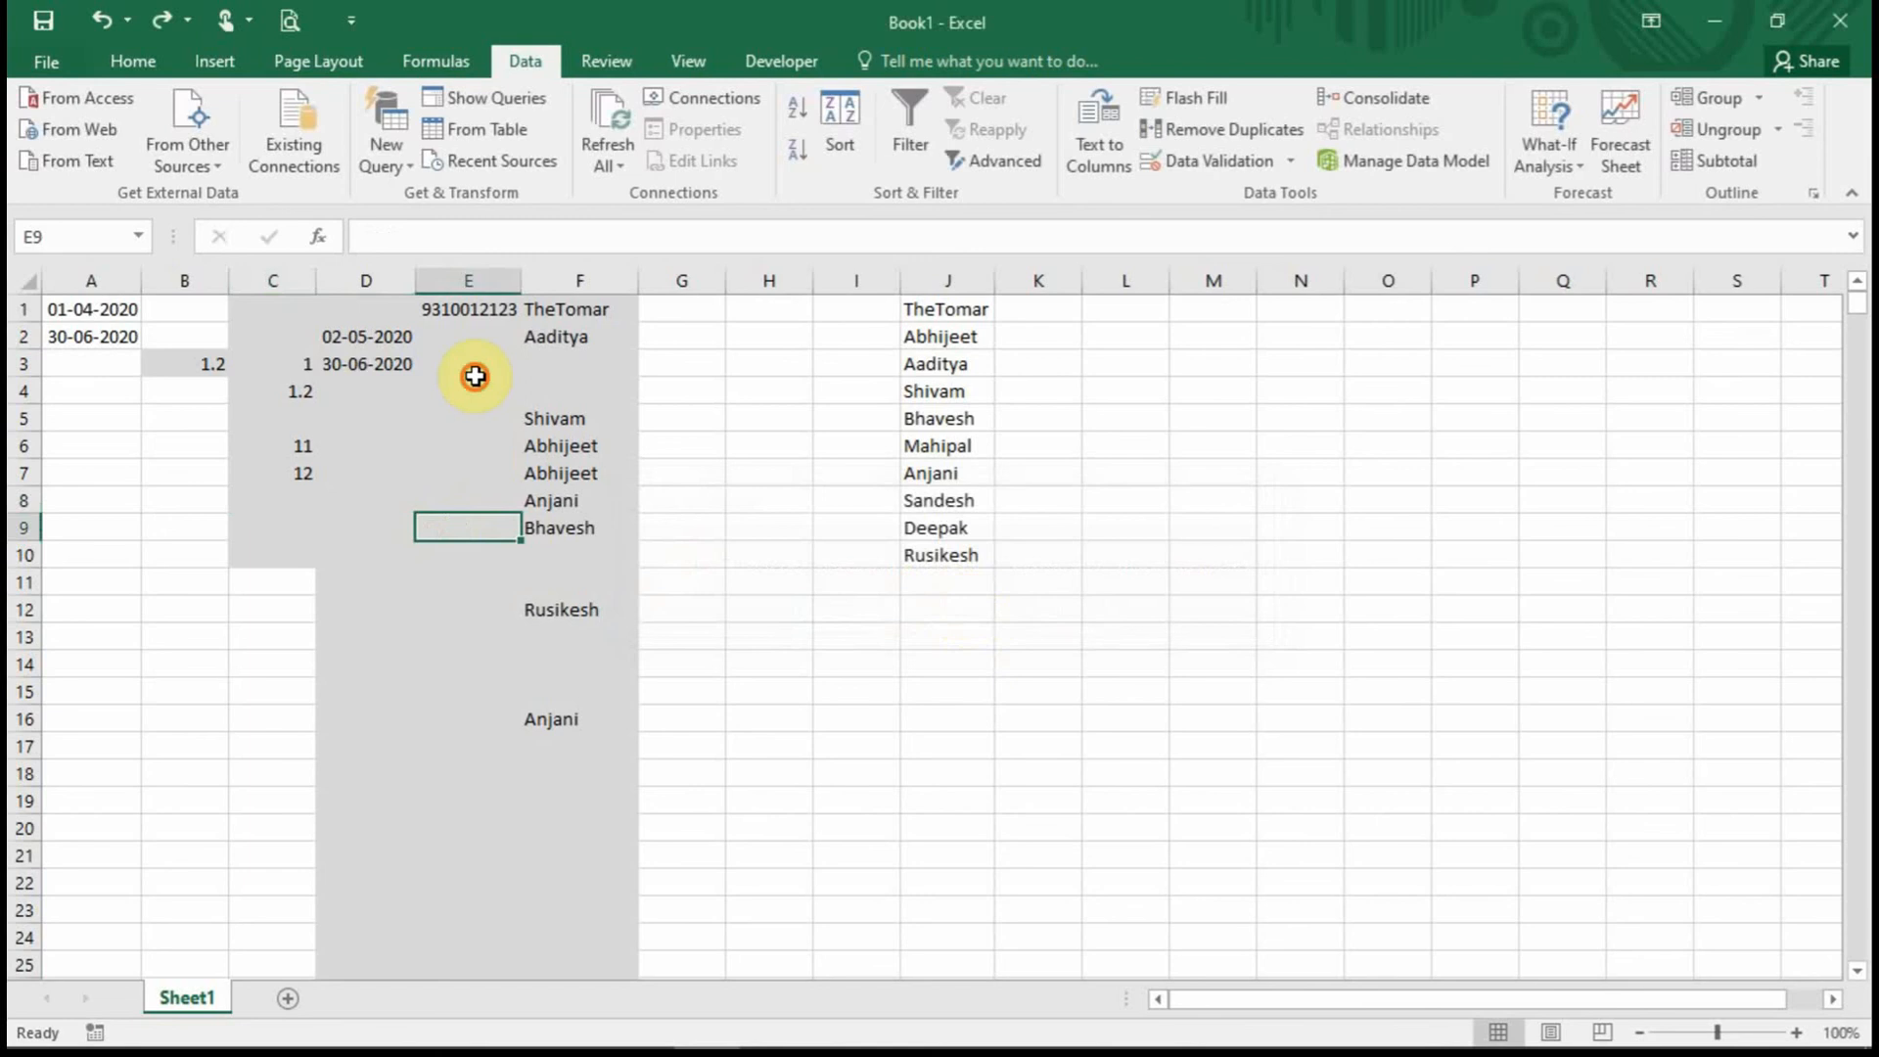
# Select all cells with data validation rules using Go To Special.
pyautogui.moveTo(474, 384); pyautogui.dragTo(473, 364)
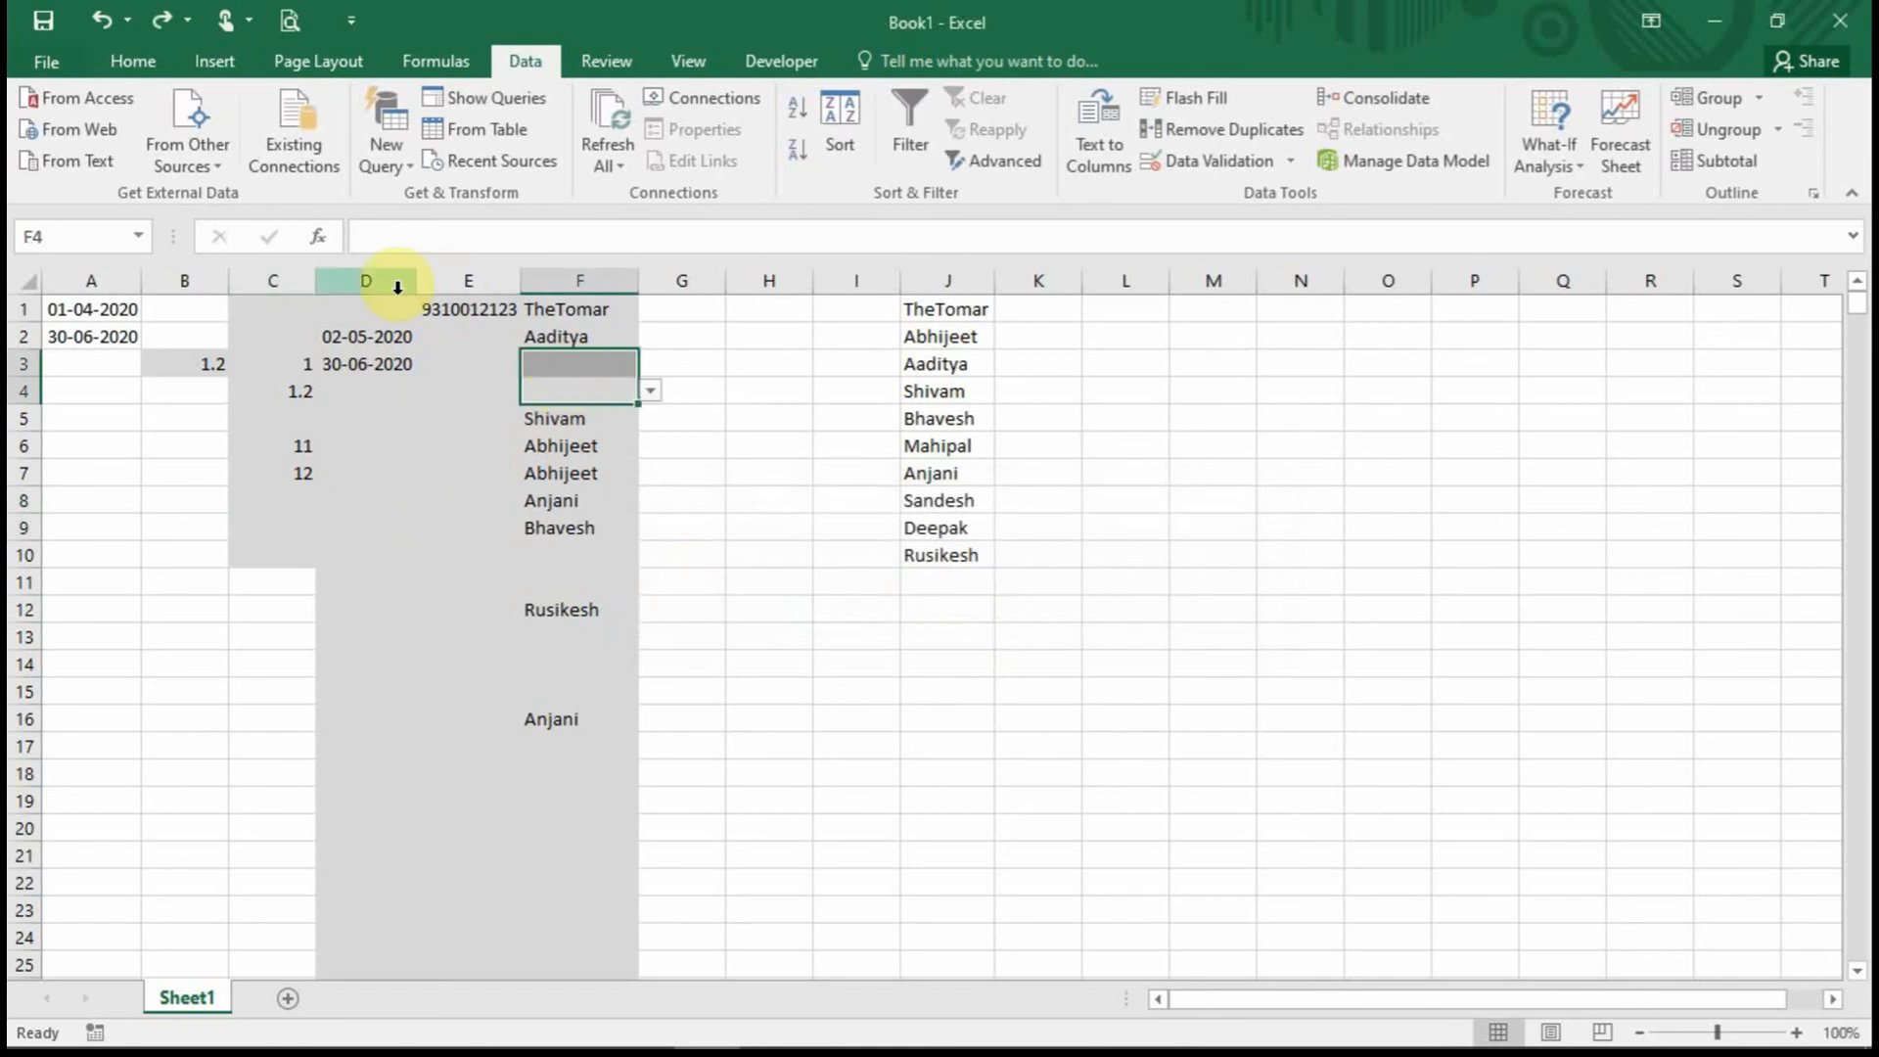
pyautogui.click(275, 283)
pyautogui.click(456, 440)
pyautogui.click(212, 372)
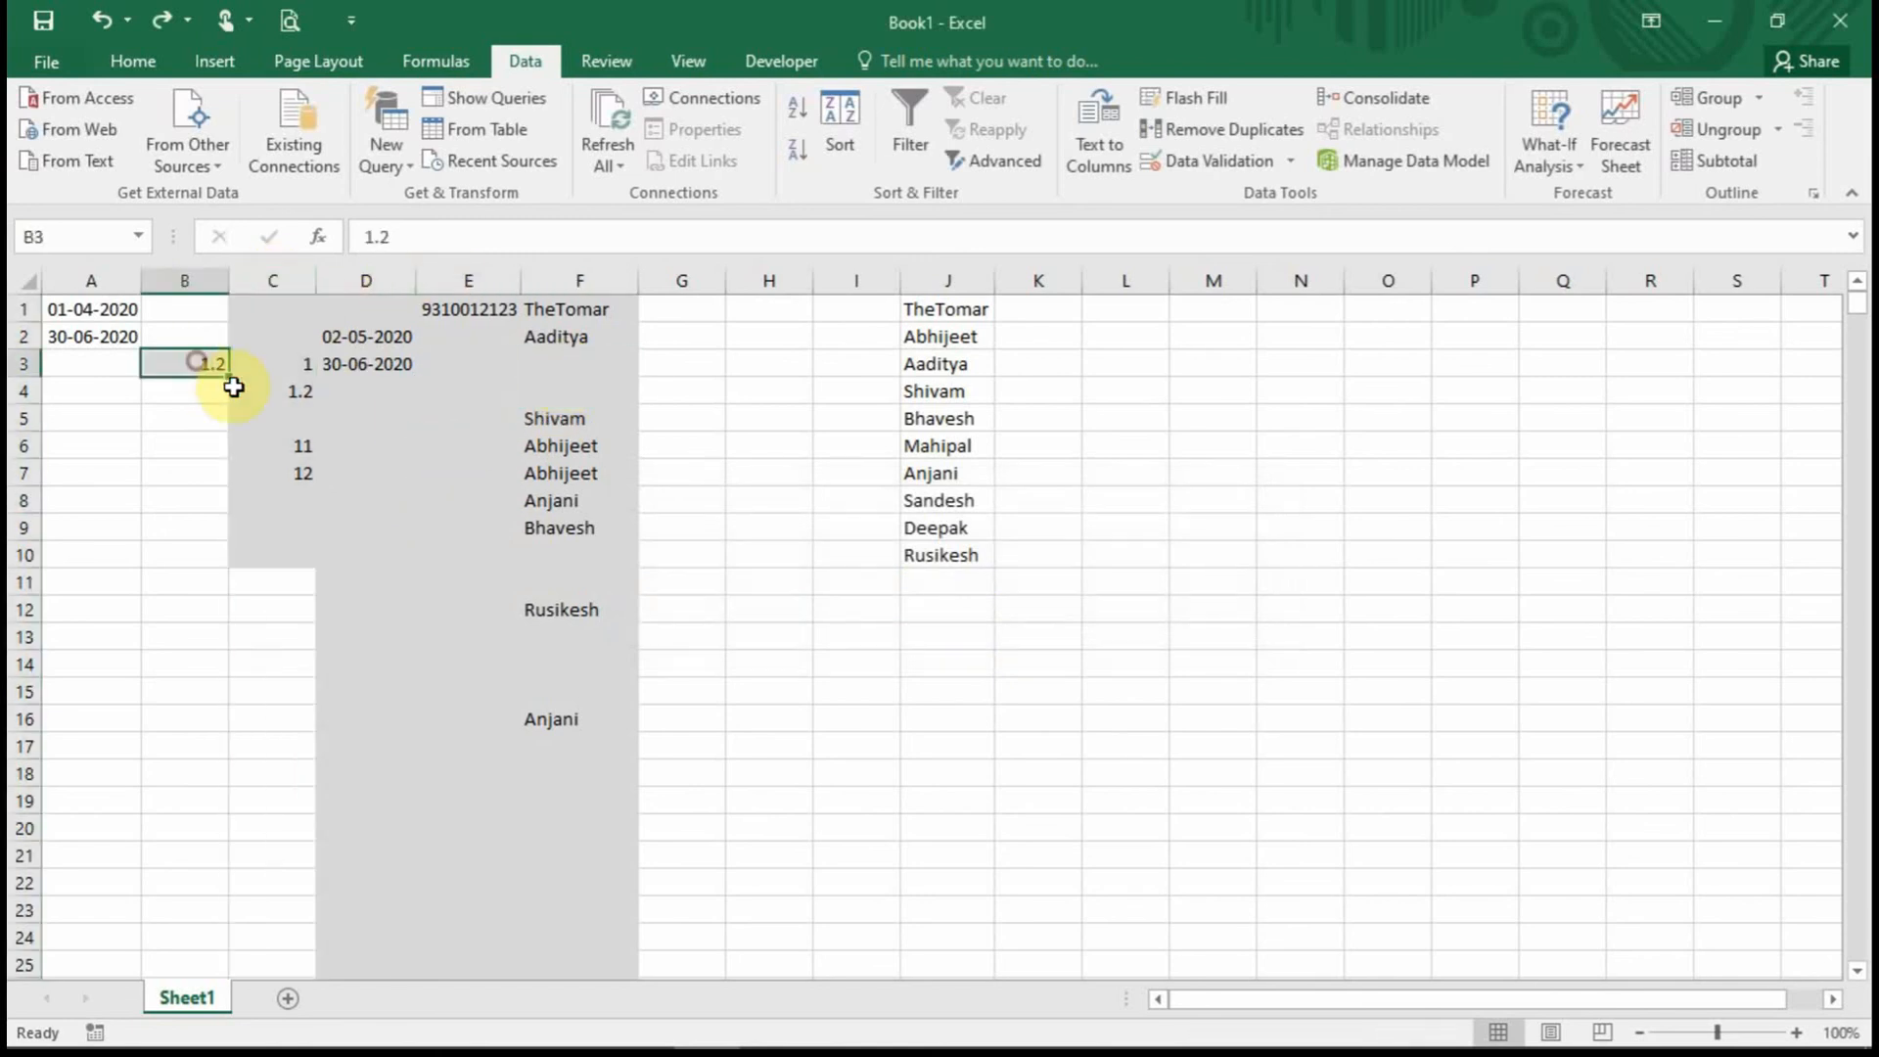
pyautogui.click(1030, 724)
pyautogui.hotkey('ctrl', 'g')
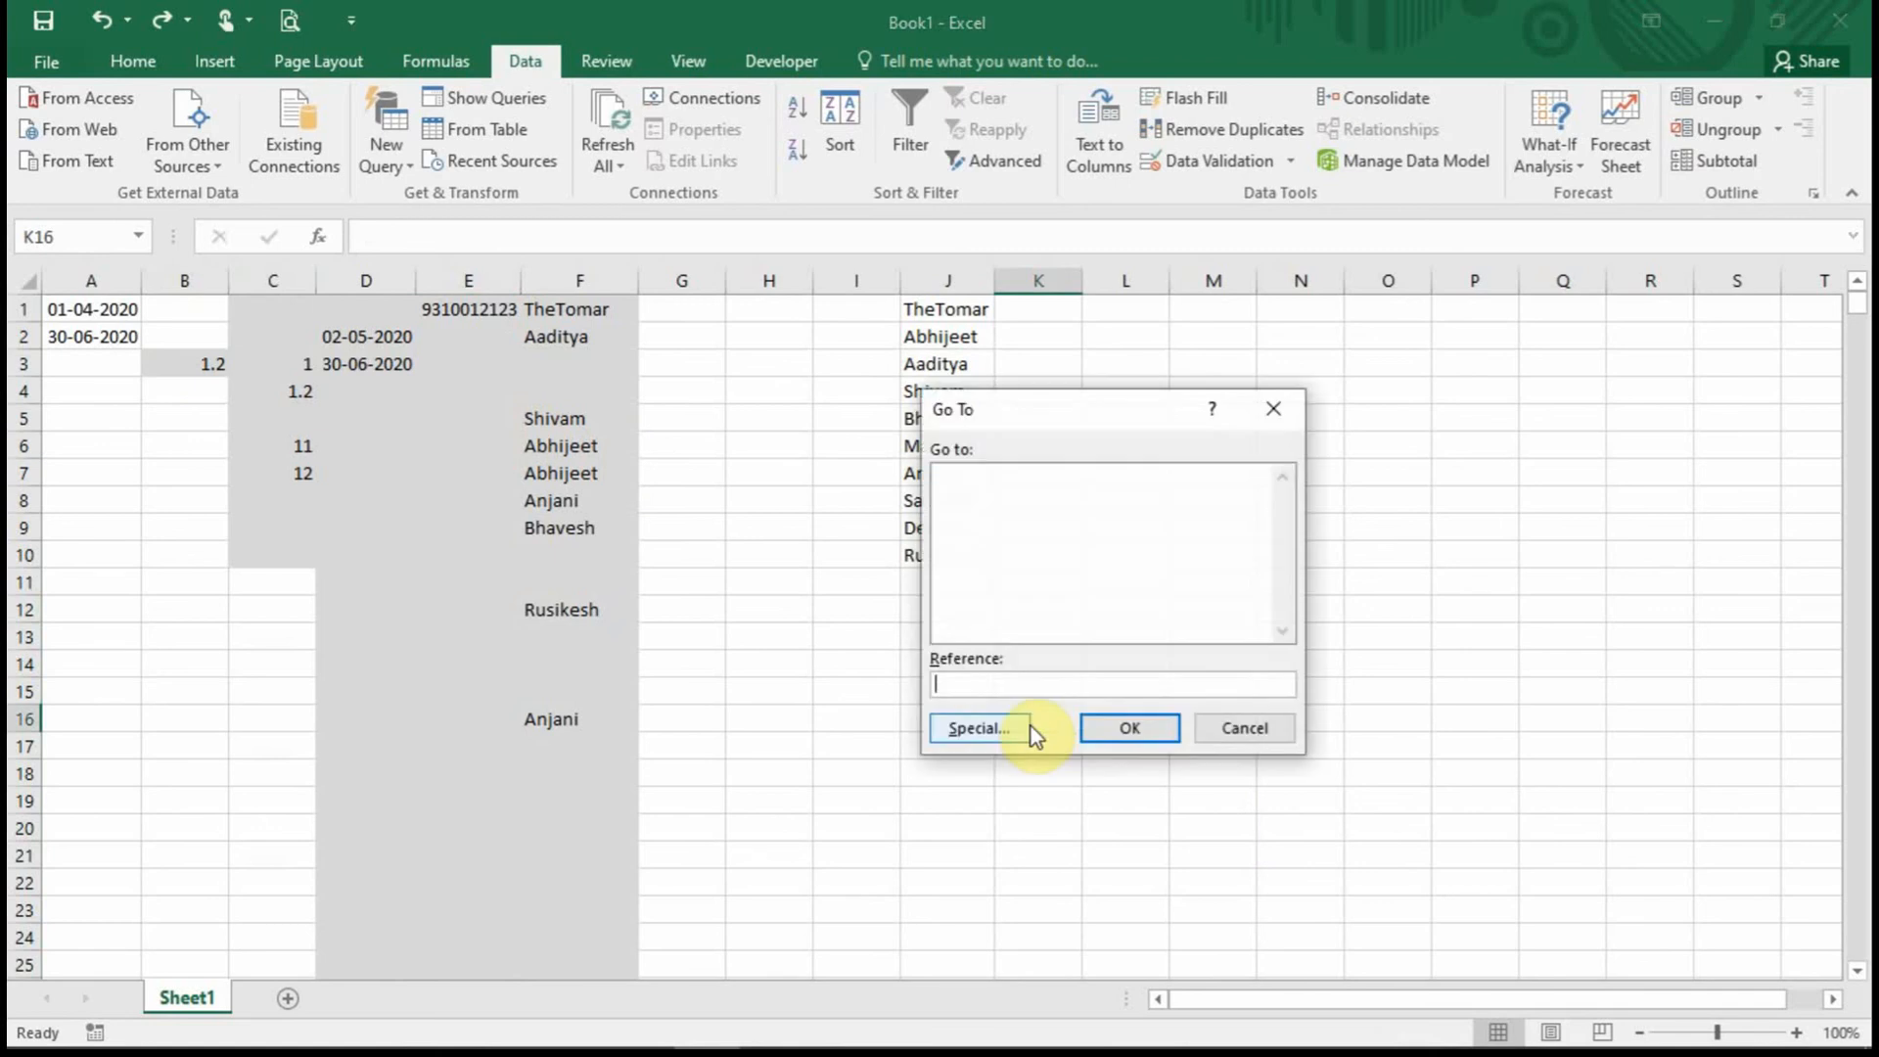
pyautogui.click(1023, 725)
pyautogui.click(1202, 676)
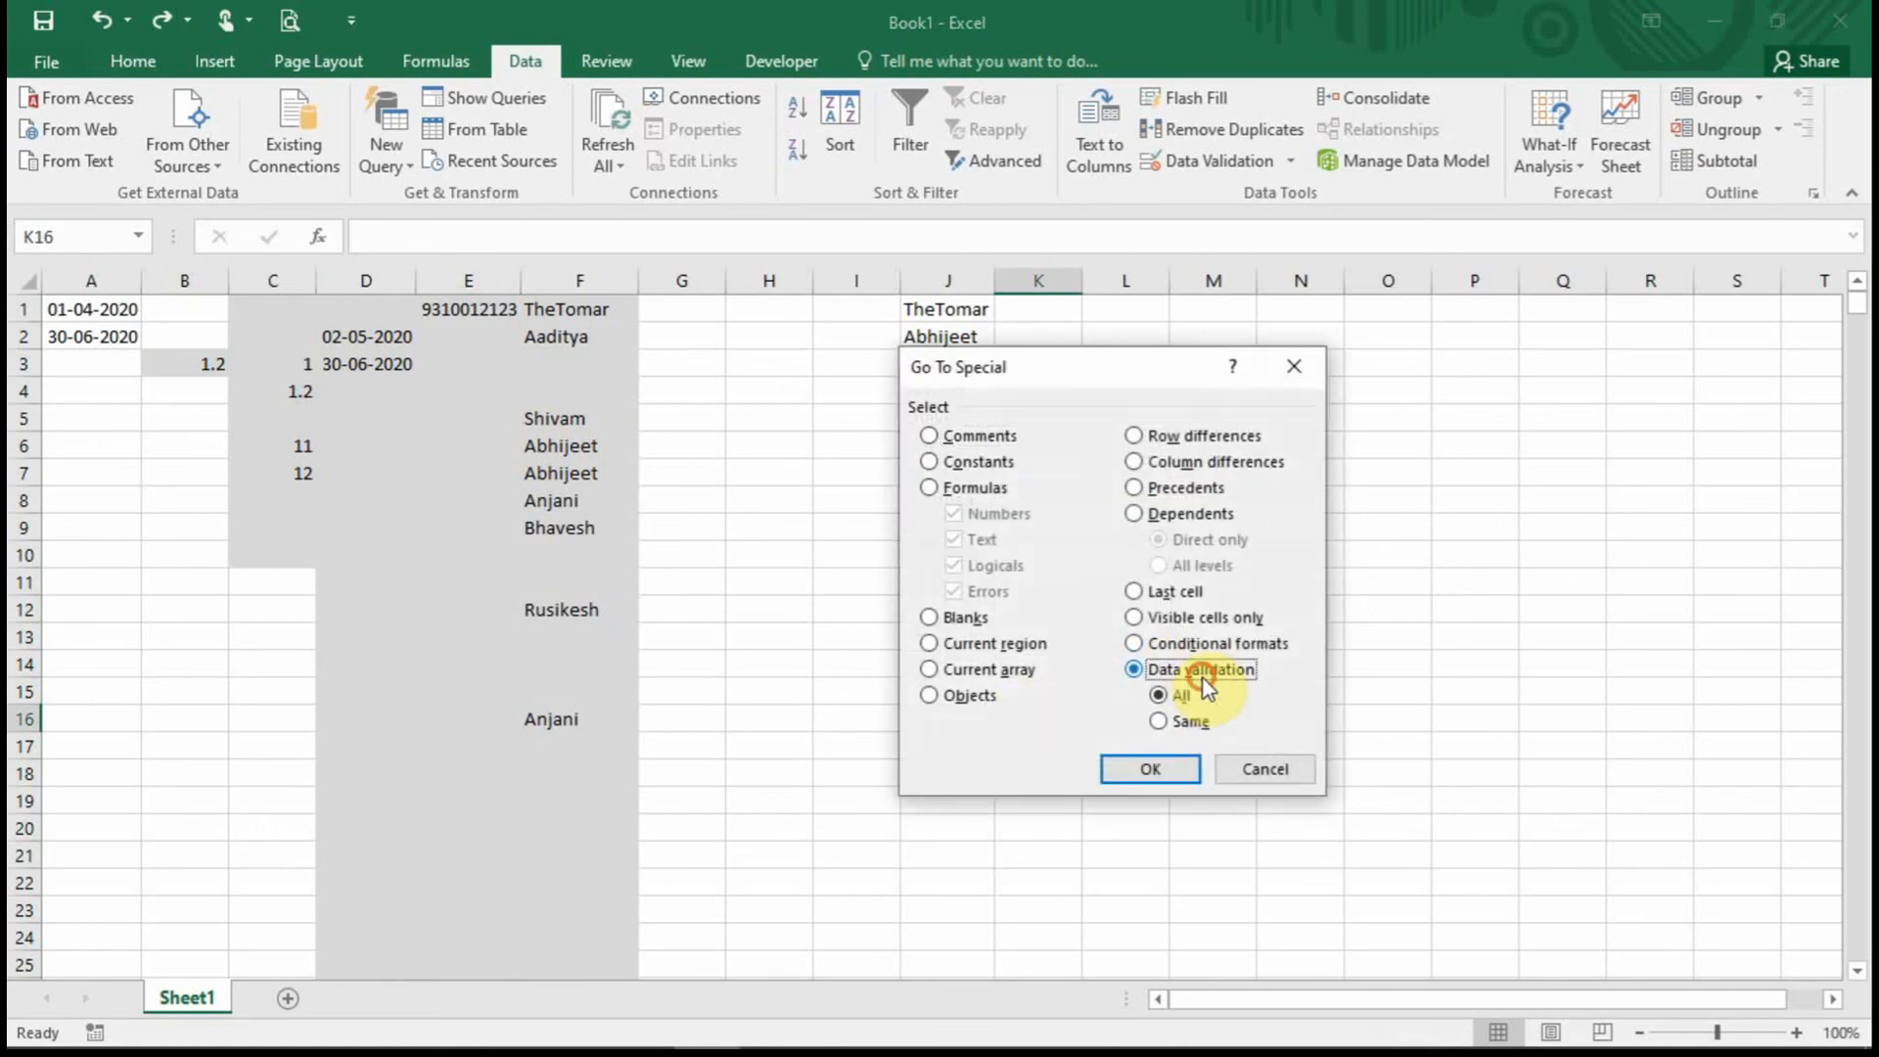
pyautogui.click(1150, 769)
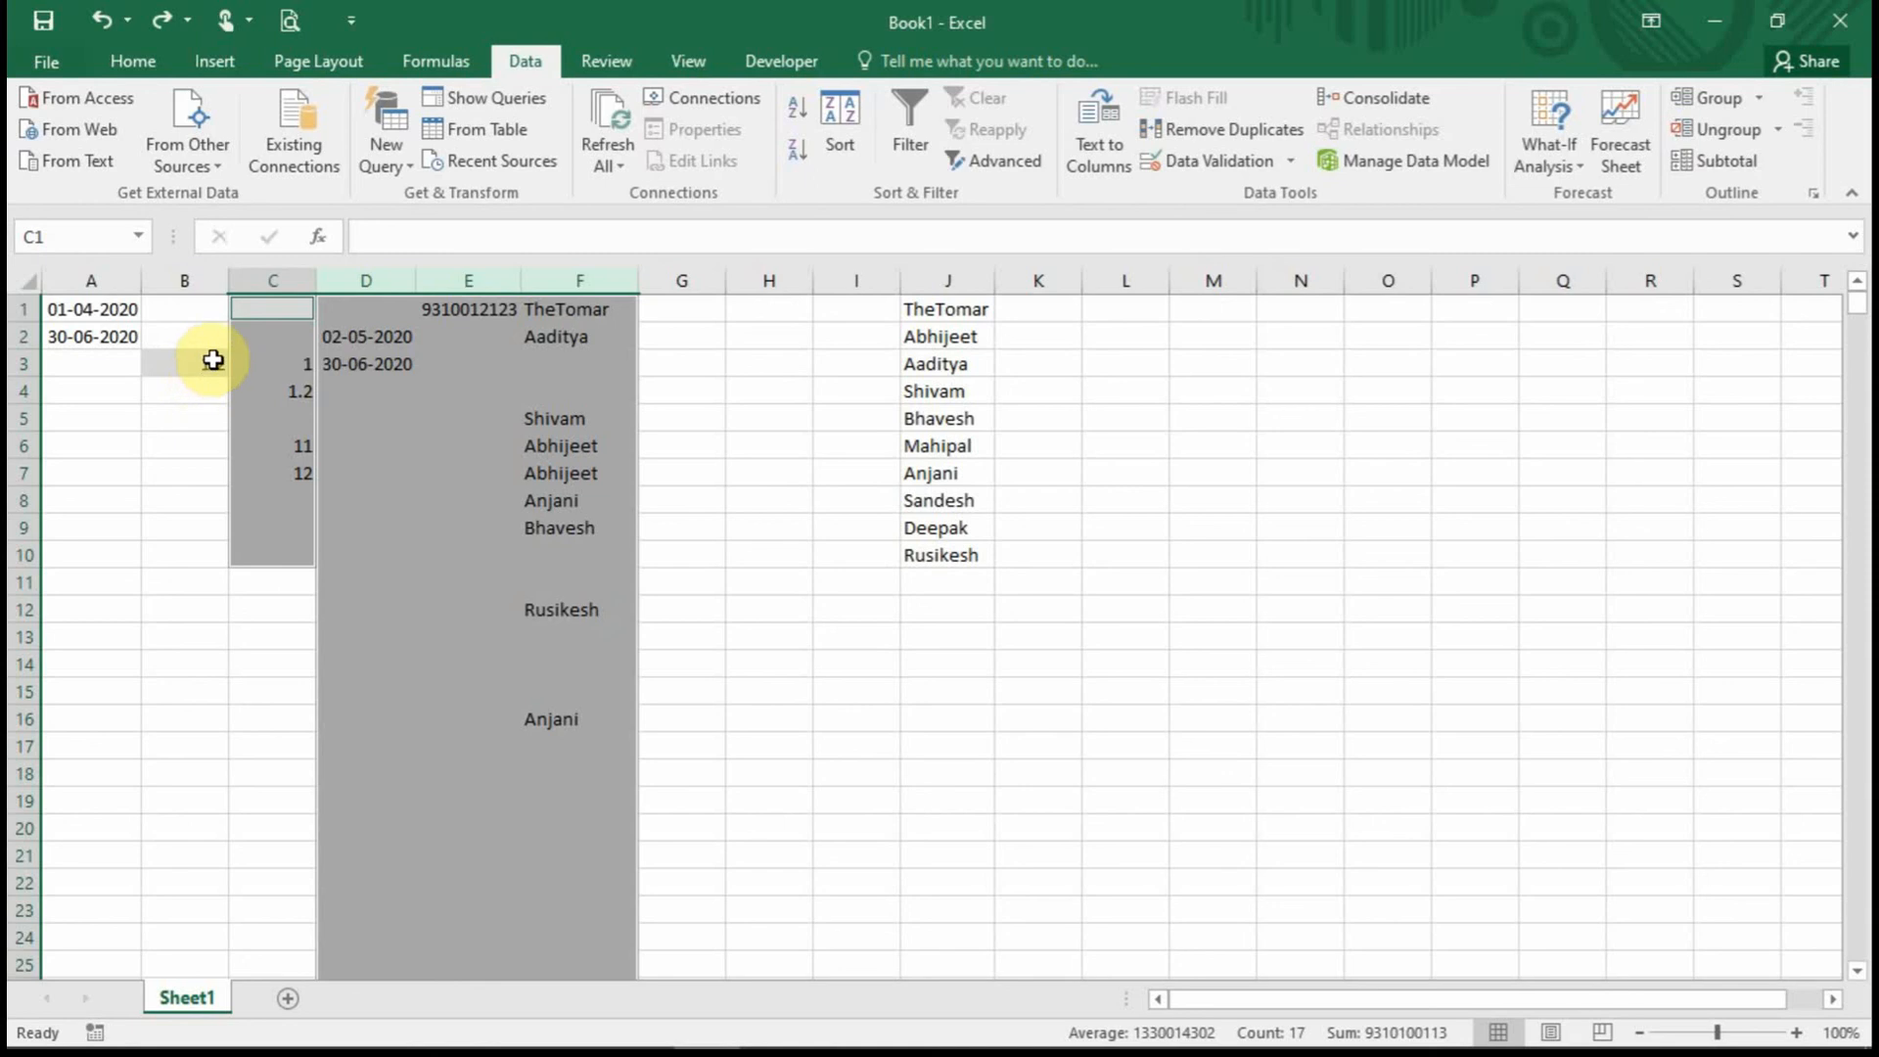
# Fill the validated cells light peach and check the shading in column D and F10.
pyautogui.click(142, 61)
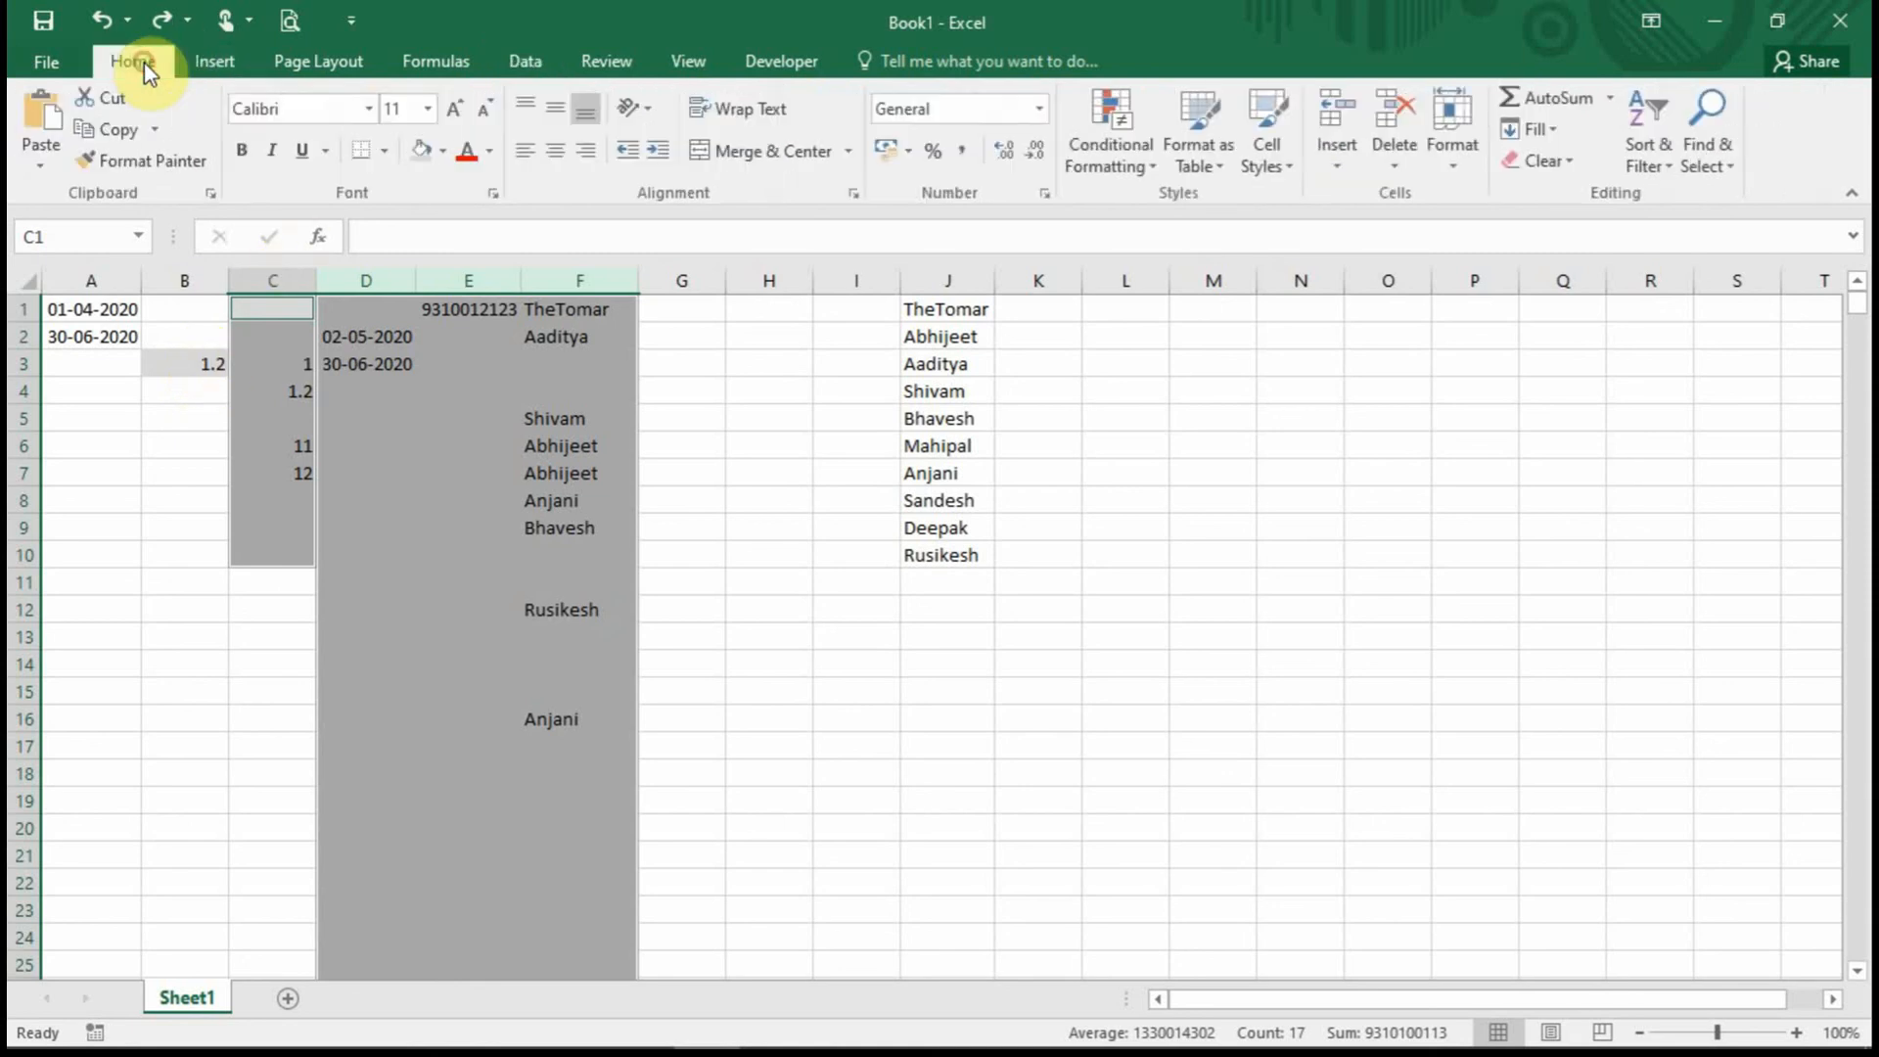
pyautogui.click(443, 150)
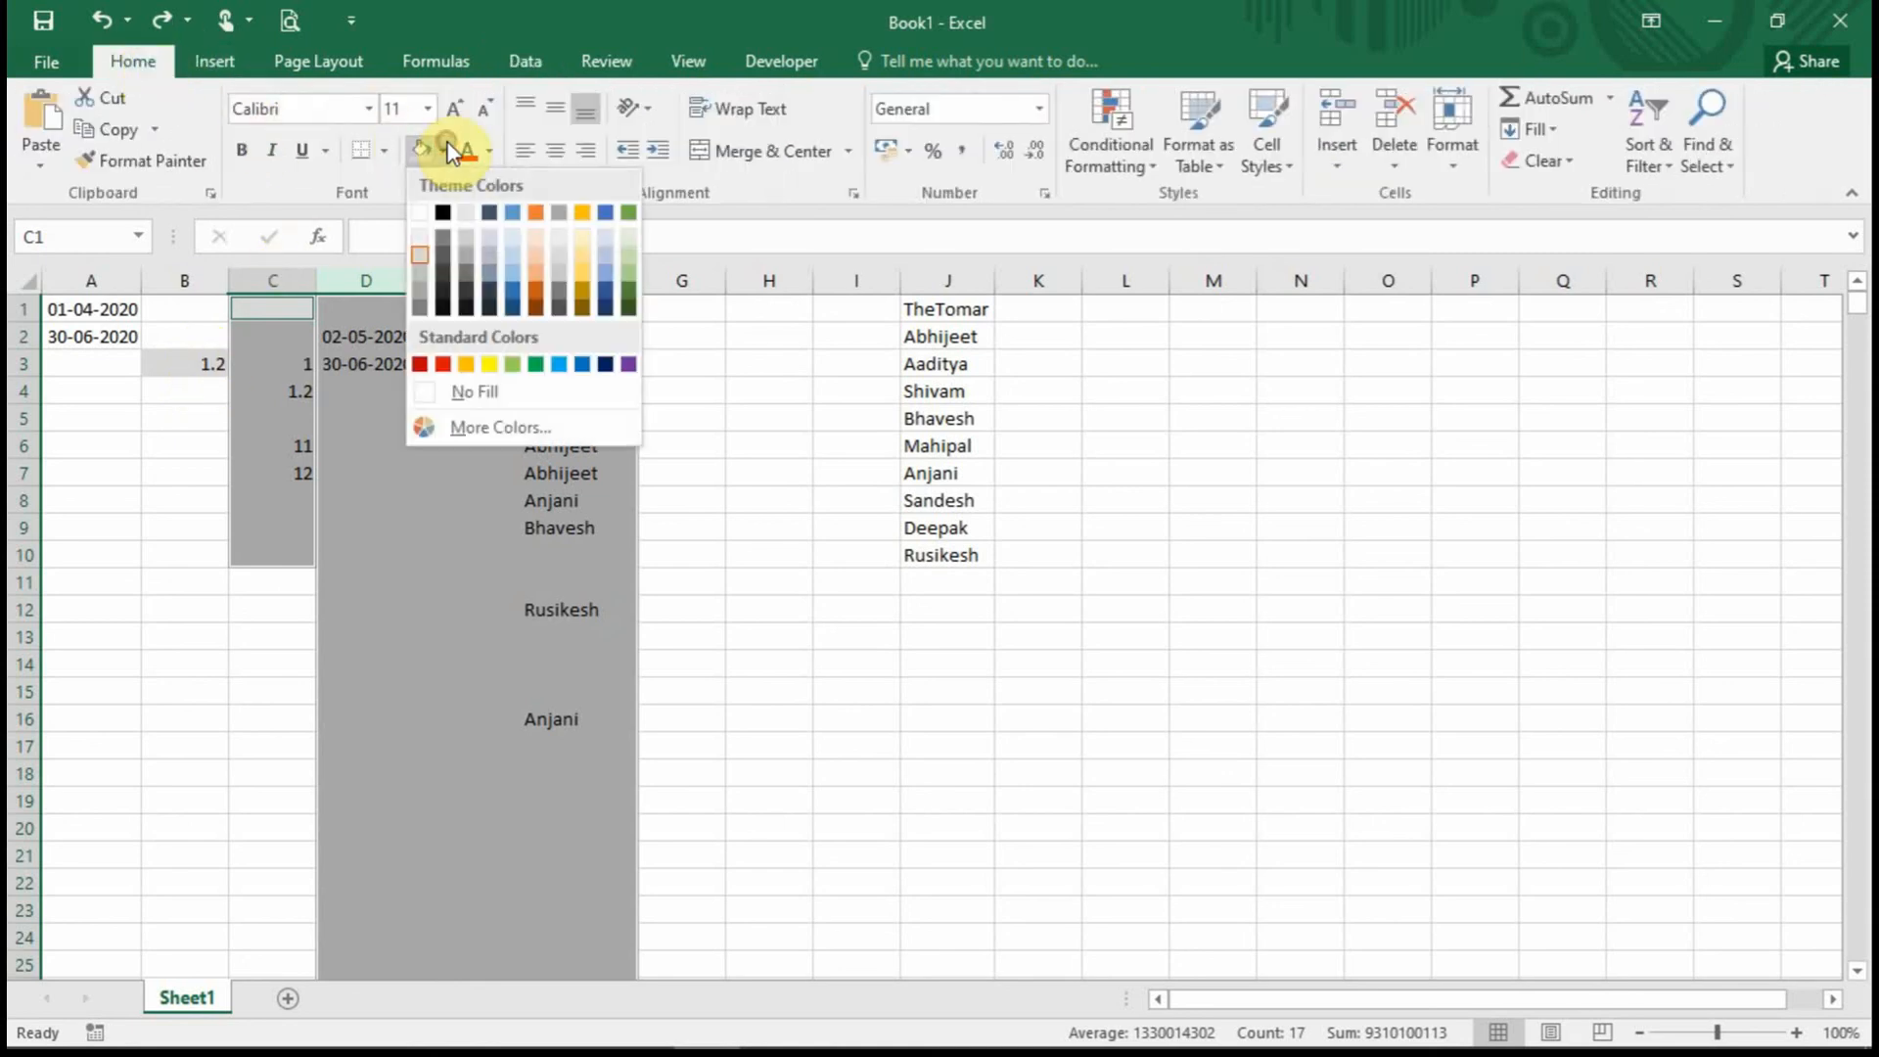
pyautogui.click(536, 239)
pyautogui.click(843, 615)
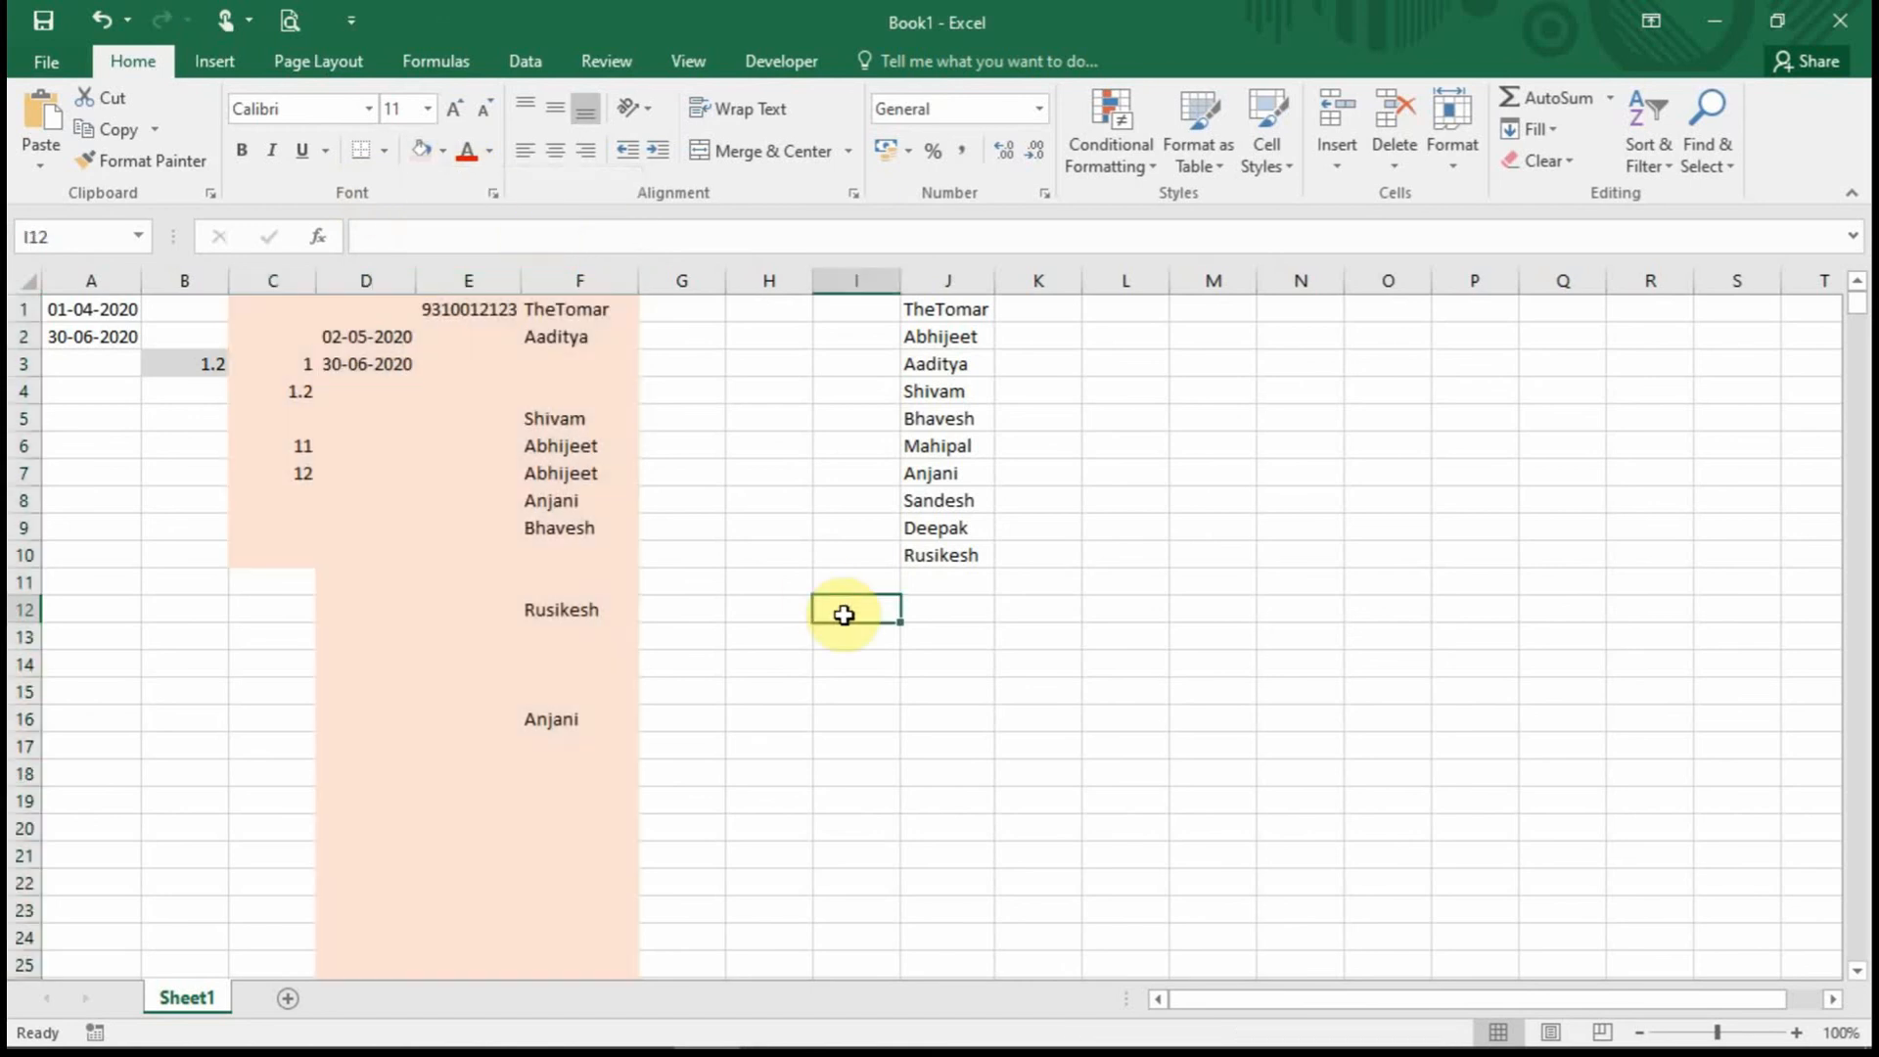
pyautogui.click(399, 399)
pyautogui.click(585, 552)
pyautogui.click(528, 61)
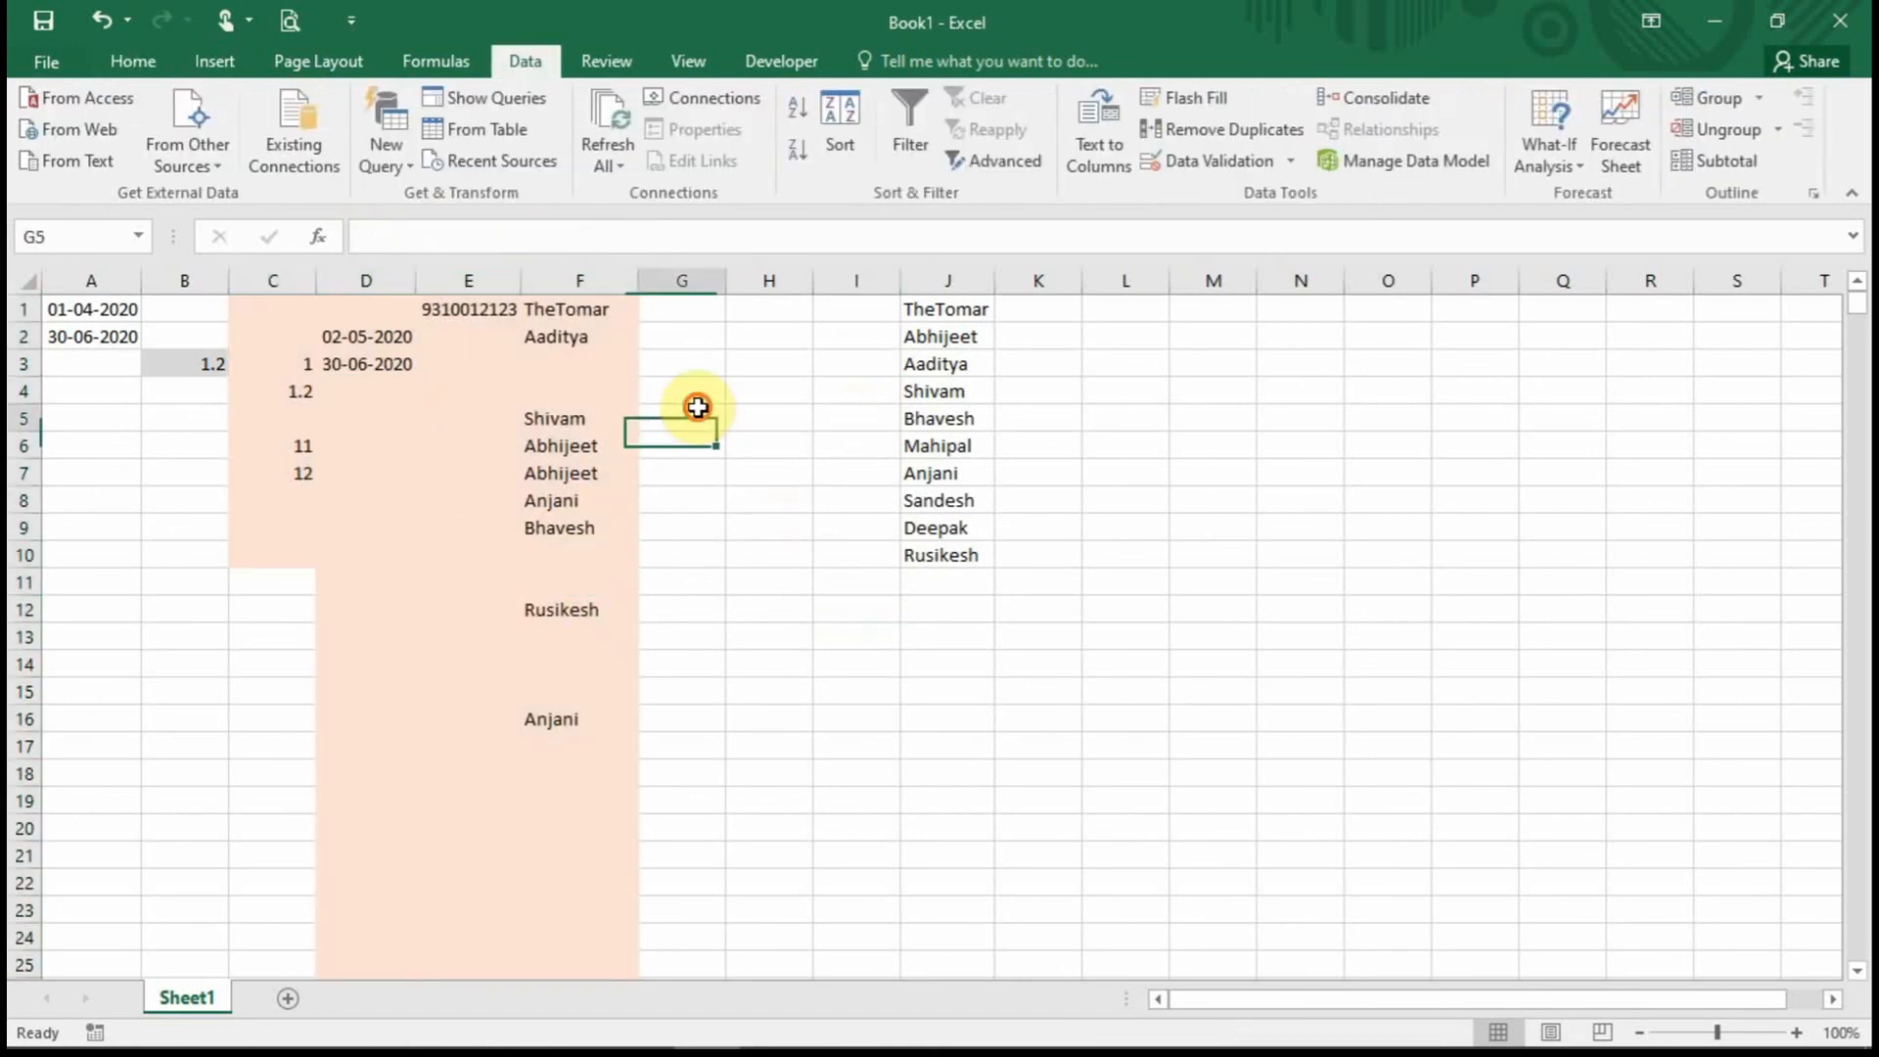
# Check the dates in D2–D4, then enter 1-08-2020 in G4.
pyautogui.click(369, 364)
pyautogui.click(363, 334)
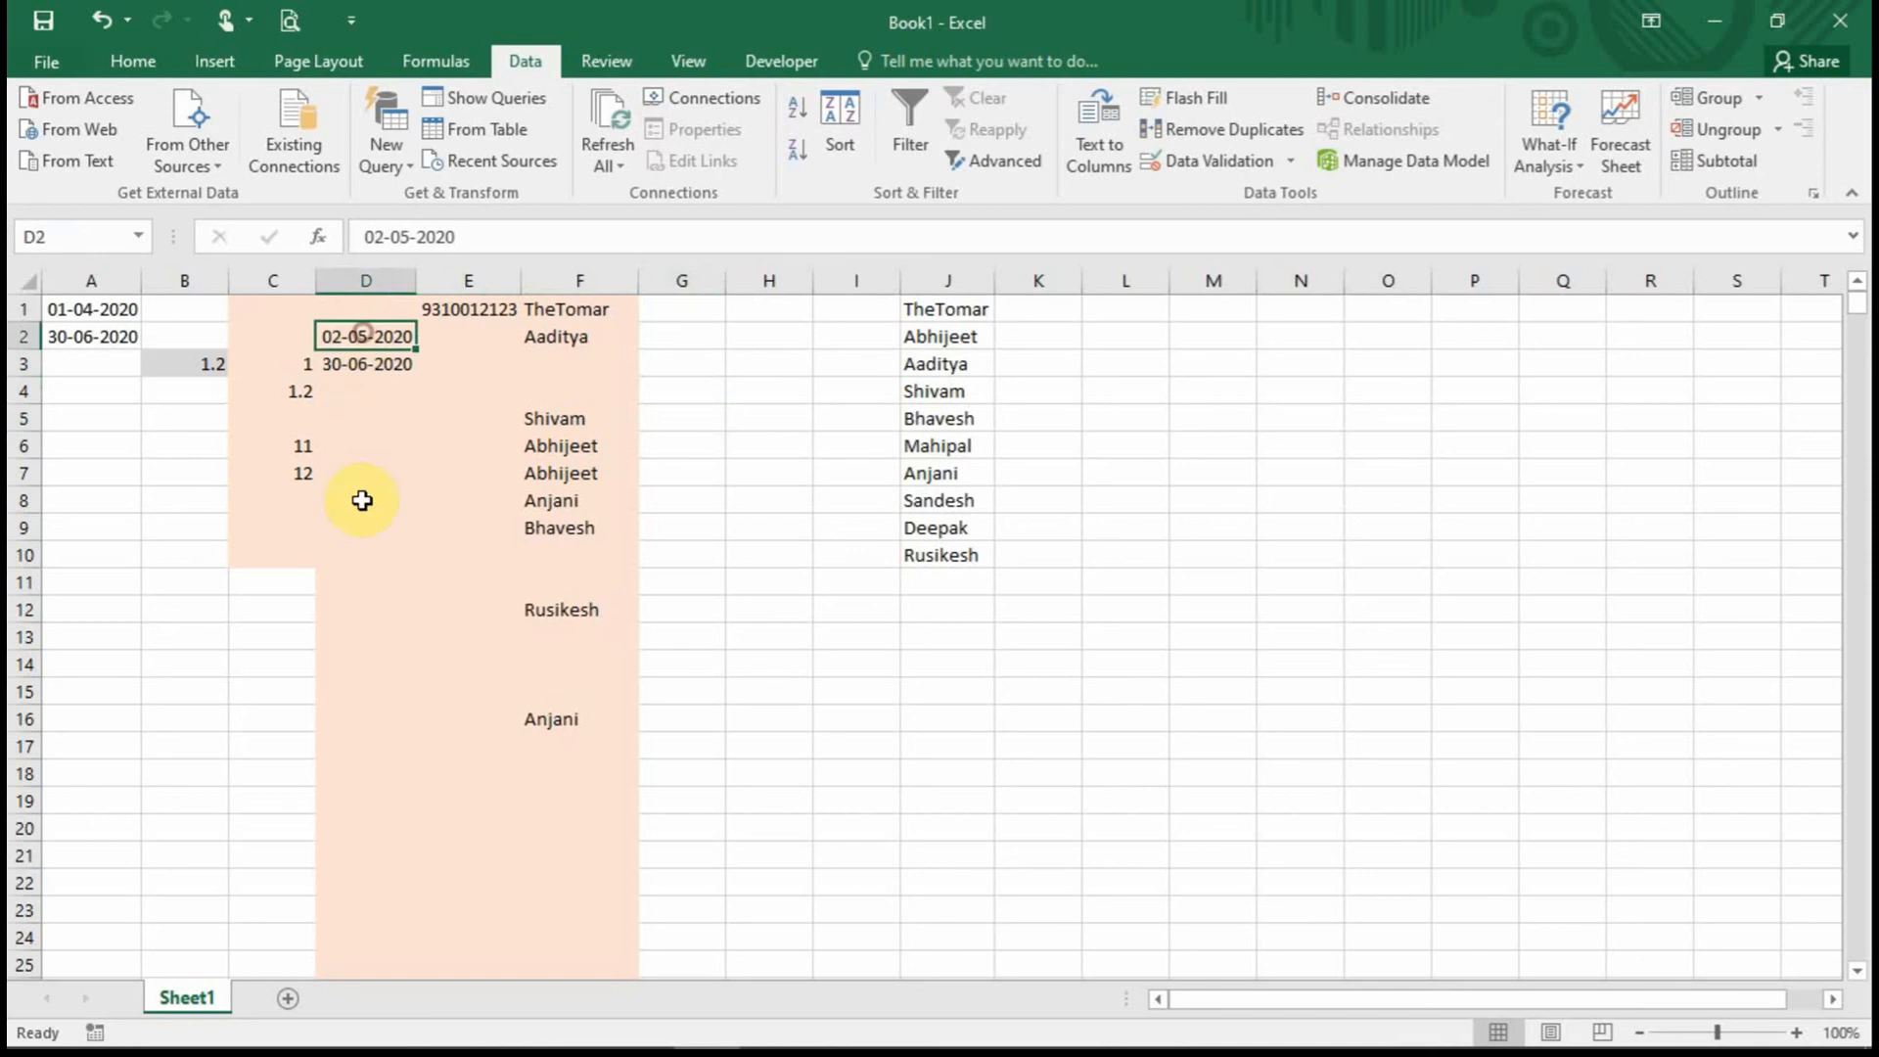
pyautogui.click(364, 364)
pyautogui.click(358, 392)
pyautogui.click(356, 358)
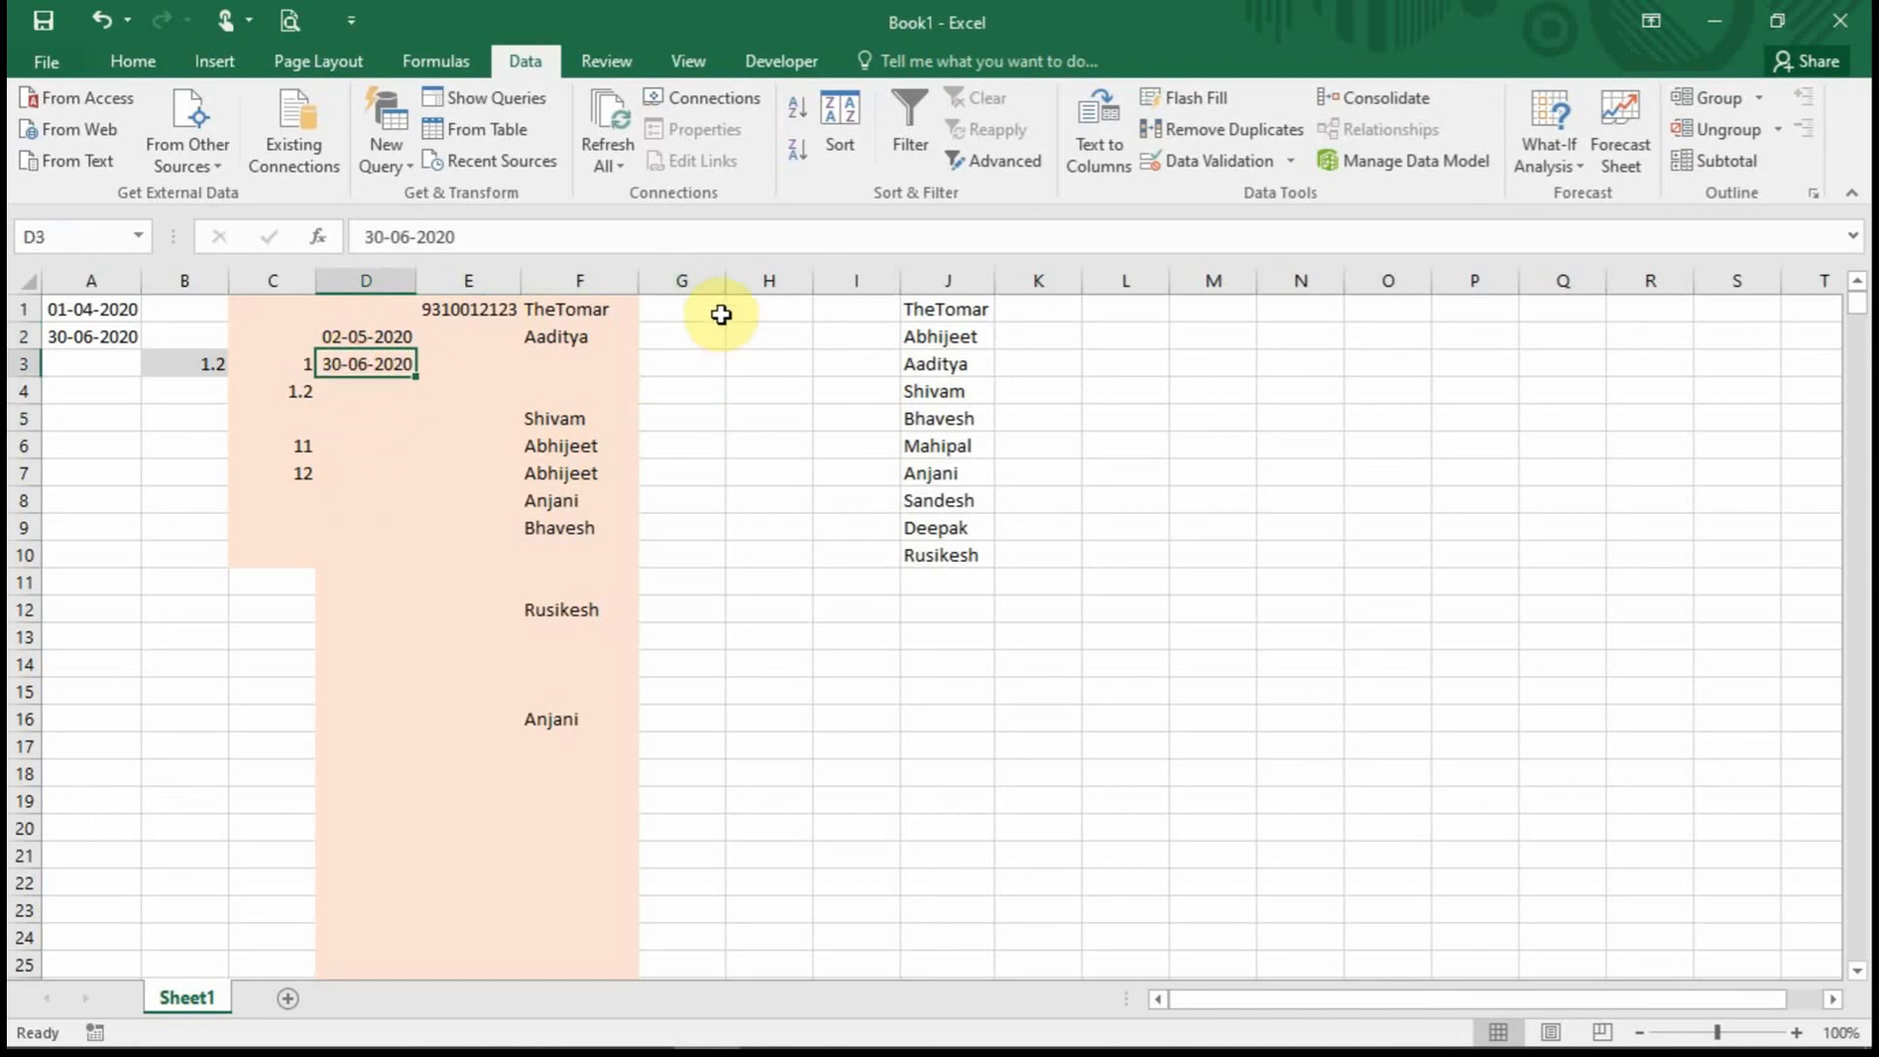
pyautogui.moveTo(701, 305); pyautogui.dragTo(721, 585)
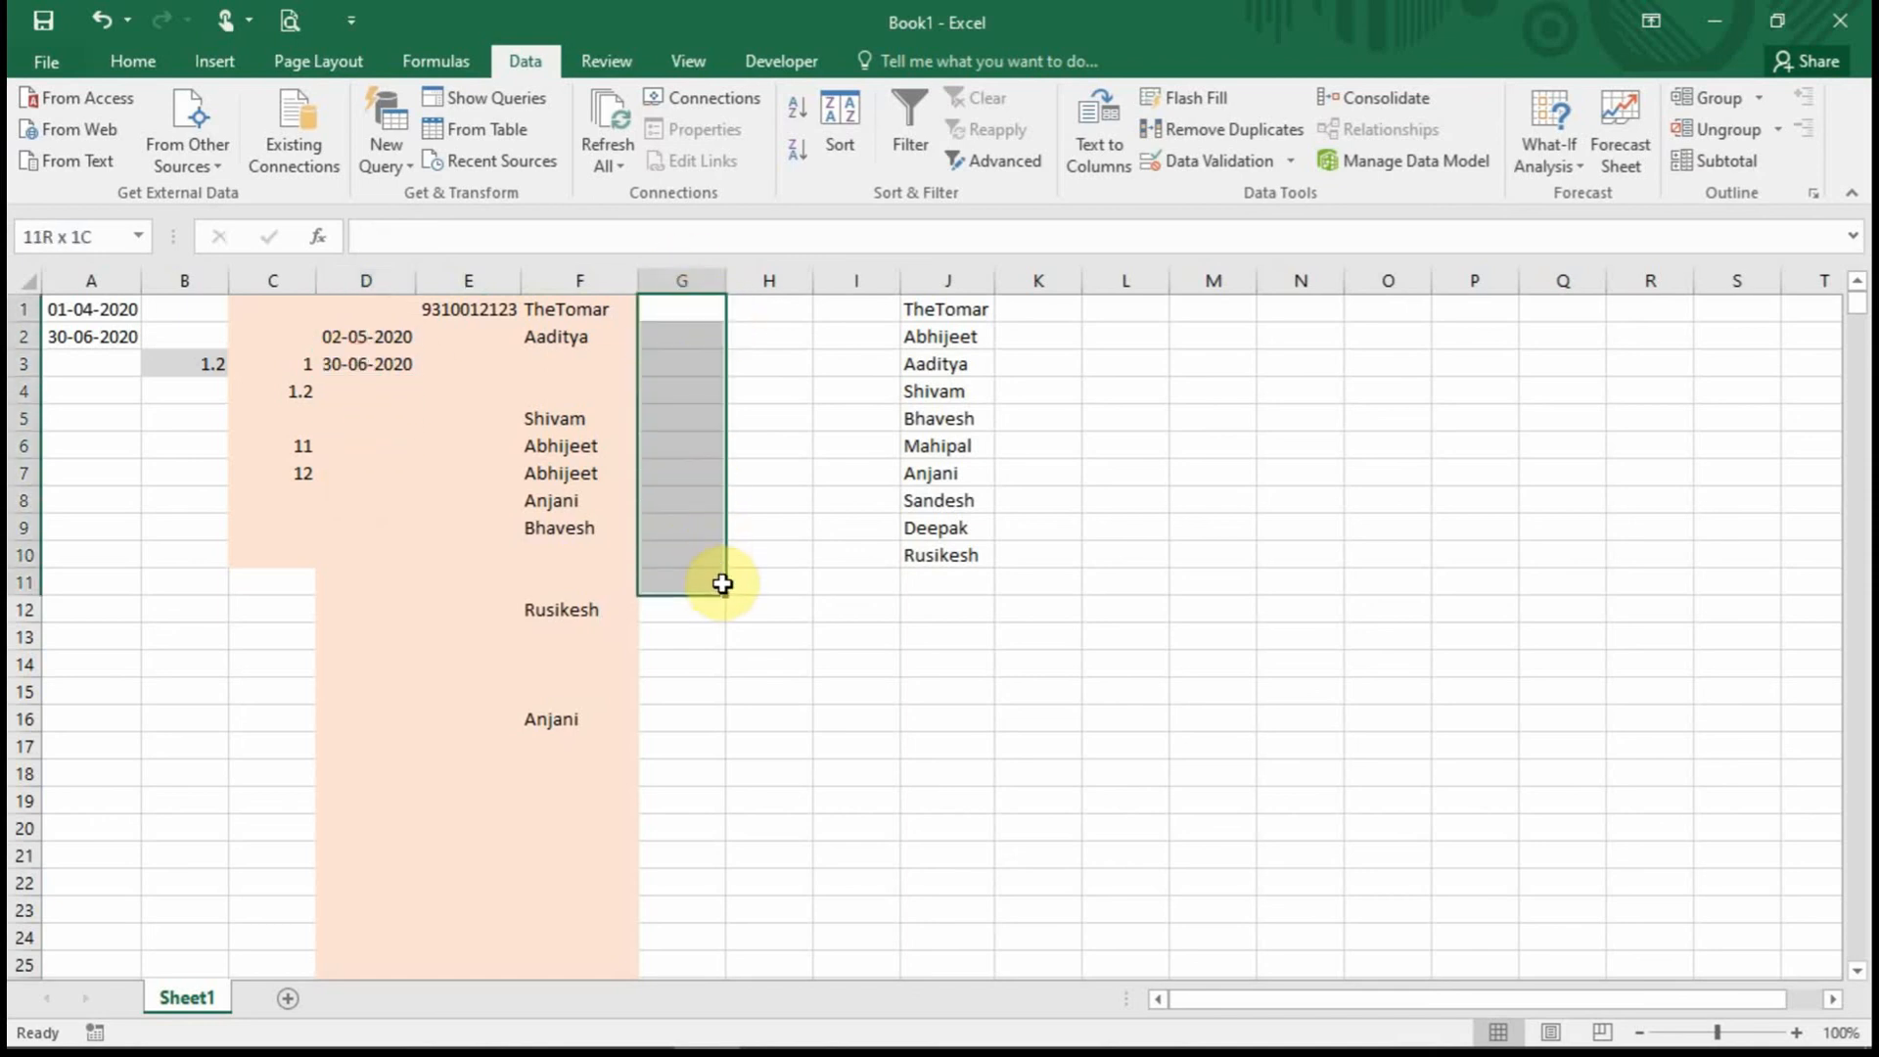
pyautogui.click(710, 394)
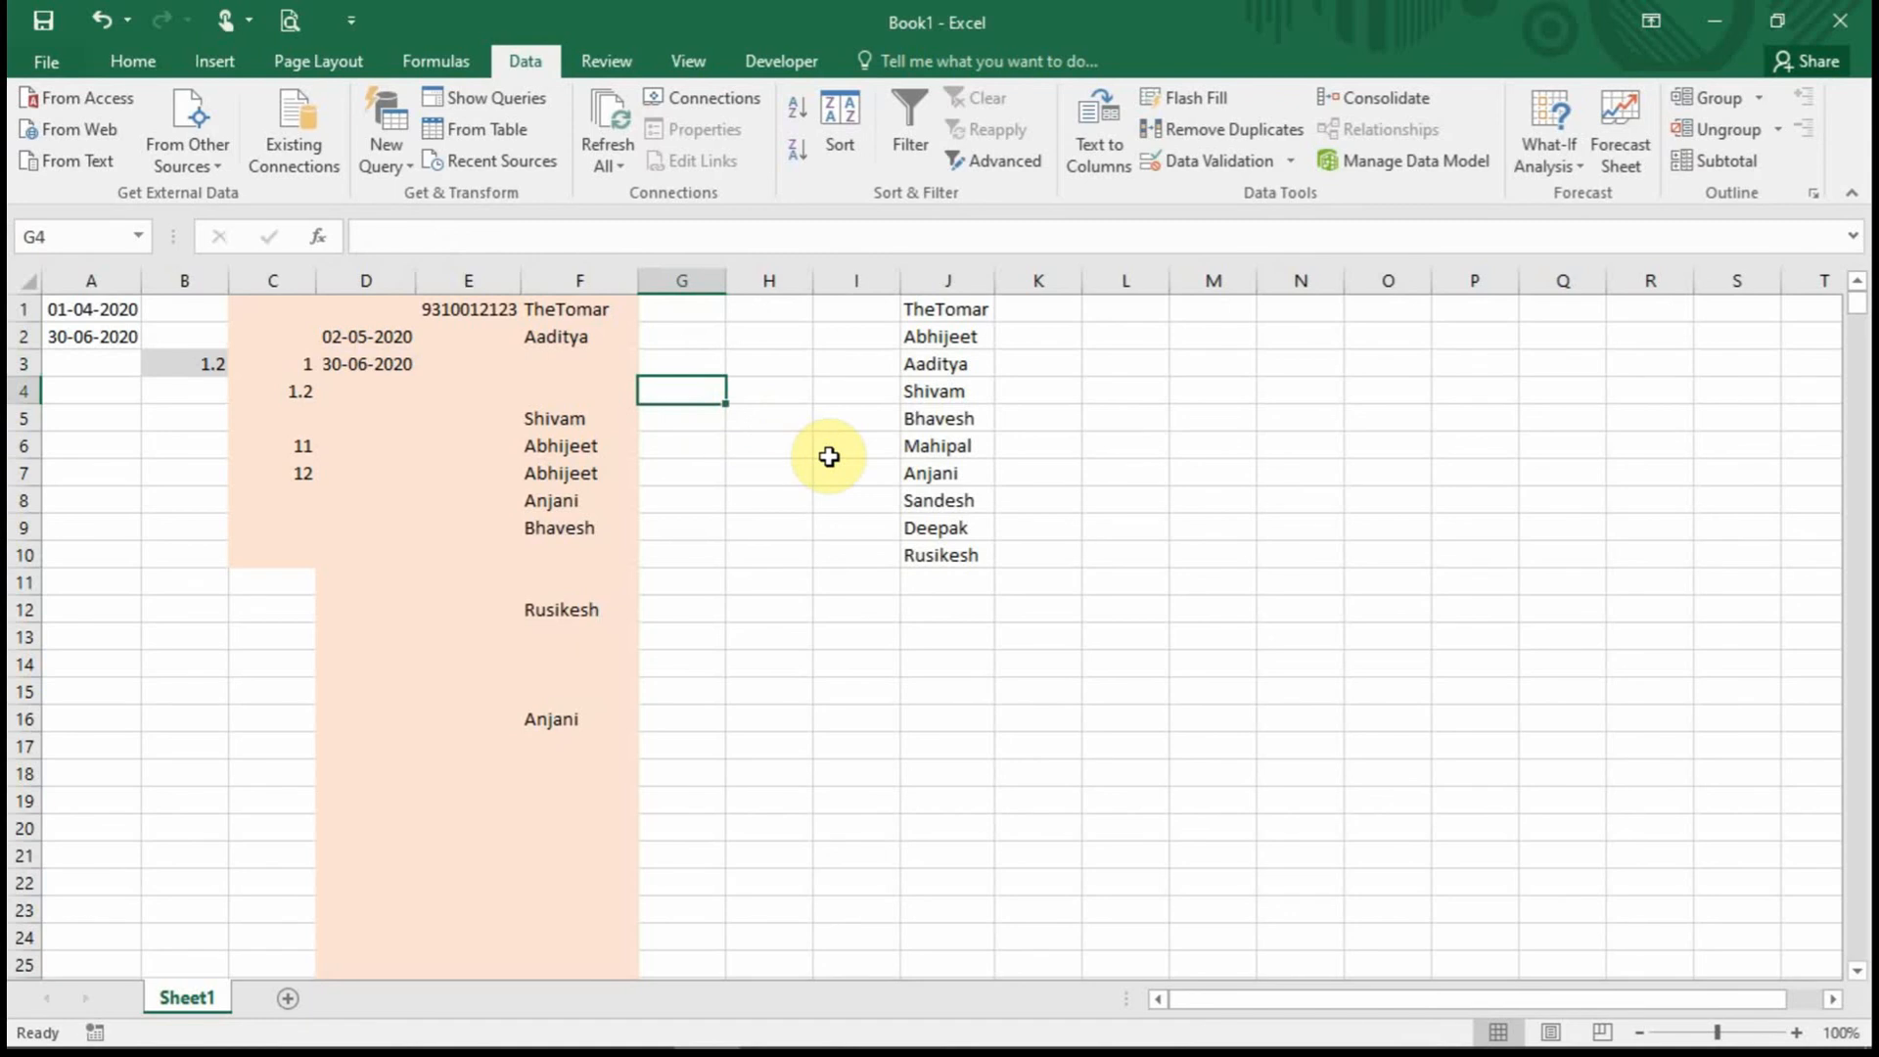
pyautogui.write('1-0')
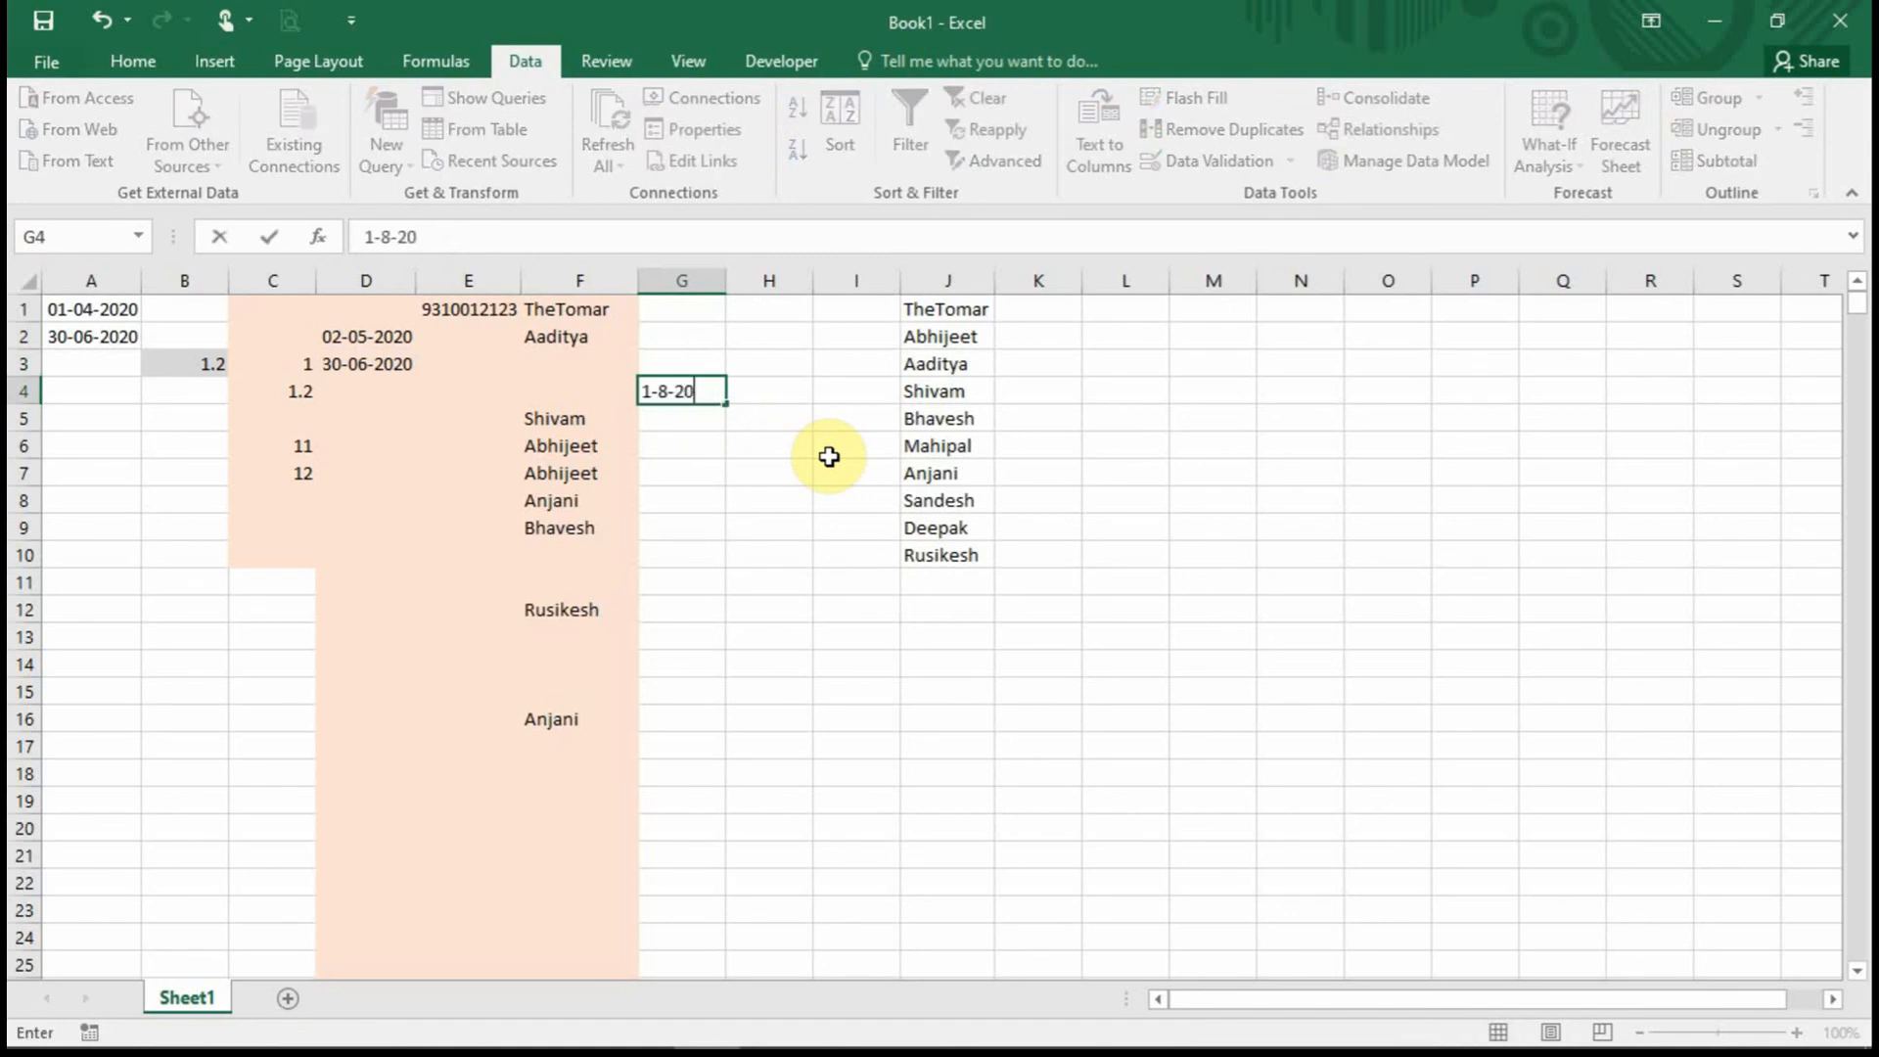
pyautogui.write('8-2020')
pyautogui.press('Return')
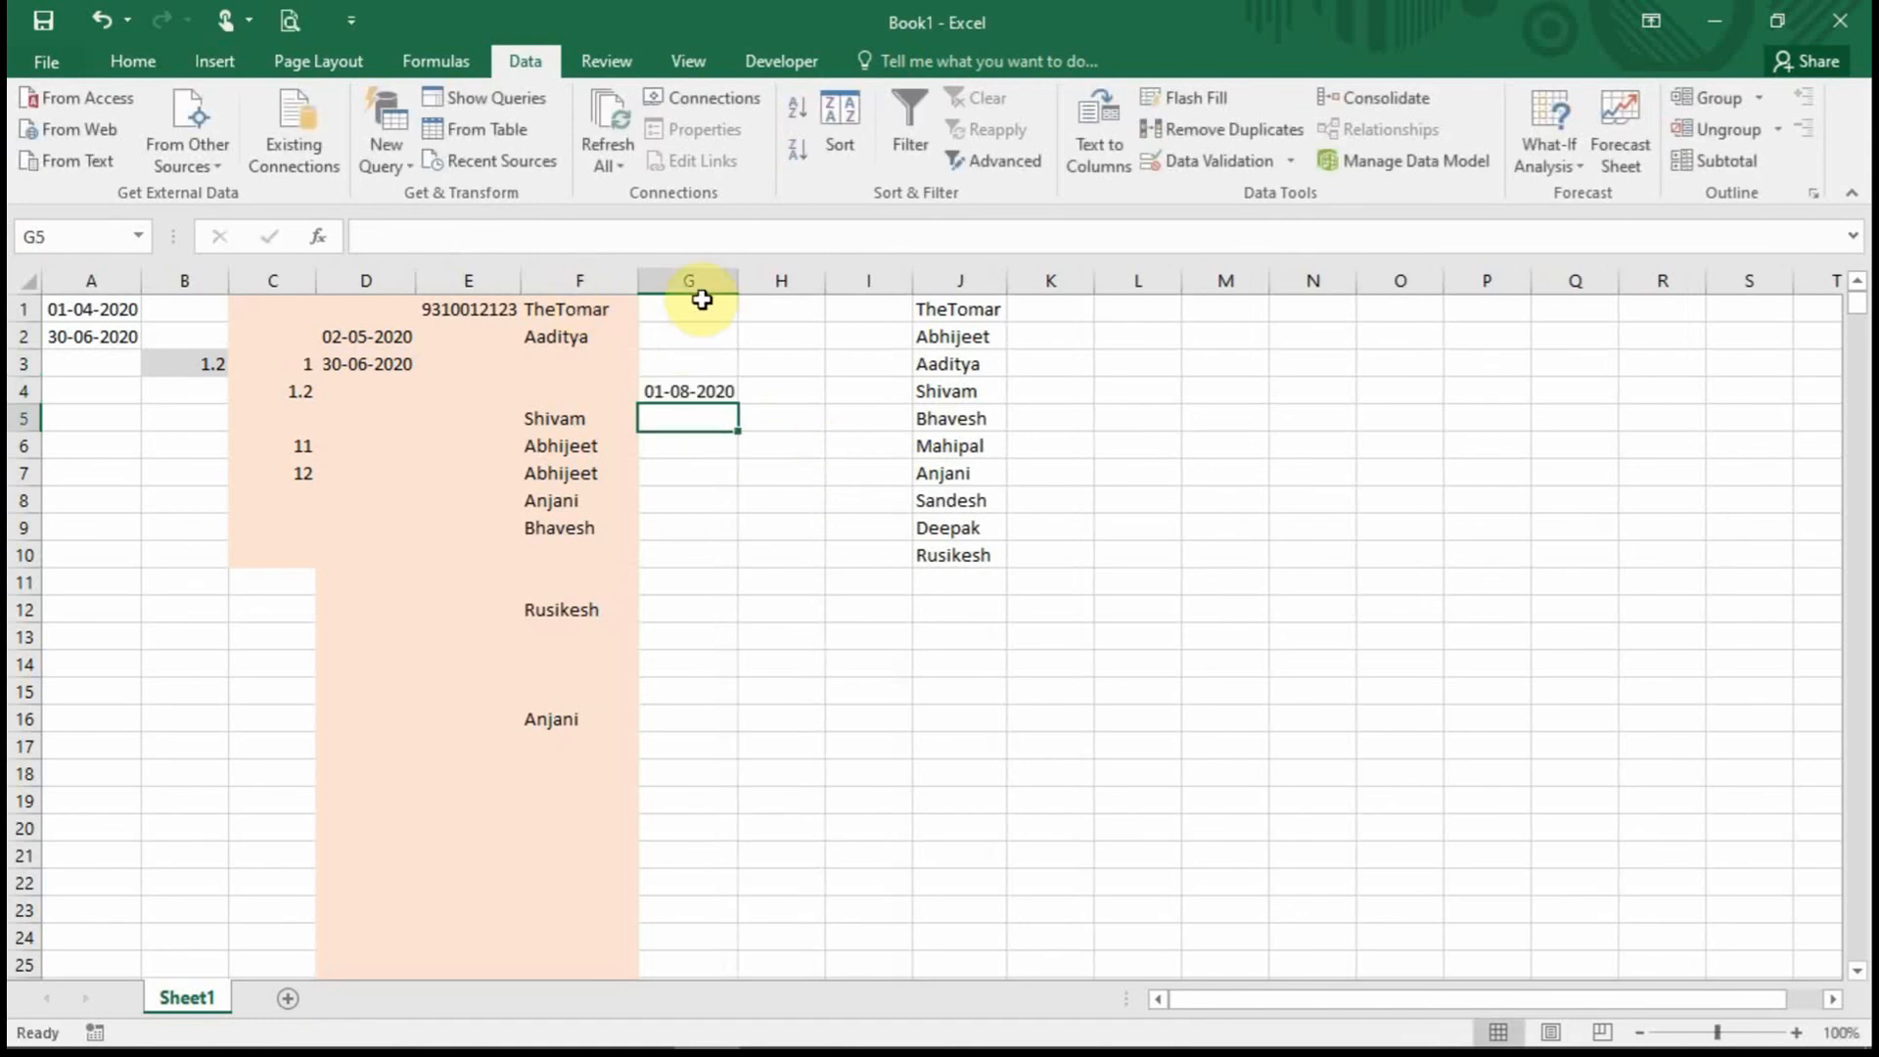
# Restrict G1:G14 to dates less than the end date =$A$2.
pyautogui.moveTo(701, 298); pyautogui.dragTo(713, 662)
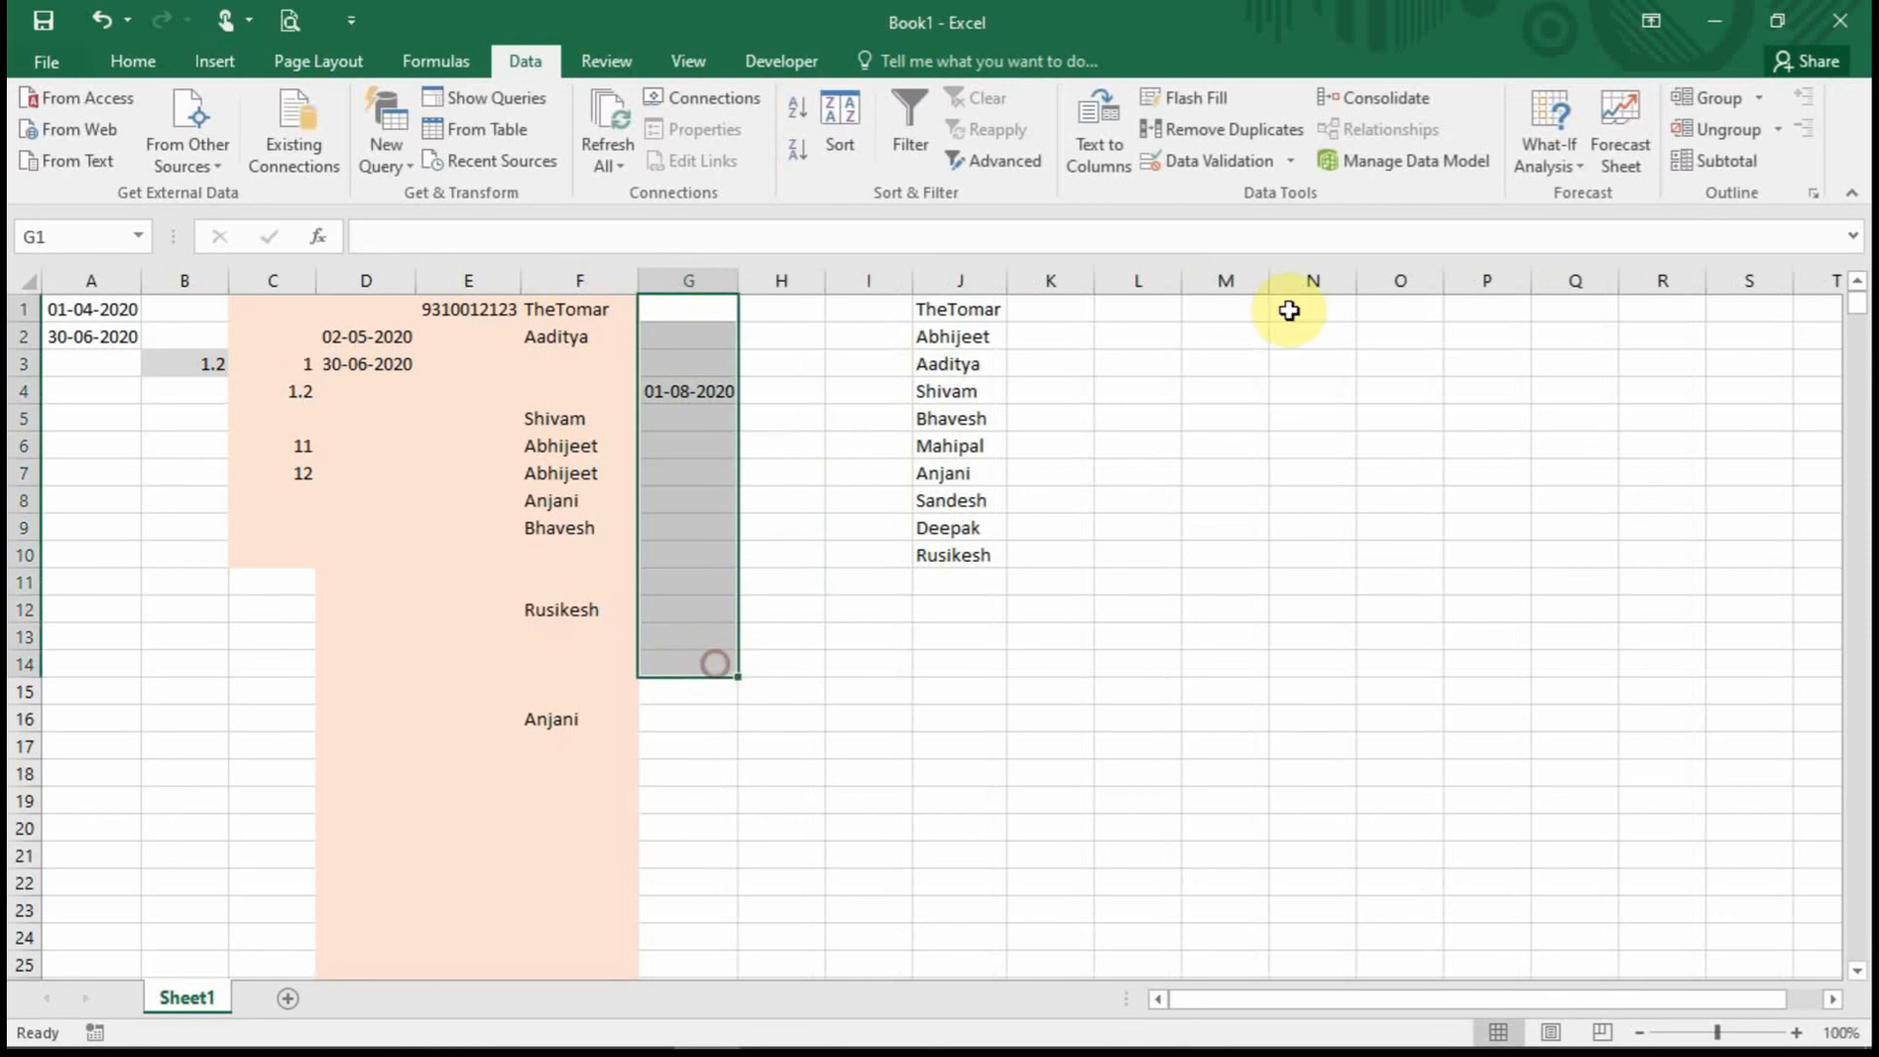
pyautogui.click(1258, 168)
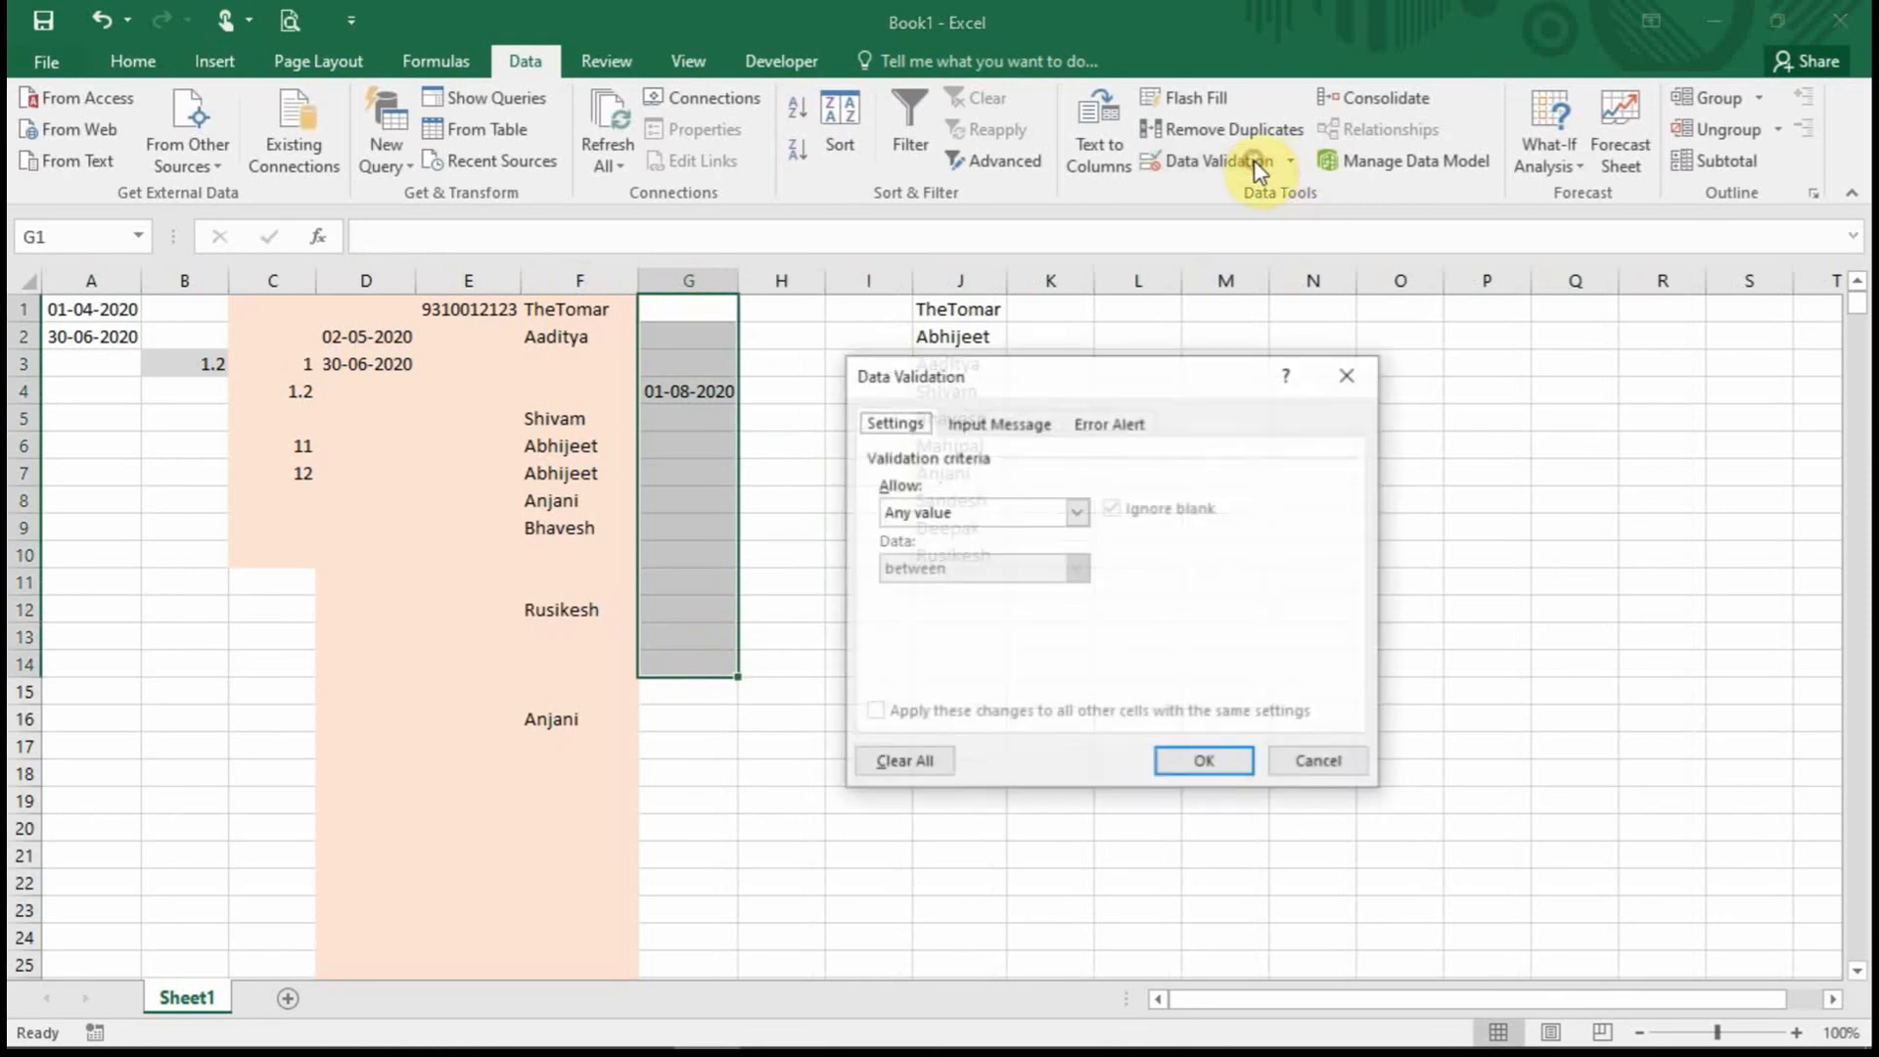
pyautogui.click(1067, 515)
pyautogui.click(1026, 608)
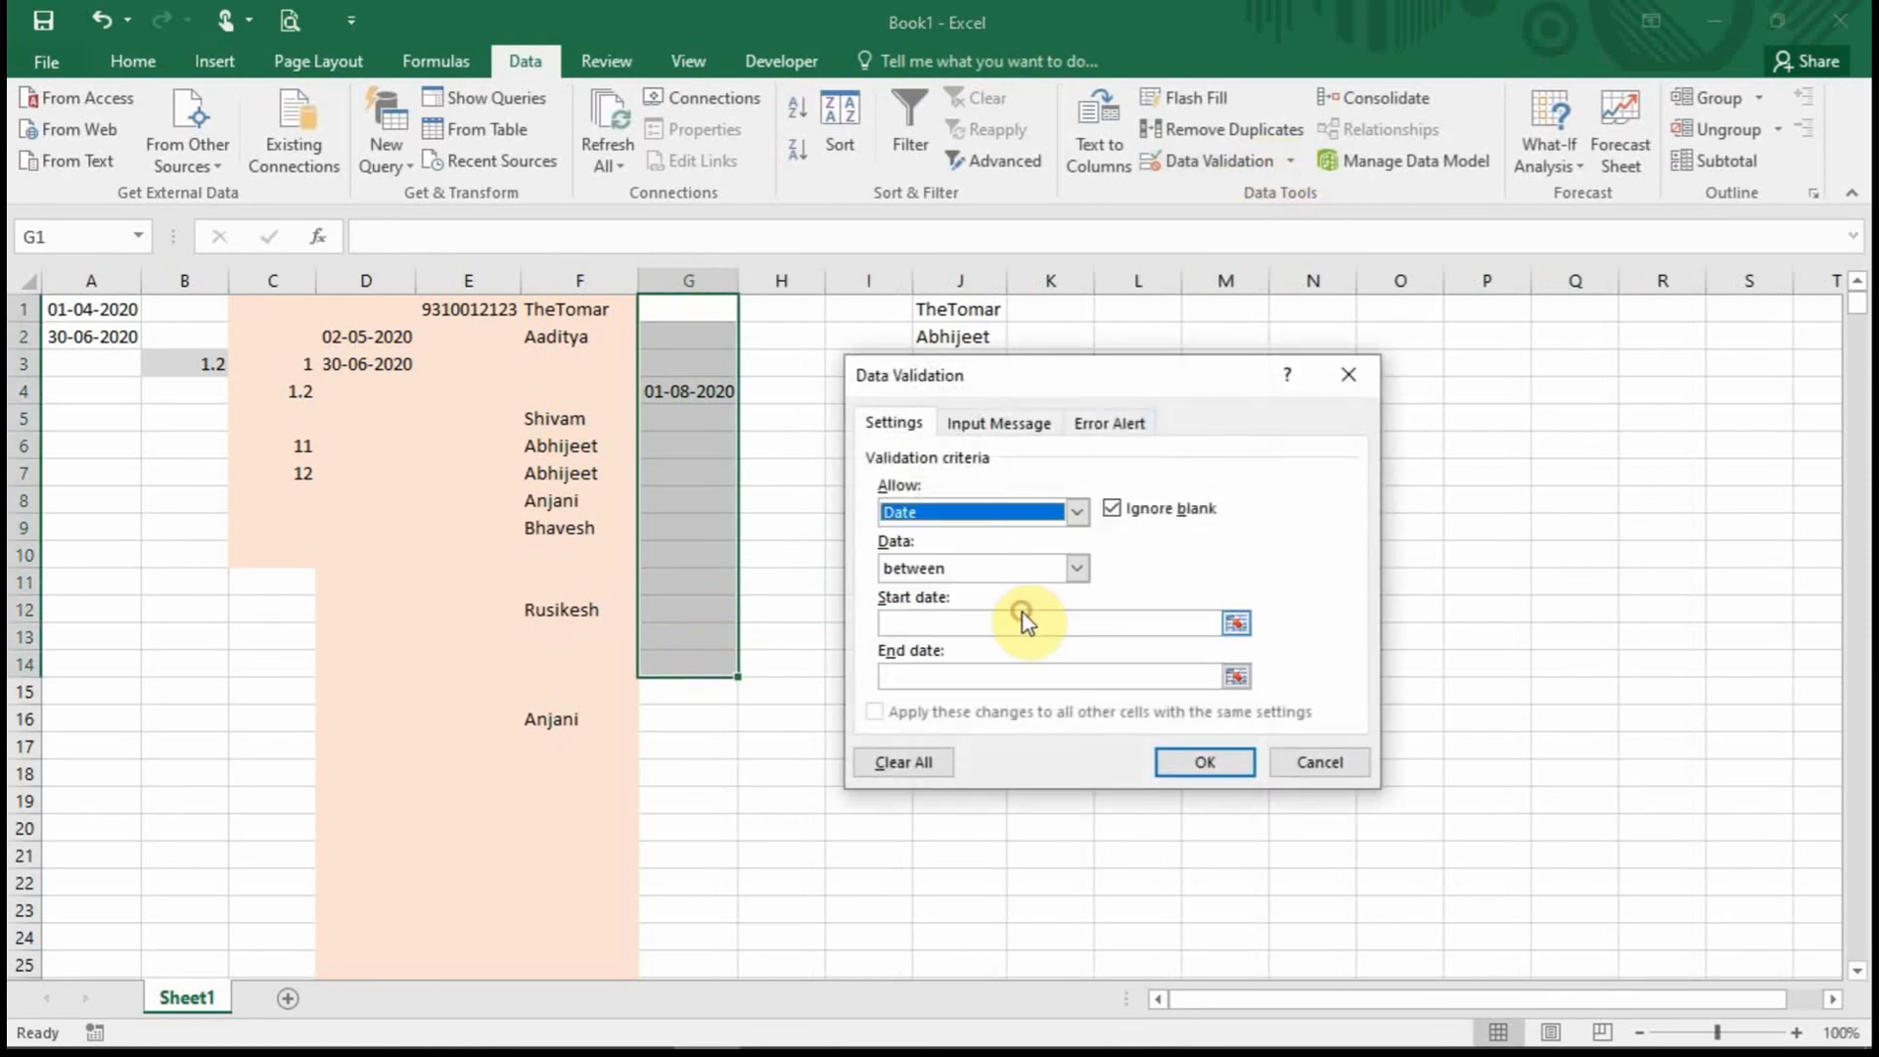
pyautogui.click(1077, 569)
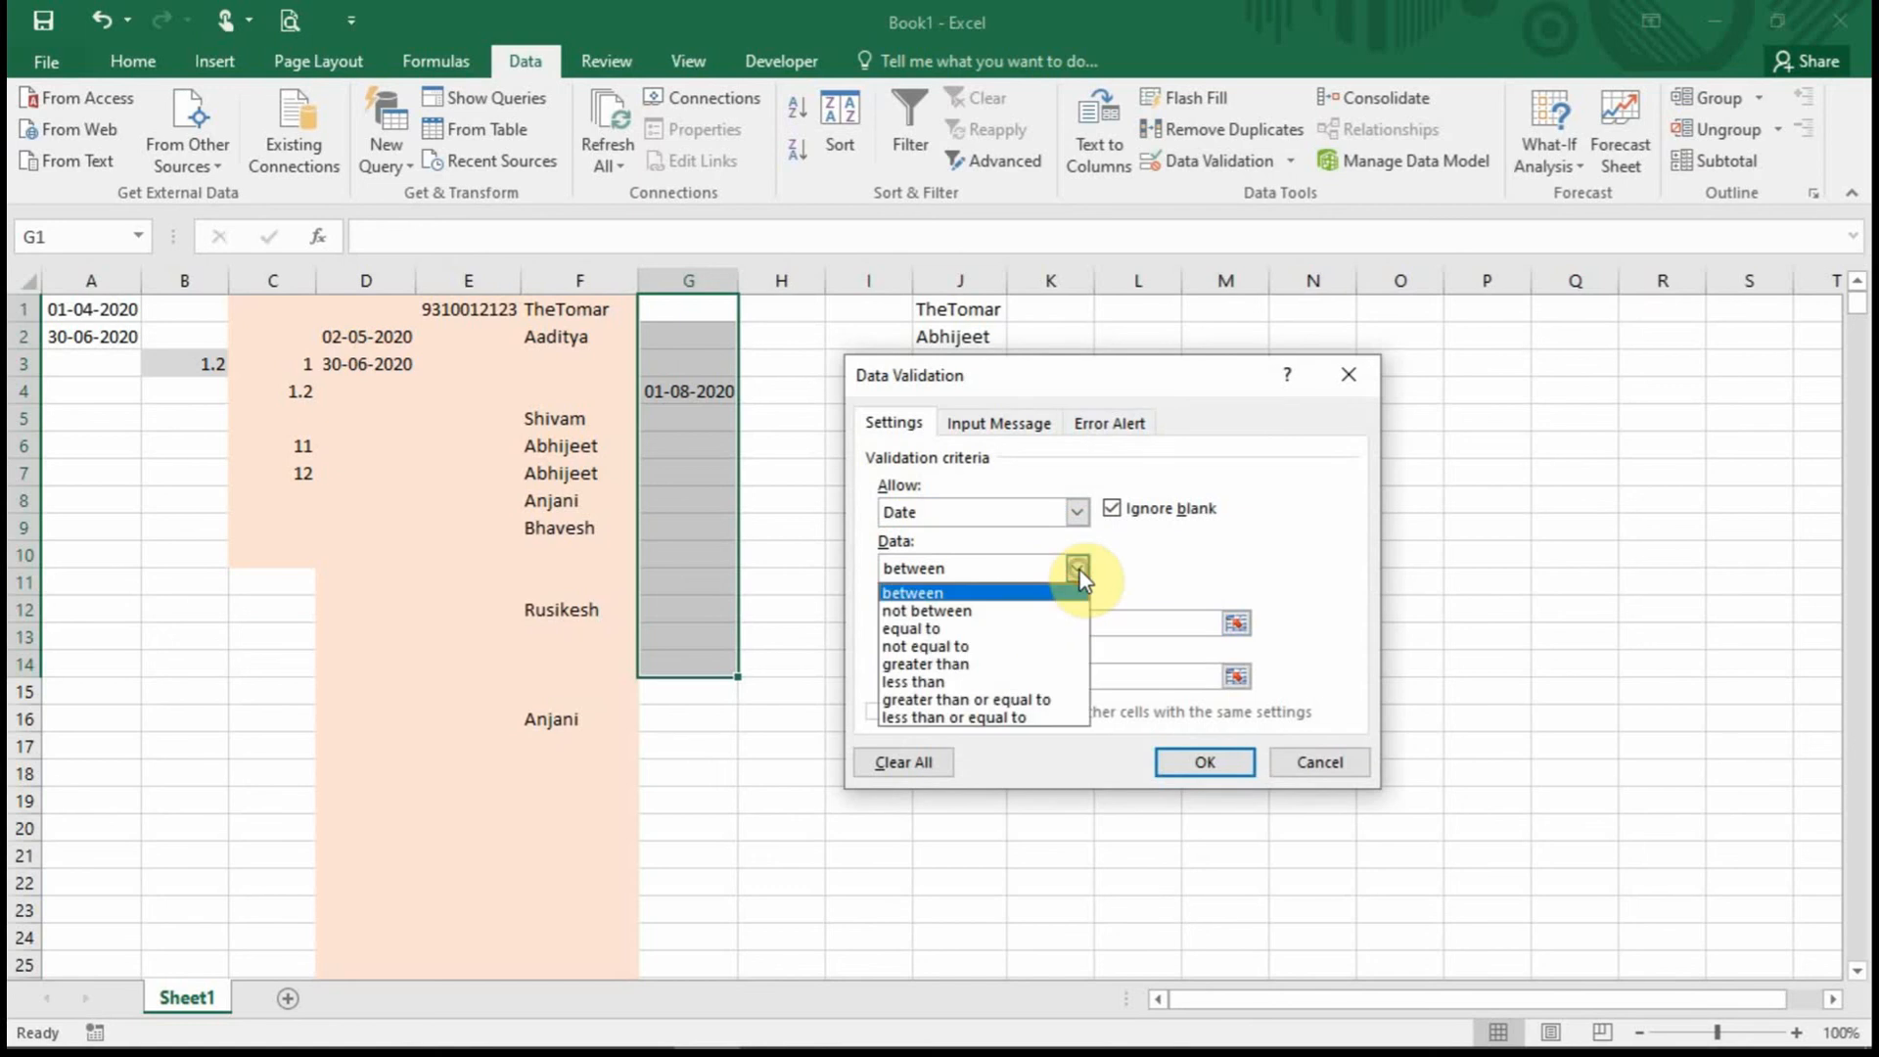
pyautogui.click(995, 679)
pyautogui.click(1006, 623)
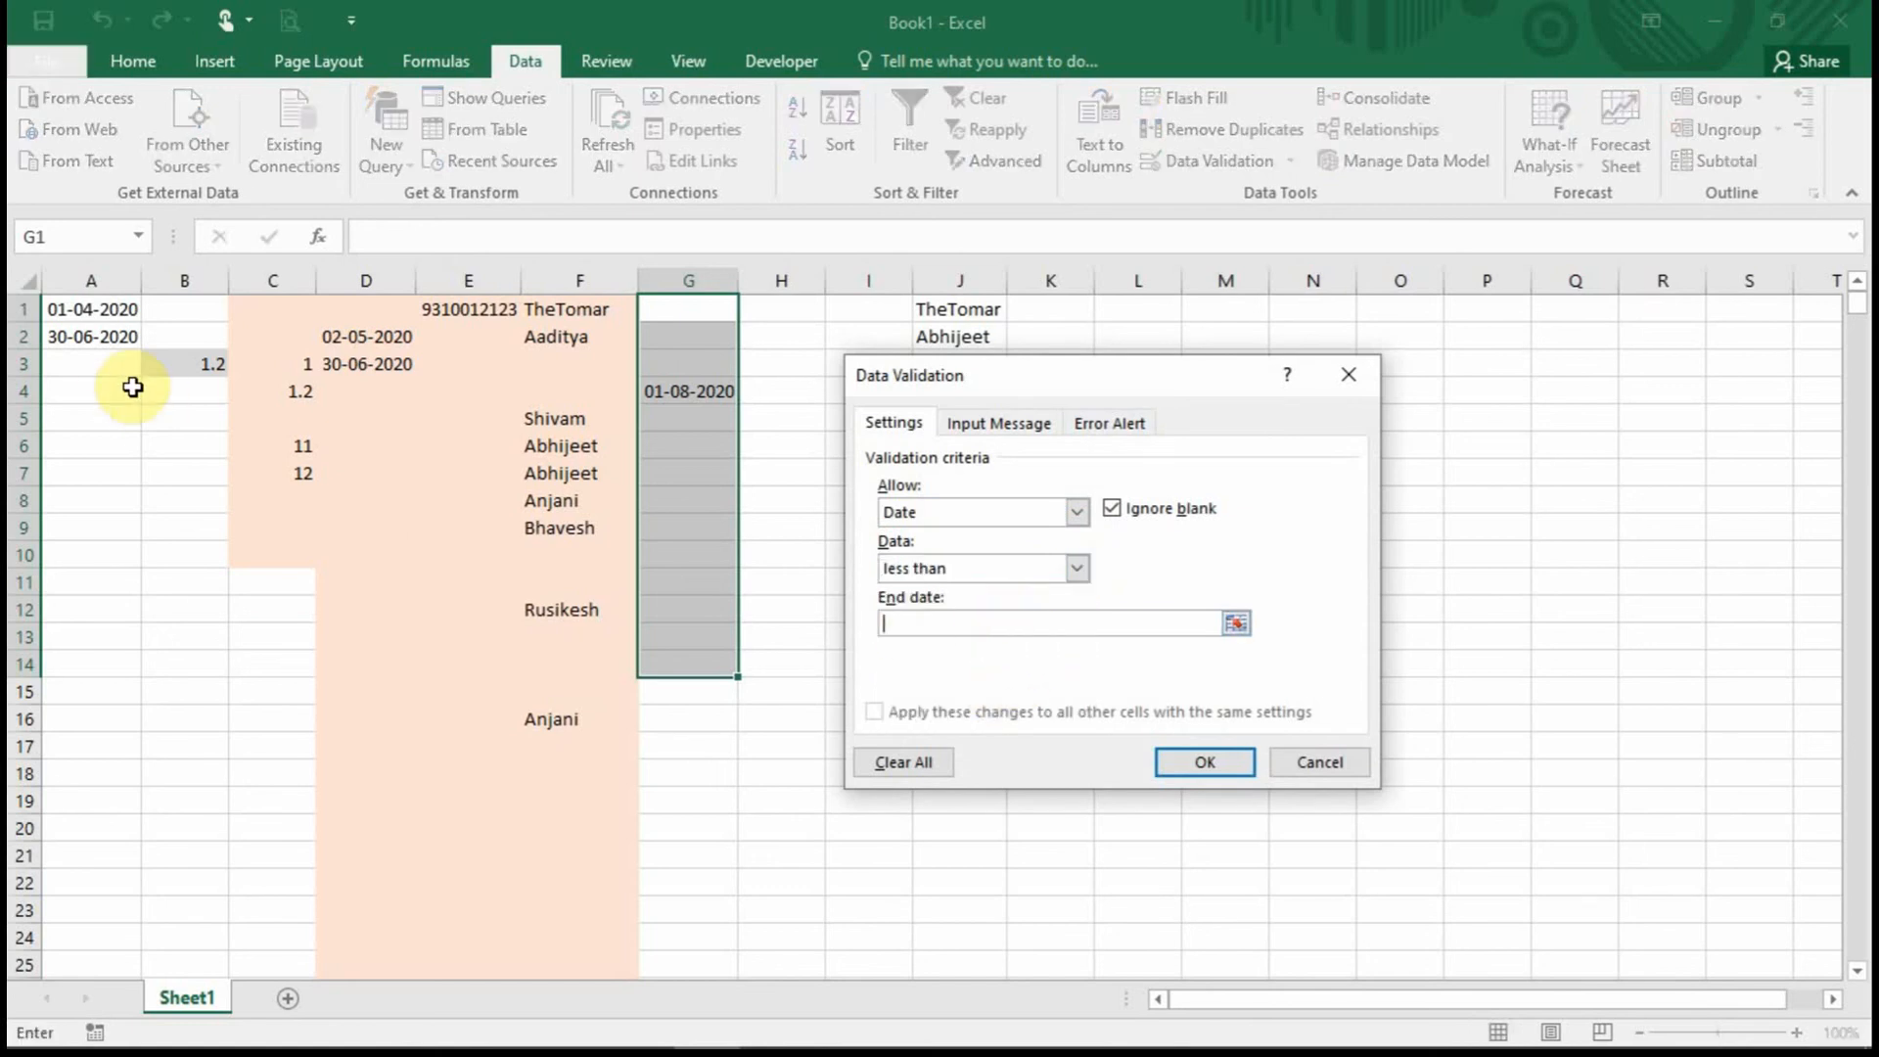
pyautogui.click(98, 337)
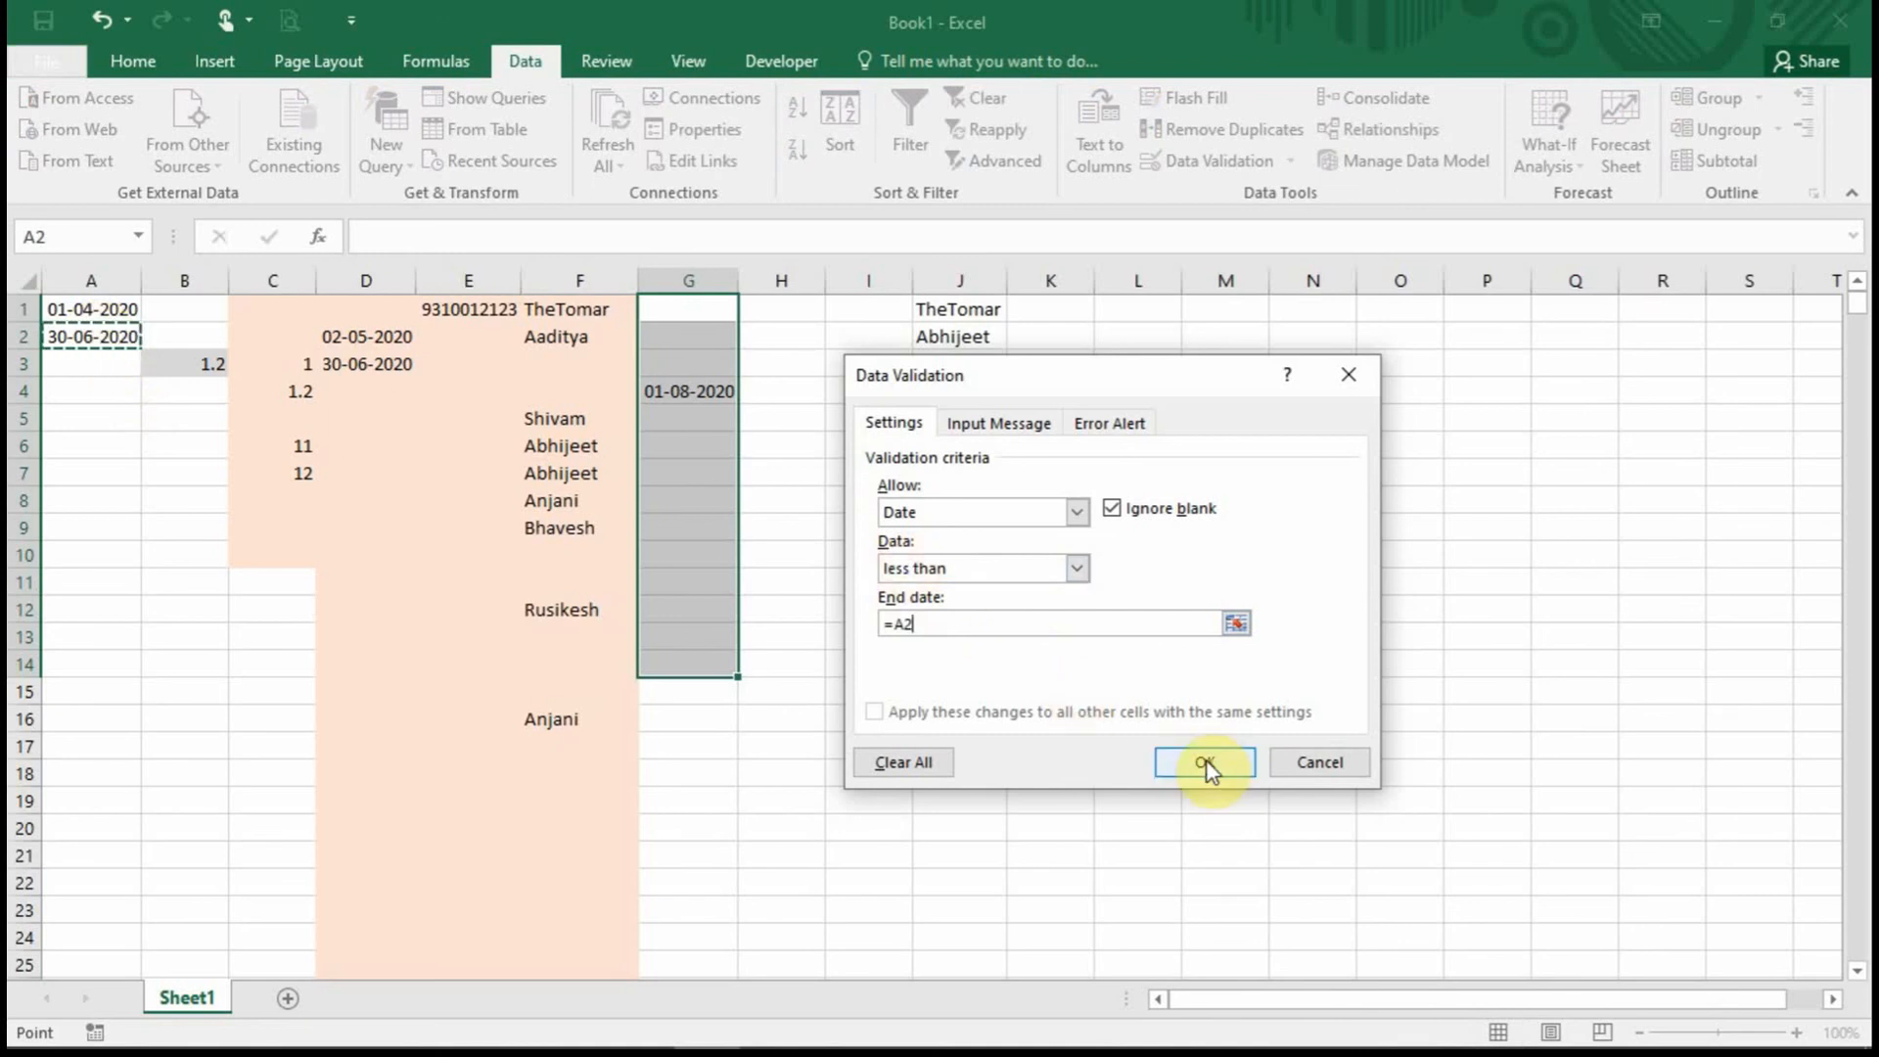
pyautogui.press('F4')
pyautogui.click(1206, 764)
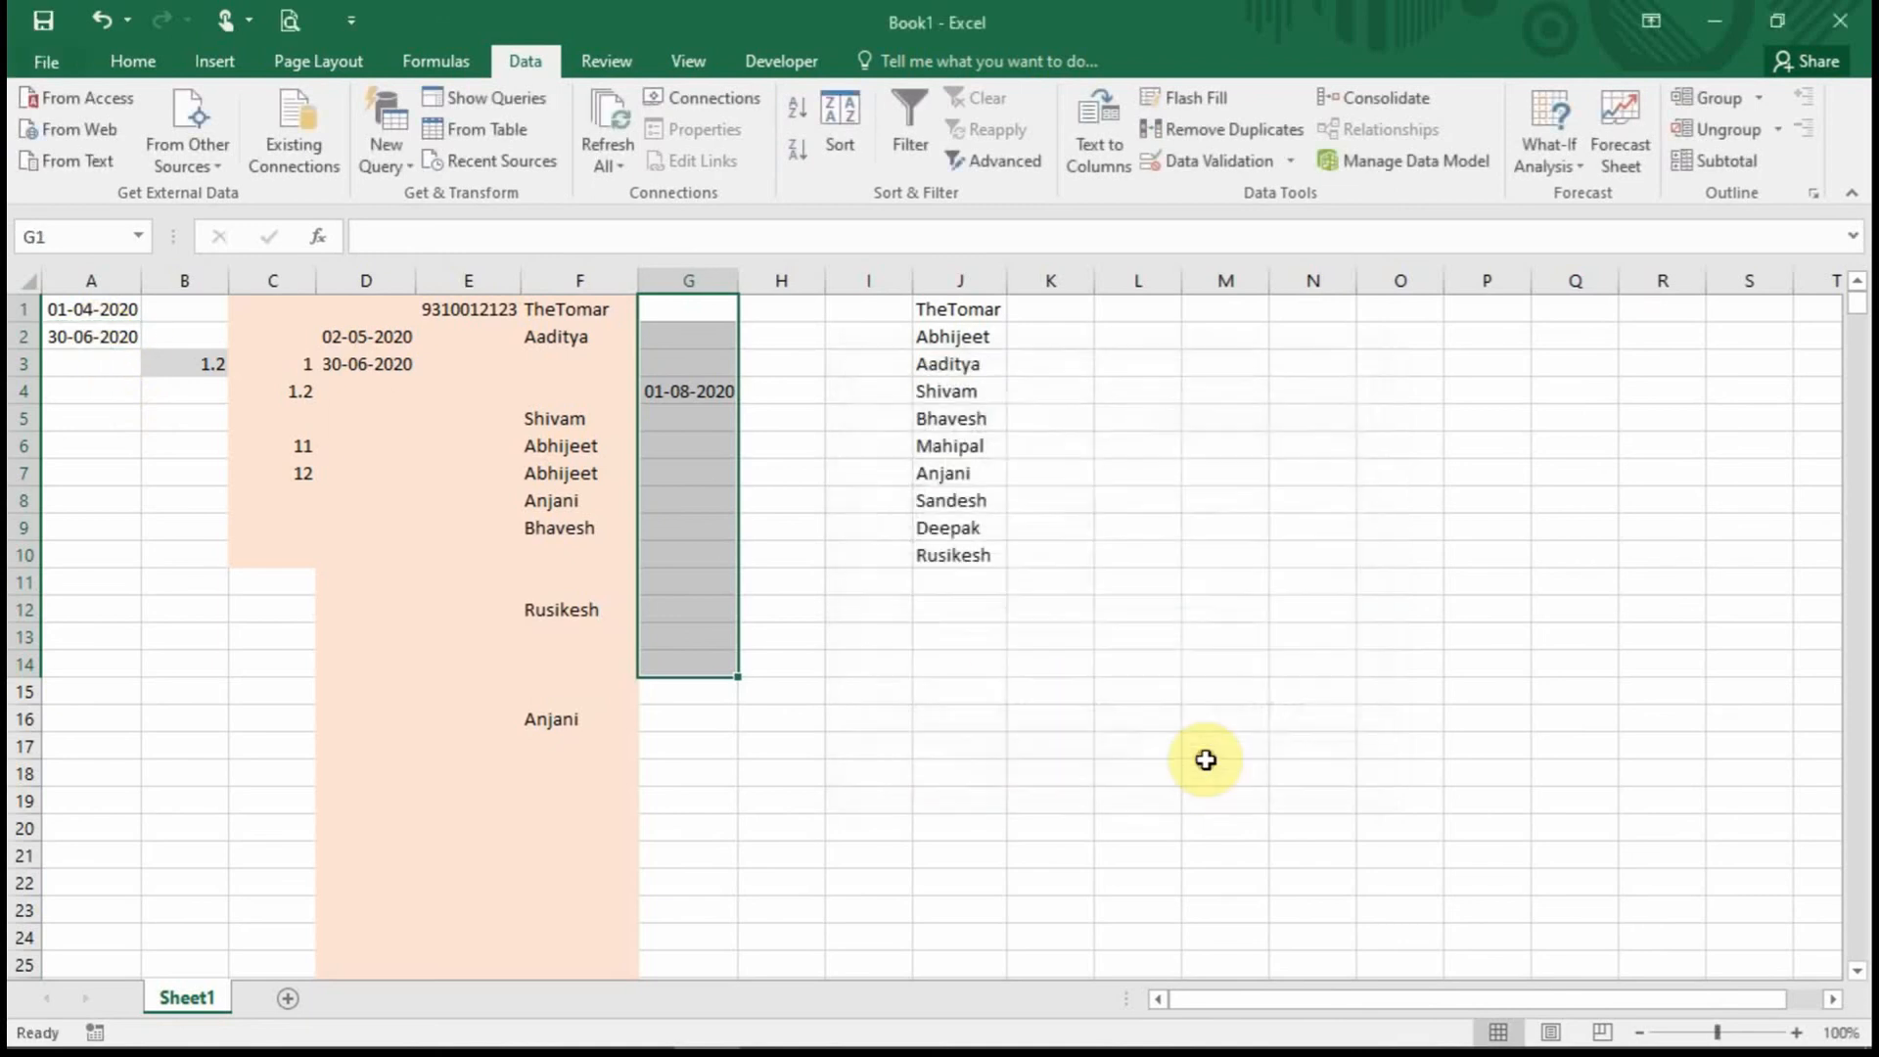
# Deselect column G and bring up the Data Validation menu with Circle Invalid Data.
pyautogui.click(751, 490)
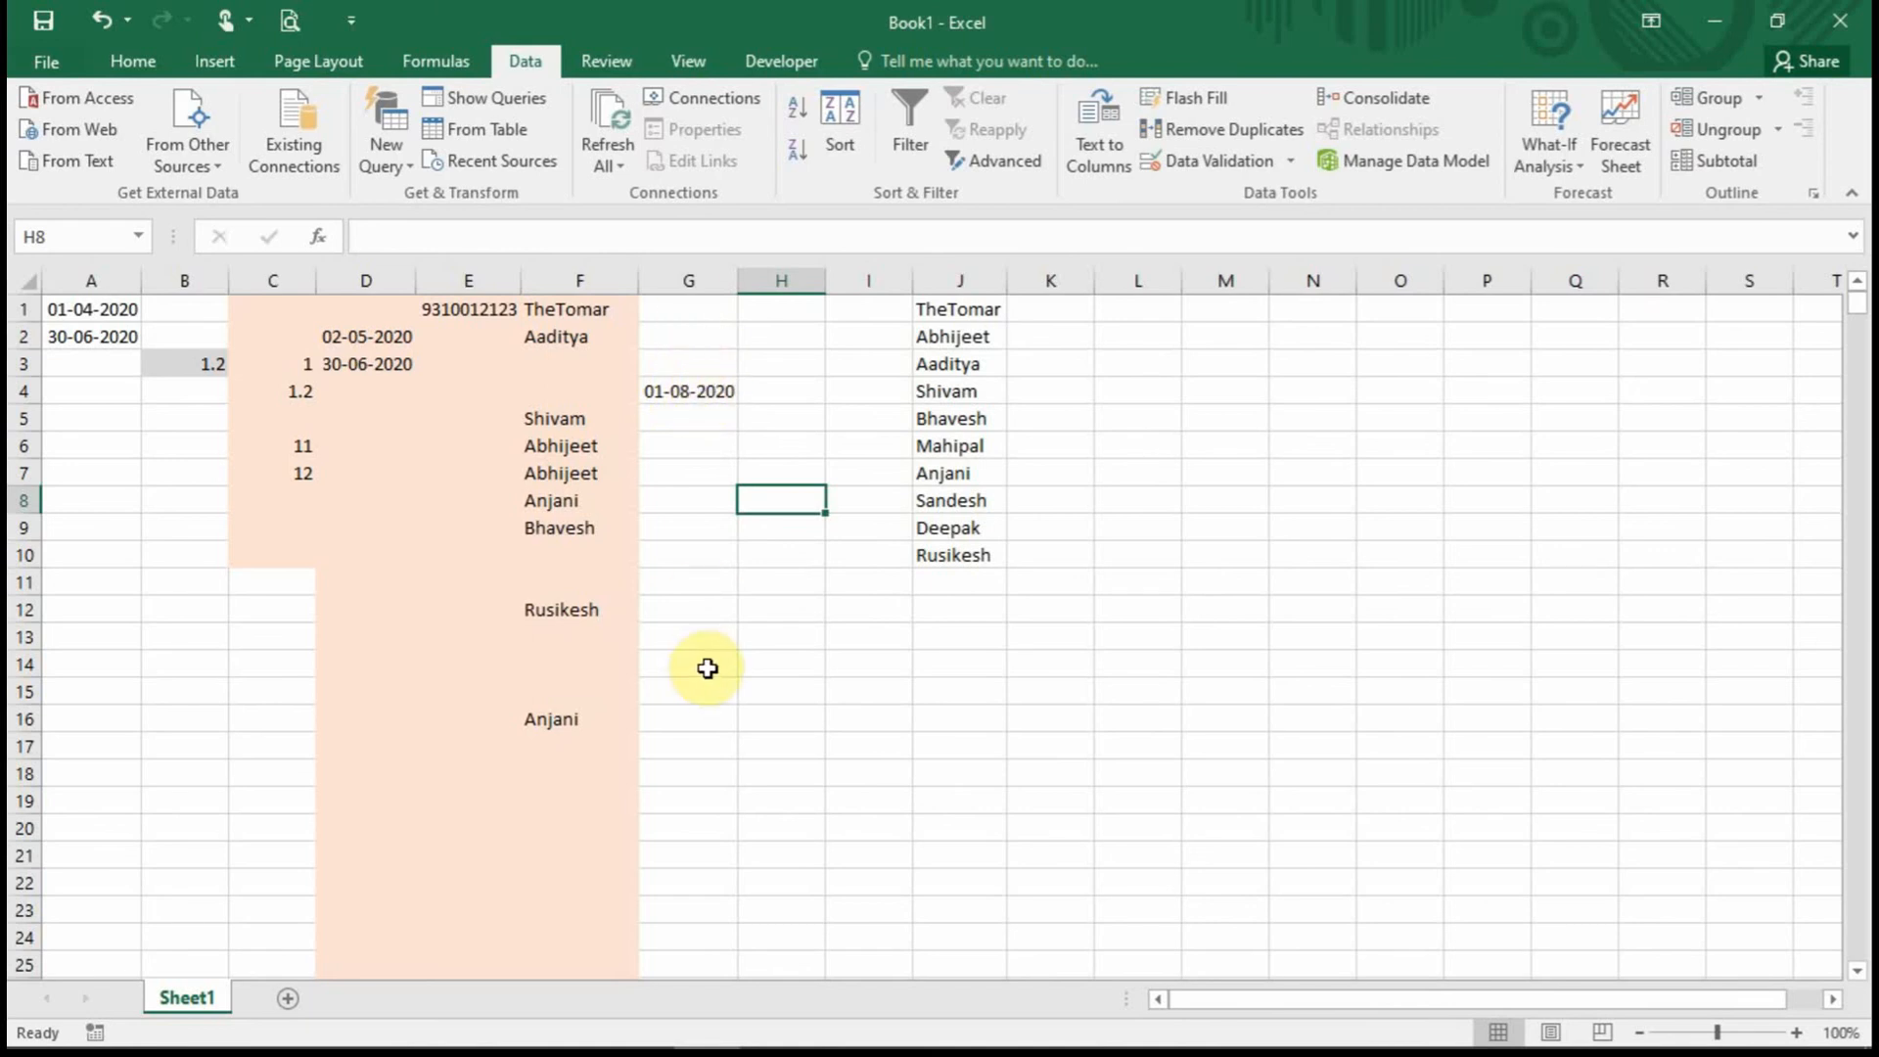
pyautogui.click(1294, 165)
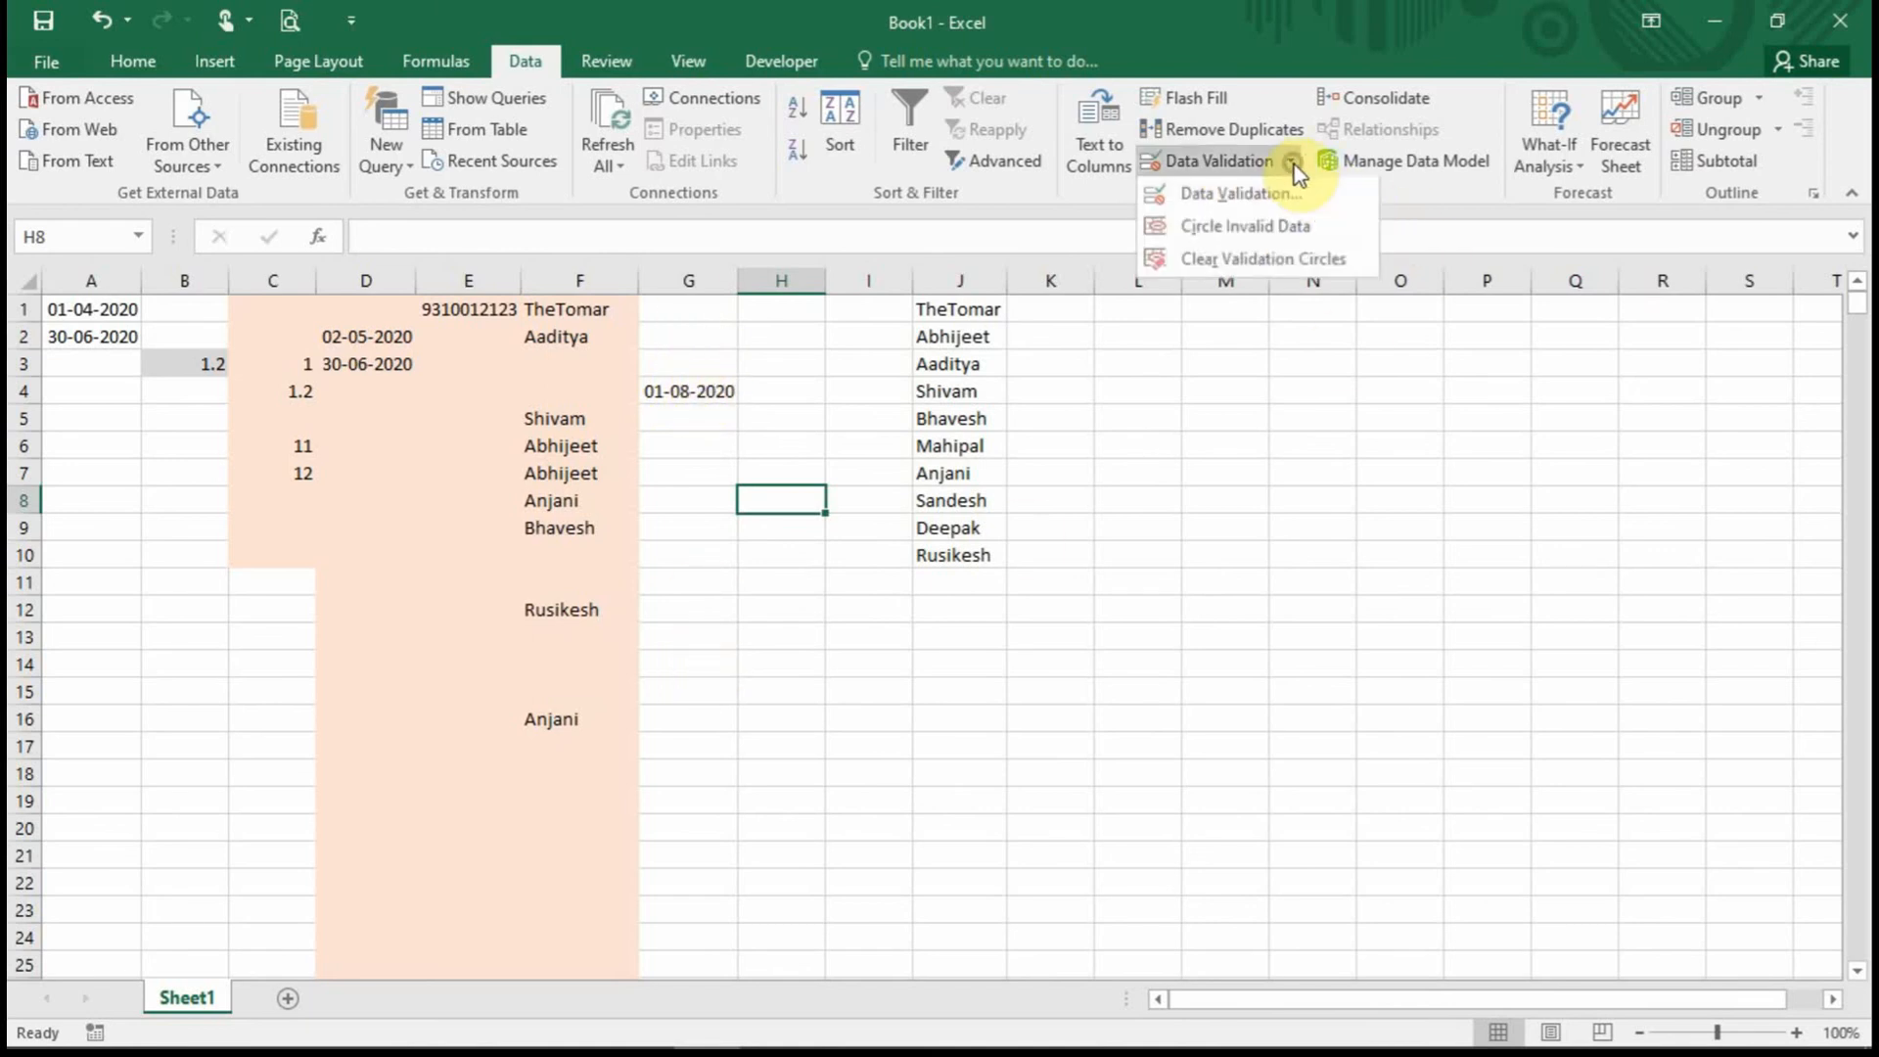
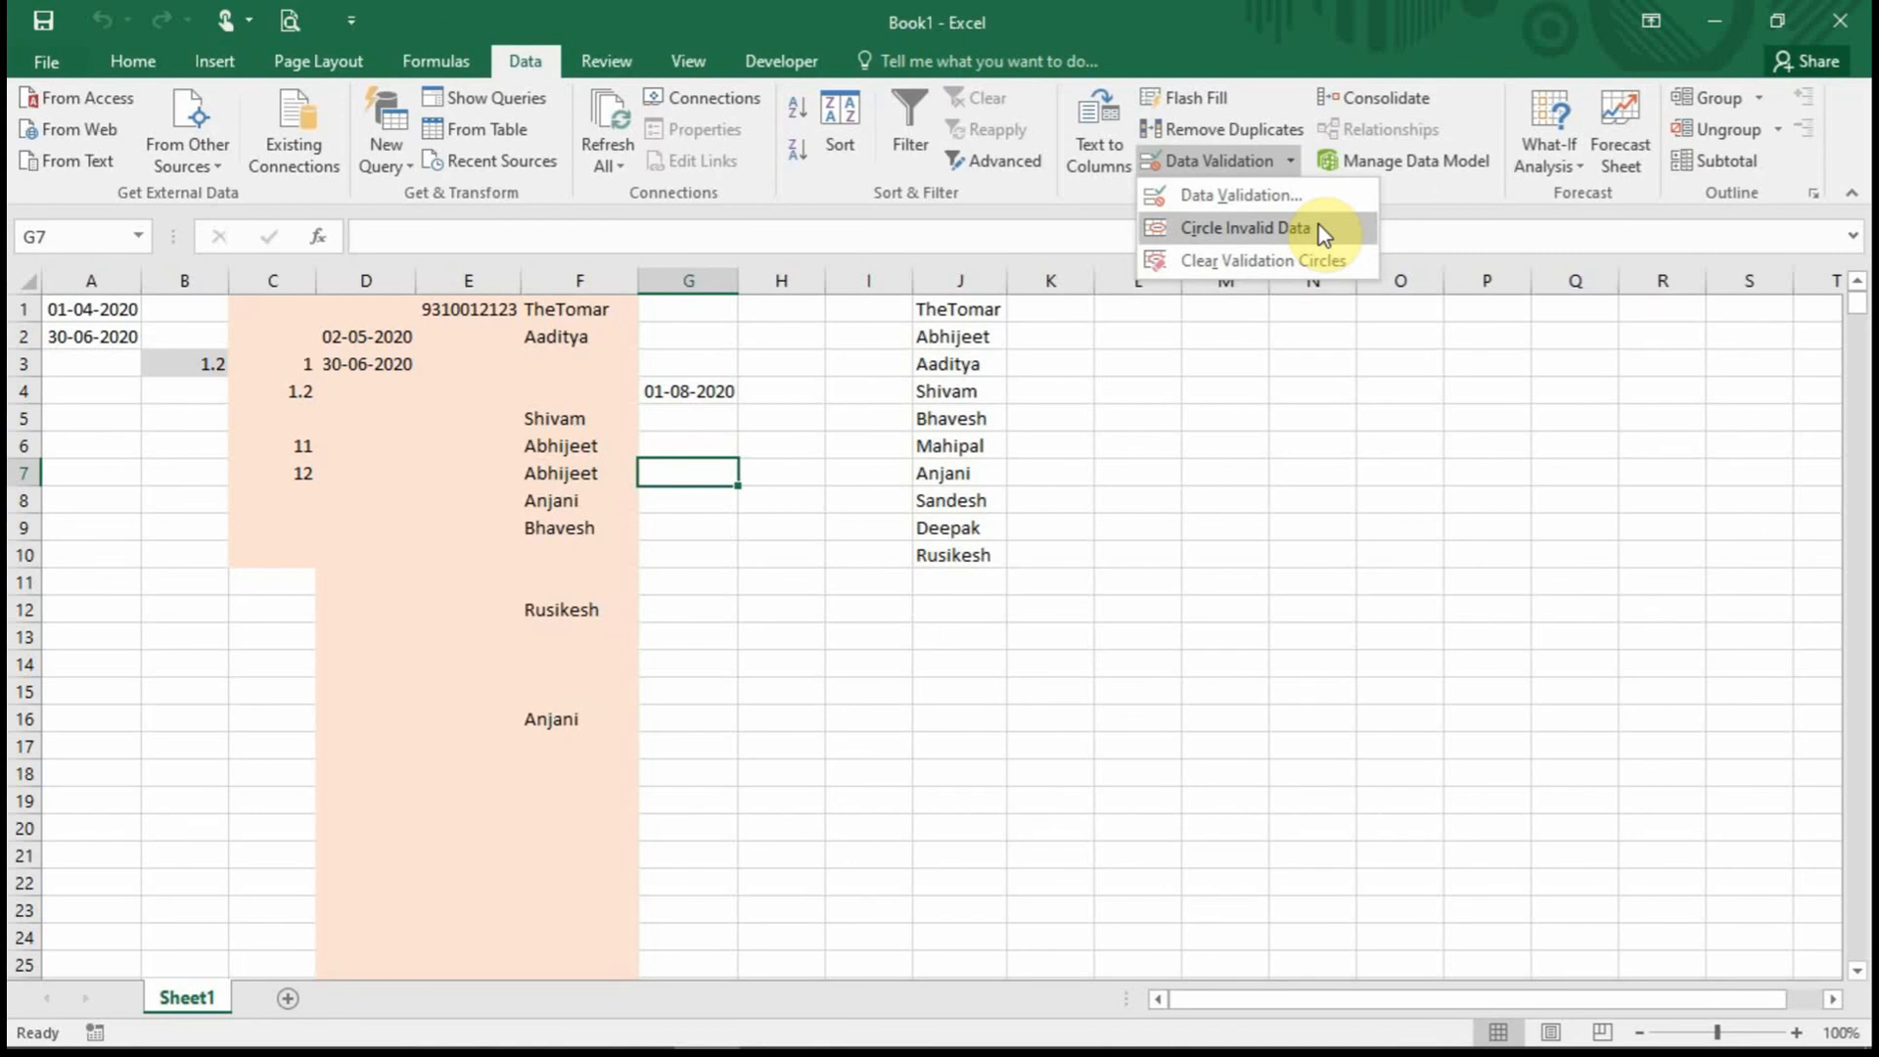
# Circle invalid data, then replace the flagged G4 date with 02-02-2020.
pyautogui.click(1321, 229)
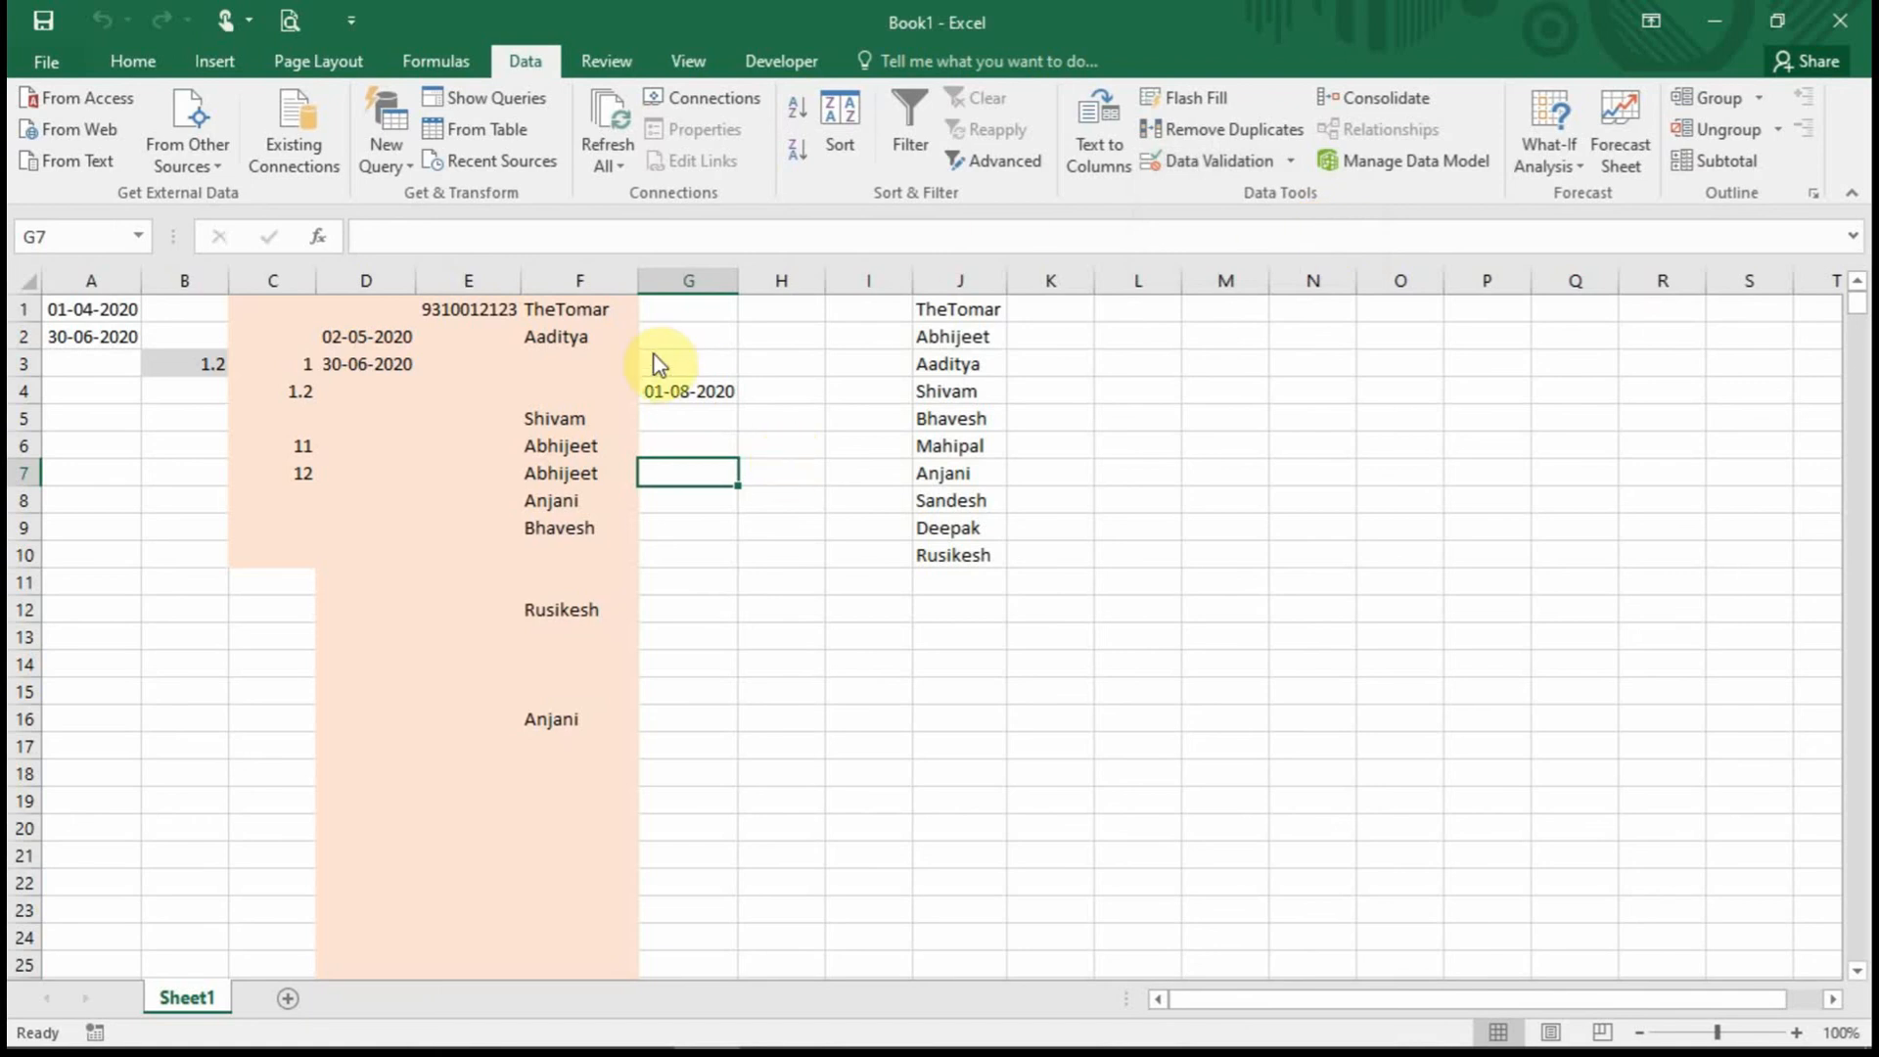
pyautogui.press('Up')
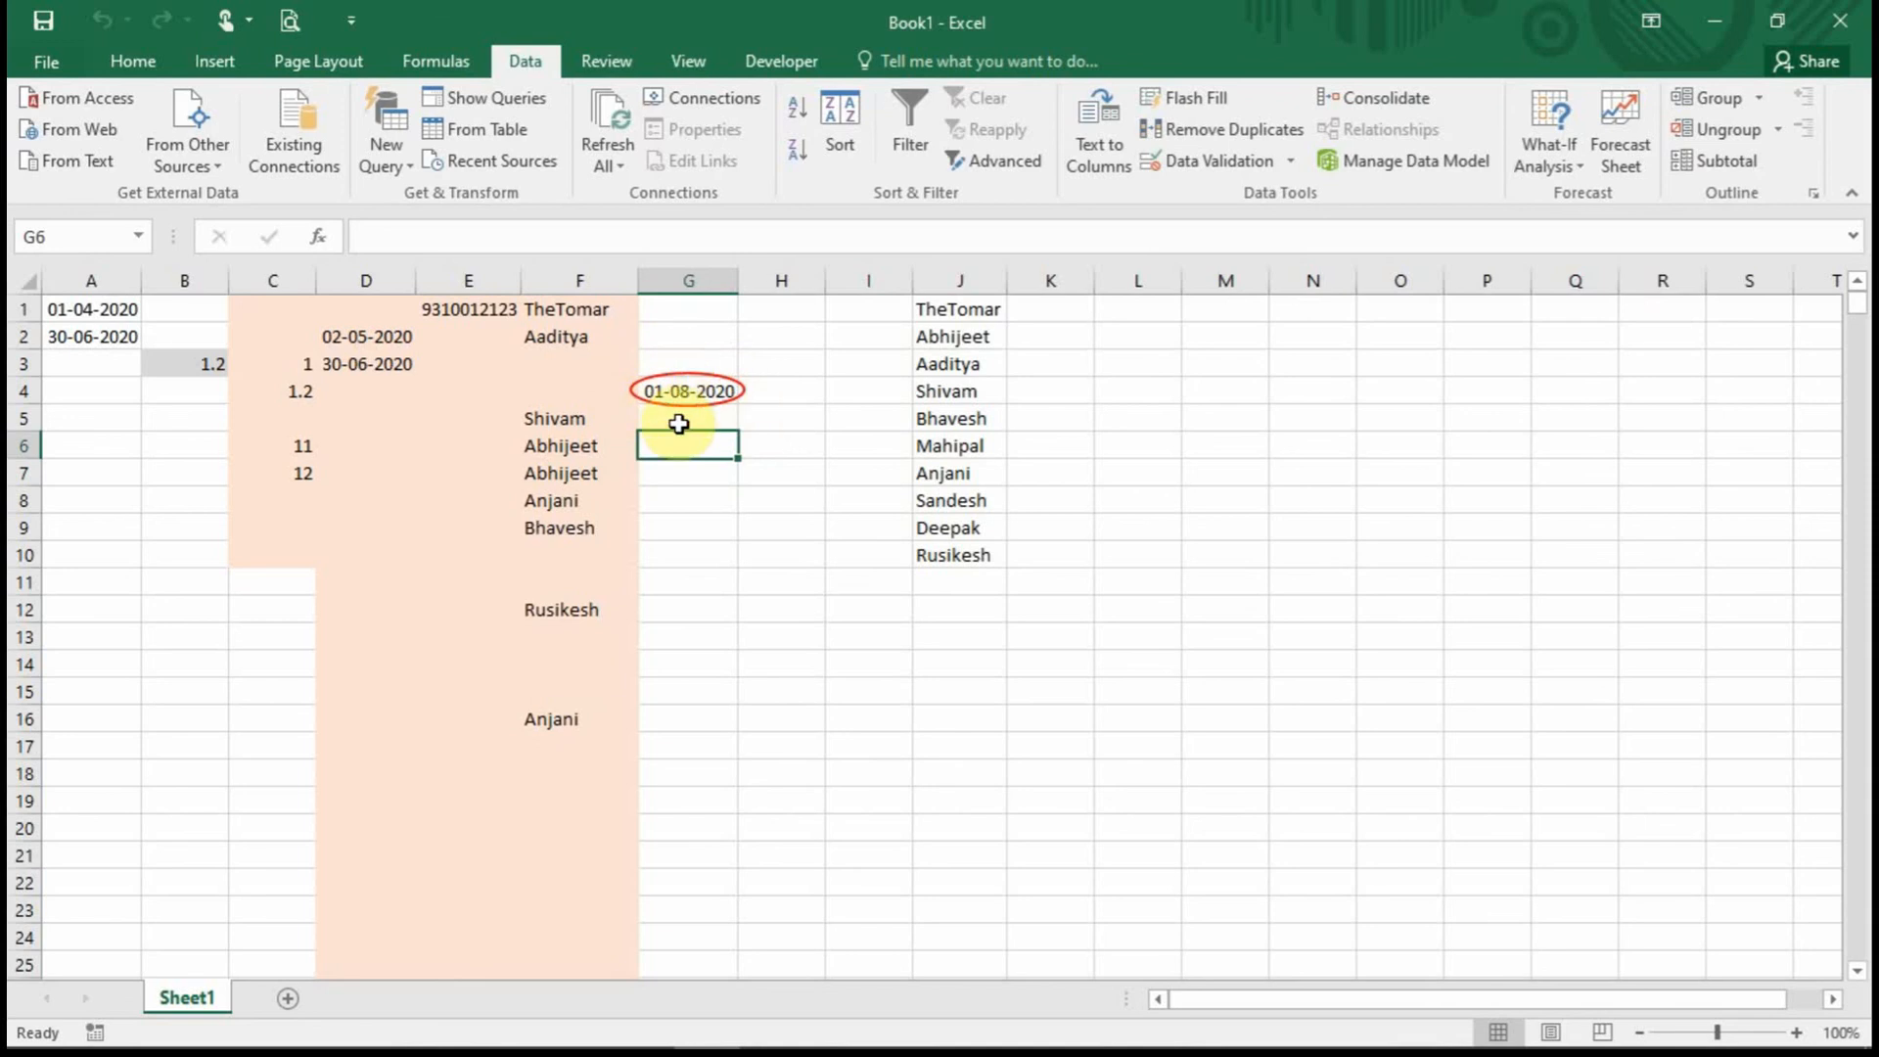
pyautogui.click(694, 391)
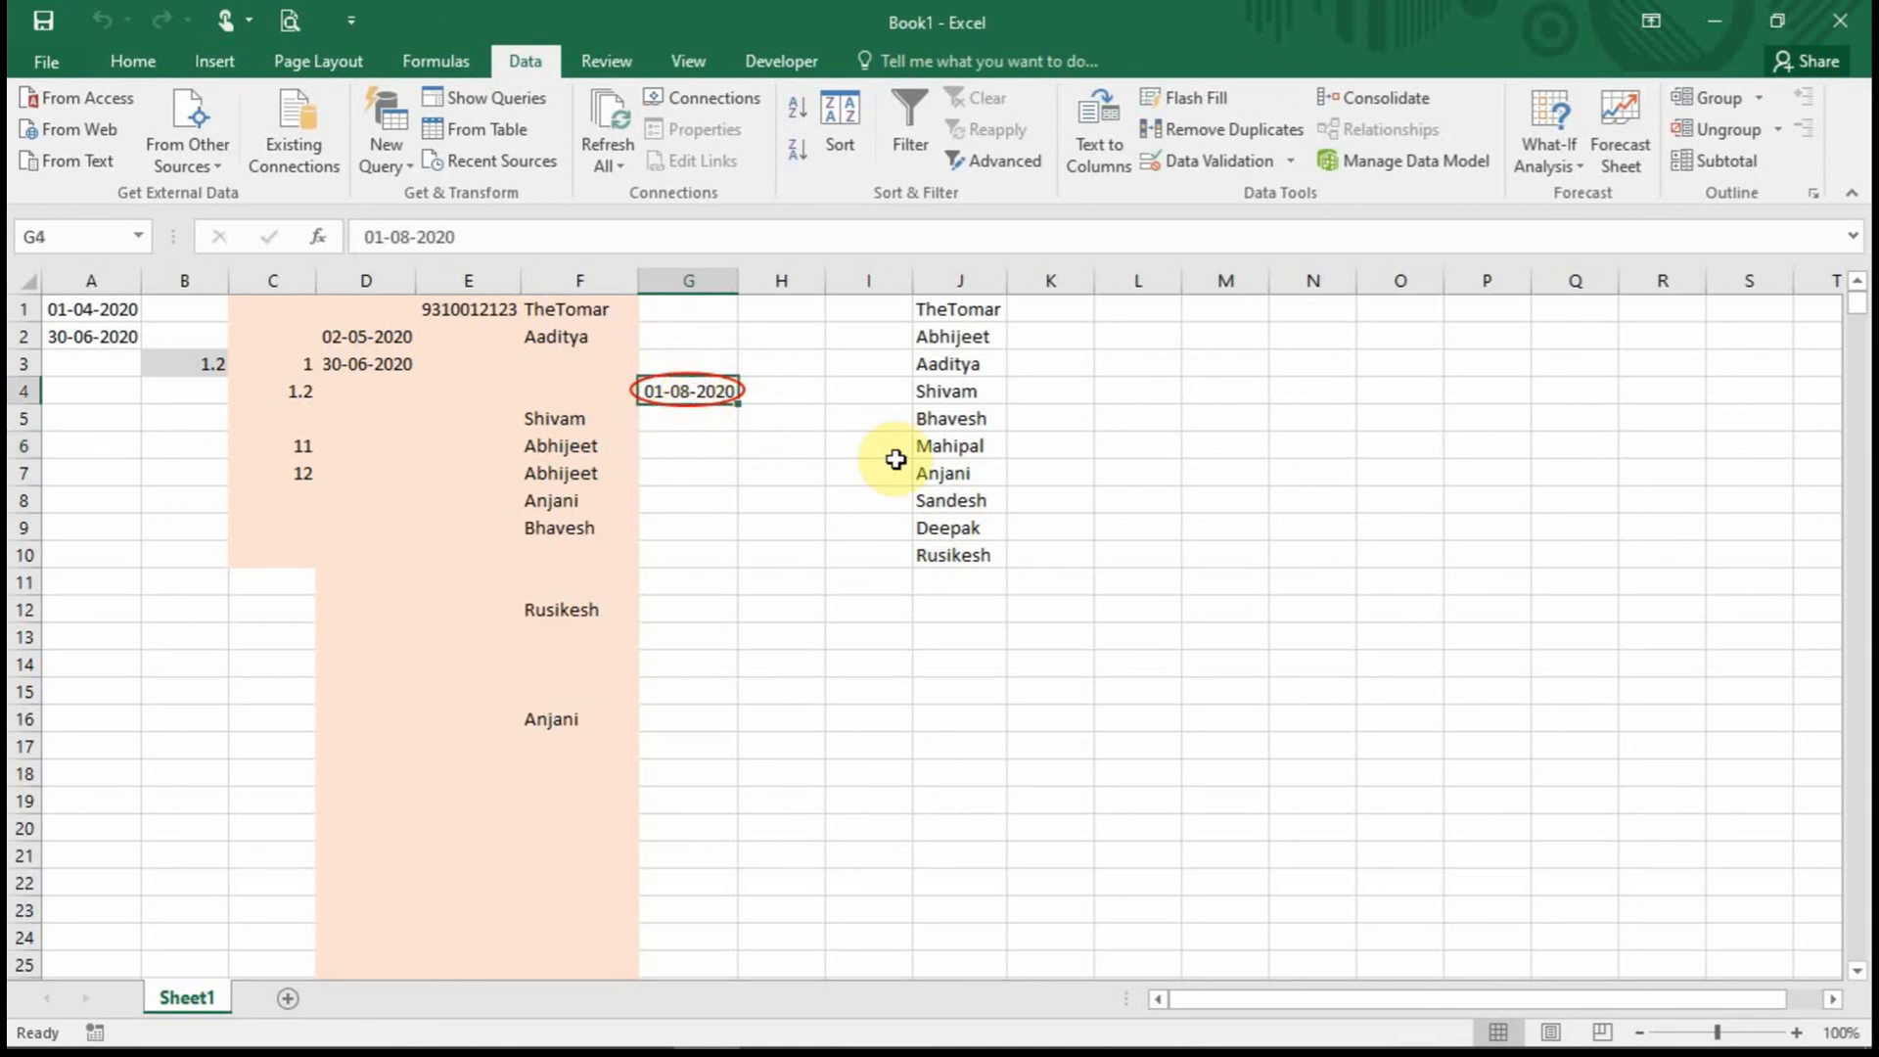
pyautogui.write('2-2')
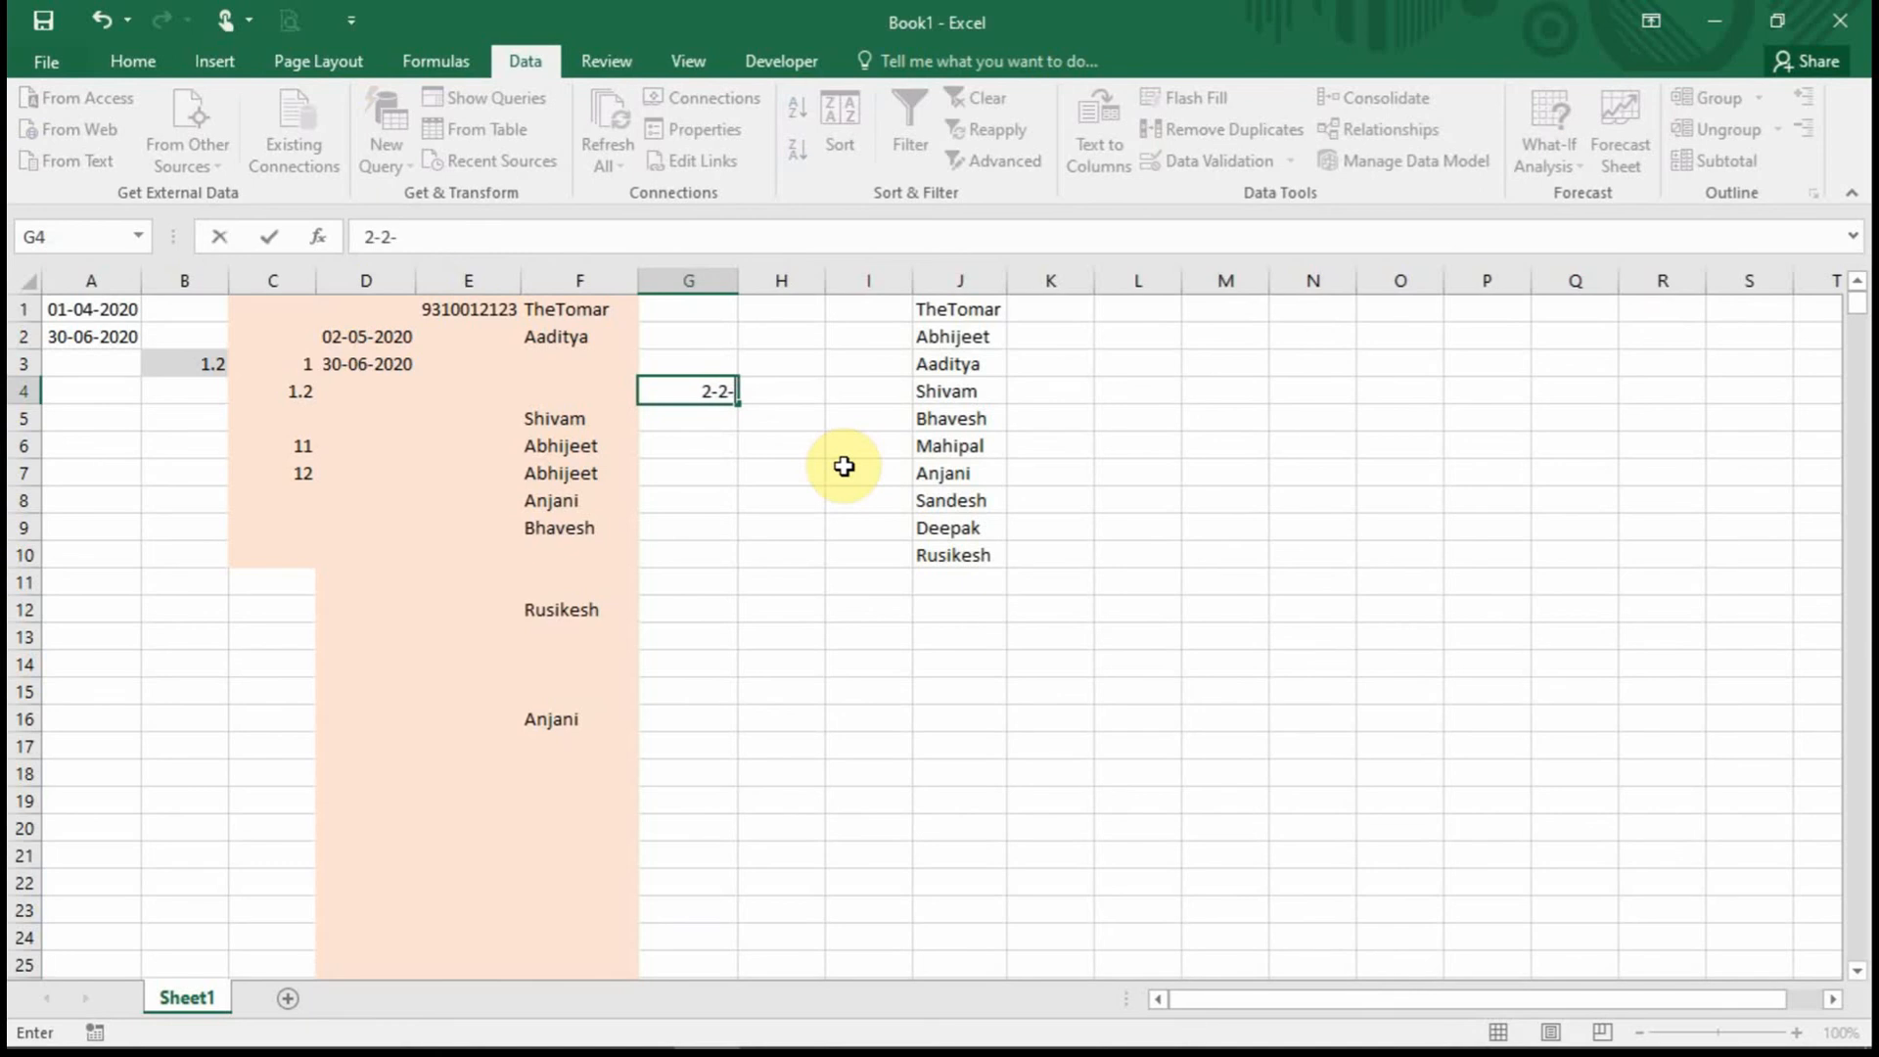
pyautogui.write('-02-2020')
pyautogui.press('Return')
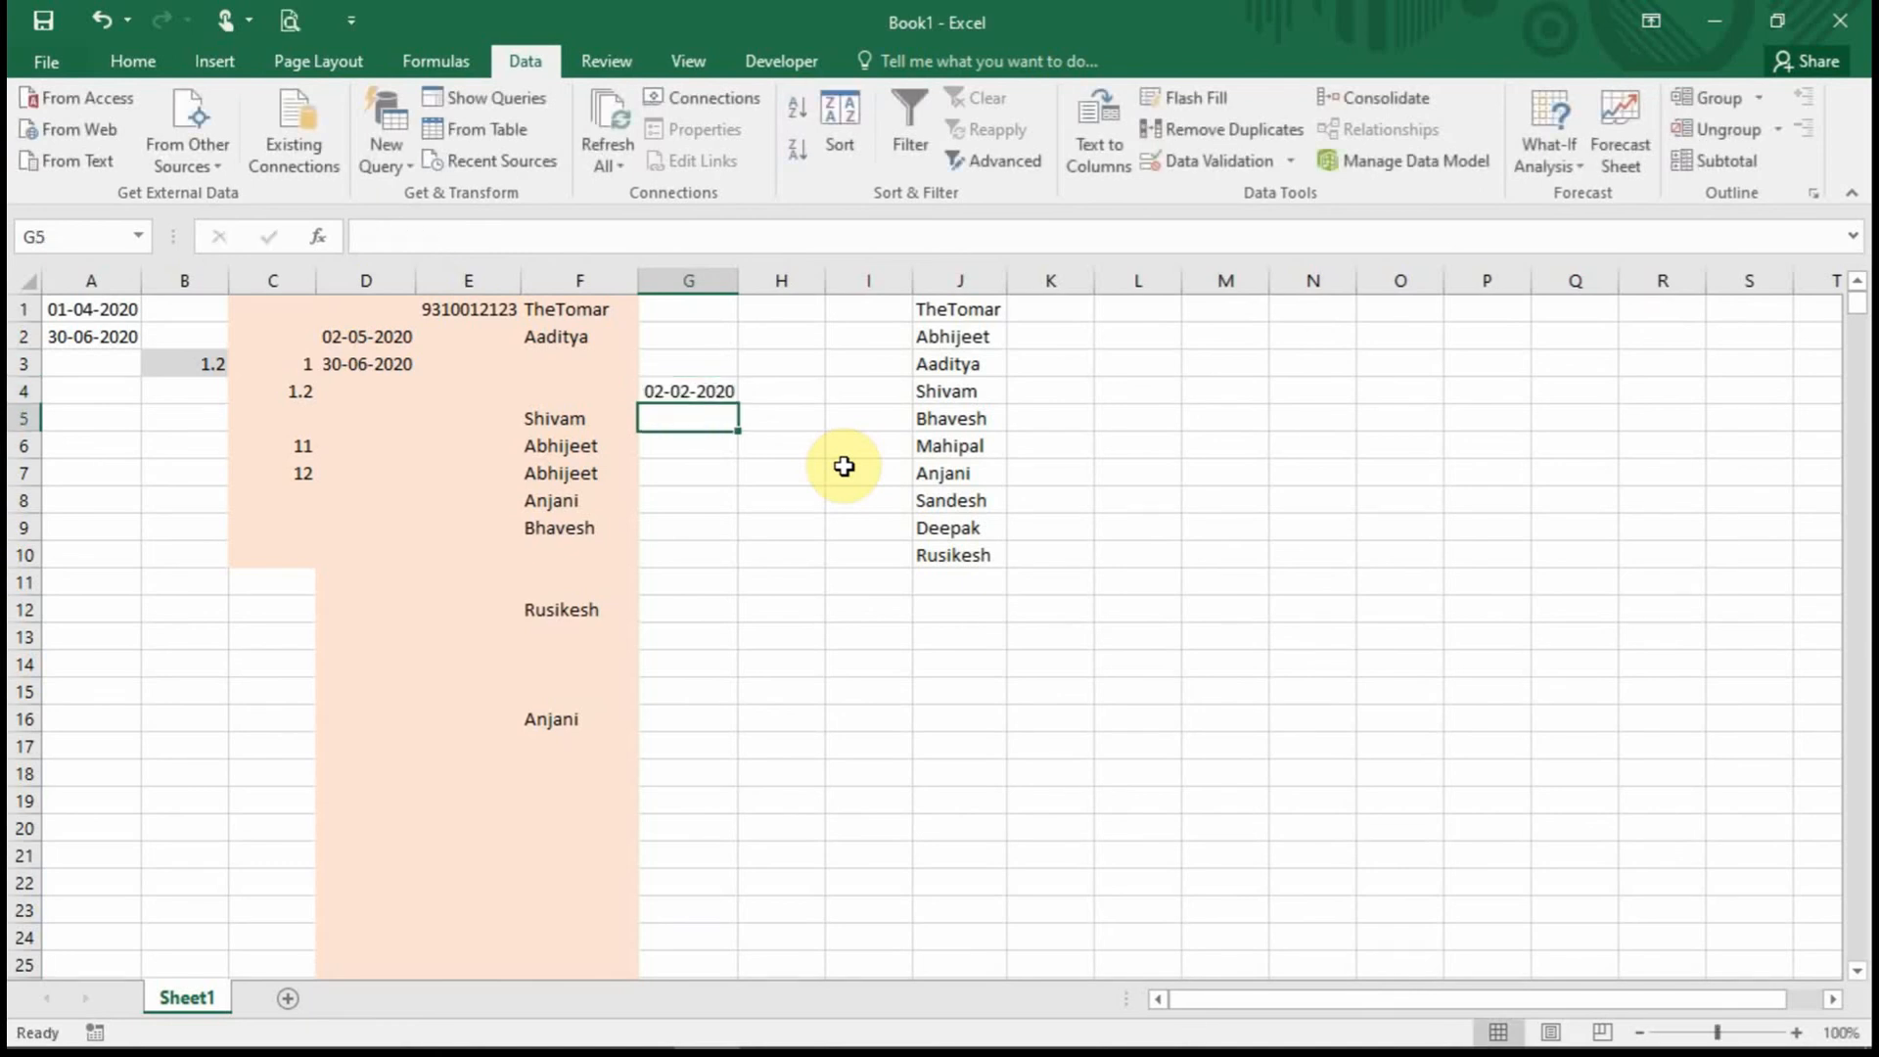
# Select G1:G11 and bring up Data Validation showing the rule Date less than =$A$2.
pyautogui.click(732, 391)
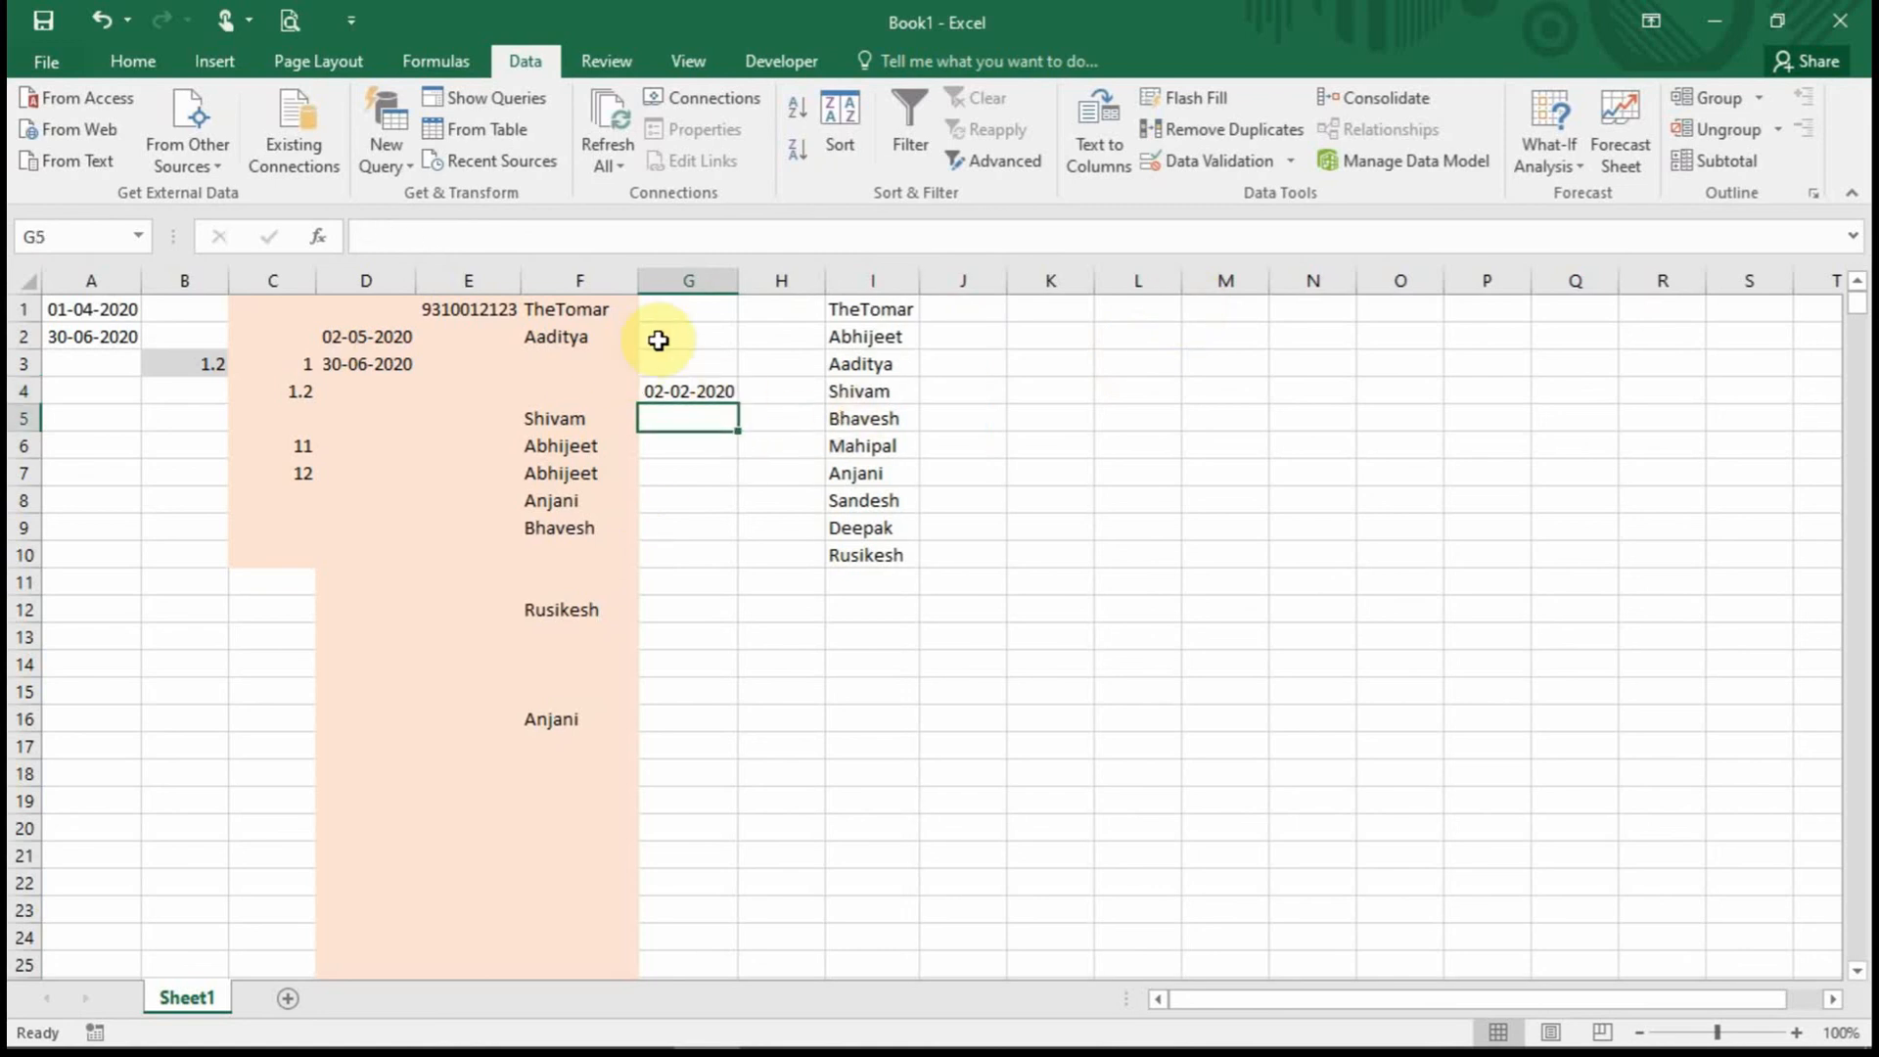
pyautogui.moveTo(684, 307); pyautogui.dragTo(678, 580)
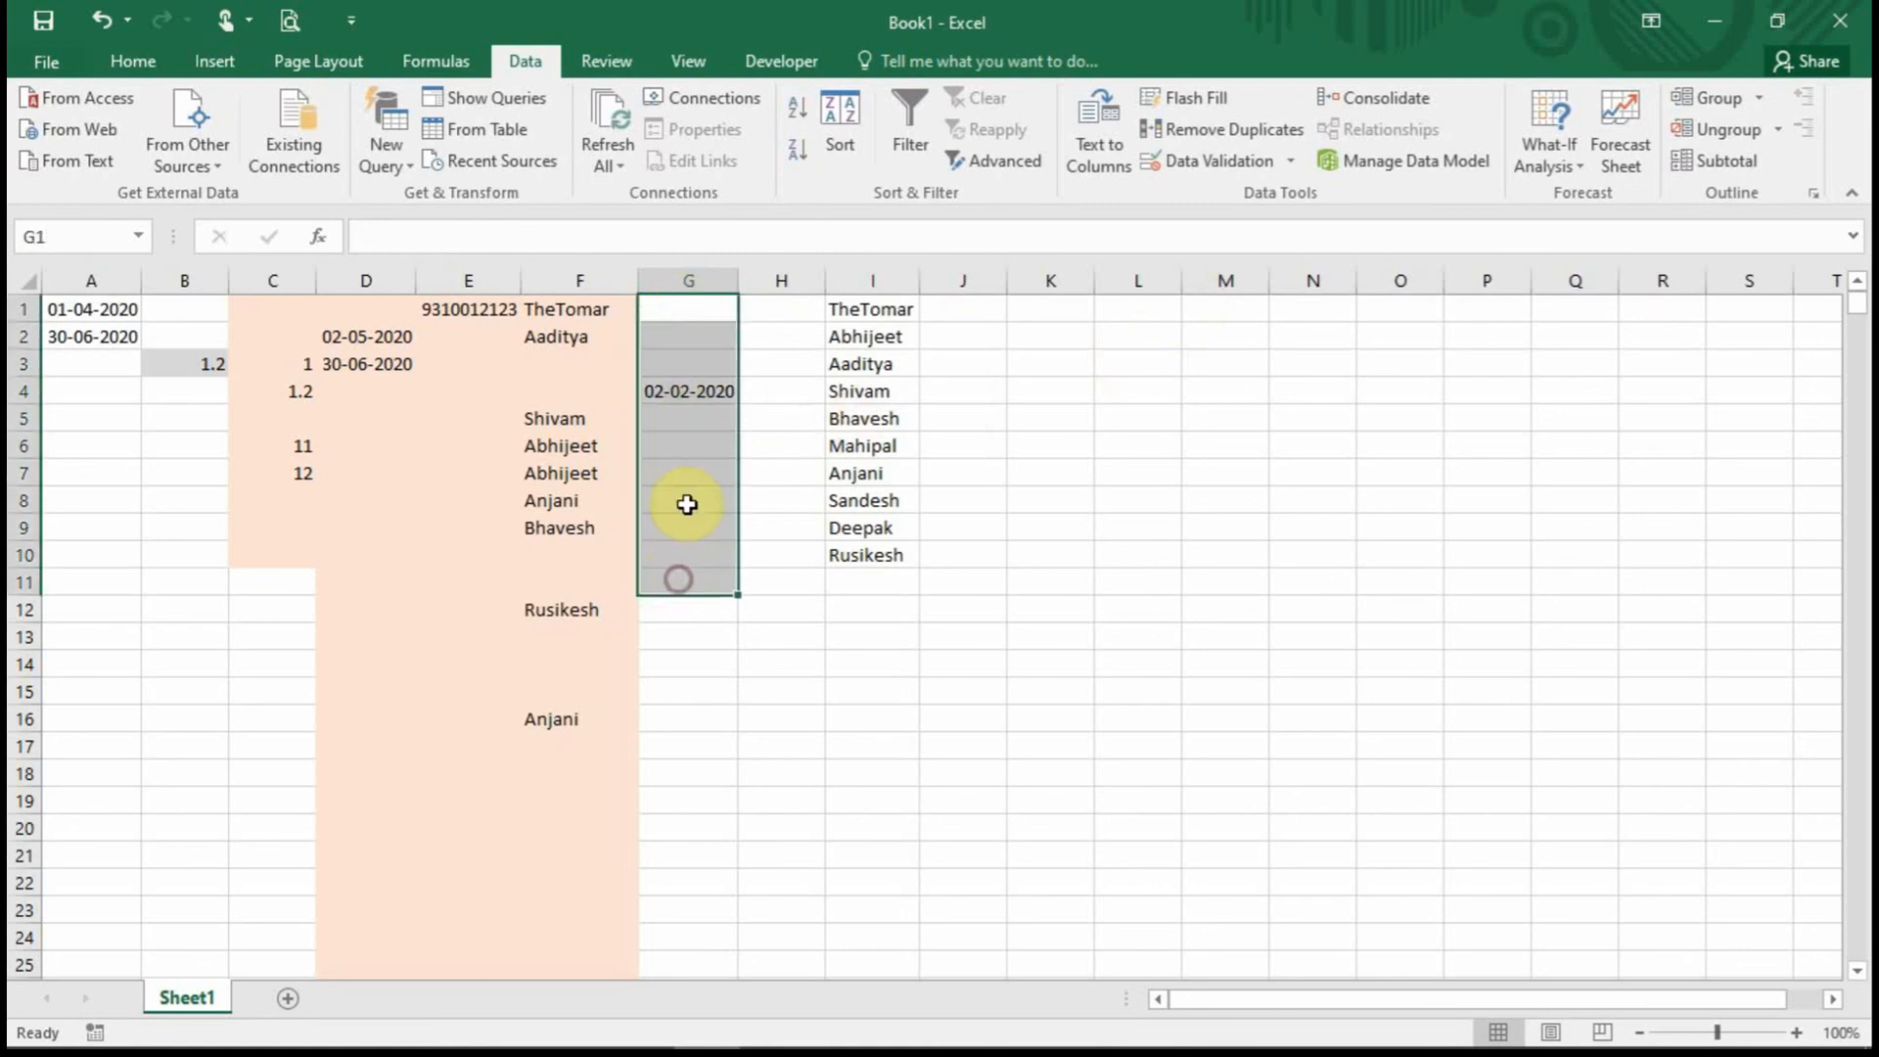
pyautogui.moveTo(692, 307); pyautogui.dragTo(696, 583)
pyautogui.moveTo(694, 315); pyautogui.dragTo(691, 530)
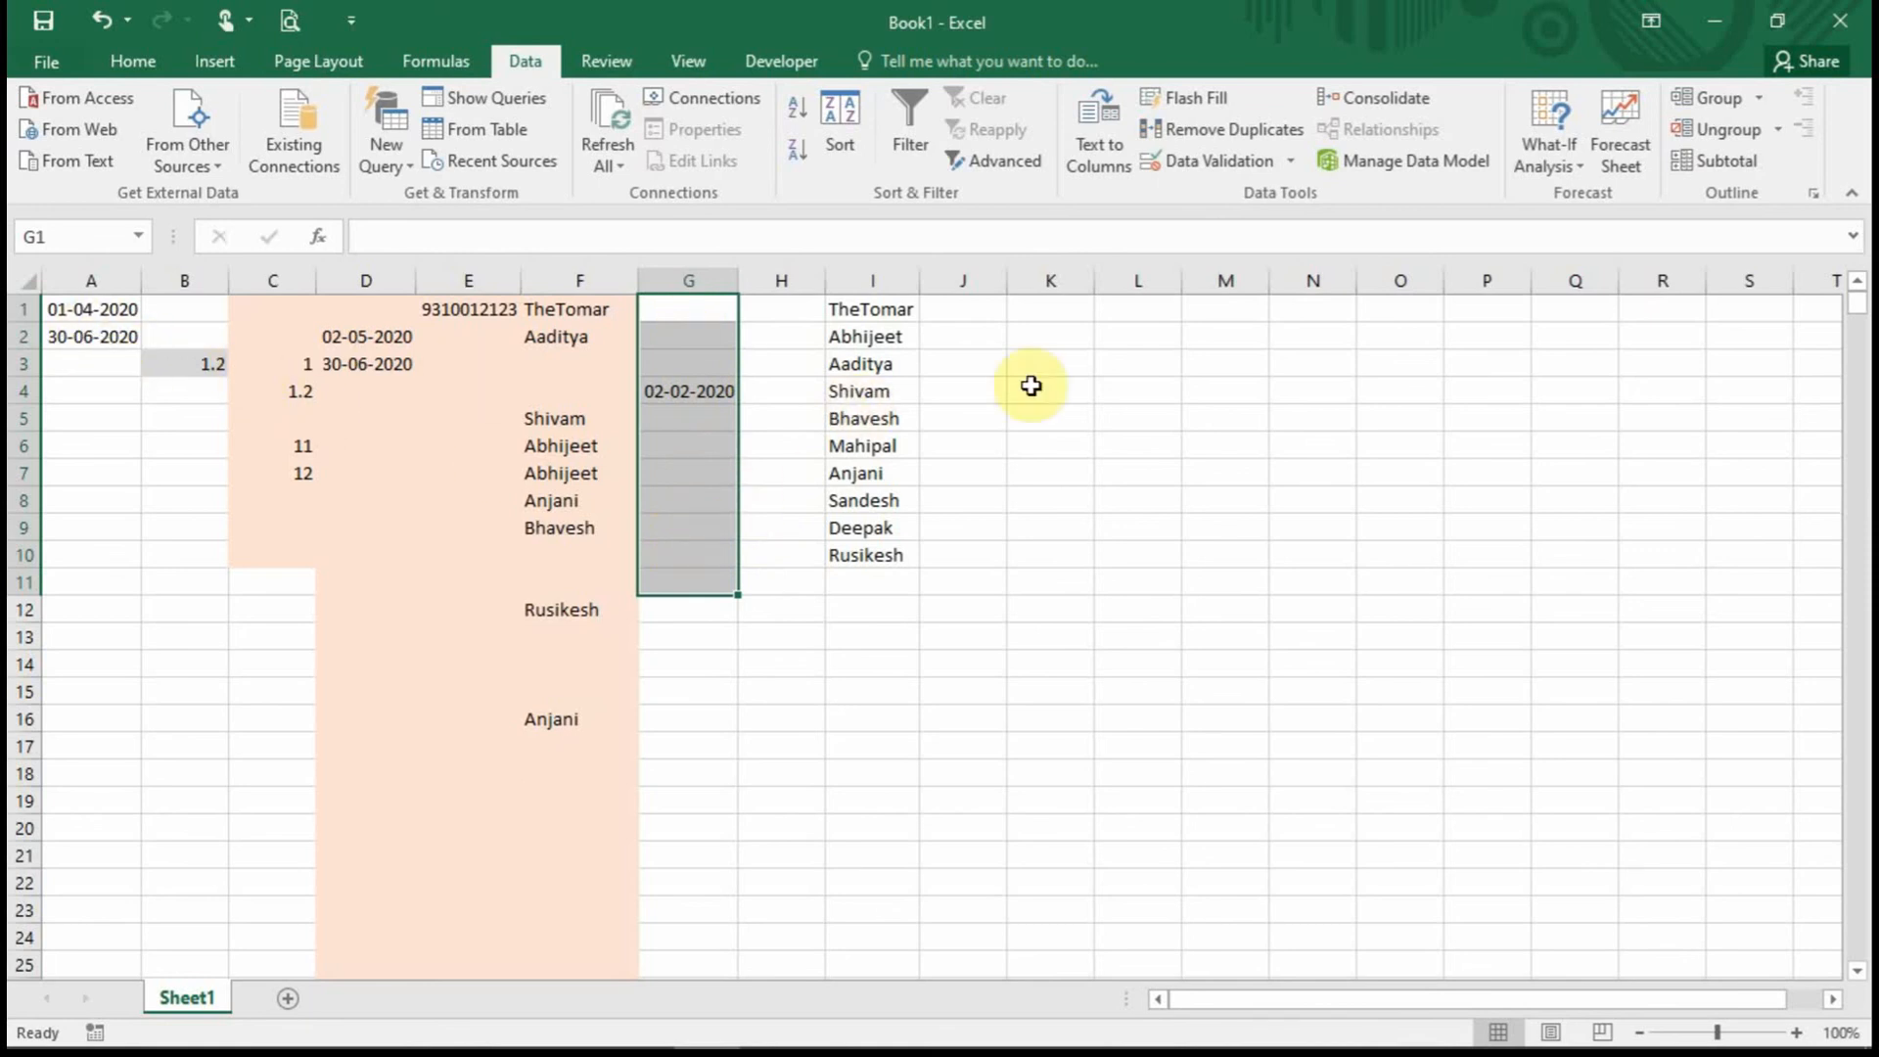
pyautogui.click(1233, 162)
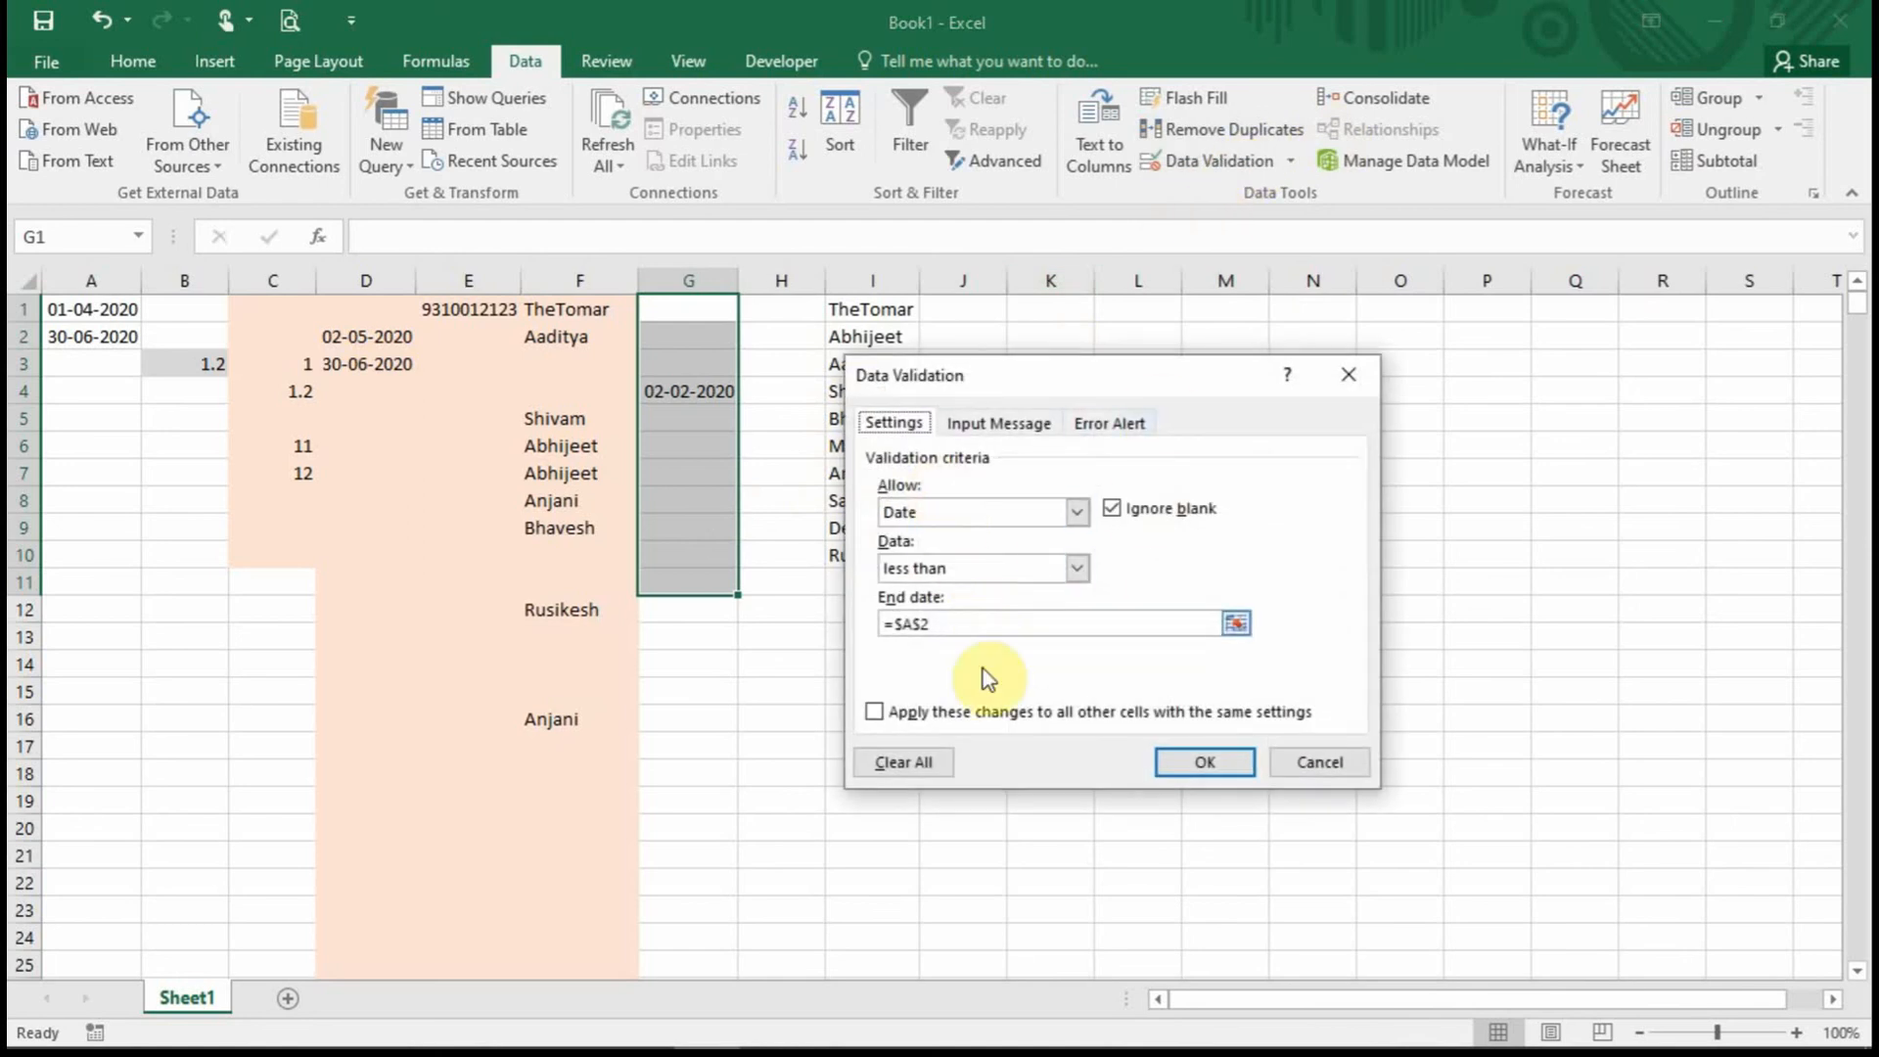
# Add an input message titled 'Hint' reading 'Date Should be less than 30th June 2020.'.
pyautogui.click(1020, 430)
pyautogui.click(981, 547)
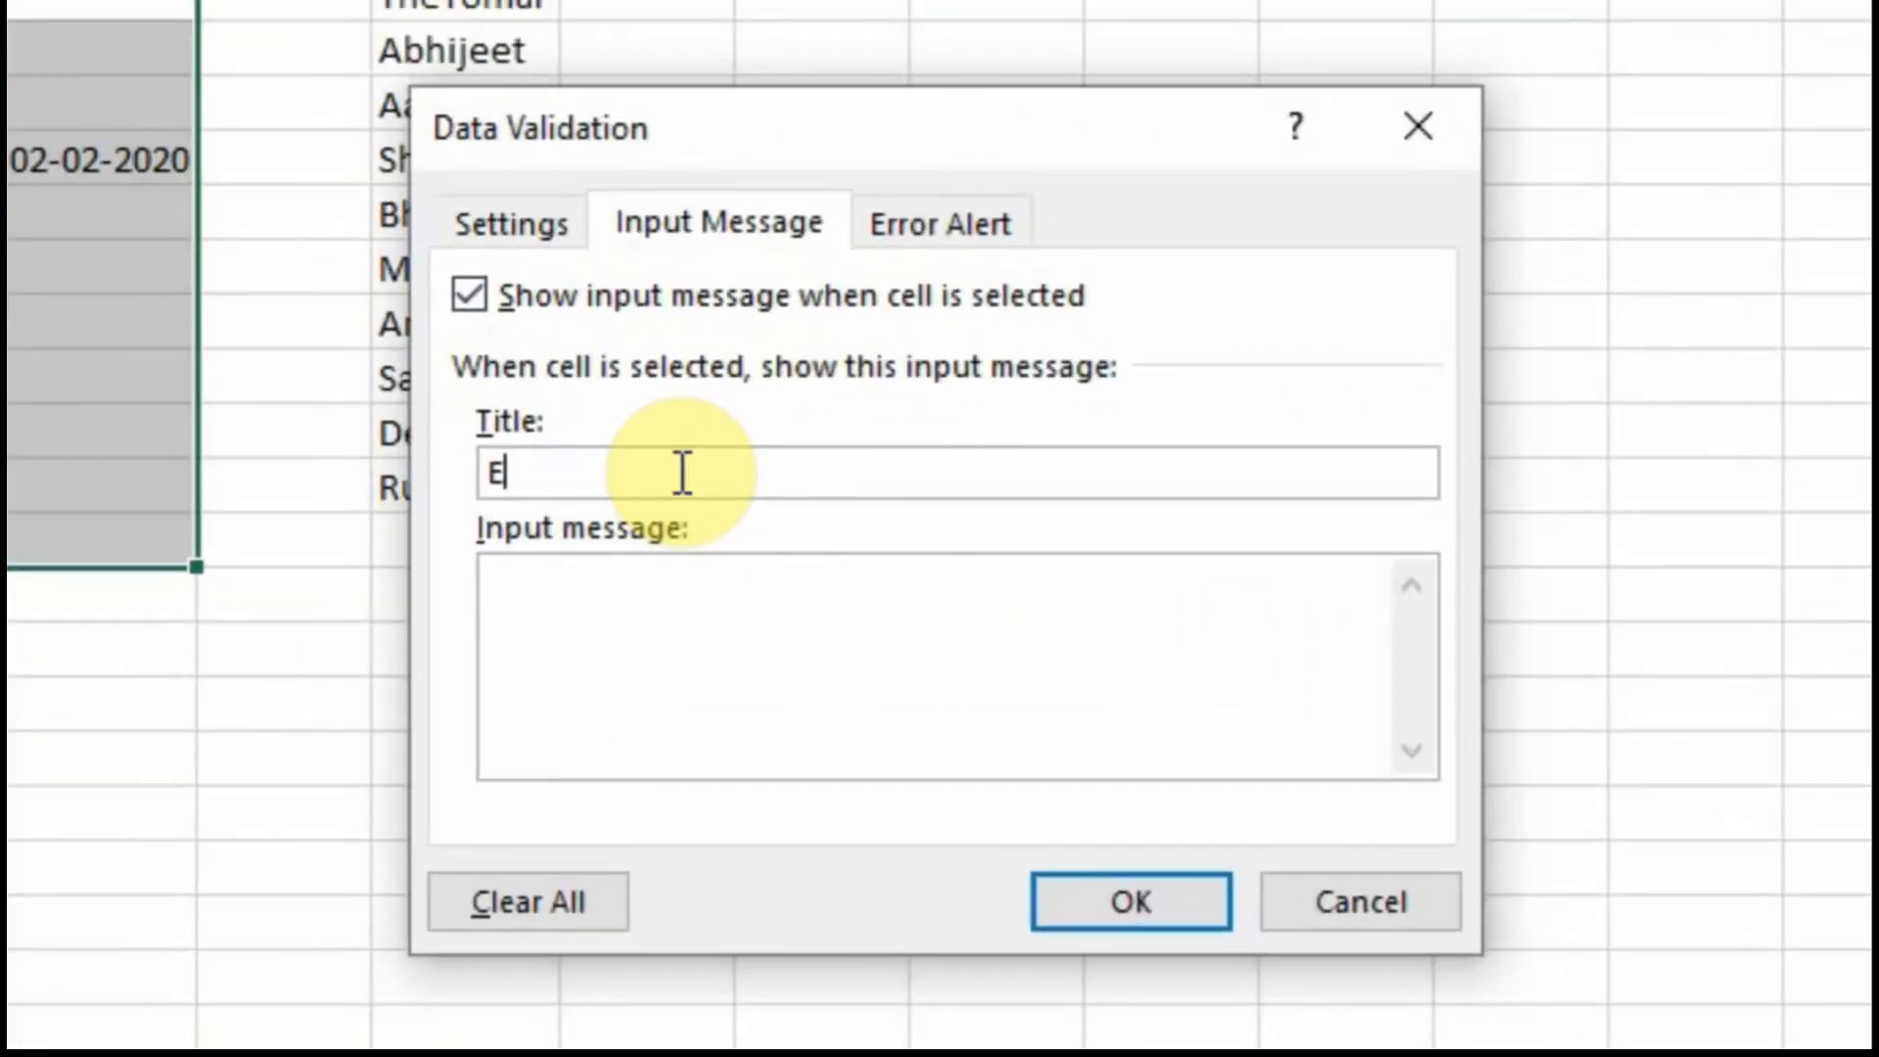
pyautogui.press('BackSpace')
pyautogui.press('BackSpace')
pyautogui.write('Hint')
pyautogui.click(734, 579)
pyautogui.write('Date Should be le')
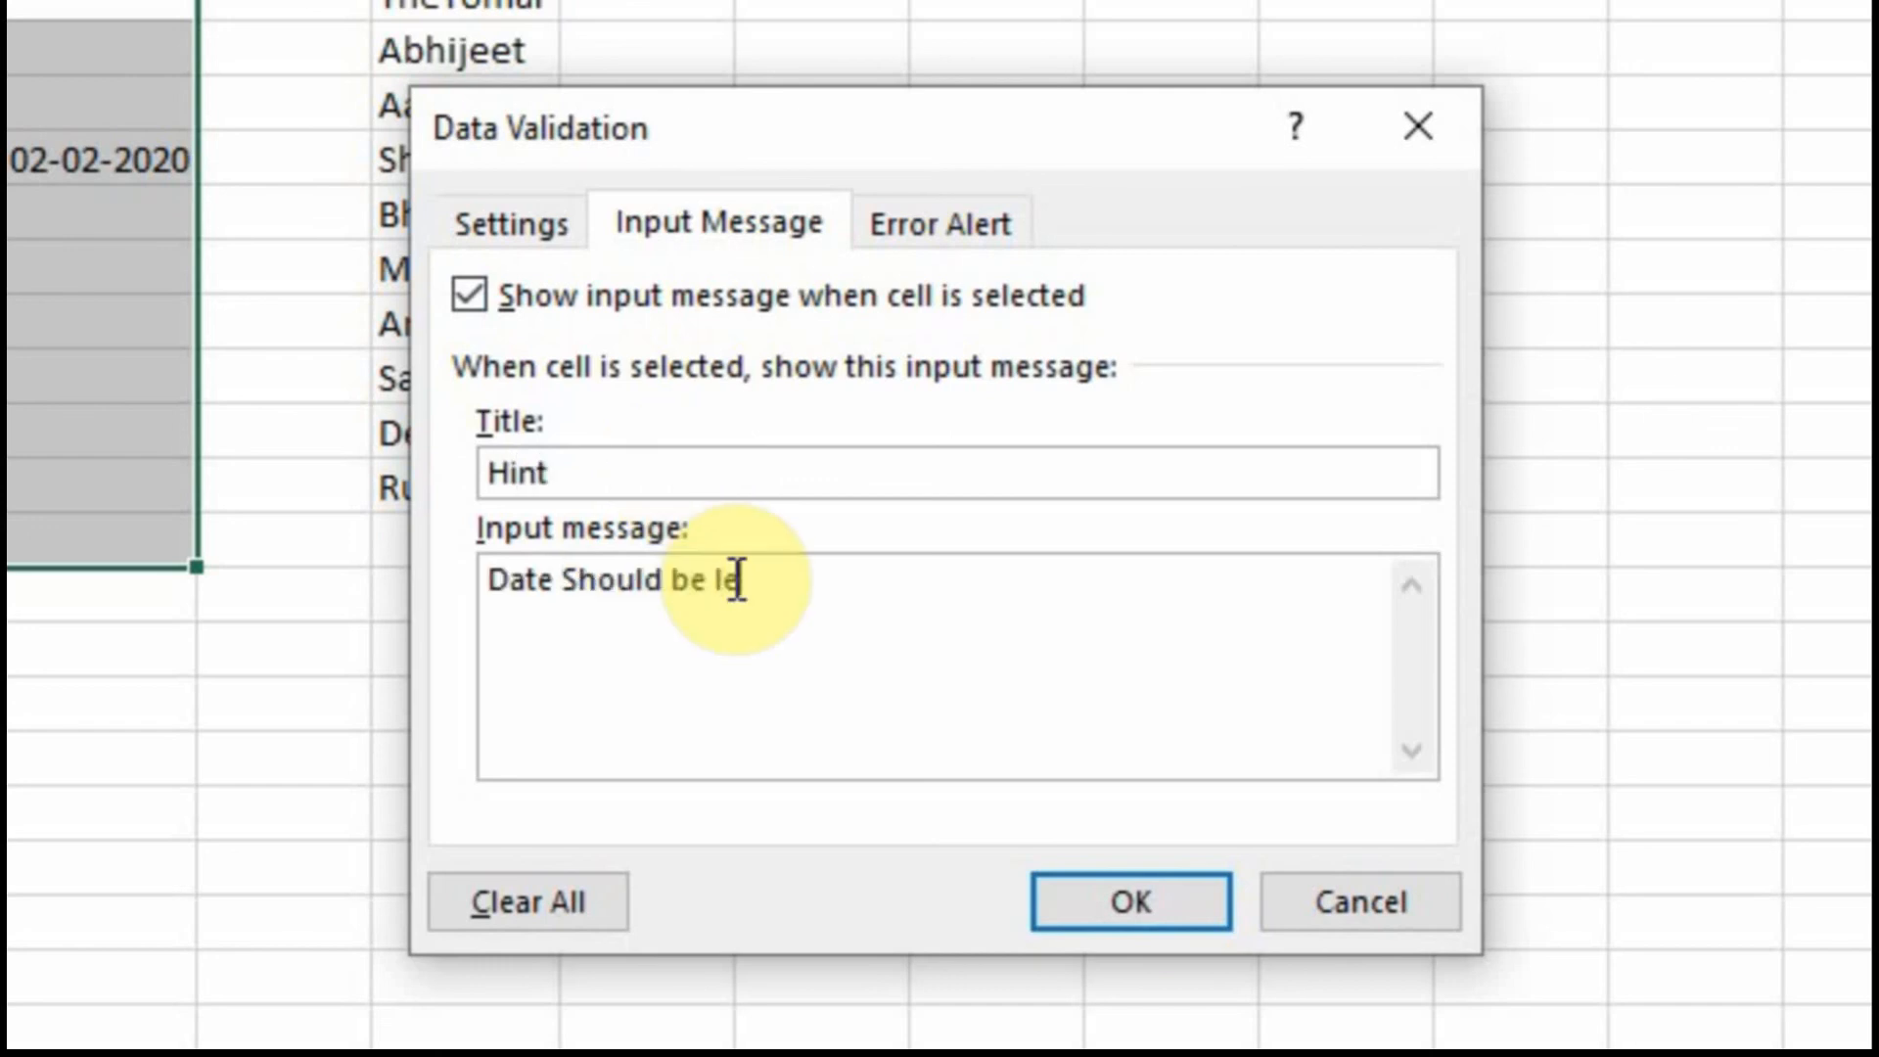
pyautogui.write('ss than 30th June ')
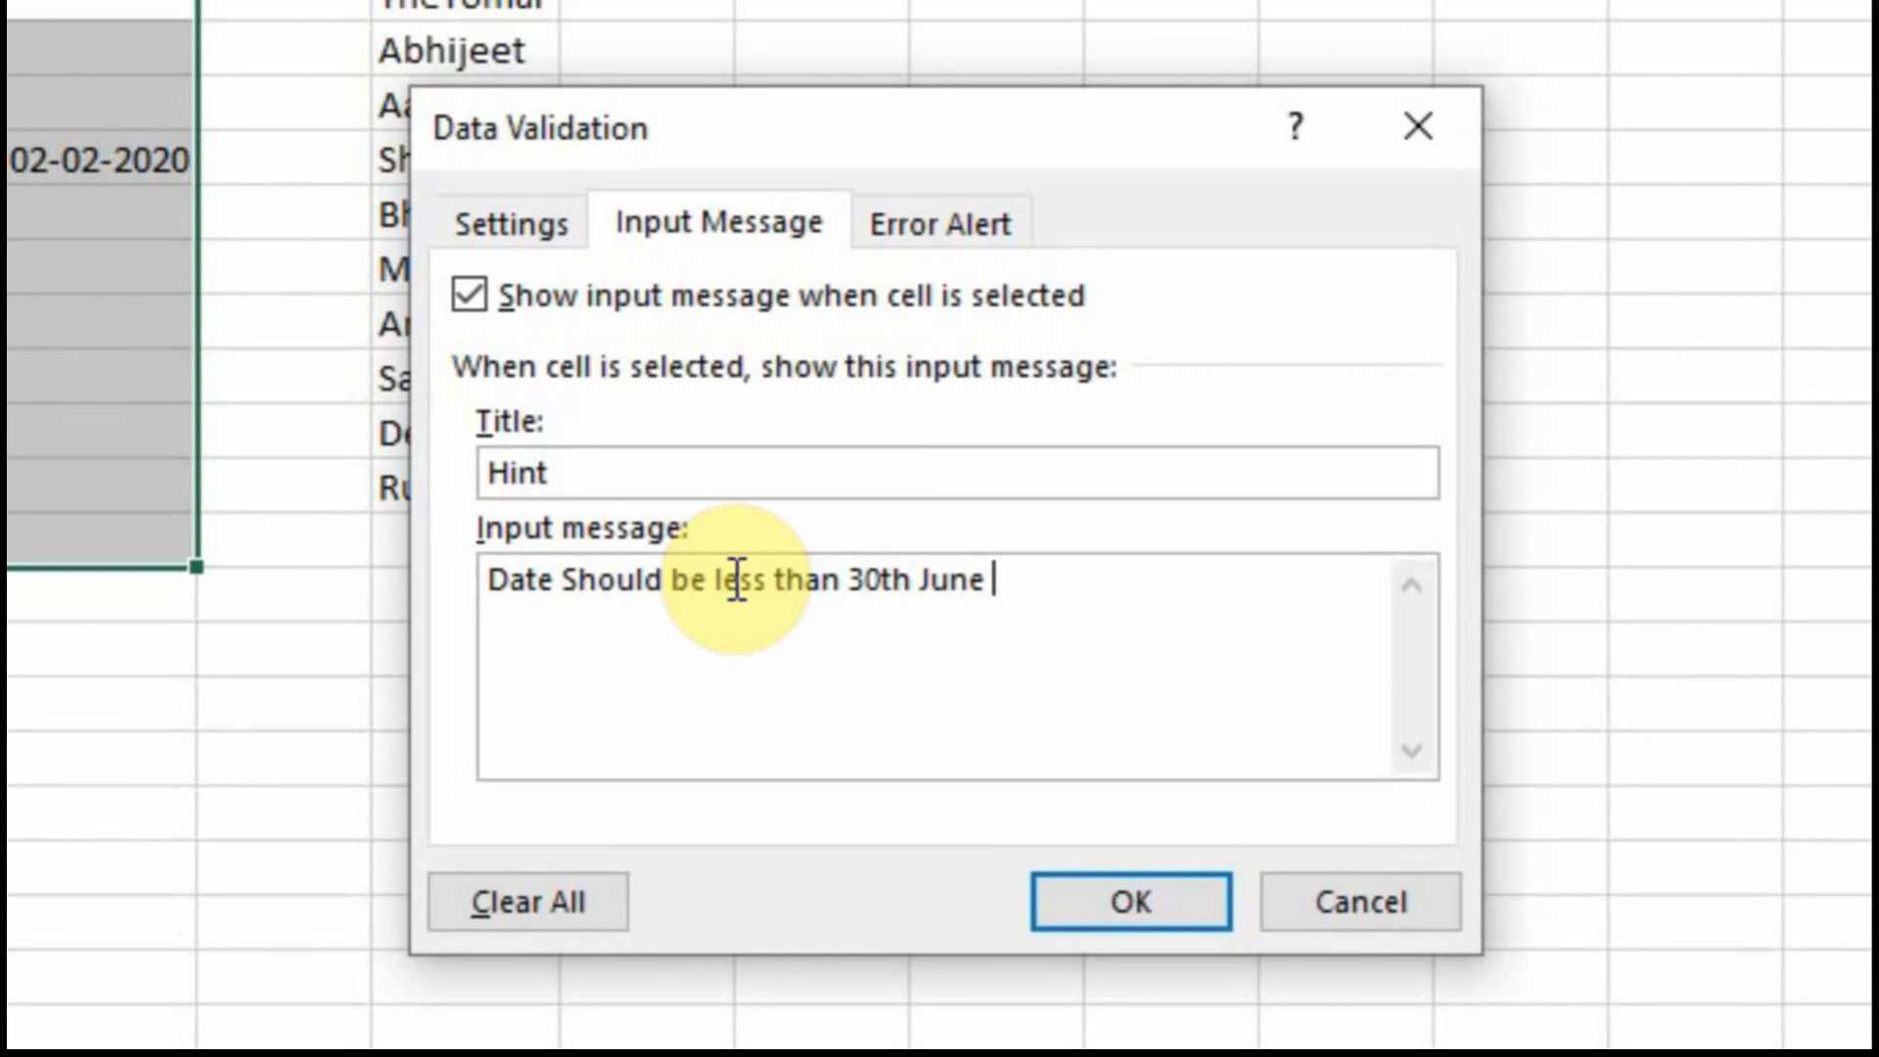
pyautogui.write('2020.')
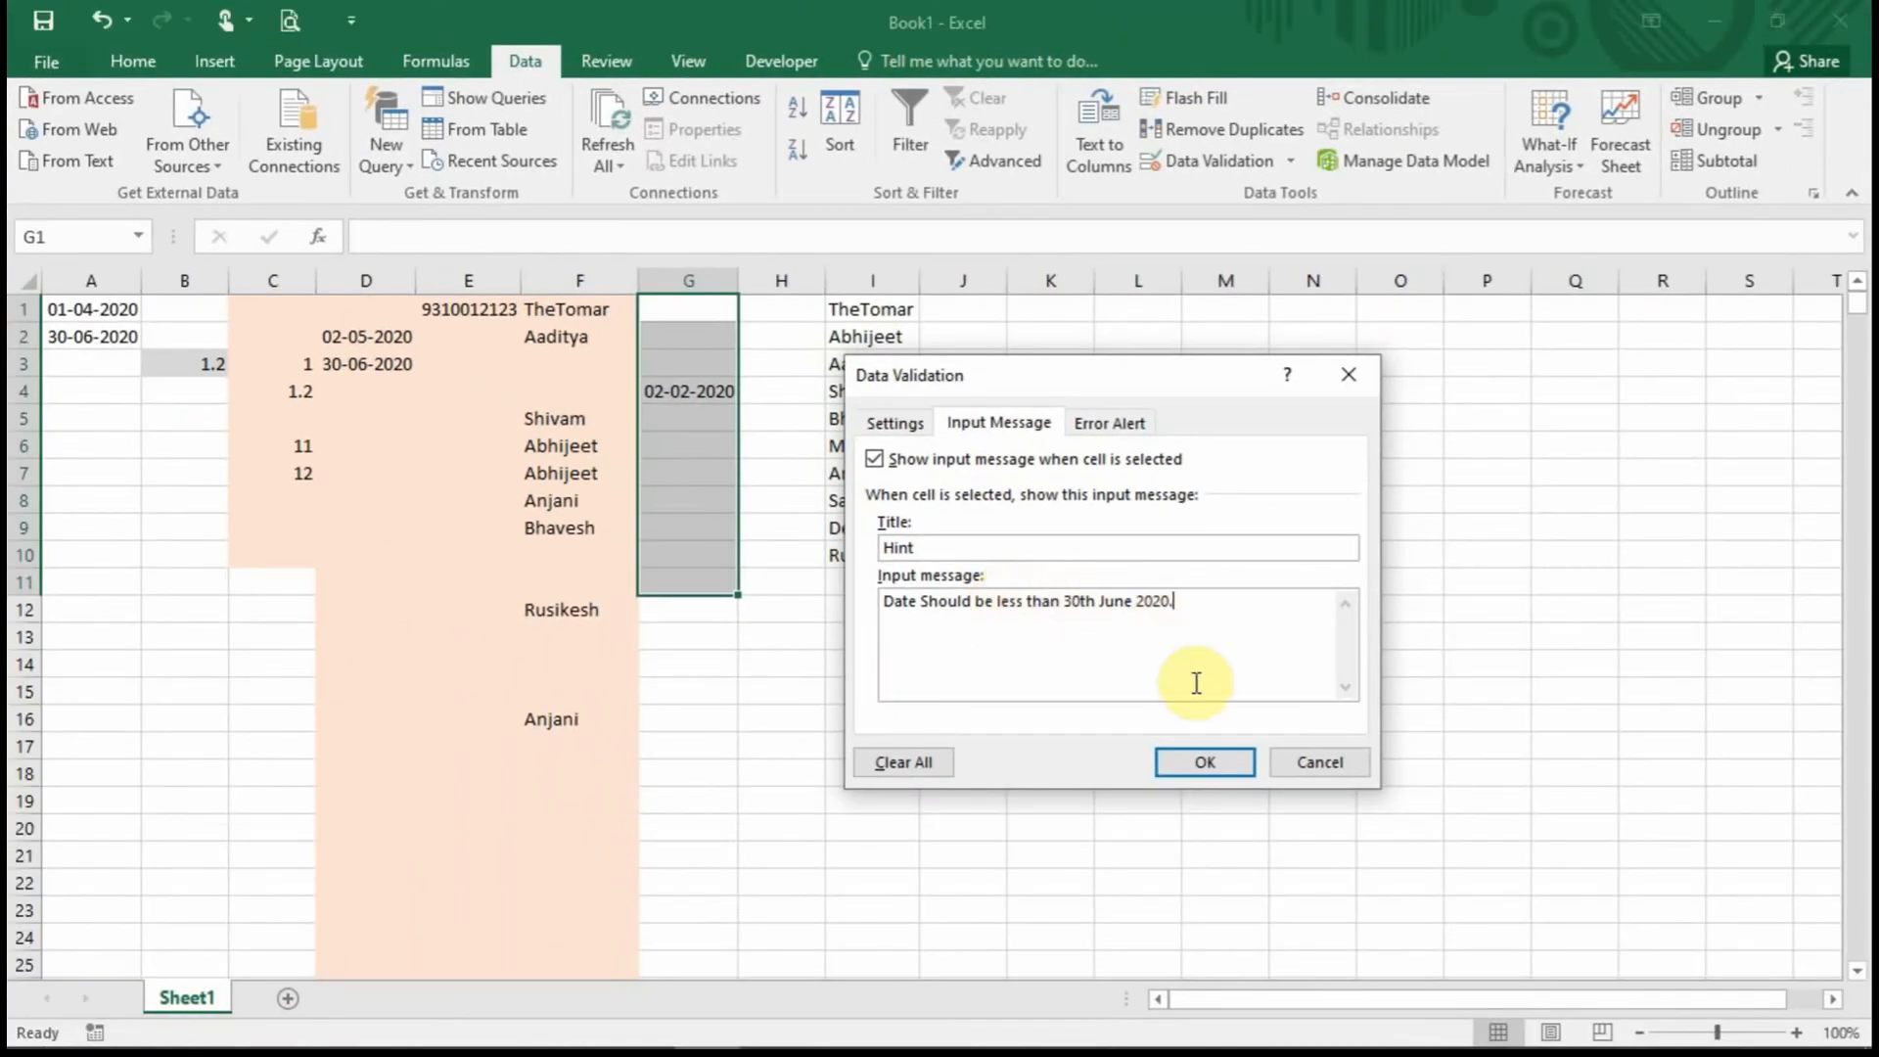
pyautogui.click(1222, 760)
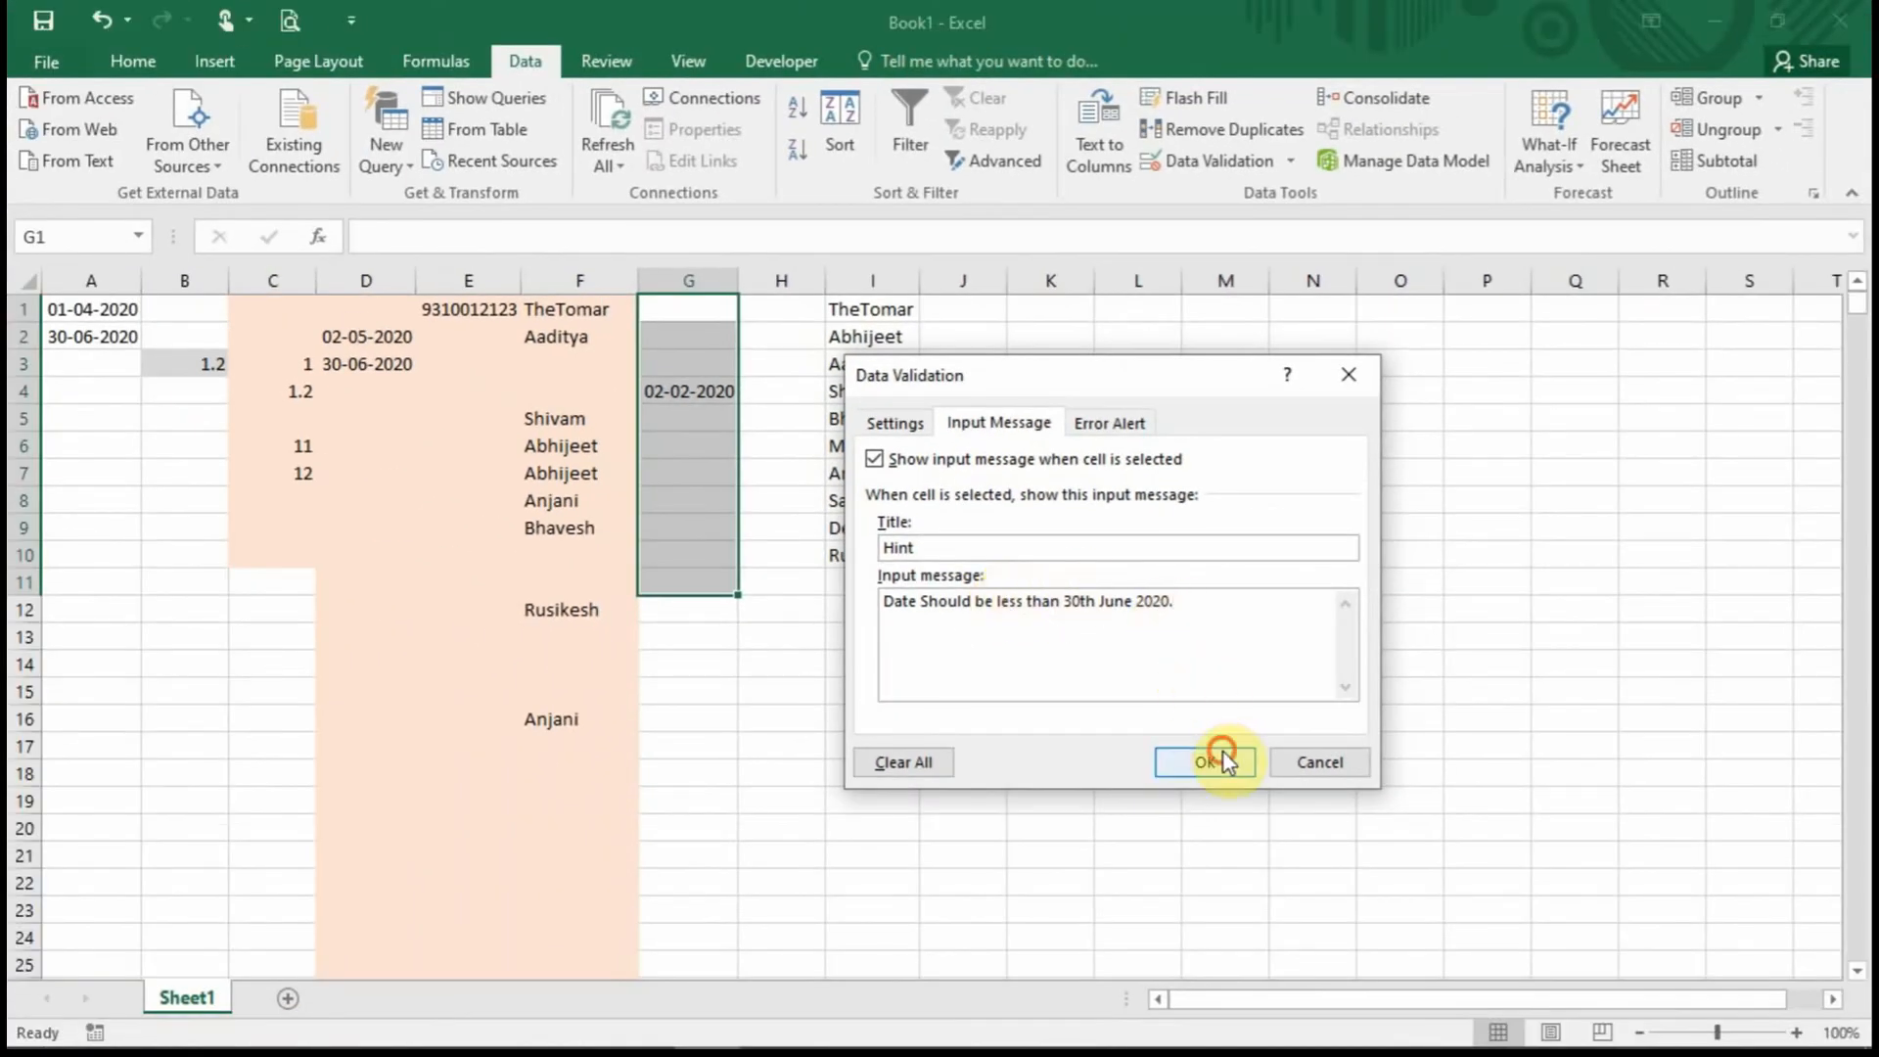
# Check that the Hint input message appears on the column G cells down to G9.
pyautogui.click(667, 360)
pyautogui.click(653, 391)
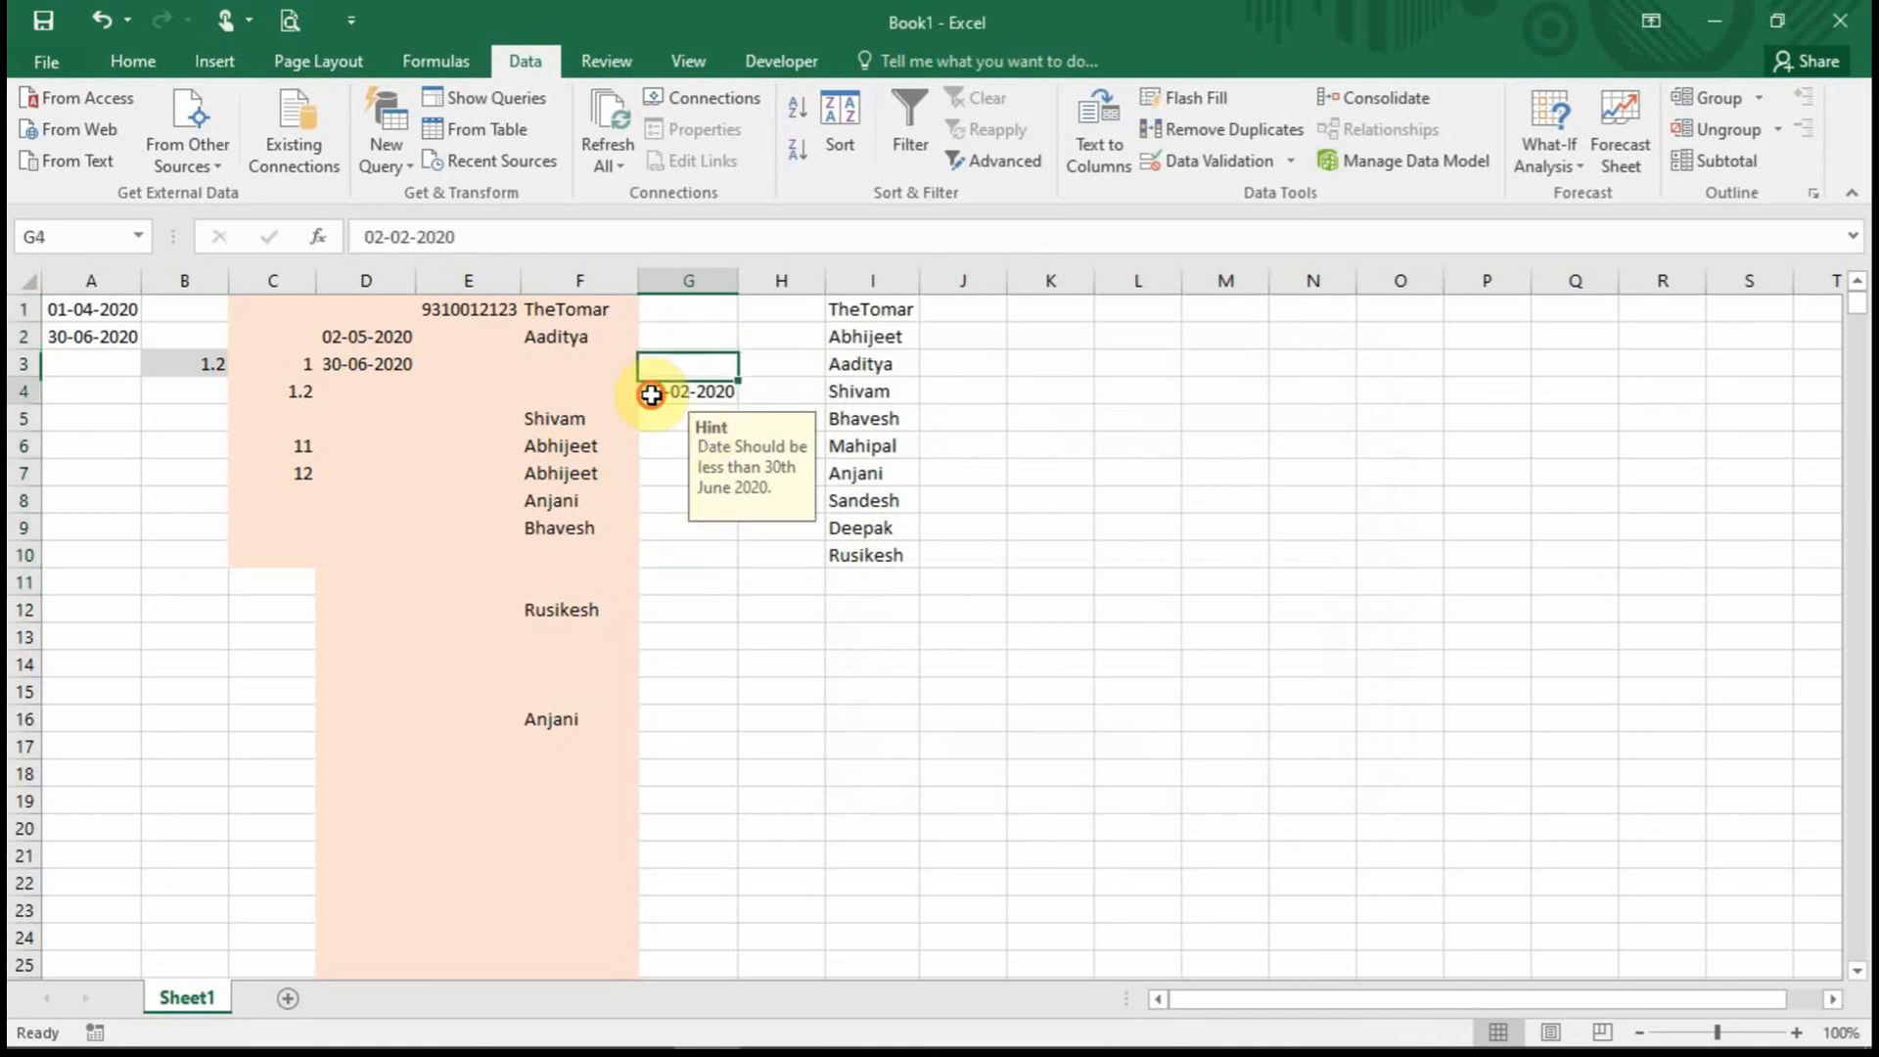
pyautogui.click(666, 443)
pyautogui.click(681, 473)
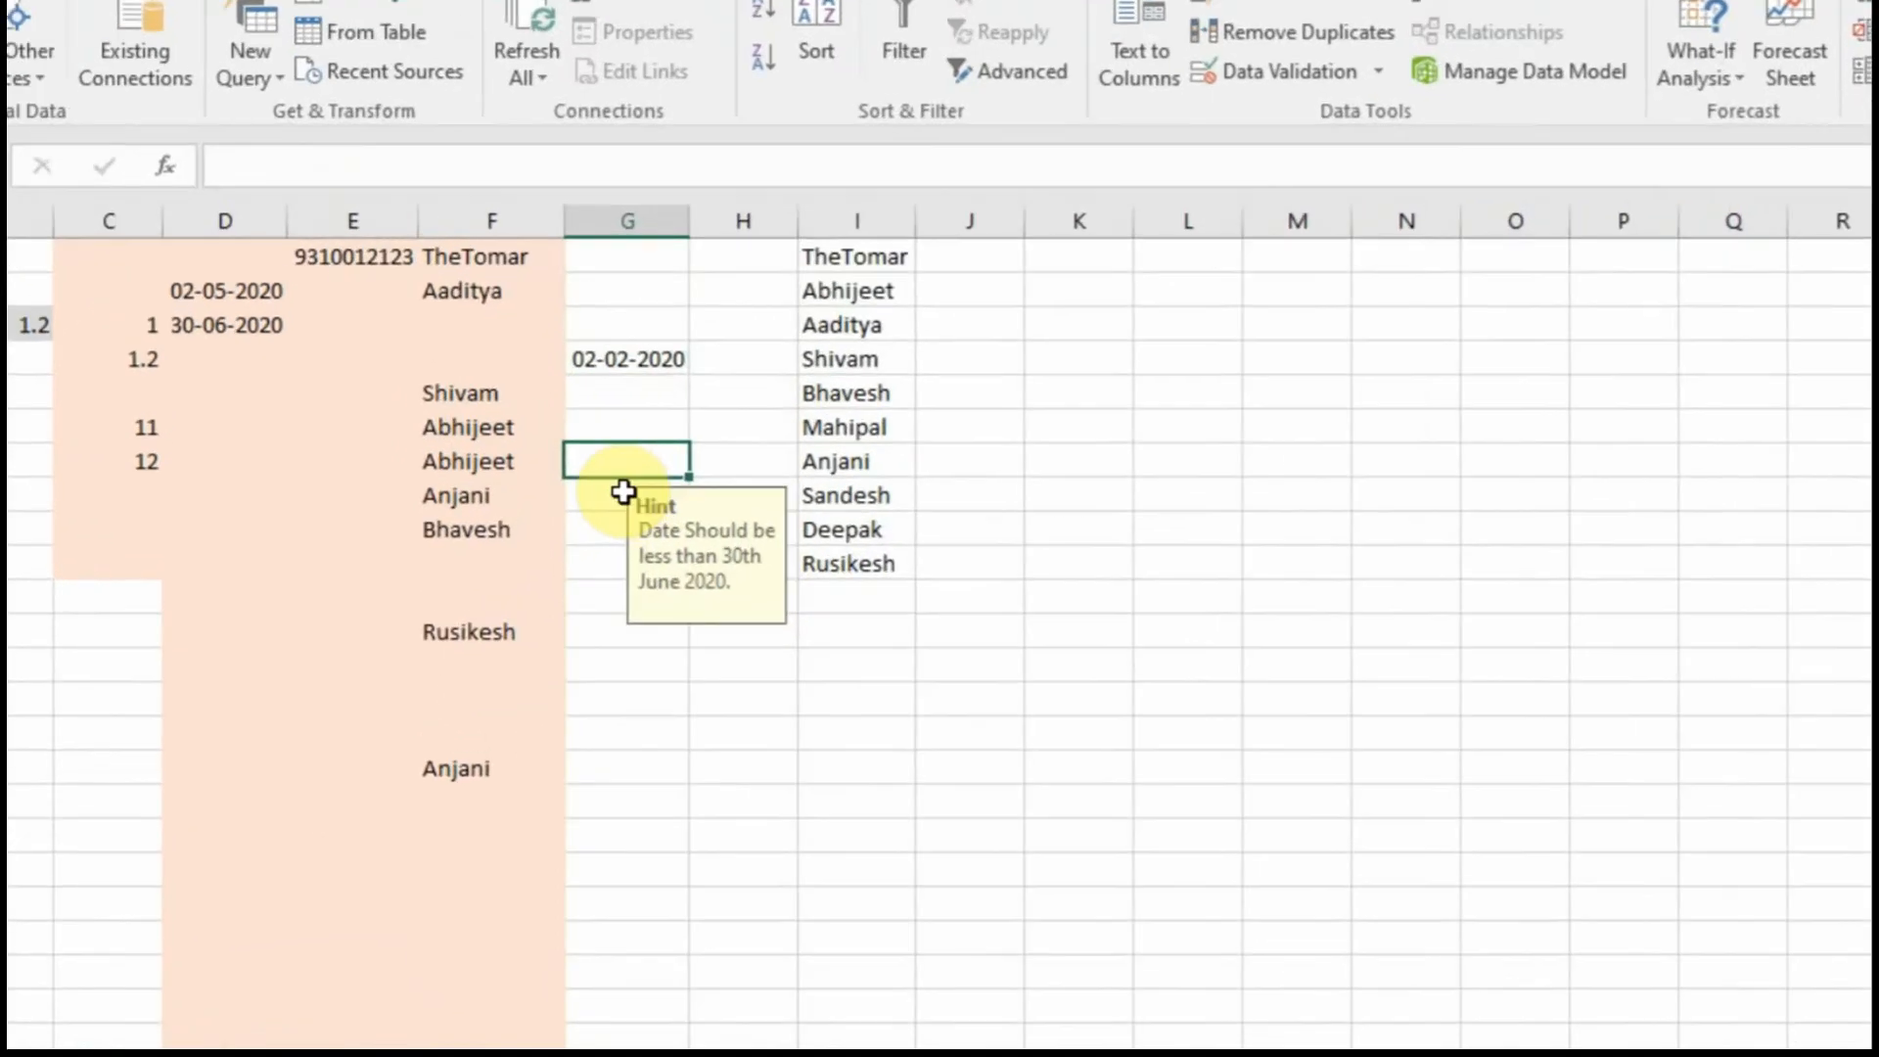
pyautogui.click(684, 500)
pyautogui.click(468, 537)
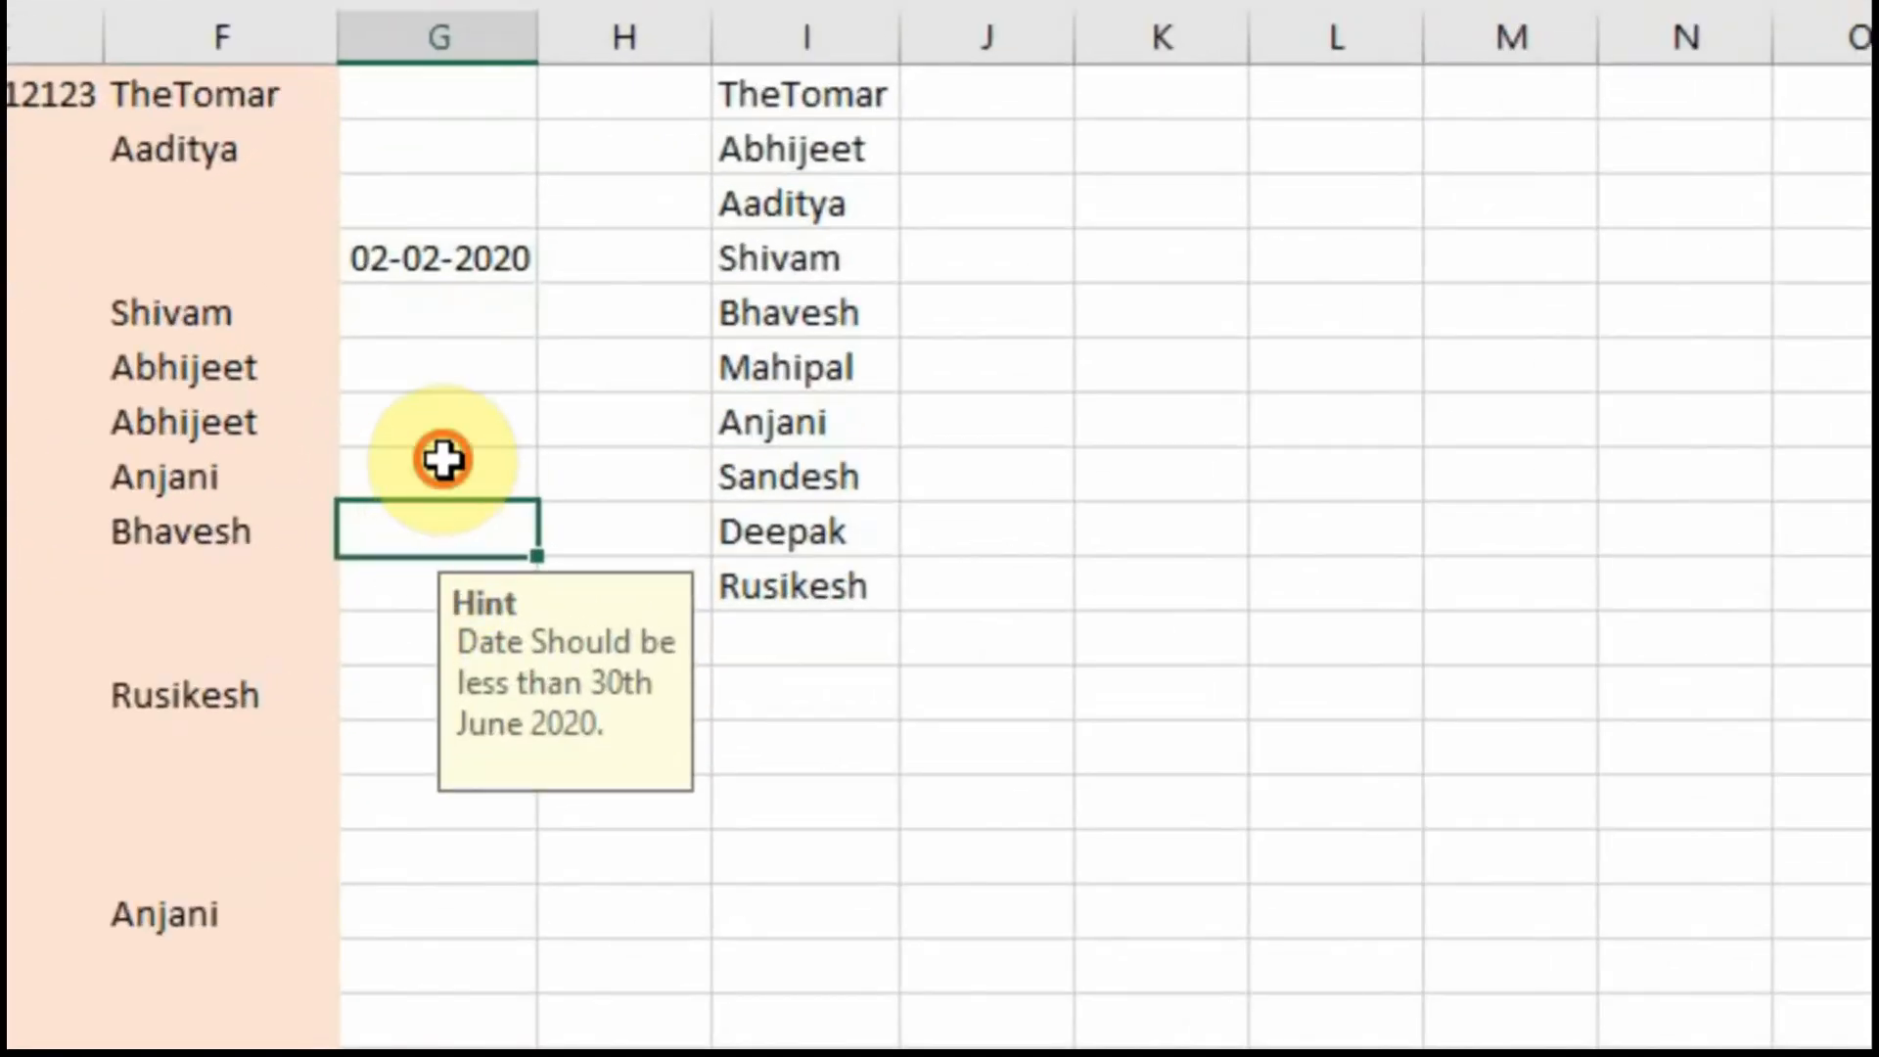
pyautogui.click(487, 468)
pyautogui.click(460, 377)
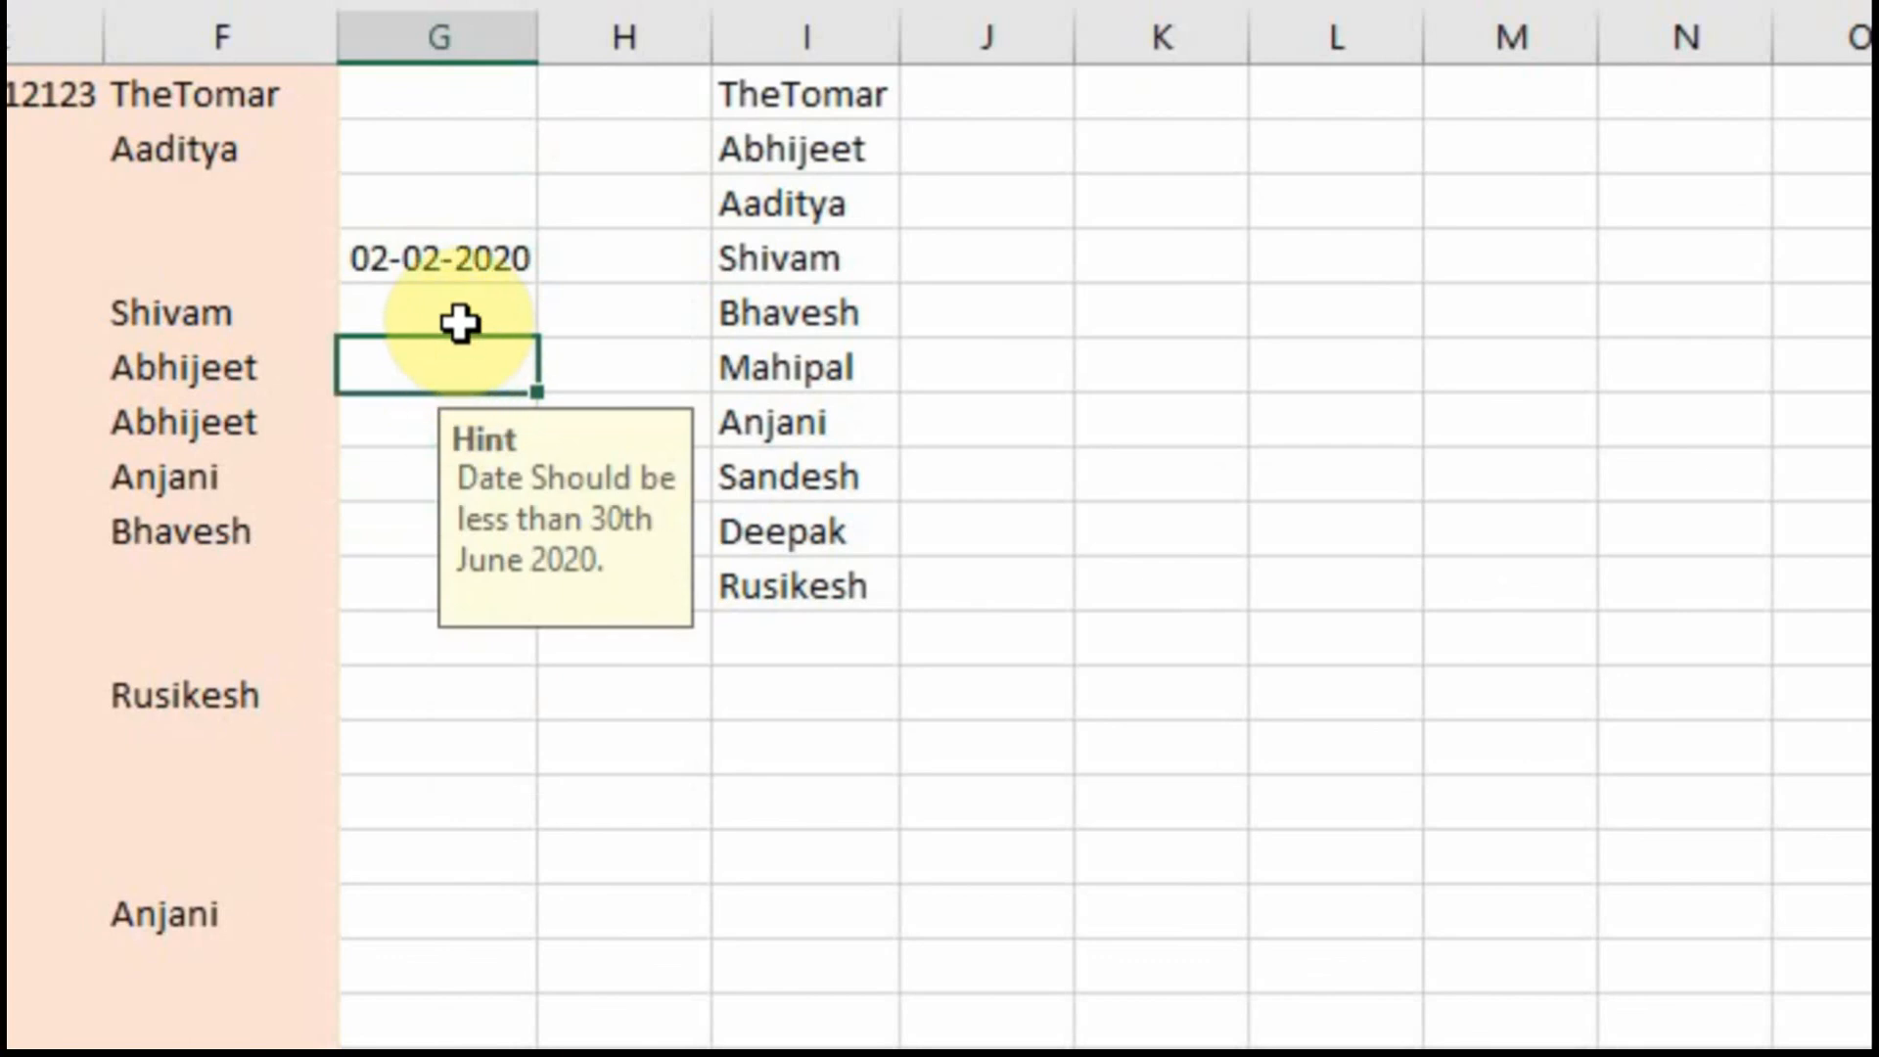
# Try 1-8-2020 in G5 and discard it when validation rejects it.
pyautogui.click(460, 323)
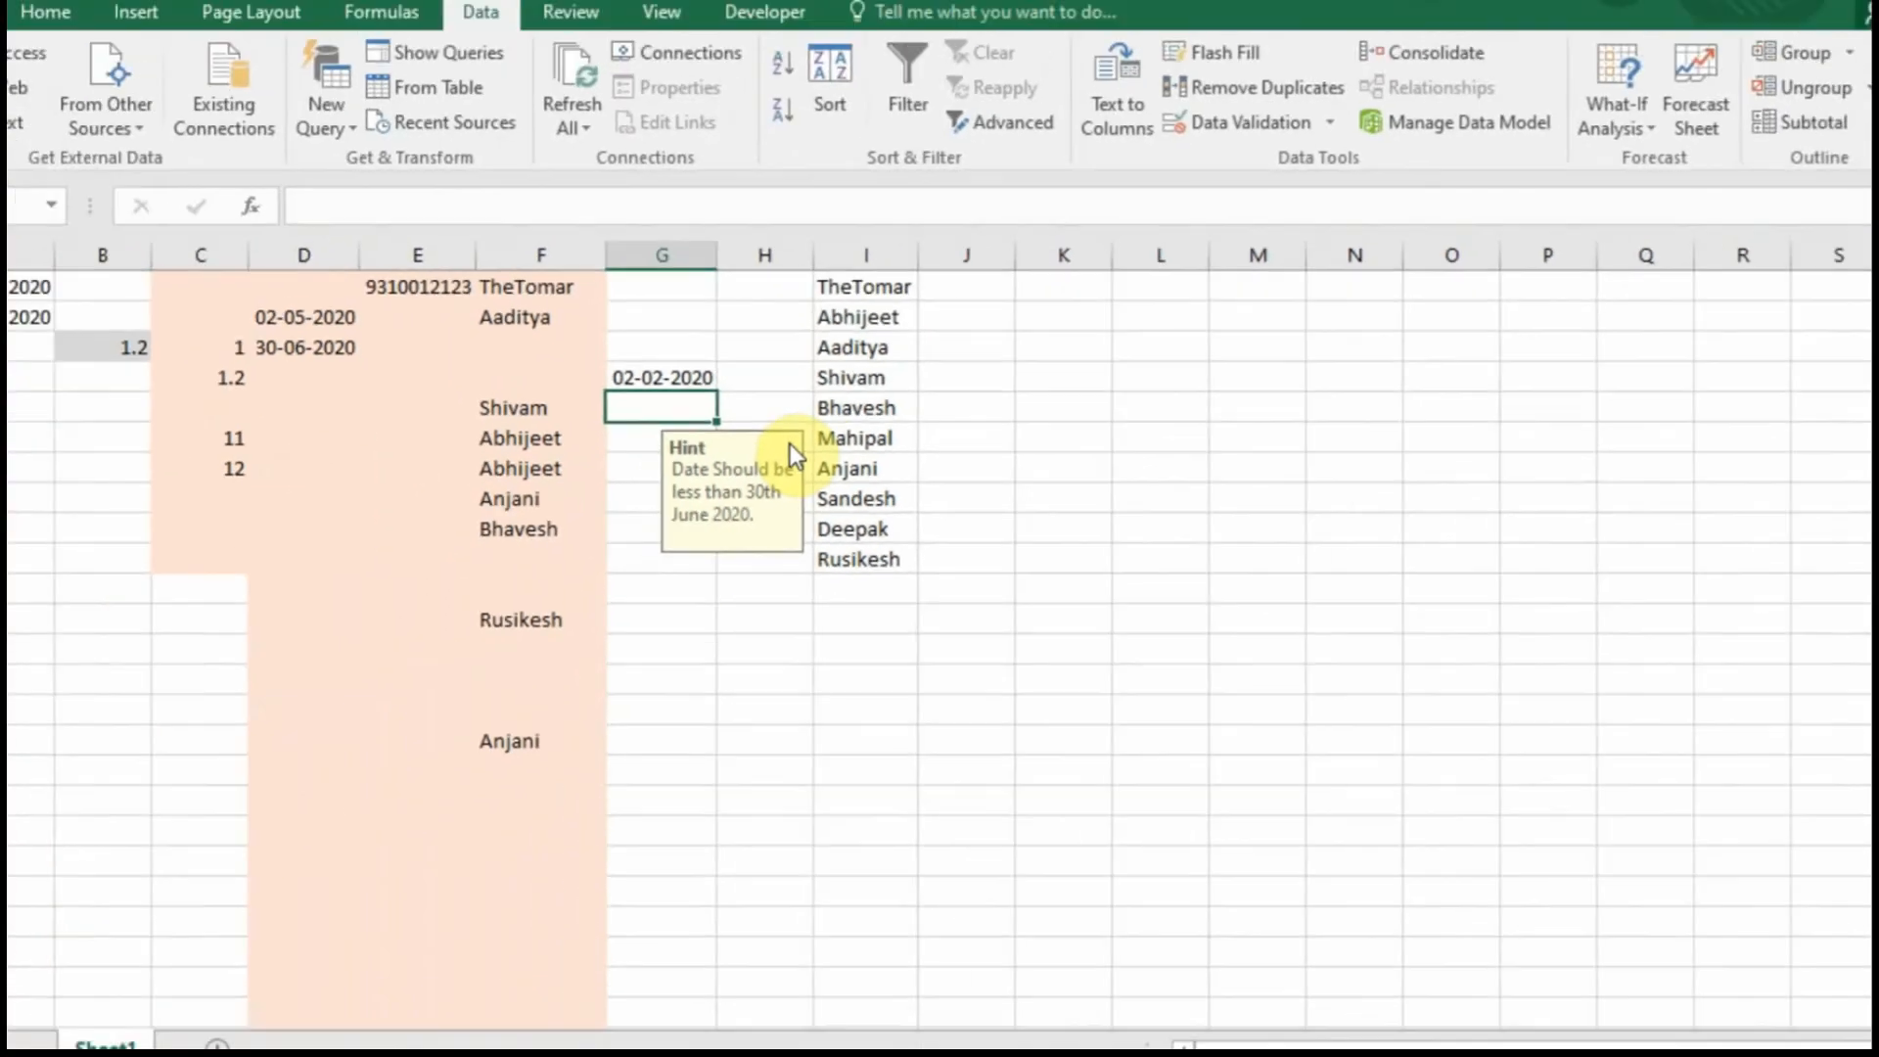
pyautogui.write('1-')
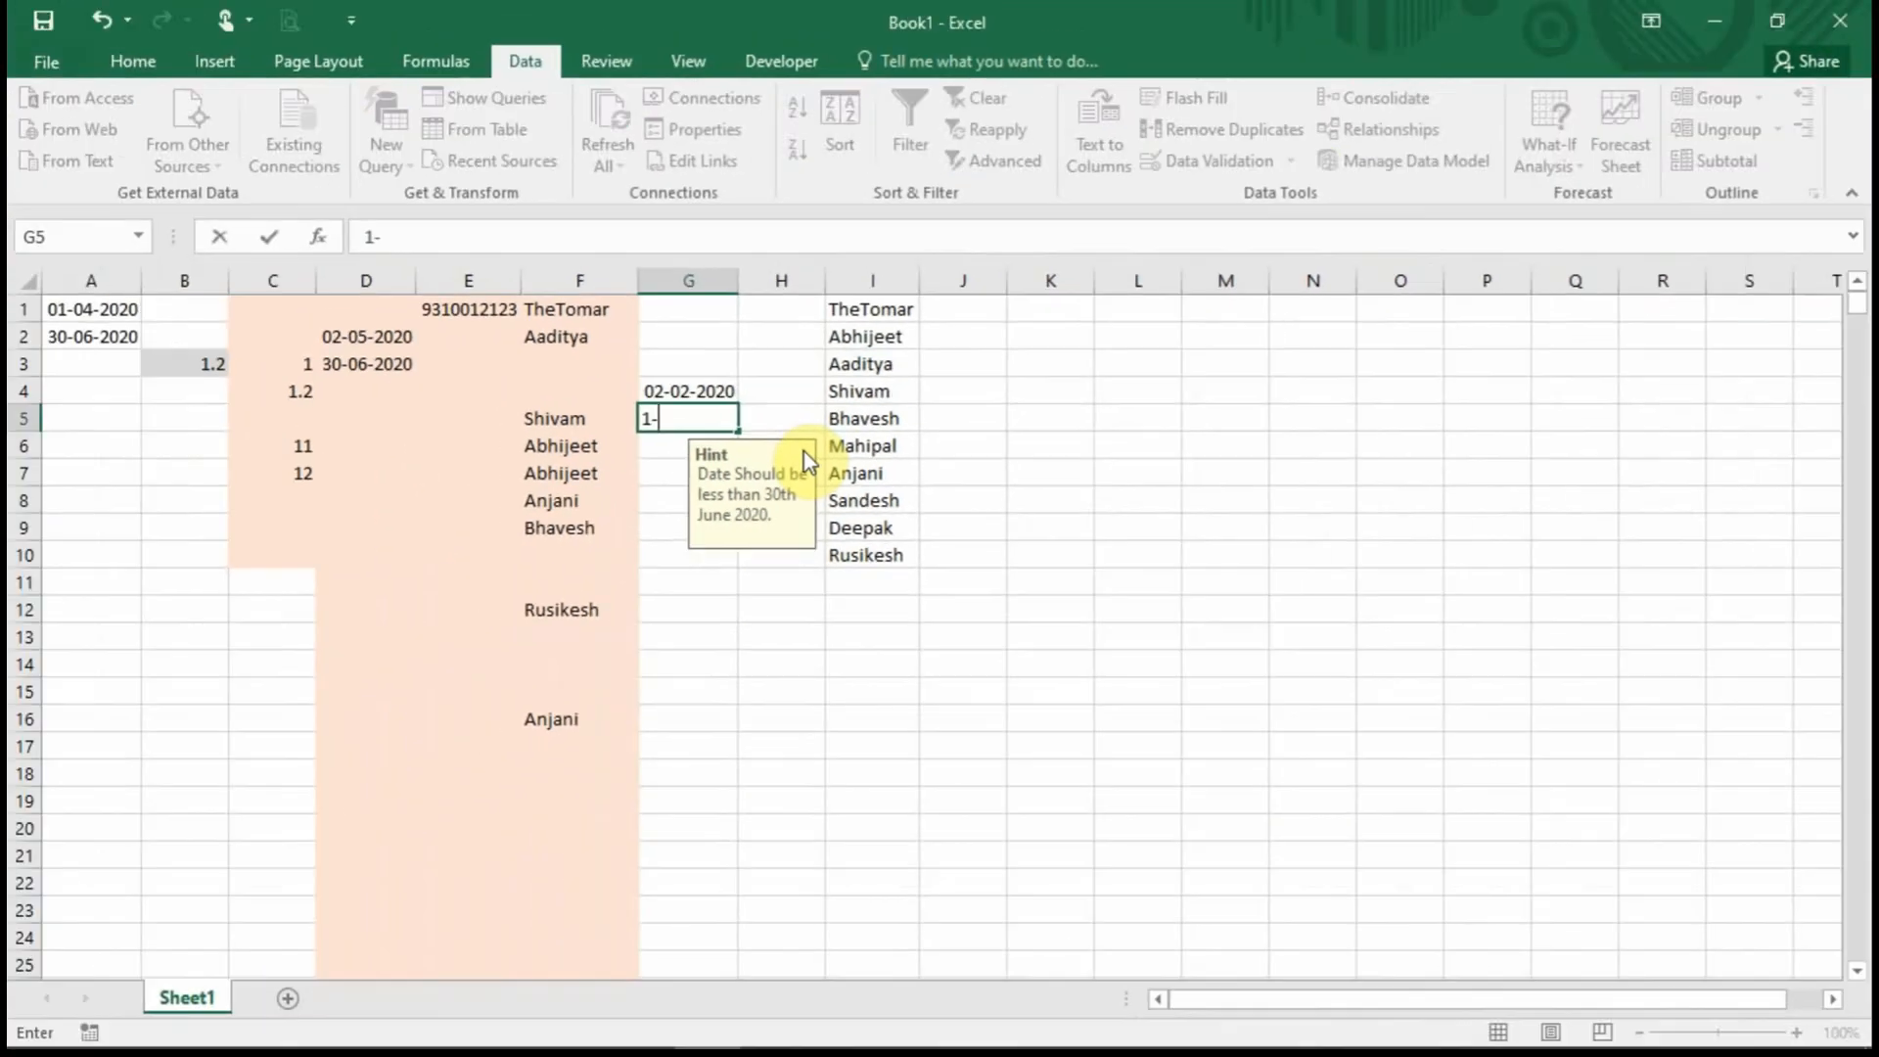
pyautogui.write('8-2020')
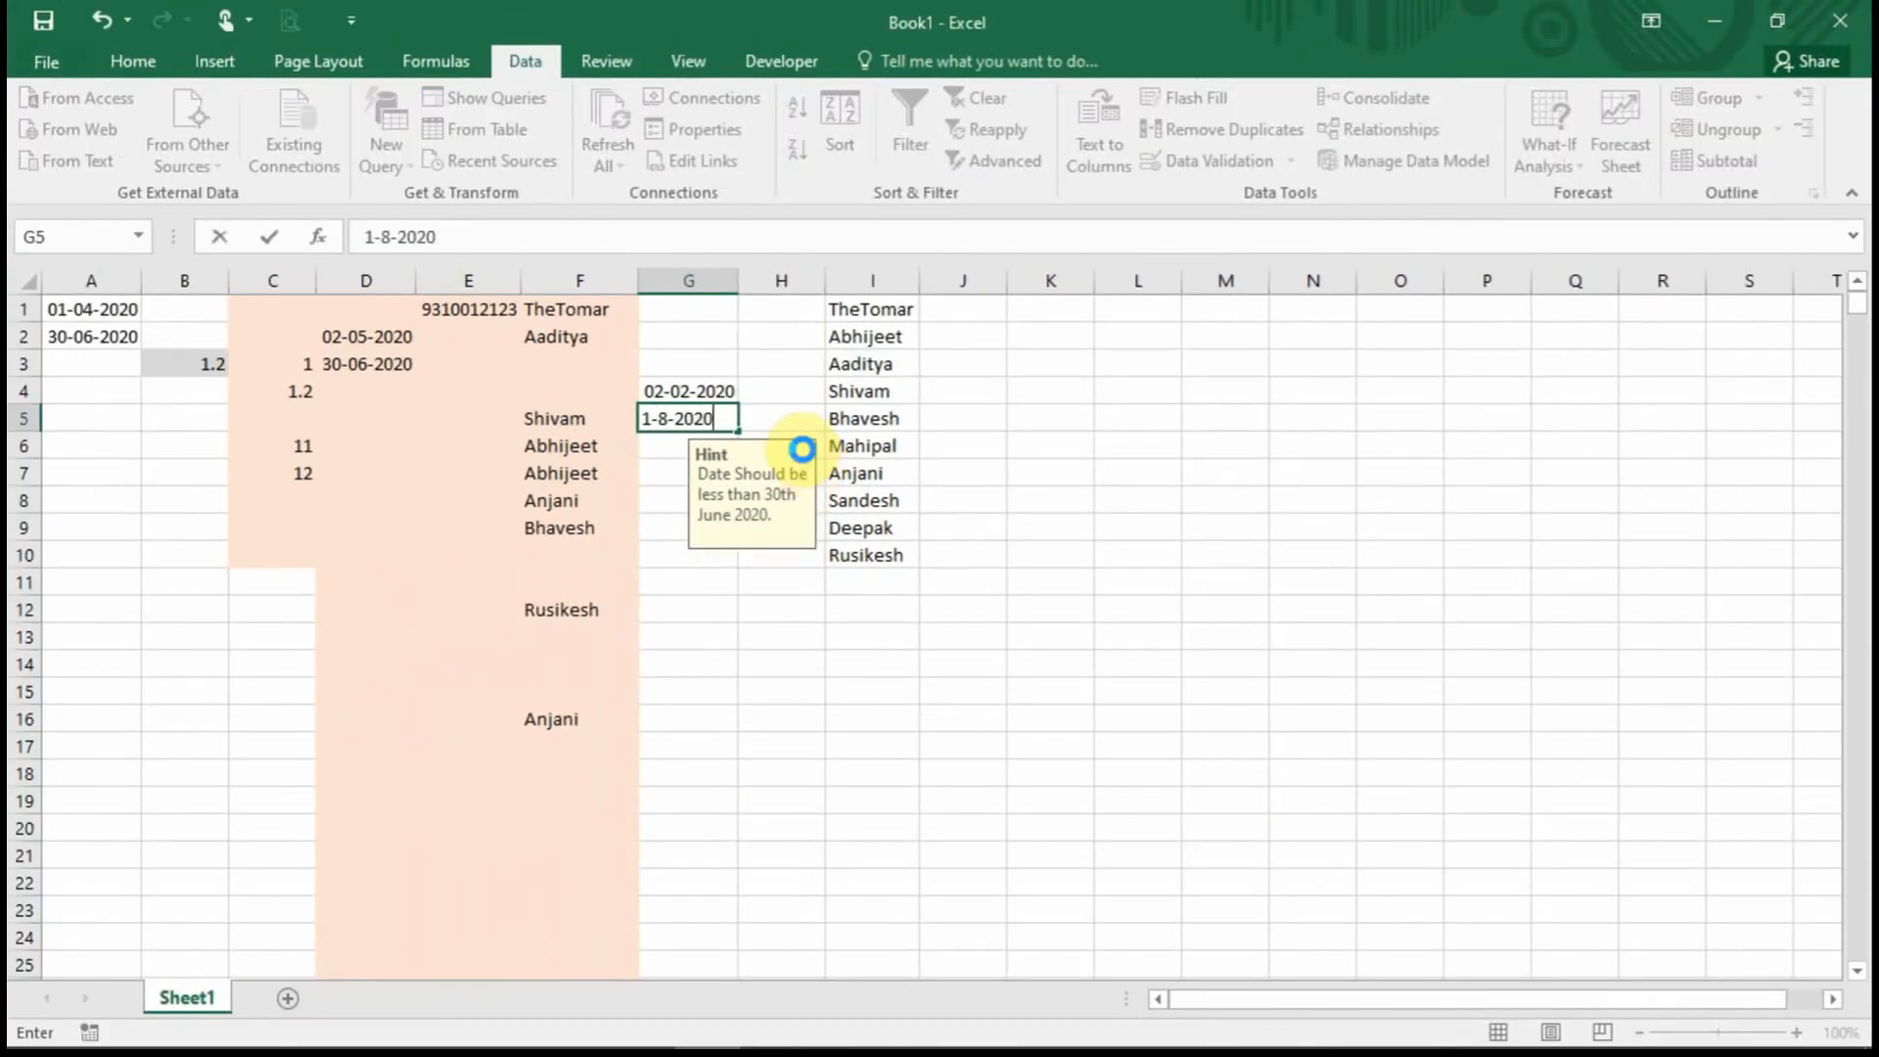
pyautogui.press('Return')
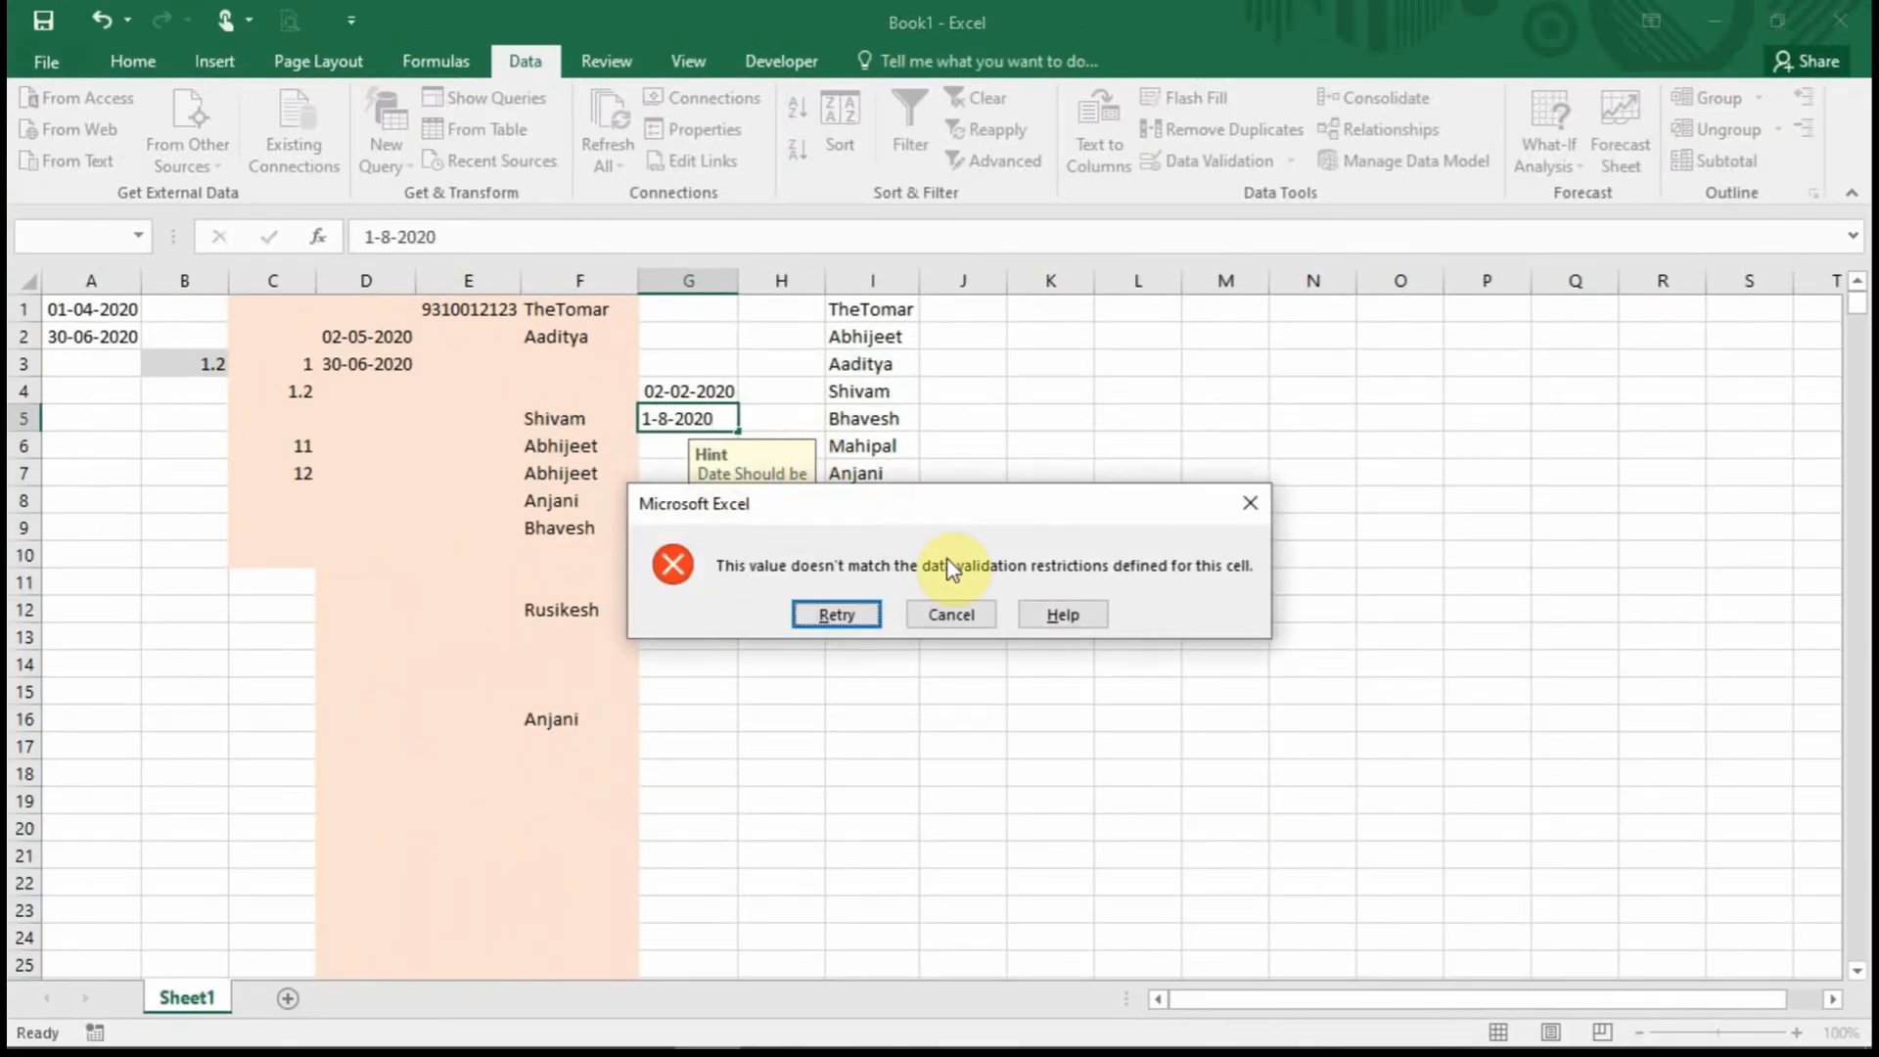
pyautogui.click(950, 614)
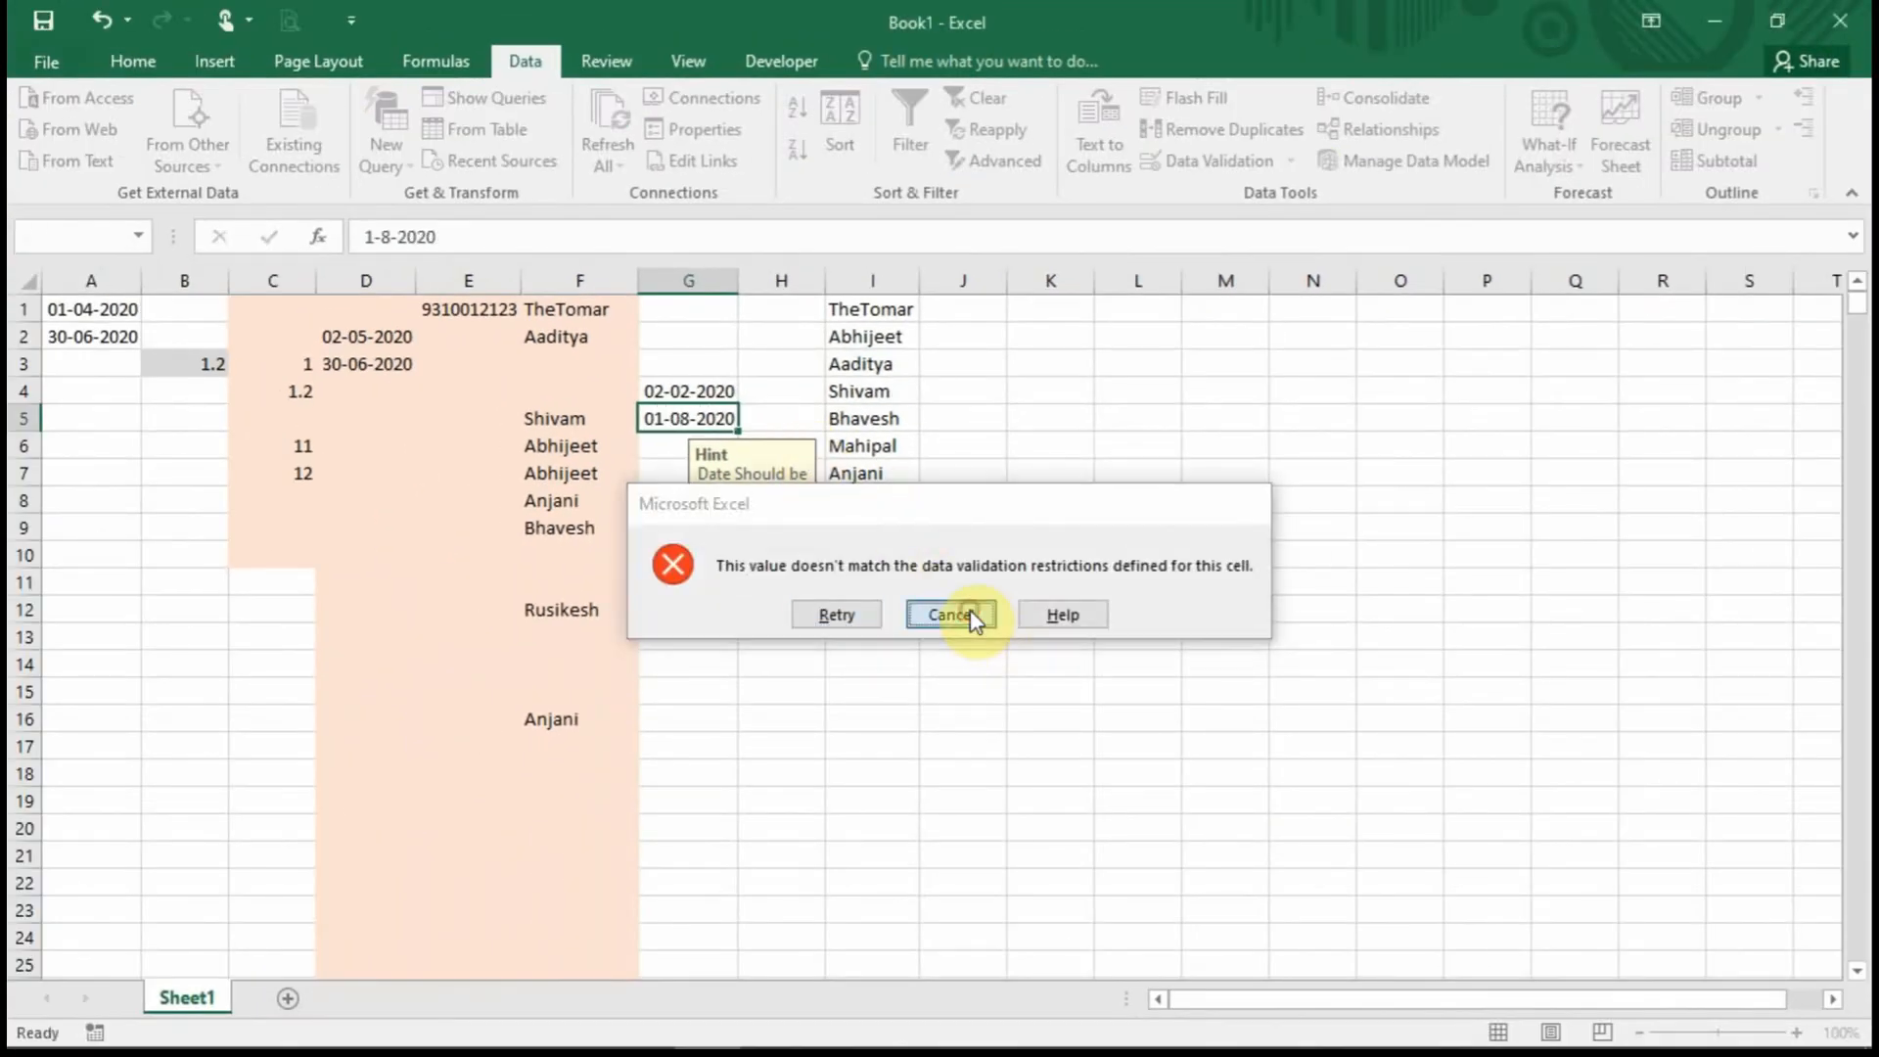
# Enter 2 in G7, accepted as 01-02-2020, then try 1-8 in G8 to trigger the error.
pyautogui.click(711, 323)
pyautogui.click(685, 421)
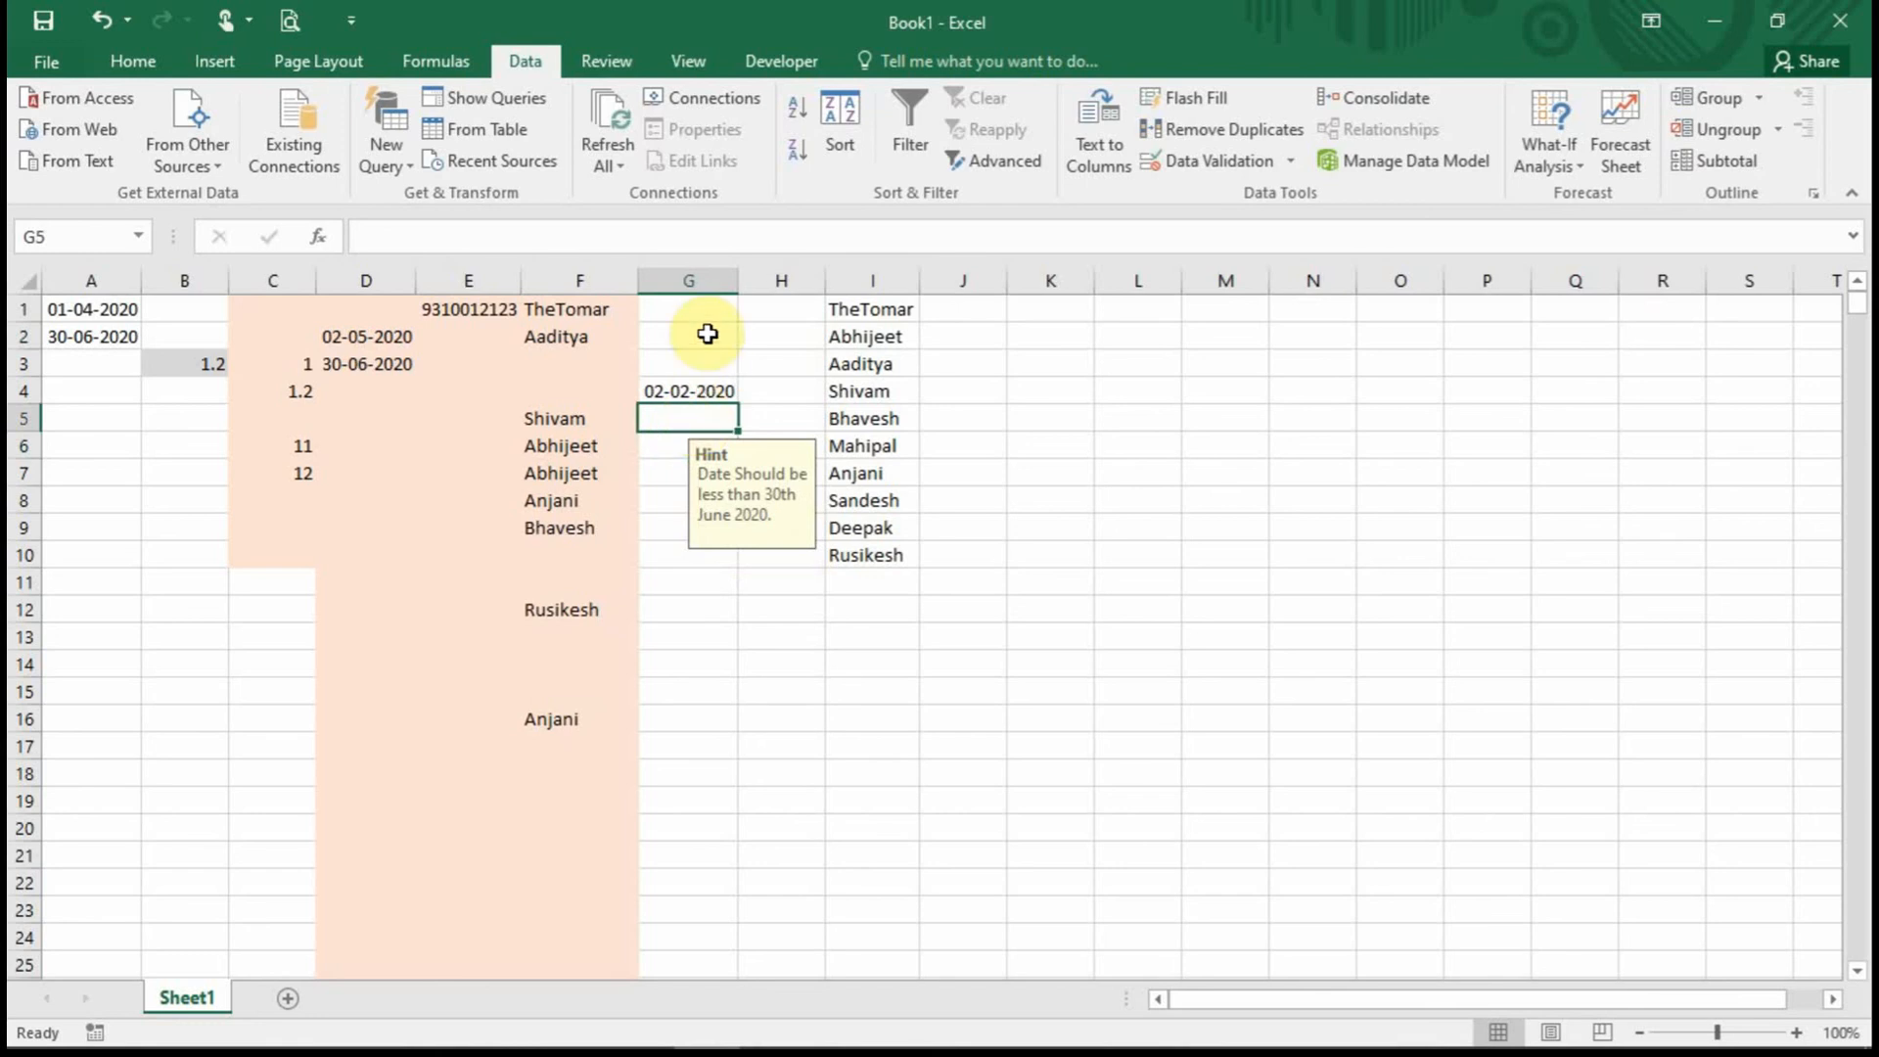
pyautogui.moveTo(709, 332); pyautogui.dragTo(718, 520)
pyautogui.click(700, 468)
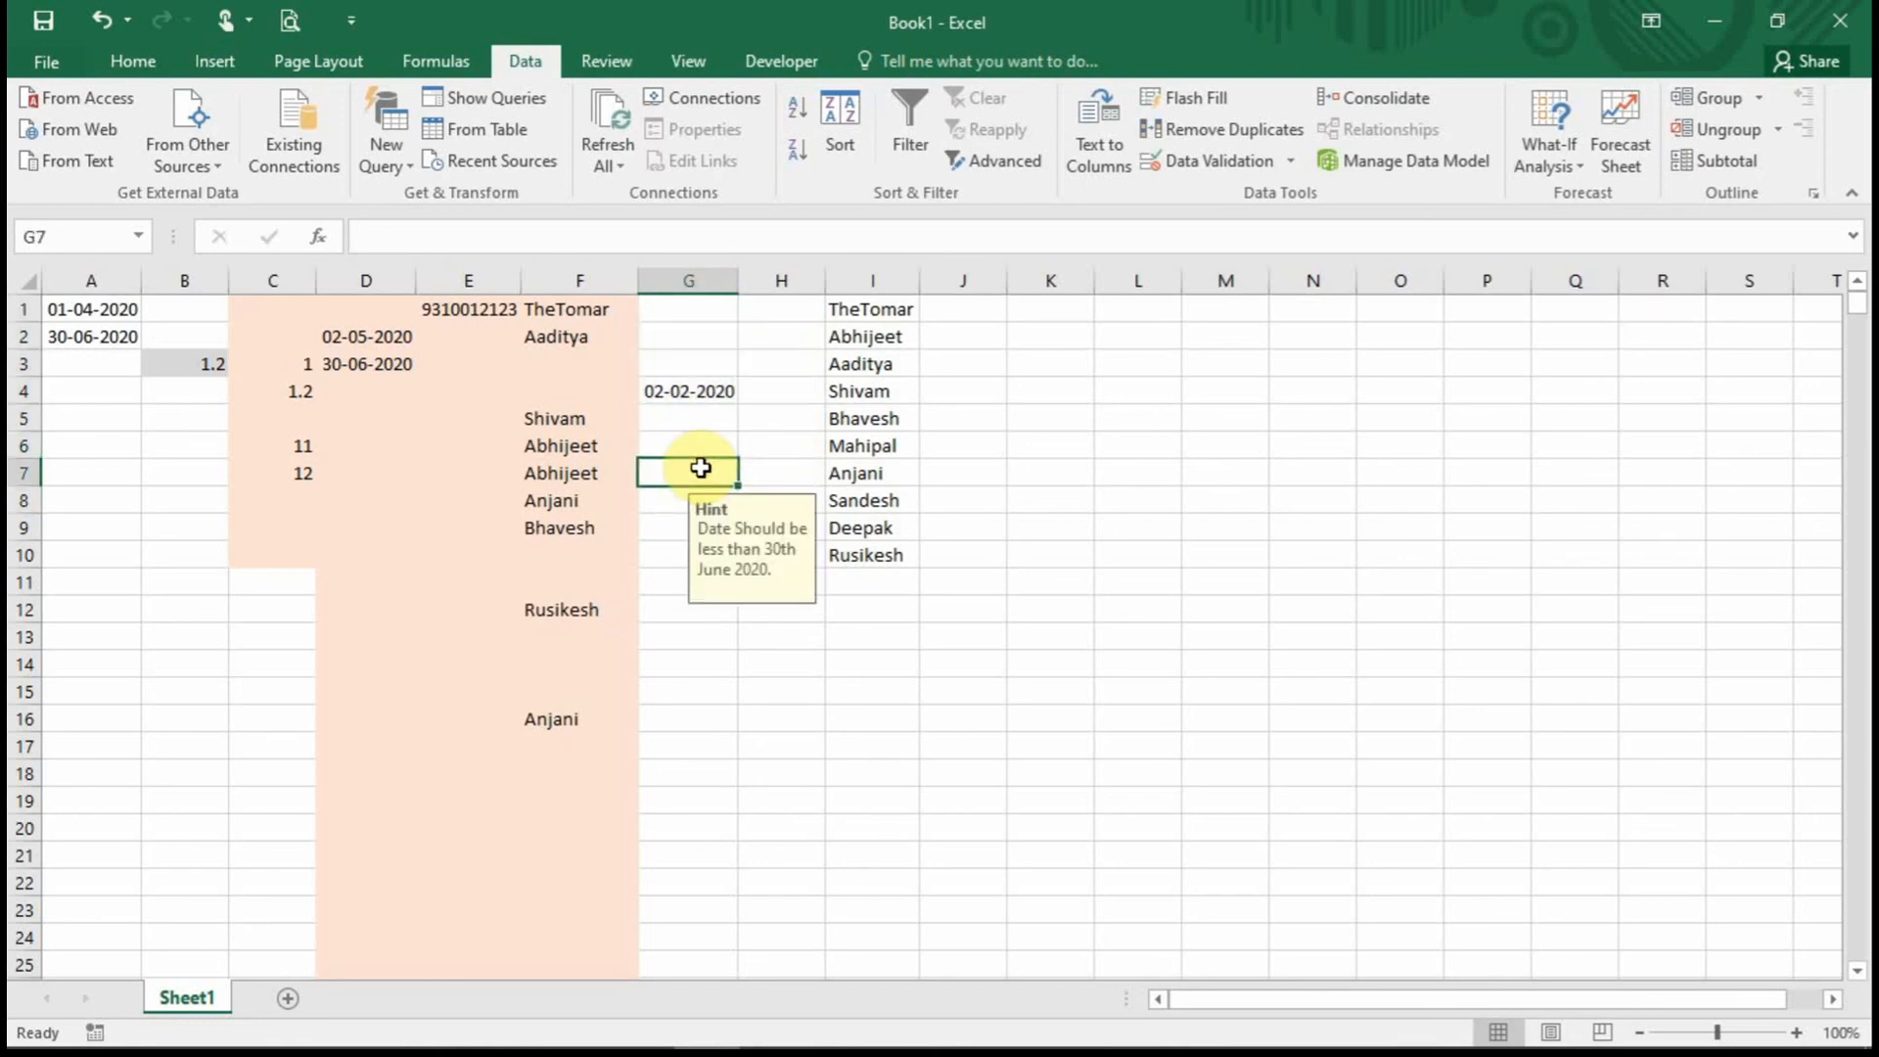
pyautogui.write('2')
pyautogui.press('Return')
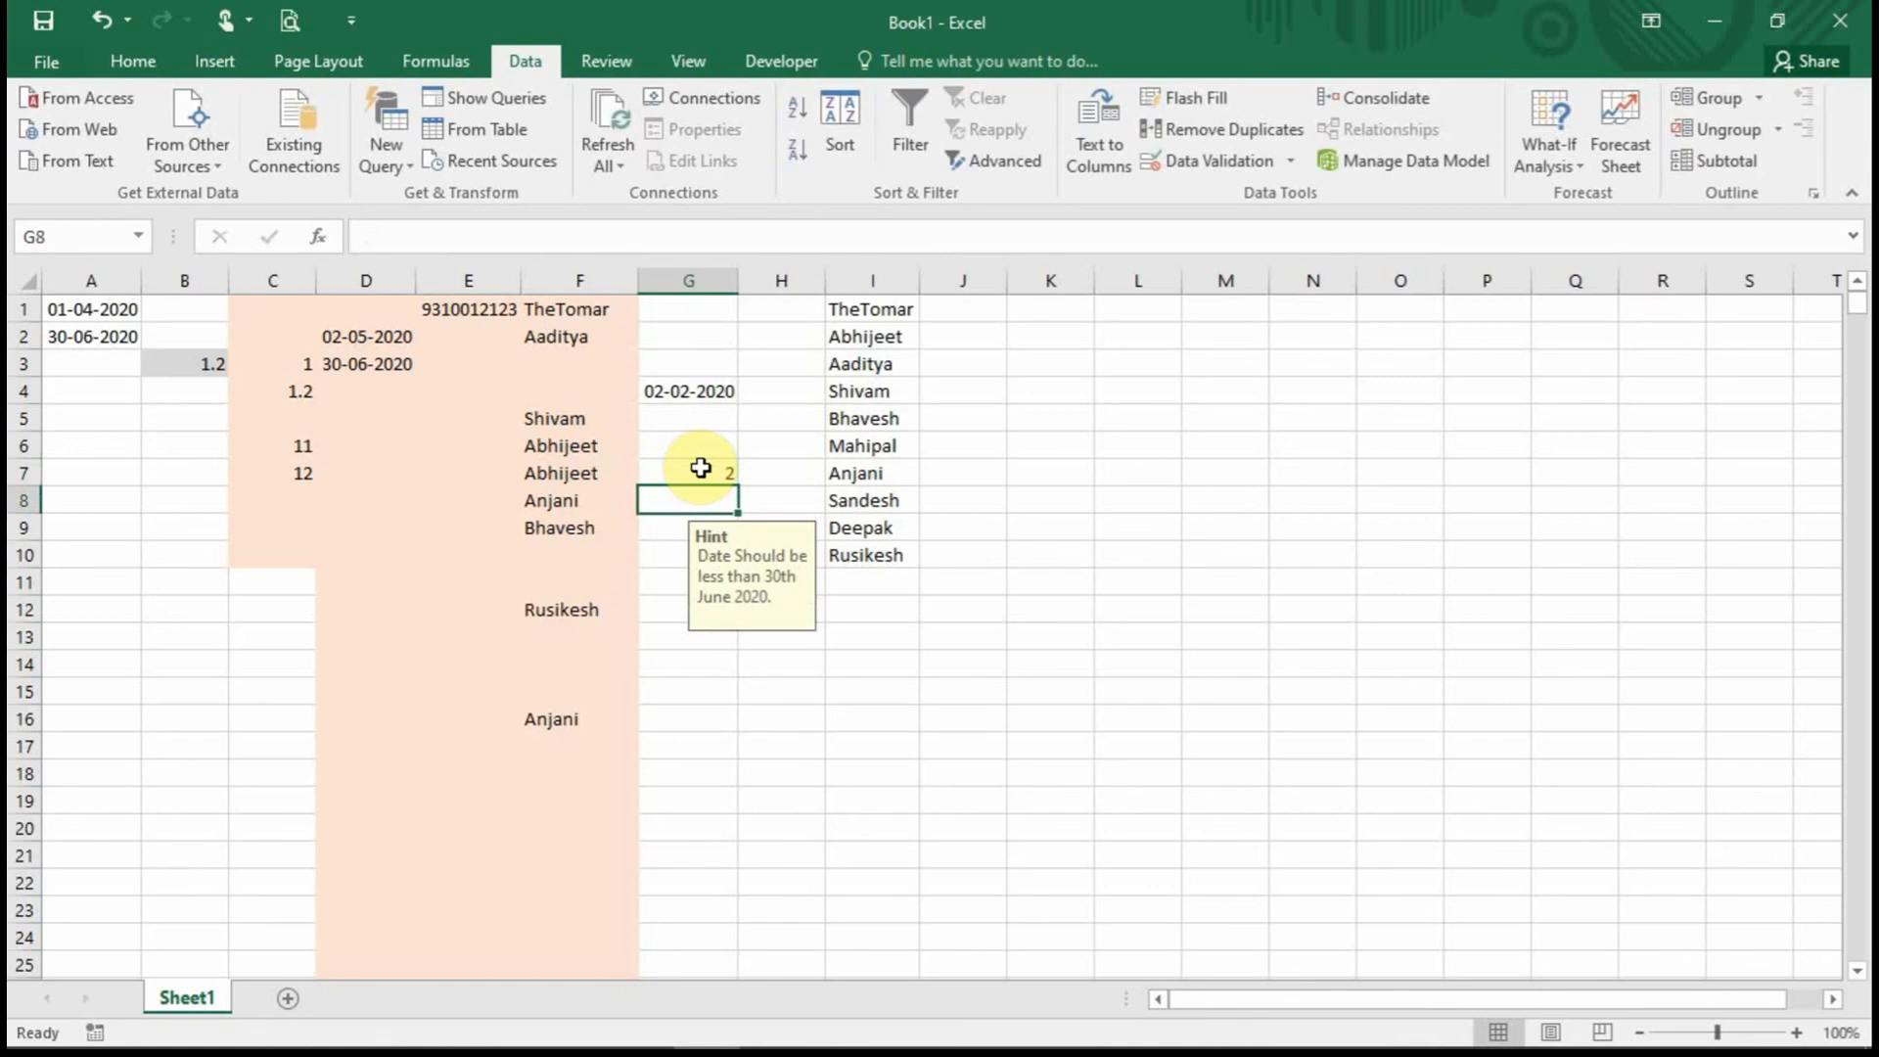
pyautogui.write('1-8-20')
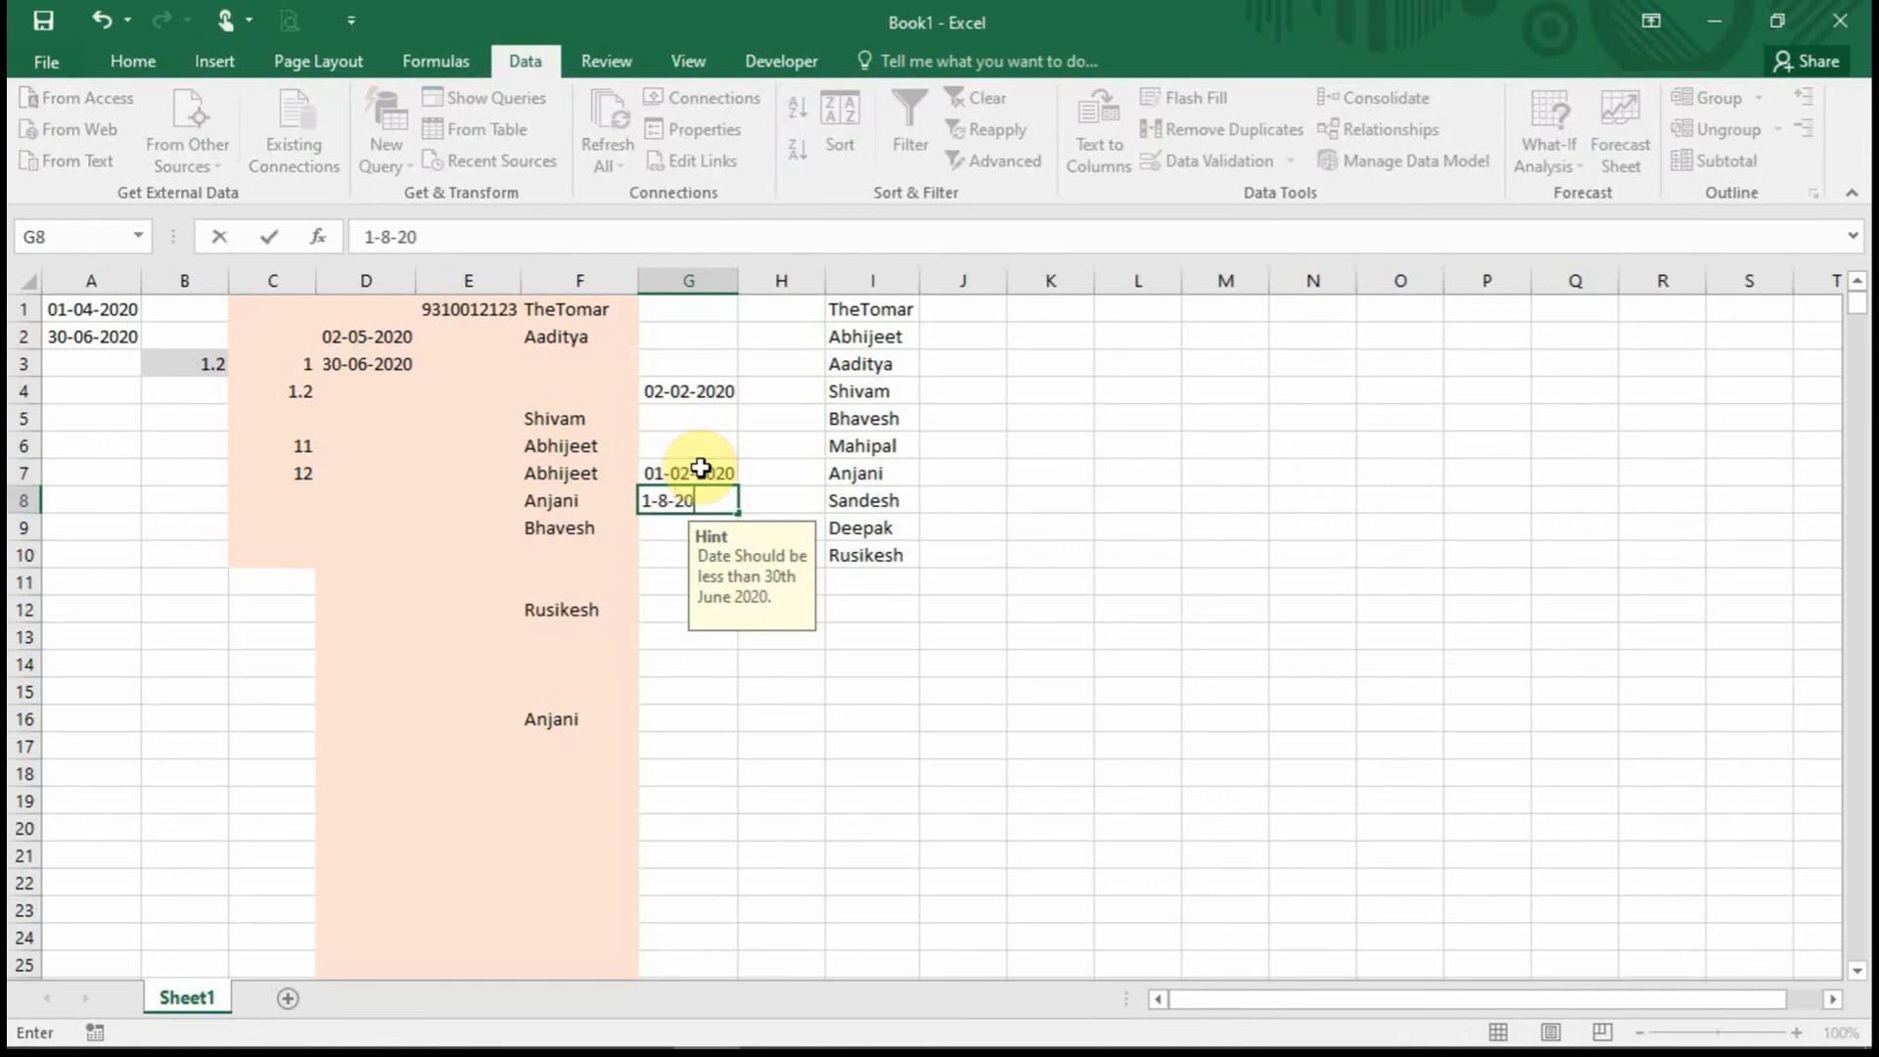
pyautogui.press('Return')
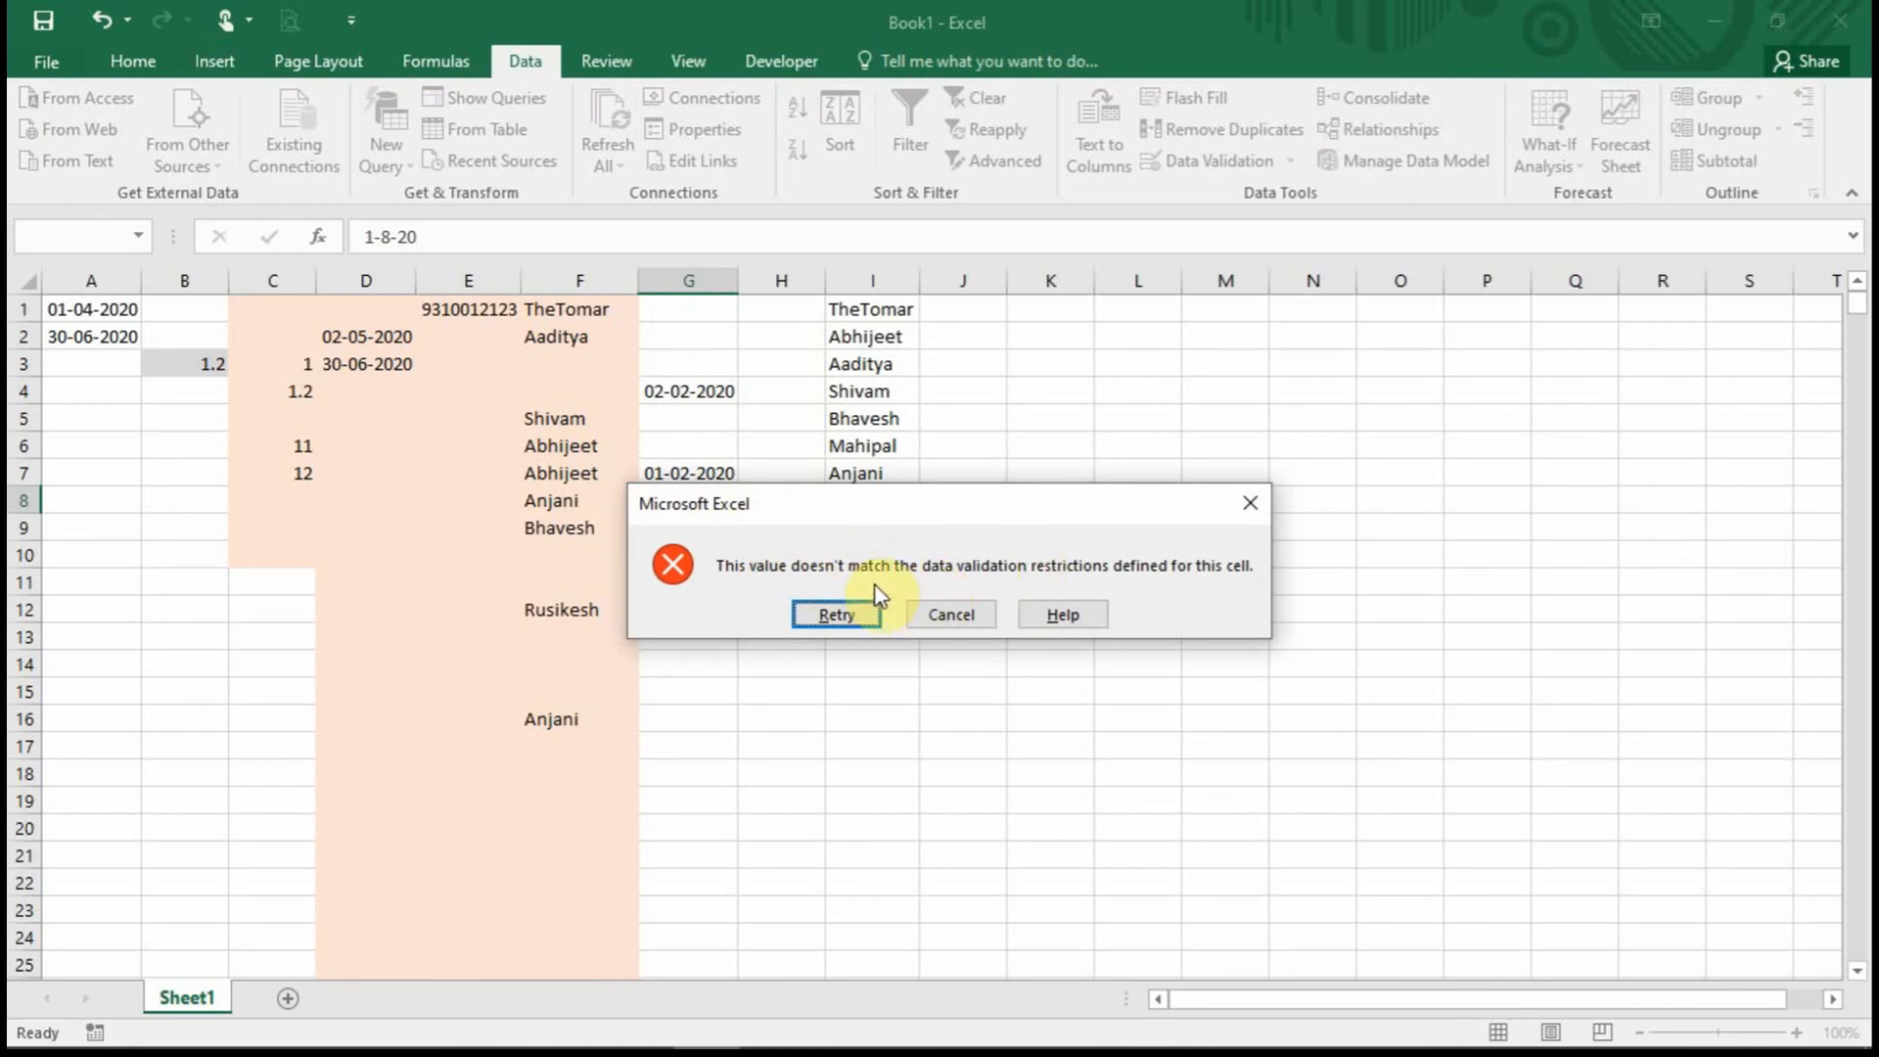
# Cancel the validation error and bring up G1:G11's validation on the Error Alert settings.
pyautogui.click(951, 614)
pyautogui.moveTo(684, 303); pyautogui.dragTo(720, 586)
pyautogui.click(1219, 174)
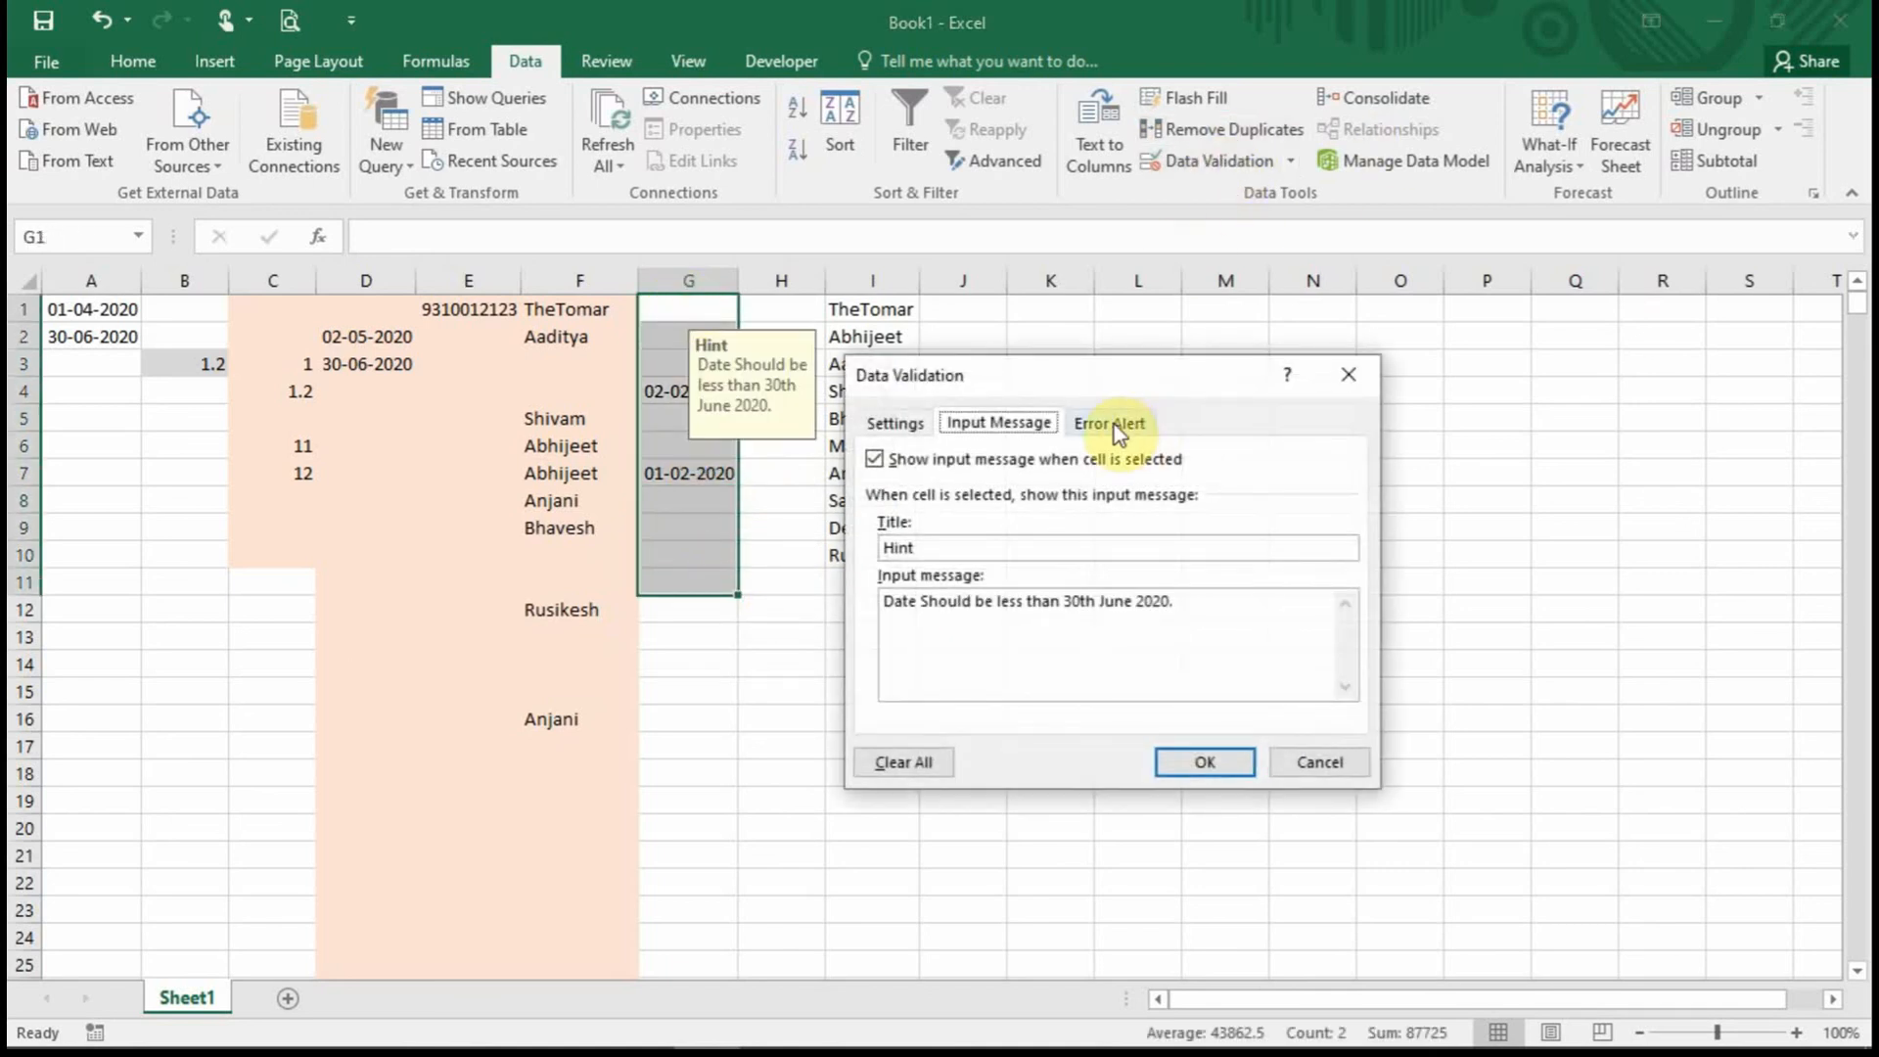
pyautogui.click(1116, 426)
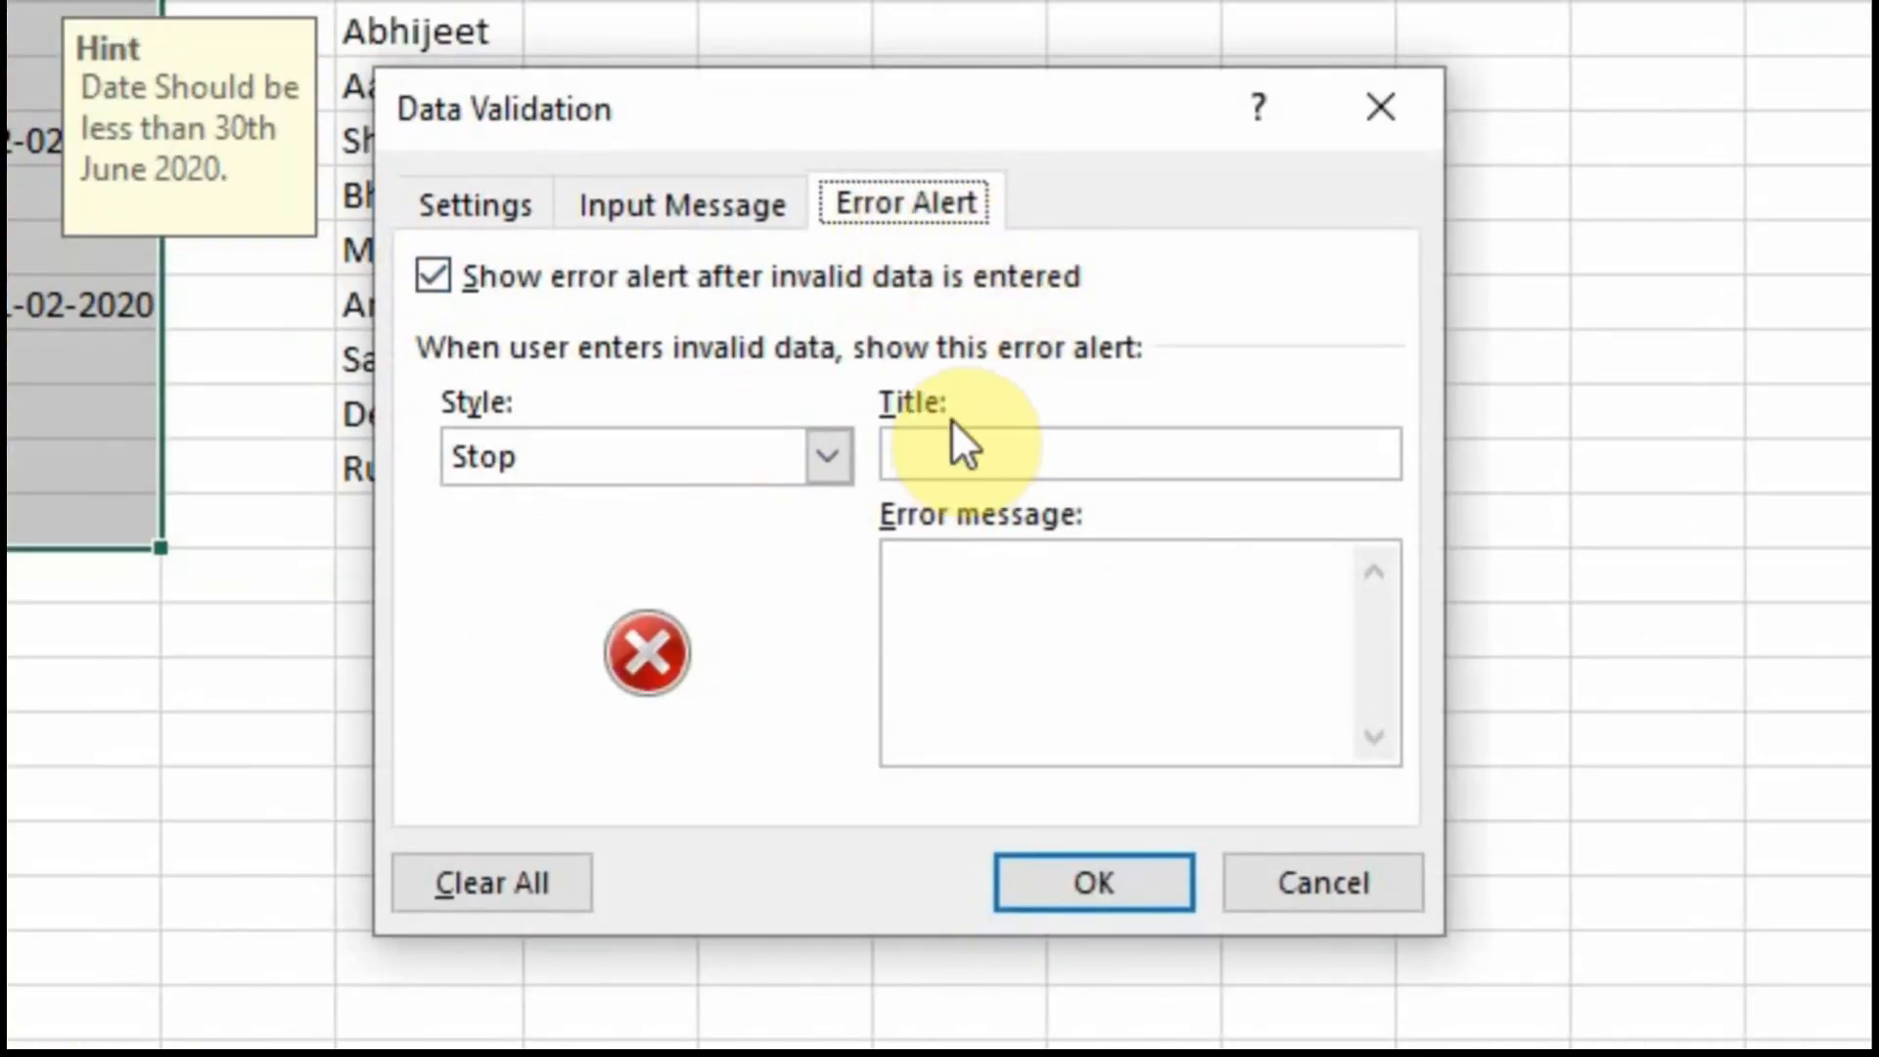
# Set a Warning-style alert titled 'Error Type': 'Date should be less than 30th June 2020'.
pyautogui.click(829, 458)
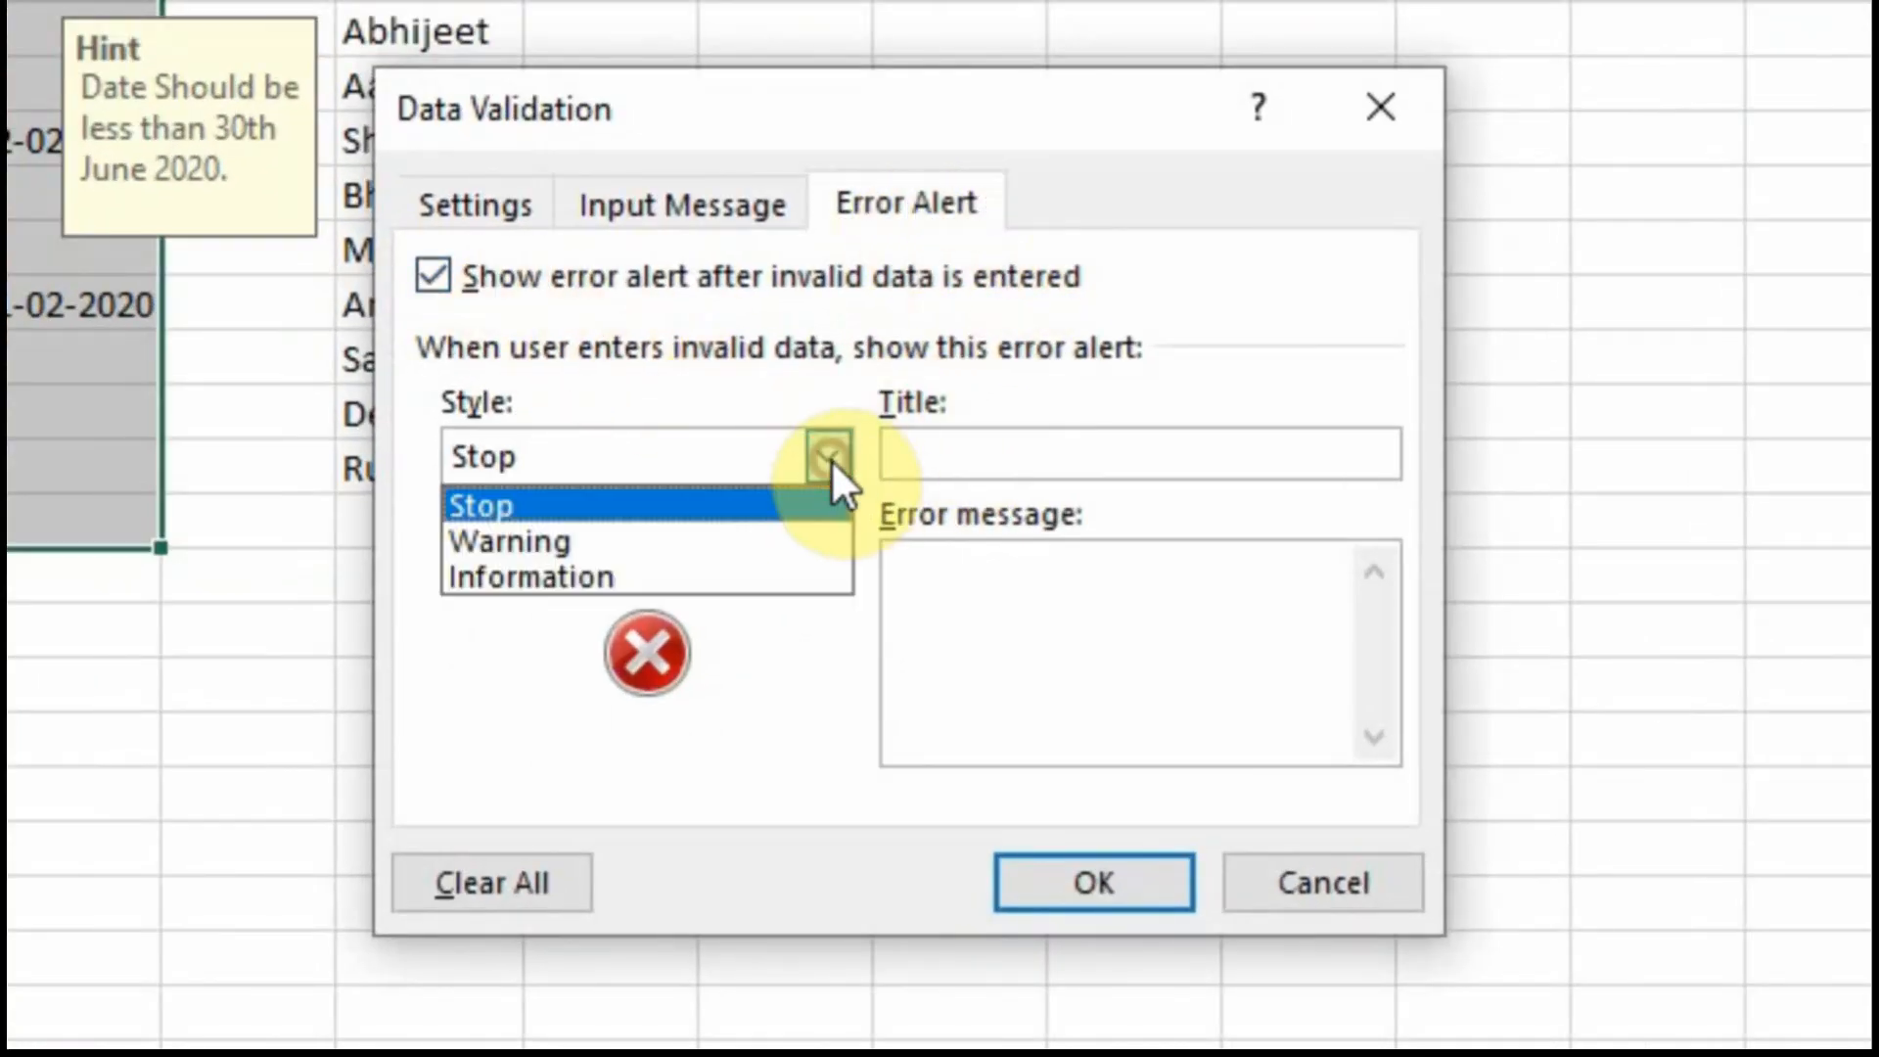
pyautogui.click(697, 549)
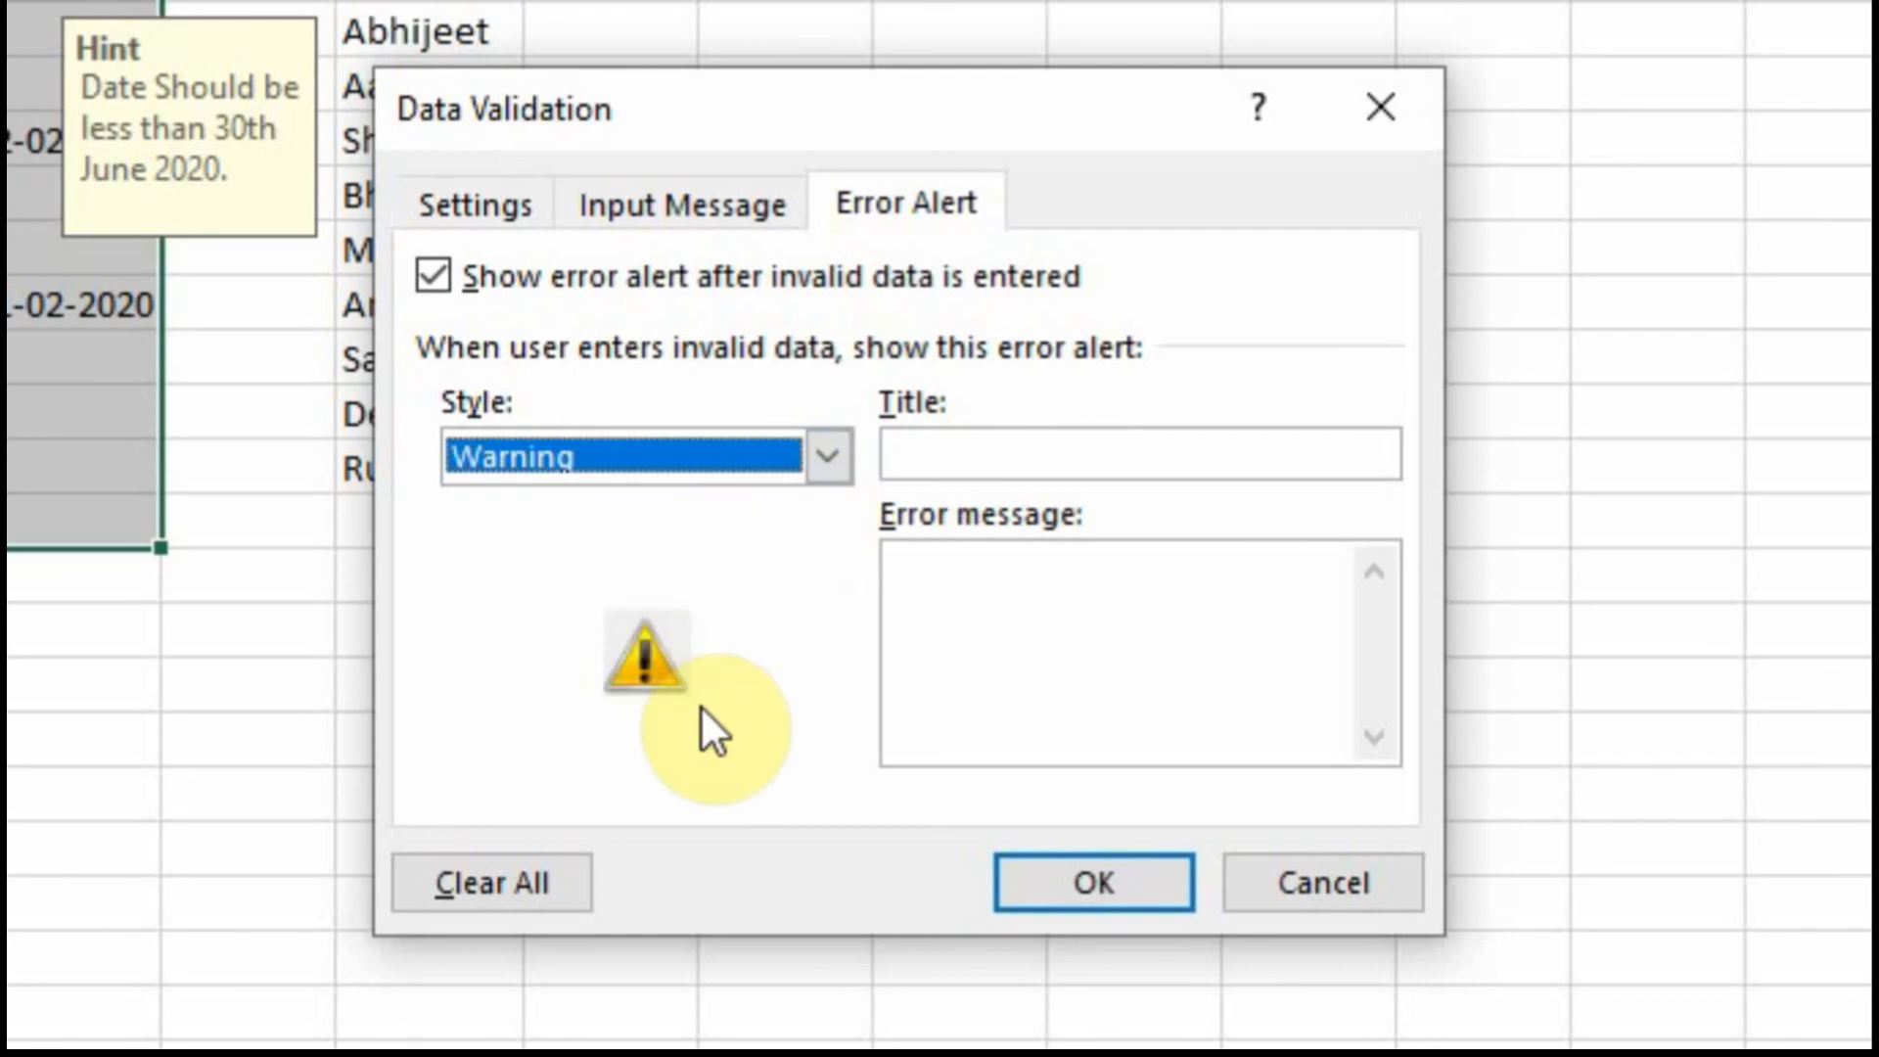
pyautogui.click(825, 458)
pyautogui.click(726, 575)
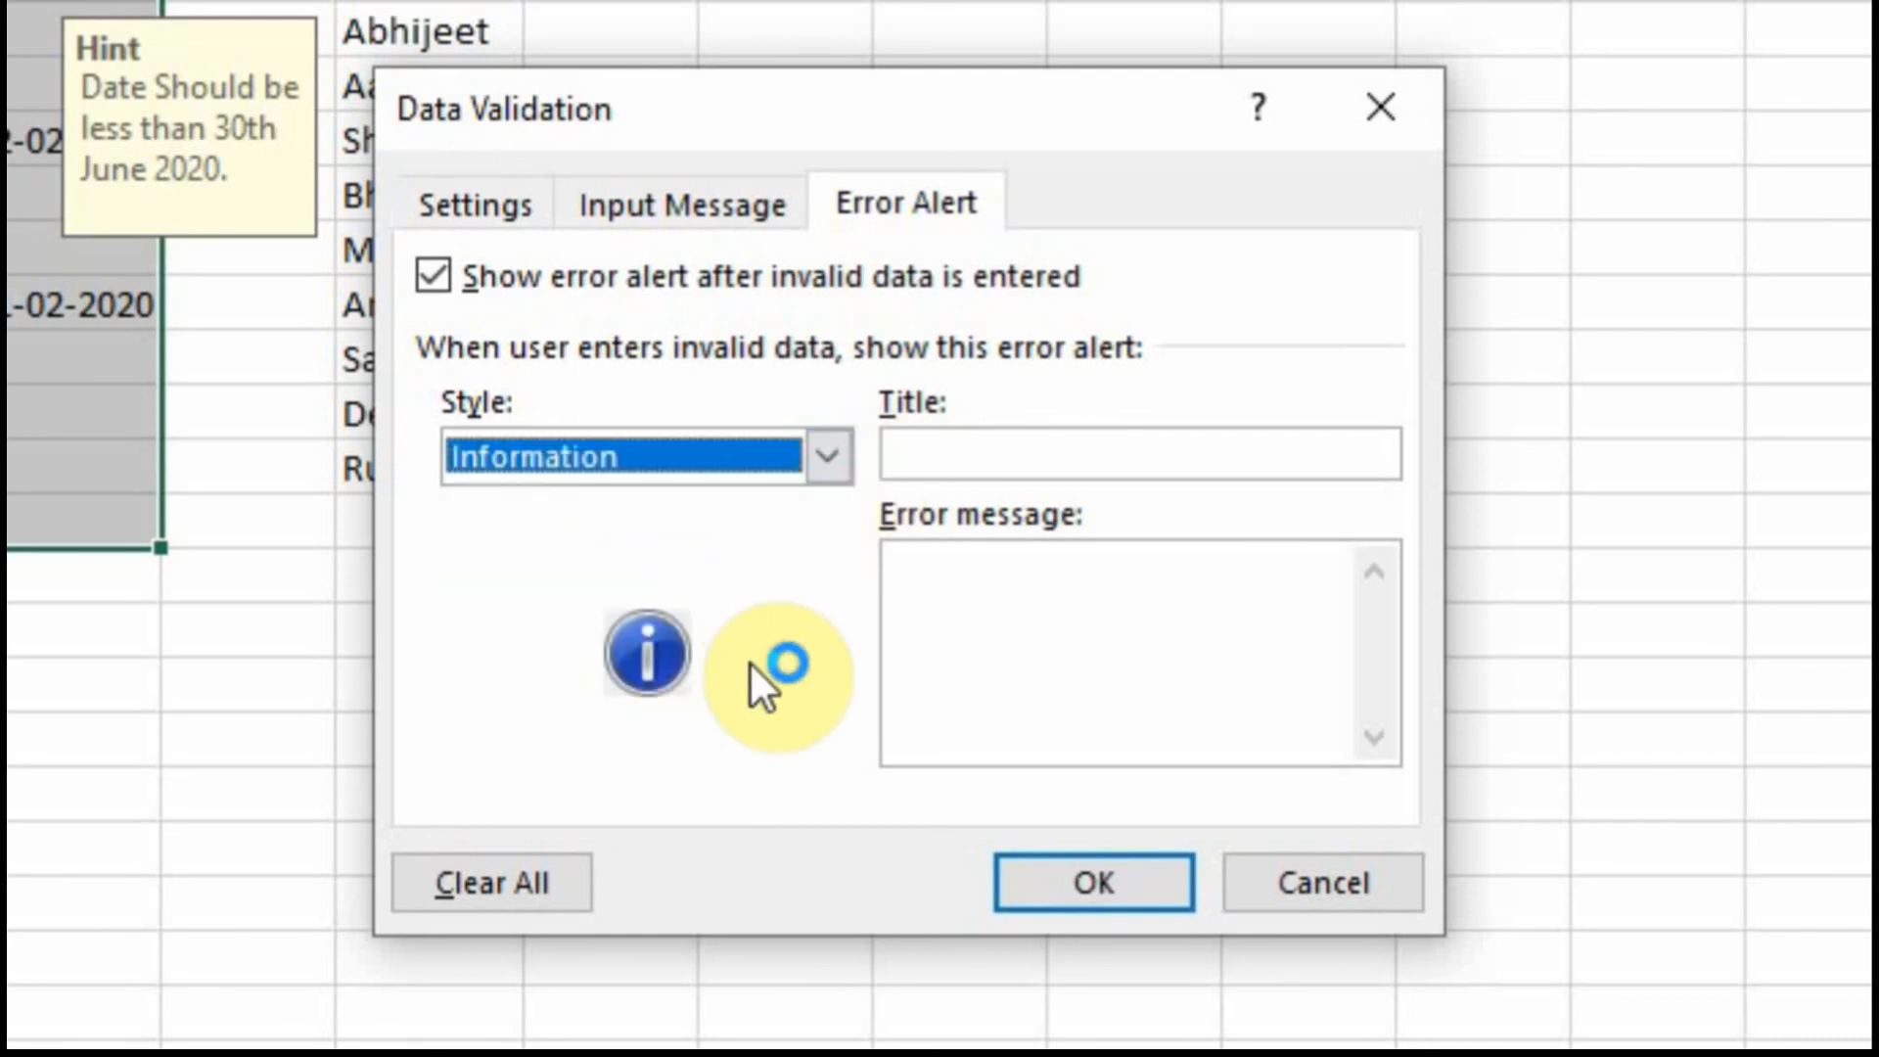
pyautogui.click(973, 466)
pyautogui.click(827, 457)
pyautogui.click(692, 520)
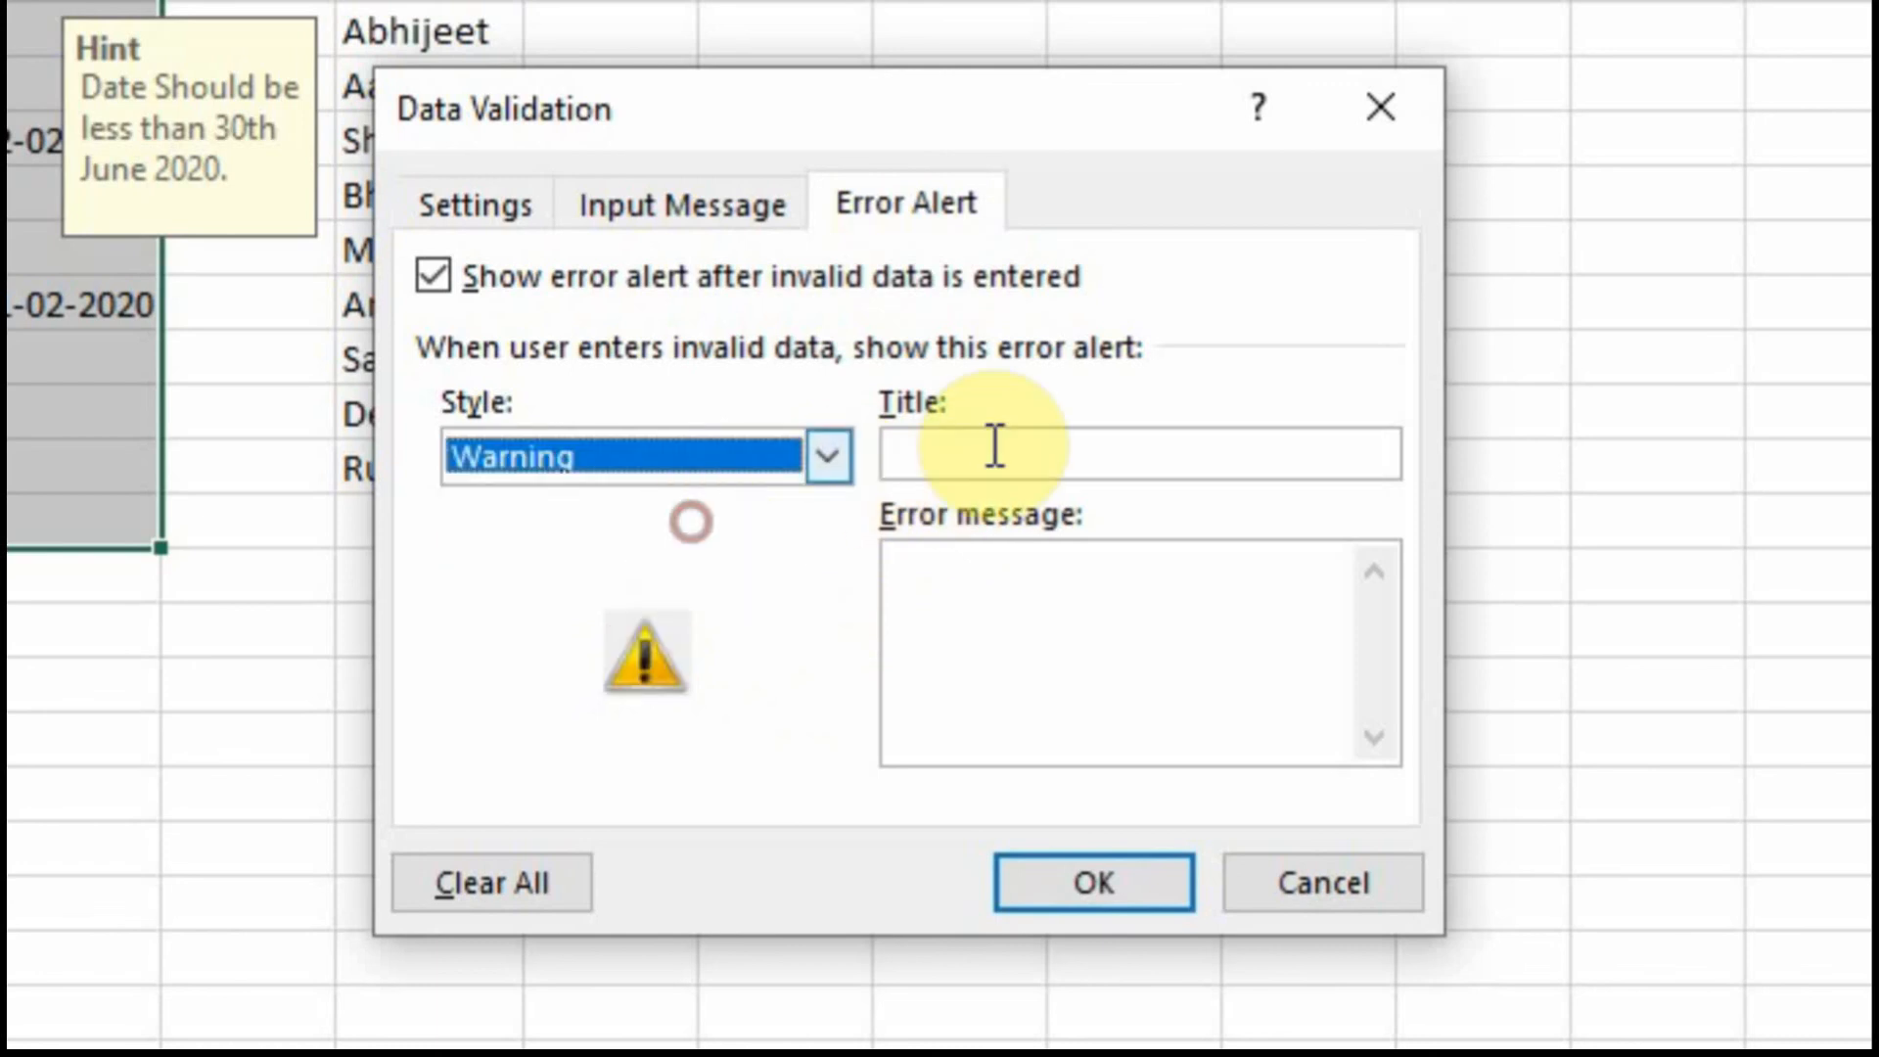
pyautogui.click(994, 446)
pyautogui.write('Error Type')
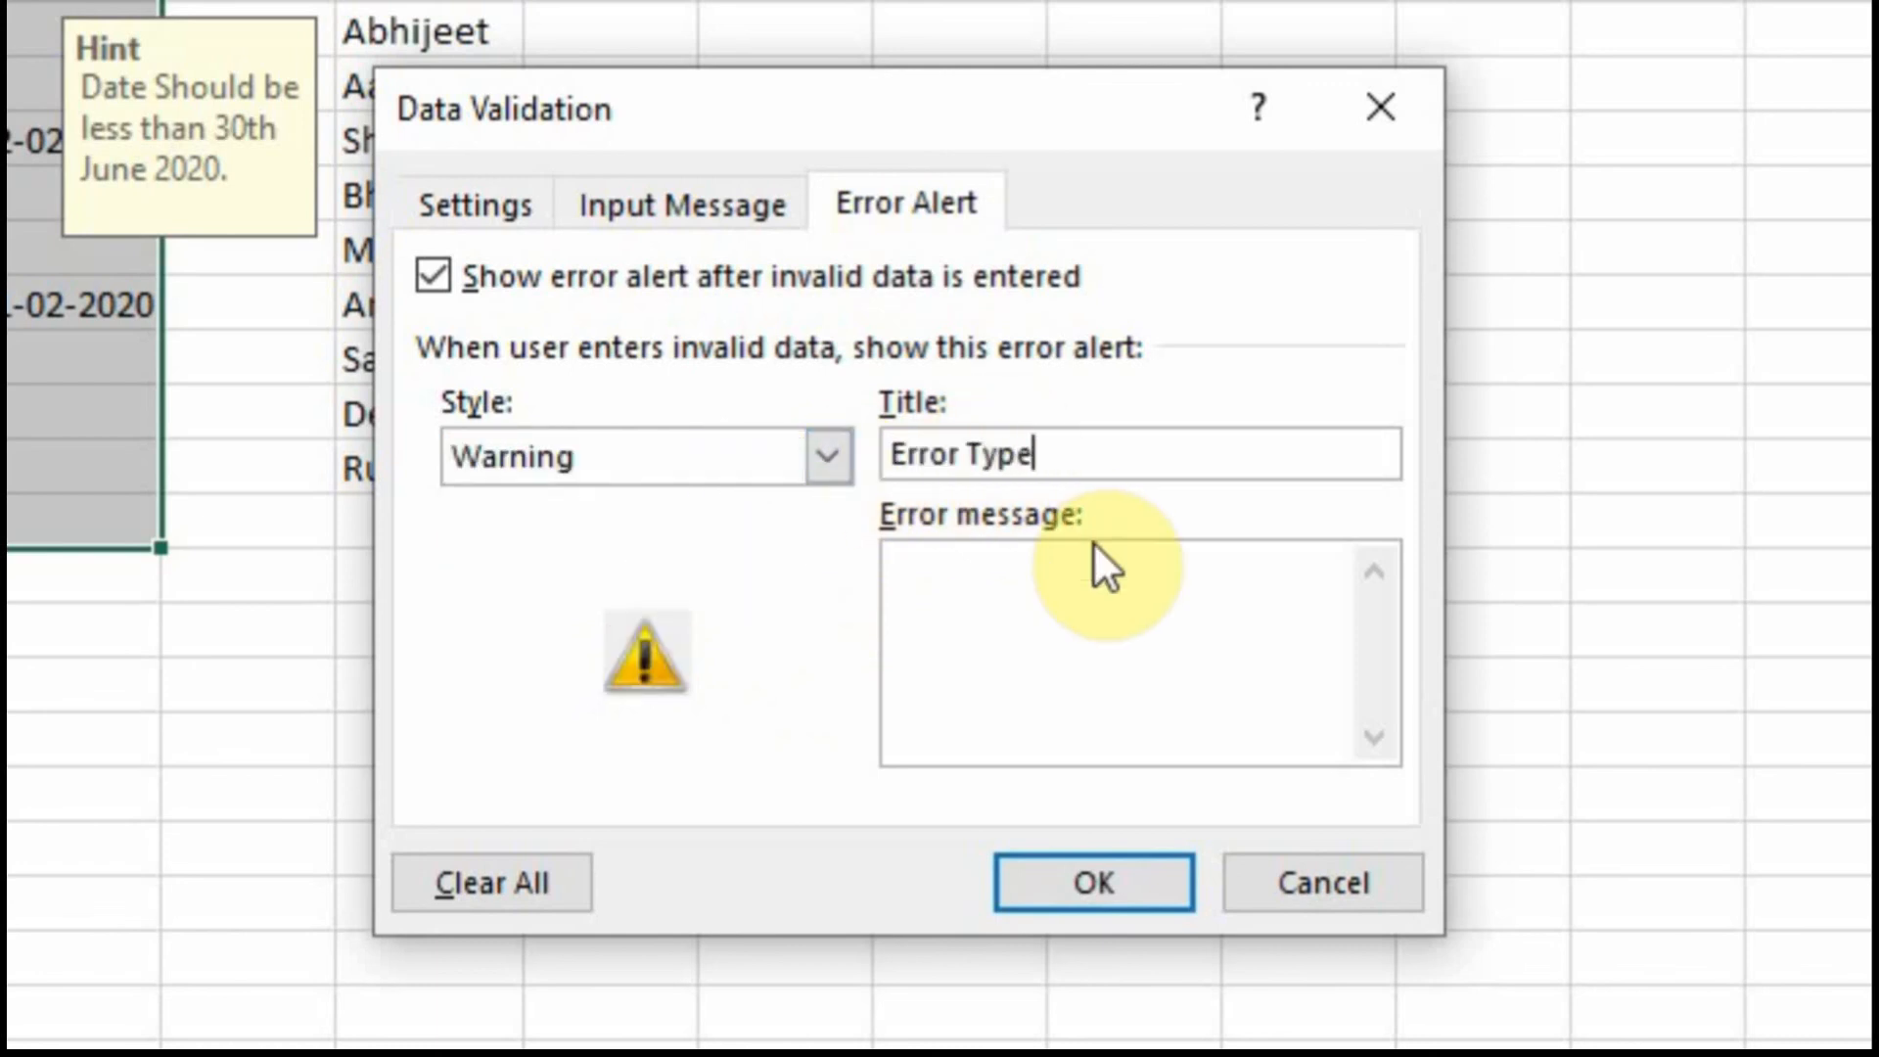
pyautogui.click(1143, 643)
pyautogui.write('Date s')
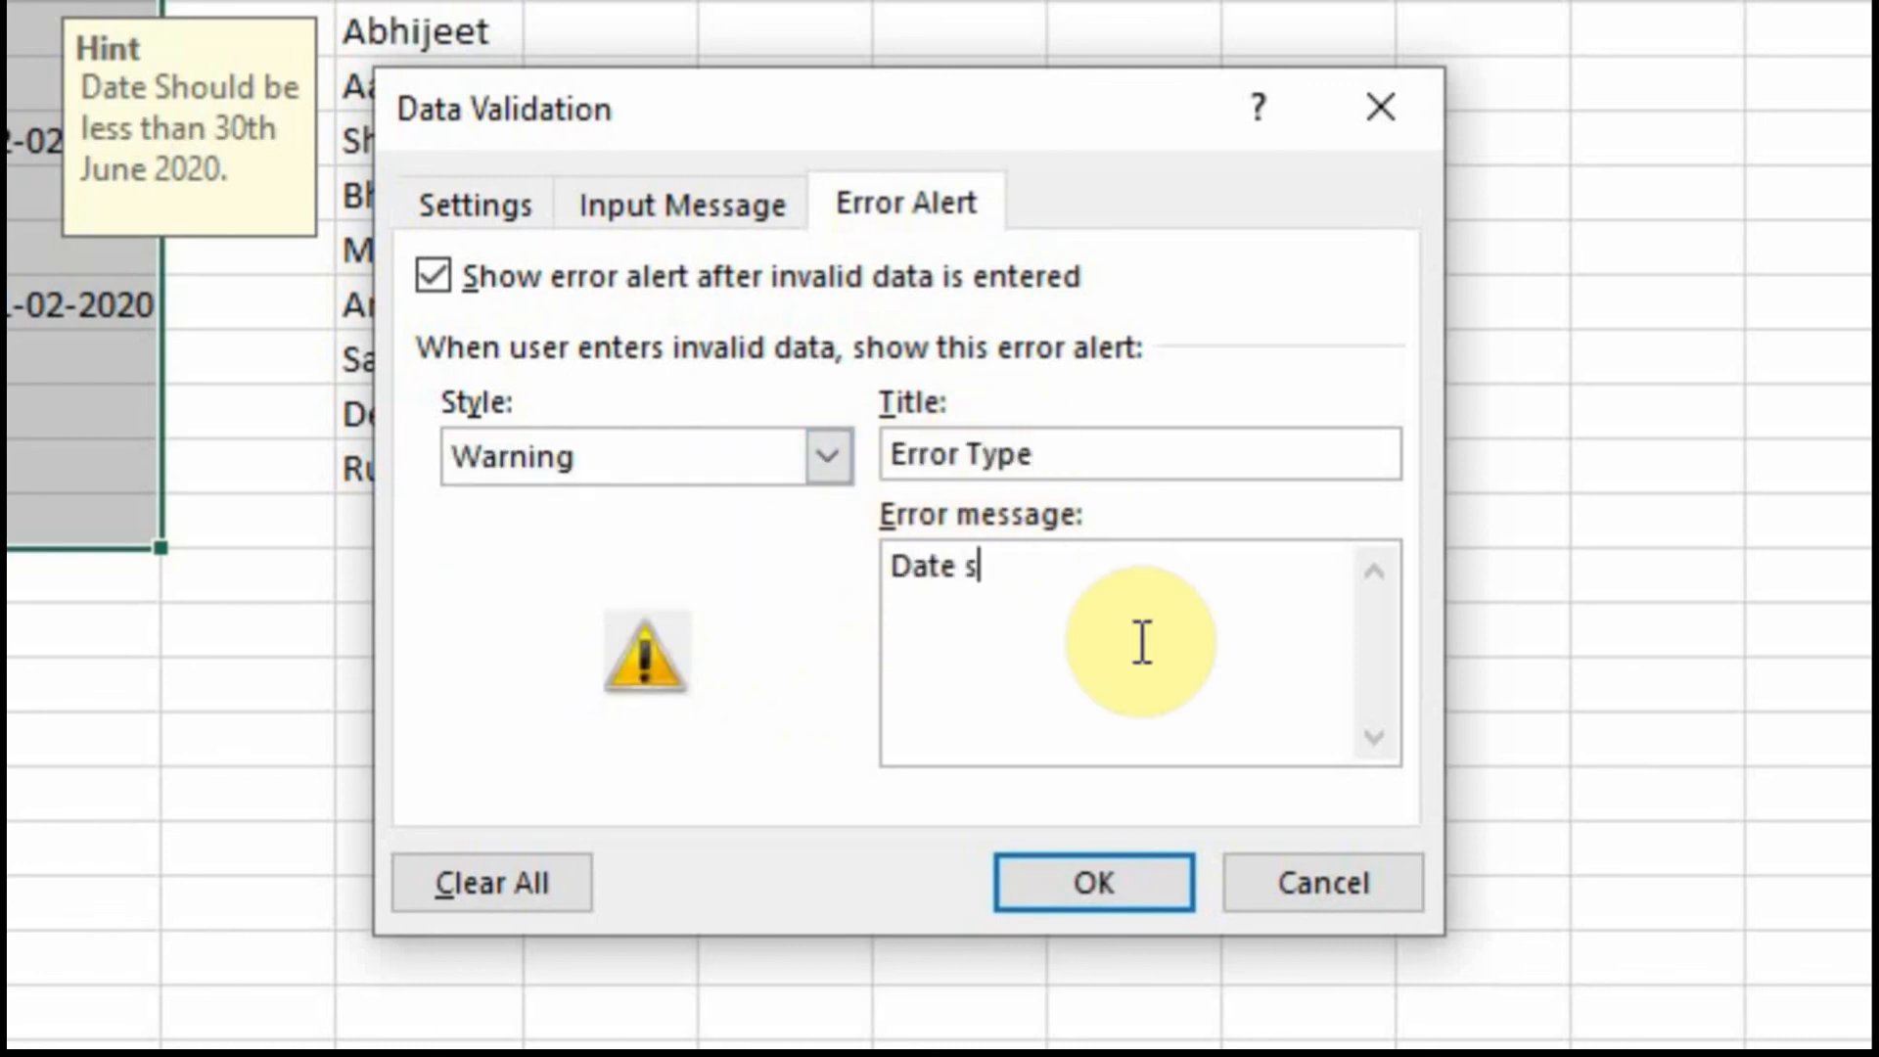
pyautogui.write('hould be ')
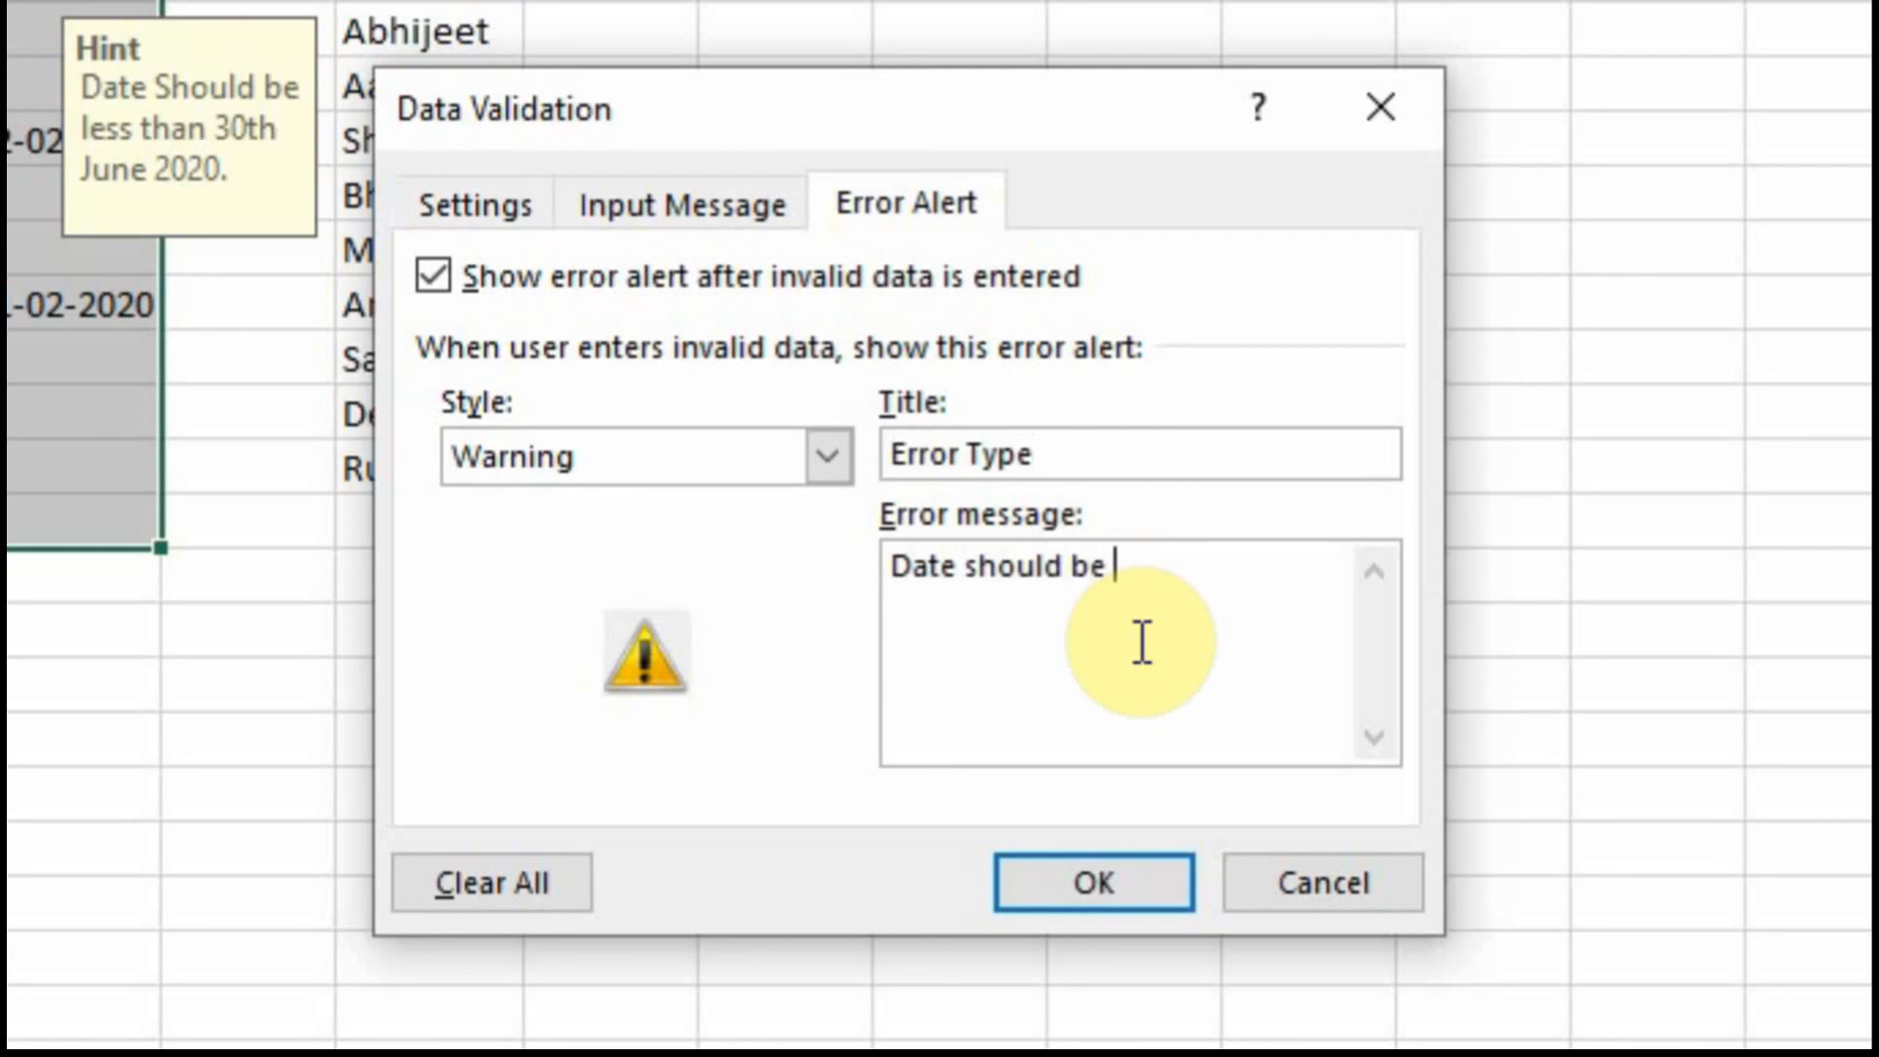
pyautogui.write('less than 30th June 2')
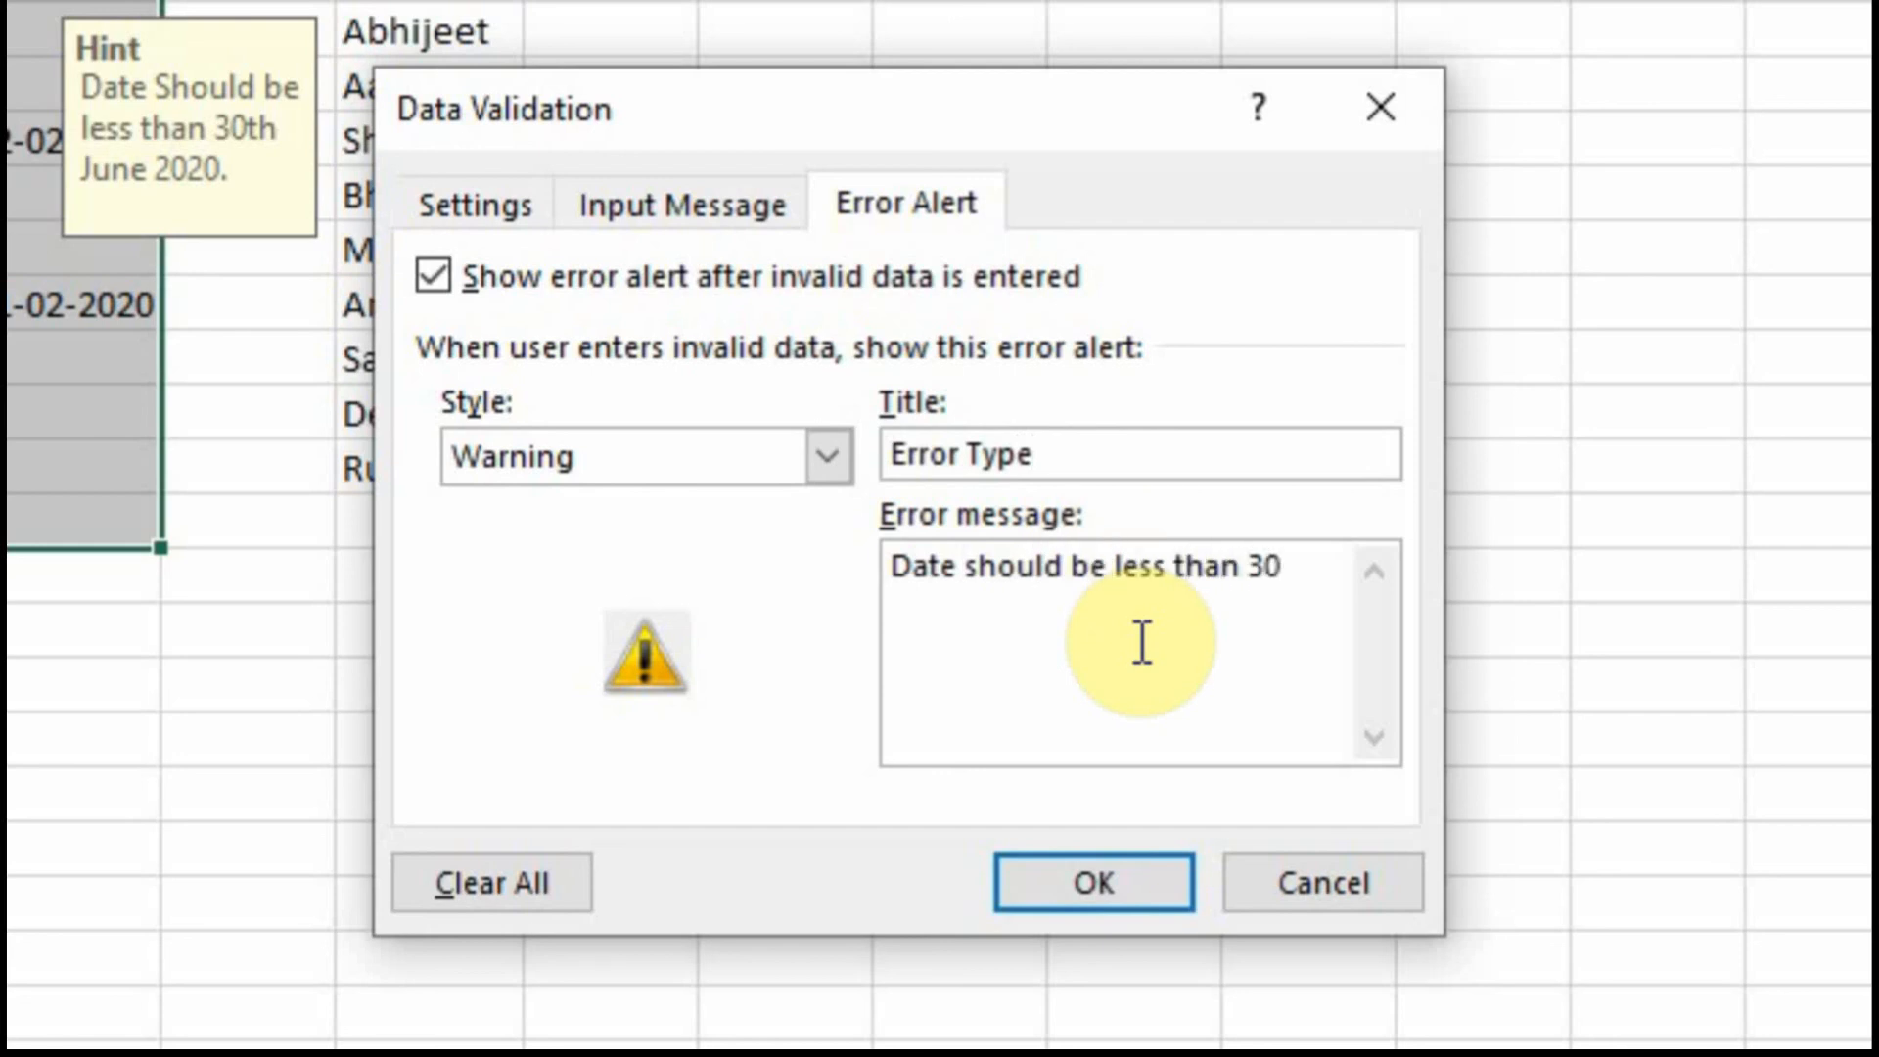
pyautogui.write('020')
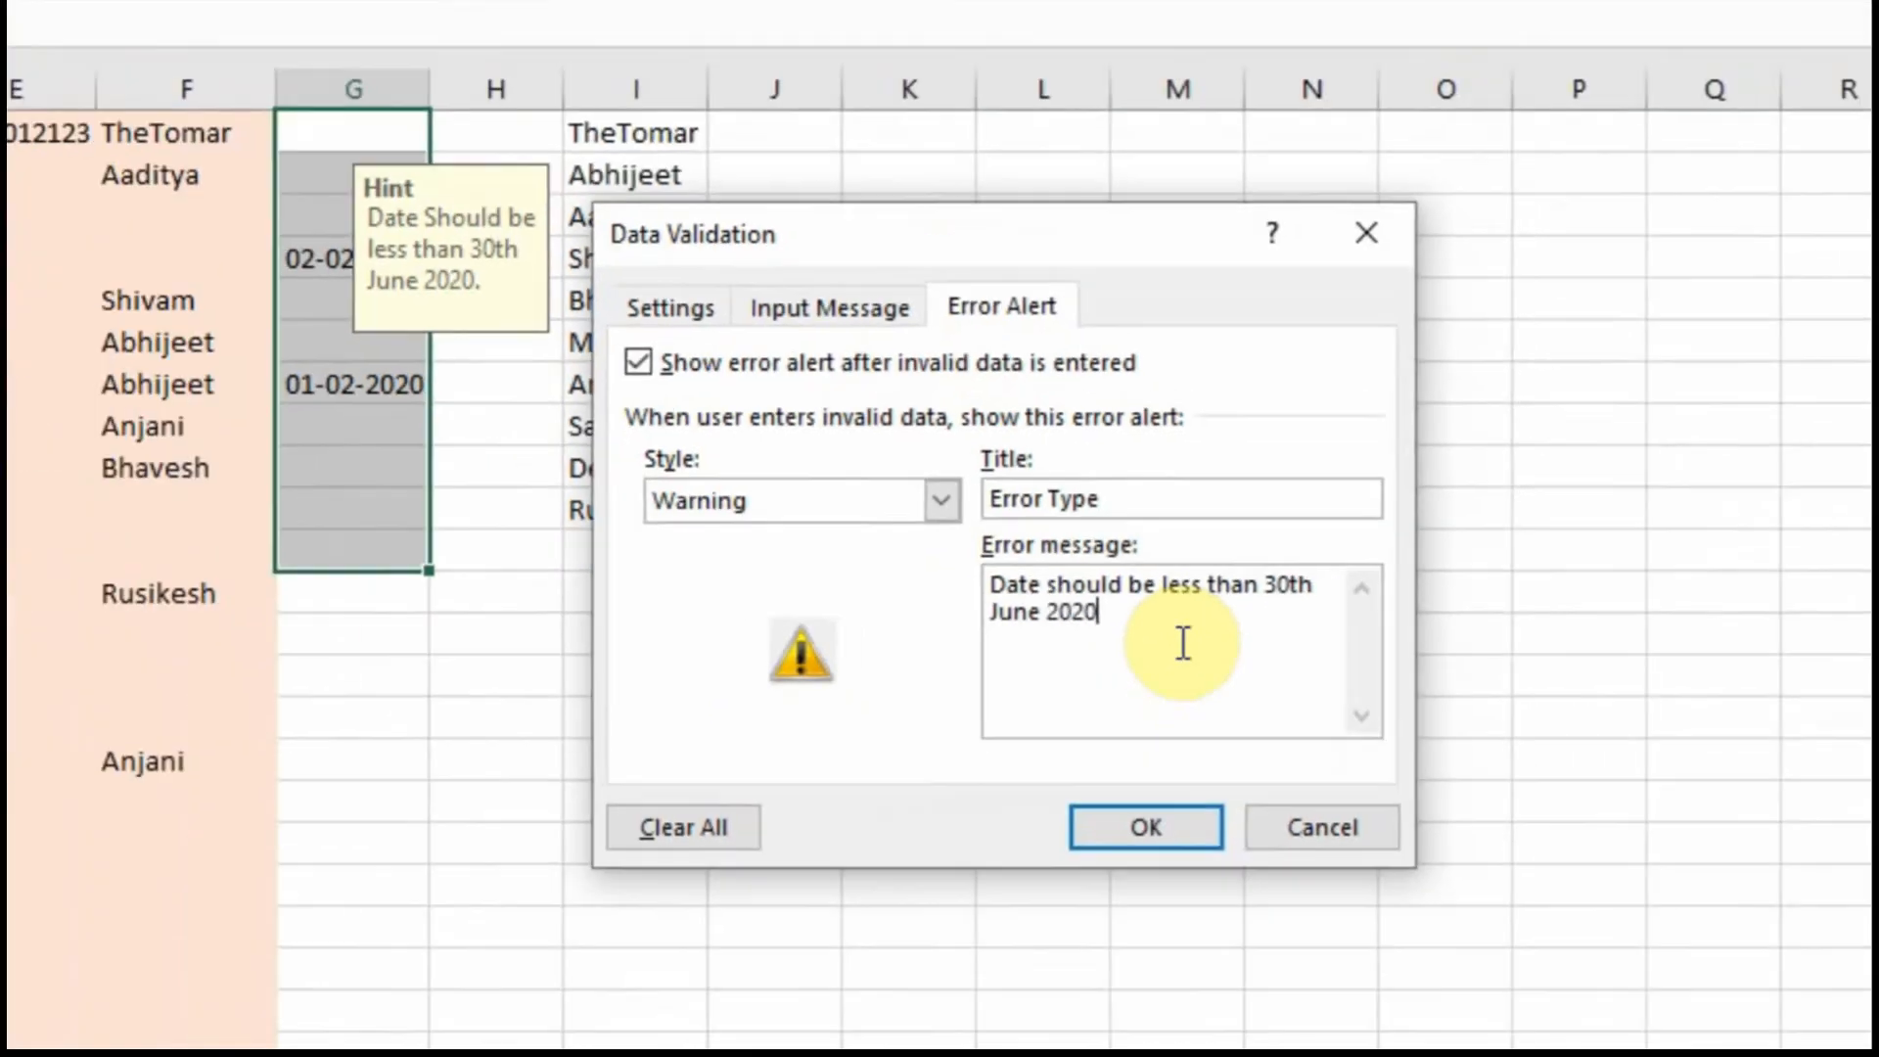
pyautogui.click(1095, 883)
pyautogui.click(86, 260)
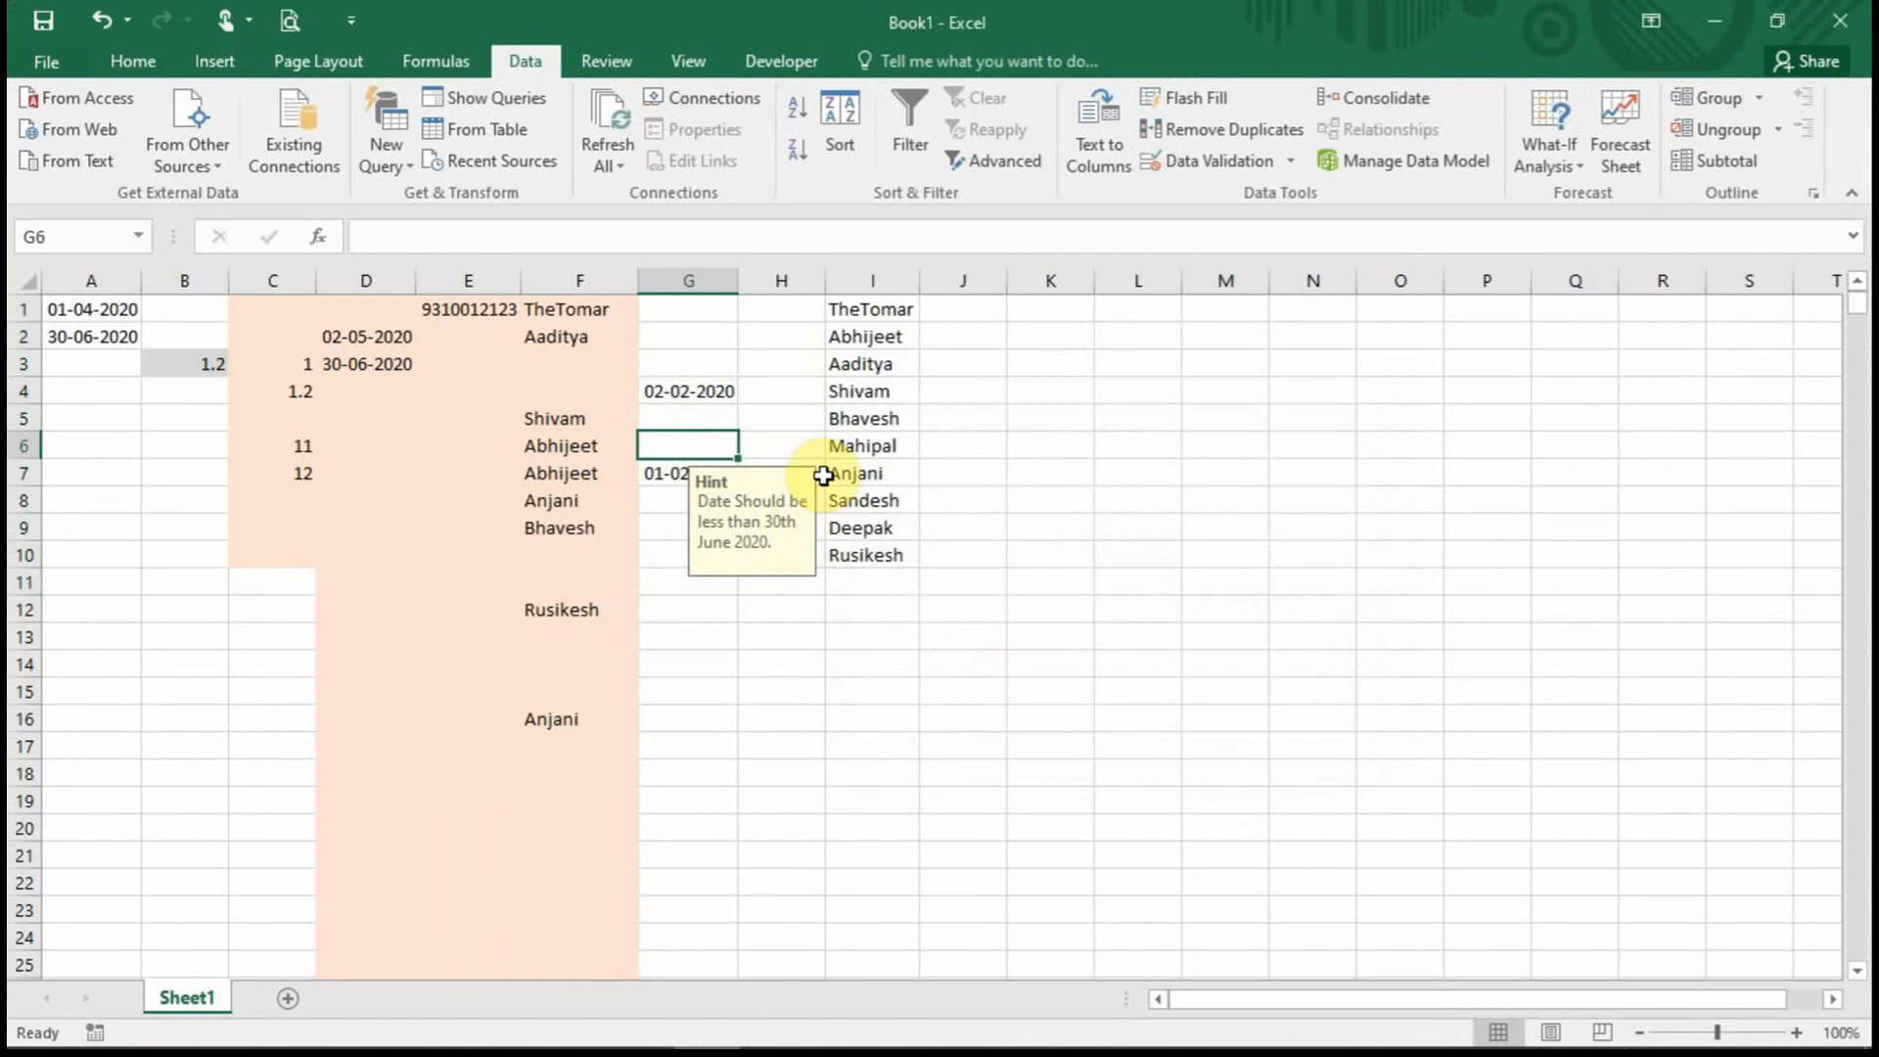
# Enter 1-8-2020 in G6 and keep it despite the Warning alert.
pyautogui.write('1-8-2020')
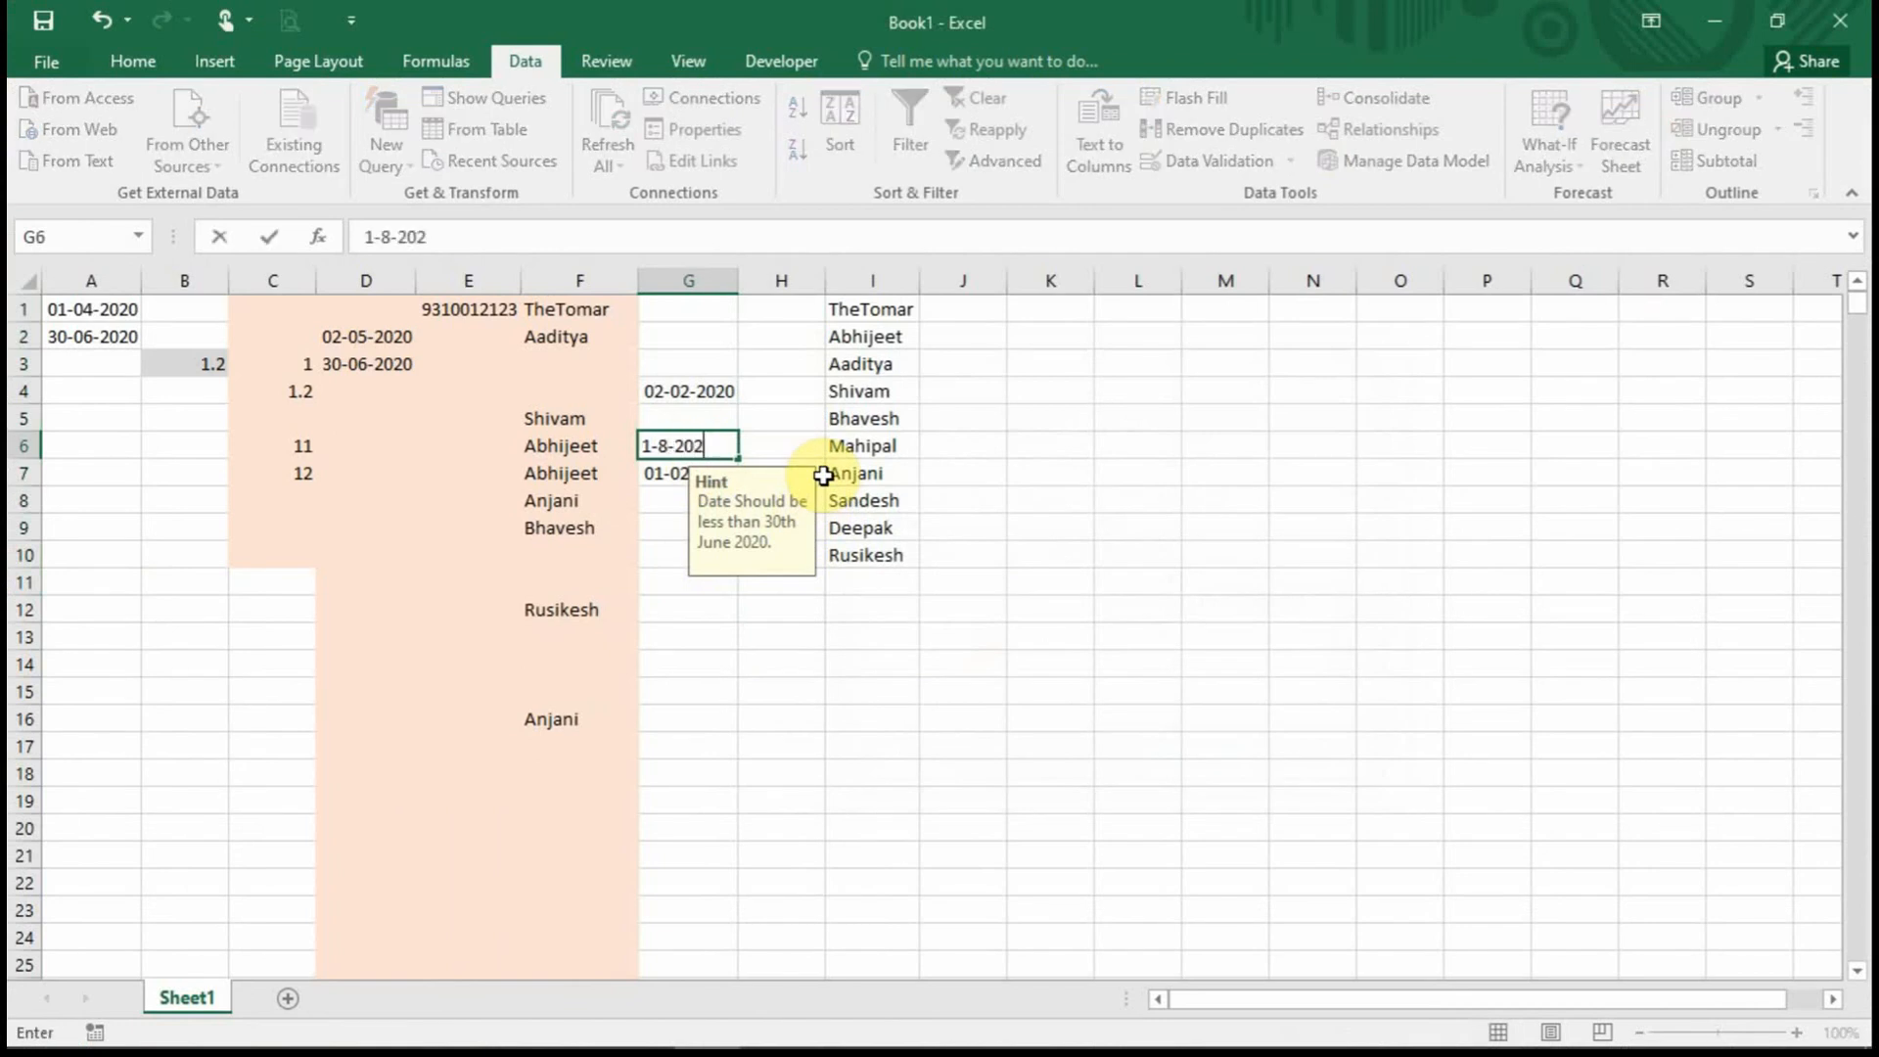
pyautogui.press('Return')
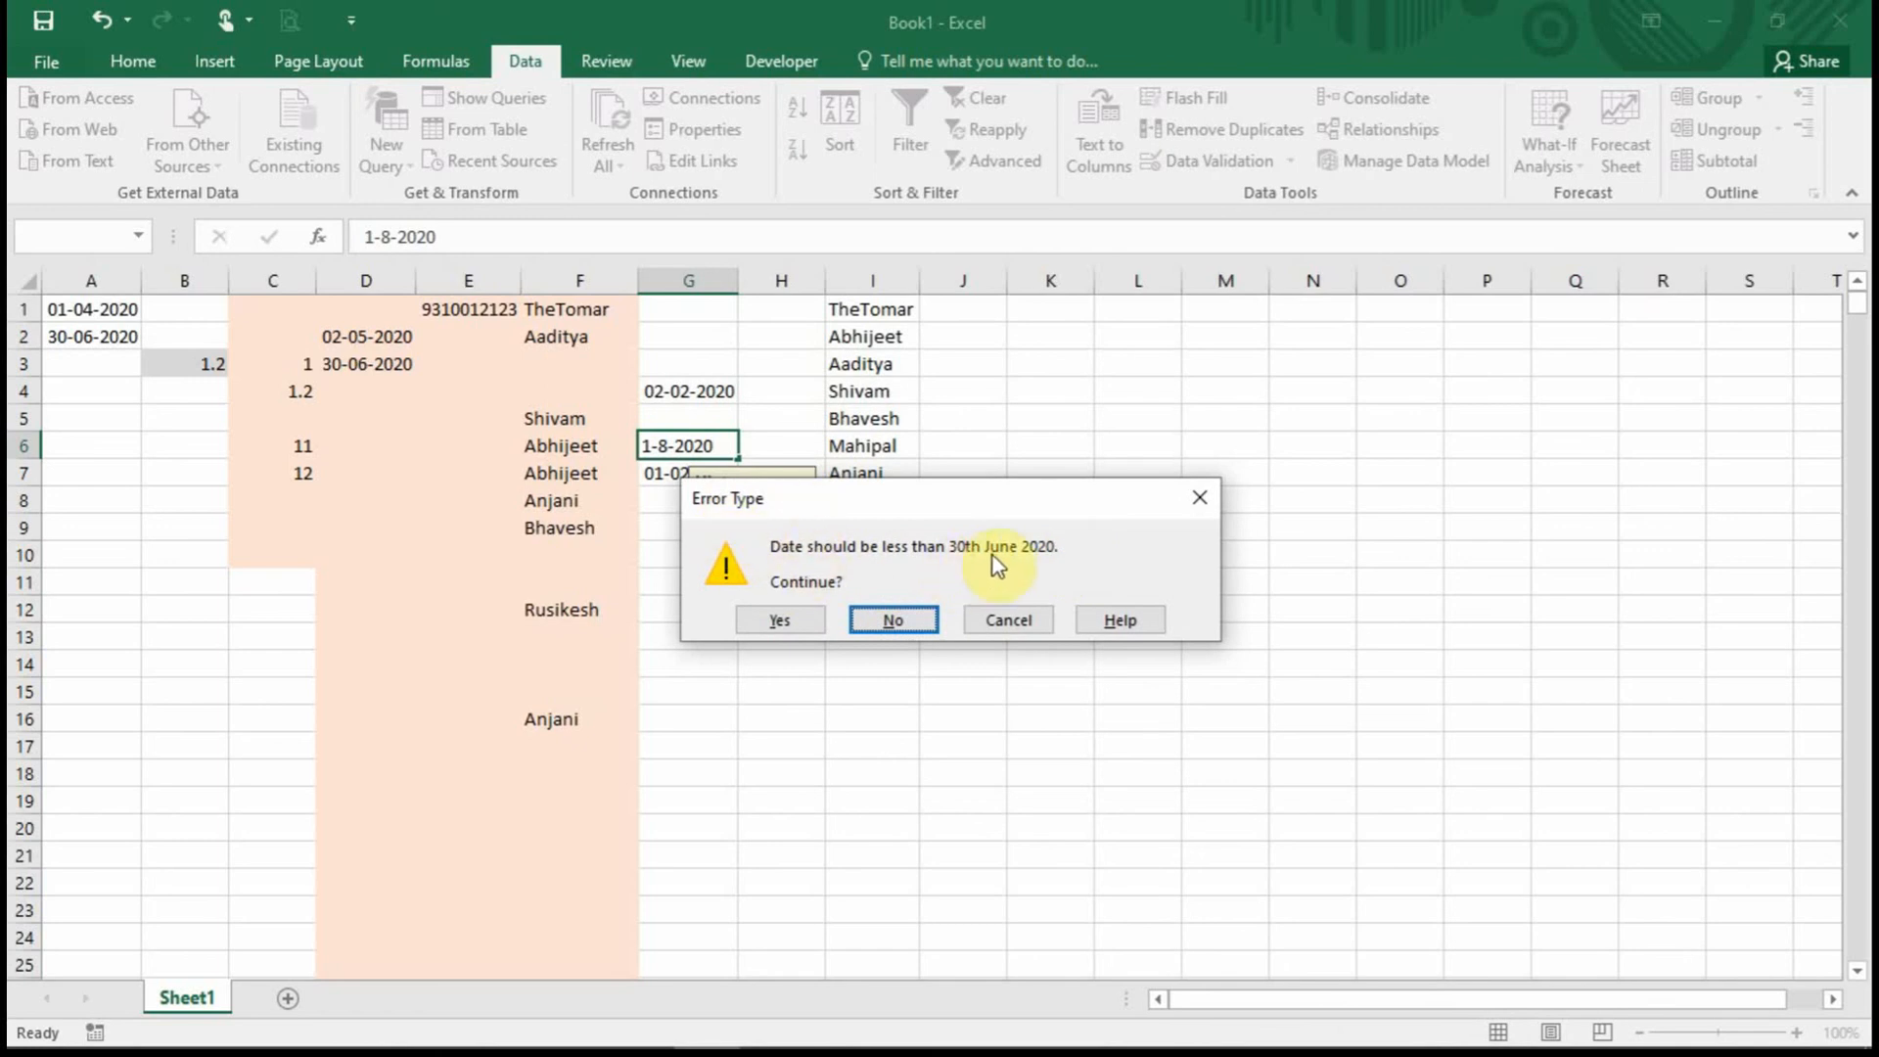
pyautogui.click(790, 628)
pyautogui.click(705, 436)
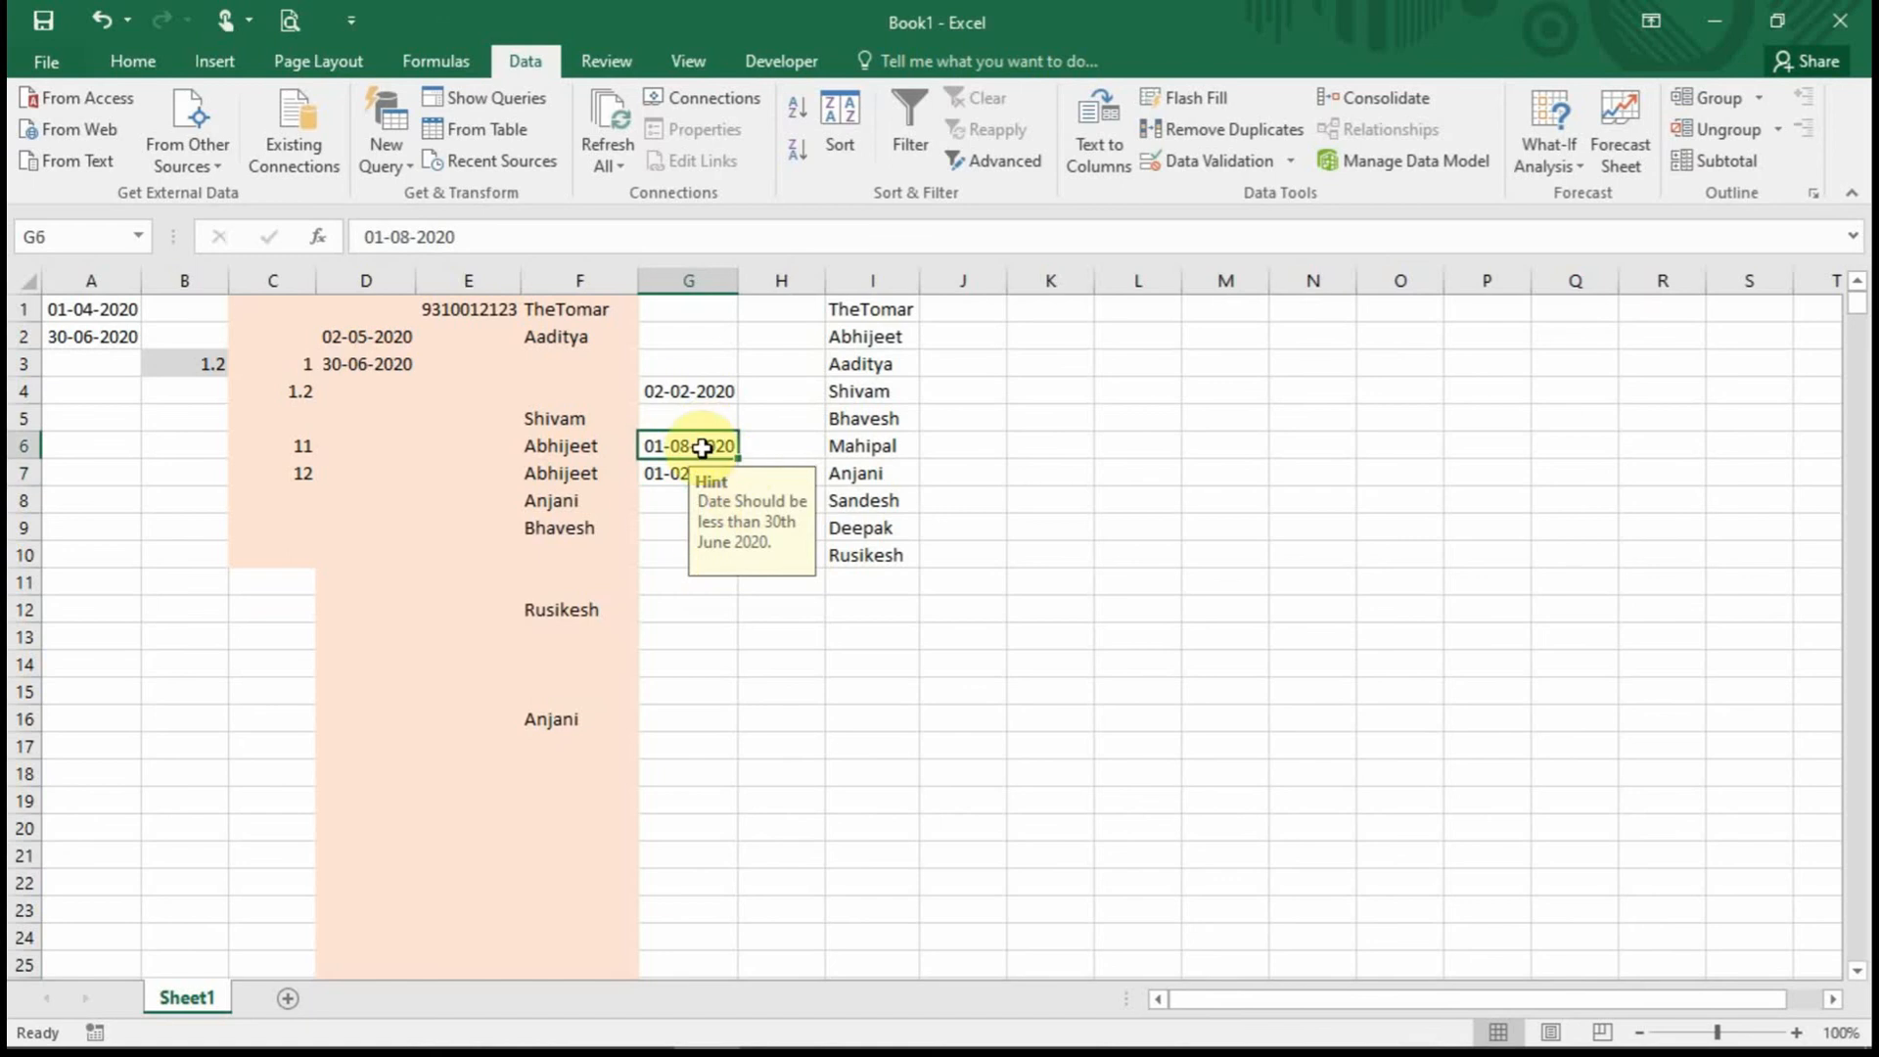
# Recommit the G6 date, dismiss the Warning alert again, and reselect G6 to show the Hint.
pyautogui.doubleClick(701, 434)
pyautogui.press('Return')
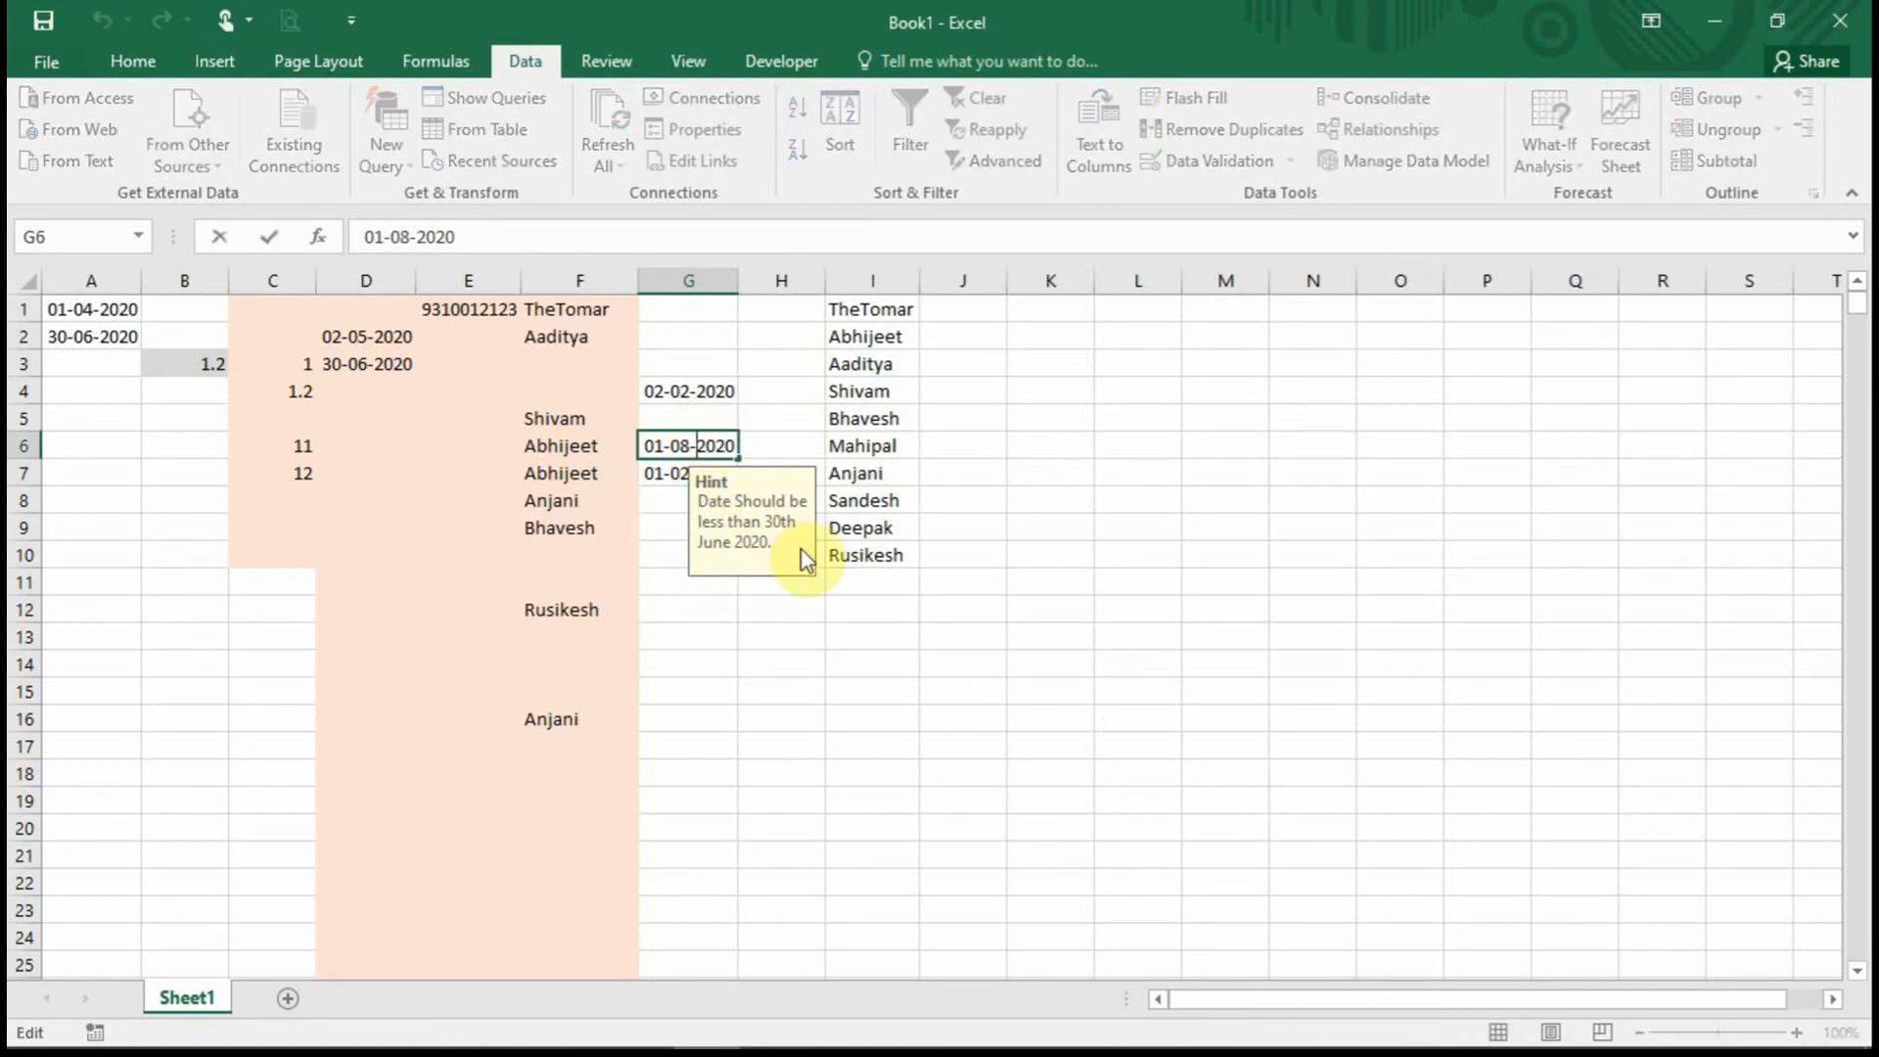
pyautogui.click(883, 619)
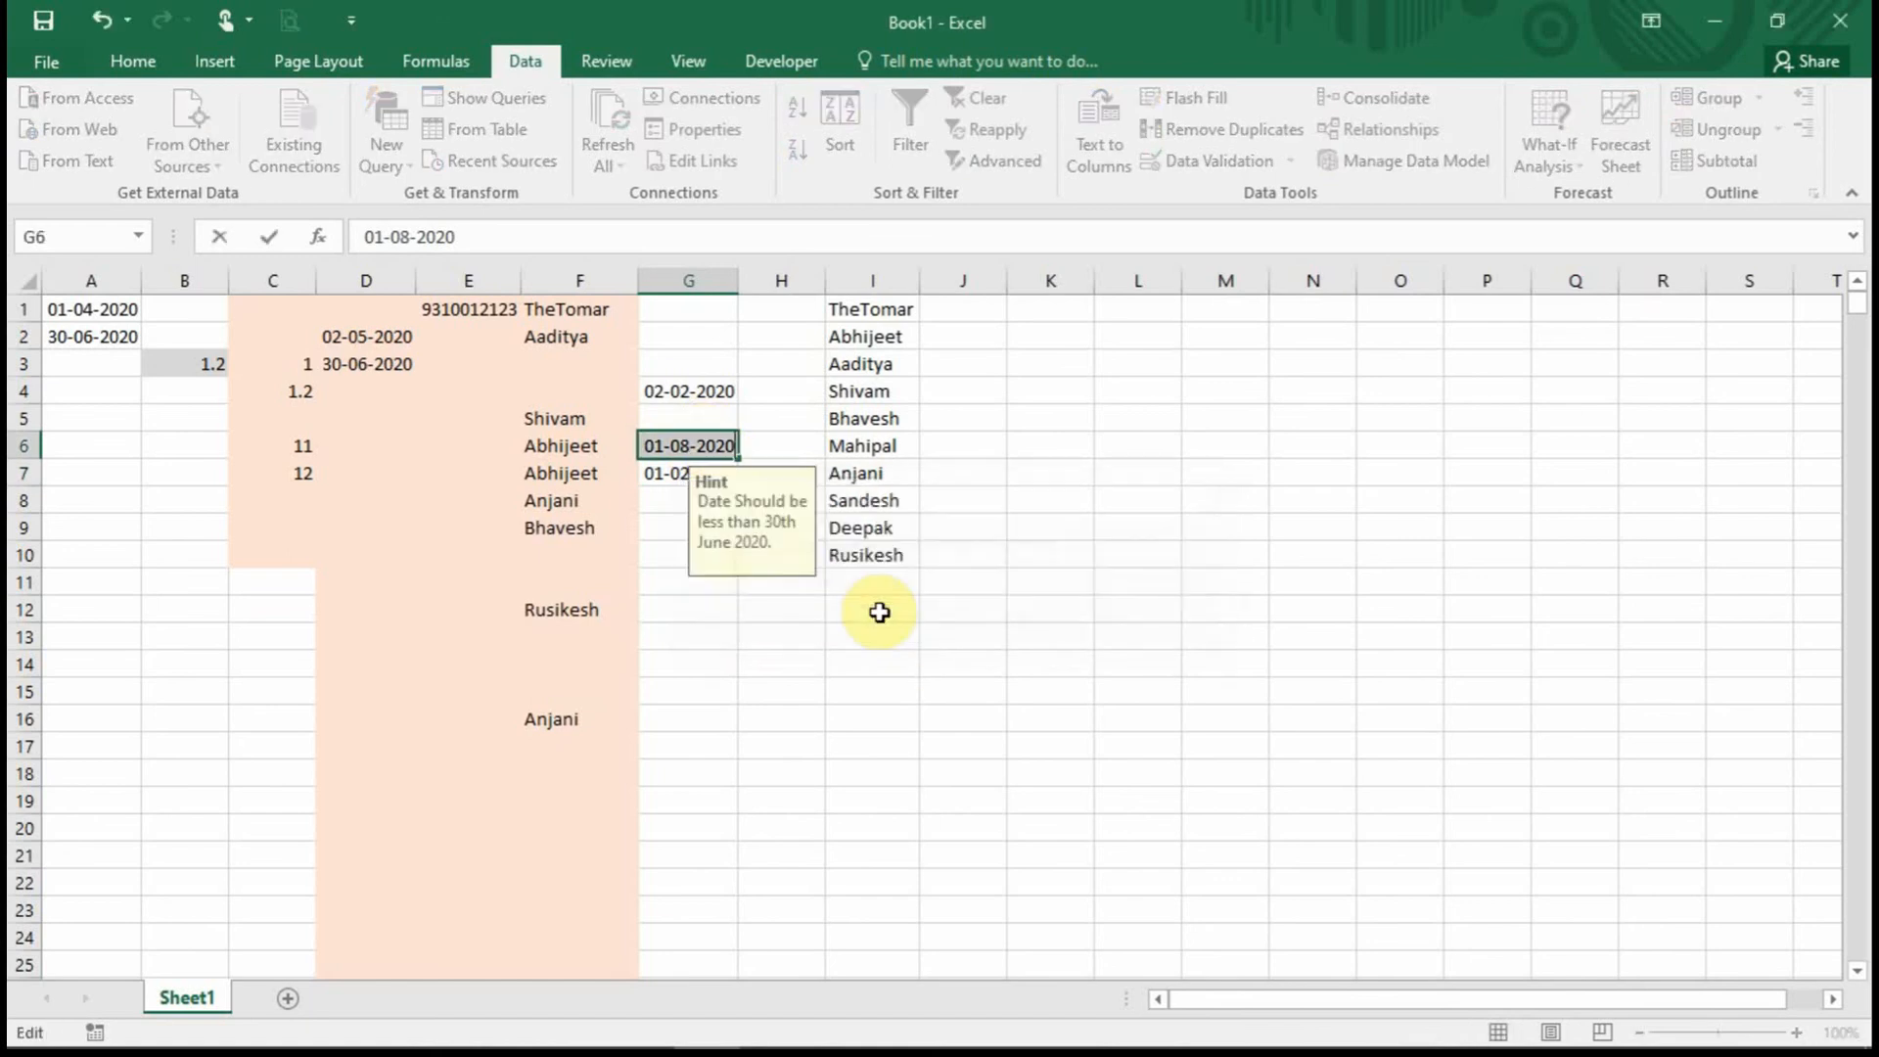
pyautogui.click(684, 445)
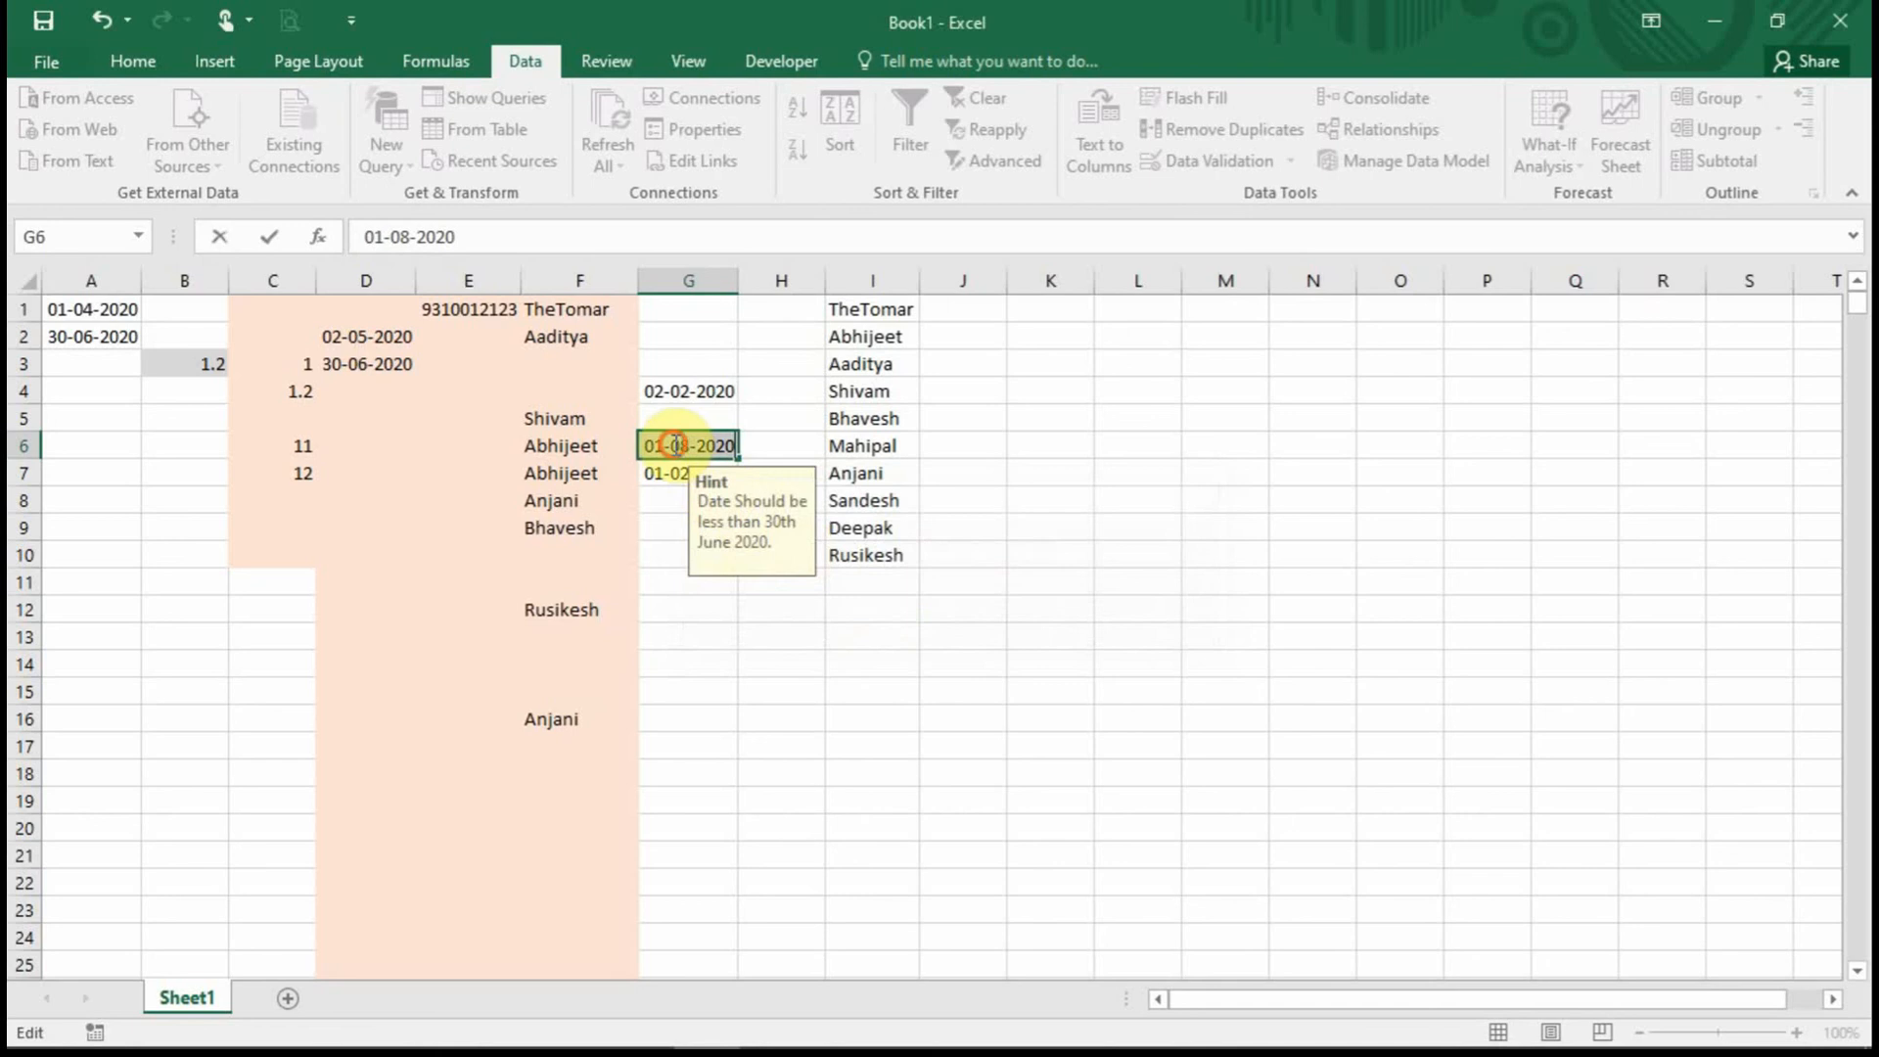
pyautogui.moveTo(670, 445); pyautogui.dragTo(694, 450)
pyautogui.press('Return')
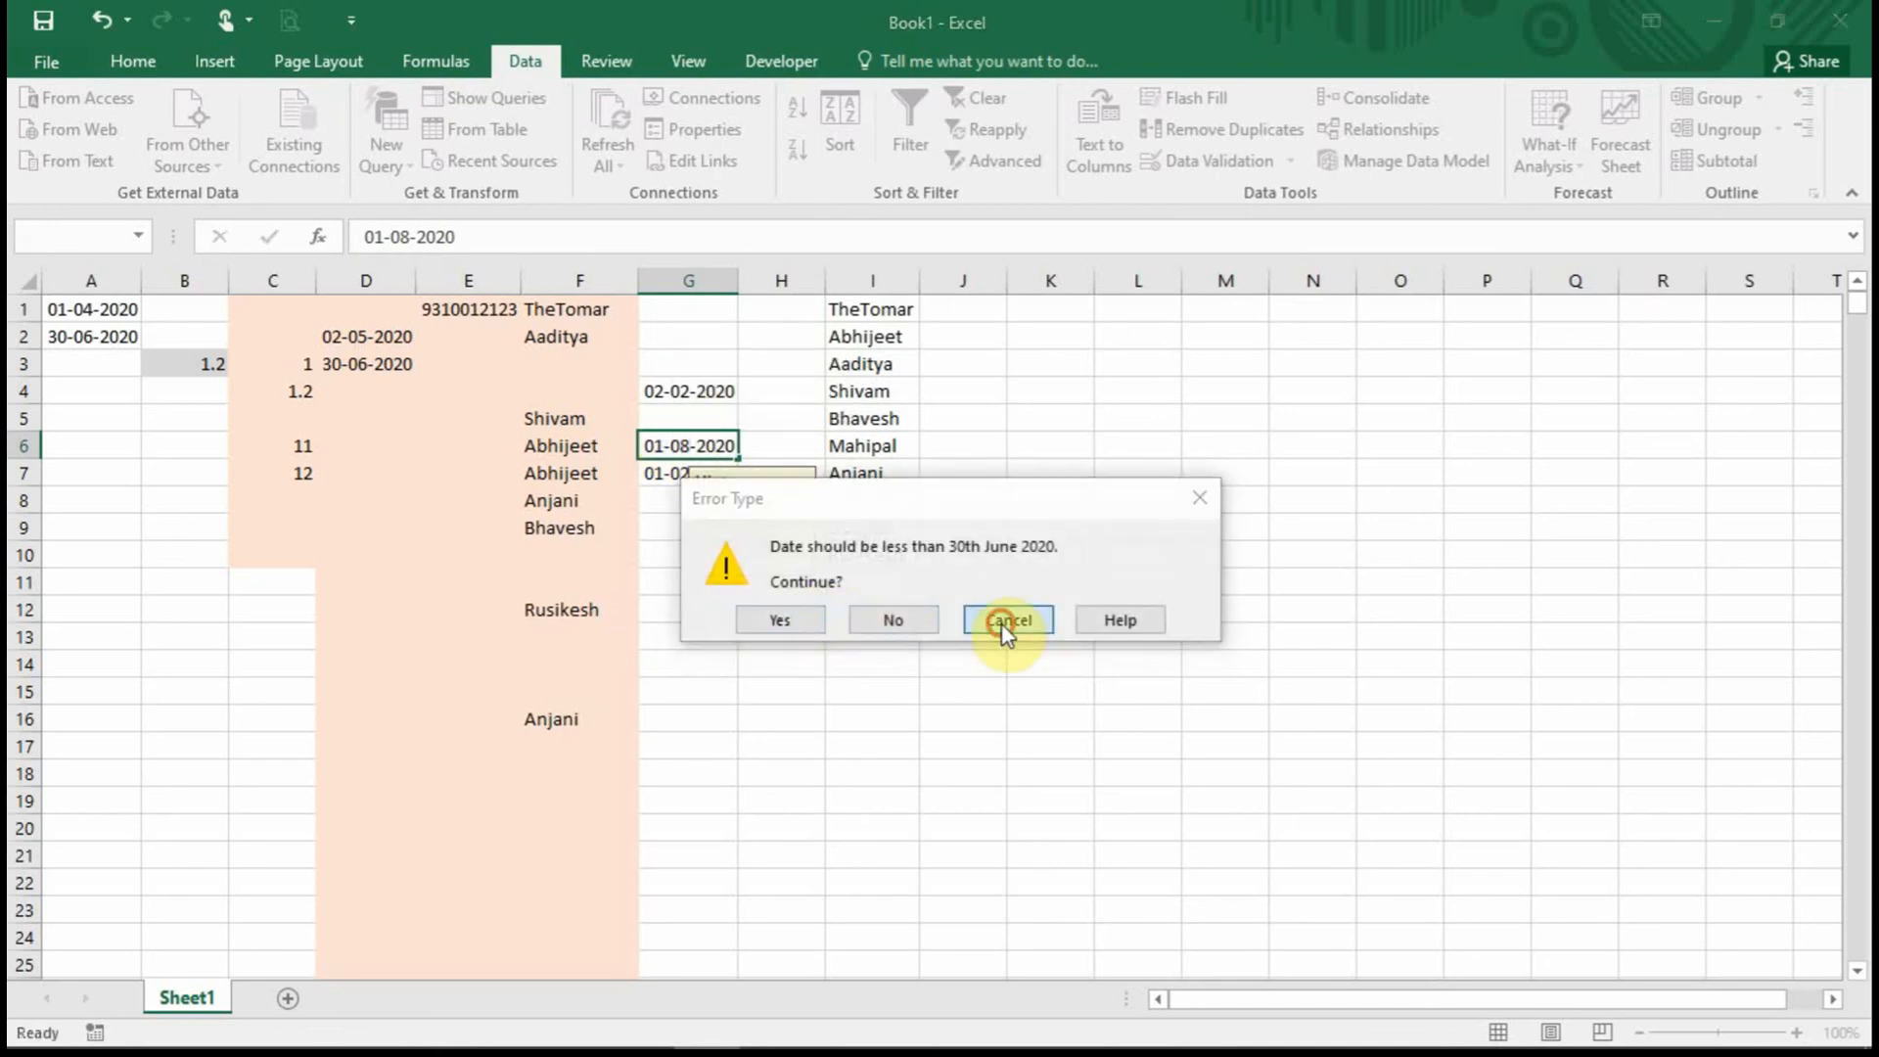
pyautogui.click(1002, 635)
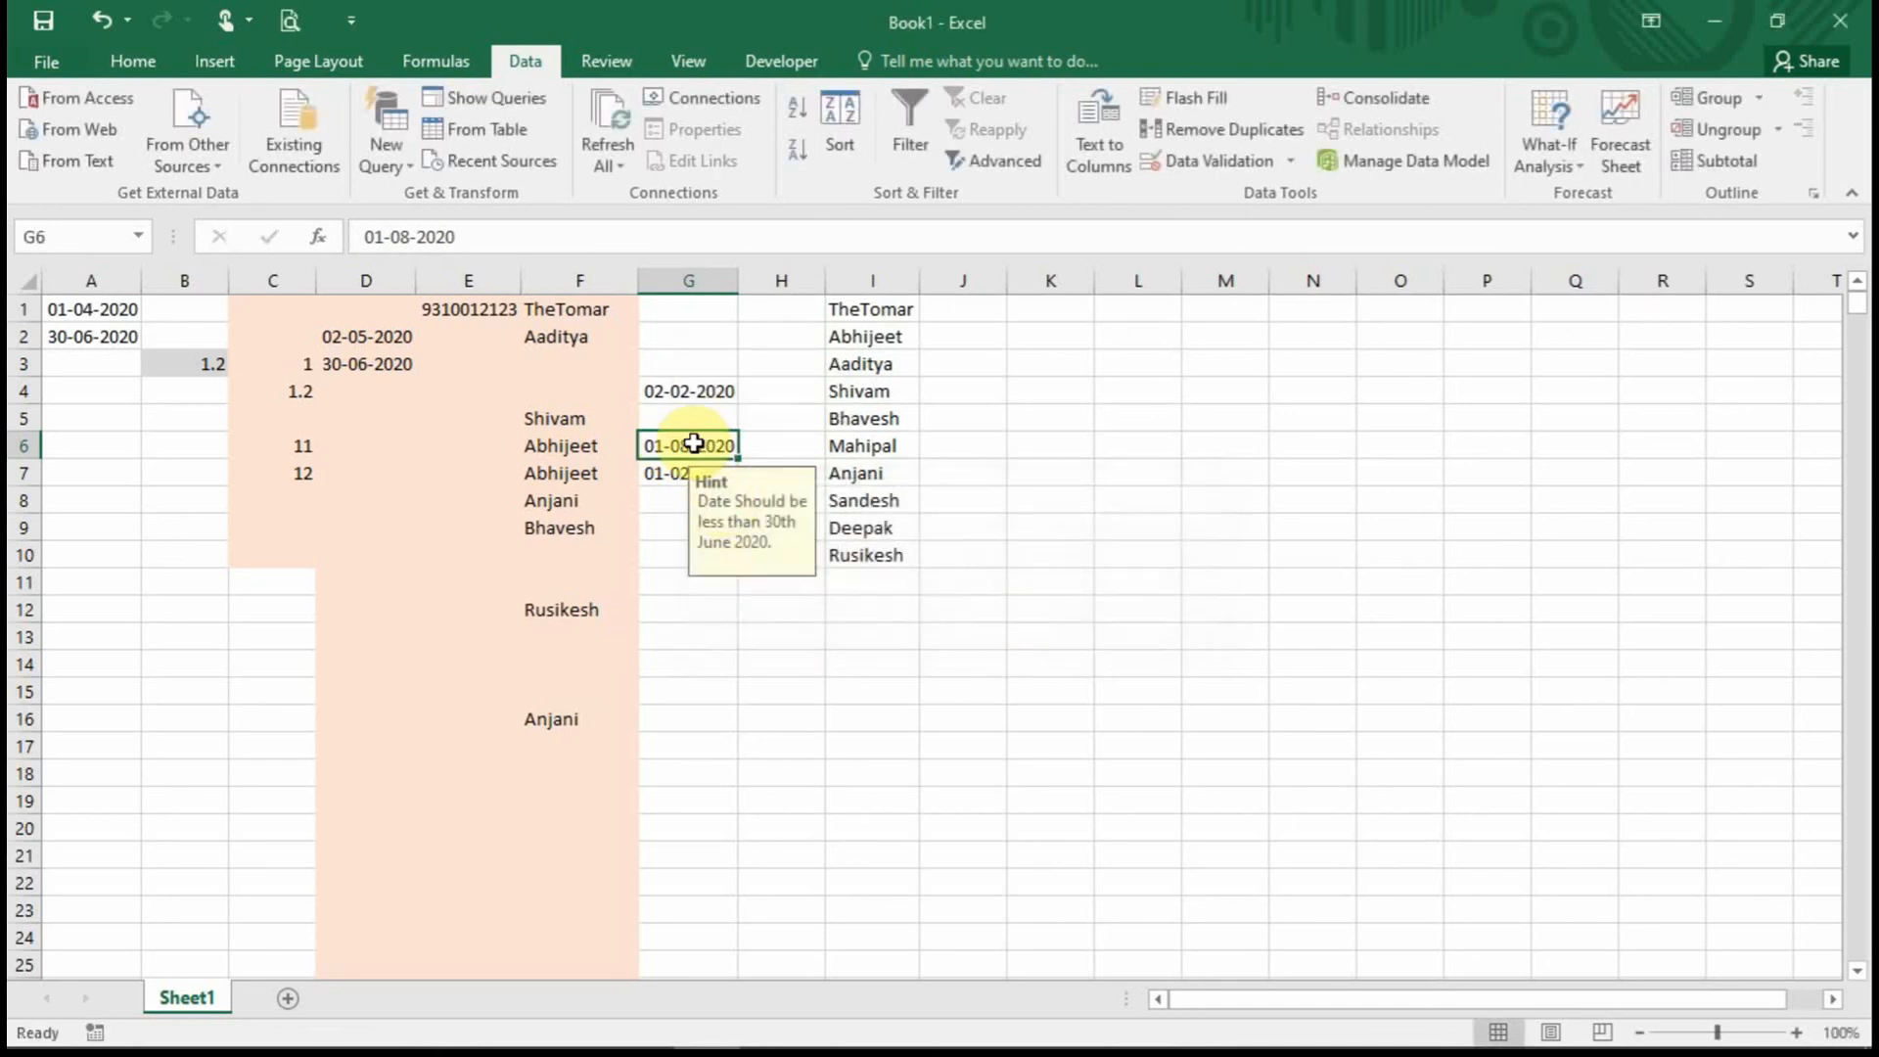
pyautogui.click(840, 646)
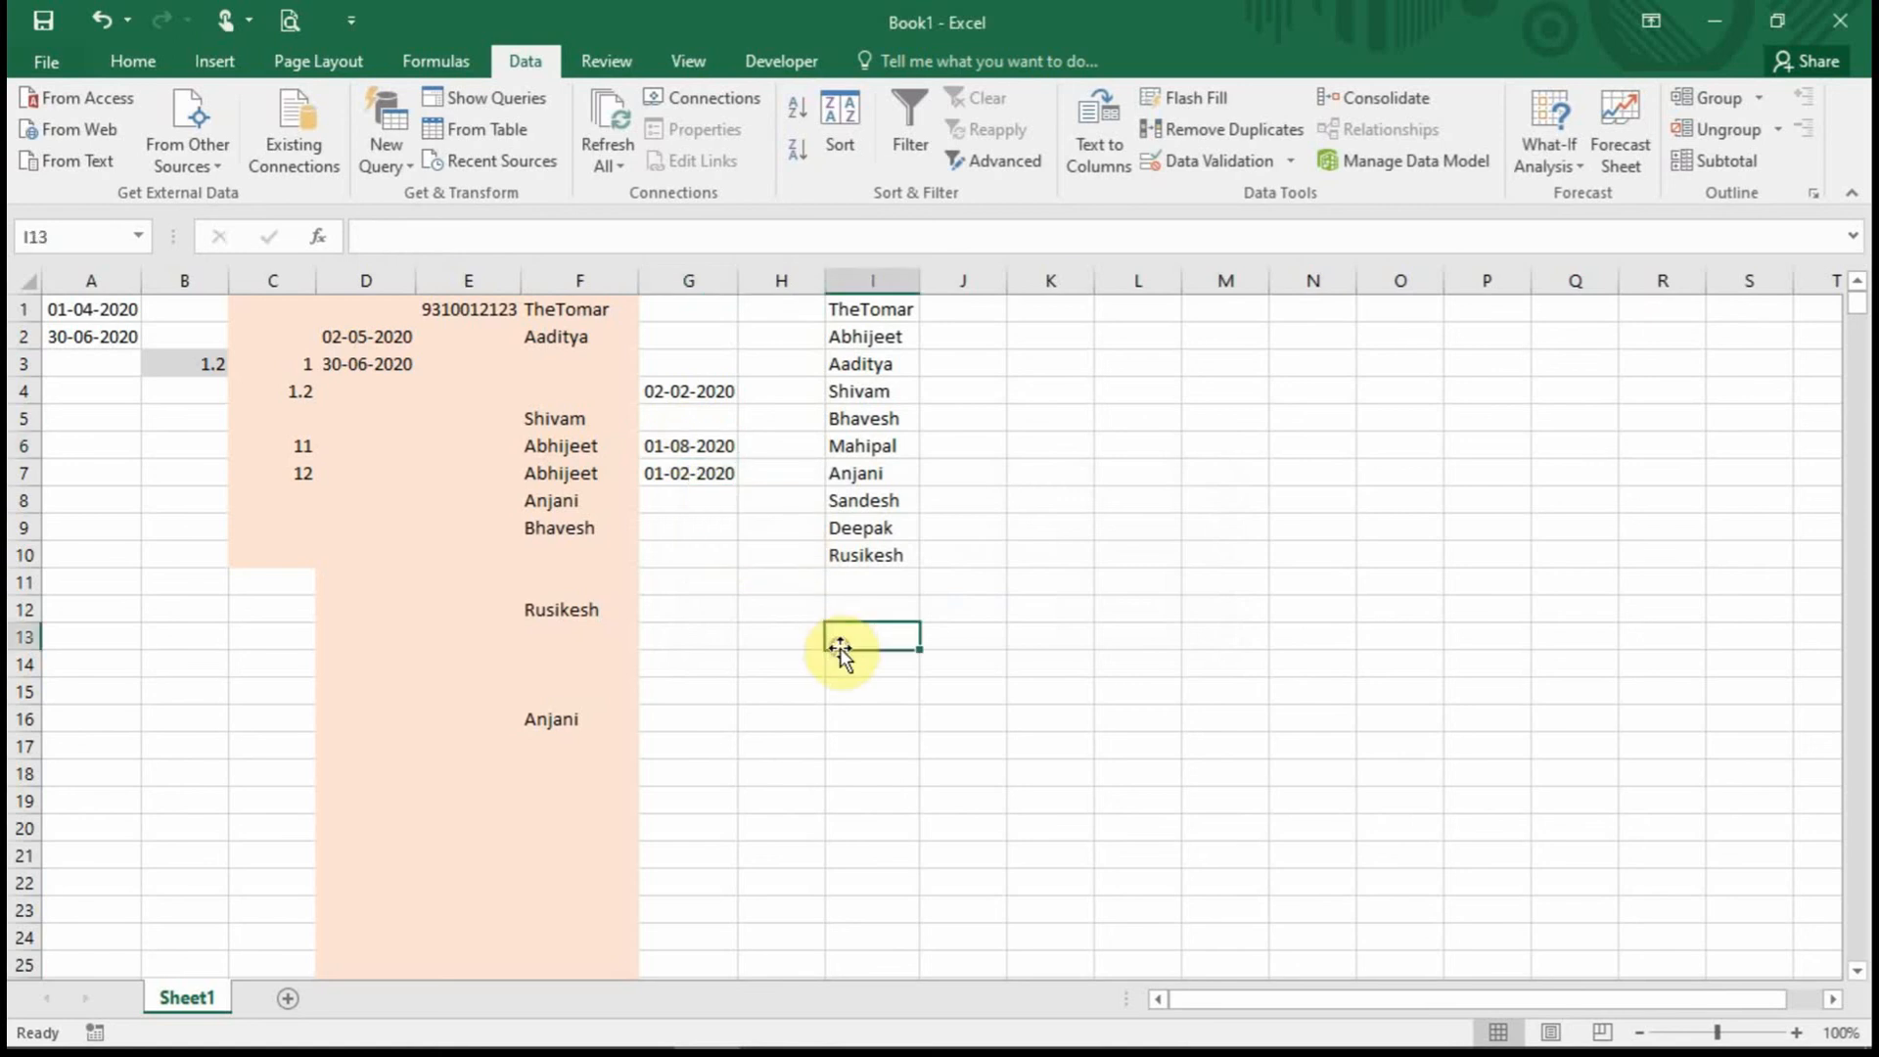
pyautogui.click(692, 443)
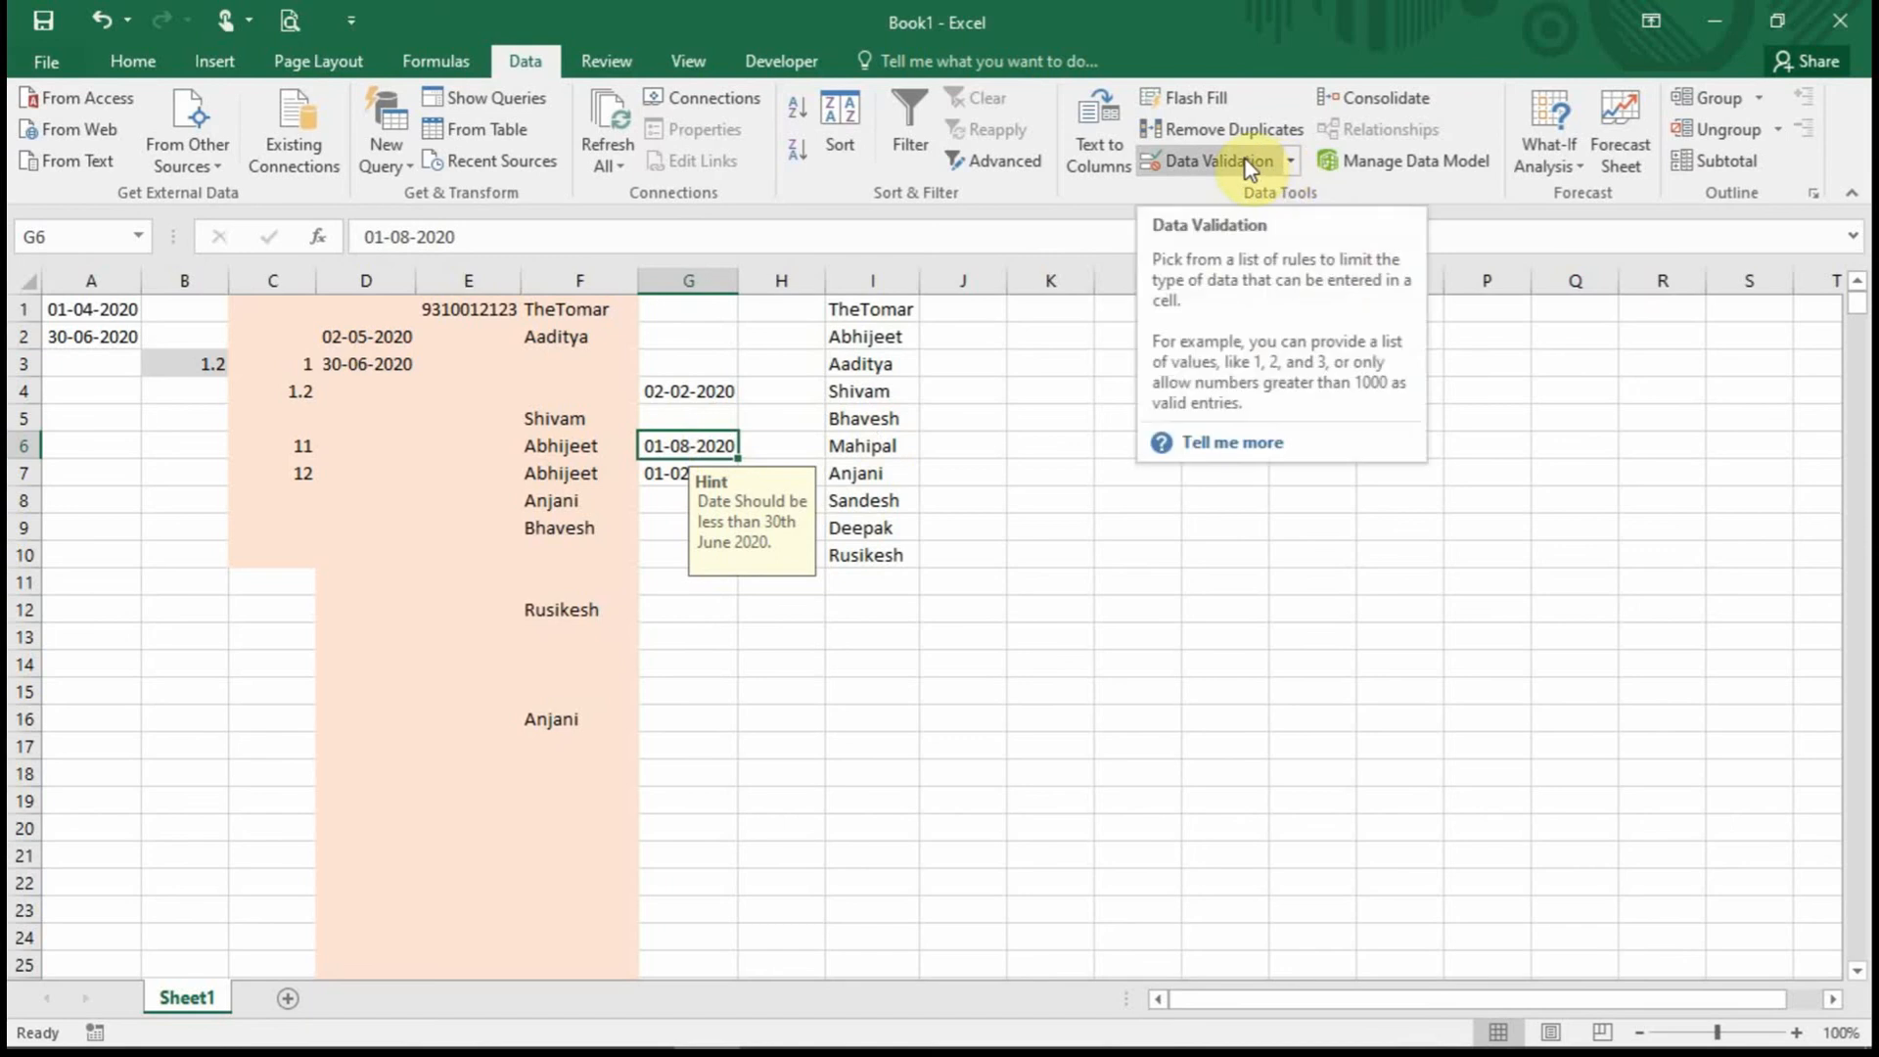
# Change the column G error alert style to Stop.
pyautogui.click(695, 305)
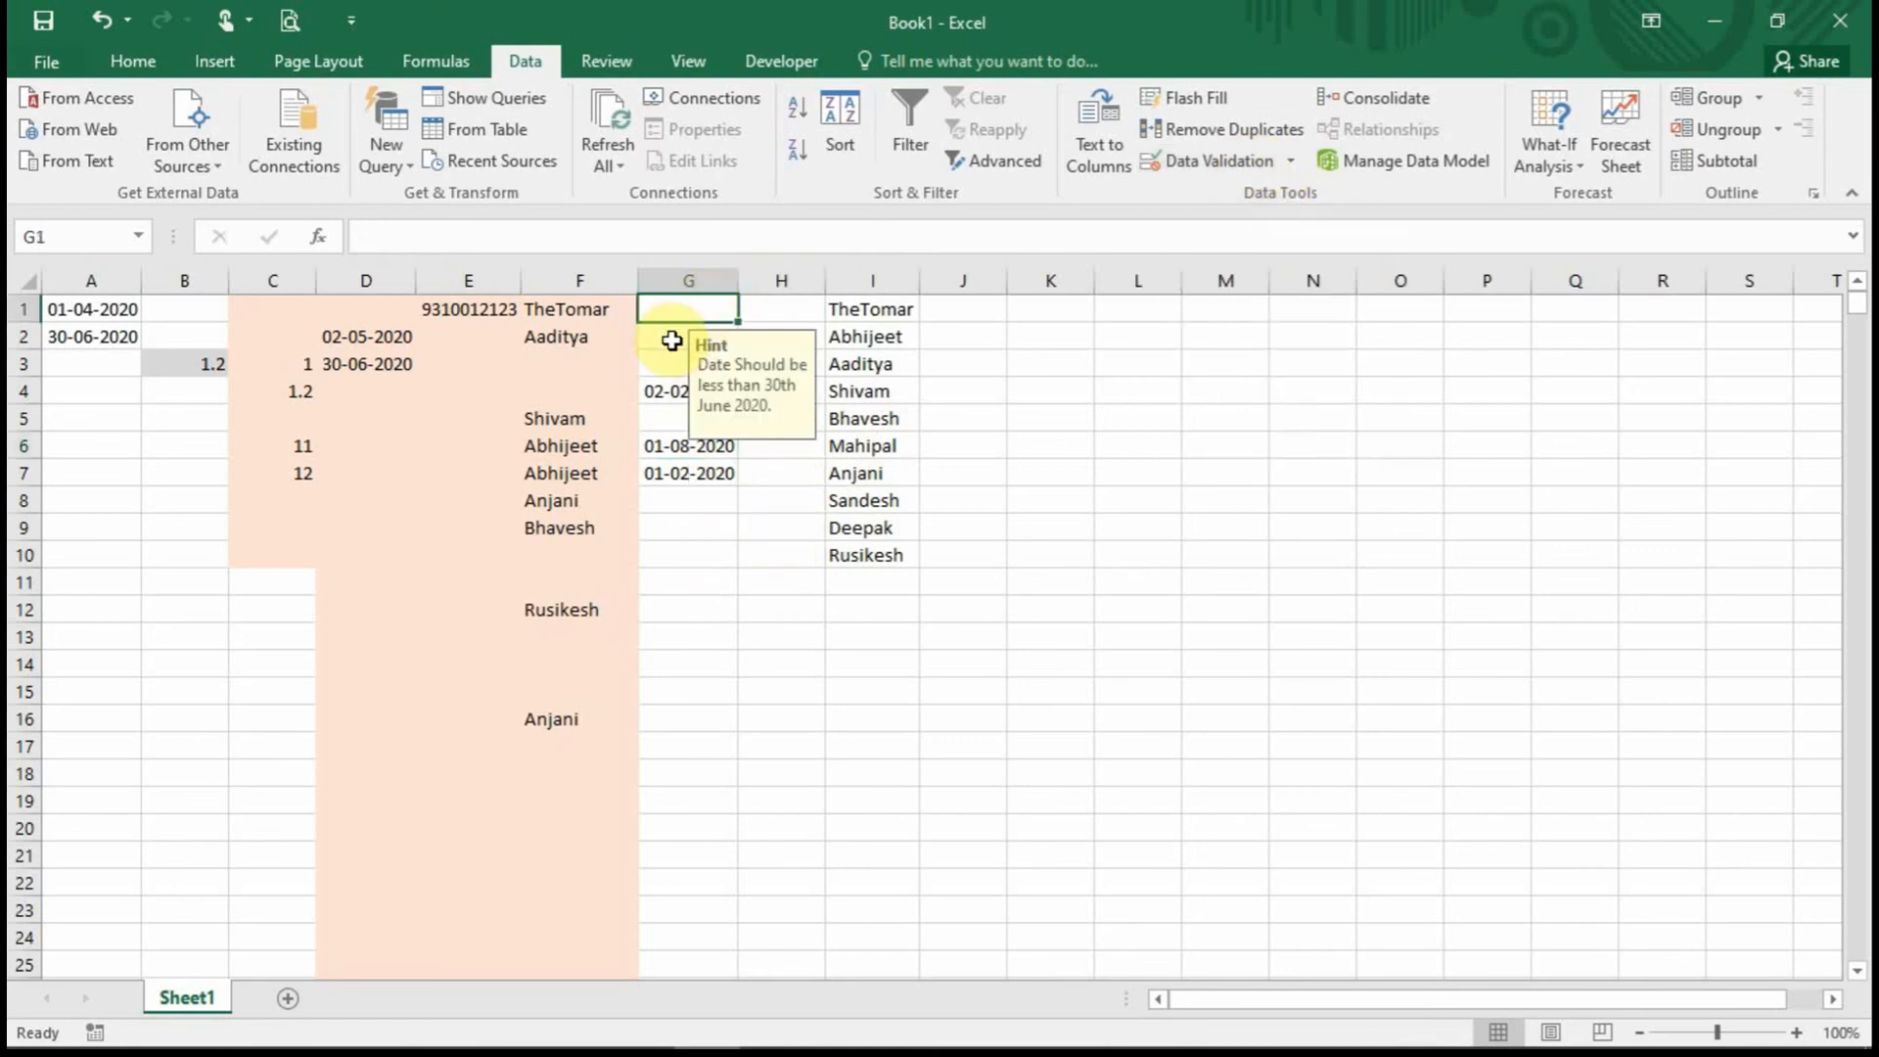
pyautogui.click(705, 310)
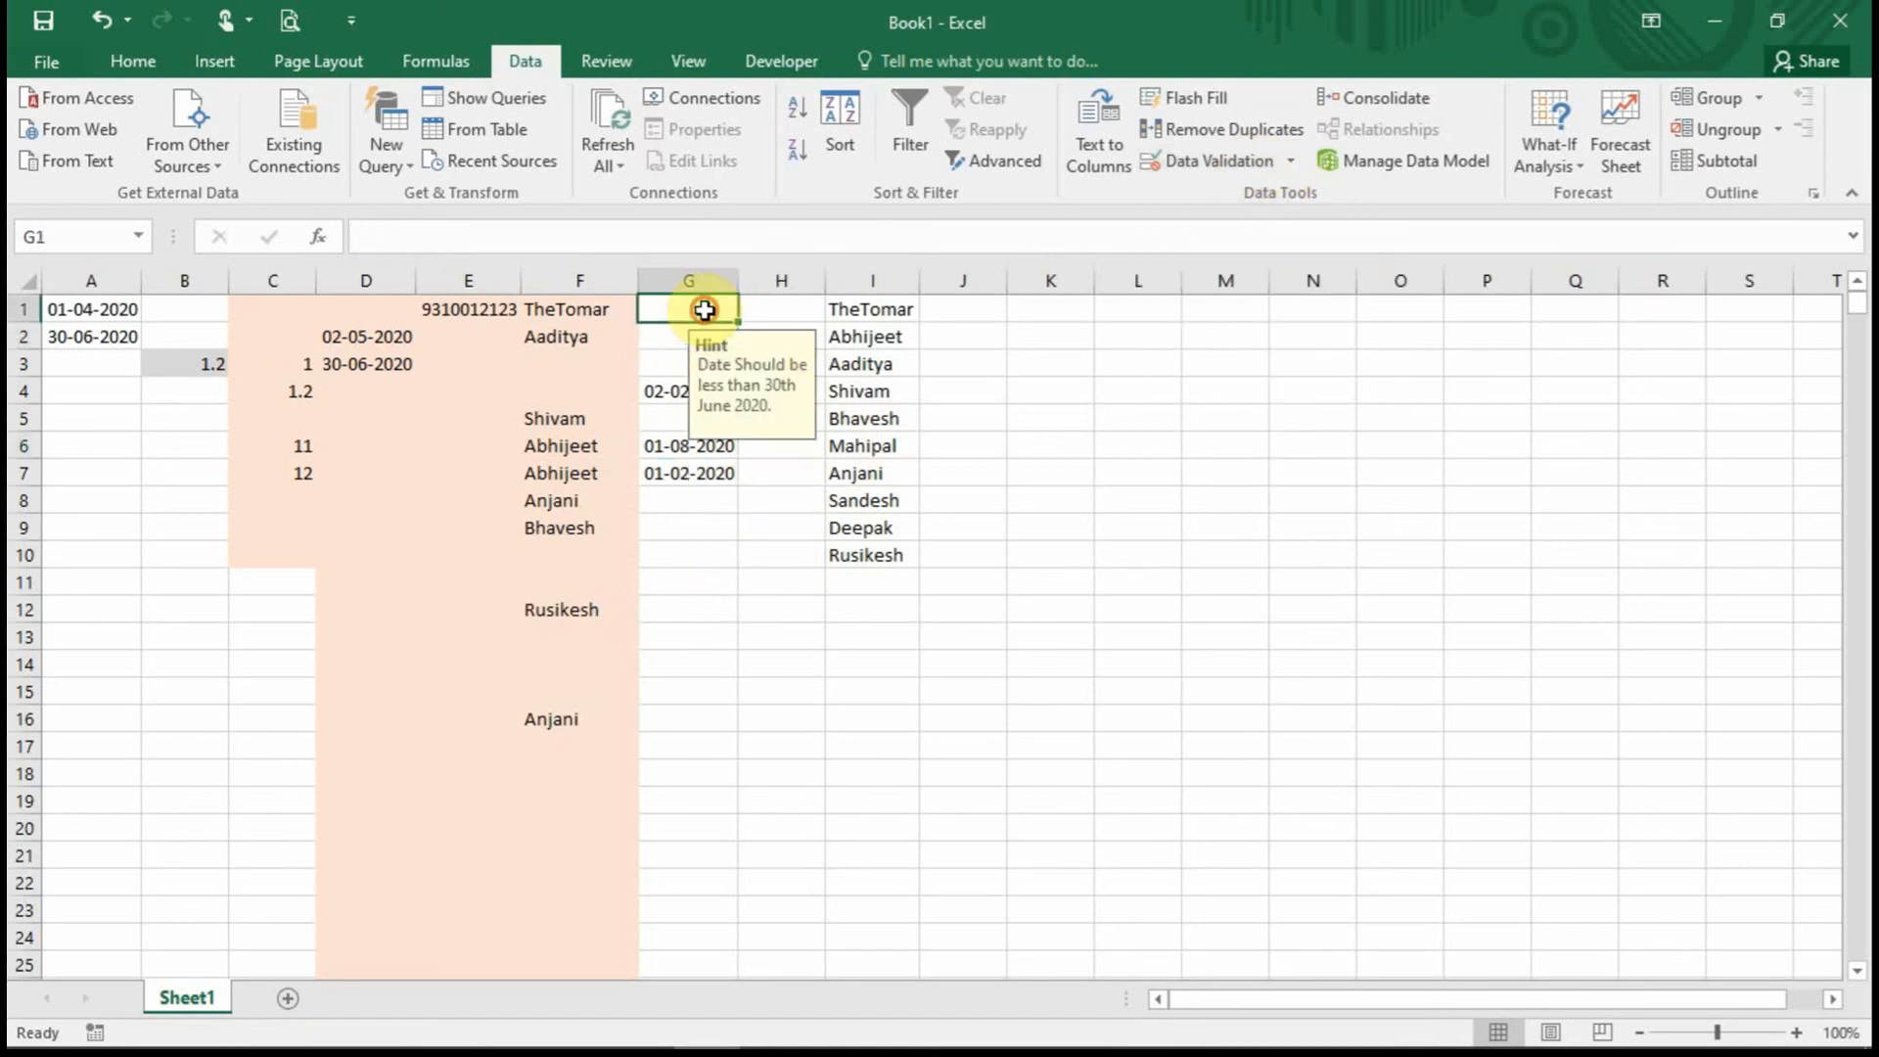
pyautogui.click(1258, 162)
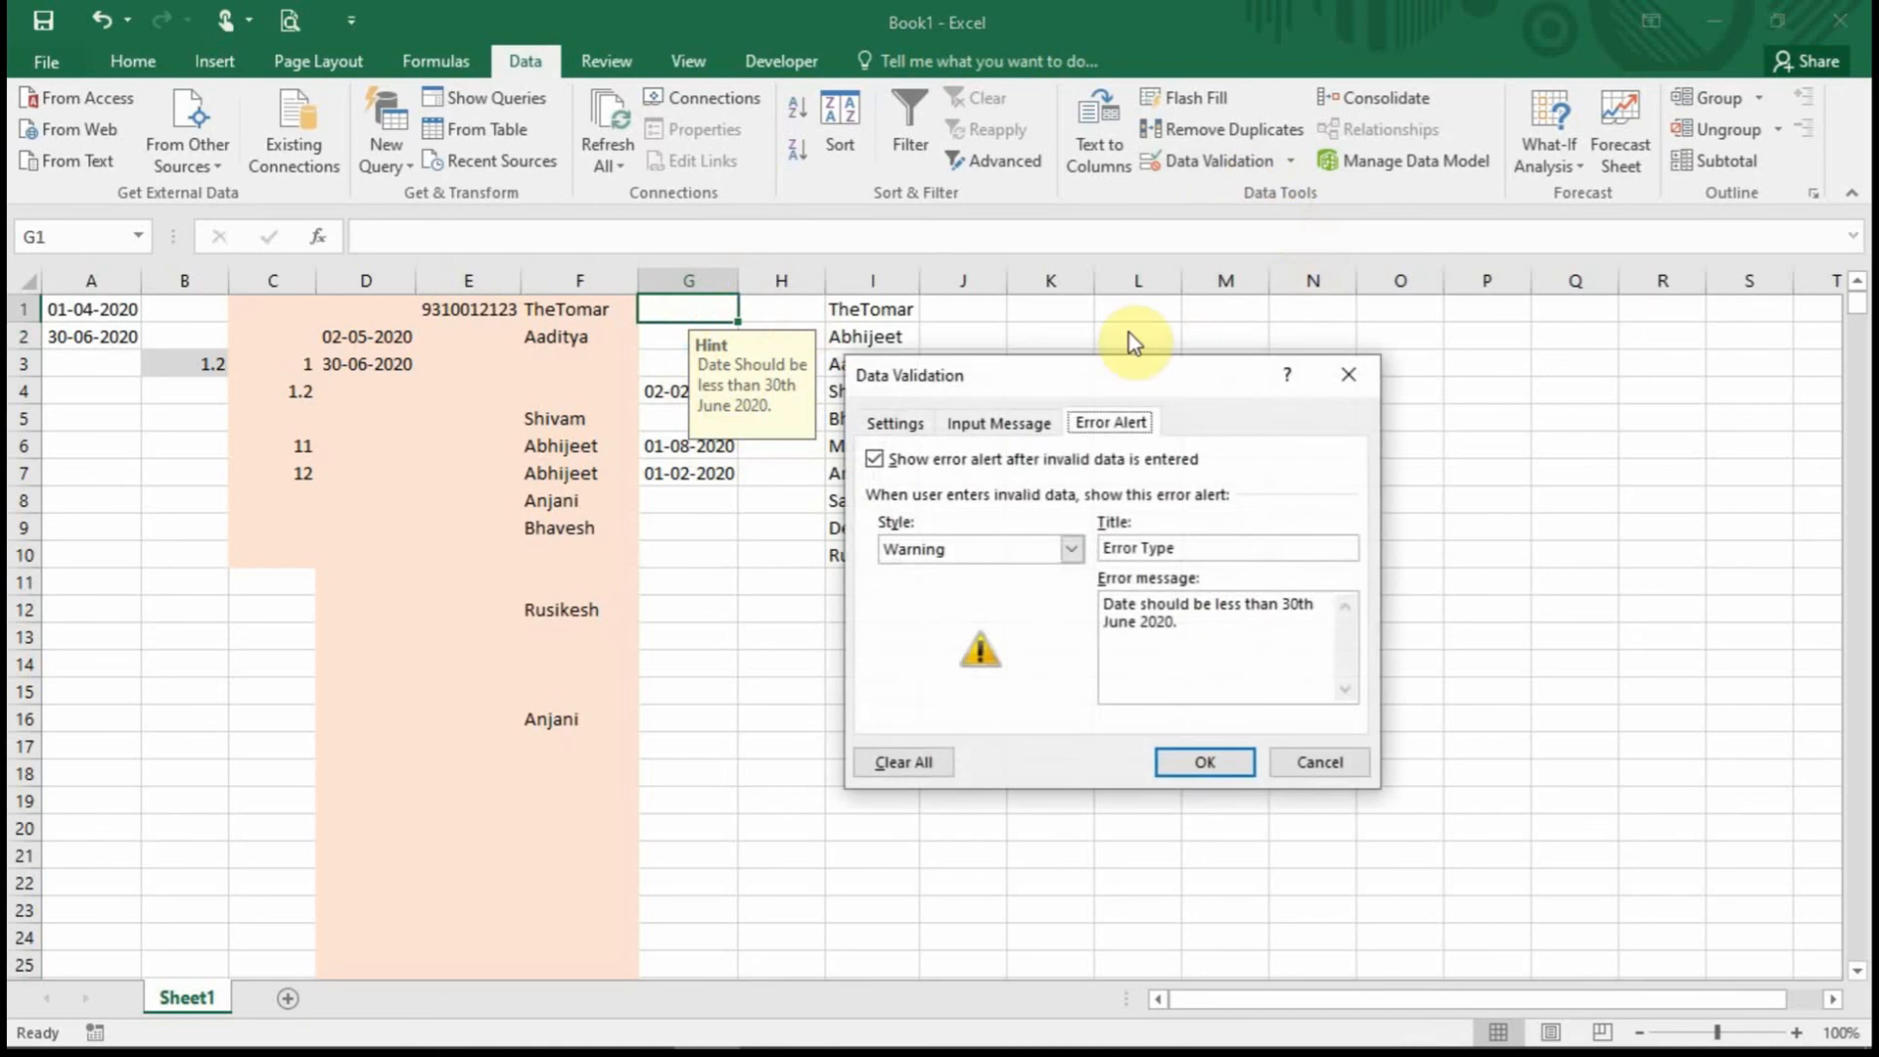
pyautogui.click(1071, 549)
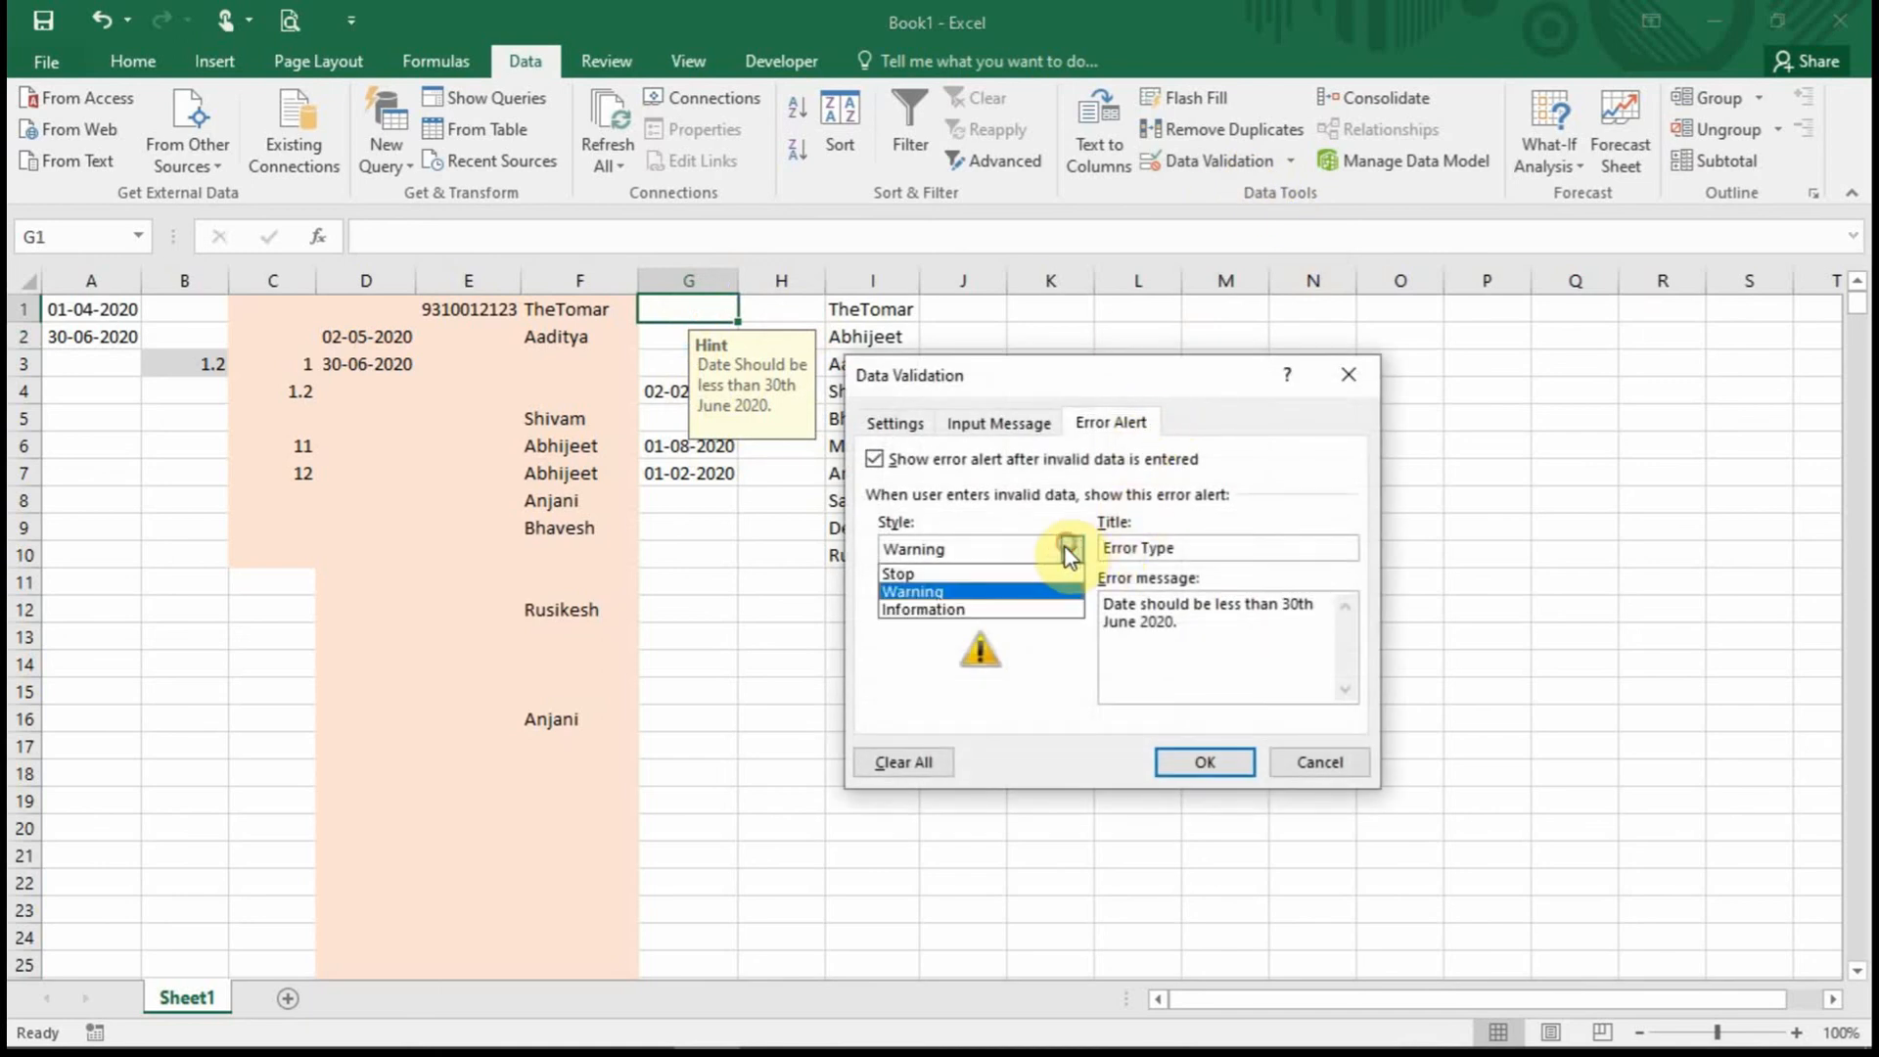
pyautogui.click(964, 577)
pyautogui.click(1205, 762)
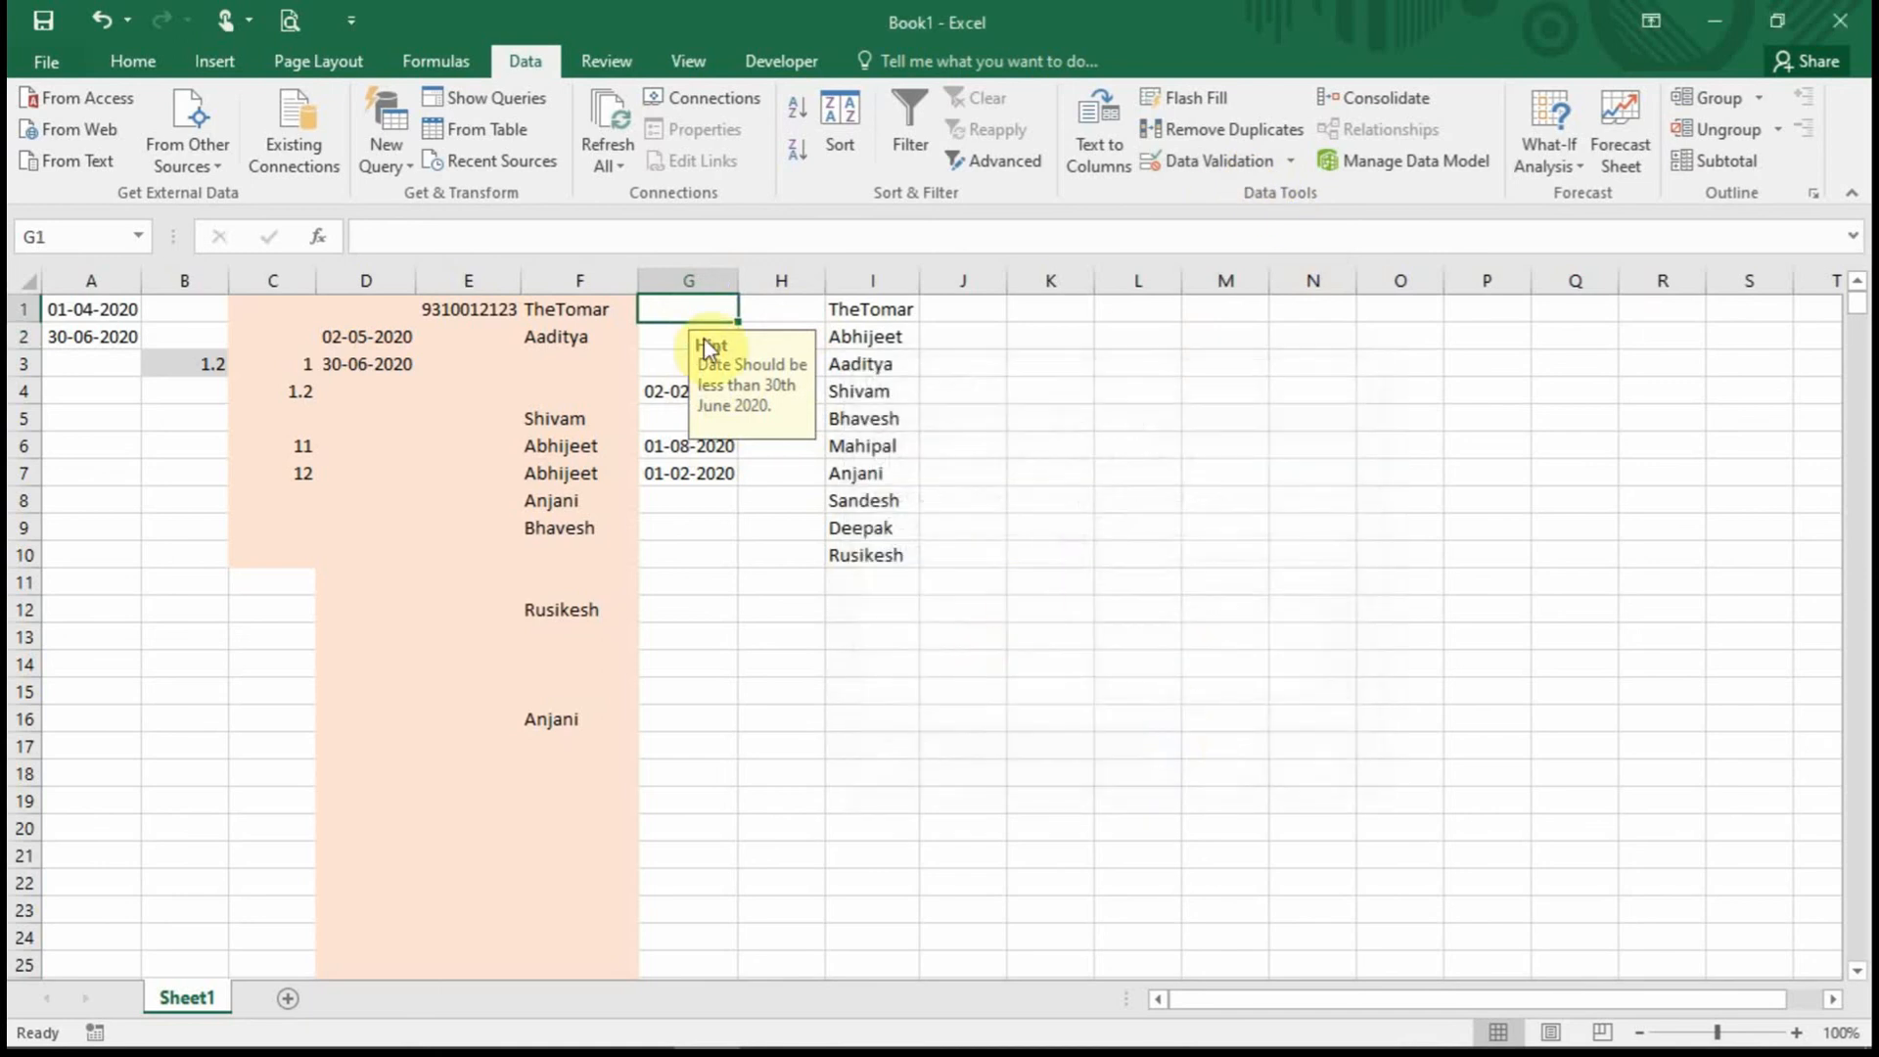
# Test 1-9-2020 in G1, retry, then cancel so G1 stays empty.
pyautogui.write('1-9-2020')
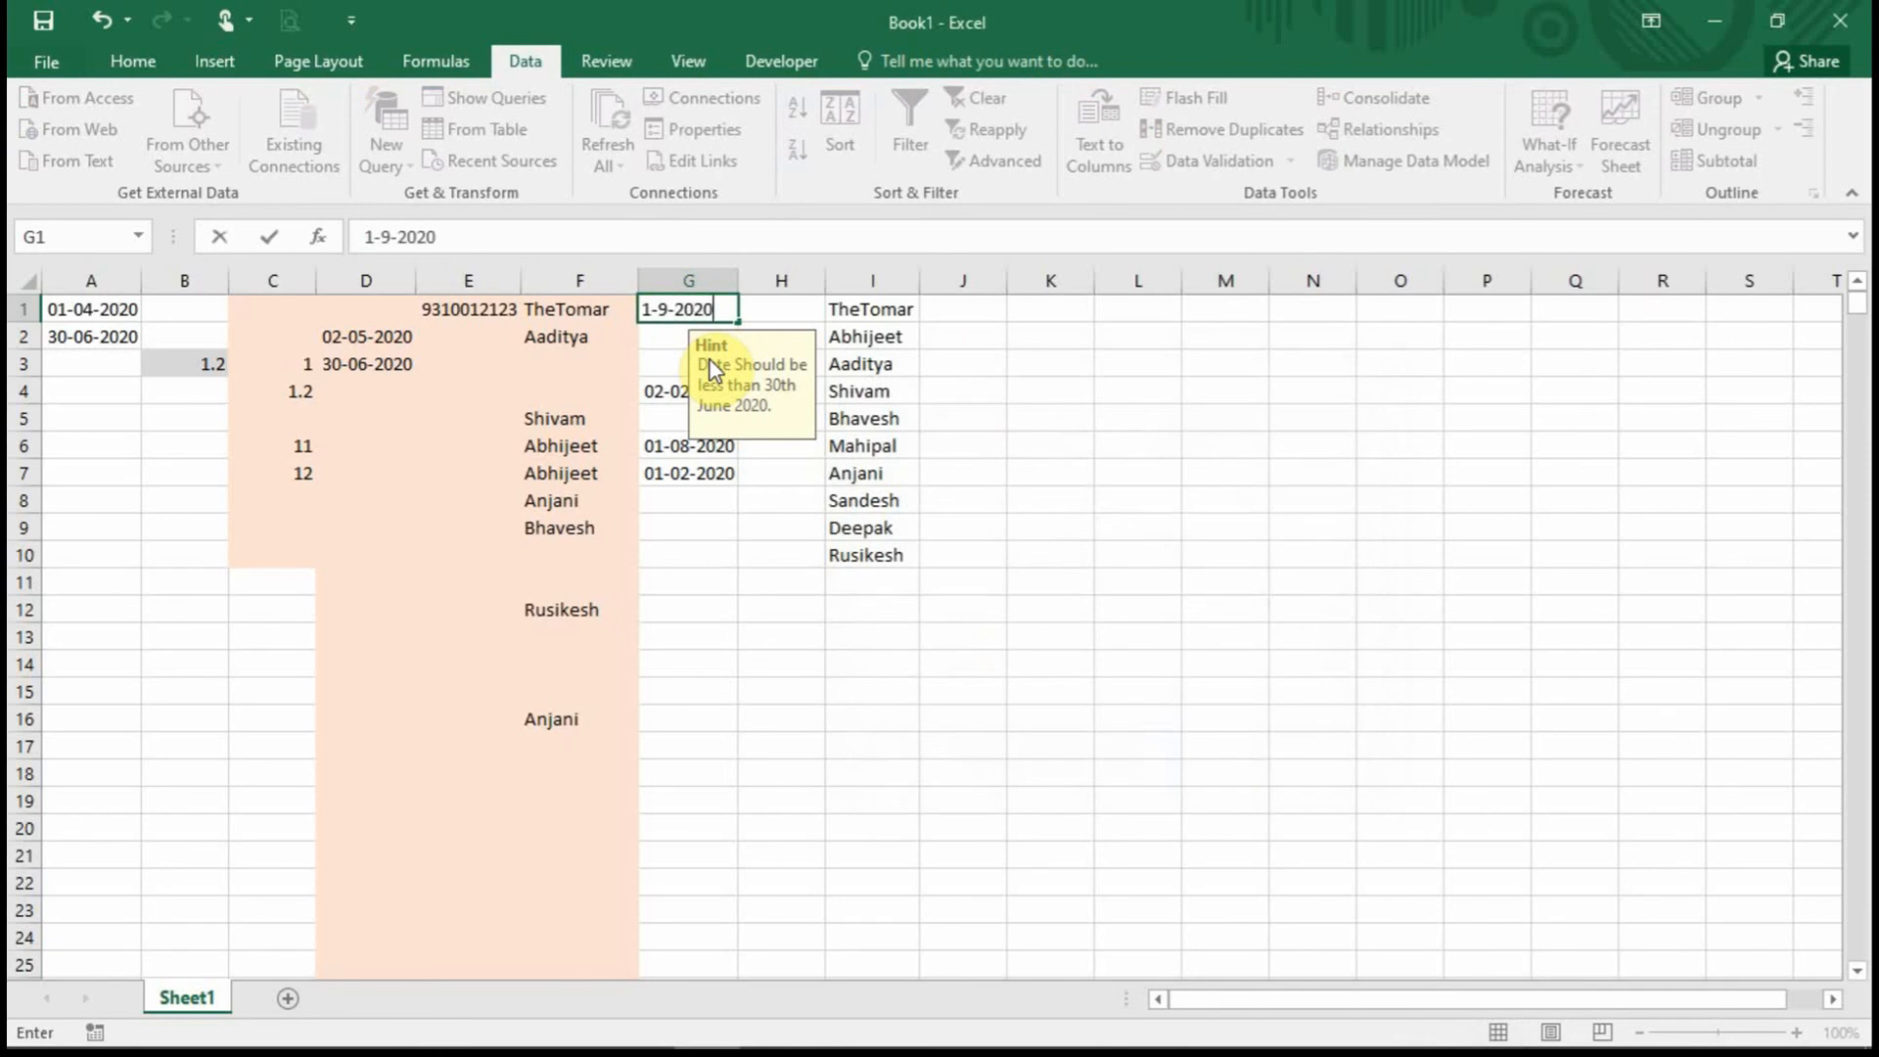
pyautogui.press('Return')
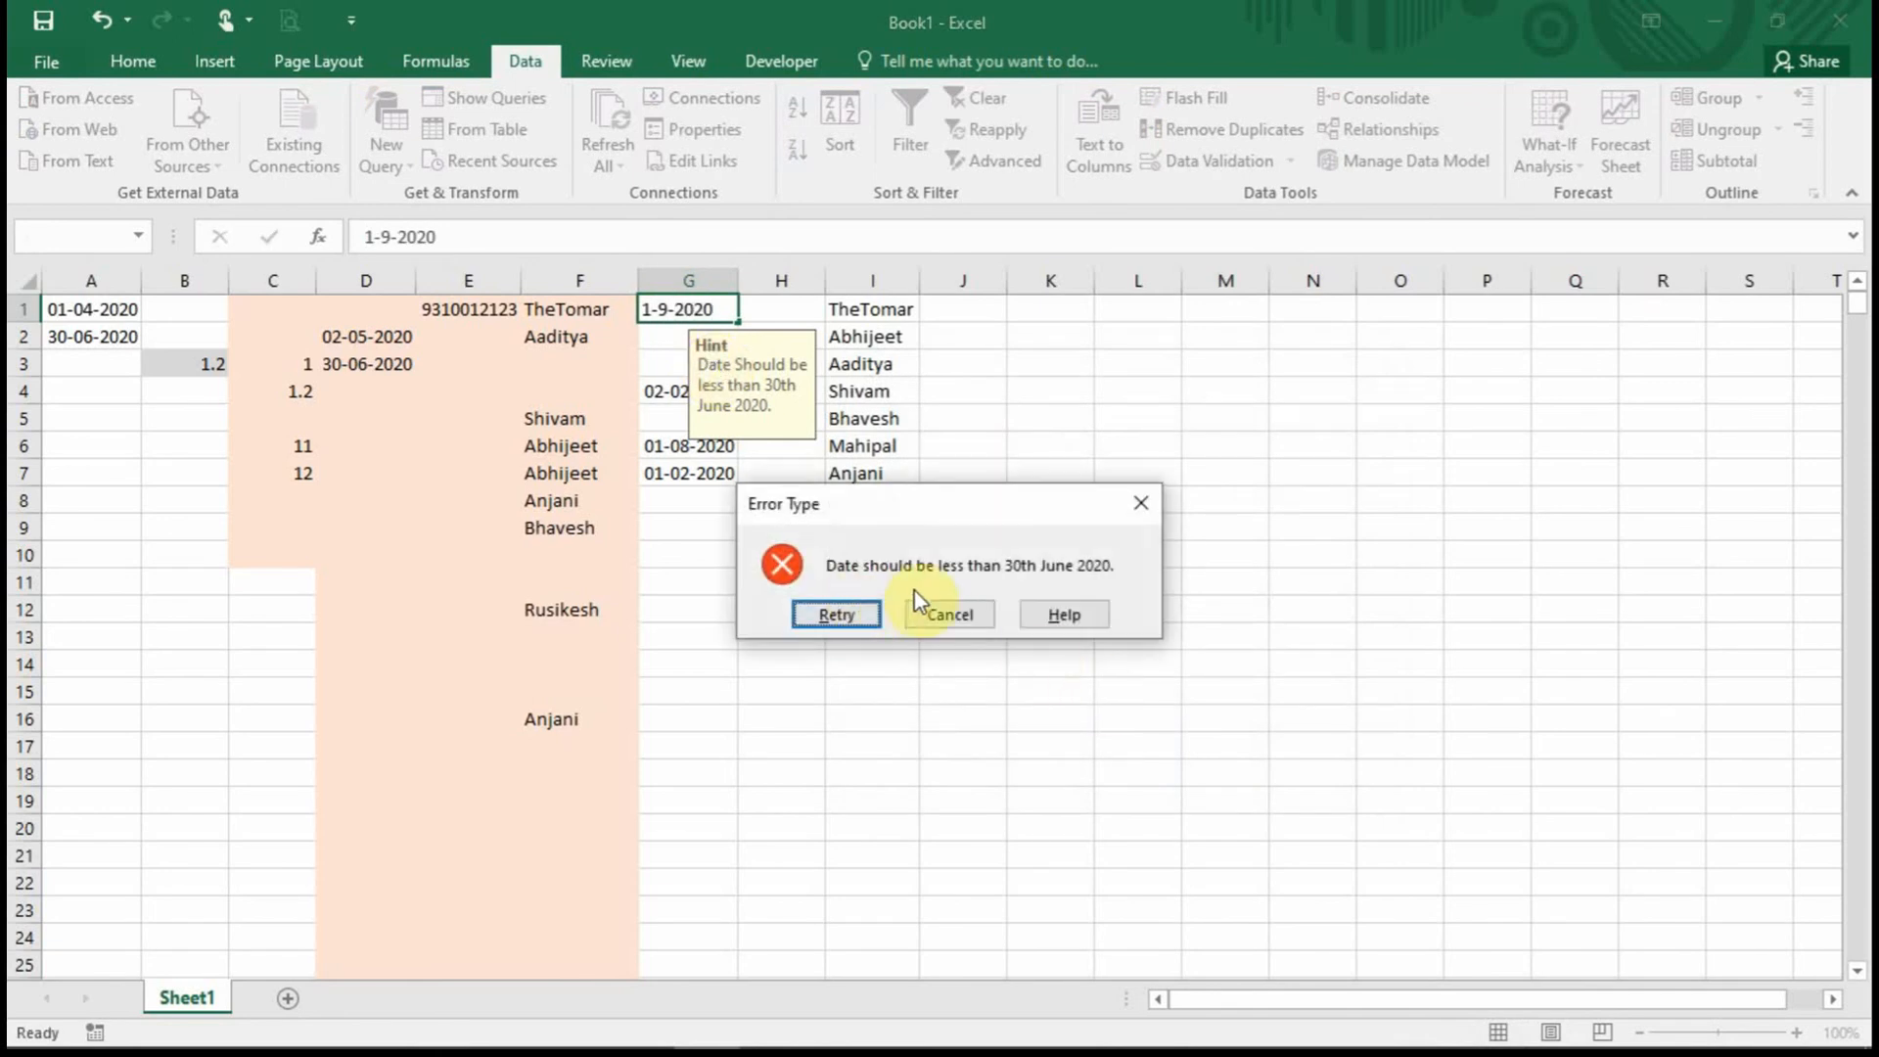
pyautogui.click(839, 614)
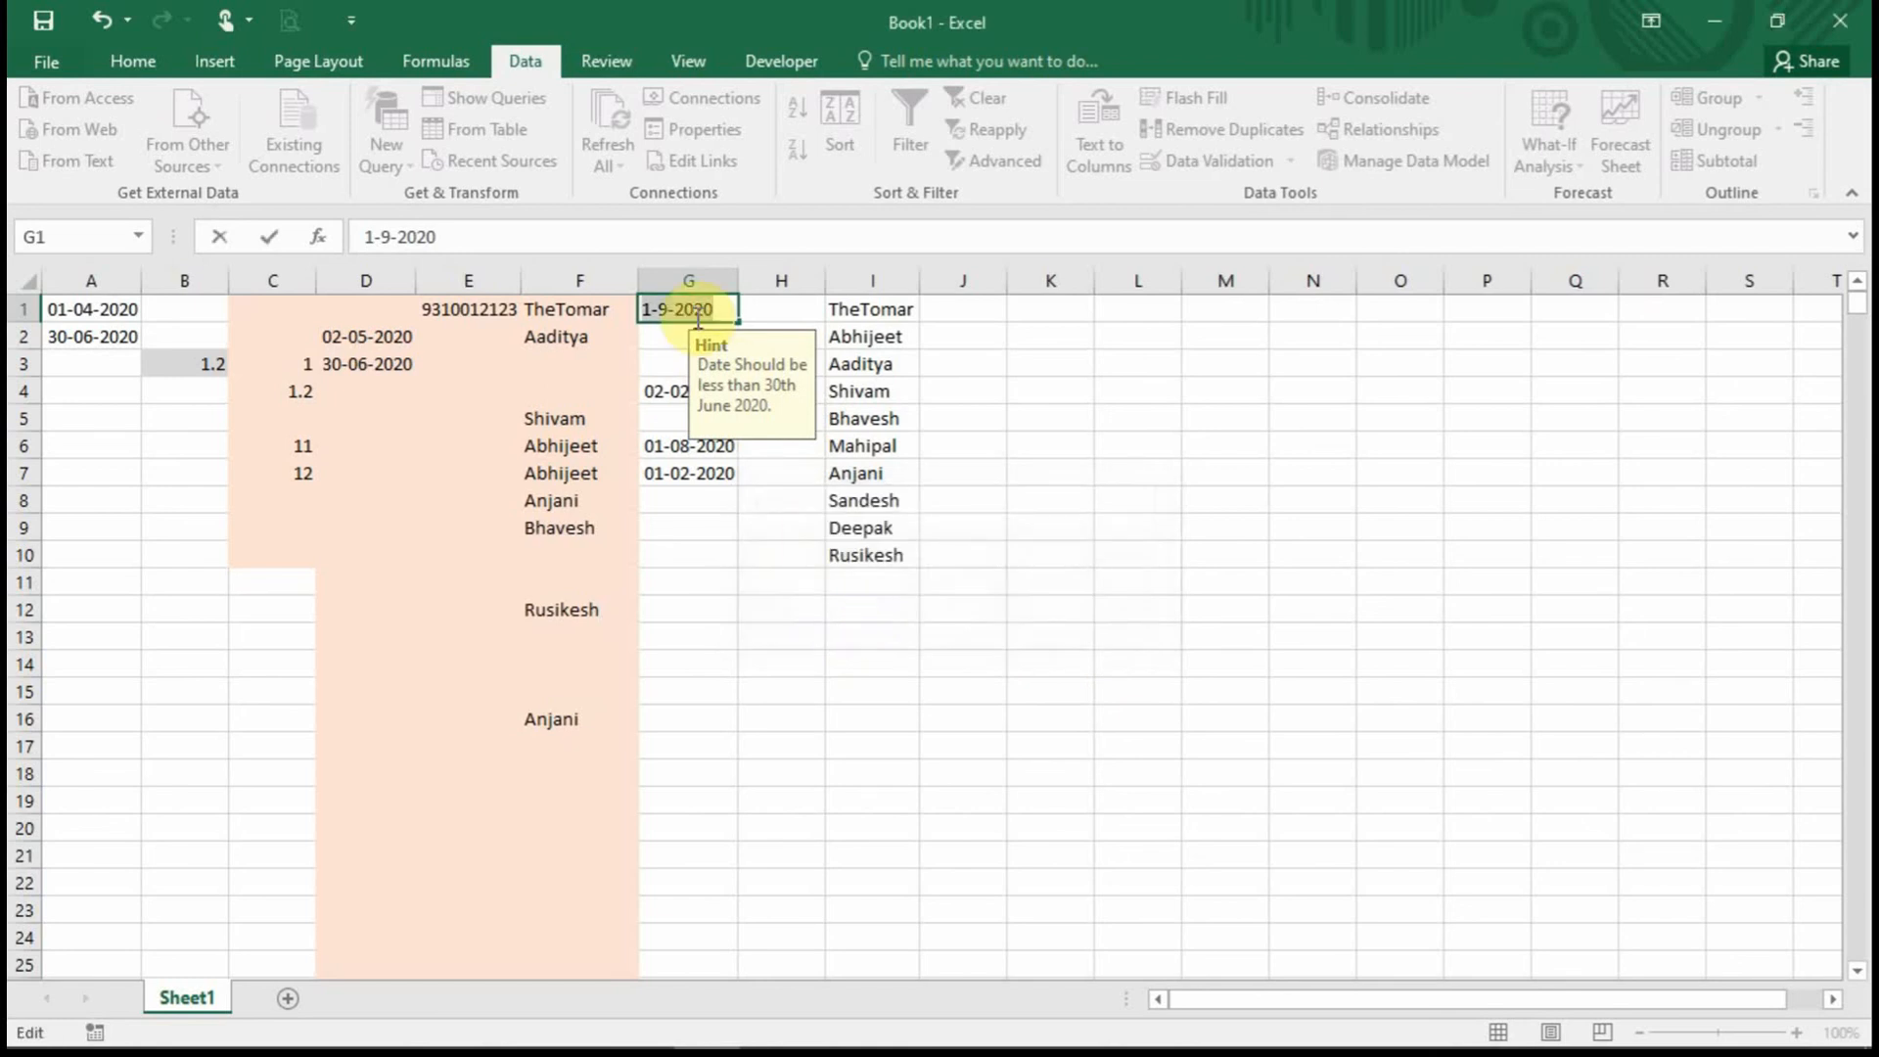
pyautogui.press('Return')
pyautogui.click(949, 614)
pyautogui.click(664, 336)
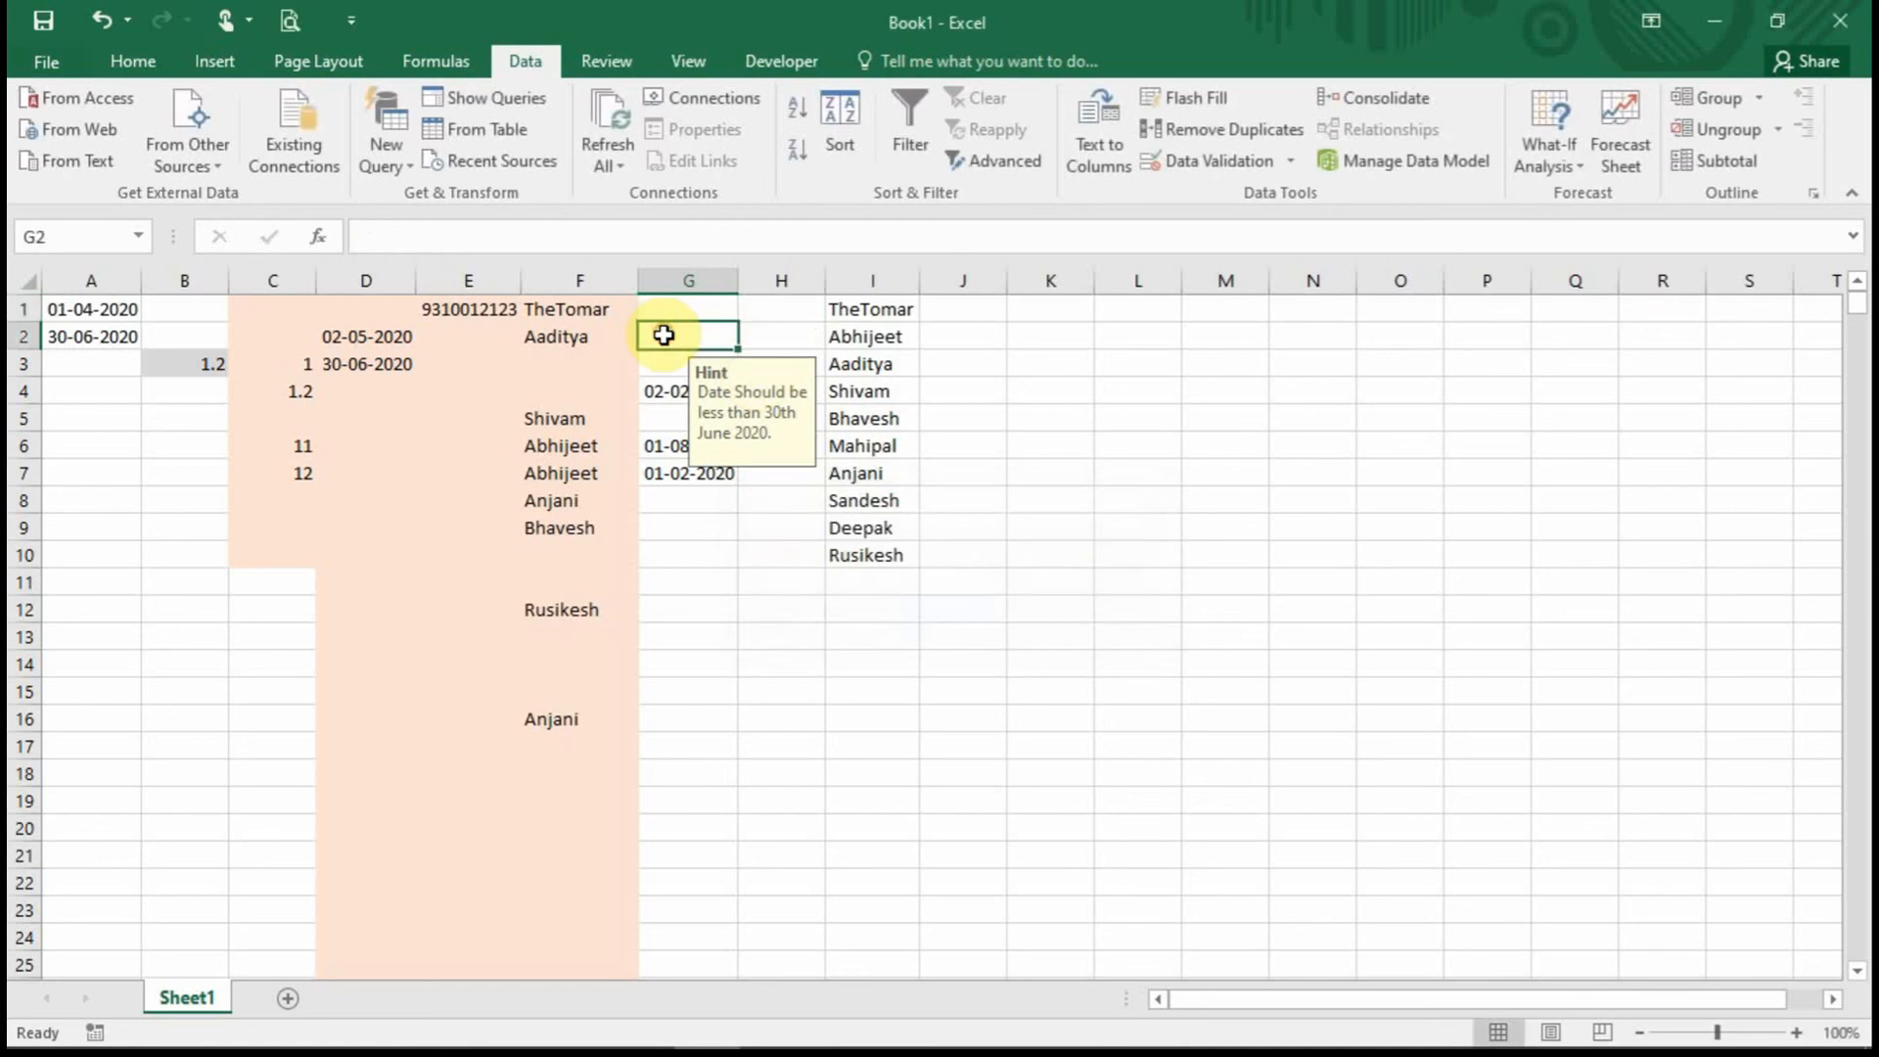
# Change the column G error alert style to Information.
pyautogui.click(1233, 161)
pyautogui.click(1072, 550)
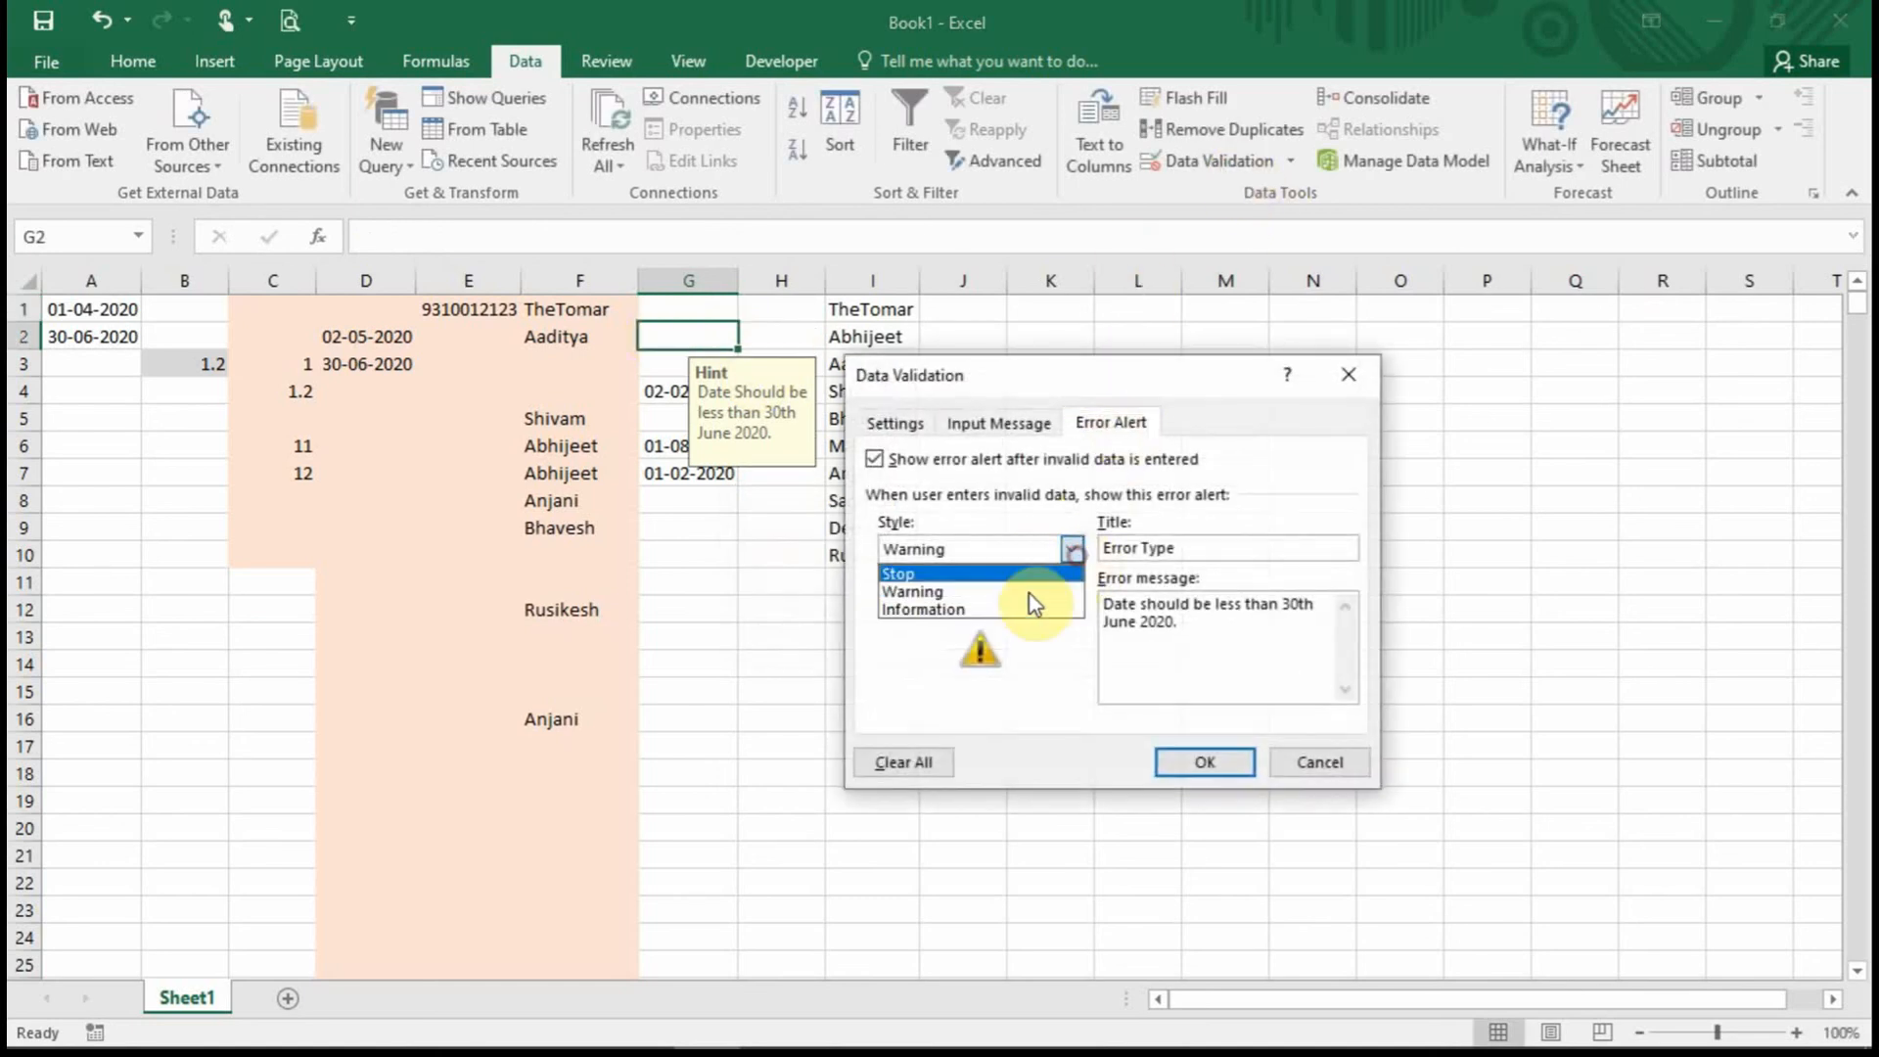
pyautogui.click(1021, 610)
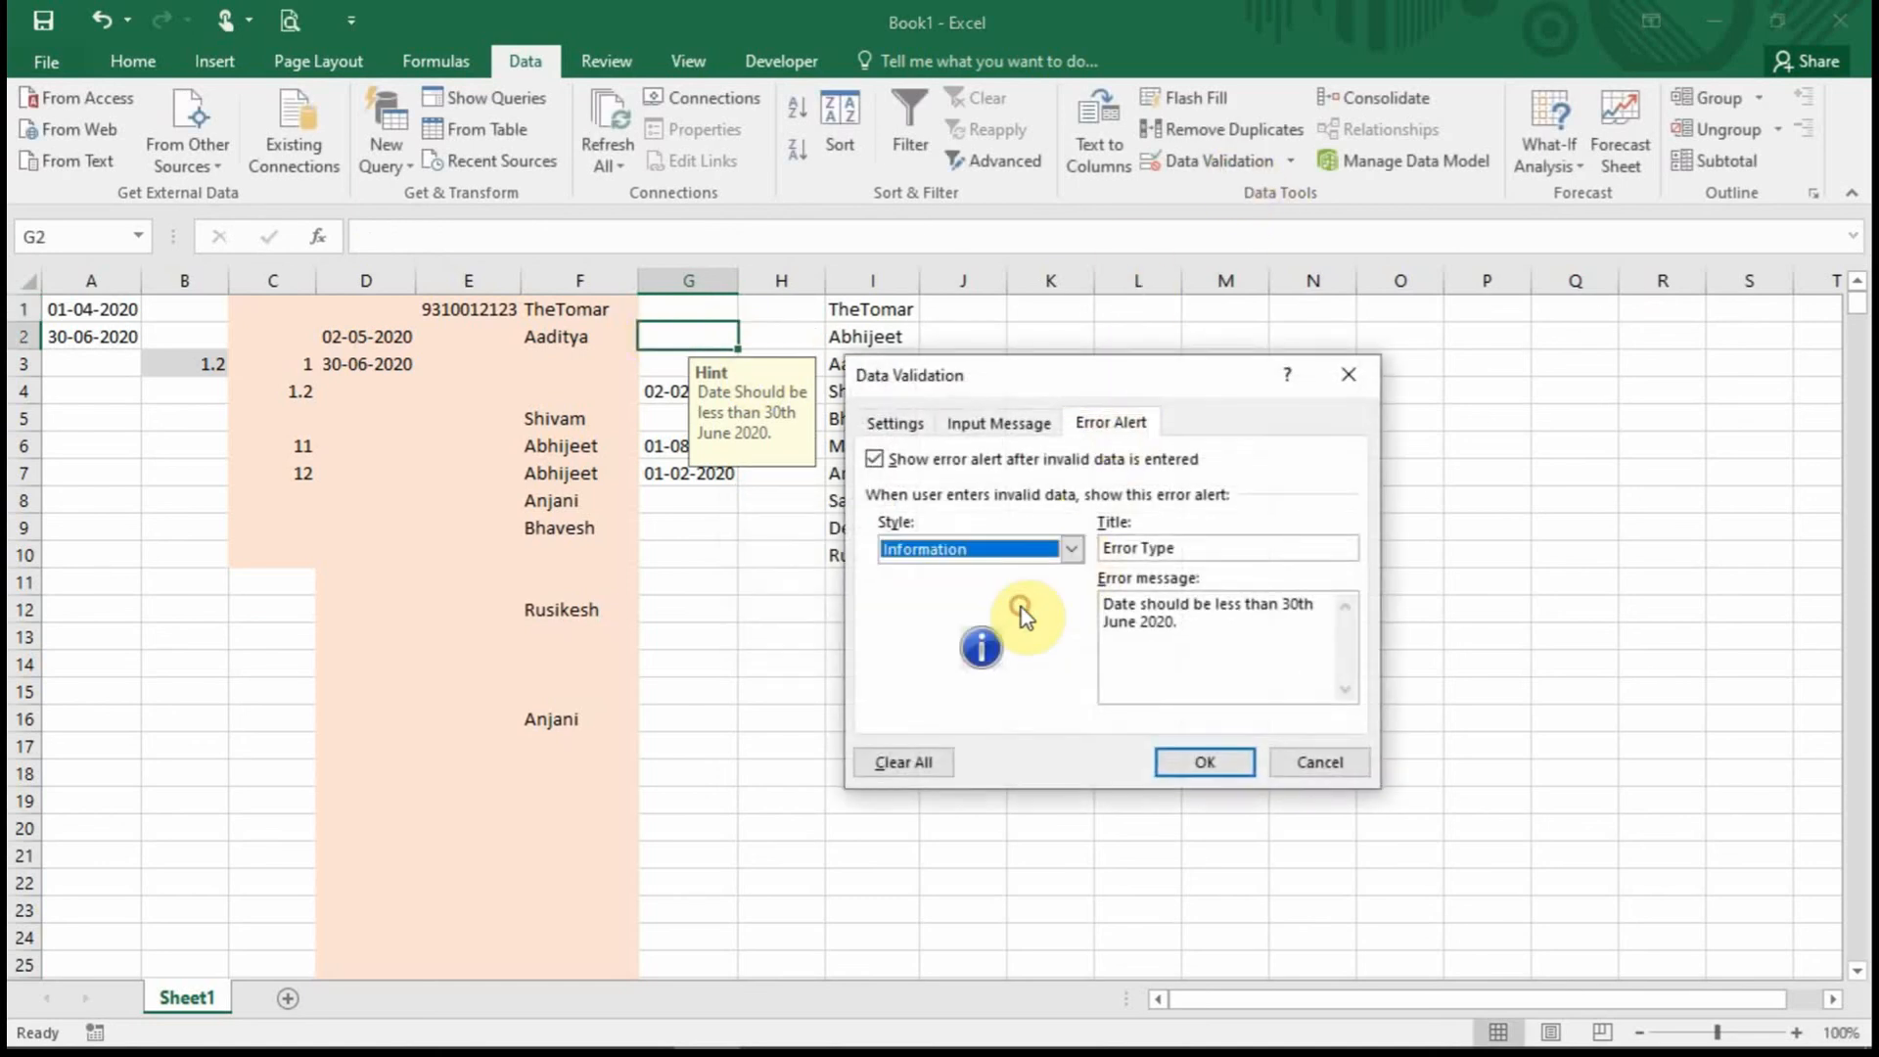
pyautogui.click(1223, 752)
# Enter 1-10-2020 in G2 and accept it on the Information alert, then check G1's hint.
pyautogui.write('1')
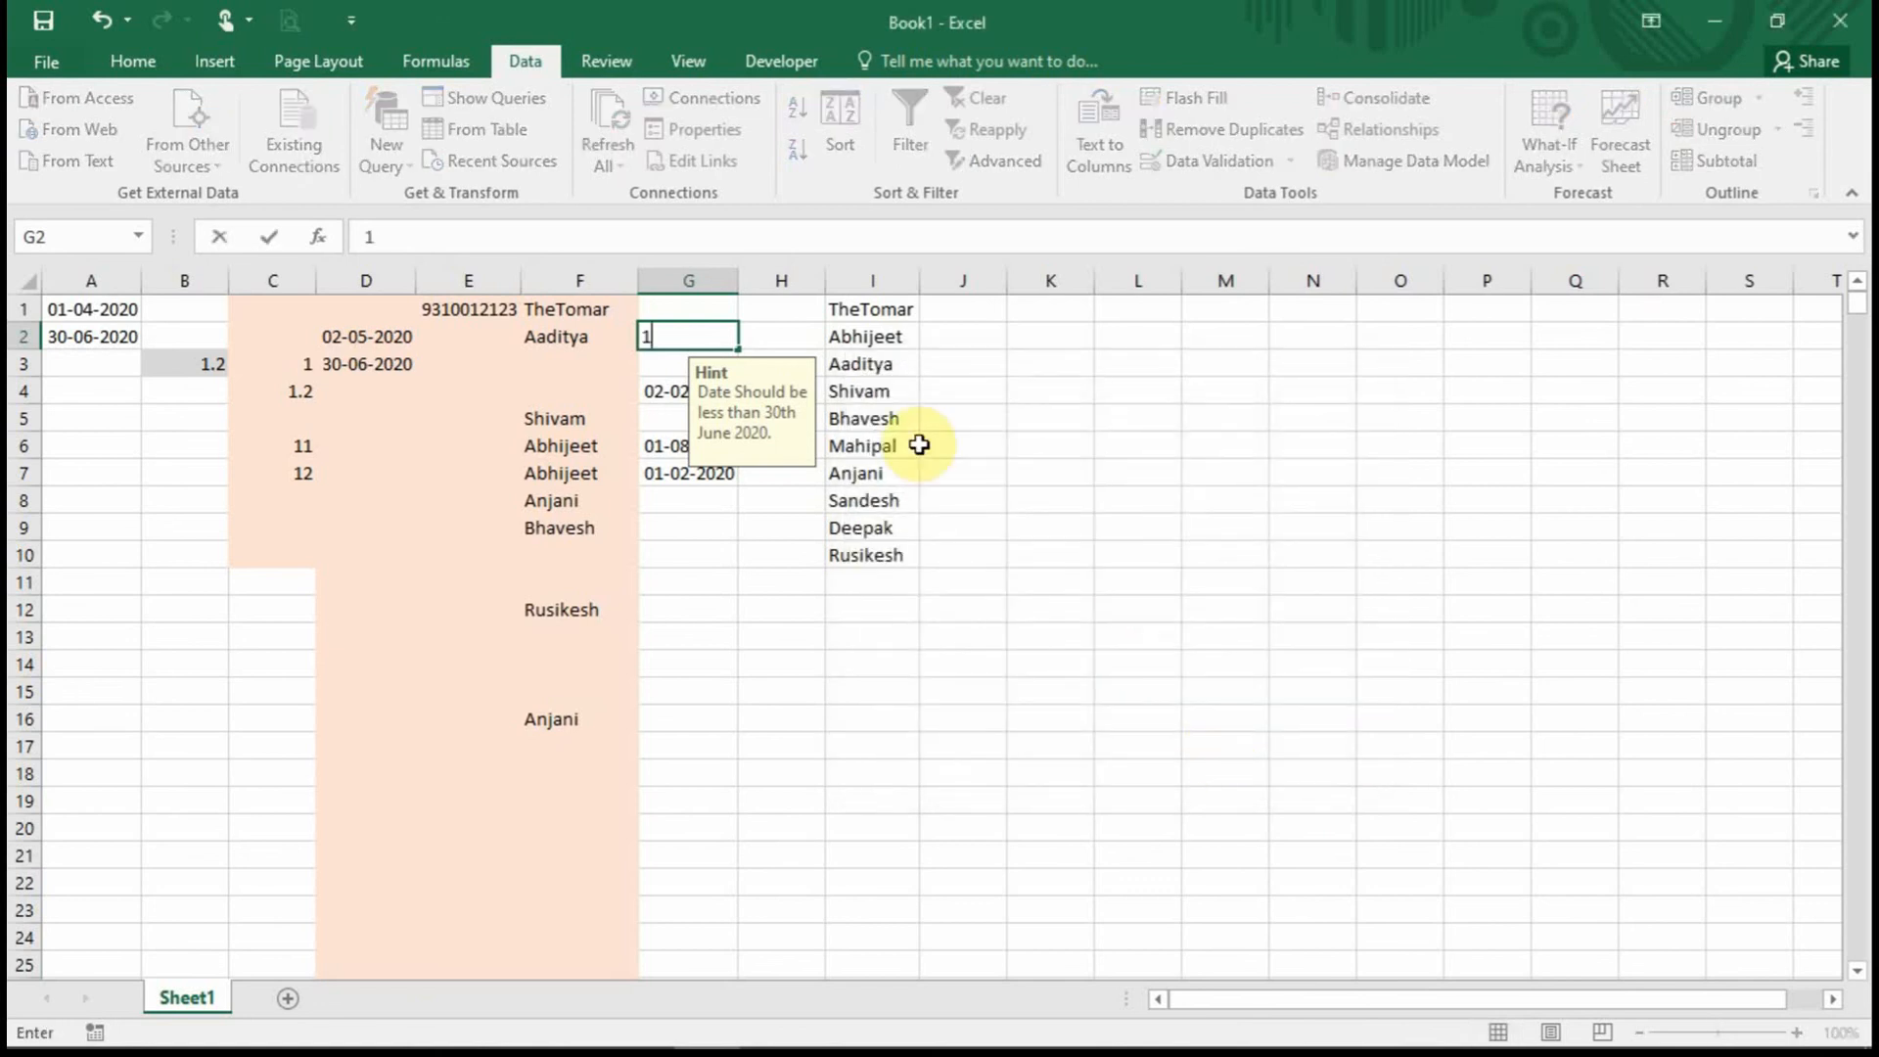
pyautogui.write('-10-2020')
pyautogui.press('Return')
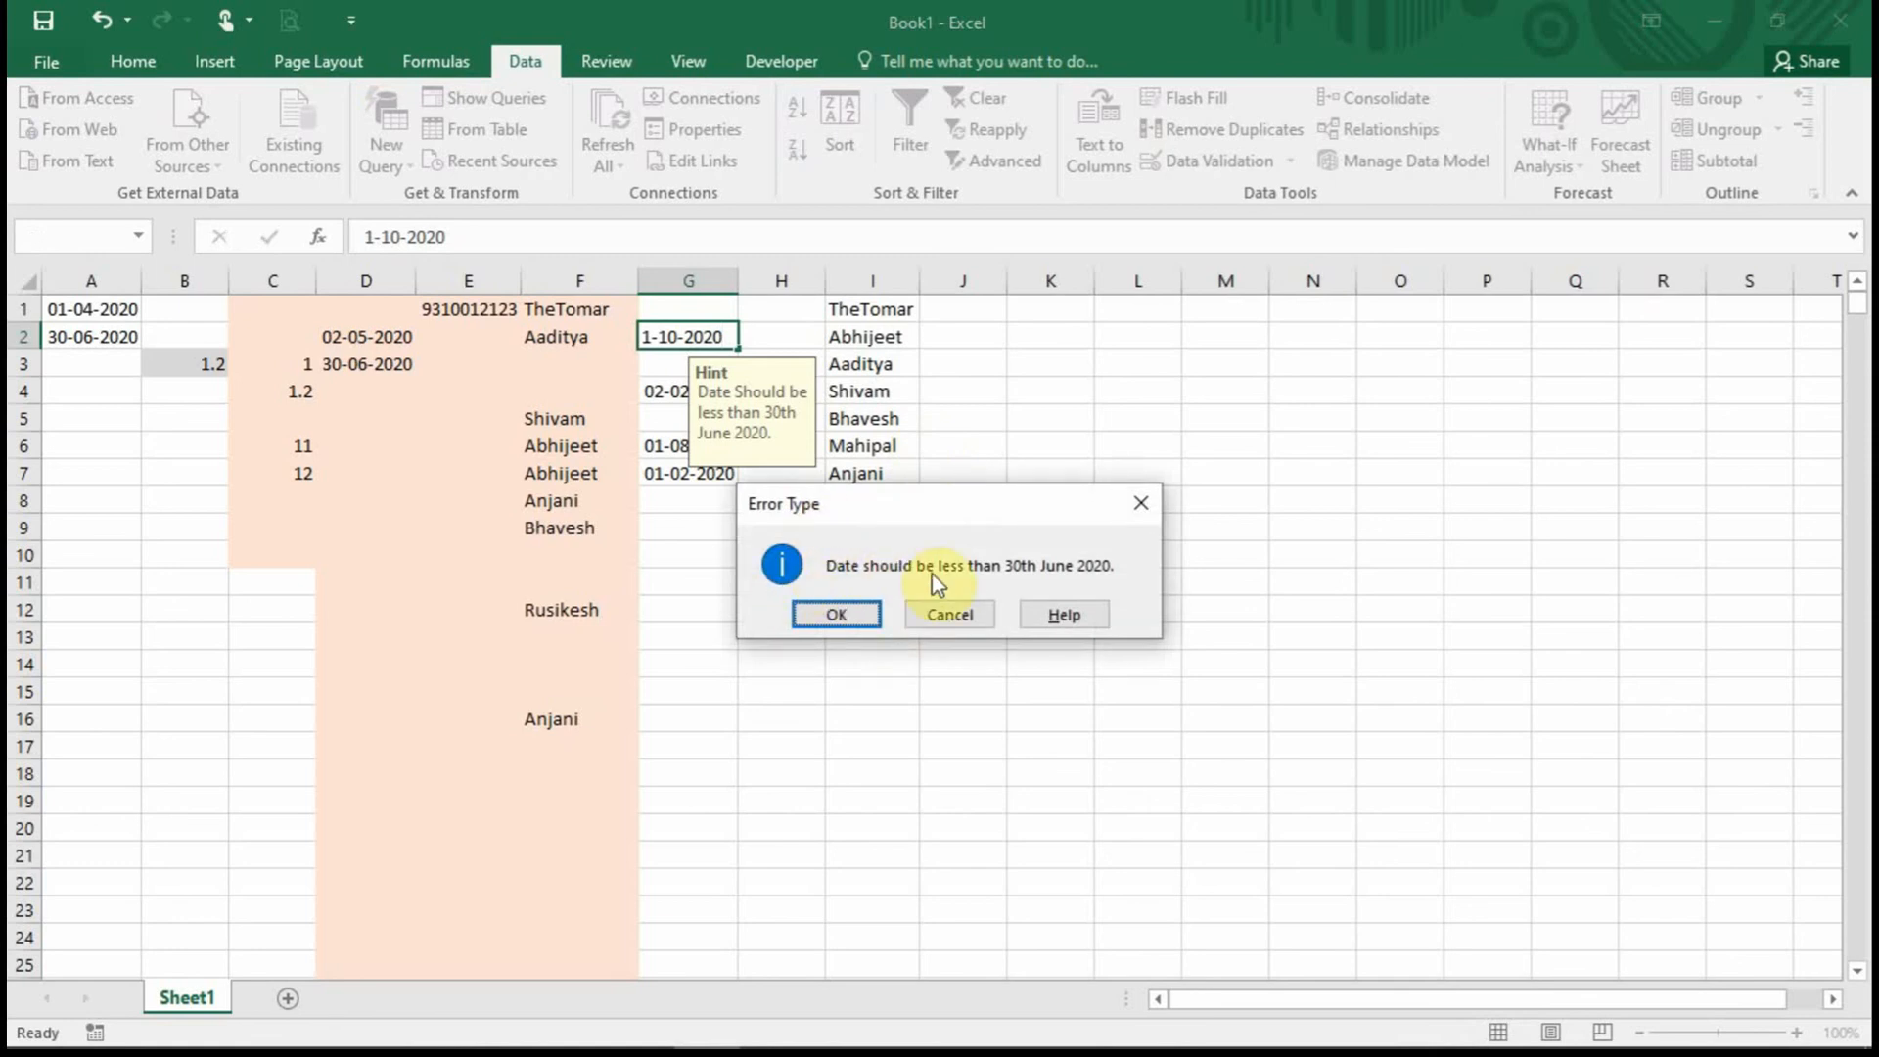
pyautogui.click(834, 616)
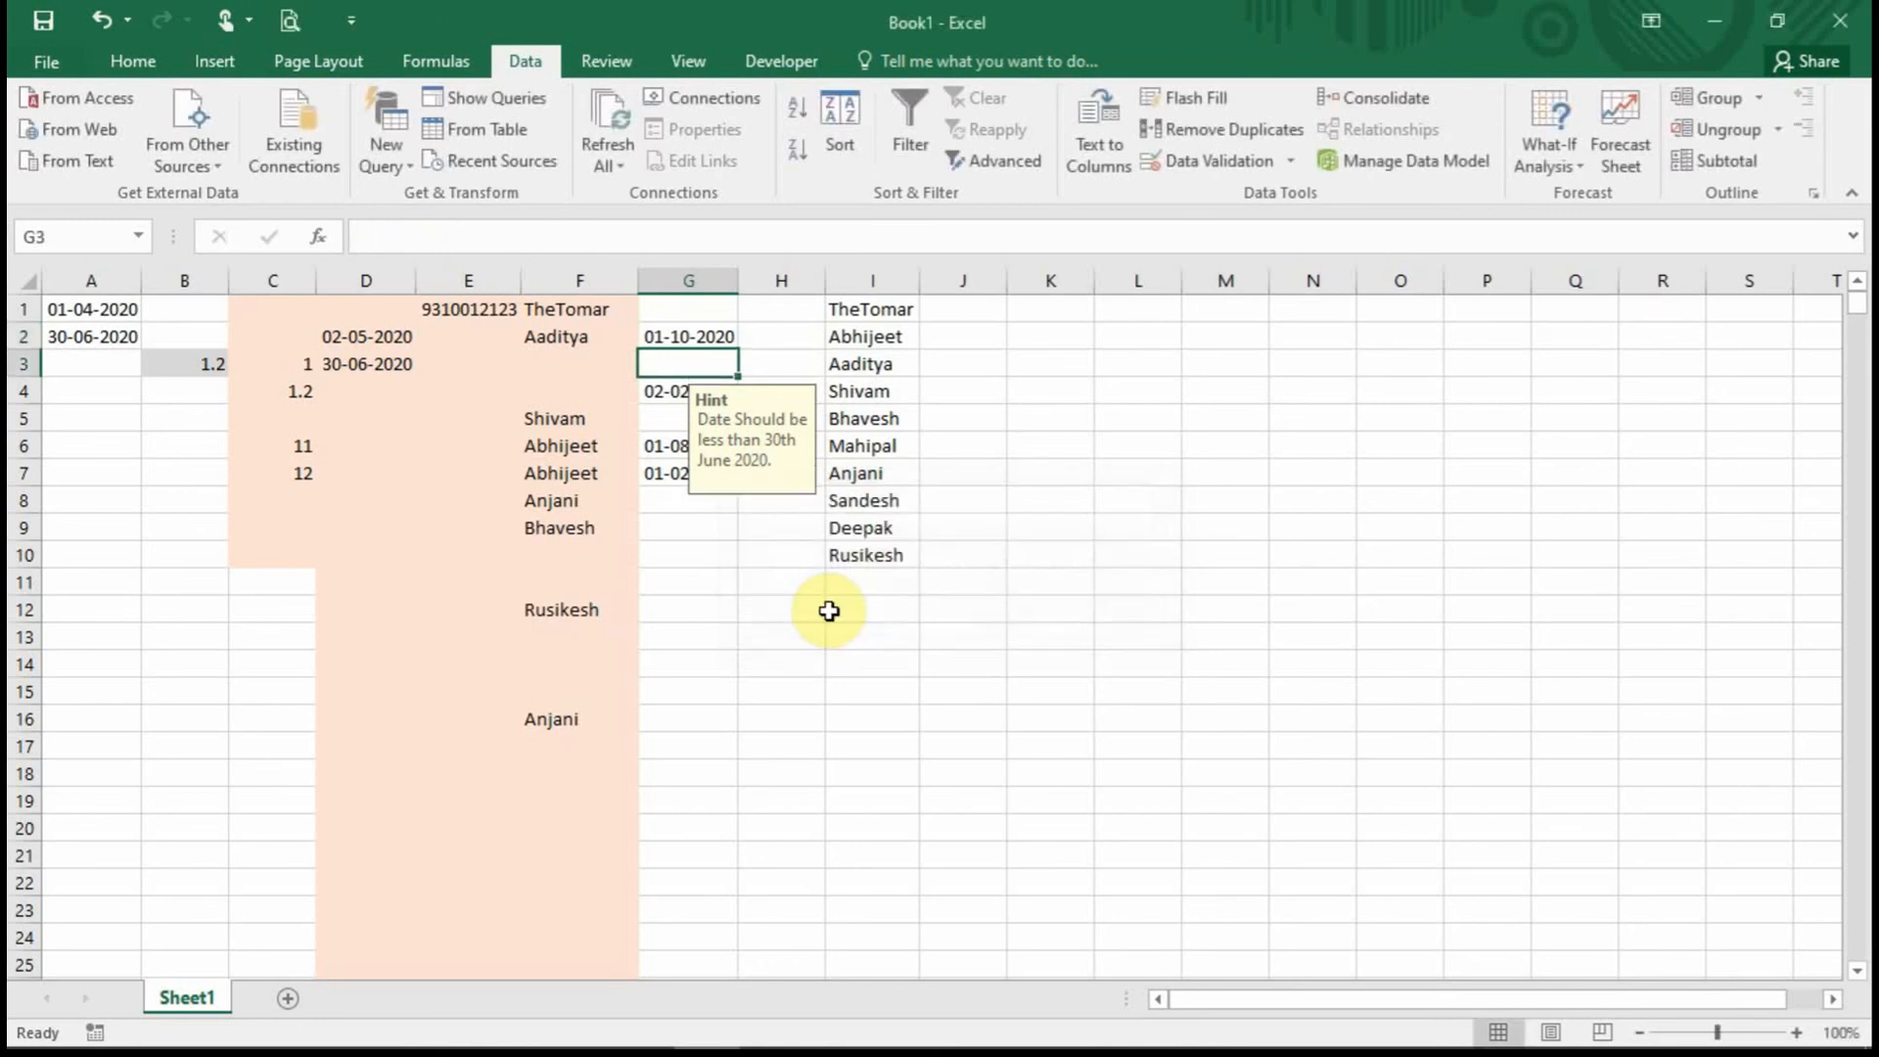
pyautogui.click(829, 611)
pyautogui.click(692, 309)
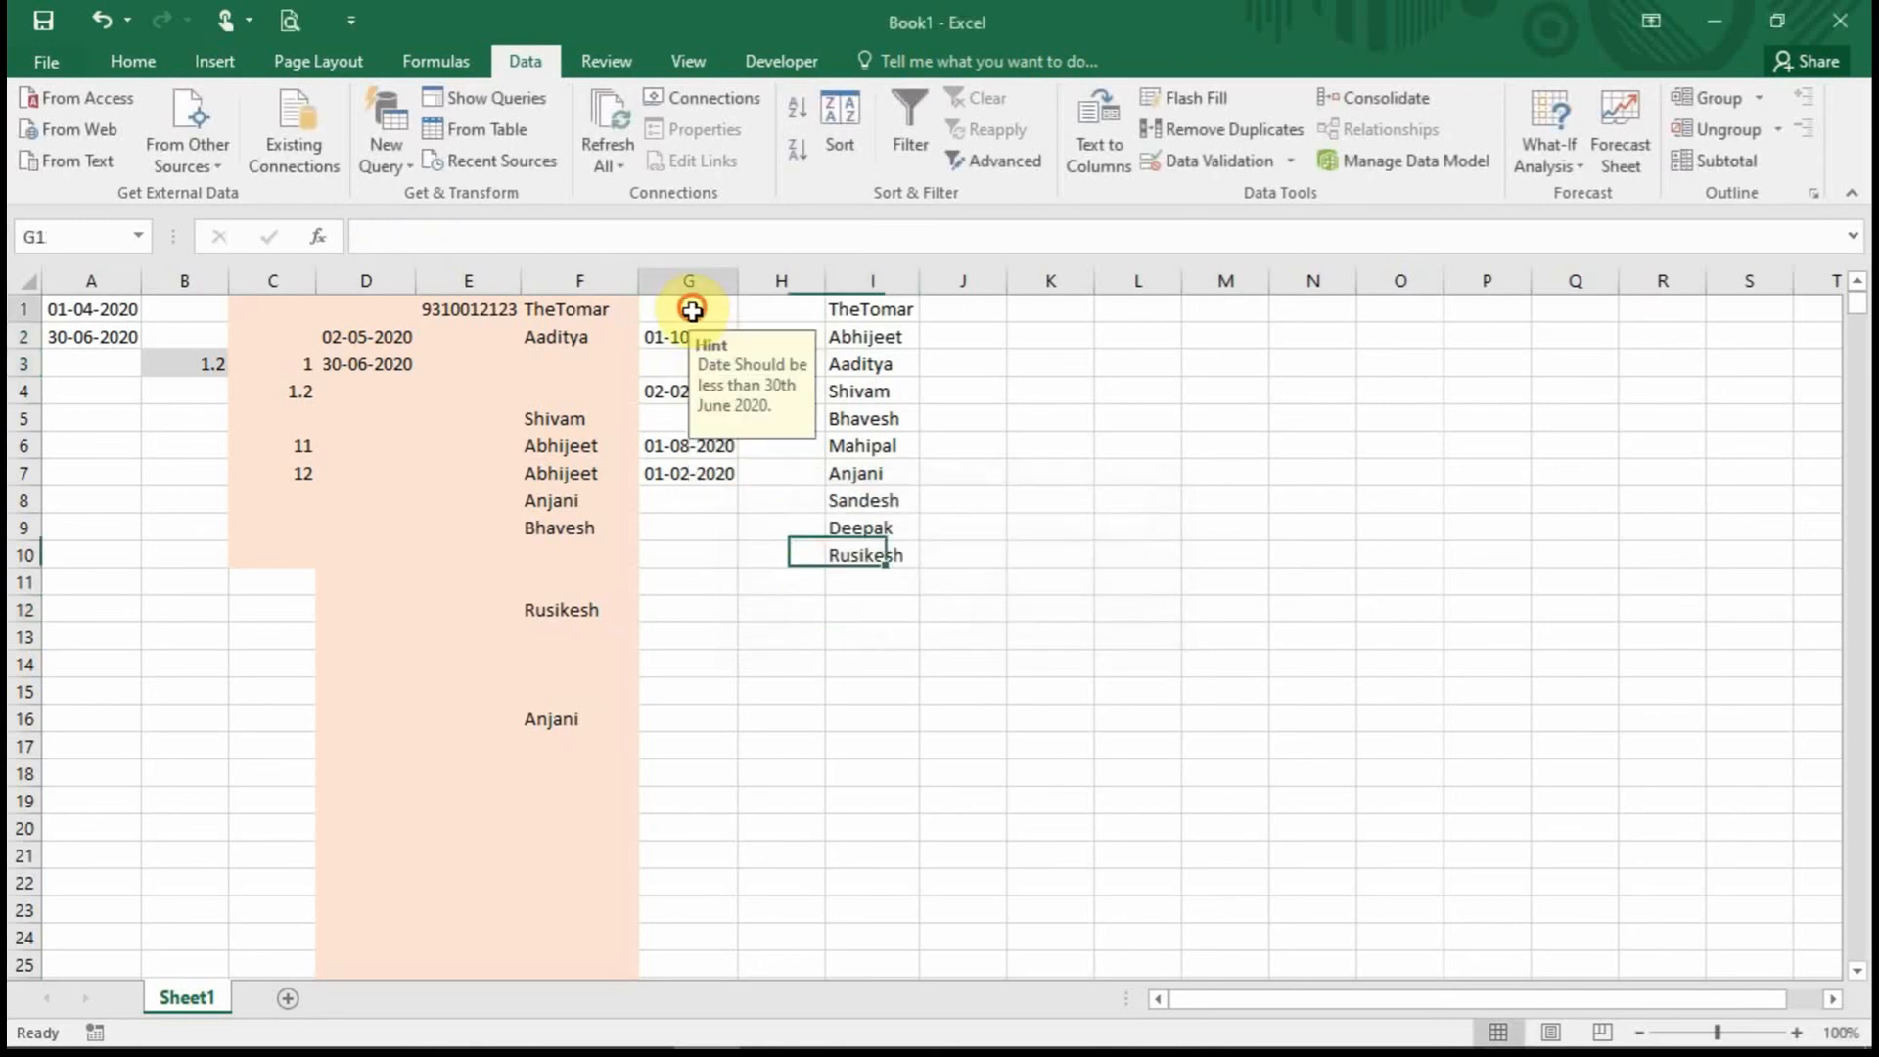
pyautogui.moveTo(692, 310); pyautogui.dragTo(719, 533)
pyautogui.click(806, 524)
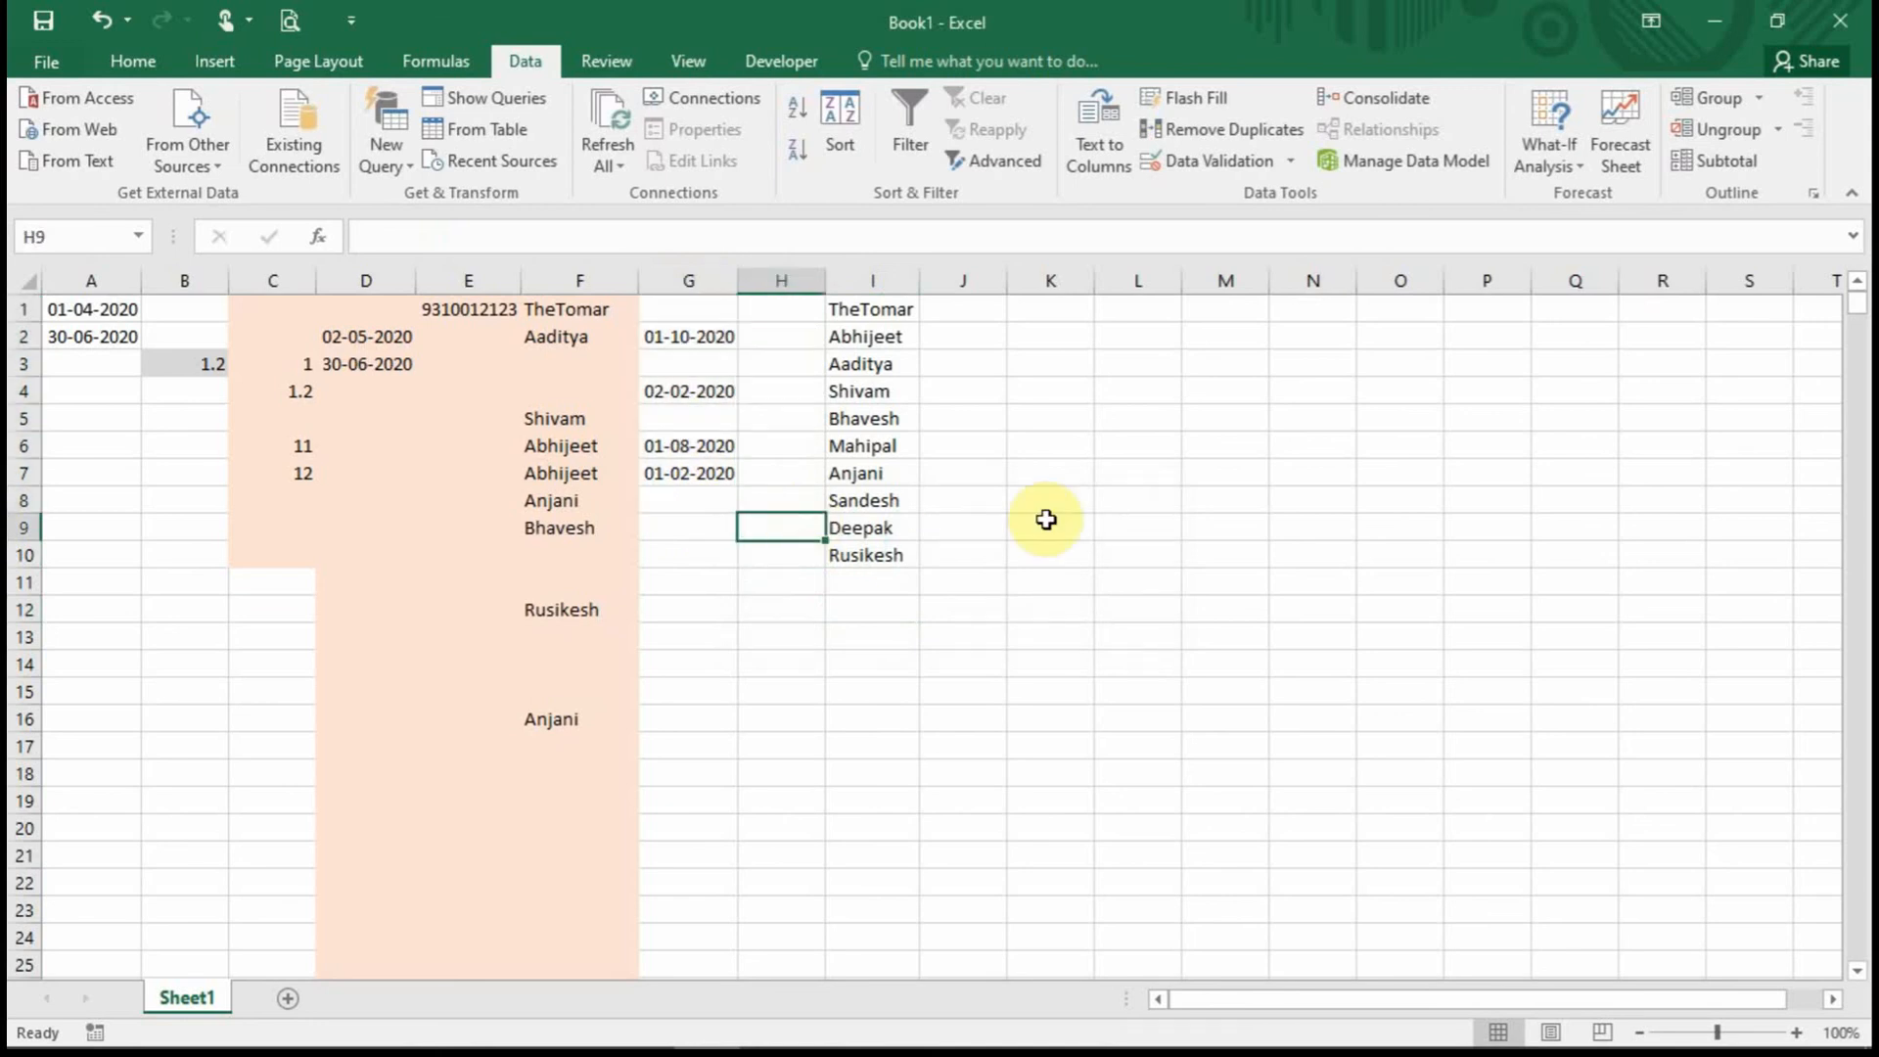
pyautogui.click(1047, 507)
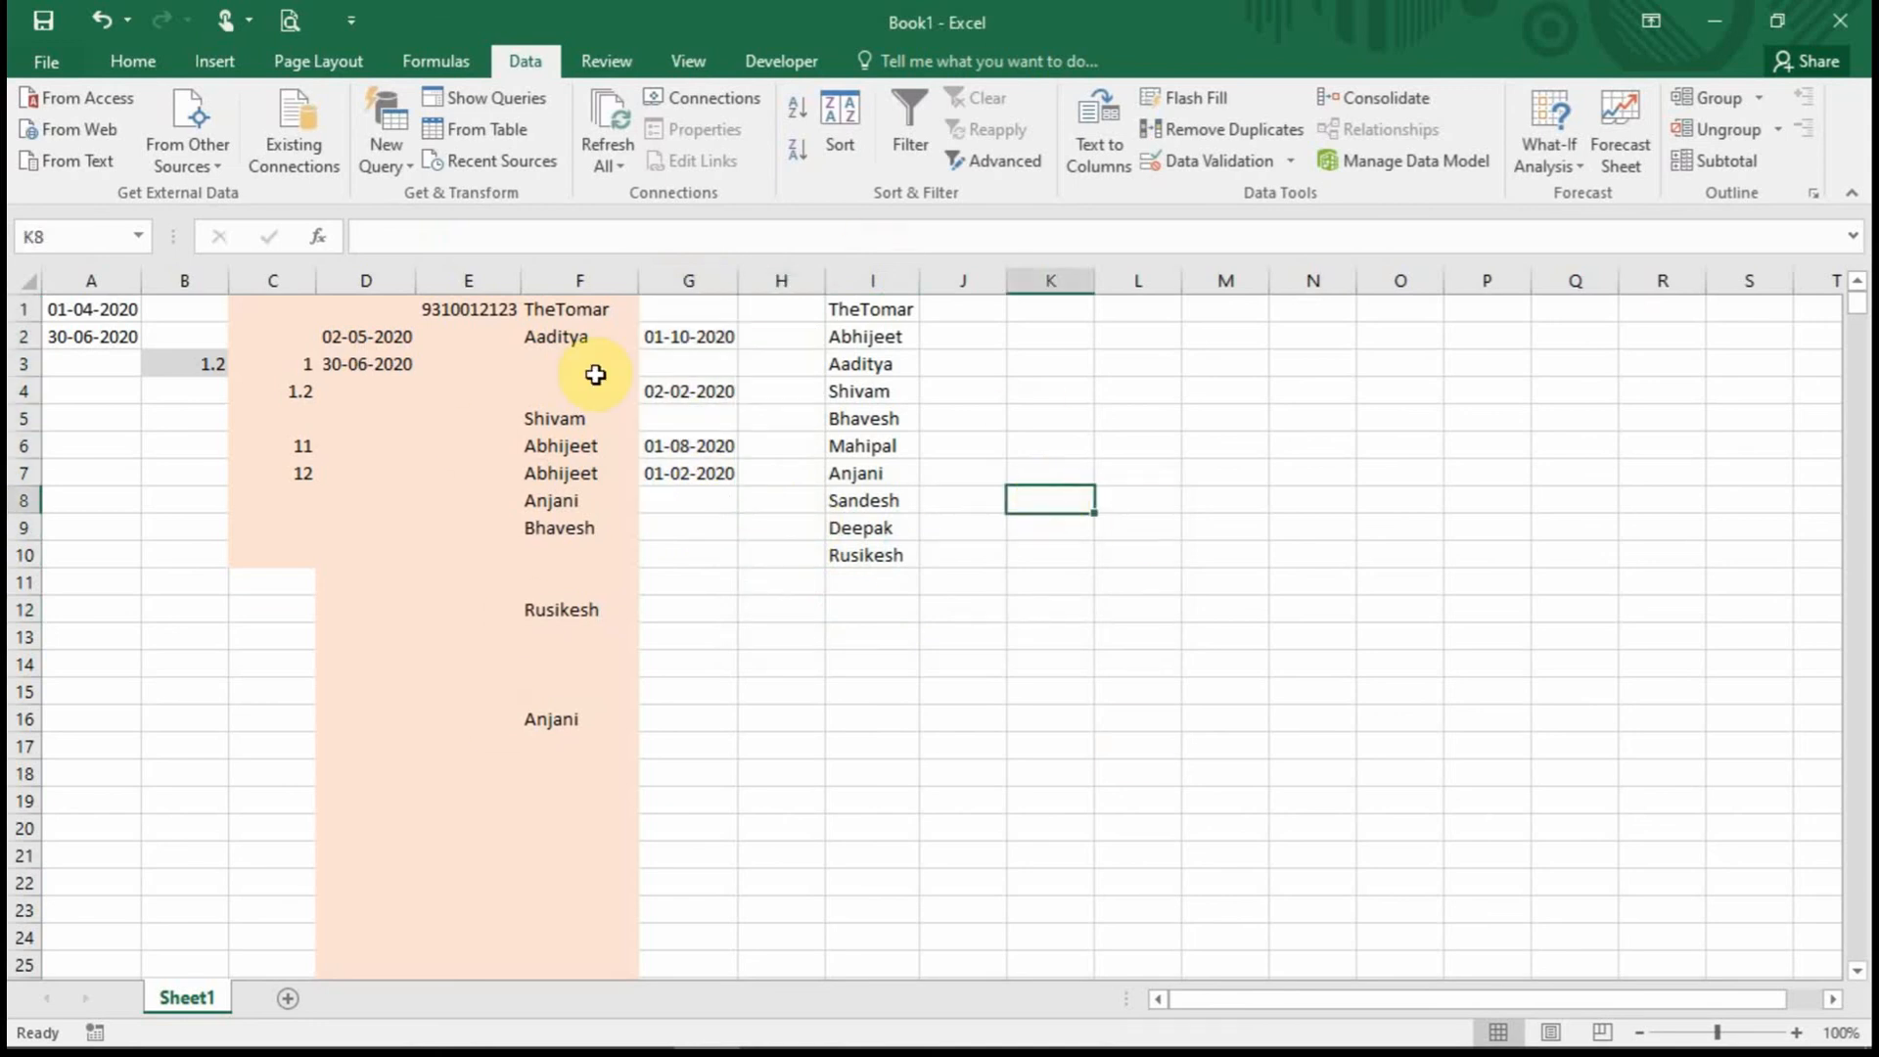